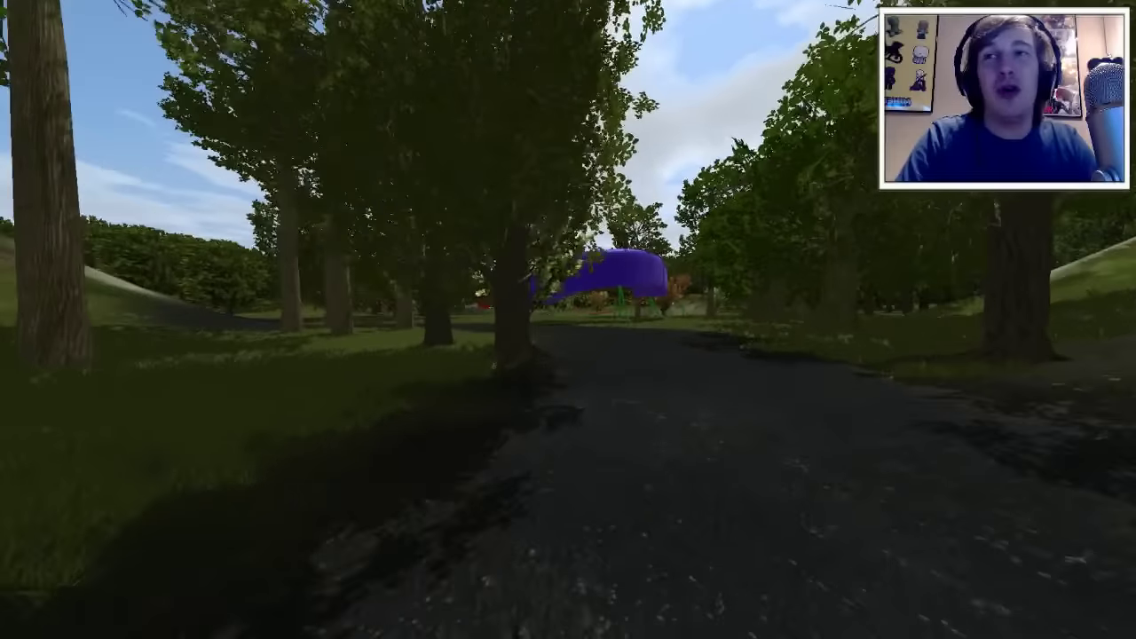
Step: Walk along the park path to the coaster station and up the stairs to the waiting train
{"action": "key", "text": "w"}
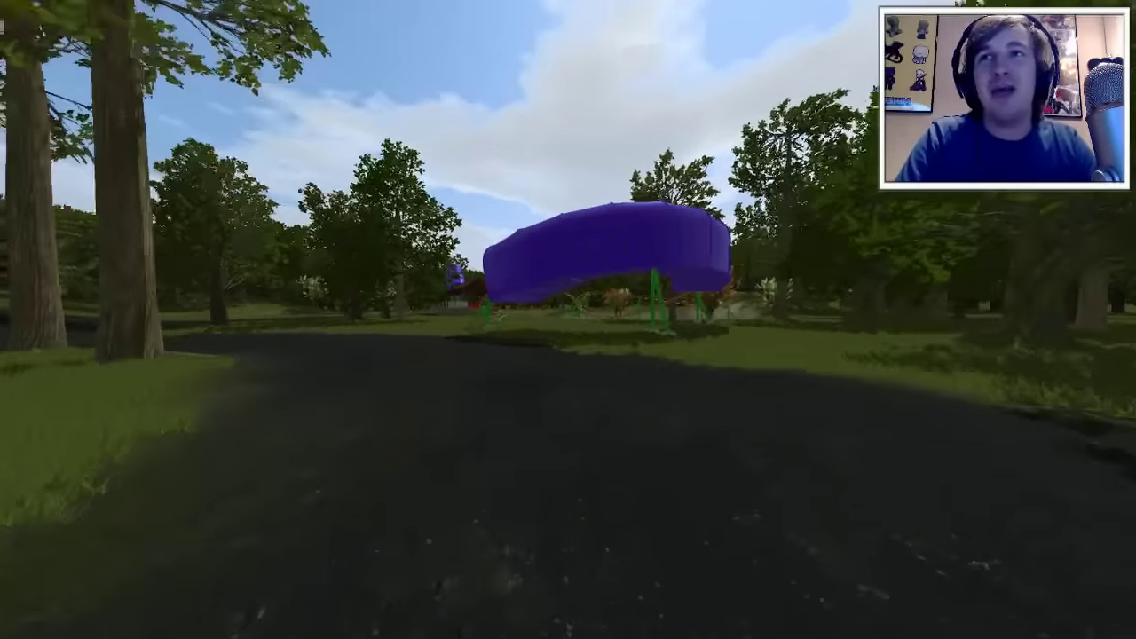
{"action": "key", "text": "w"}
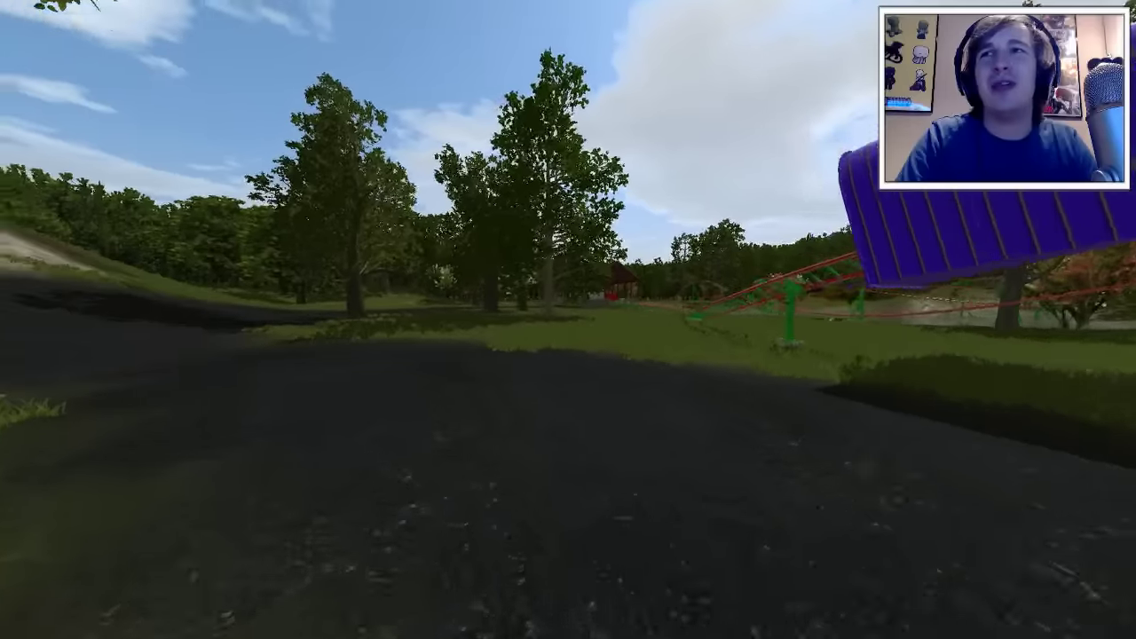
{"action": "key", "text": "w"}
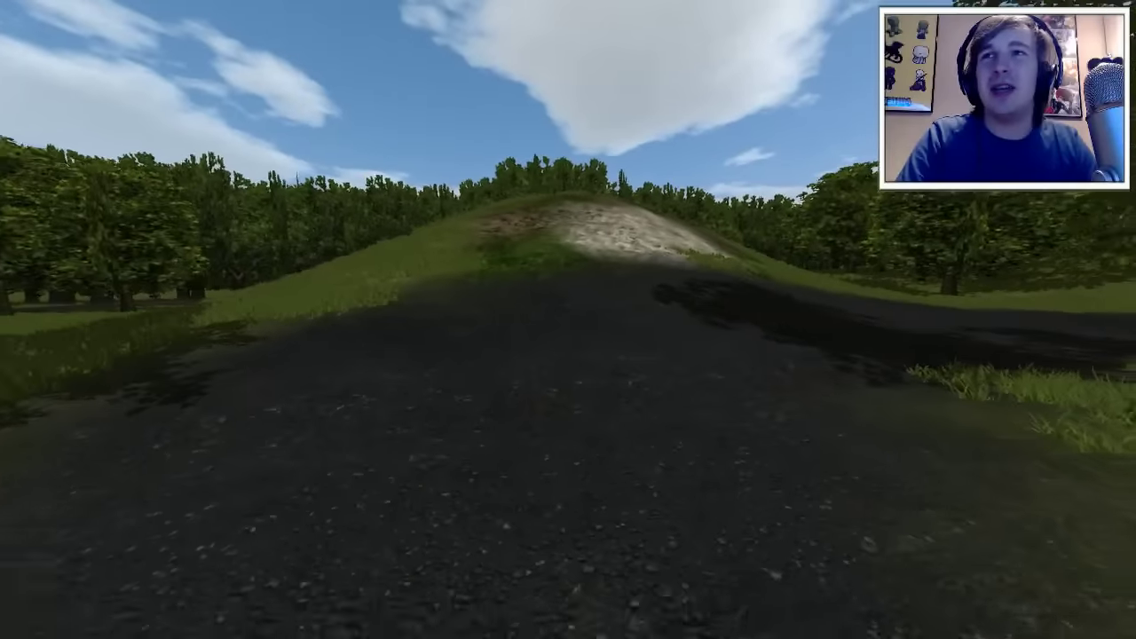
{"action": "key", "text": "w"}
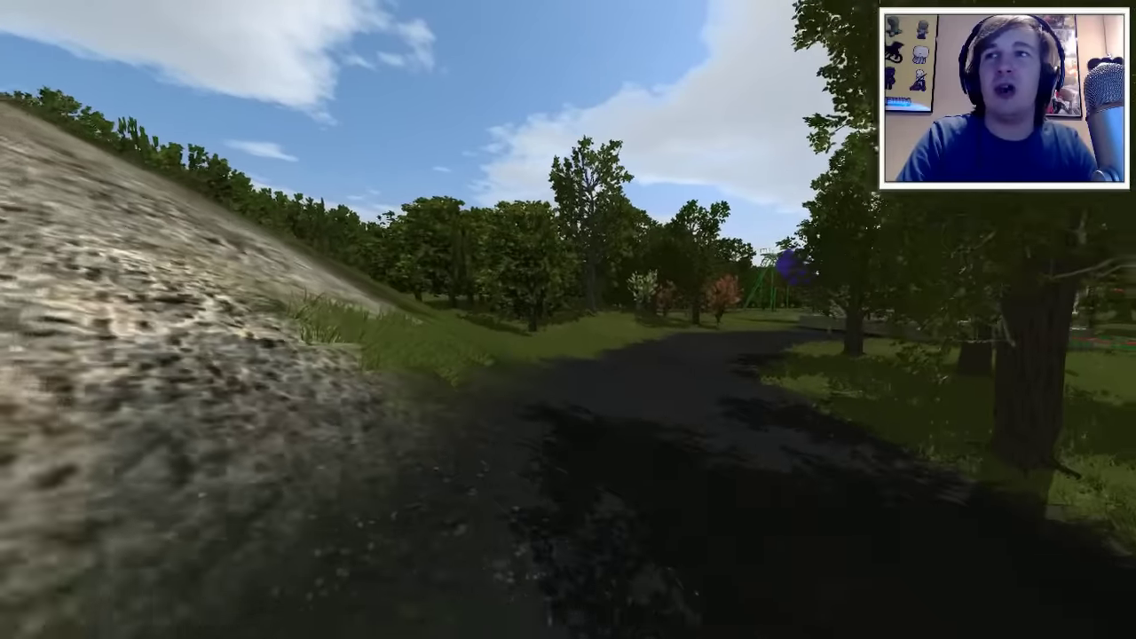
{"action": "key", "text": "w"}
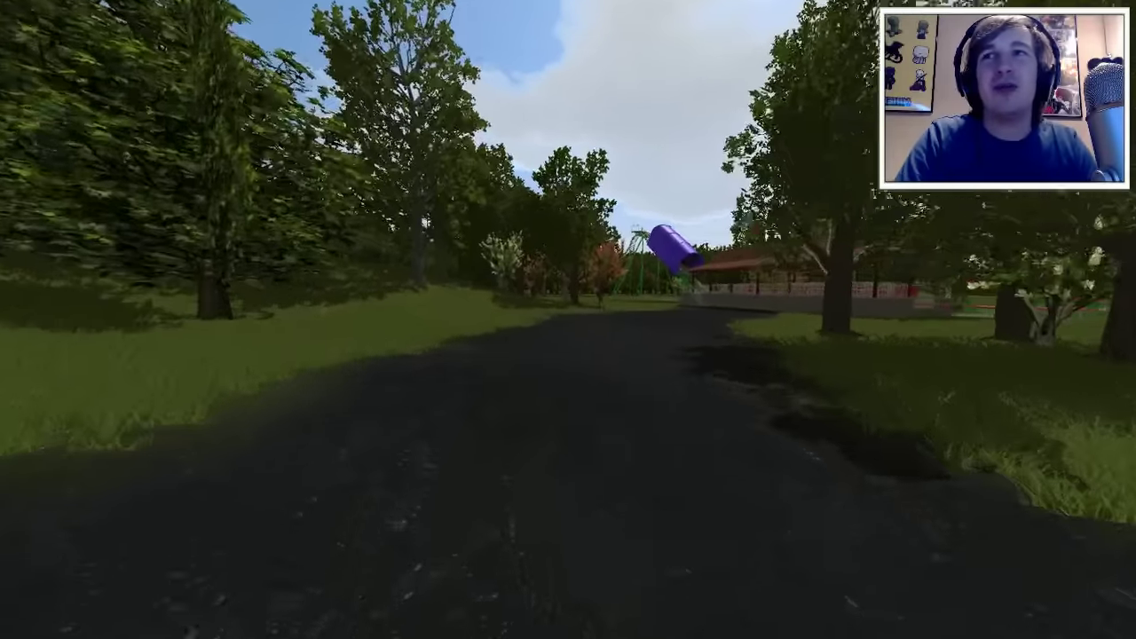
{"action": "key", "text": "w"}
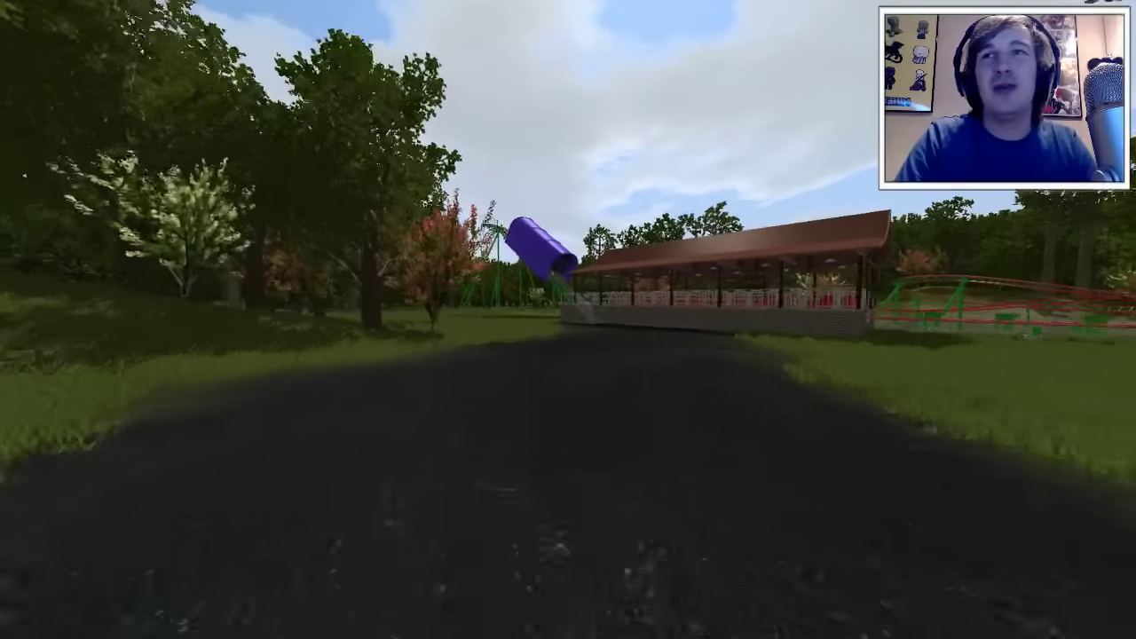
{"action": "key", "text": "w"}
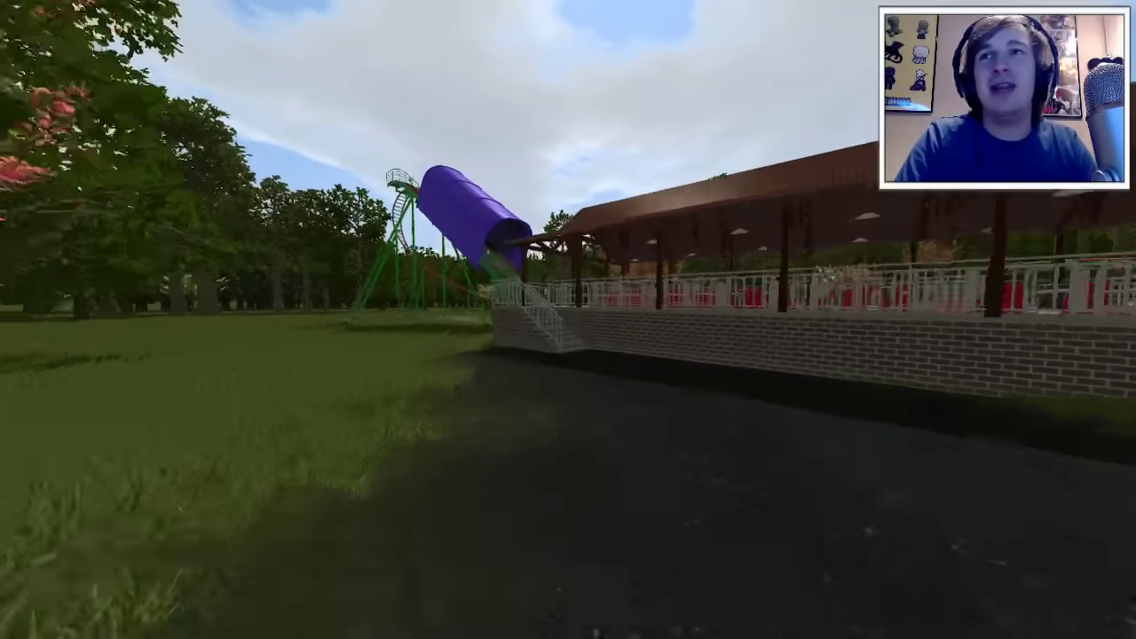
{"action": "key", "text": "w"}
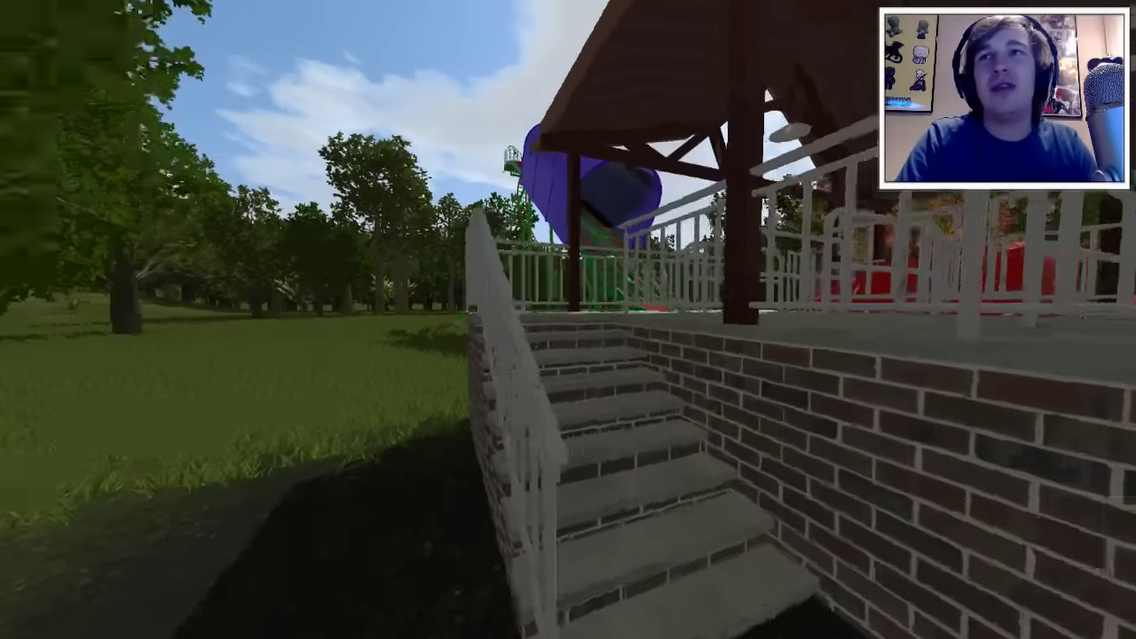
{"action": "key", "text": "w"}
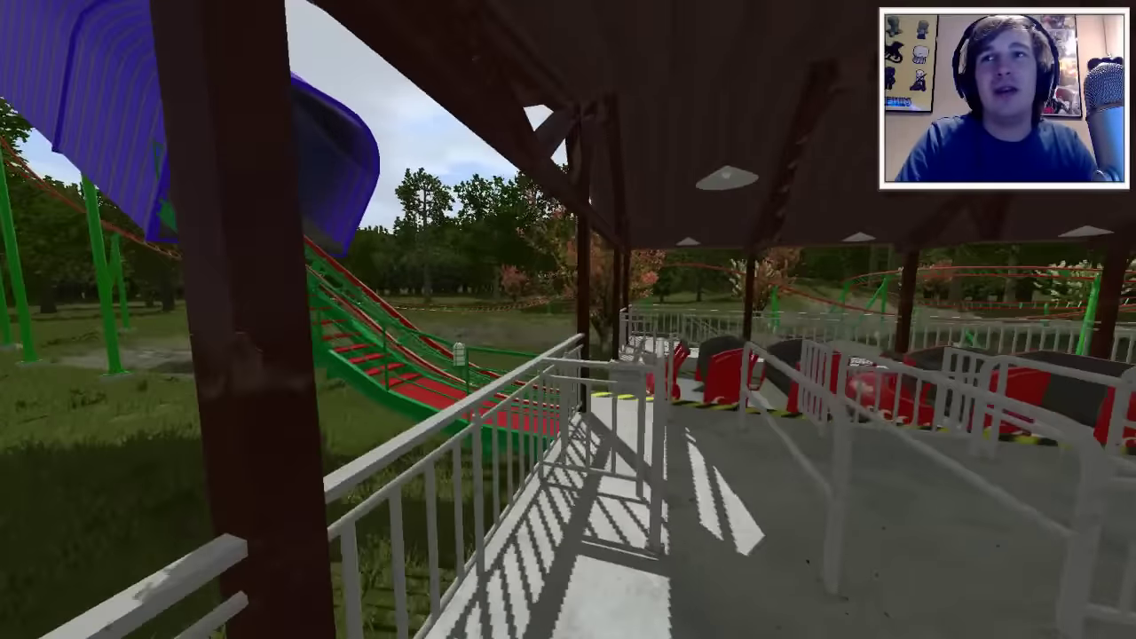
{"action": "key", "text": "w"}
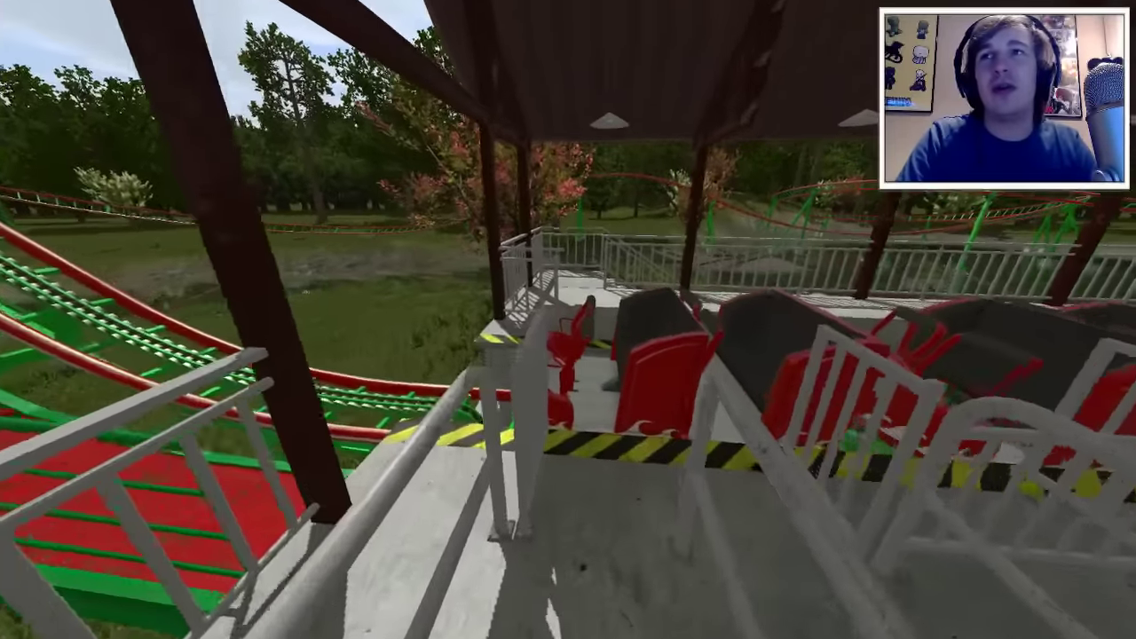
Step: Board the coaster train in ride view, show the Simulation window and move it clear of the track ahead
{"action": "key", "text": "e"}
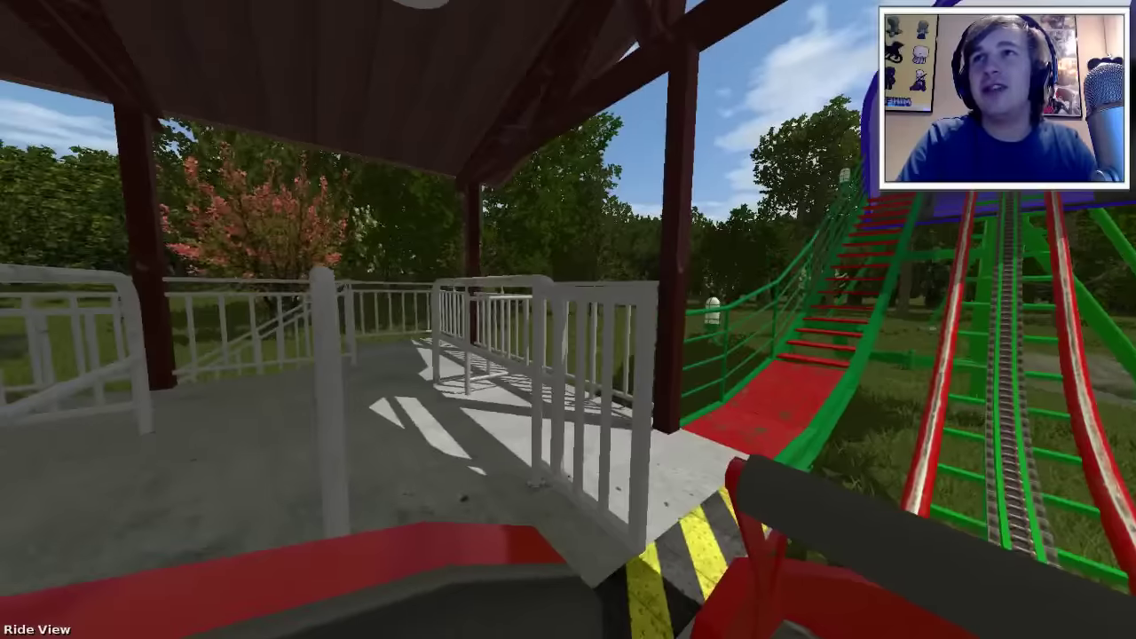
{"action": "key", "text": "F2"}
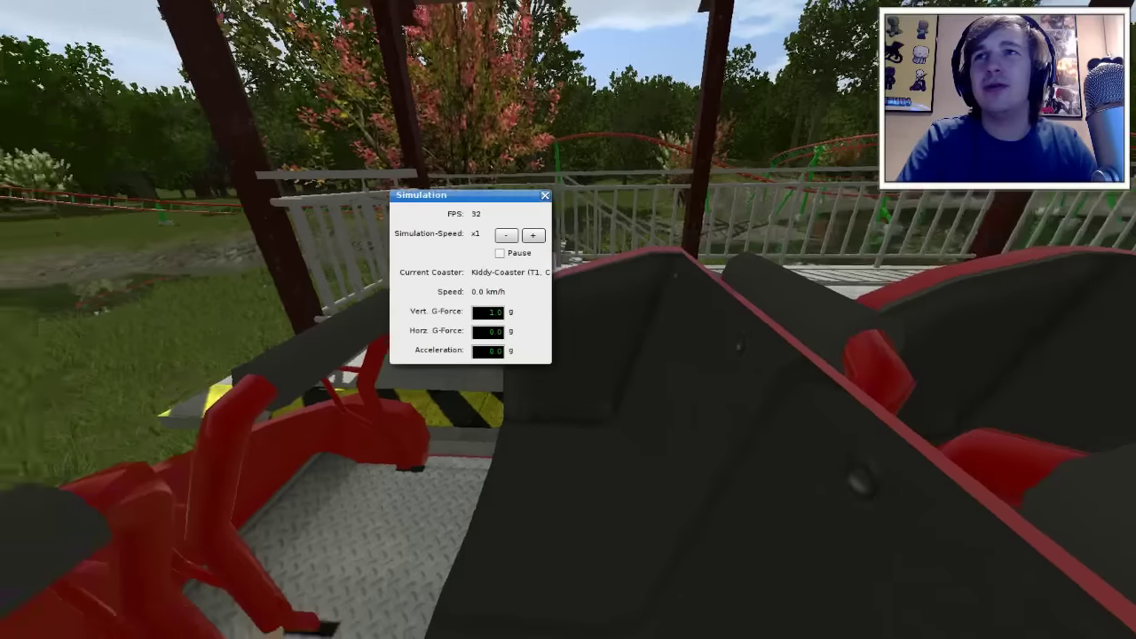
{"action": "left_click_drag", "start_coordinate": [1047, 328], "coordinate": [917, 287]}
{"action": "left_click_drag", "start_coordinate": [520, 197], "coordinate": [1054, 204]}
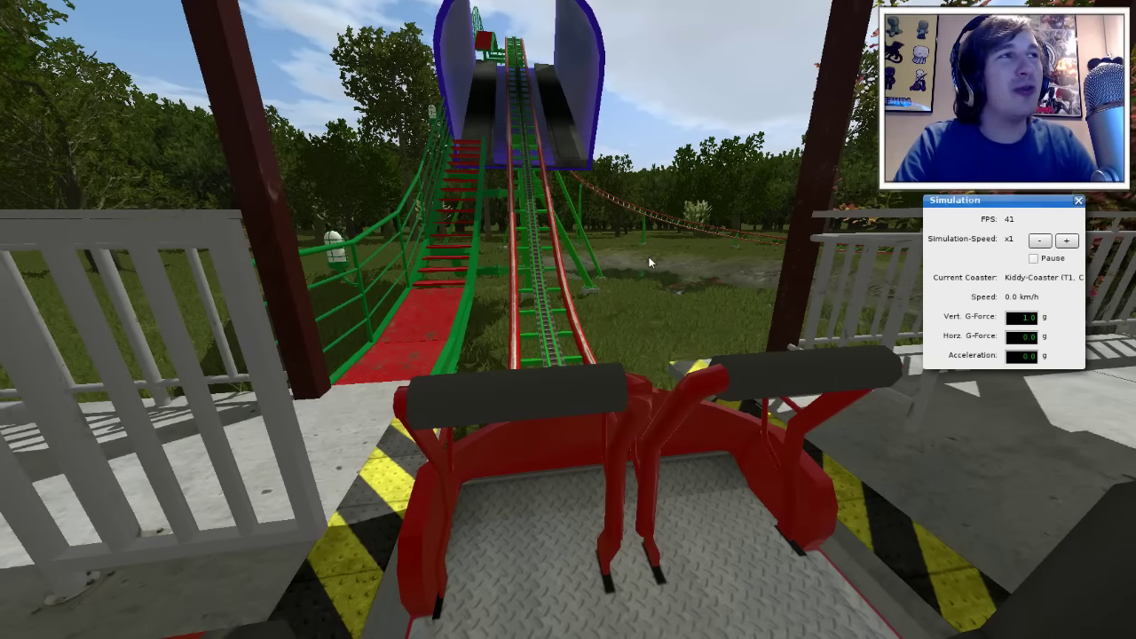
{"action": "left_click_drag", "start_coordinate": [568, 320], "coordinate": [536, 293]}
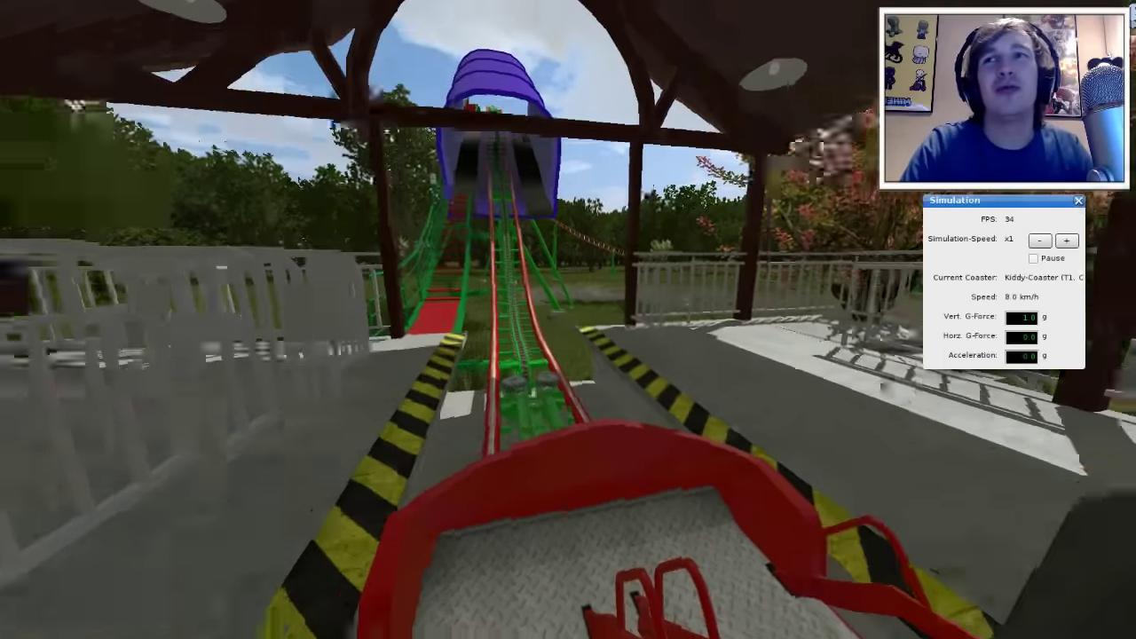
Step: Switch to walk view and go down the station stairs to examine the pond and surrounding track on foot
{"action": "key", "text": "F3"}
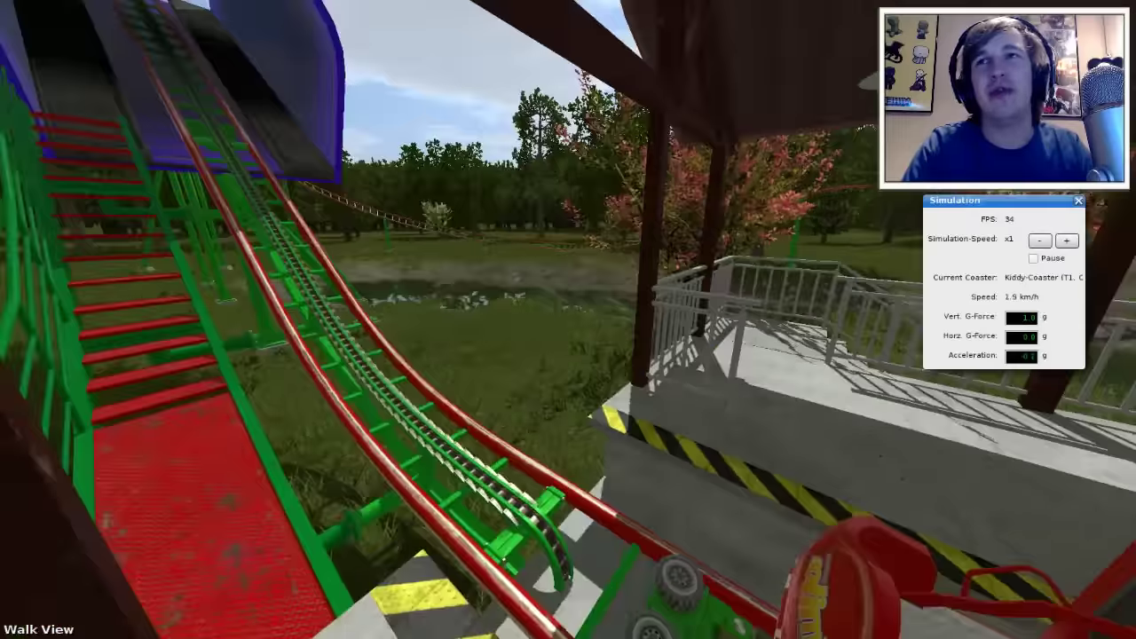
{"action": "left_click_drag", "start_coordinate": [568, 320], "coordinate": [746, 275]}
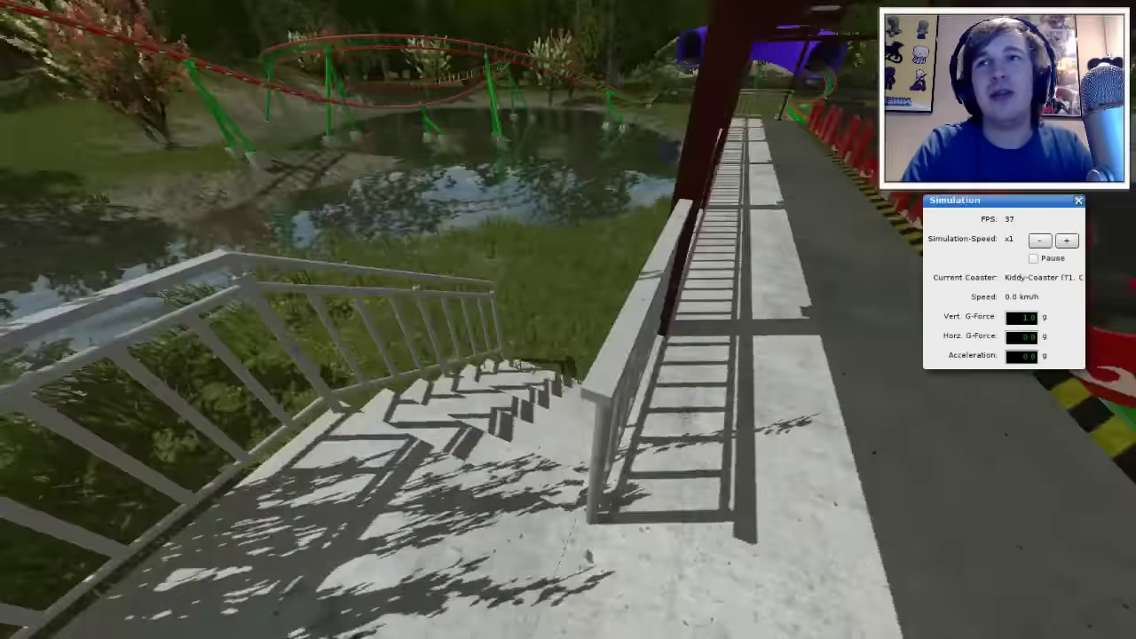
{"action": "key", "text": "w"}
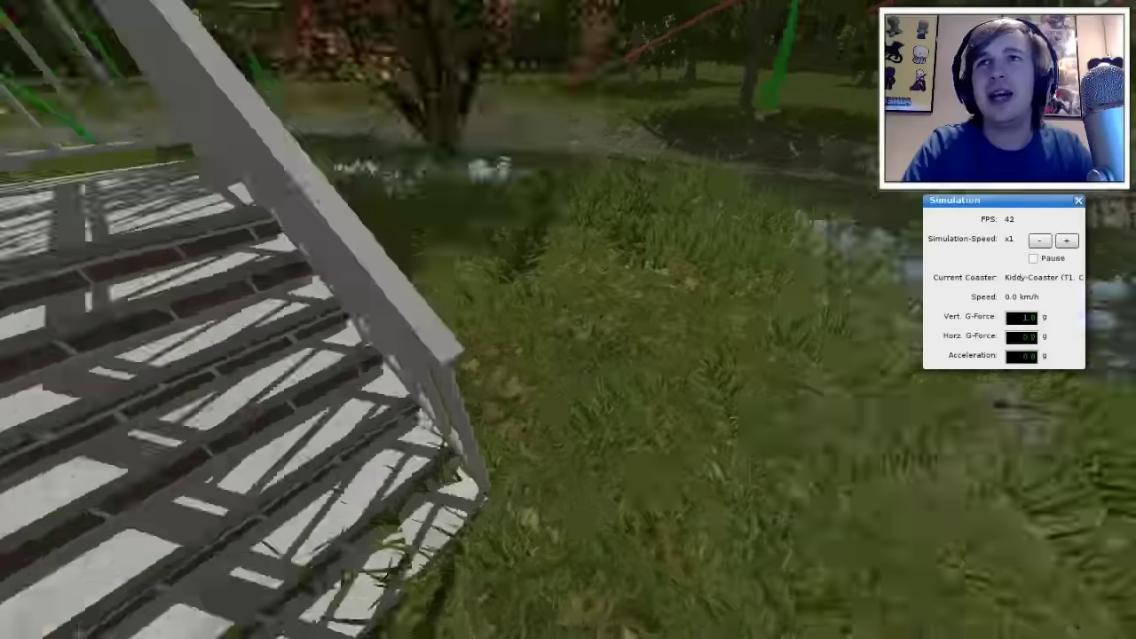
{"action": "key", "text": "w"}
{"action": "left_click_drag", "start_coordinate": [568, 320], "coordinate": [622, 262]}
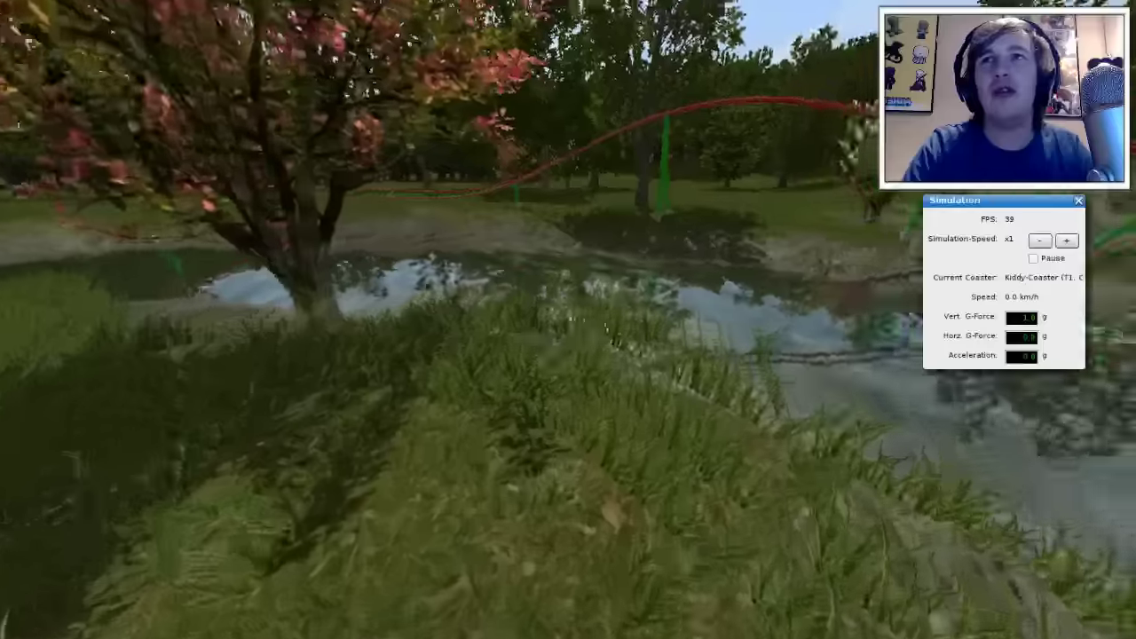
{"action": "left_click_drag", "start_coordinate": [568, 320], "coordinate": [746, 275]}
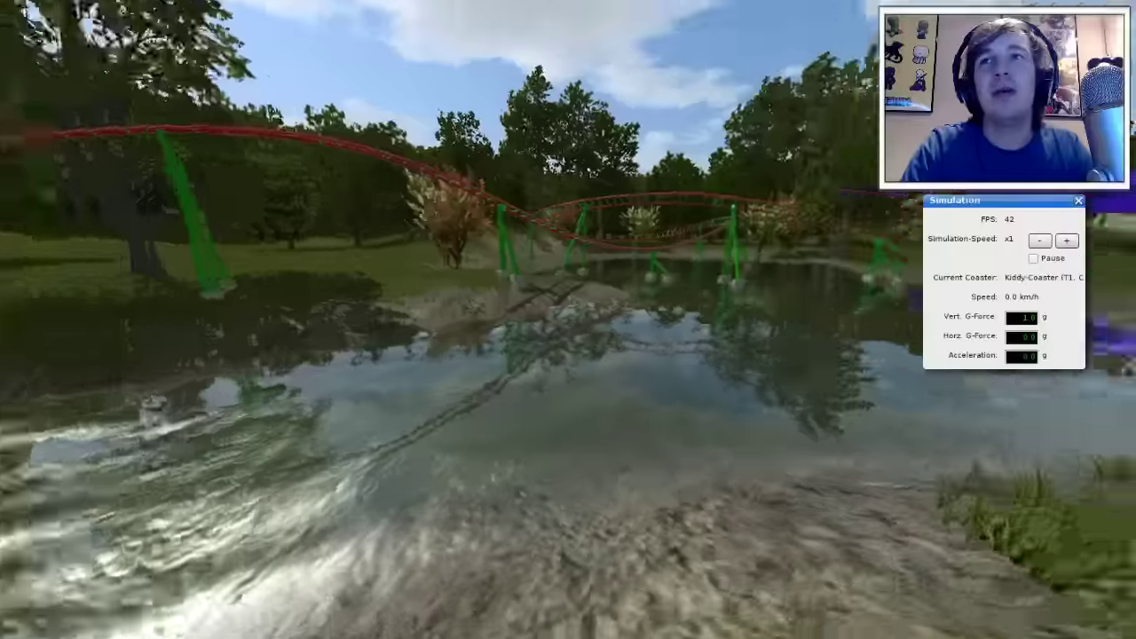
{"action": "key", "text": "w"}
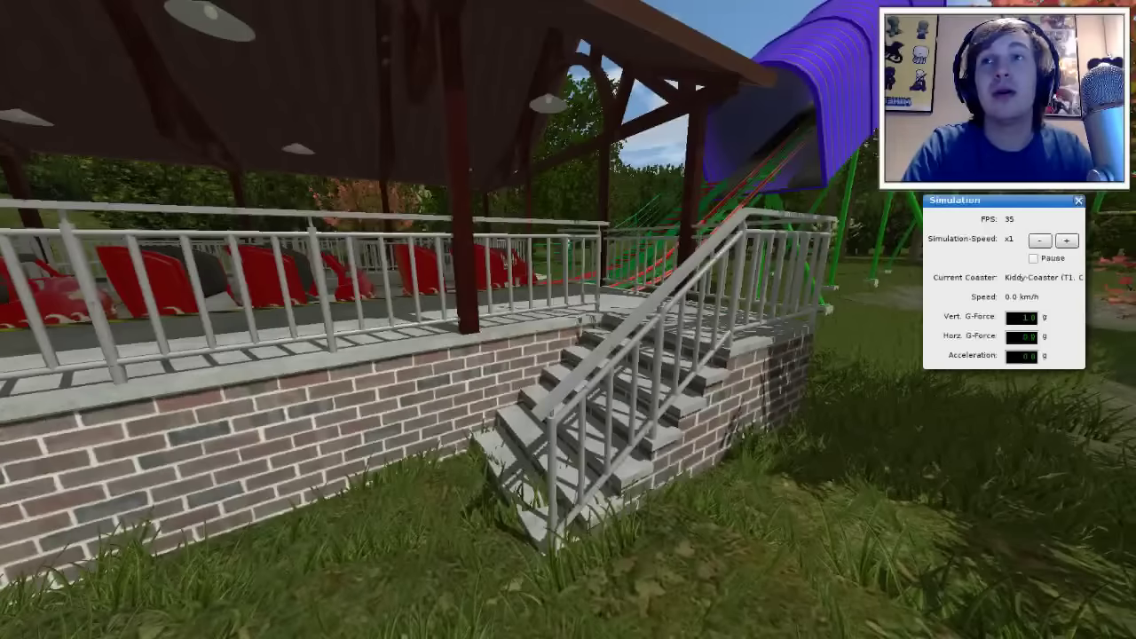
{"action": "key", "text": "w"}
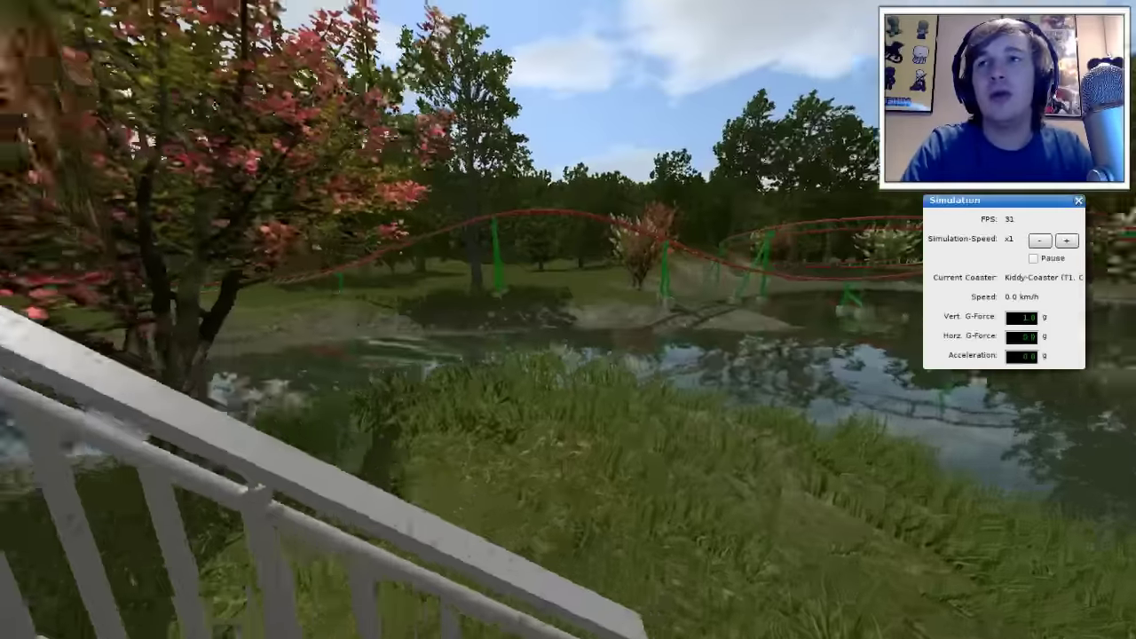
{"action": "key", "text": "w"}
{"action": "key", "text": "w"}
Step: Switch to fly view and survey the whole park from above, including the station, pond and coaster track
{"action": "key", "text": "F2"}
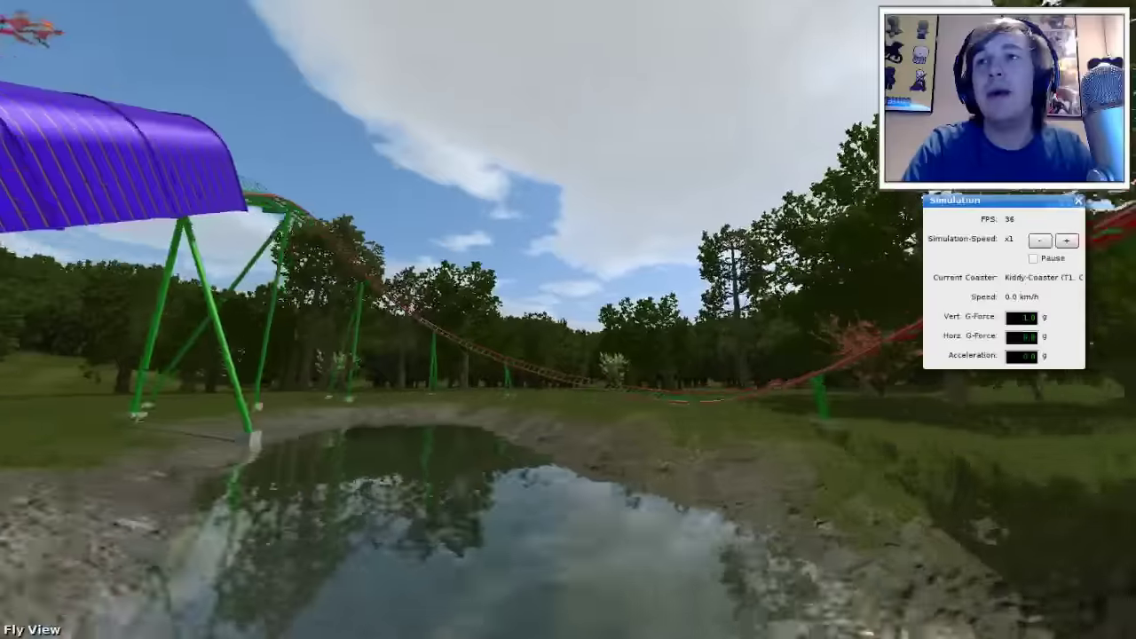
{"action": "key", "text": "s"}
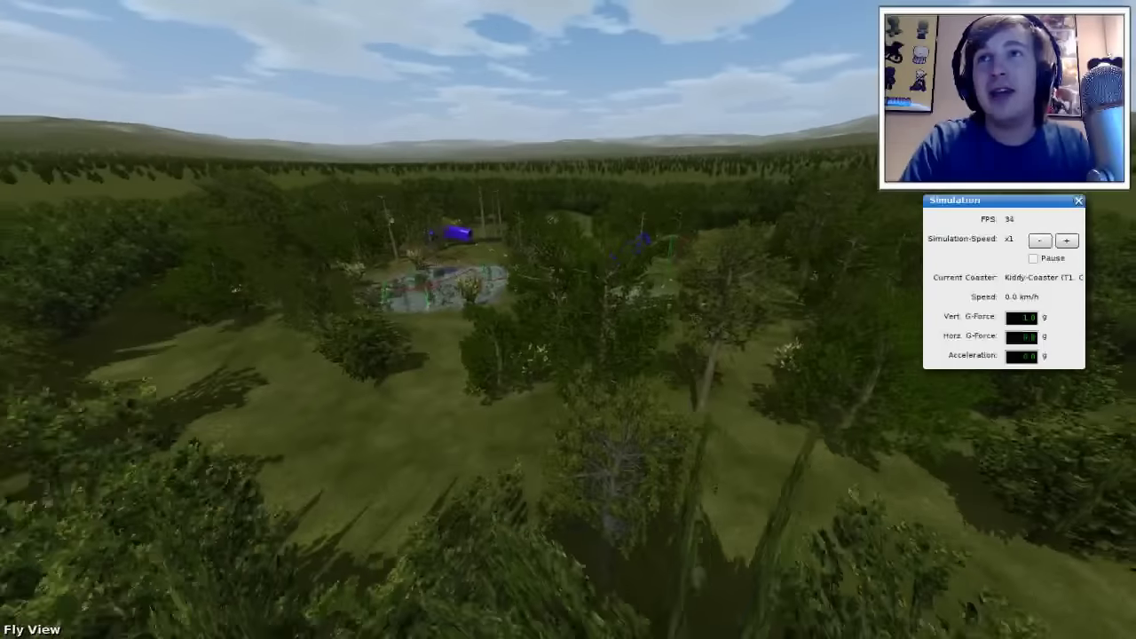
{"action": "key", "text": "w"}
{"action": "key", "text": "s"}
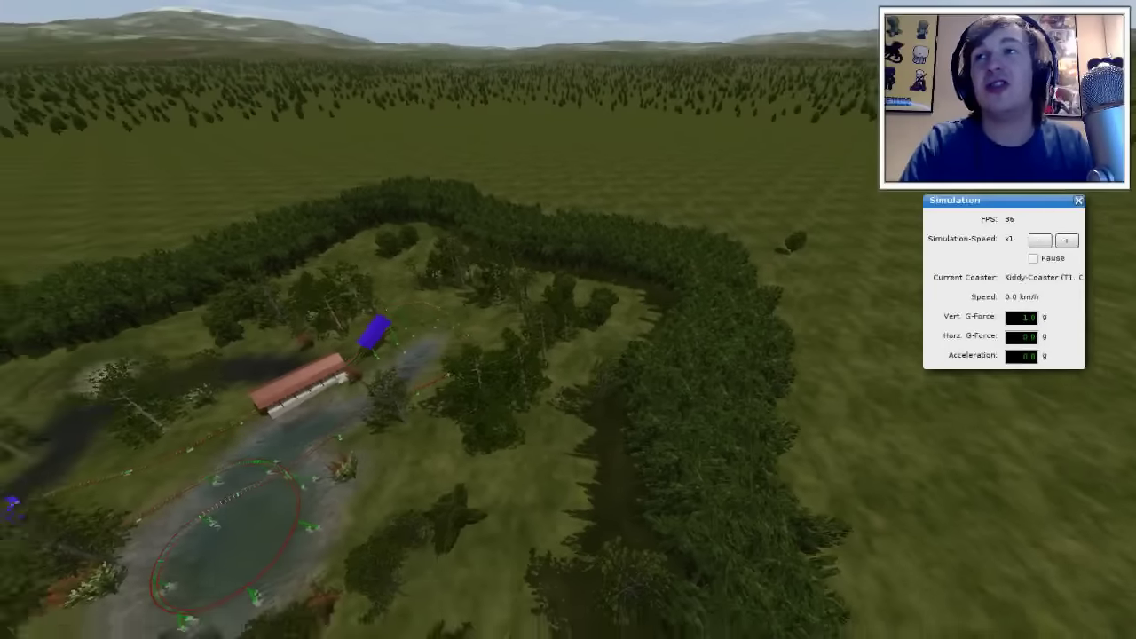
{"action": "key", "text": "w"}
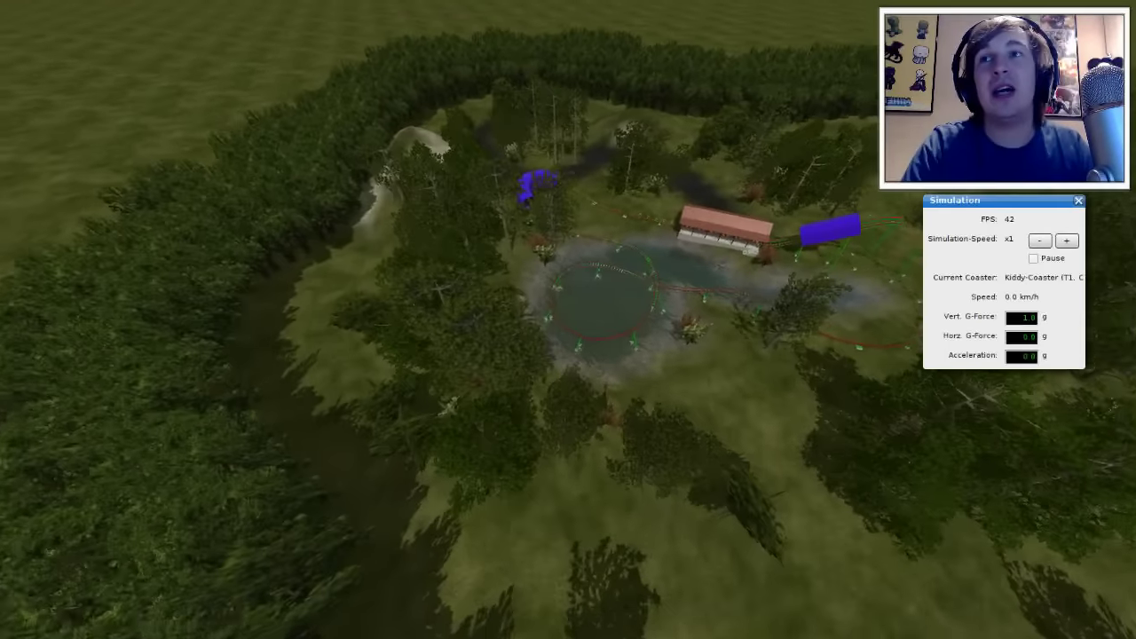
{"action": "key", "text": "w"}
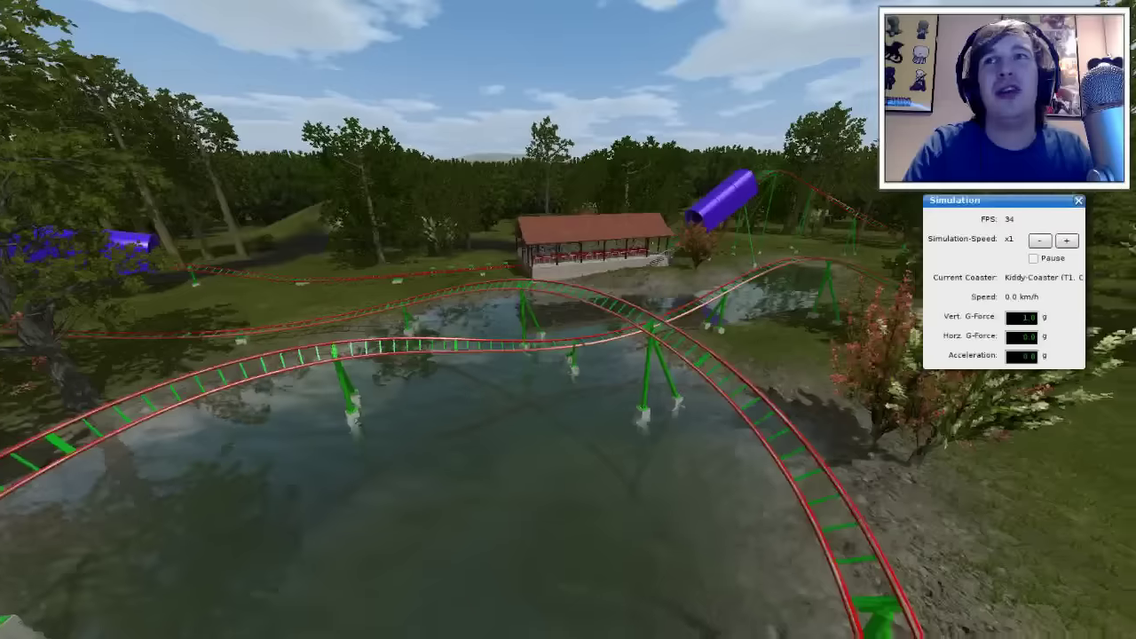
Step: Leave the simulation for the park editor and frame the station and pond in the top view with nothing selected
{"action": "key", "text": "Escape"}
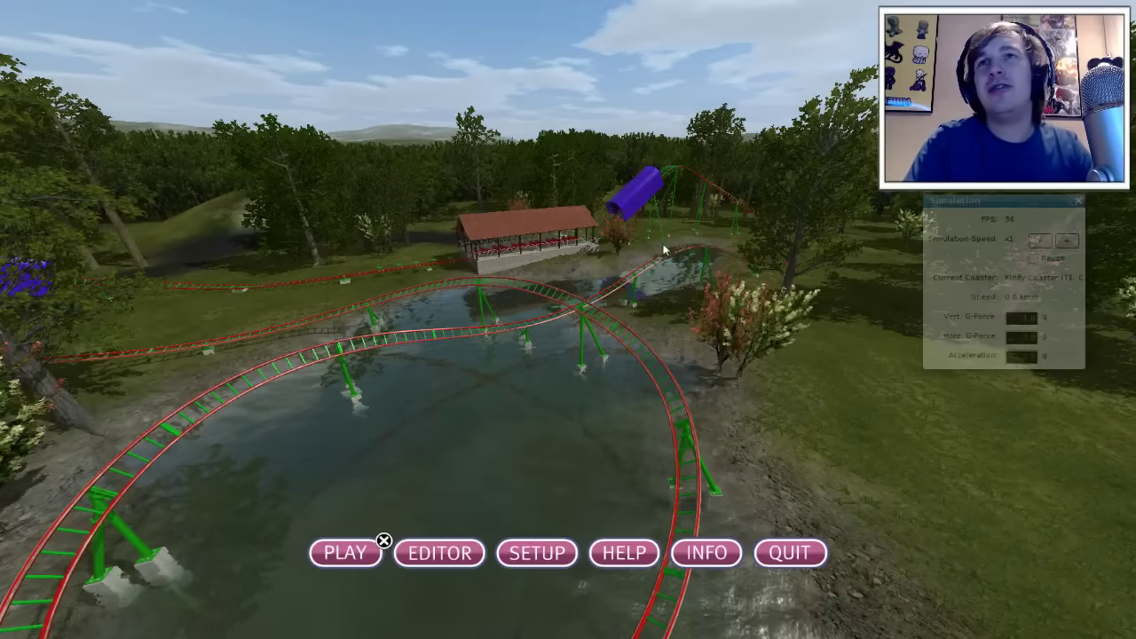
{"action": "left_click", "coordinate": [410, 552]}
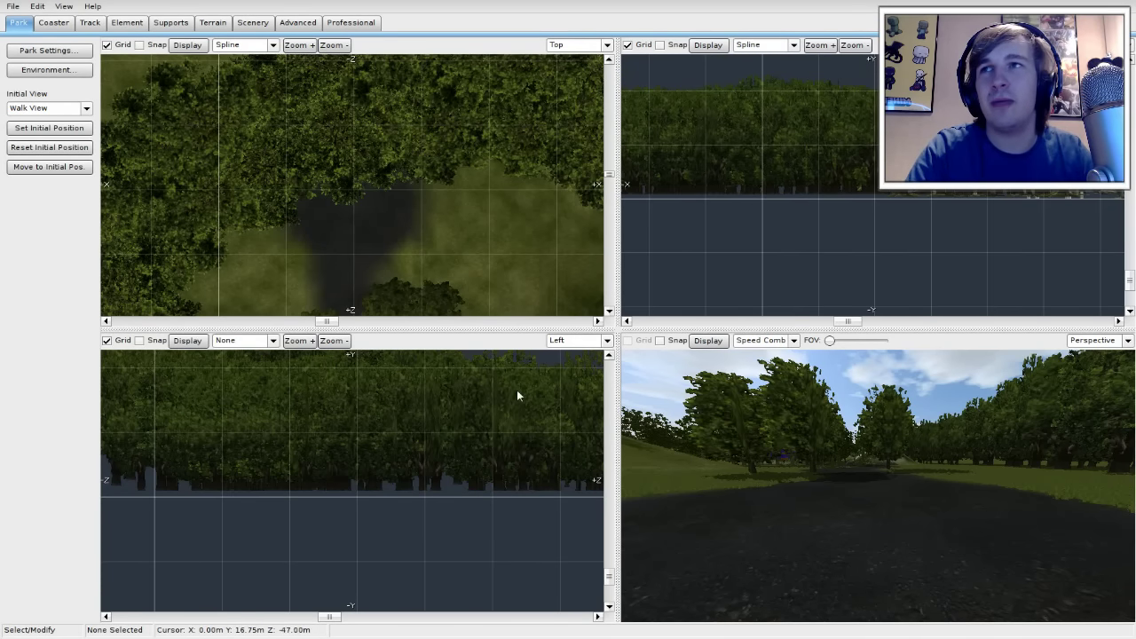
{"action": "scroll", "coordinate": [476, 274], "scroll_direction": "down", "scroll_amount": 6}
{"action": "left_click_drag", "start_coordinate": [499, 266], "coordinate": [469, 227]}
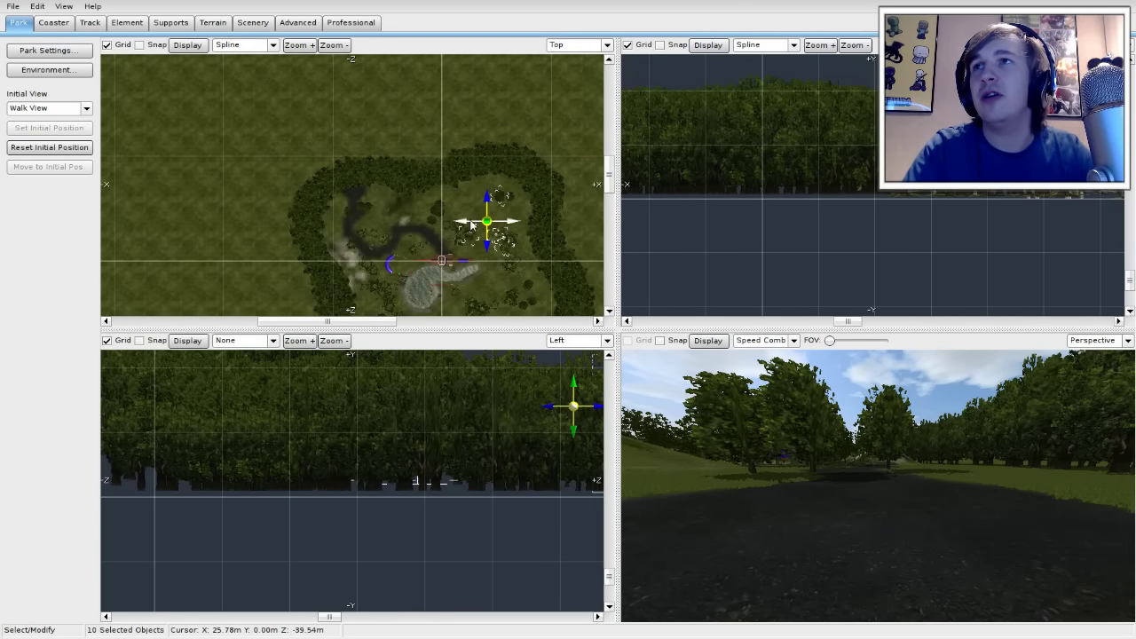
{"action": "right_click", "coordinate": [467, 204]}
{"action": "left_click", "coordinate": [453, 193]}
{"action": "right_click_drag", "start_coordinate": [414, 164], "coordinate": [359, 108]}
{"action": "scroll", "coordinate": [399, 168], "scroll_direction": "up", "scroll_amount": 3}
{"action": "left_click", "coordinate": [404, 174]}
{"action": "right_click_drag", "start_coordinate": [509, 248], "coordinate": [375, 202]}
{"action": "scroll", "coordinate": [493, 209], "scroll_direction": "up", "scroll_amount": 4}
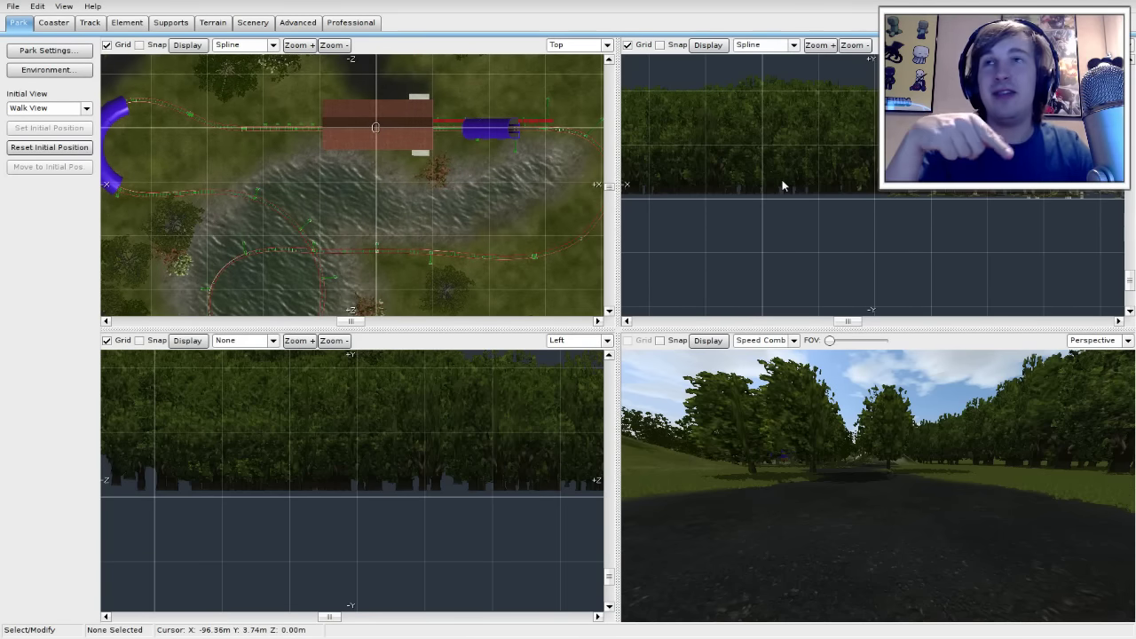
Step: Examine the coaster and its surroundings in the elevation views and from overhead in the perspective view
{"action": "right_click_drag", "start_coordinate": [778, 185], "coordinate": [704, 204]}
{"action": "right_click_drag", "start_coordinate": [976, 203], "coordinate": [733, 156]}
{"action": "scroll", "coordinate": [890, 184], "scroll_direction": "up", "scroll_amount": 4}
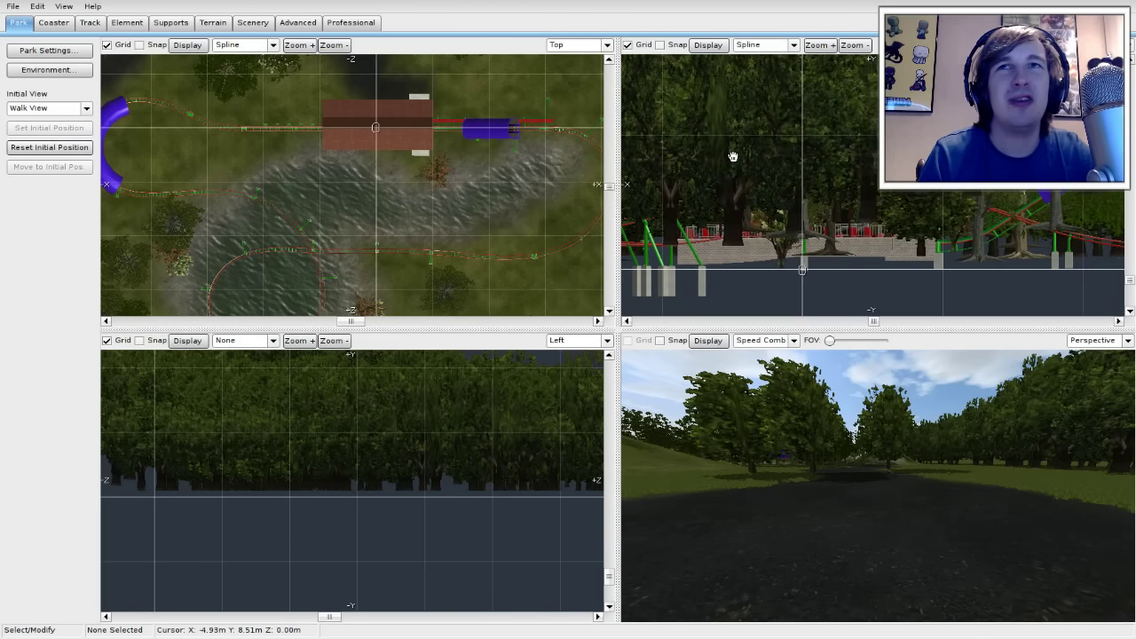
{"action": "right_click_drag", "start_coordinate": [1003, 176], "coordinate": [783, 171]}
{"action": "right_click_drag", "start_coordinate": [445, 447], "coordinate": [526, 463]}
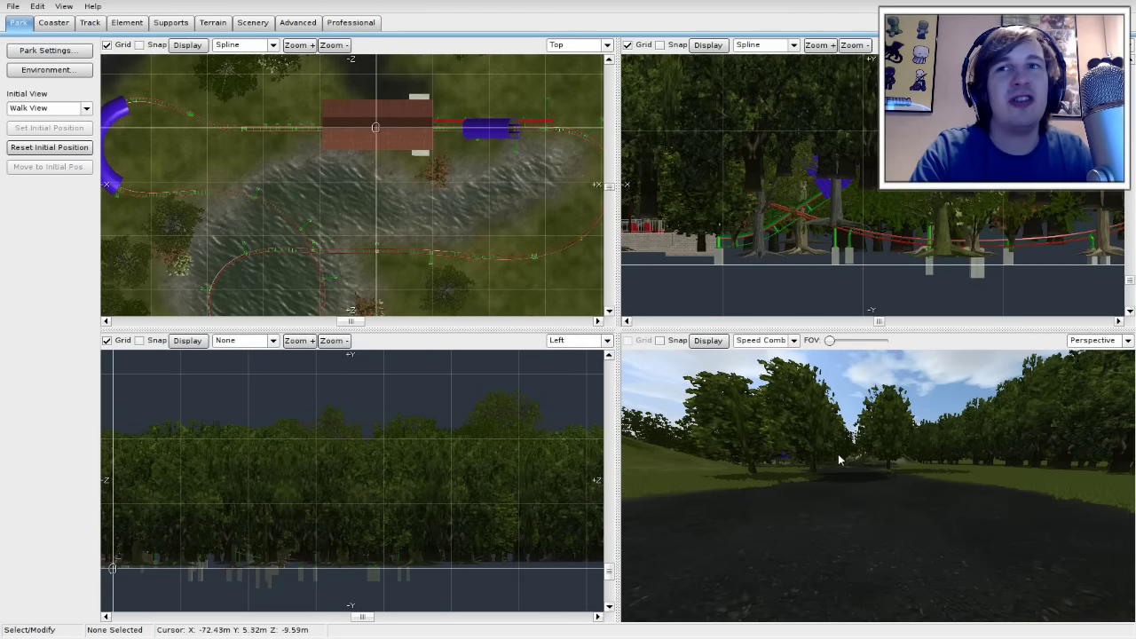
{"action": "key", "text": "w"}
{"action": "right_click_drag", "start_coordinate": [839, 460], "coordinate": [767, 522]}
{"action": "key", "text": "s"}
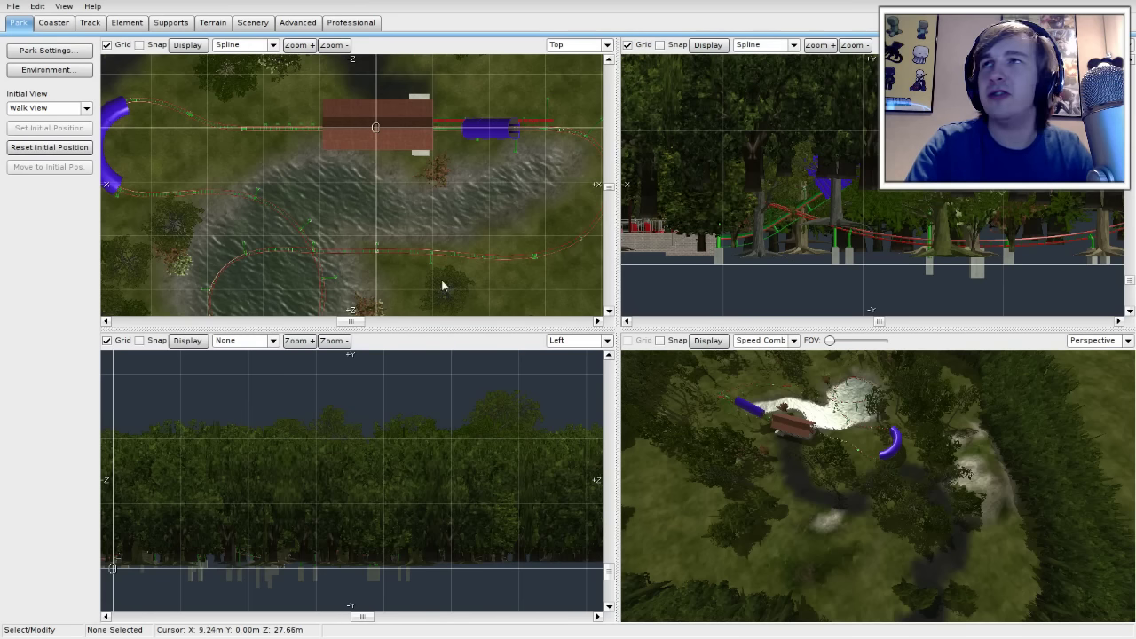
Step: Create a new park project named "De Draak van Oerland" and confirm its creation in its own folder
{"action": "left_click", "coordinate": [15, 7]}
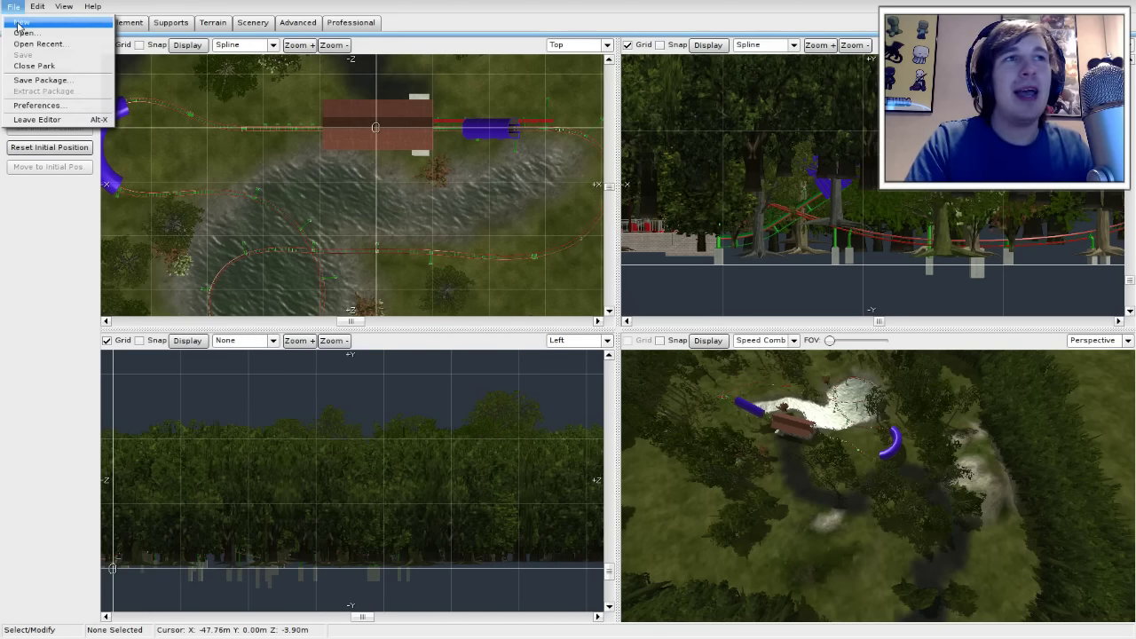
{"action": "left_click", "coordinate": [18, 23]}
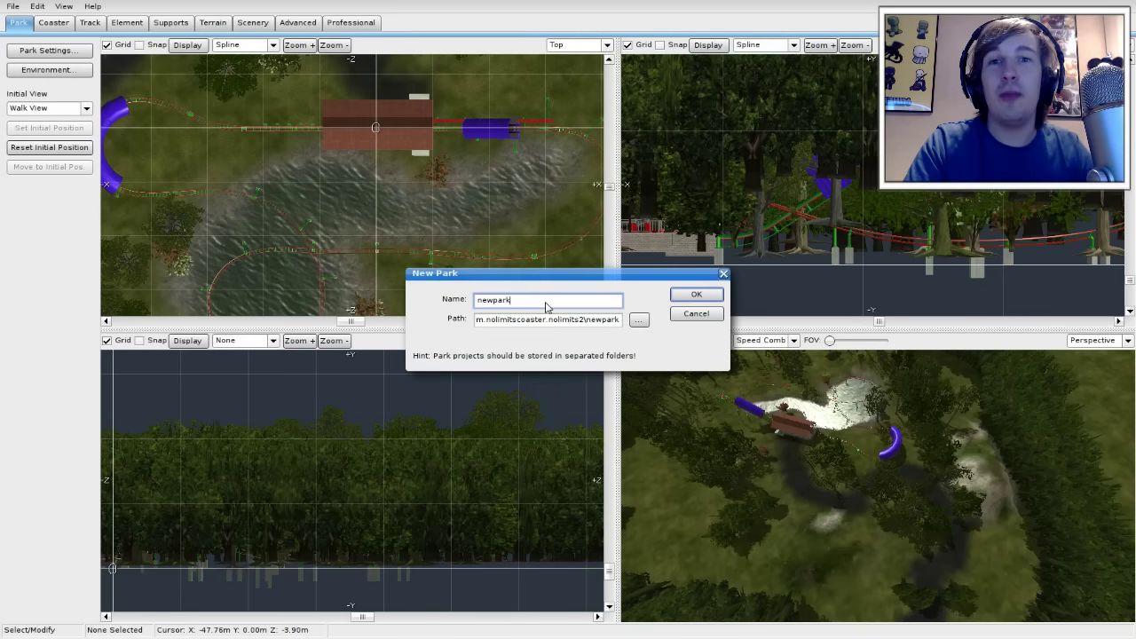
{"action": "key", "text": "BackSpace"}
{"action": "key", "text": "BackSpace"}
{"action": "key", "text": "BackSpace"}
{"action": "key", "text": "BackSpace"}
{"action": "key", "text": "BackSpace"}
{"action": "key", "text": "BackSpace"}
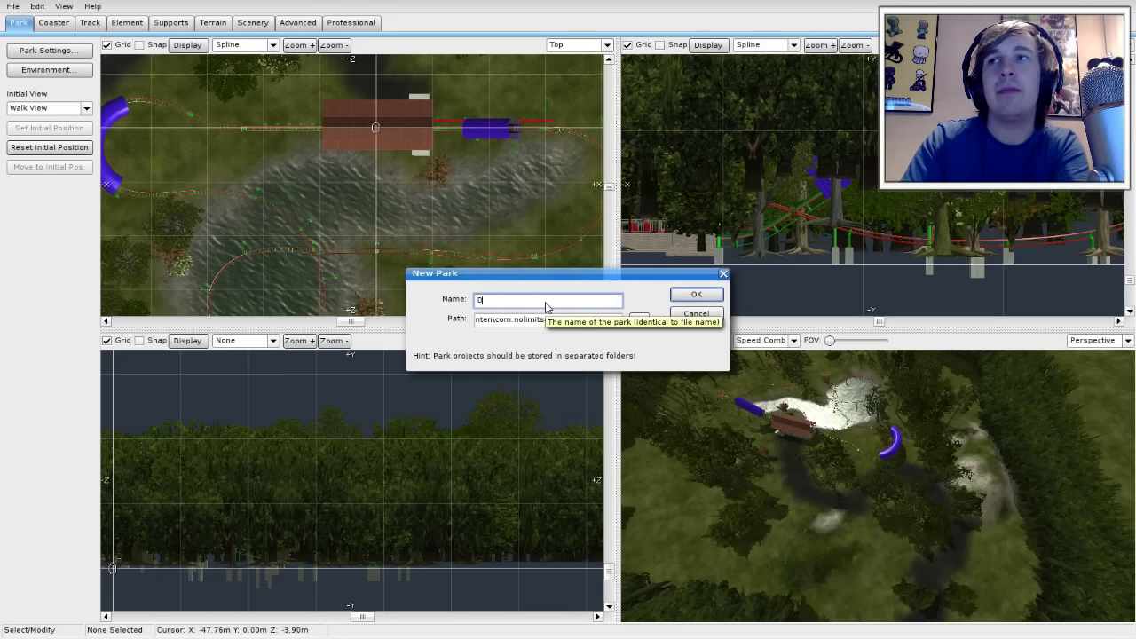
{"action": "type", "text": "De Draak "}
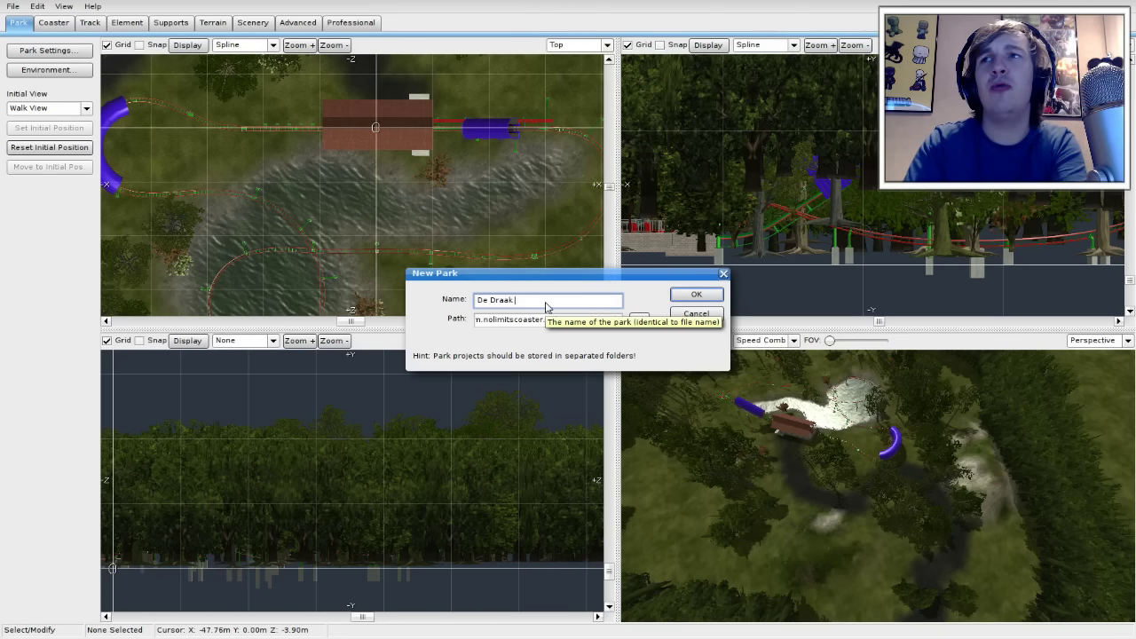
{"action": "type", "text": "van Oer"}
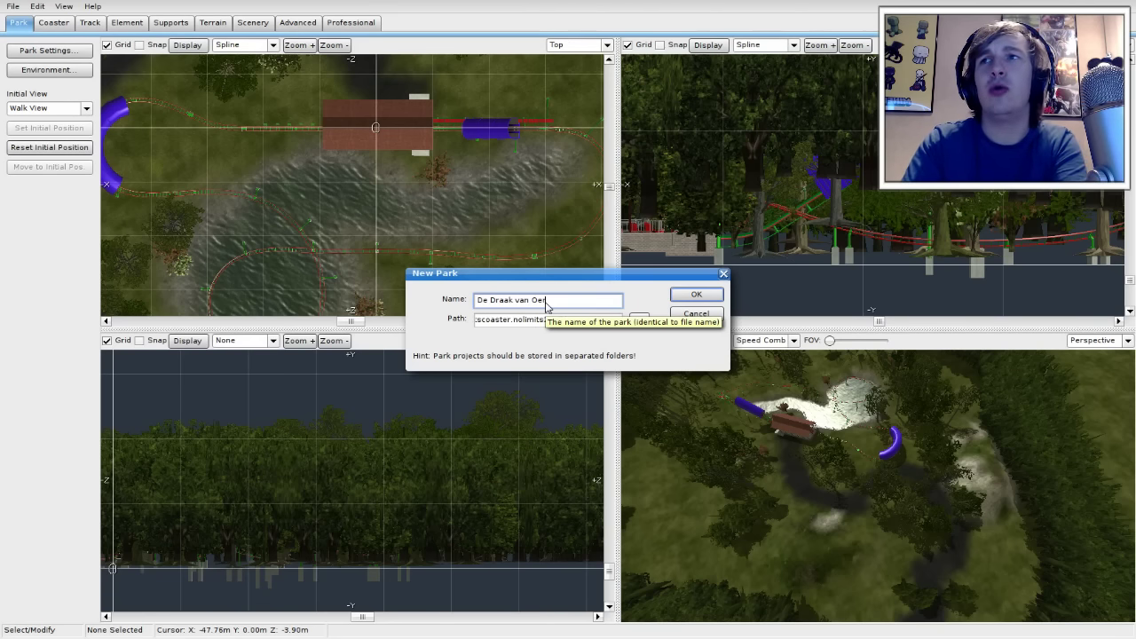
{"action": "type", "text": "land"}
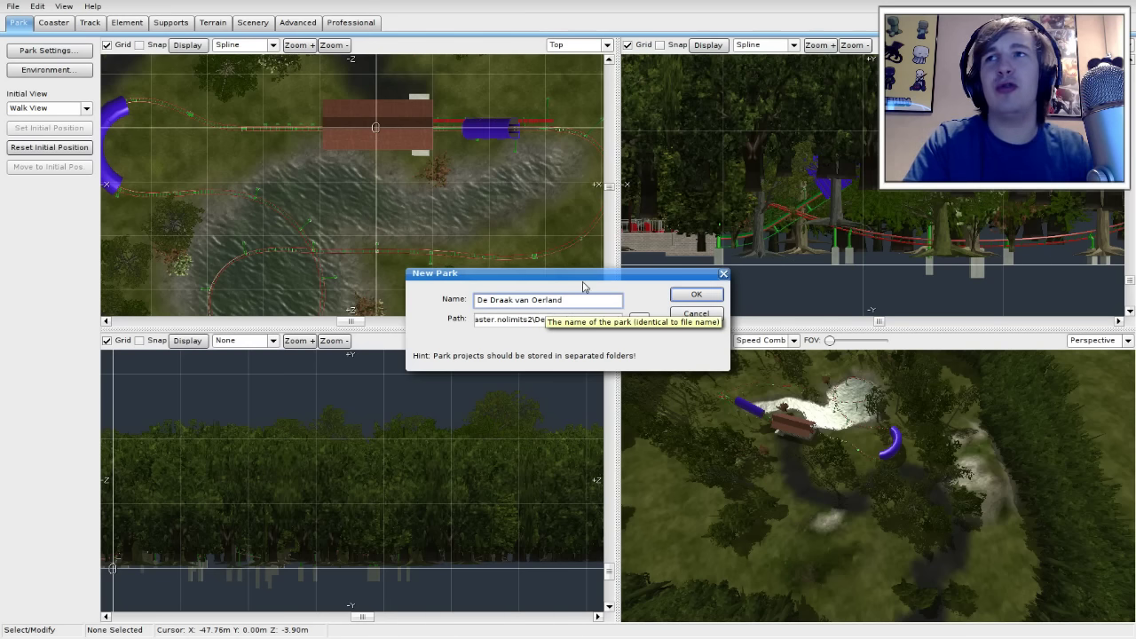
{"action": "left_click", "coordinate": [682, 294]}
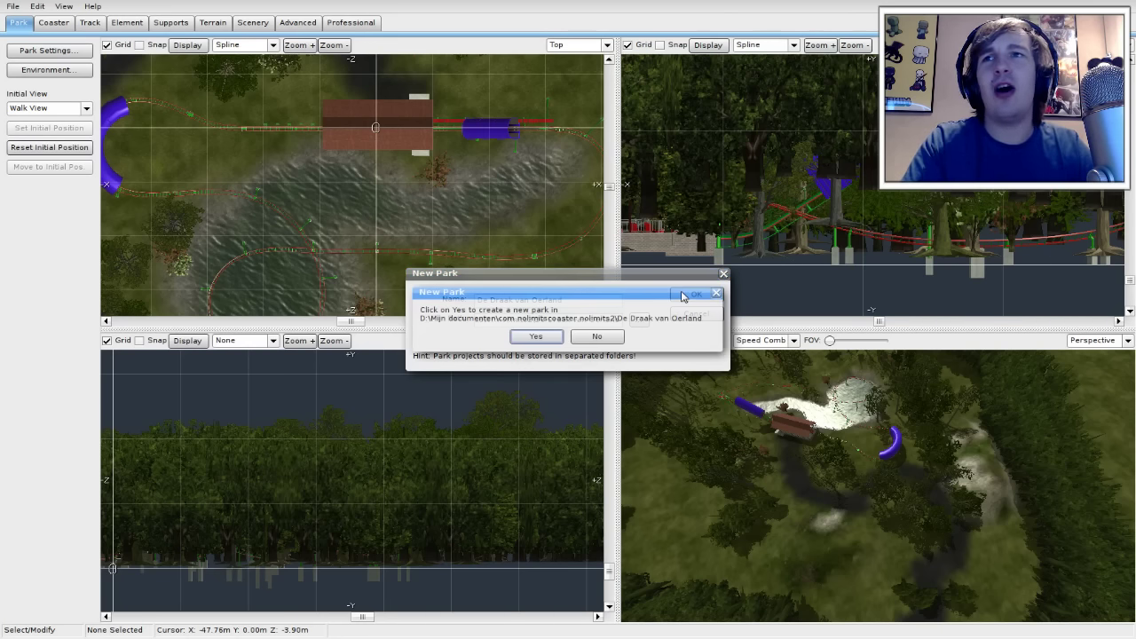
{"action": "left_click", "coordinate": [563, 340]}
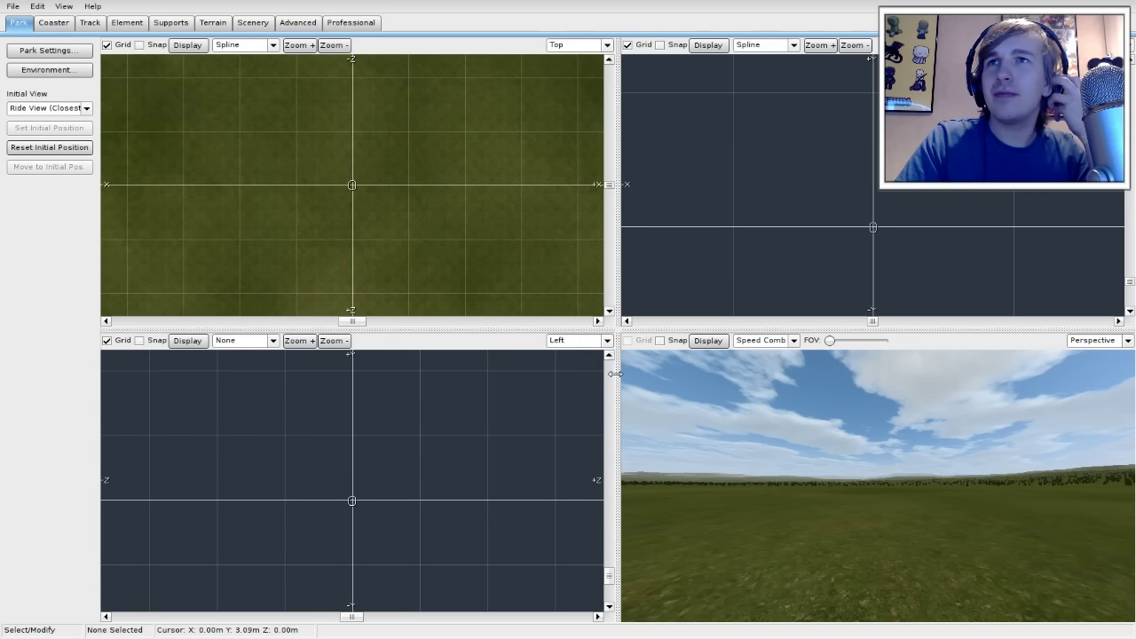
Step: Add a new coaster named "De Draak van Oerland" to the empty park
{"action": "right_click_drag", "start_coordinate": [852, 480], "coordinate": [793, 509]}
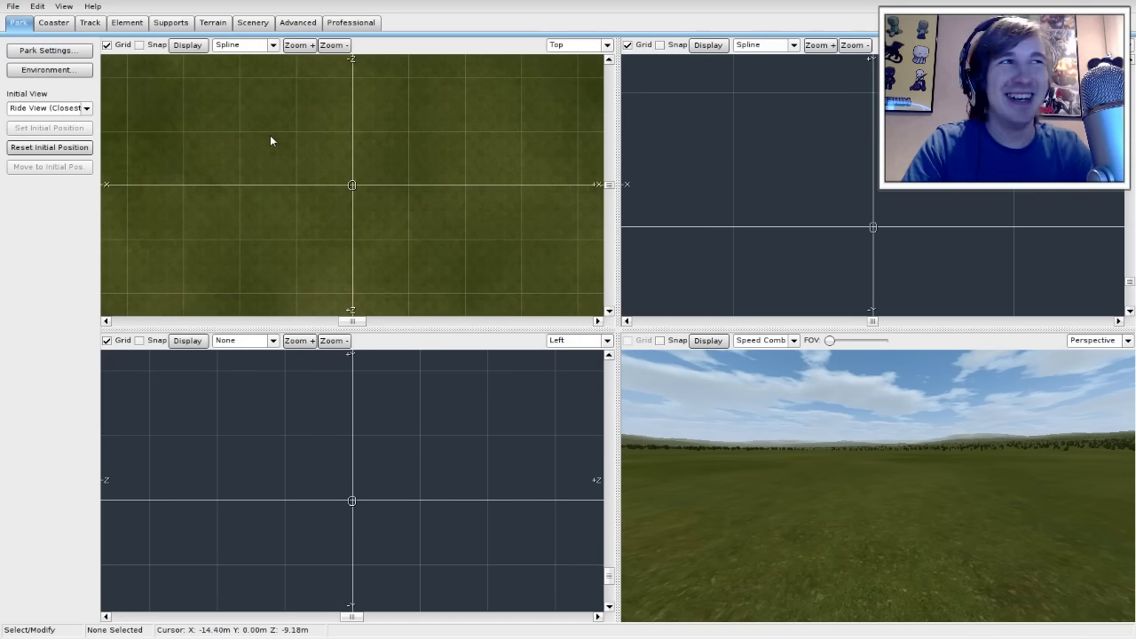
{"action": "left_click", "coordinate": [53, 22]}
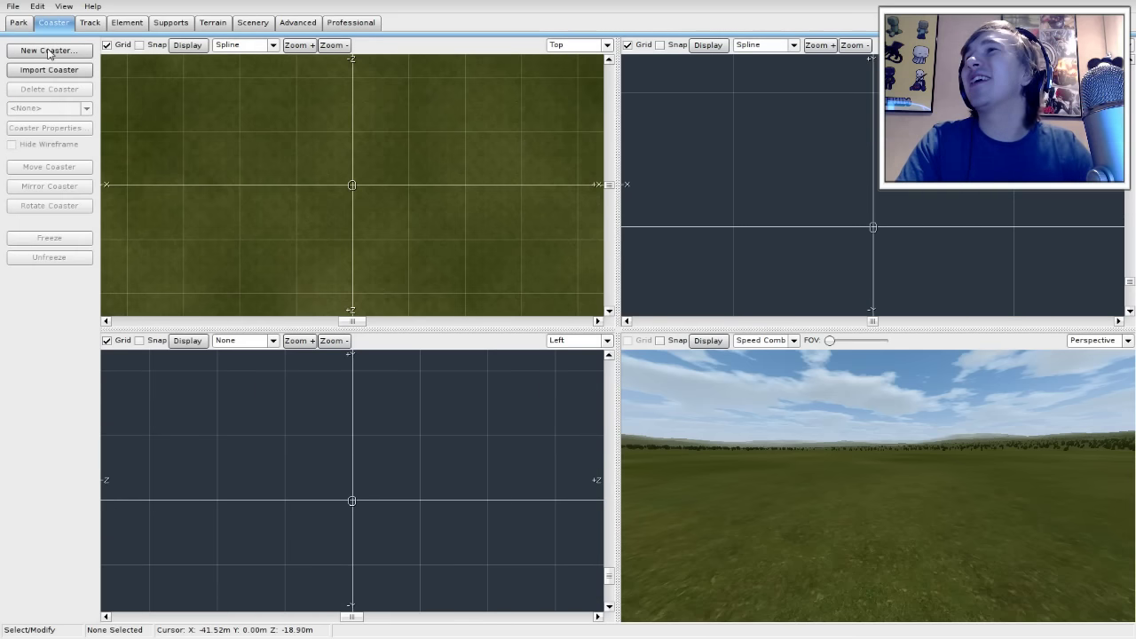
{"action": "left_click", "coordinate": [49, 52]}
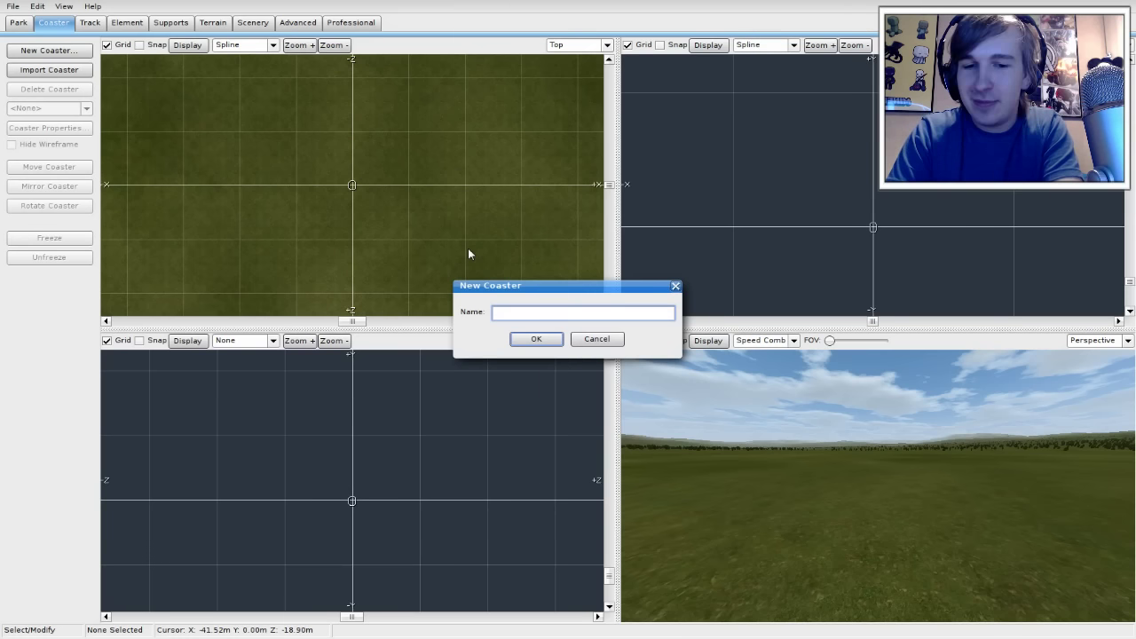
{"action": "type", "text": "De"}
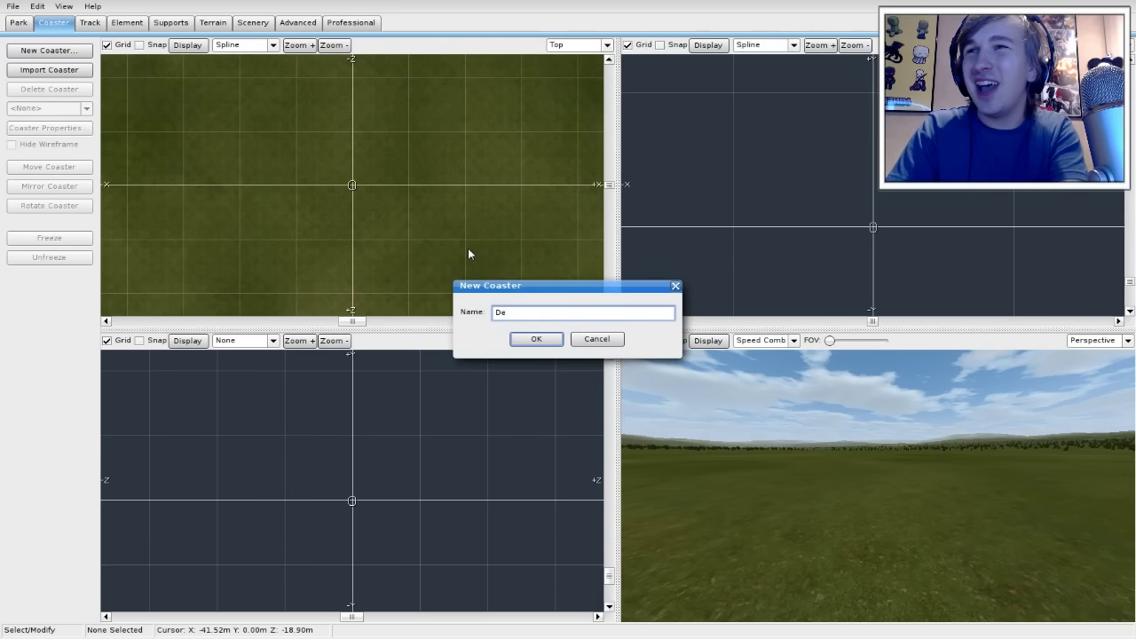
{"action": "type", "text": " draak va"}
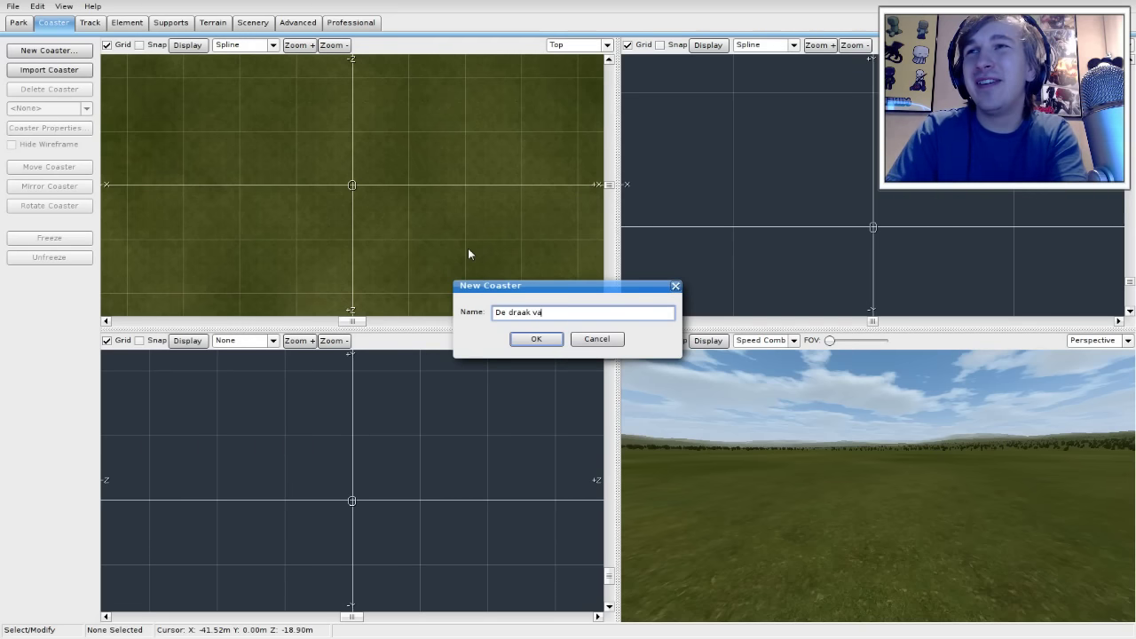
{"action": "type", "text": "n Oerland"}
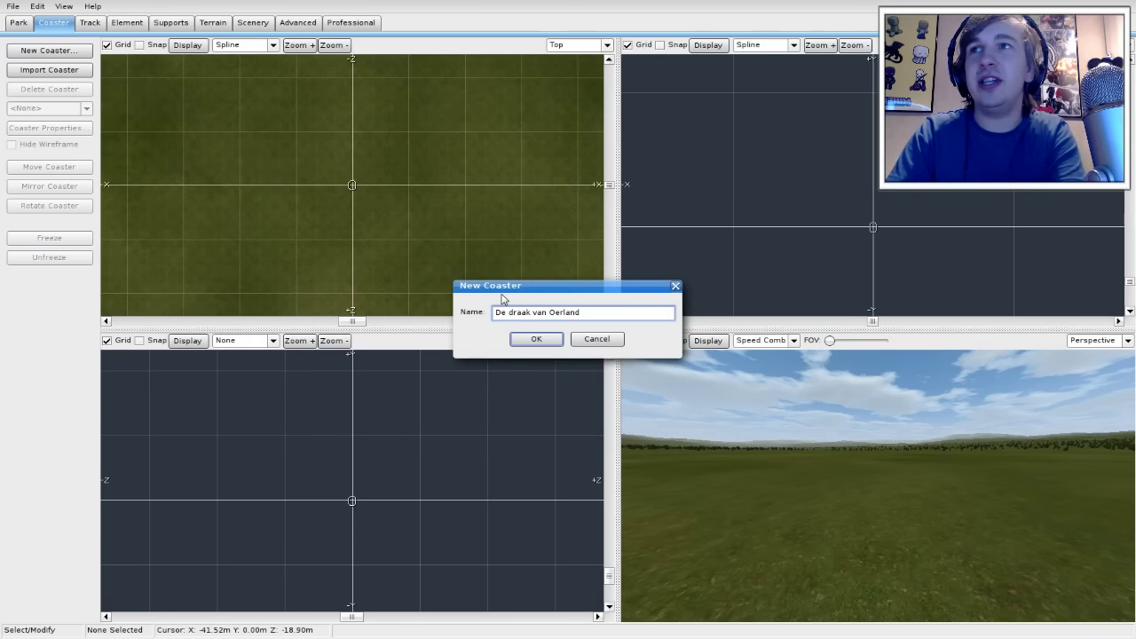
{"action": "key", "text": "BackSpace"}
{"action": "type", "text": "D"}
{"action": "left_click", "coordinate": [519, 343]}
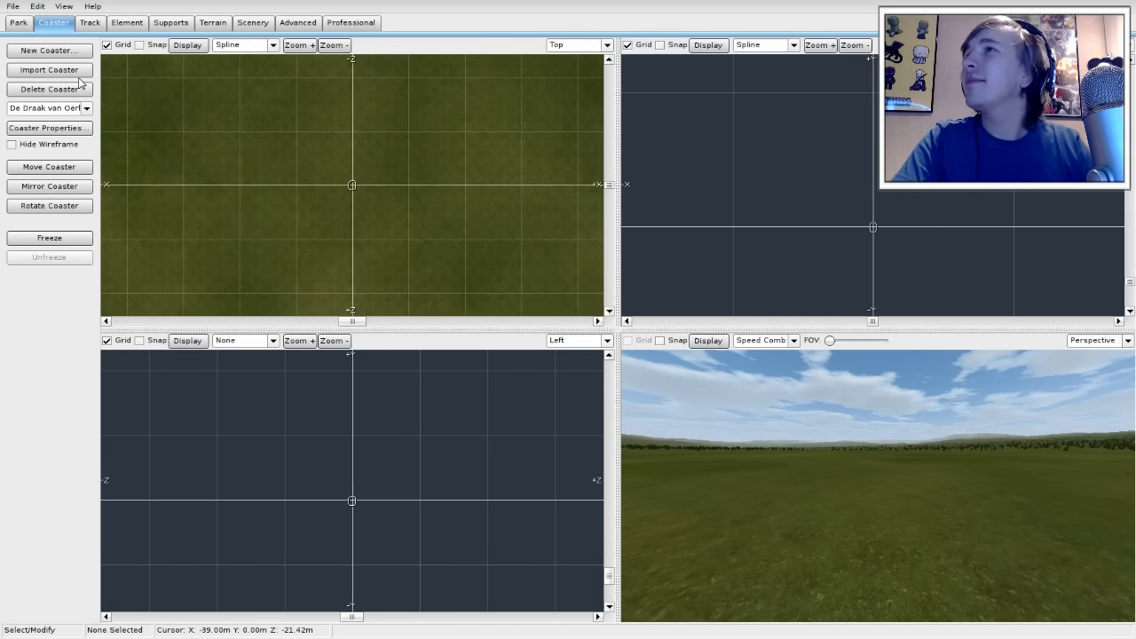
Step: Set the new coaster's style to Hyper Coaster (4 seats across) with the Rusted worn type
{"action": "left_click", "coordinate": [73, 130]}
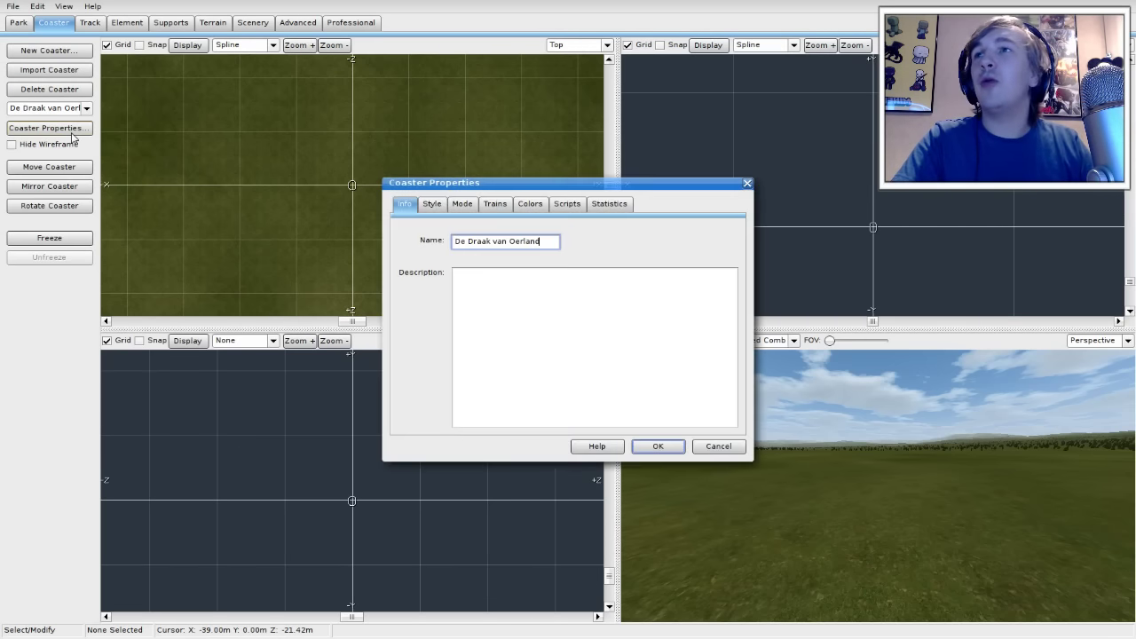
{"action": "left_click", "coordinate": [432, 204]}
{"action": "left_click_drag", "start_coordinate": [521, 191], "coordinate": [710, 188]}
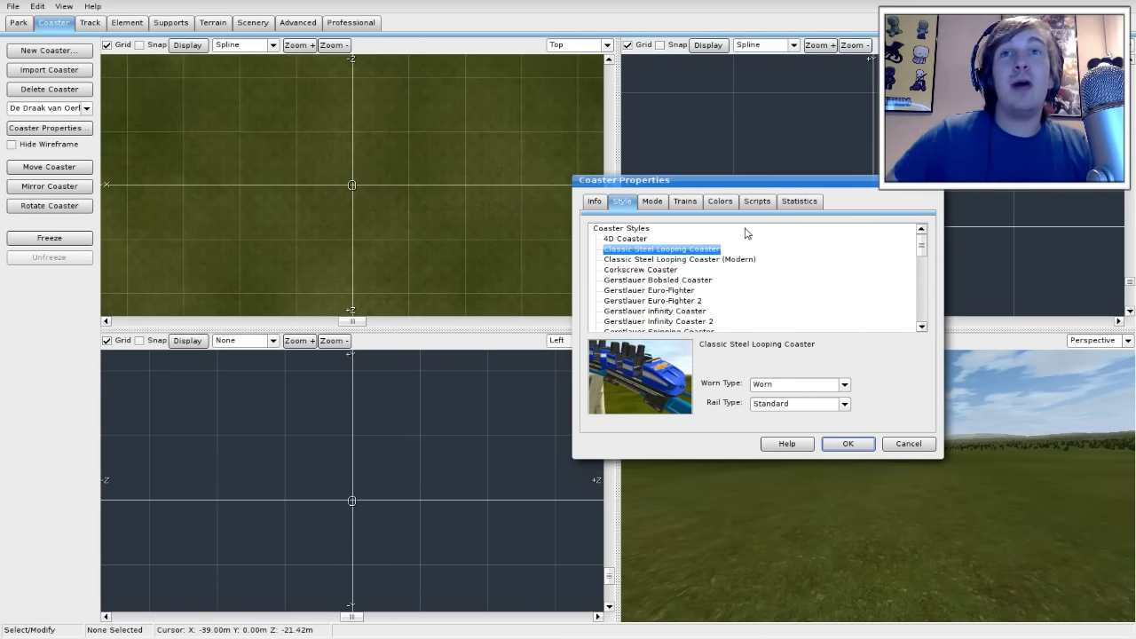
{"action": "scroll", "coordinate": [921, 259], "scroll_direction": "down", "scroll_amount": 1}
{"action": "left_click_drag", "start_coordinate": [921, 256], "coordinate": [923, 269]}
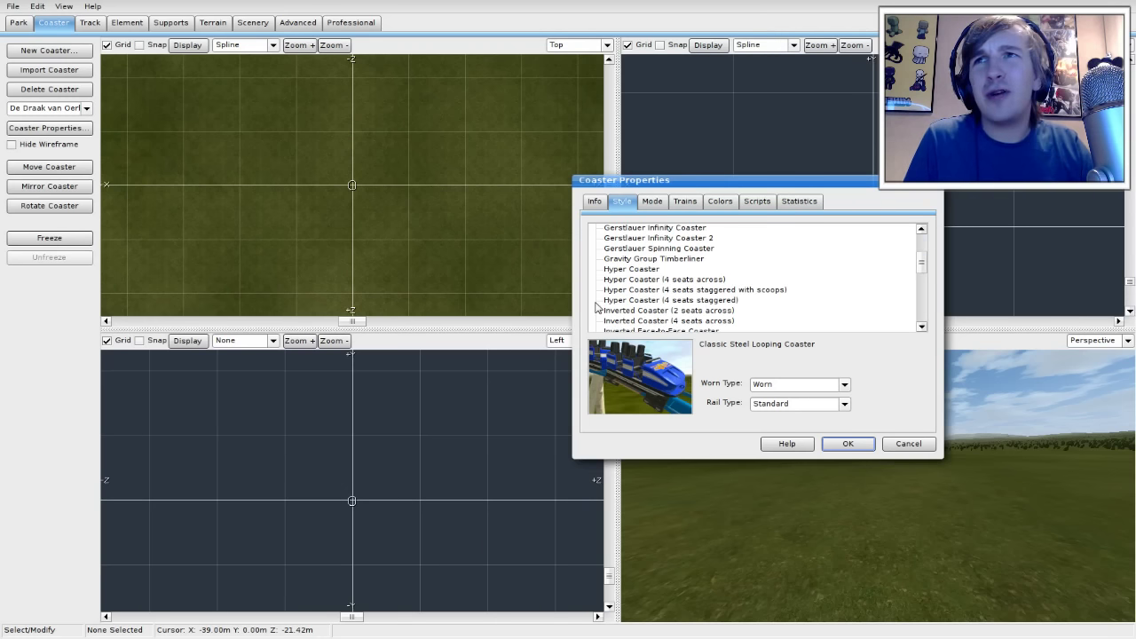
{"action": "left_click", "coordinate": [650, 271]}
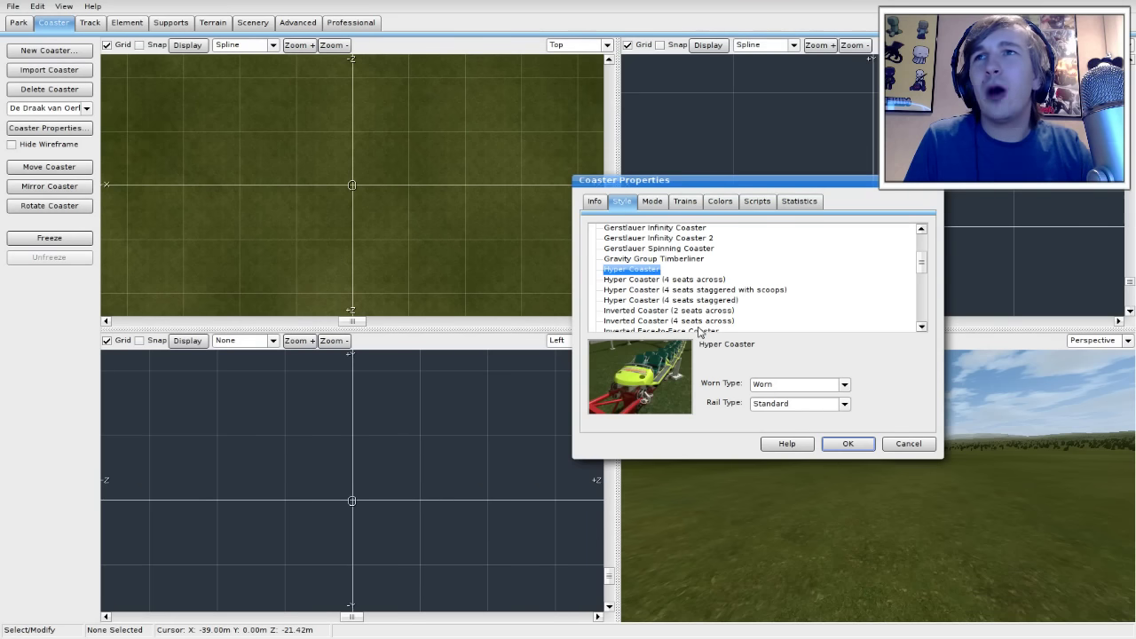
{"action": "left_click", "coordinate": [640, 280]}
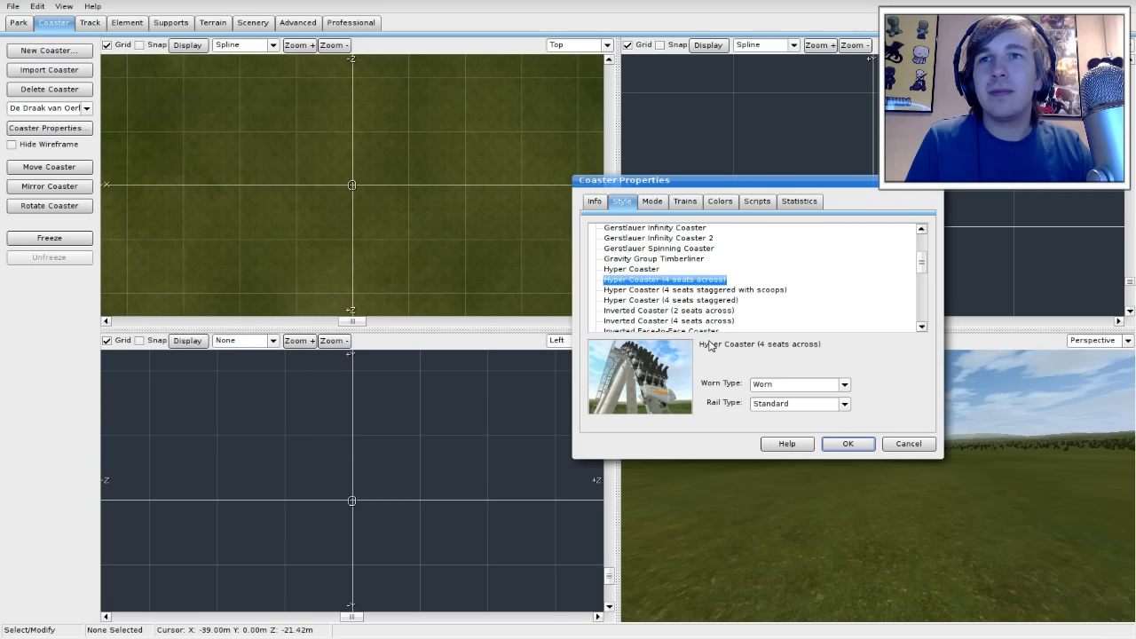
{"action": "left_click", "coordinate": [802, 384]}
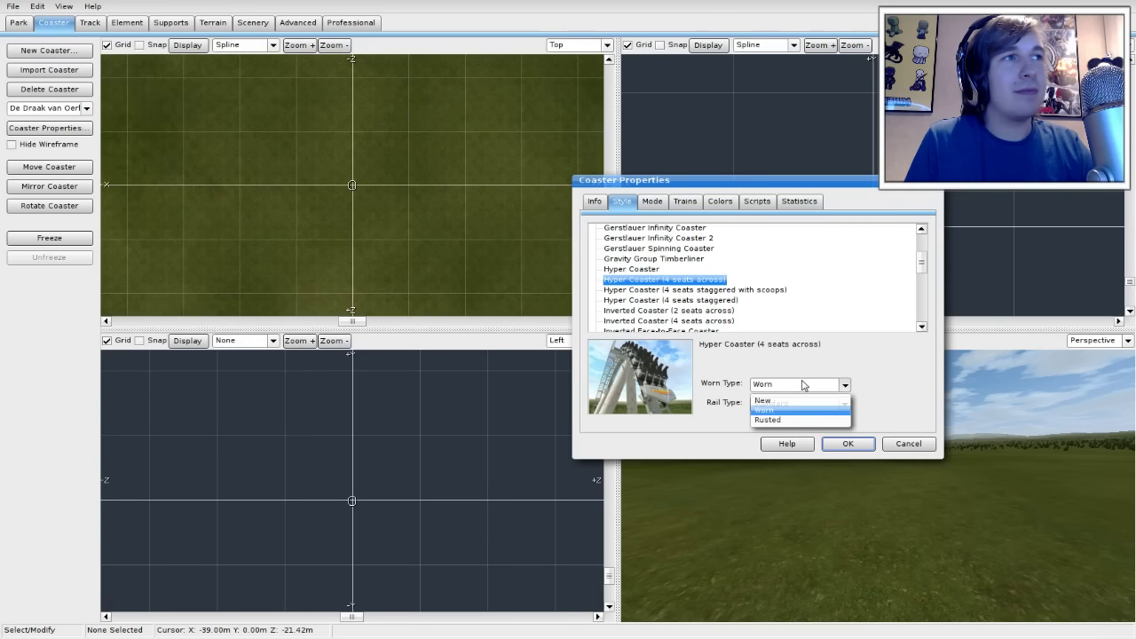
{"action": "left_click", "coordinate": [768, 421]}
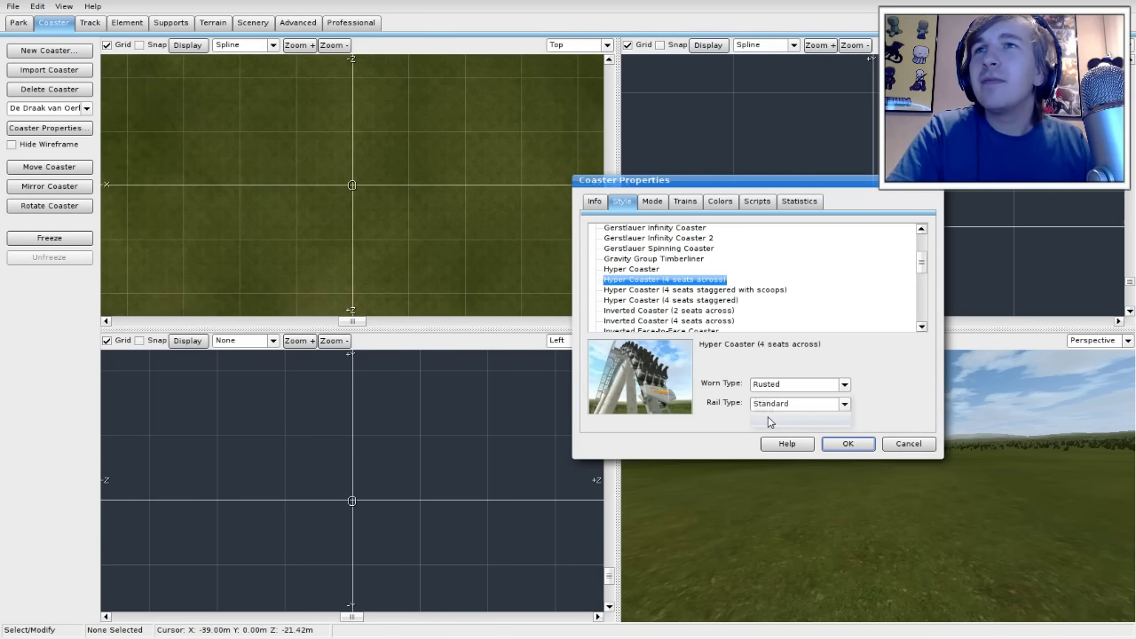
Step: Set the spline position to Heartline of Current Coaster Style and the train length to 7 cars
{"action": "left_click", "coordinate": [649, 200]}
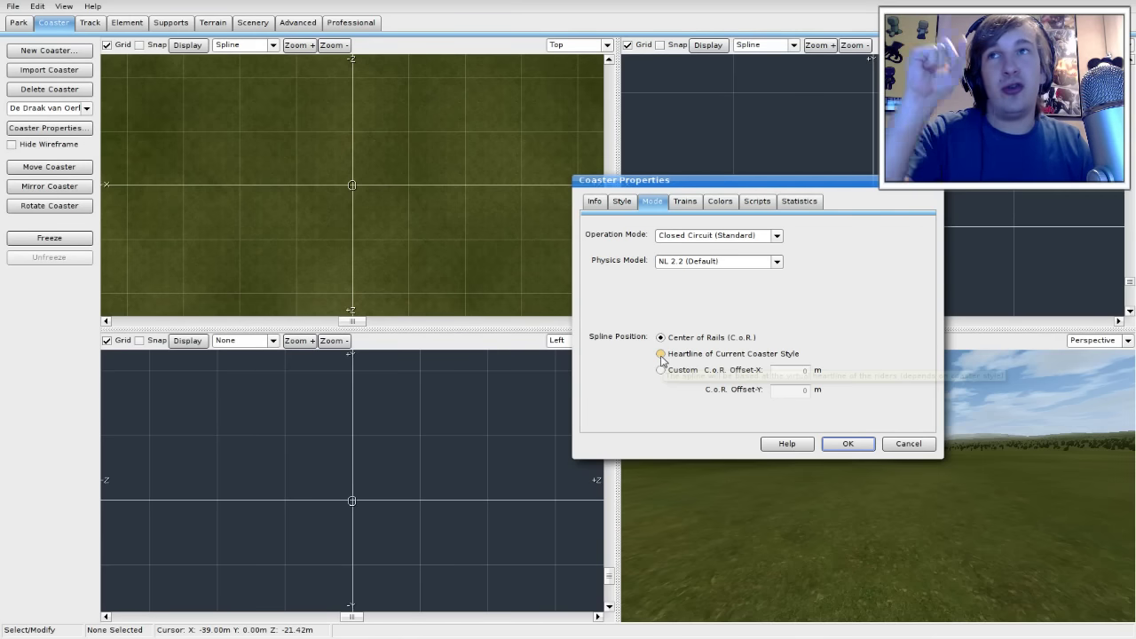
{"action": "left_click", "coordinate": [660, 354]}
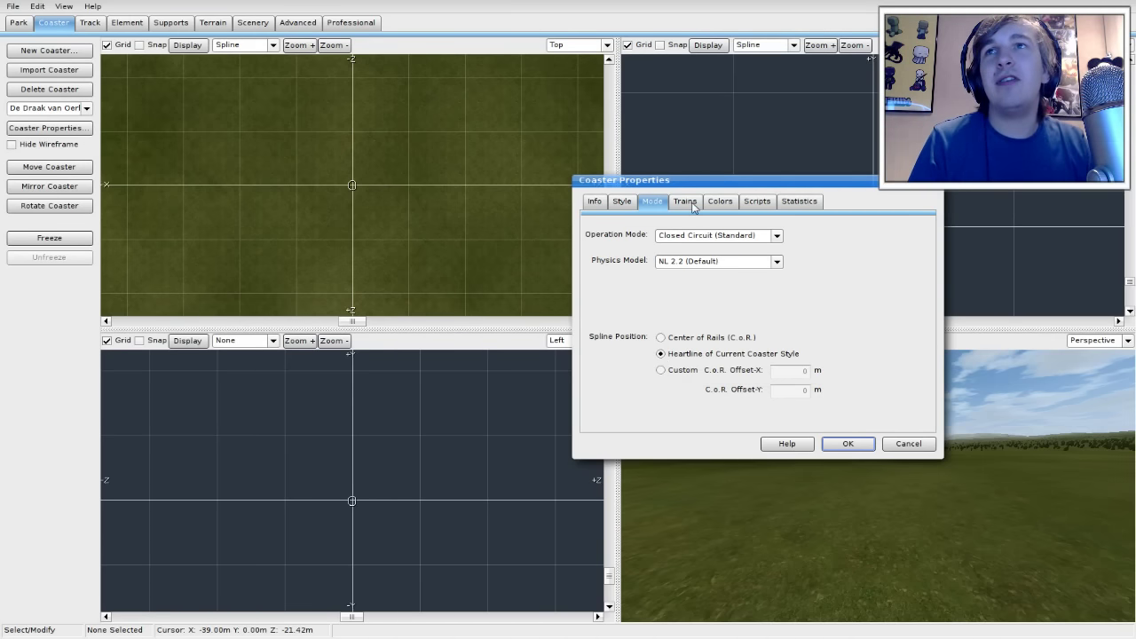
{"action": "left_click", "coordinate": [685, 202]}
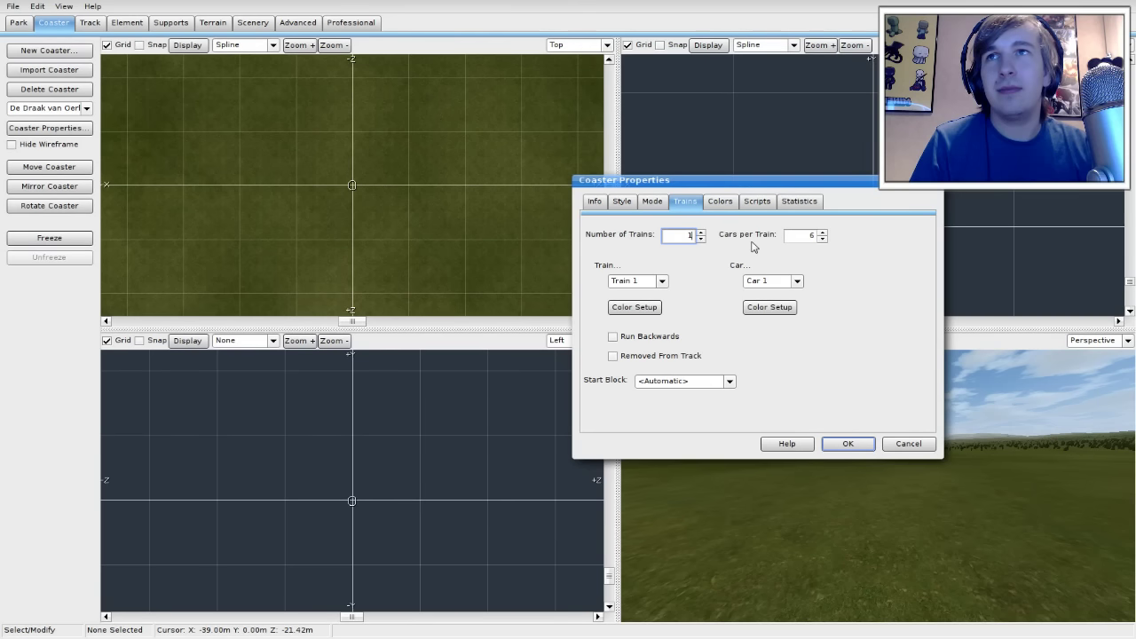
{"action": "left_click", "coordinate": [822, 232]}
{"action": "left_click", "coordinate": [822, 233]}
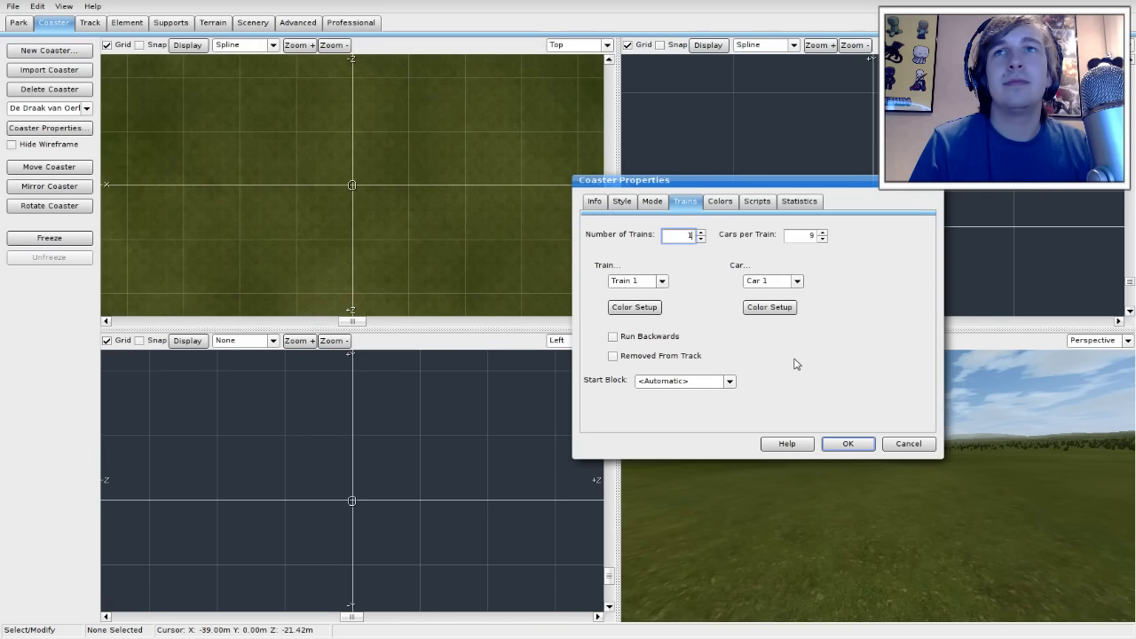
{"action": "left_click", "coordinate": [823, 237]}
{"action": "left_click", "coordinate": [823, 238]}
{"action": "left_click", "coordinate": [822, 238]}
{"action": "left_click", "coordinate": [823, 231]}
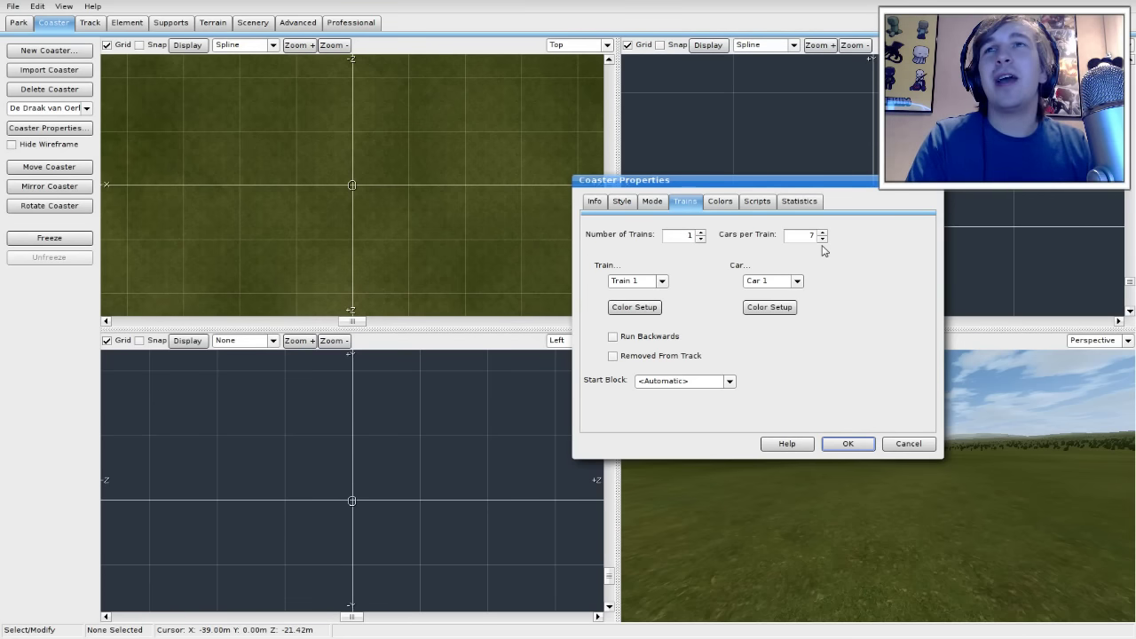
Step: Try to set the coaster's cross ties to near-black, RGB 25, 25, 25
{"action": "left_click", "coordinate": [717, 203]}
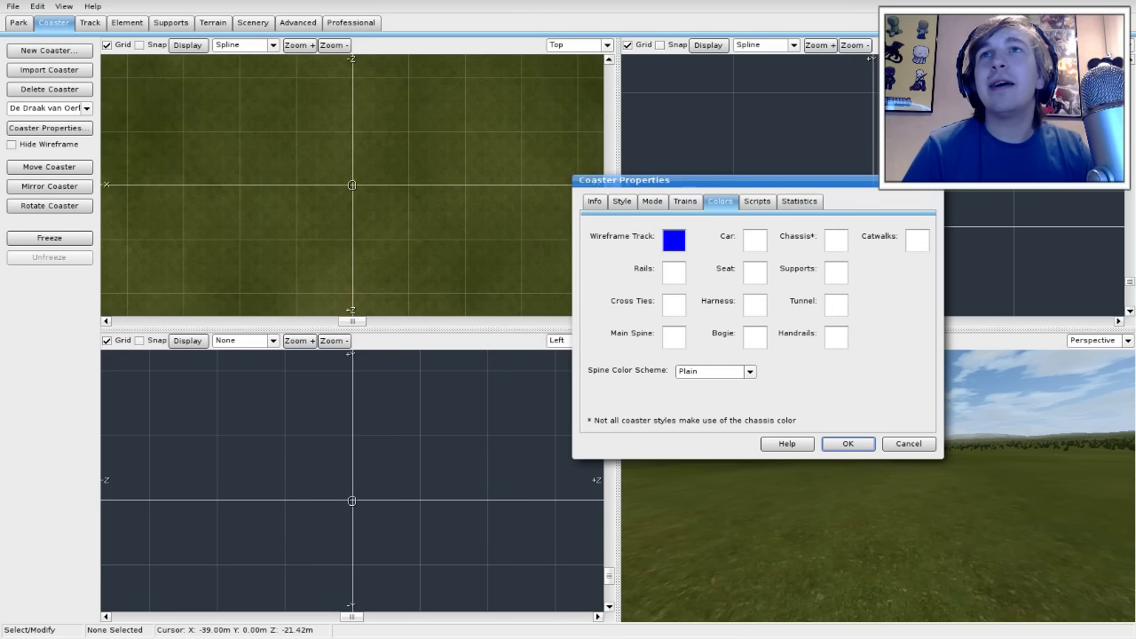
{"action": "left_click", "coordinate": [757, 202]}
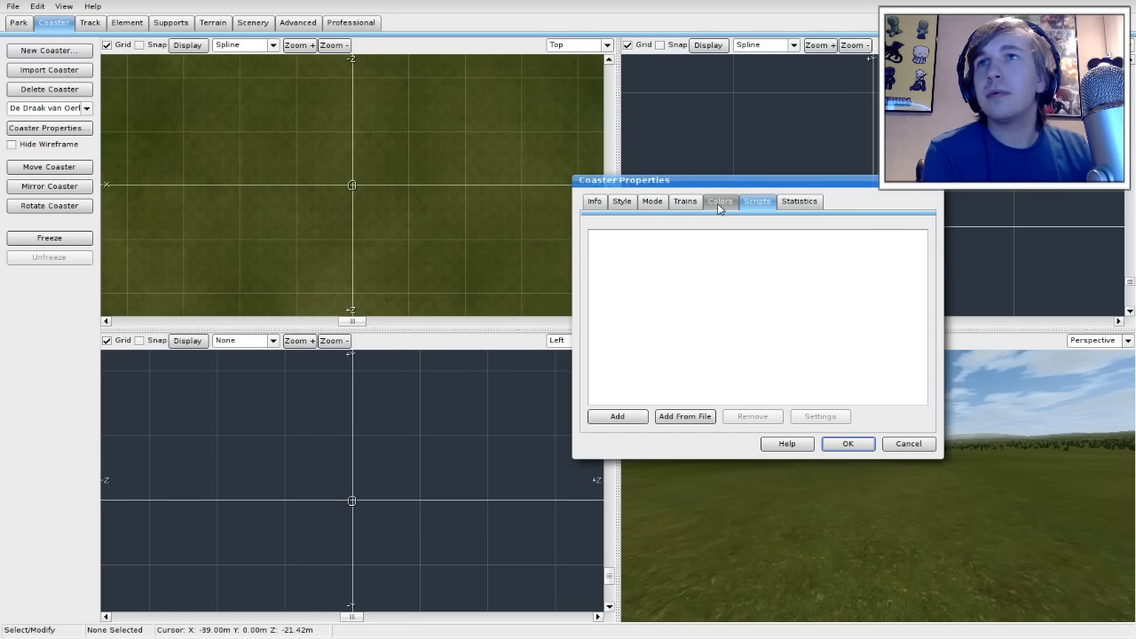
{"action": "left_click", "coordinate": [720, 202]}
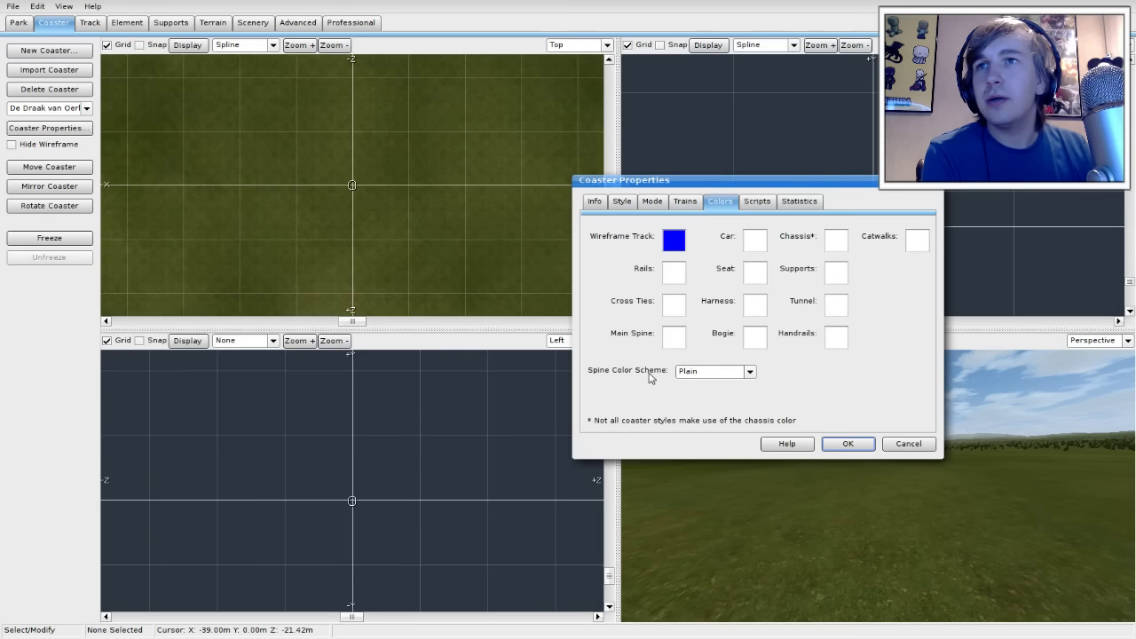
{"action": "left_click", "coordinate": [703, 373]}
{"action": "left_click", "coordinate": [703, 373]}
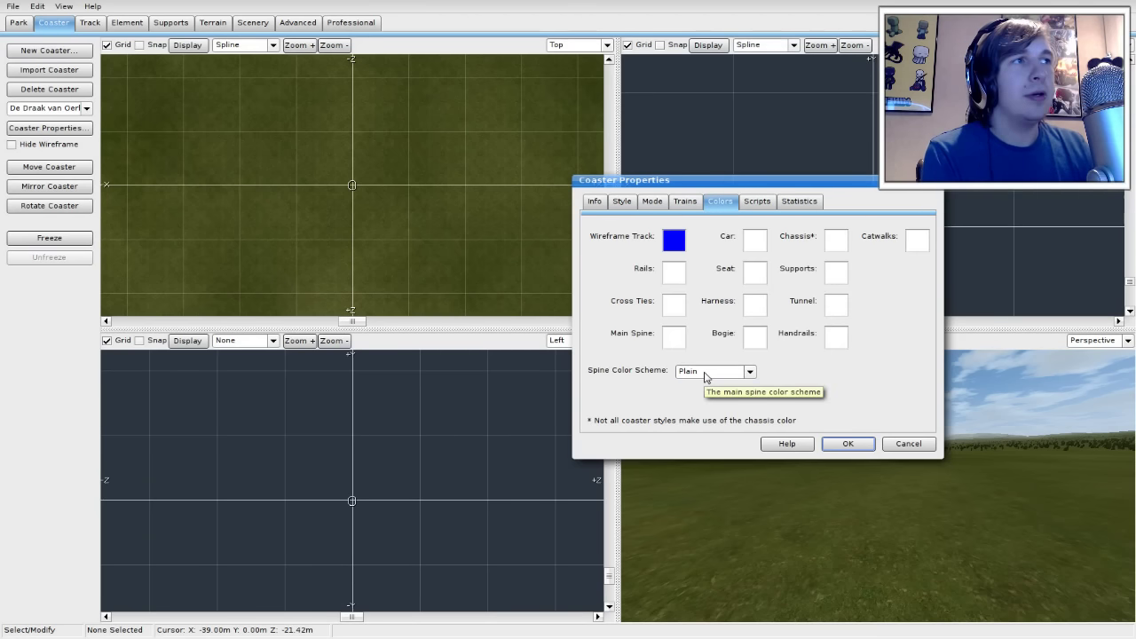
{"action": "left_click", "coordinate": [680, 303]}
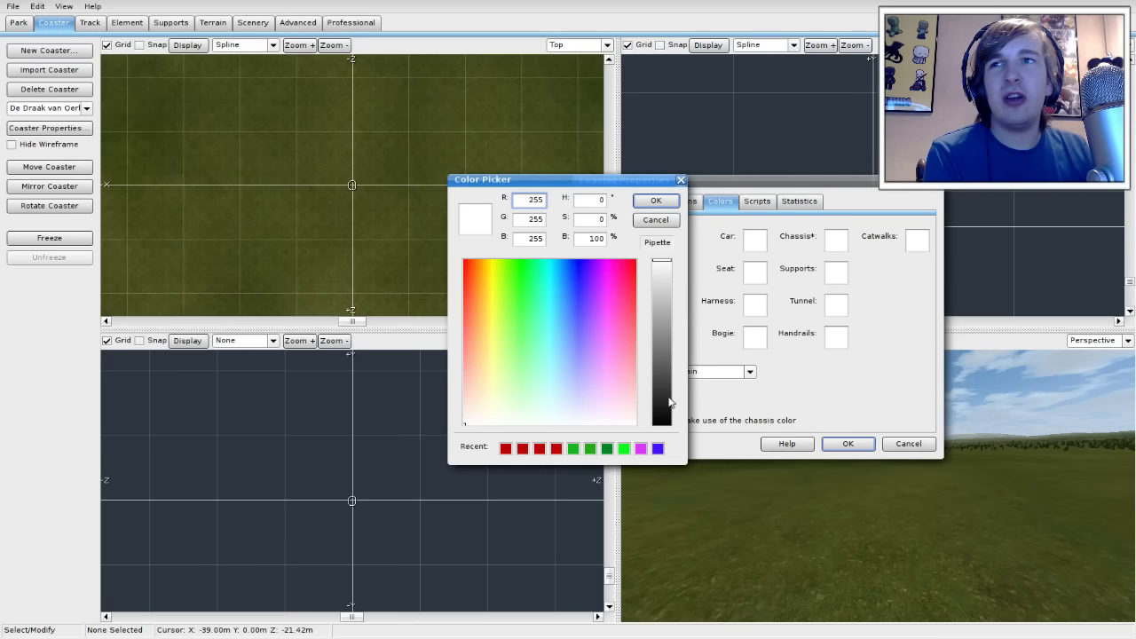
{"action": "left_click_drag", "start_coordinate": [672, 404], "coordinate": [664, 431]}
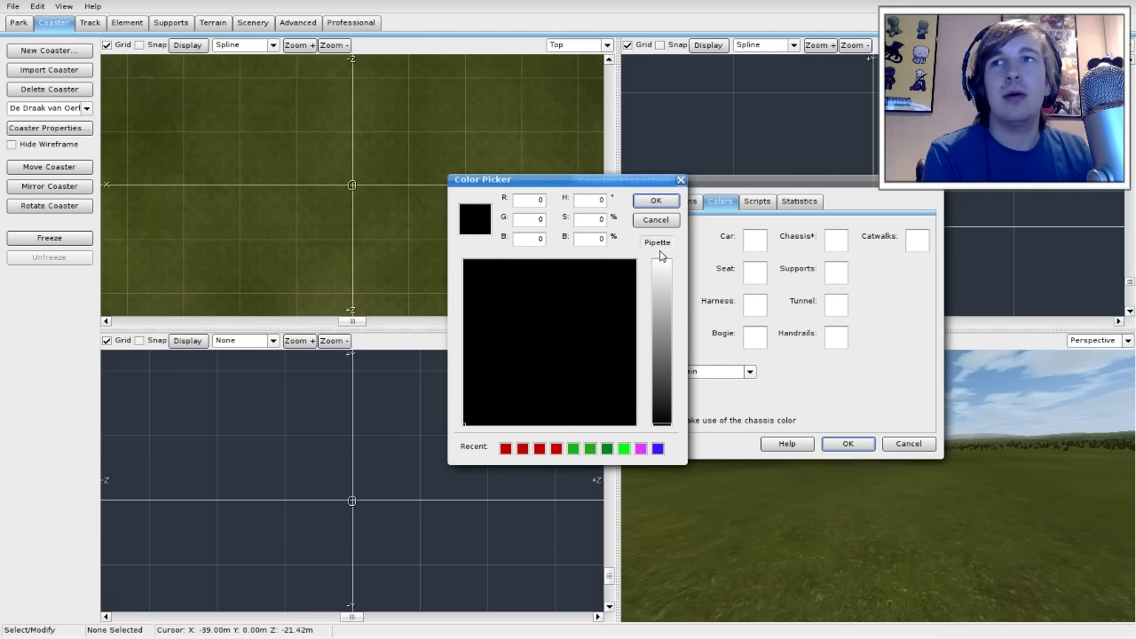
{"action": "left_click", "coordinate": [661, 415]}
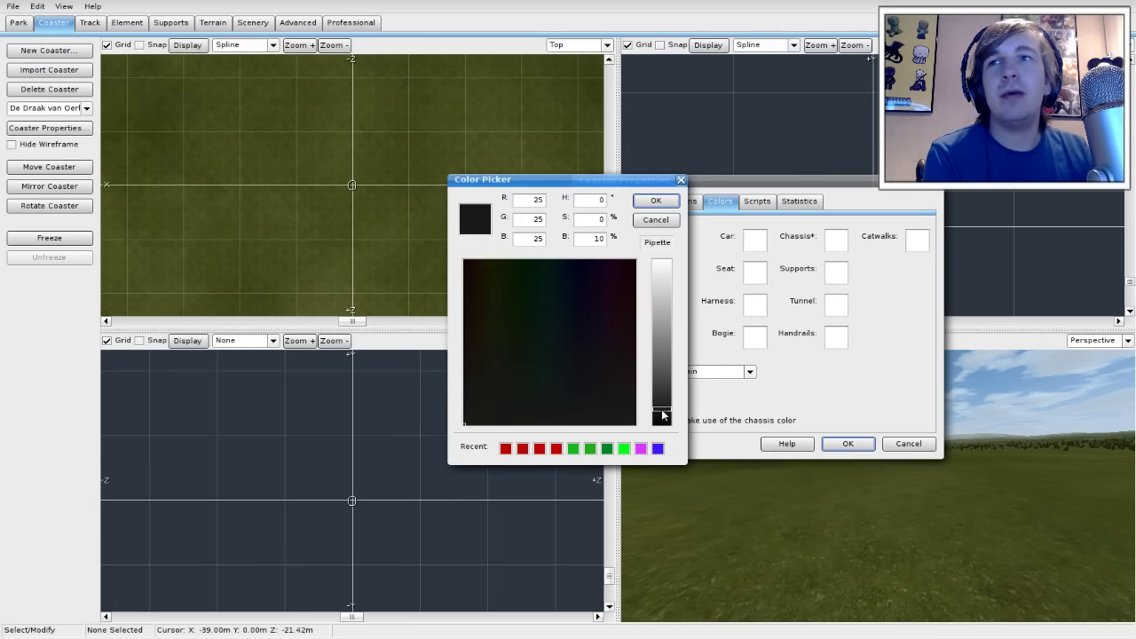
{"action": "left_click", "coordinate": [656, 200]}
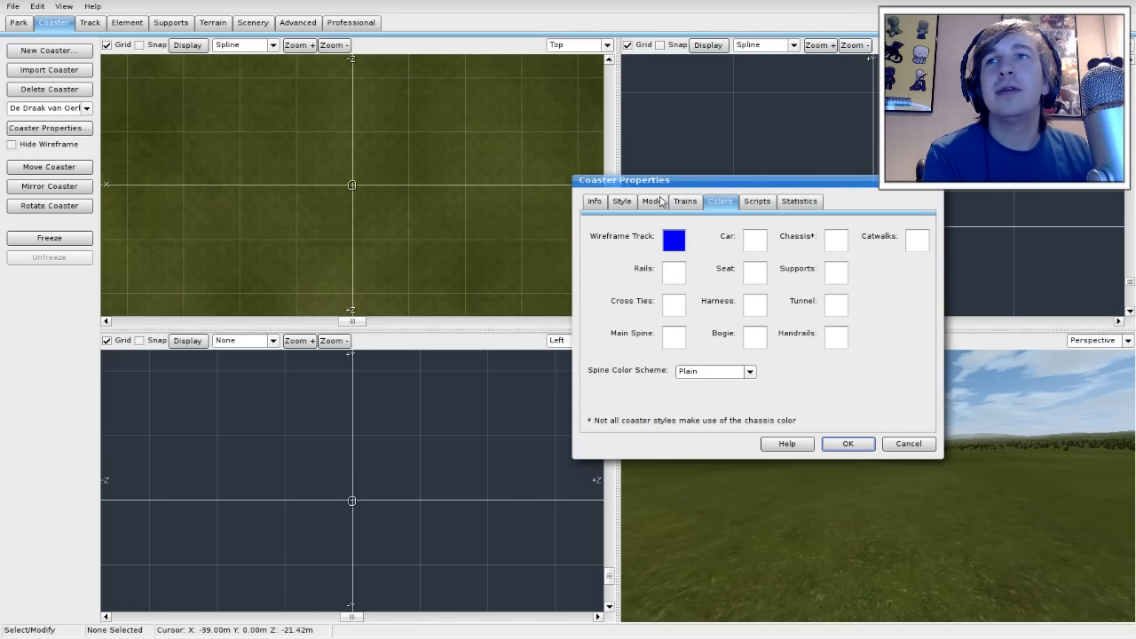
Step: Set the coaster's cross ties to RGB 30, 30, 30 and its main spine to a dark grey
{"action": "left_click", "coordinate": [673, 307]}
{"action": "left_click", "coordinate": [661, 406]}
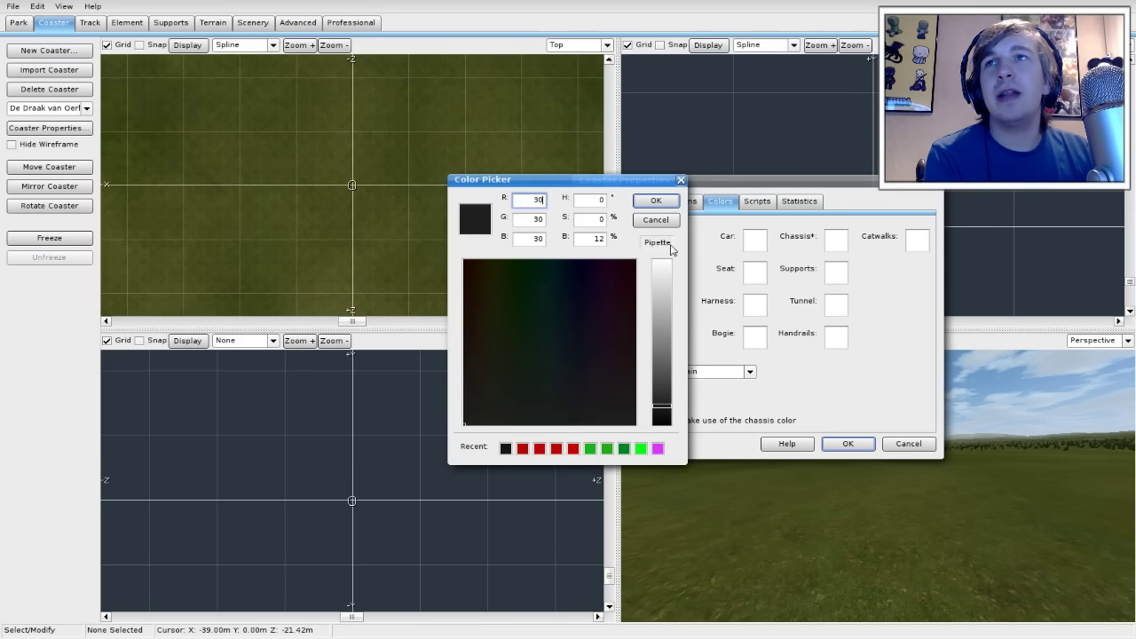
{"action": "left_click", "coordinate": [666, 199]}
{"action": "left_click", "coordinate": [672, 339]}
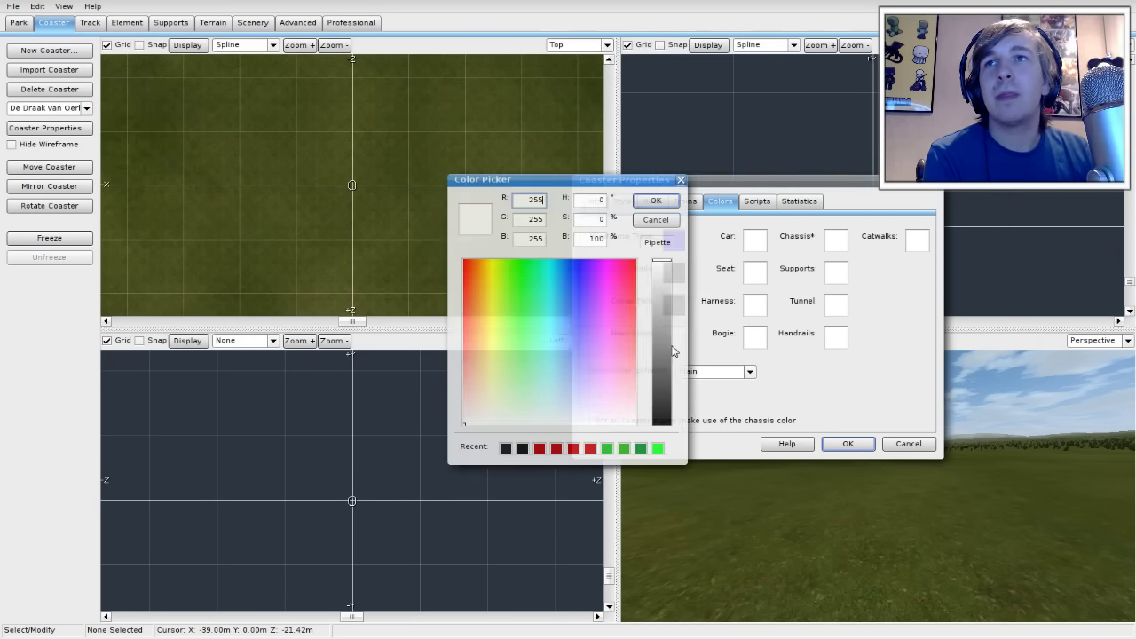
{"action": "left_click", "coordinate": [663, 402]}
{"action": "left_click", "coordinate": [668, 203]}
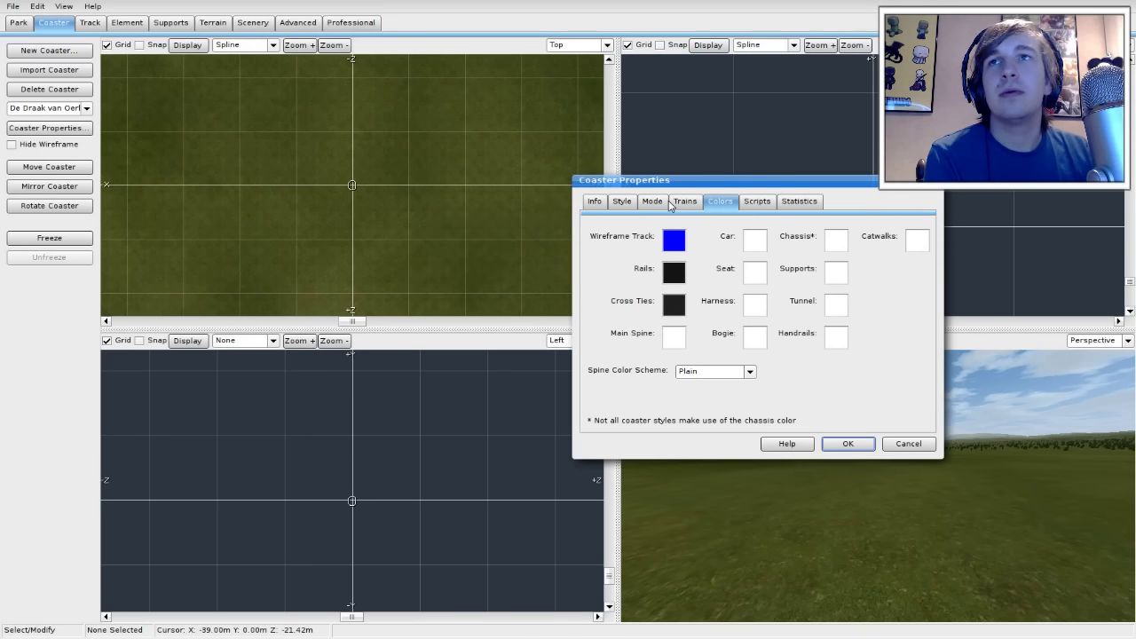
Step: Set the coaster's car color to a muted blue-violet, RGB 73, 71, 152
{"action": "left_click", "coordinate": [673, 336]}
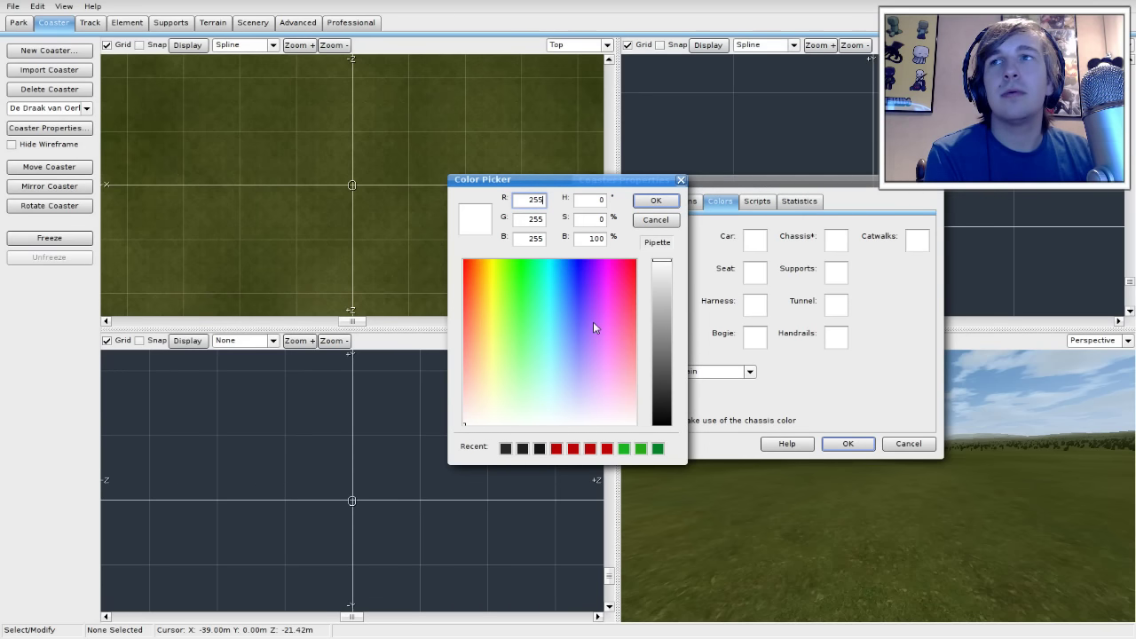
{"action": "left_click", "coordinate": [580, 343]}
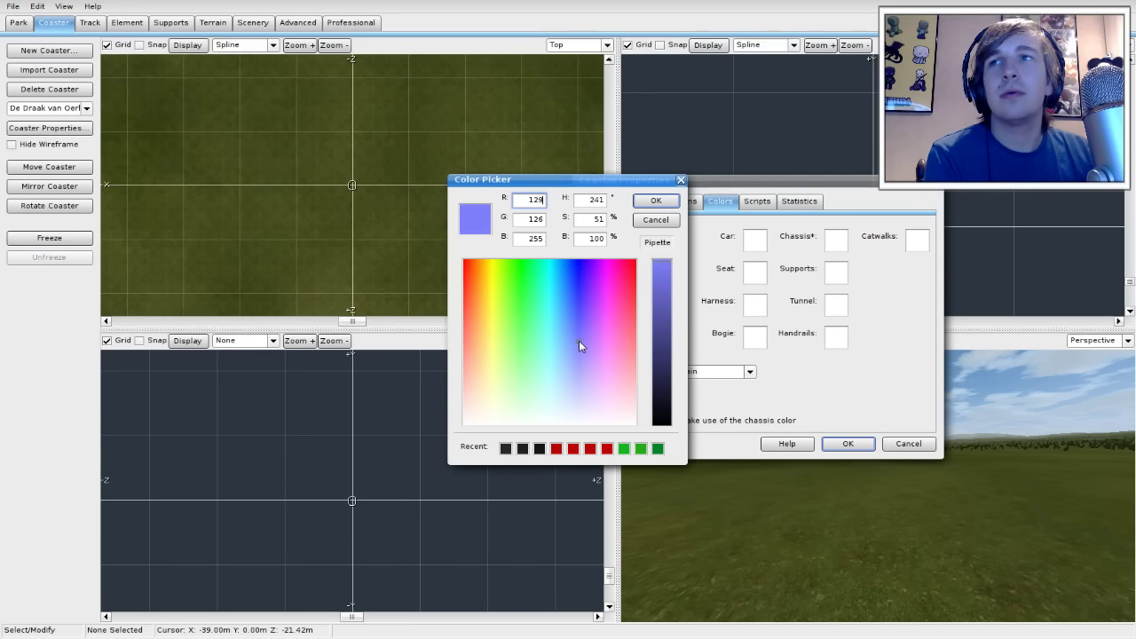
{"action": "left_click", "coordinate": [664, 306]}
{"action": "mouse_move", "coordinate": [574, 326]}
{"action": "left_mouse_down"}
{"action": "mouse_move", "coordinate": [588, 339]}
{"action": "mouse_move", "coordinate": [579, 336]}
{"action": "left_mouse_up"}
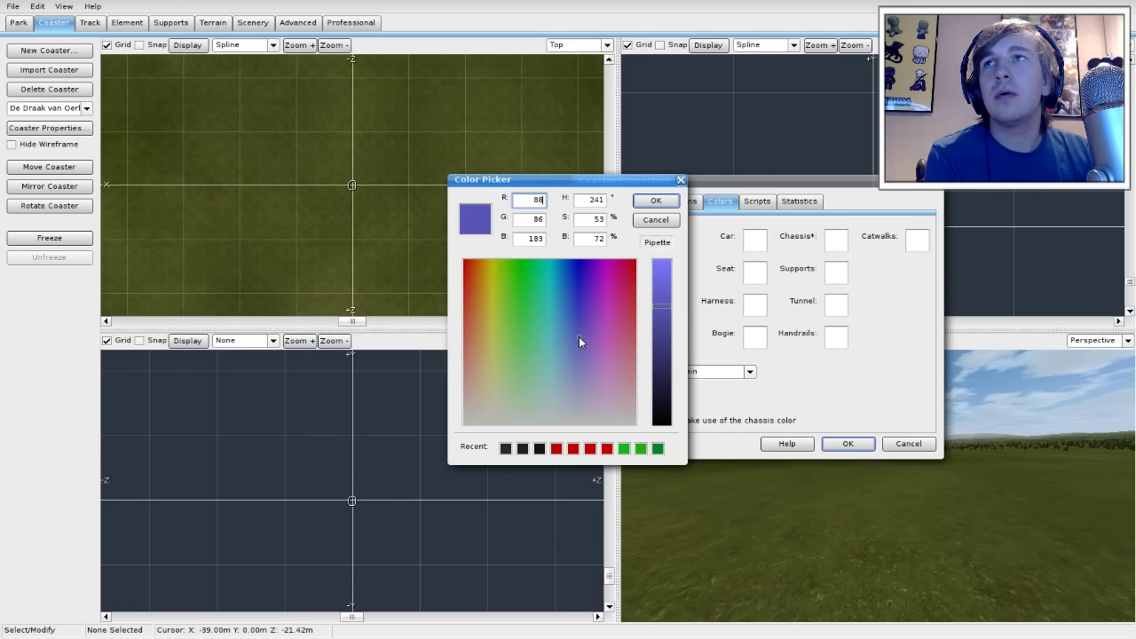
{"action": "left_click", "coordinate": [661, 326]}
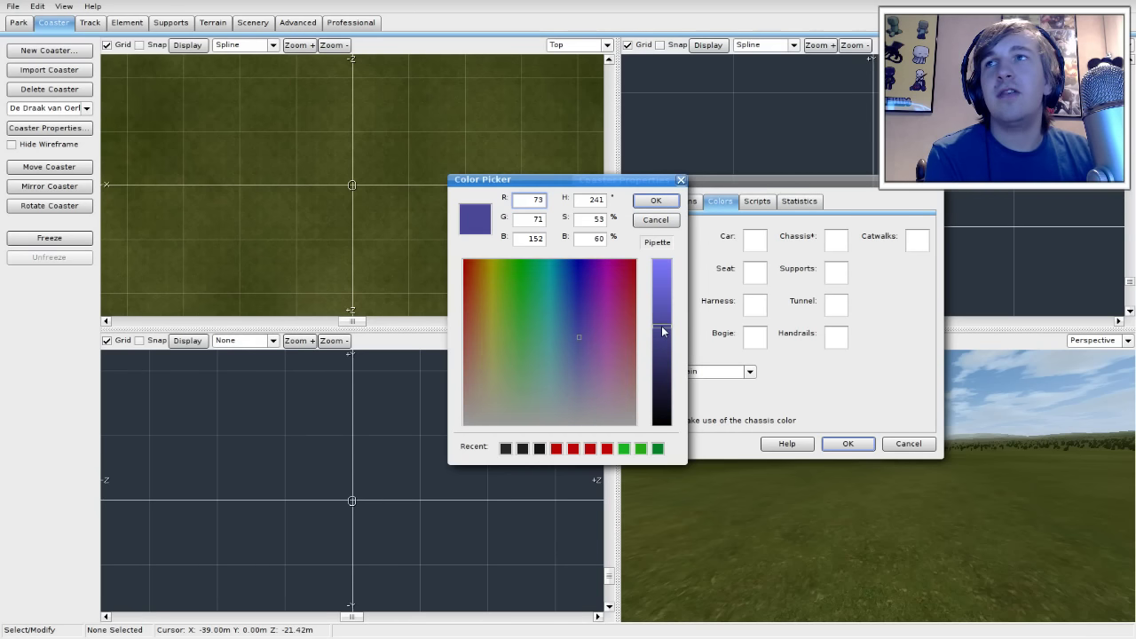
{"action": "left_click", "coordinate": [655, 203]}
Step: Set the train's seat color to dark grey, RGB 61, 61, 61
{"action": "left_click", "coordinate": [749, 271]}
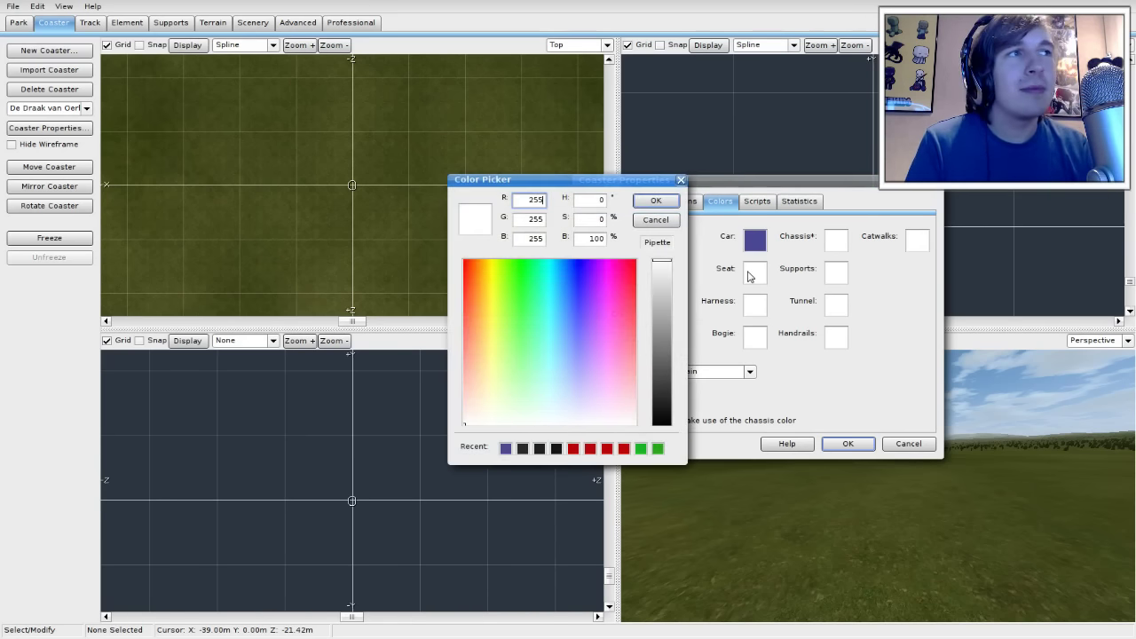
{"action": "left_click_drag", "start_coordinate": [666, 404], "coordinate": [662, 386]}
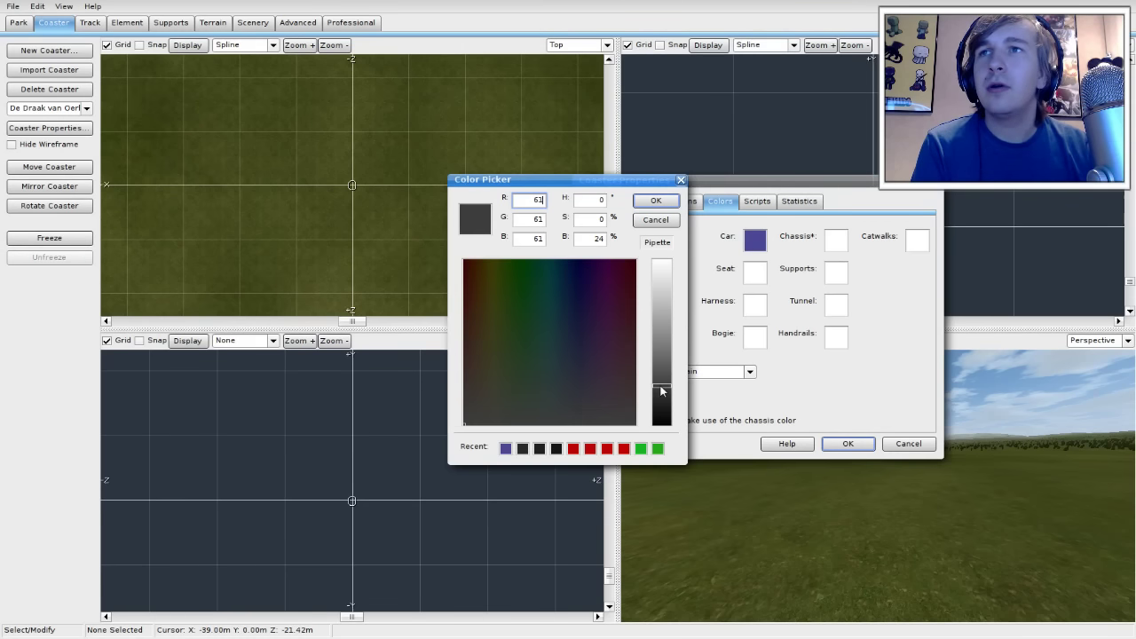
{"action": "left_click", "coordinate": [666, 205]}
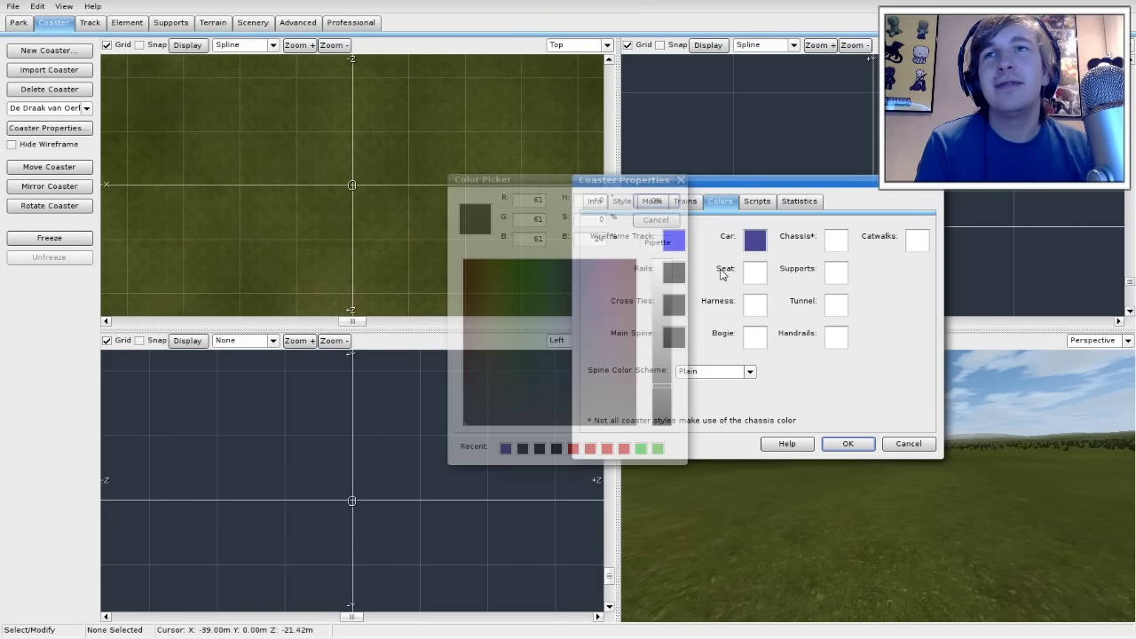
Step: Set the train's harness color to a muted teal, RGB 76, 162, 163
{"action": "left_click", "coordinate": [751, 307]}
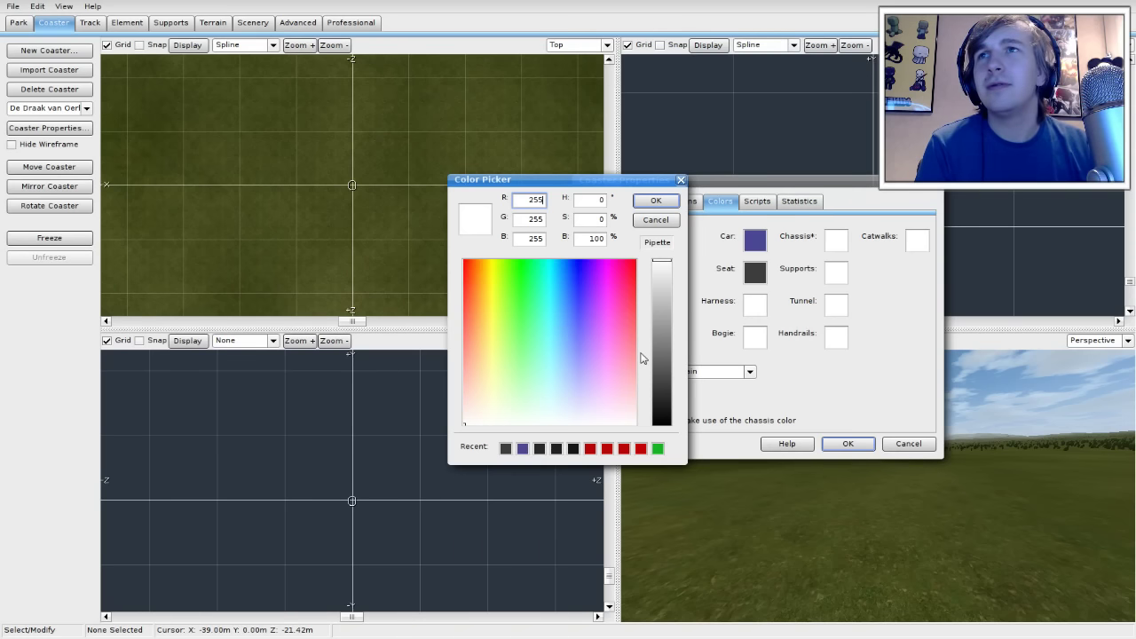
{"action": "left_click", "coordinate": [622, 312]}
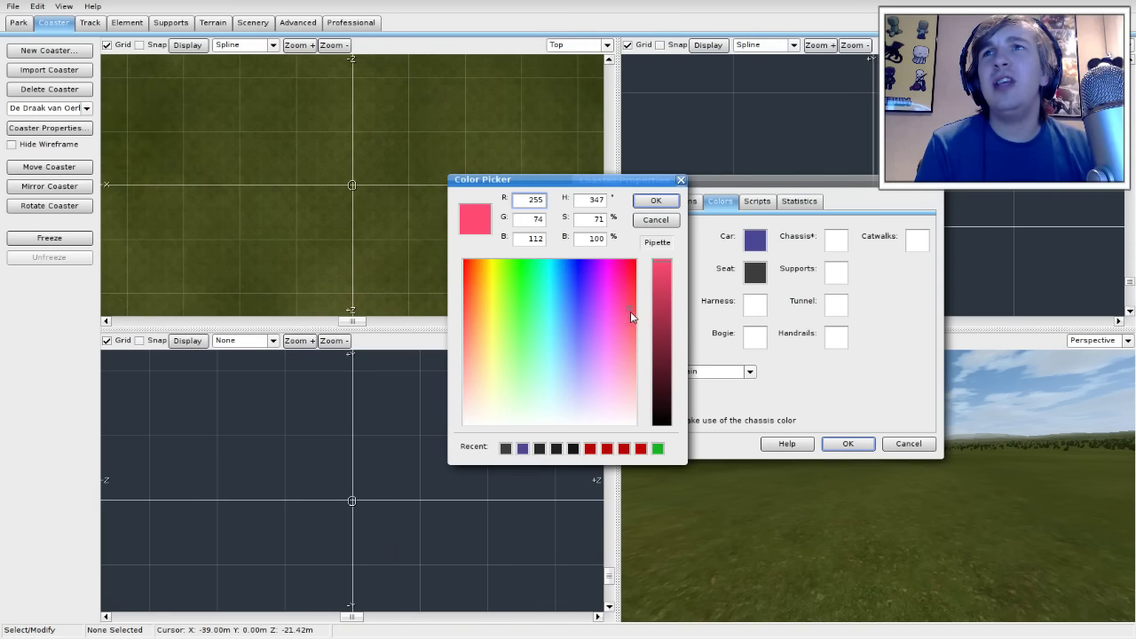
{"action": "left_click", "coordinate": [594, 338]}
{"action": "mouse_move", "coordinate": [594, 338]}
{"action": "left_mouse_down"}
{"action": "mouse_move", "coordinate": [575, 340]}
{"action": "mouse_move", "coordinate": [583, 260]}
{"action": "mouse_move", "coordinate": [580, 314]}
{"action": "mouse_move", "coordinate": [561, 268]}
{"action": "left_mouse_up"}
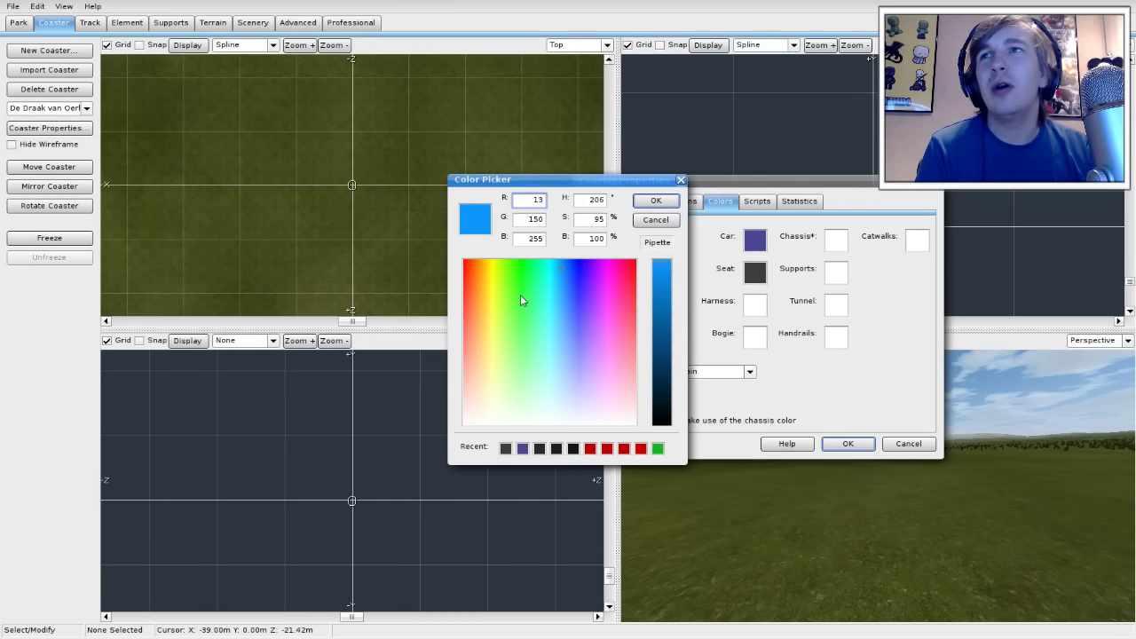
{"action": "left_click", "coordinate": [539, 342]}
{"action": "left_click_drag", "start_coordinate": [540, 342], "coordinate": [549, 337]}
{"action": "left_click", "coordinate": [661, 277]}
{"action": "left_click_drag", "start_coordinate": [666, 313], "coordinate": [663, 324]}
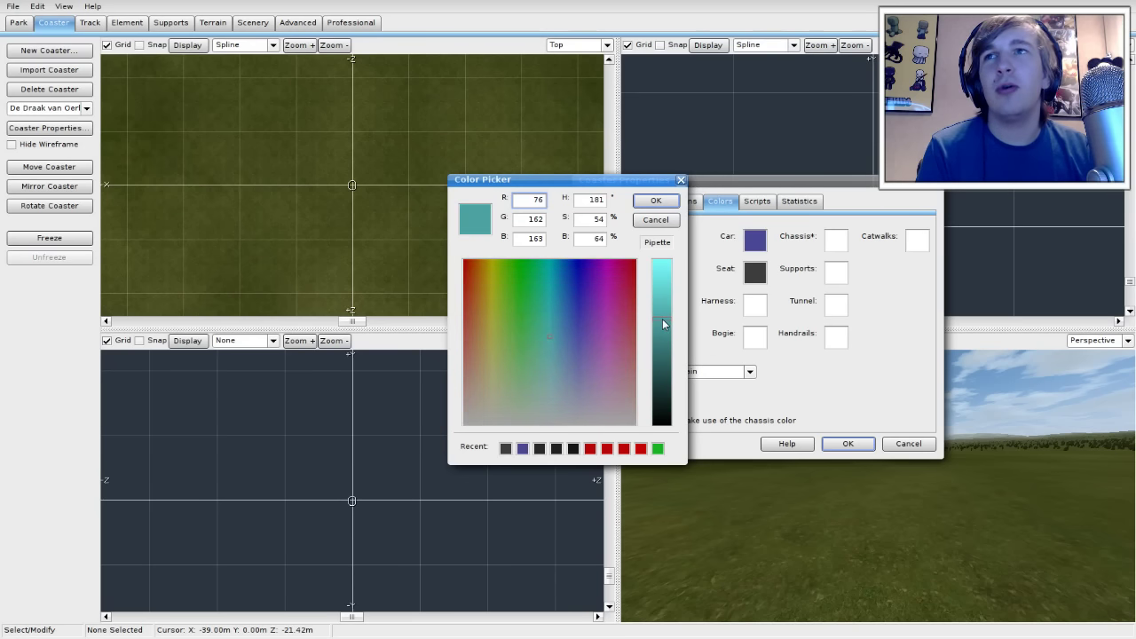
{"action": "left_click", "coordinate": [664, 203]}
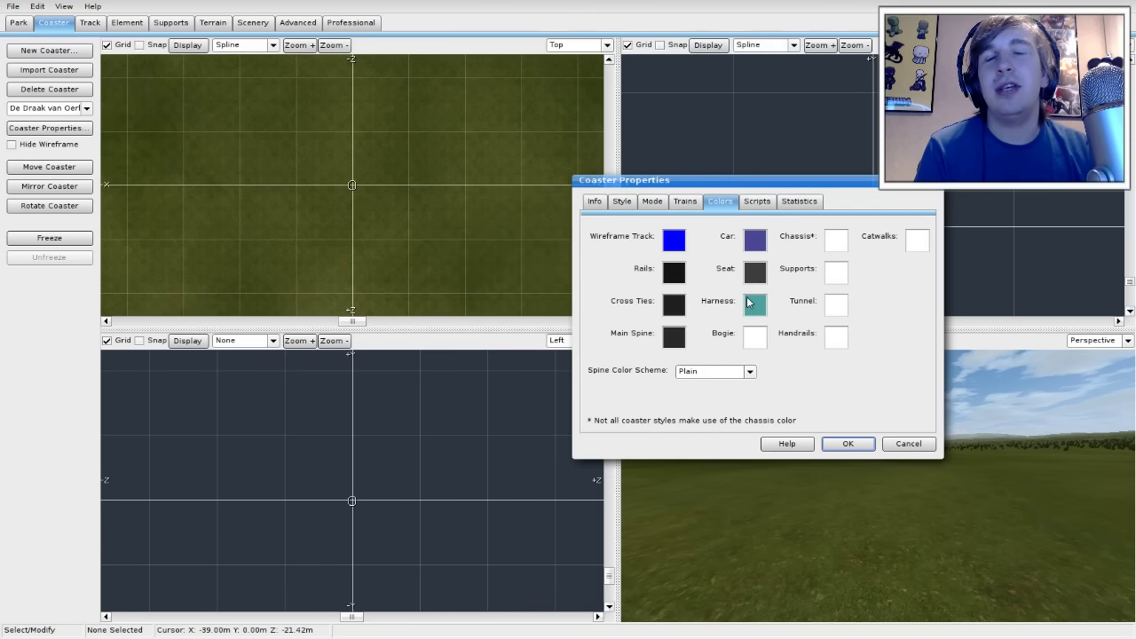
Step: Set both the bogie and the chassis colors to black, RGB 0, 0, 0
{"action": "left_click", "coordinate": [754, 335]}
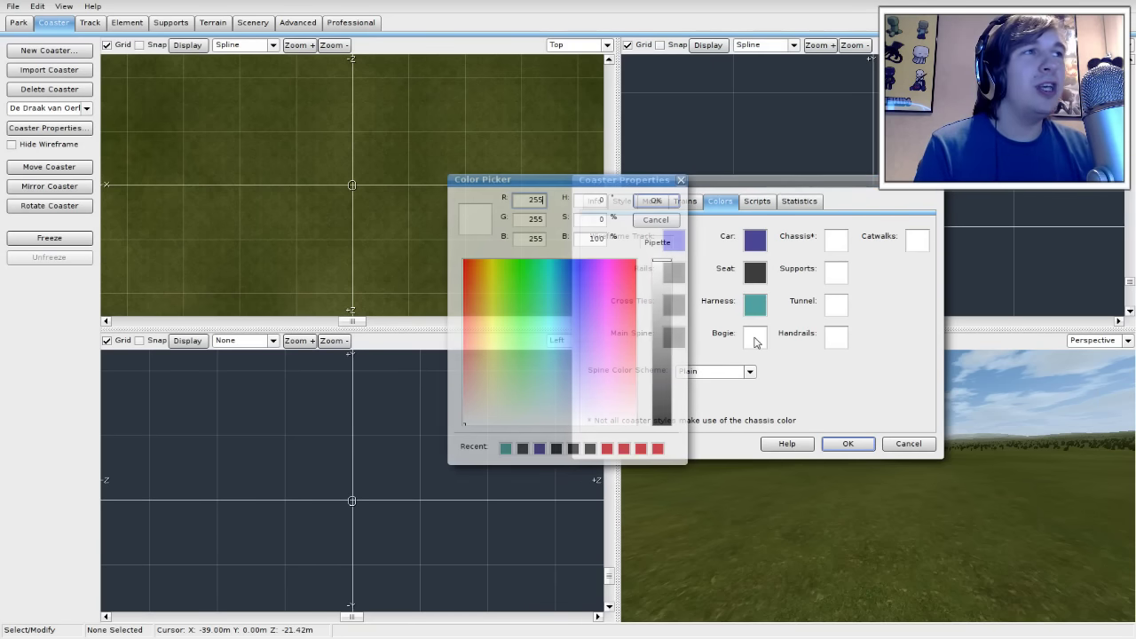
{"action": "left_click", "coordinate": [616, 325]}
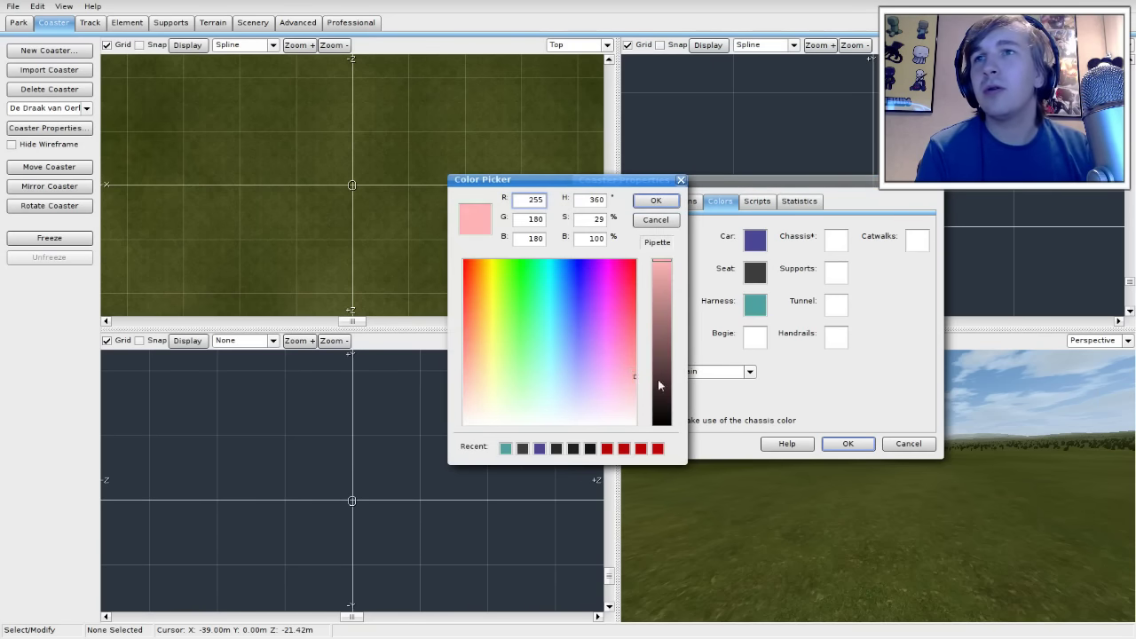
{"action": "left_click_drag", "start_coordinate": [658, 379], "coordinate": [661, 424]}
{"action": "left_click", "coordinate": [656, 219]}
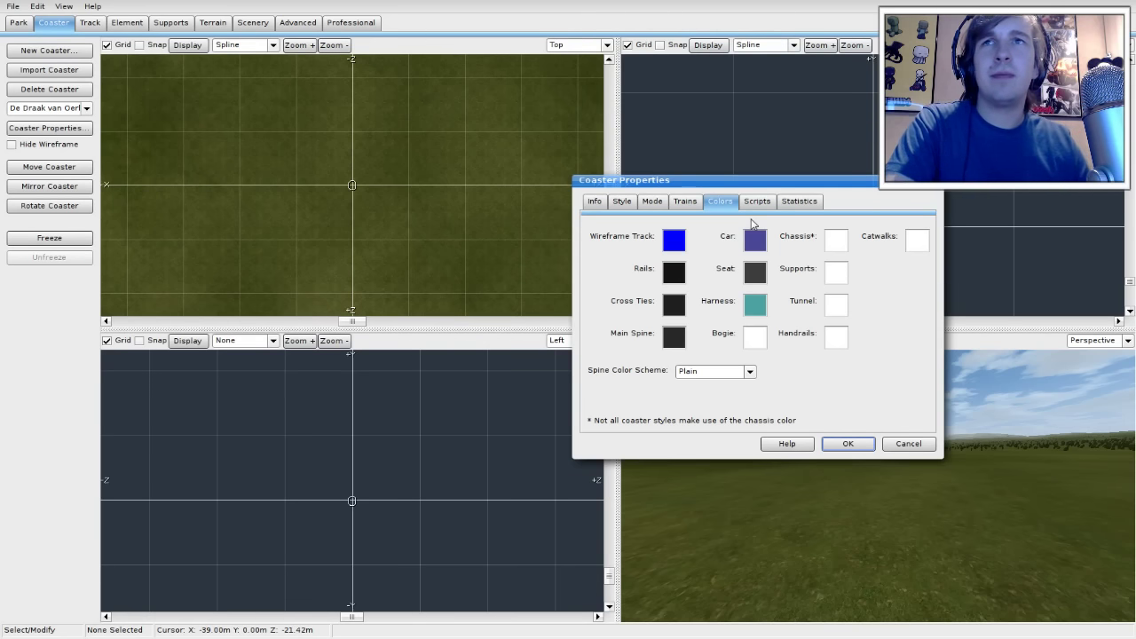
{"action": "left_click", "coordinate": [754, 337]}
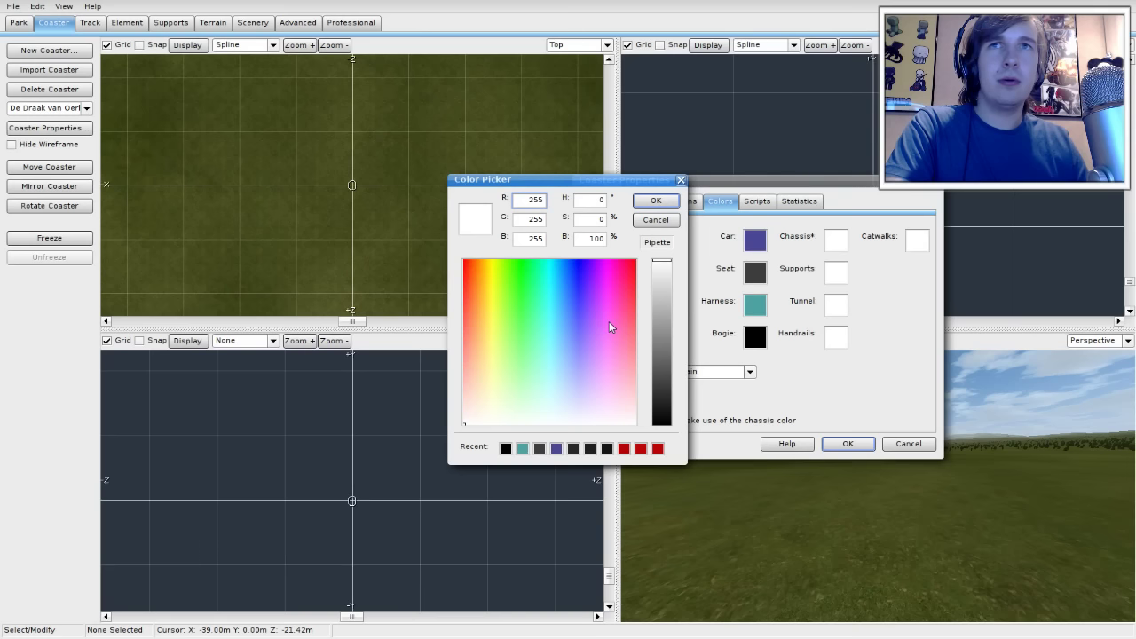
{"action": "left_click", "coordinate": [662, 426]}
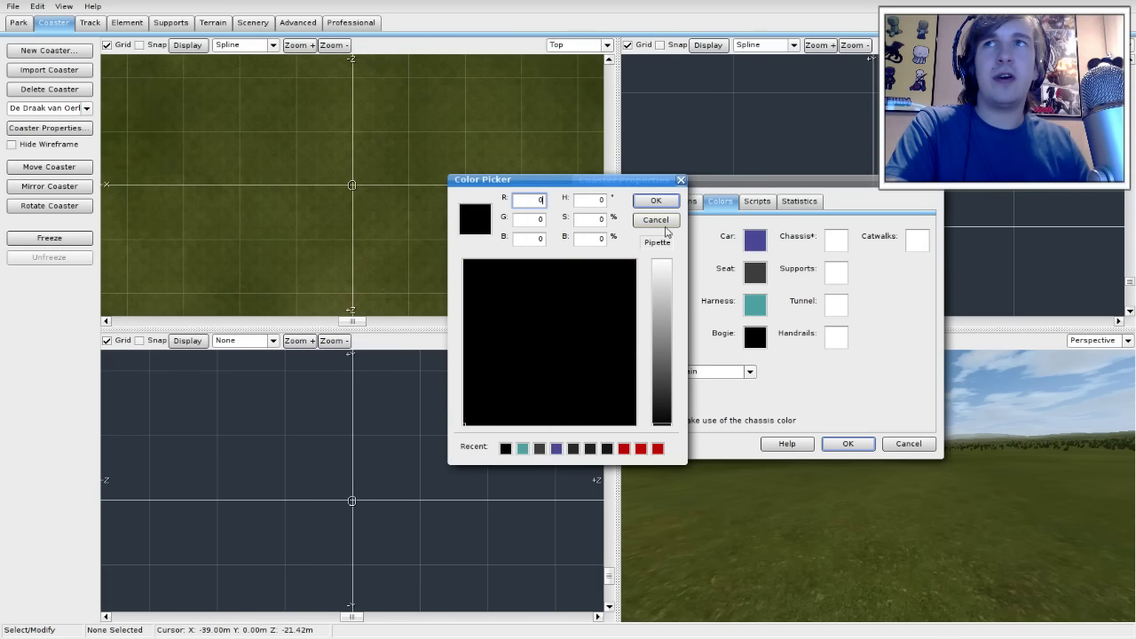
{"action": "left_click", "coordinate": [657, 206]}
{"action": "left_click", "coordinate": [836, 244]}
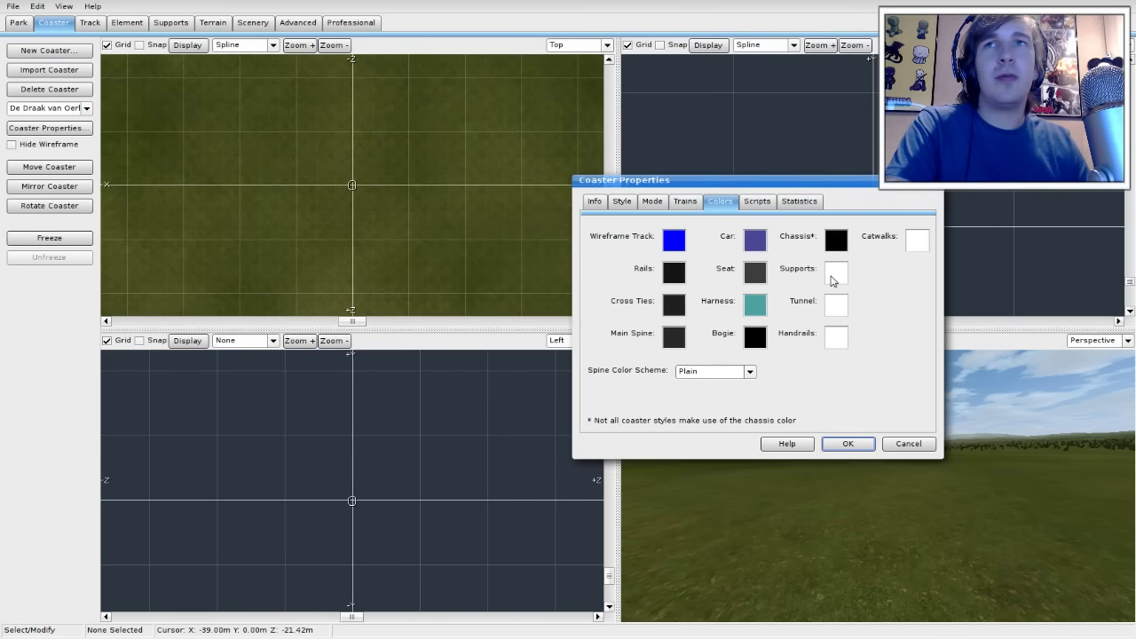
Step: Set the coaster's supports color to white, RGB 255, 255, 255
{"action": "left_click", "coordinate": [832, 275]}
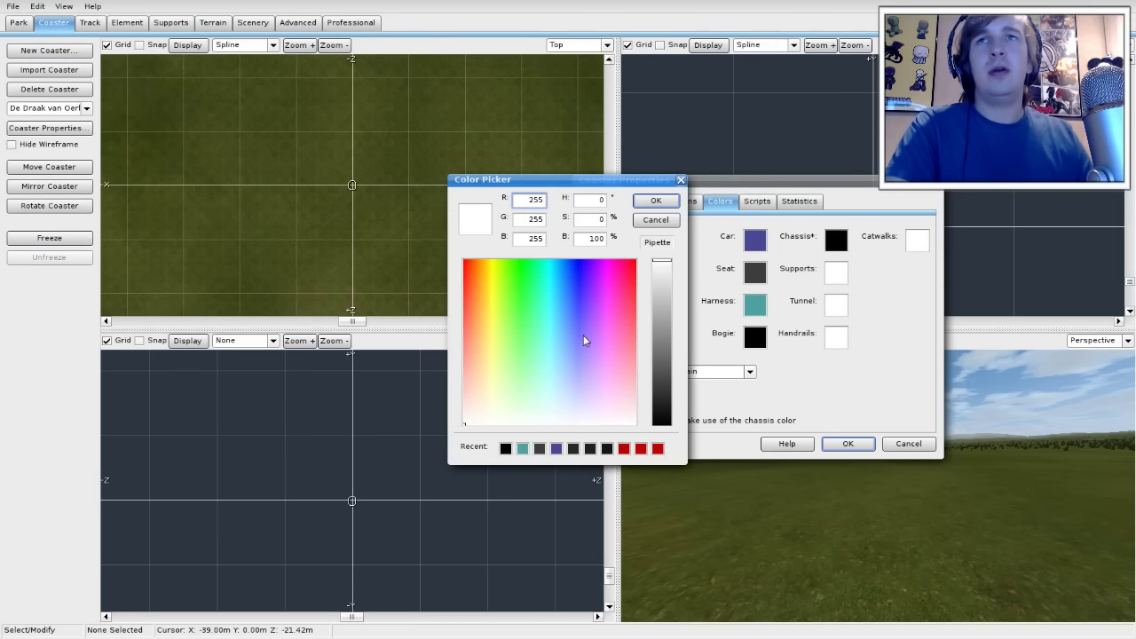
{"action": "left_click_drag", "start_coordinate": [581, 334], "coordinate": [459, 449]}
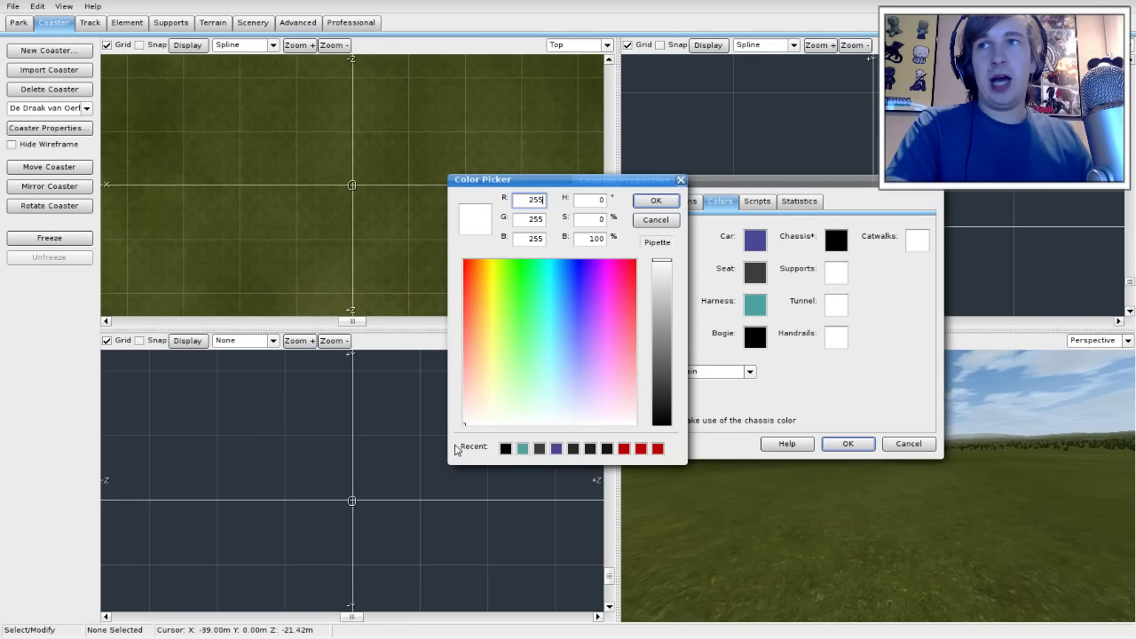
{"action": "left_click", "coordinate": [653, 199]}
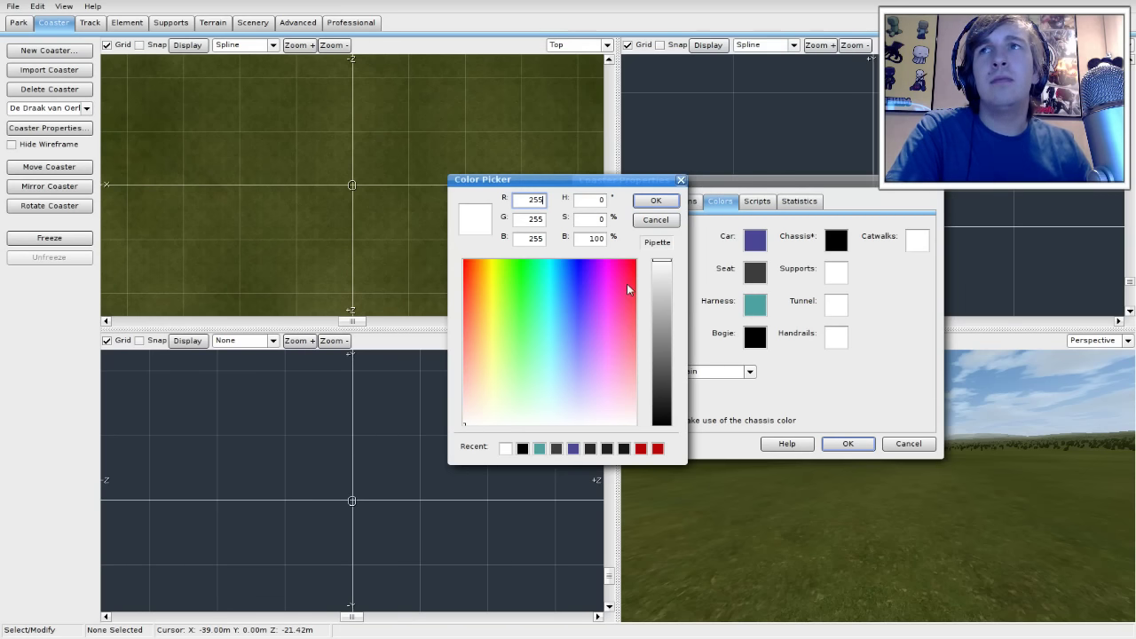
Step: Set the coaster's handrails color to a light blue-violet, RGB 127, 124, 255
{"action": "left_click_drag", "start_coordinate": [583, 280], "coordinate": [651, 480]}
{"action": "left_click", "coordinate": [656, 200]}
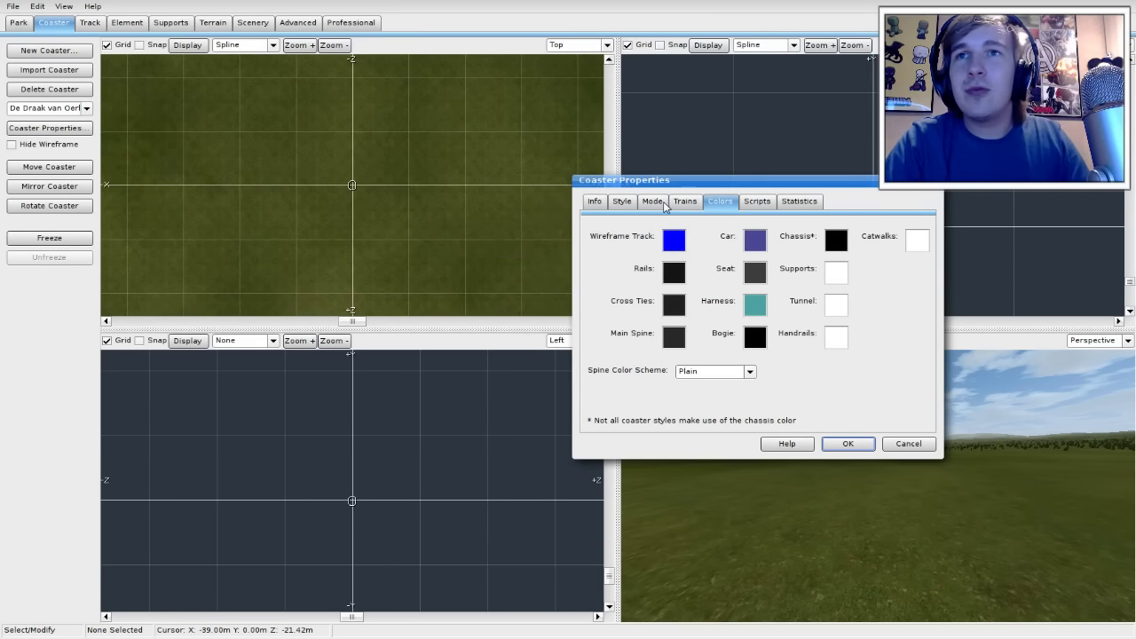
{"action": "left_click", "coordinate": [836, 336]}
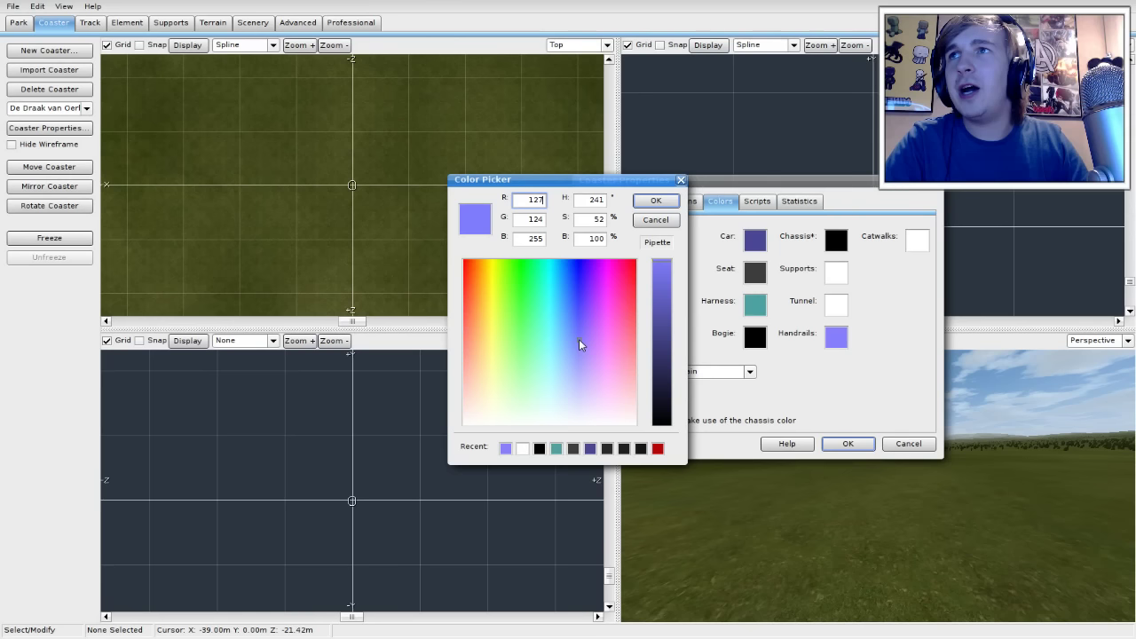
{"action": "left_click", "coordinate": [670, 205]}
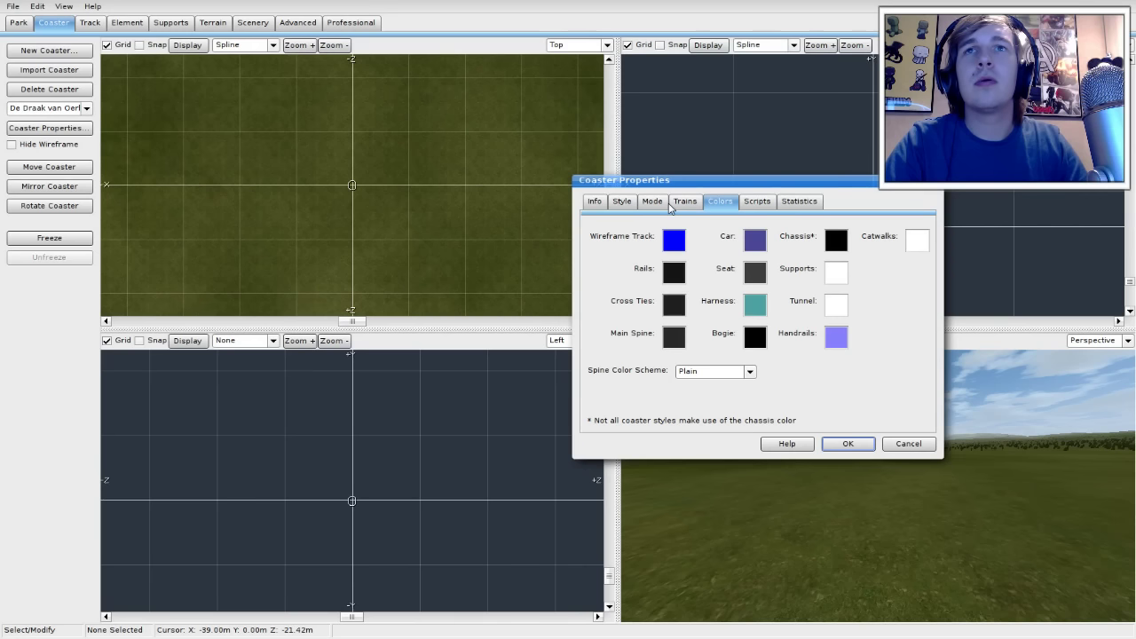
Step: Give the catwalks the same recent light blue-violet as the handrails and apply the coaster properties
{"action": "left_click", "coordinate": [915, 240]}
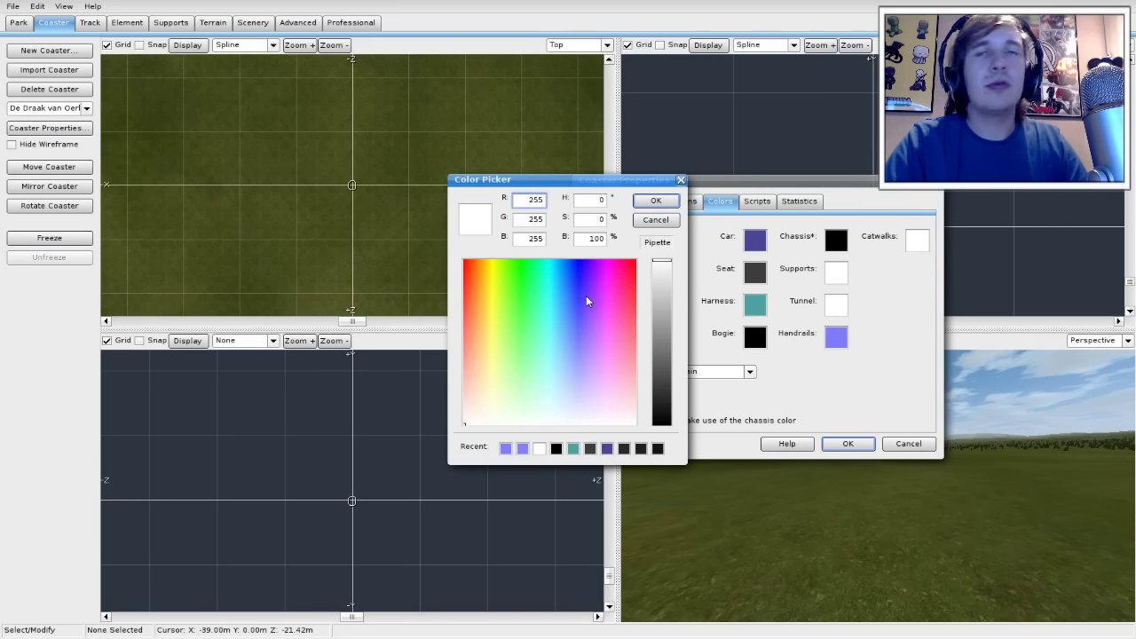
{"action": "double_click", "coordinate": [504, 448]}
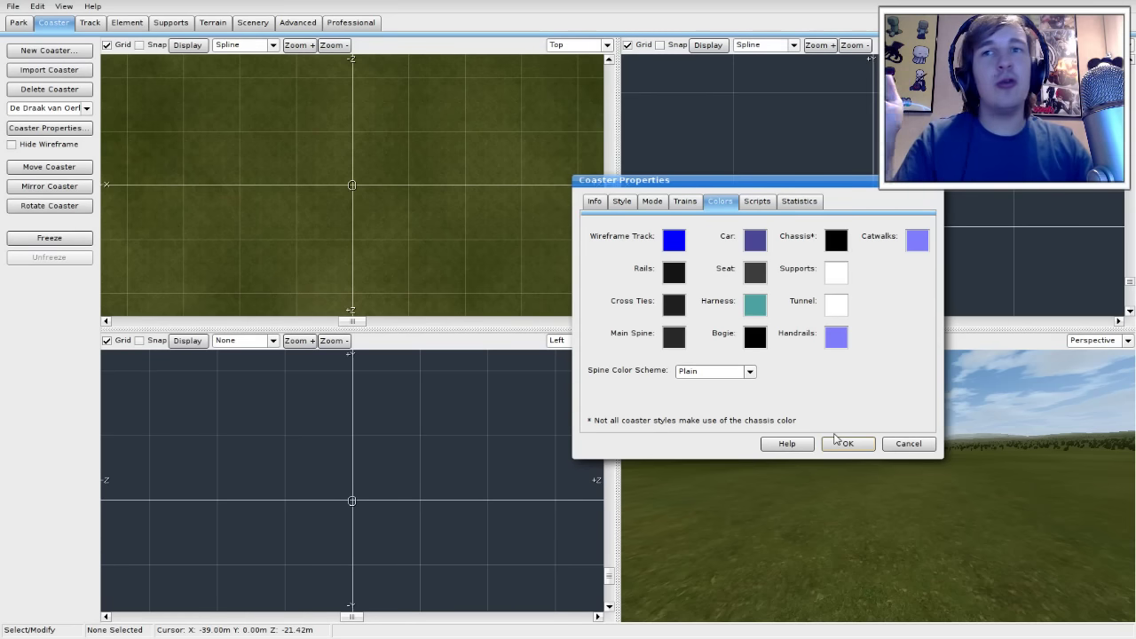
{"action": "left_click", "coordinate": [852, 444]}
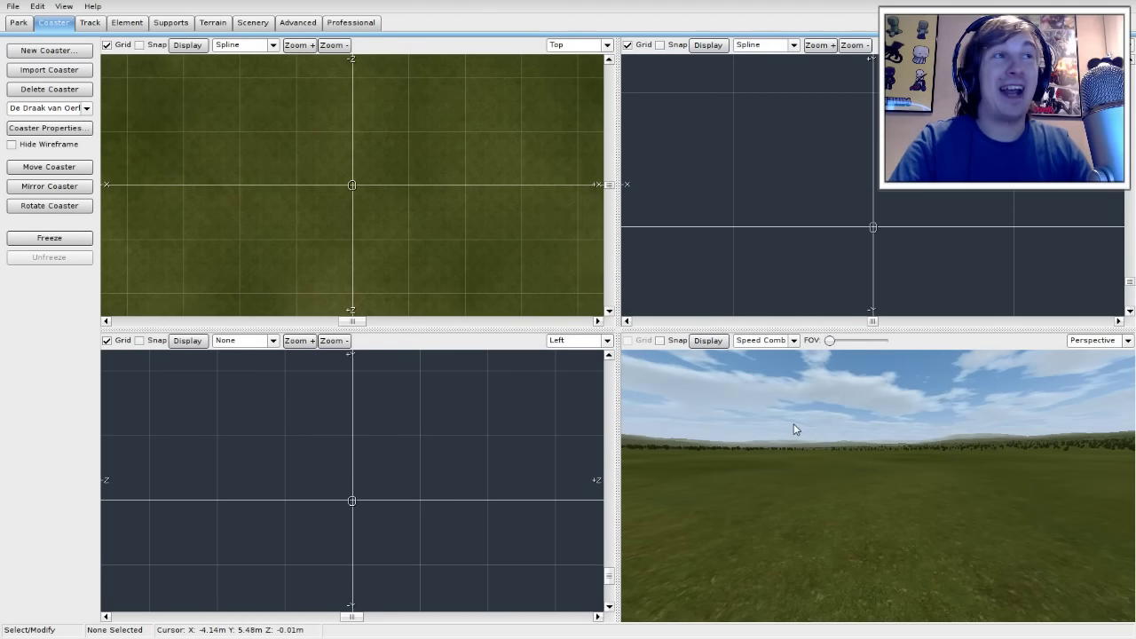
Step: Start the coaster's track in the top view with a straight segment along the X axis from about -10 m to 10 m
{"action": "mouse_move", "coordinate": [391, 172]}
{"action": "right_mouse_down"}
{"action": "mouse_move", "coordinate": [457, 168]}
{"action": "mouse_move", "coordinate": [406, 177]}
{"action": "right_mouse_up"}
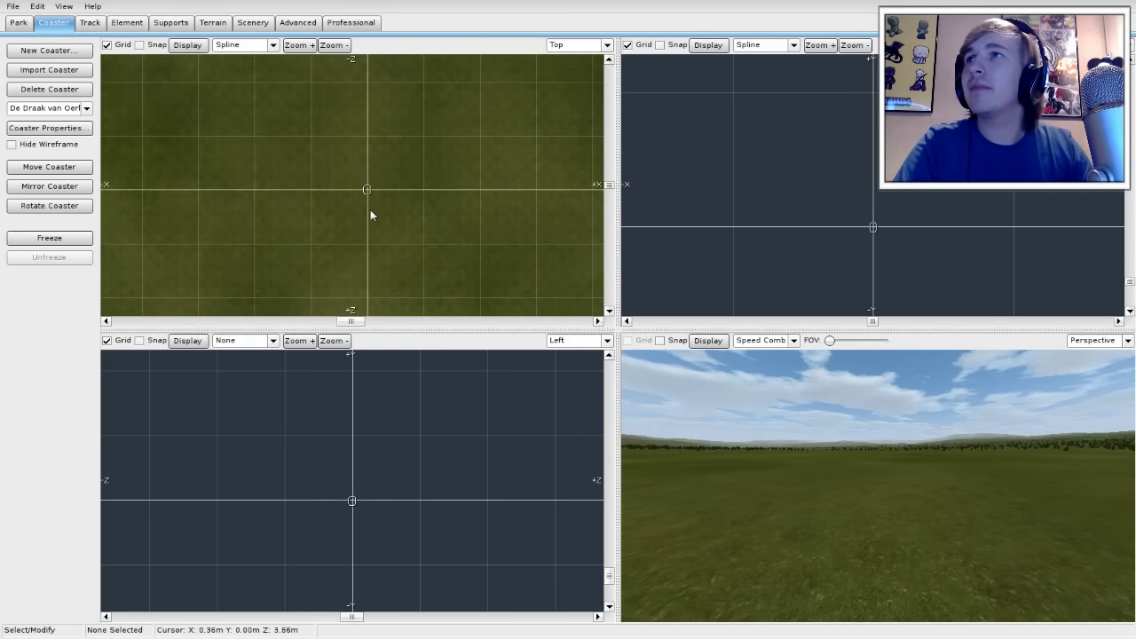
{"action": "mouse_move", "coordinate": [370, 213]}
{"action": "right_mouse_down"}
{"action": "mouse_move", "coordinate": [395, 218]}
{"action": "mouse_move", "coordinate": [365, 218]}
{"action": "right_mouse_up"}
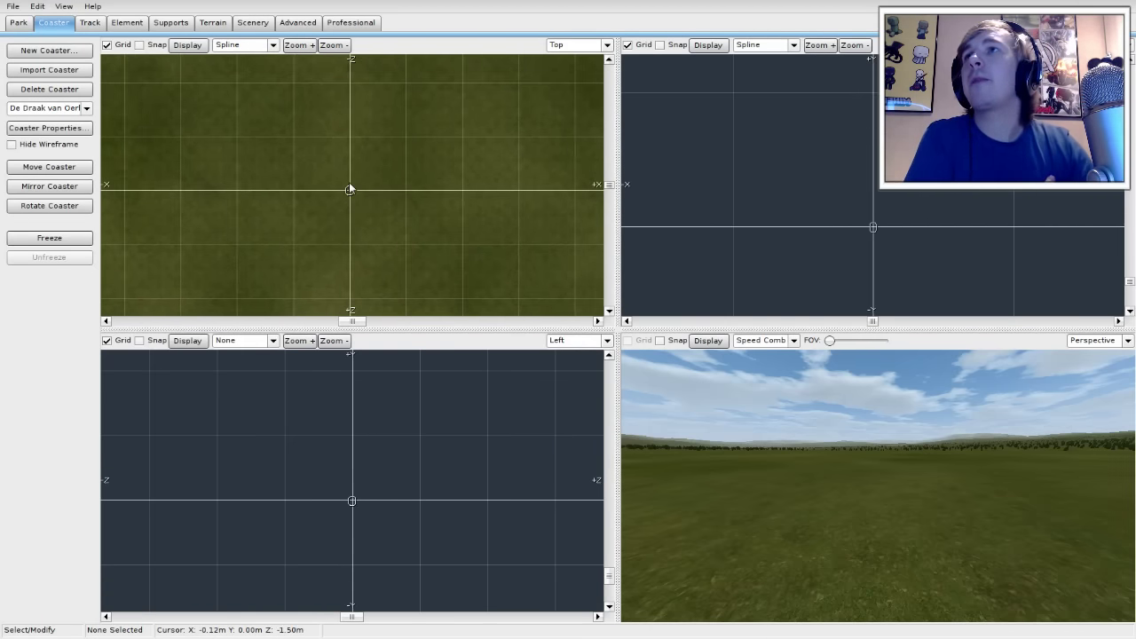
{"action": "scroll", "coordinate": [350, 189], "scroll_direction": "up", "scroll_amount": 1}
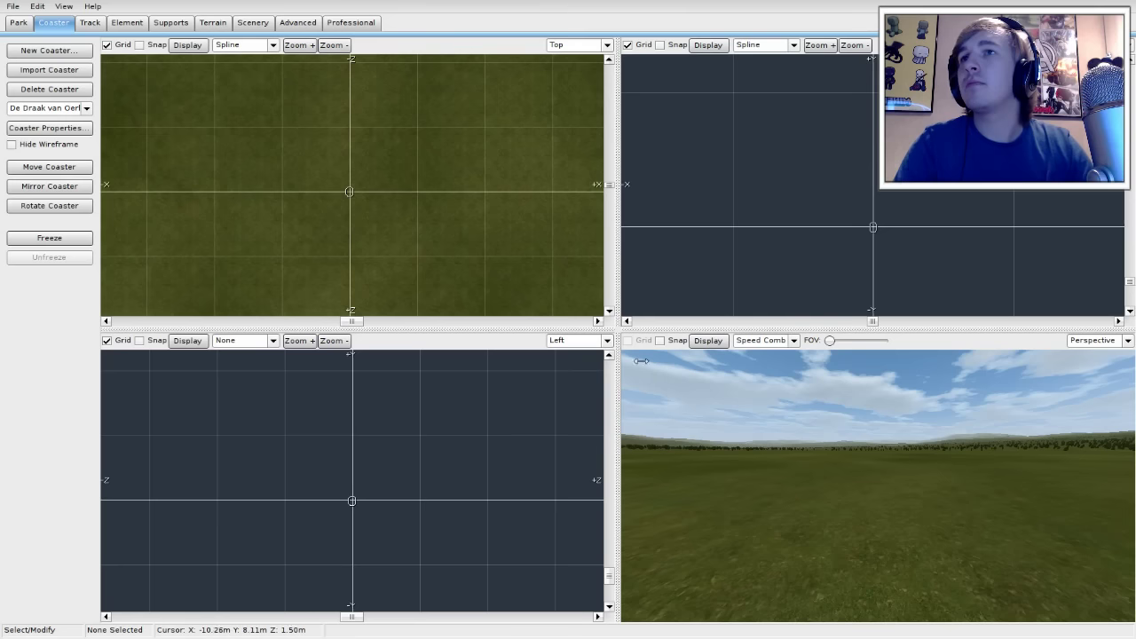
{"action": "left_click", "coordinate": [90, 22]}
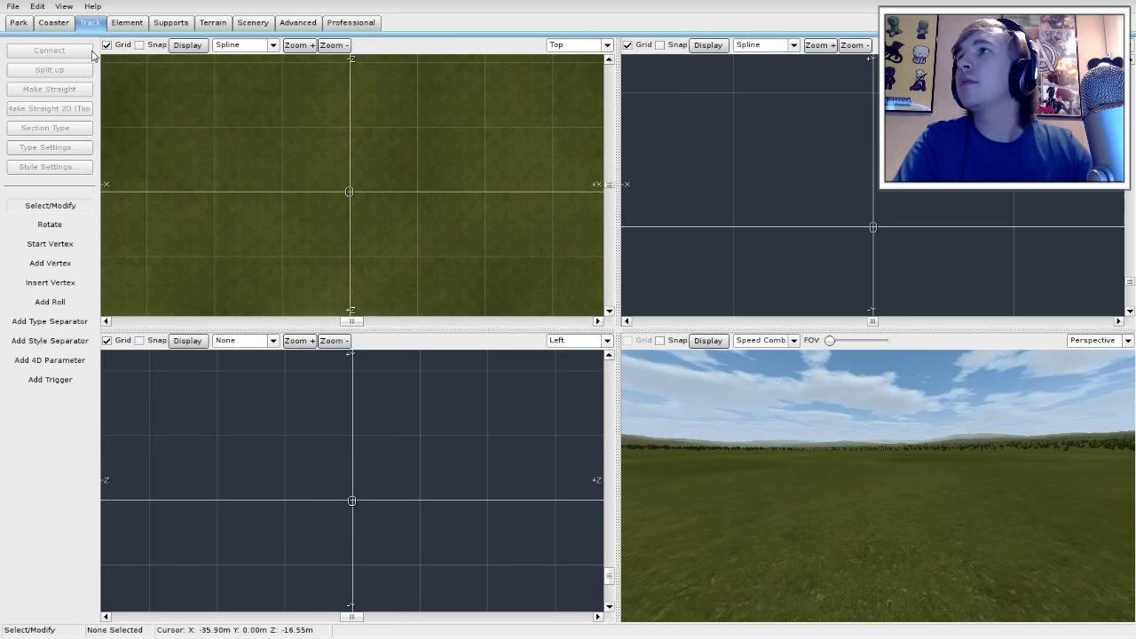
{"action": "left_click", "coordinate": [40, 244]}
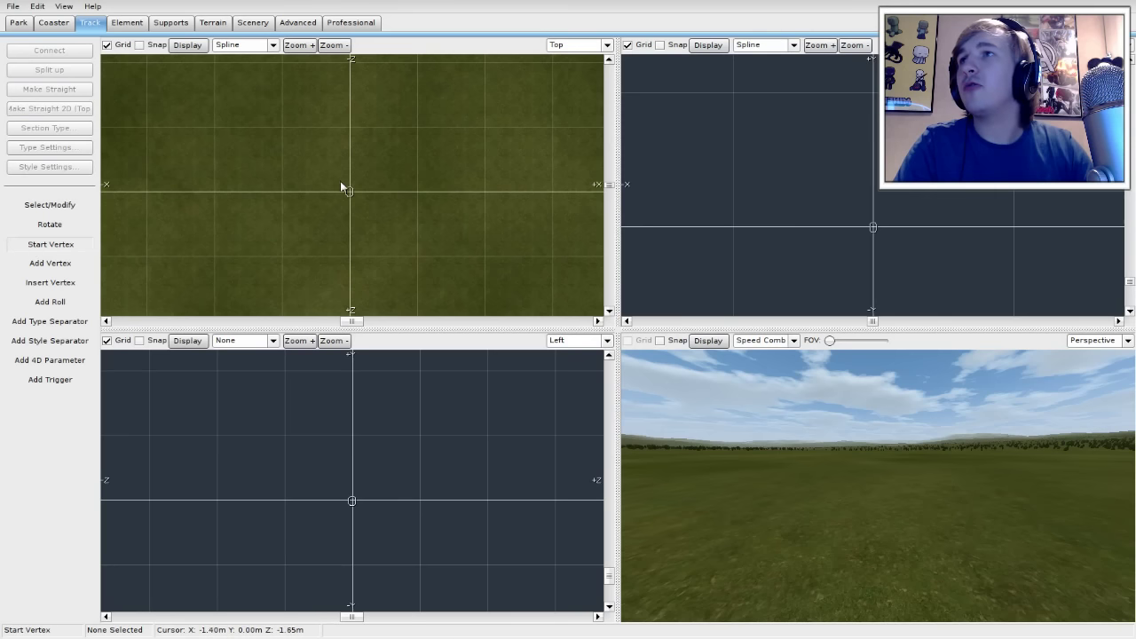
{"action": "left_click", "coordinate": [282, 191]}
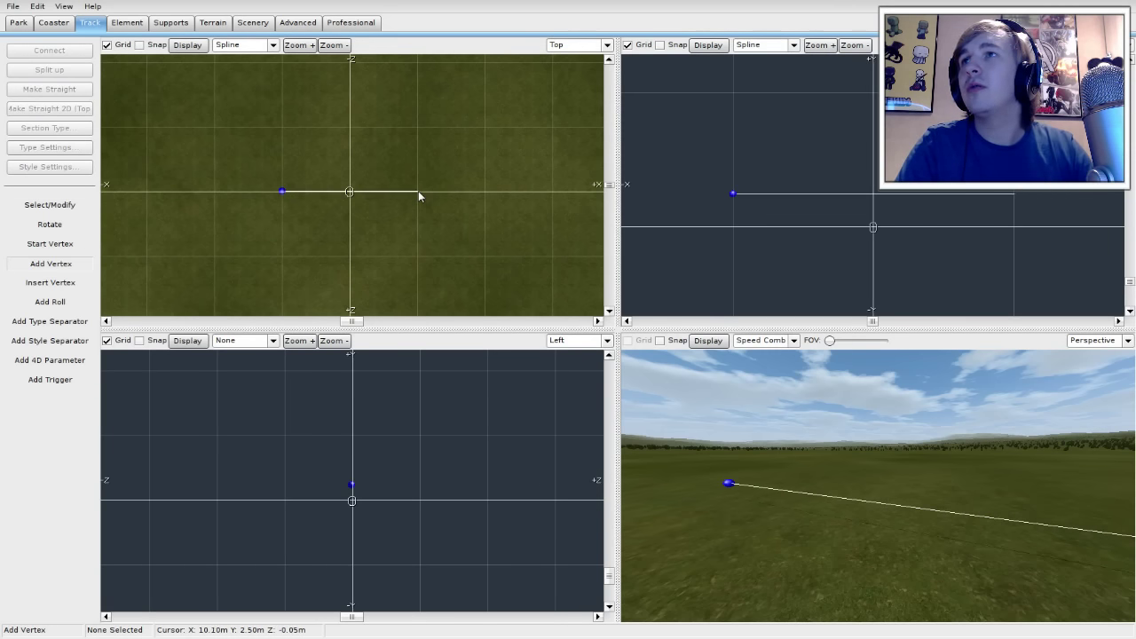
{"action": "left_click", "coordinate": [418, 191]}
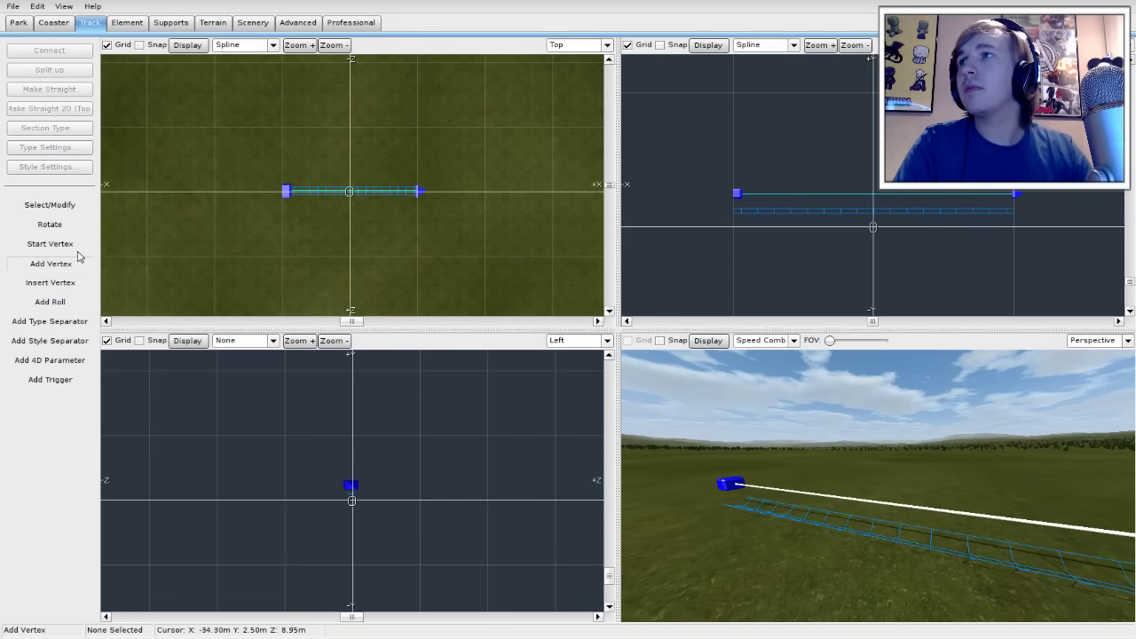
Step: Extend the straight track by about 3 m at both ends with one additional vertex each
{"action": "left_click", "coordinate": [442, 193]}
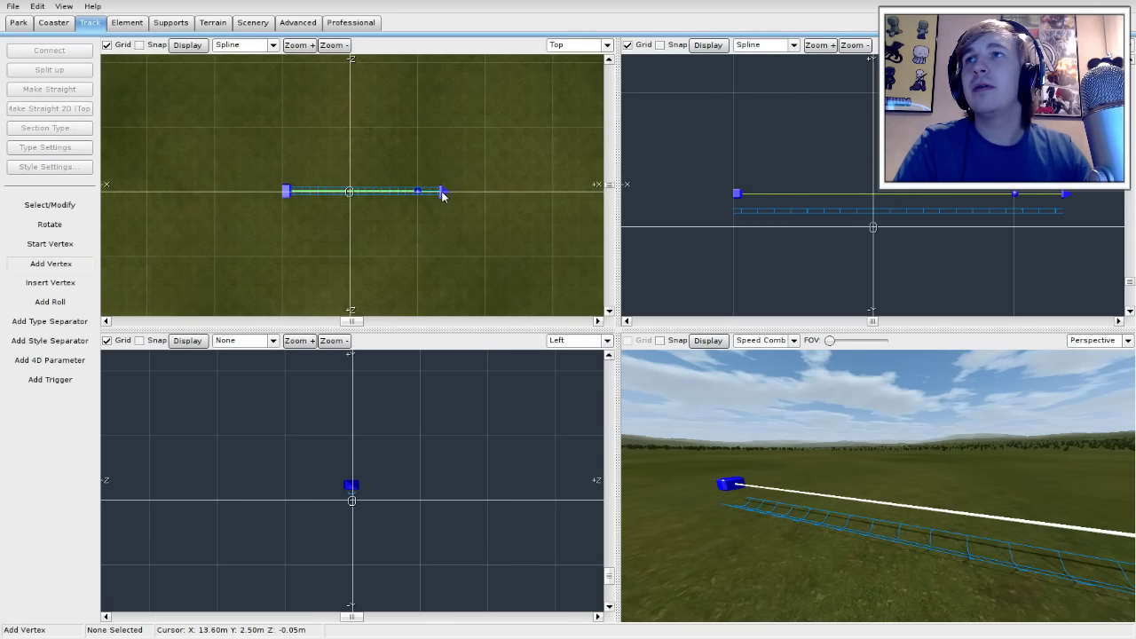
{"action": "left_click", "coordinate": [264, 193]}
{"action": "scroll", "coordinate": [535, 240], "scroll_direction": "up", "scroll_amount": 3}
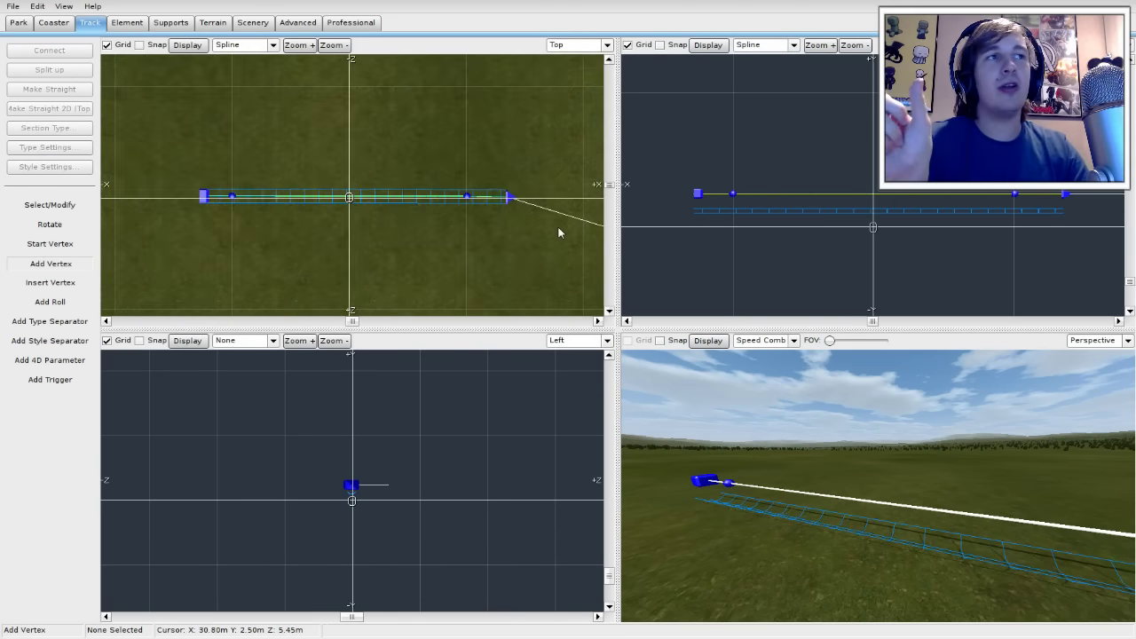
Step: Turn on Strict for the track vertex at X -10 m
{"action": "scroll", "coordinate": [536, 239], "scroll_direction": "down", "scroll_amount": 2}
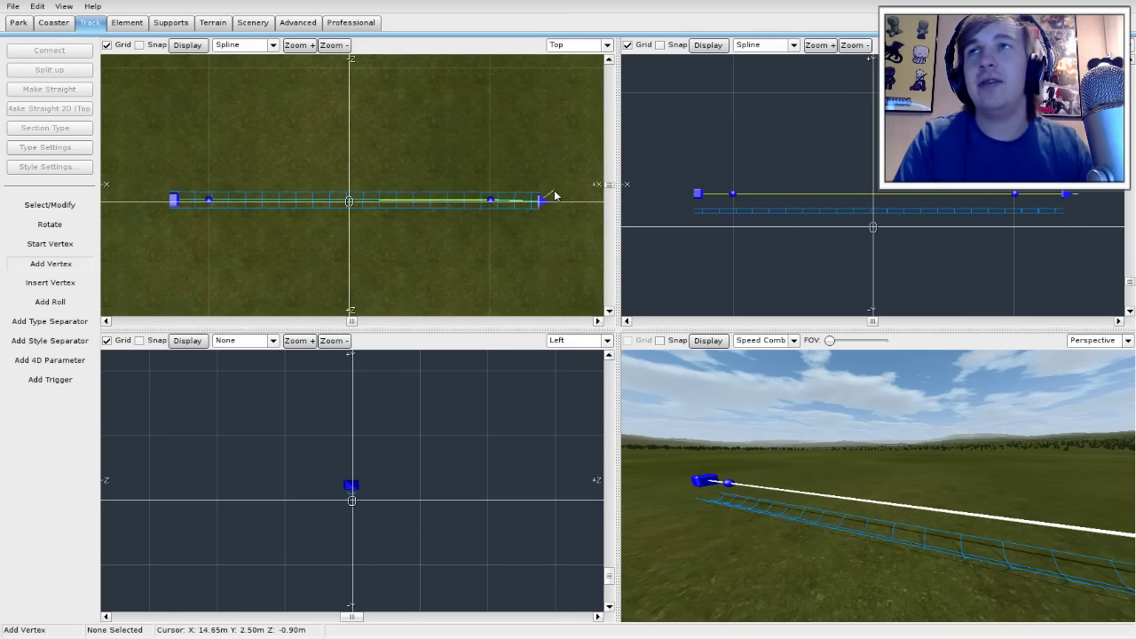
{"action": "scroll", "coordinate": [545, 222], "scroll_direction": "down", "scroll_amount": 2}
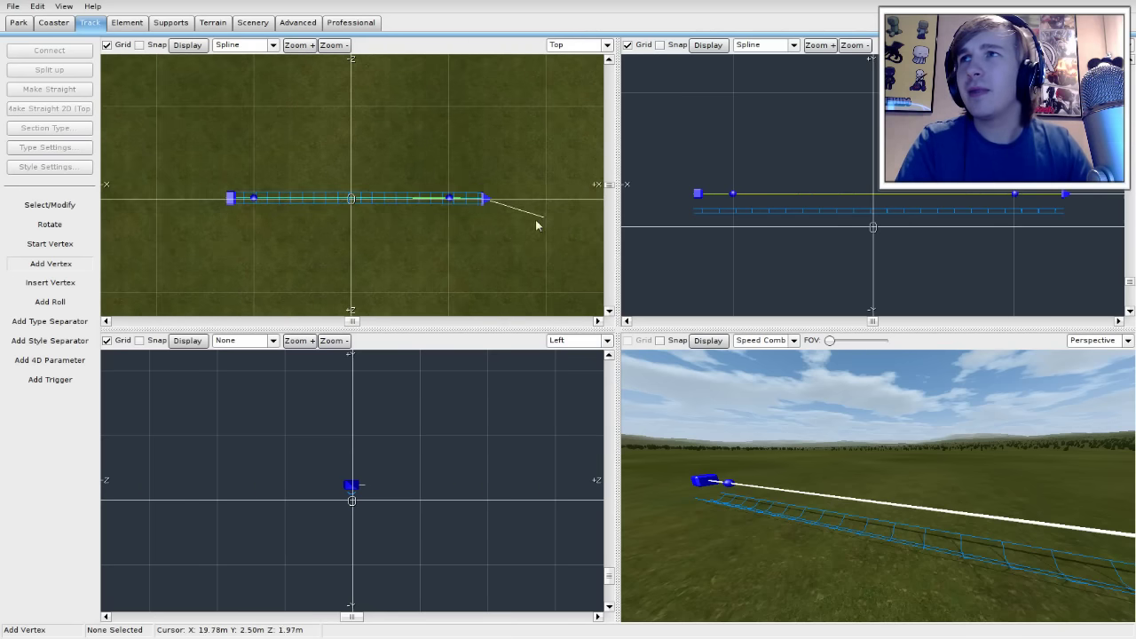
{"action": "left_click", "coordinate": [44, 209]}
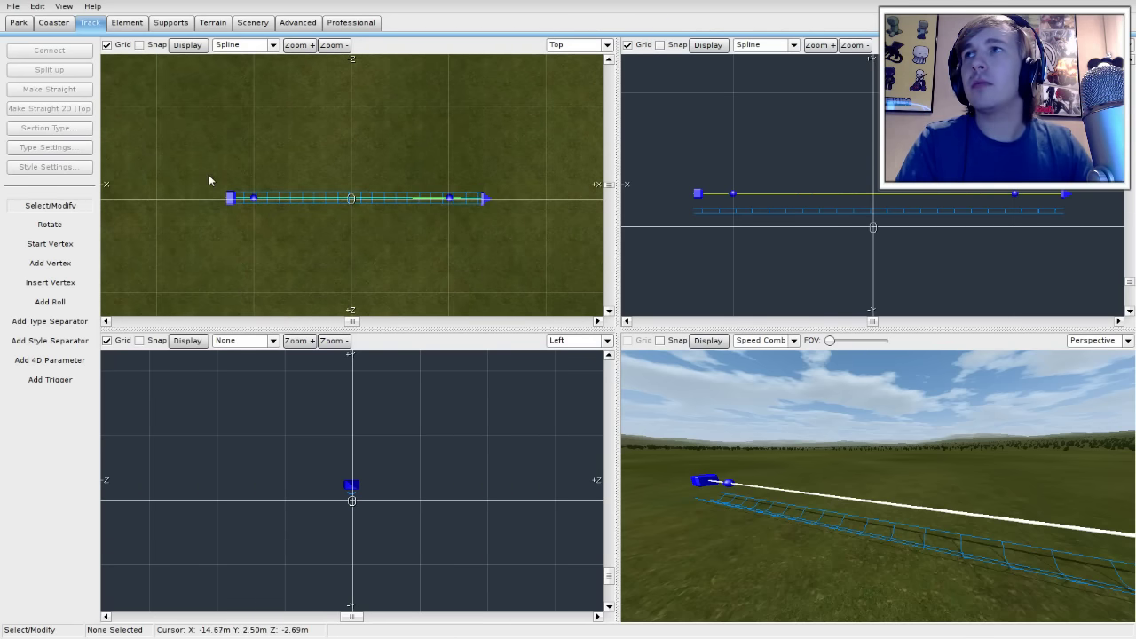
{"action": "left_click_drag", "start_coordinate": [203, 162], "coordinate": [514, 240]}
{"action": "left_click", "coordinate": [455, 302]}
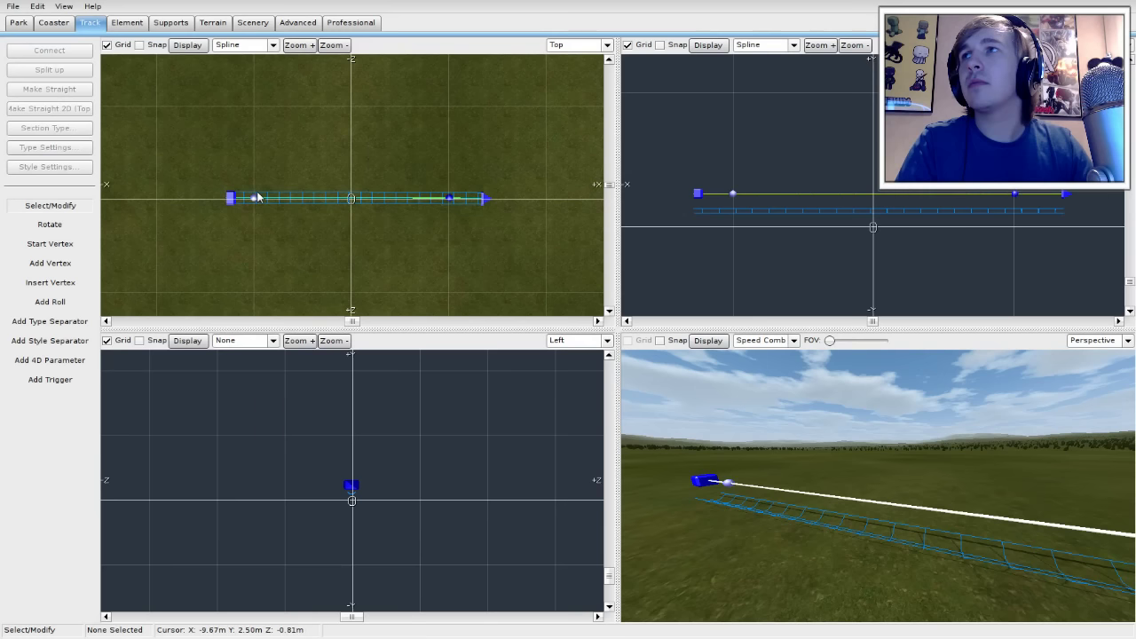
{"action": "double_click", "coordinate": [254, 197]}
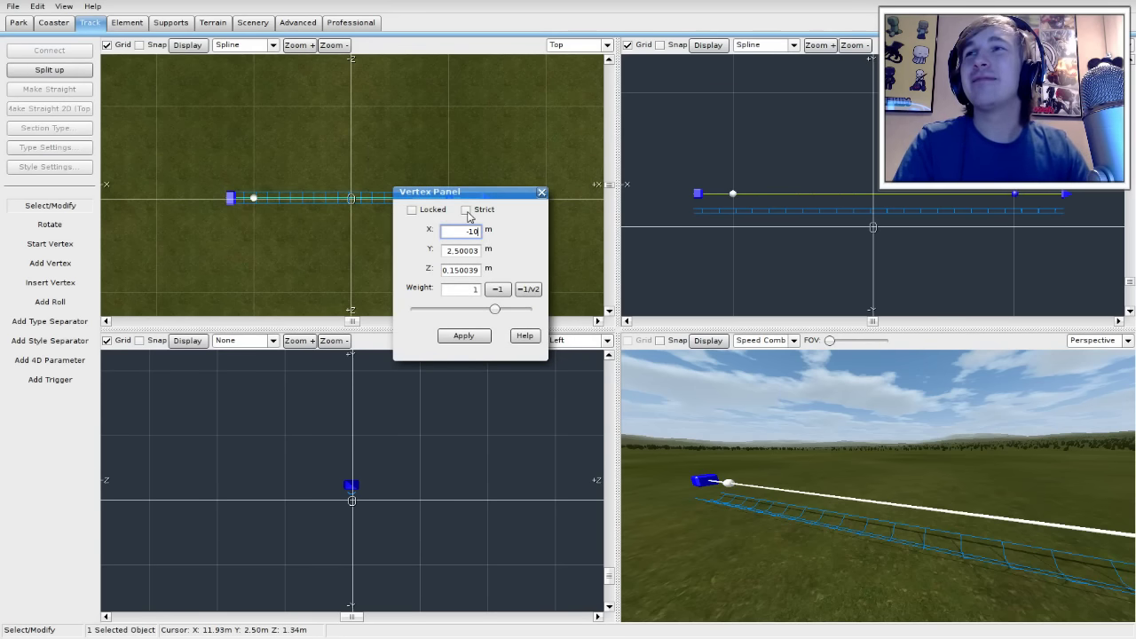
{"action": "left_click", "coordinate": [466, 210]}
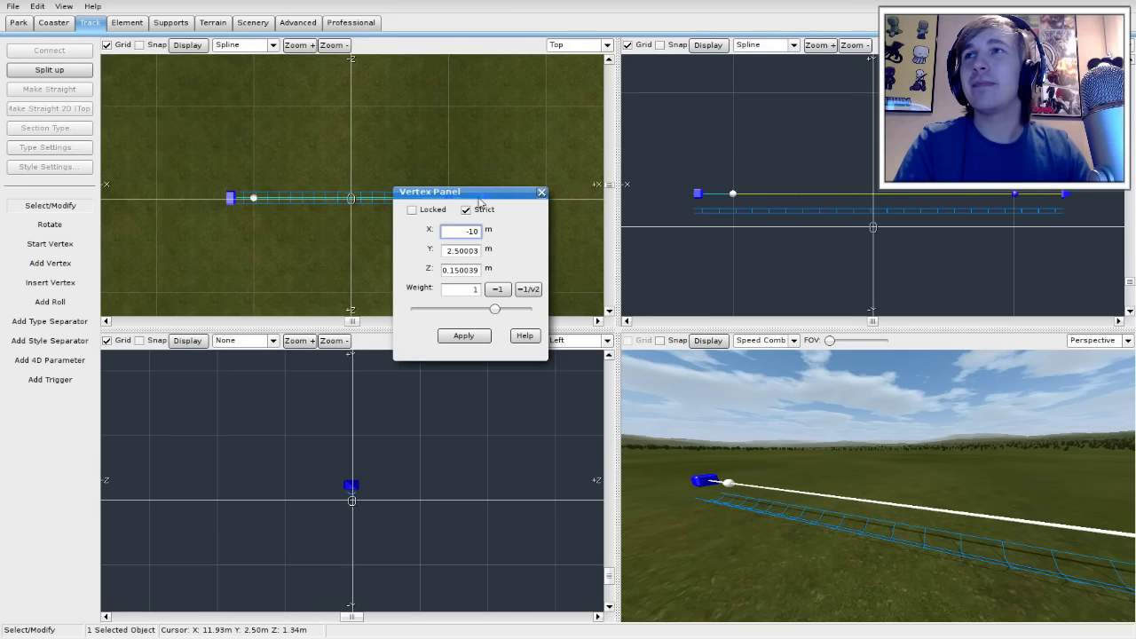
{"action": "left_click", "coordinate": [542, 192]}
Step: Turn on Strict for the matching vertex at about X 10 m and deselect it
{"action": "double_click", "coordinate": [450, 198]}
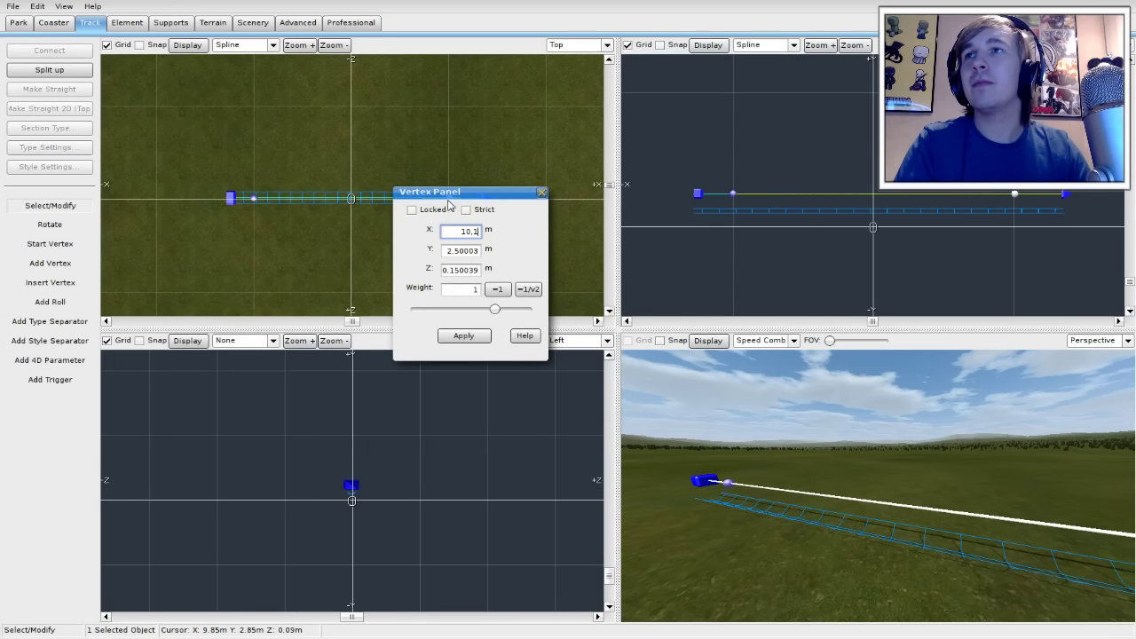
{"action": "left_click", "coordinate": [466, 210]}
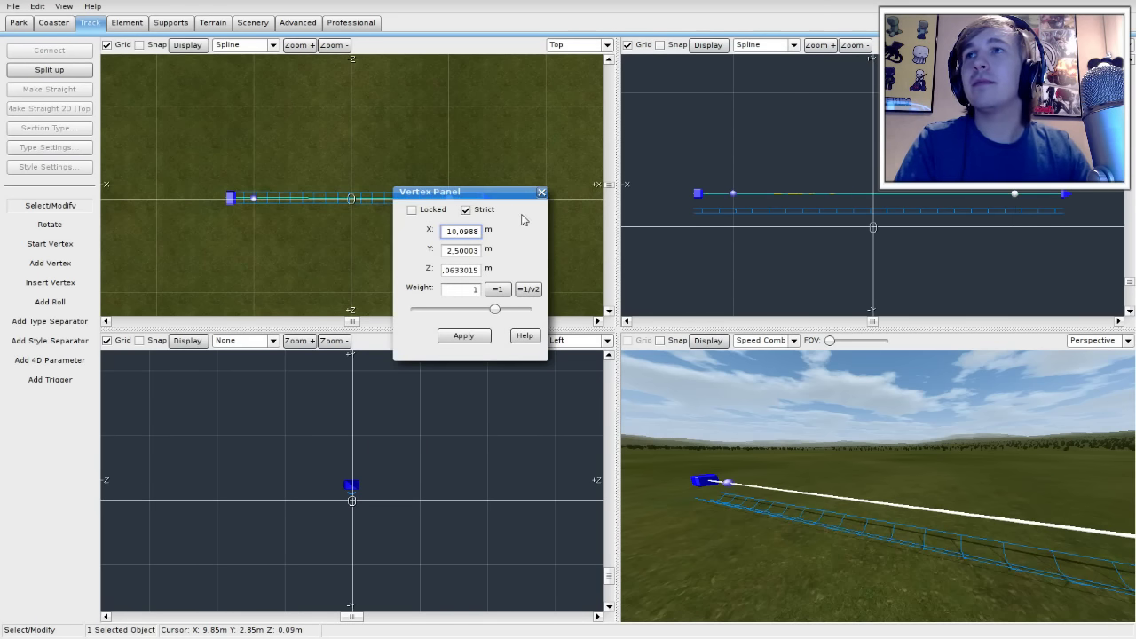
{"action": "left_click", "coordinate": [542, 192]}
{"action": "left_click", "coordinate": [520, 162]}
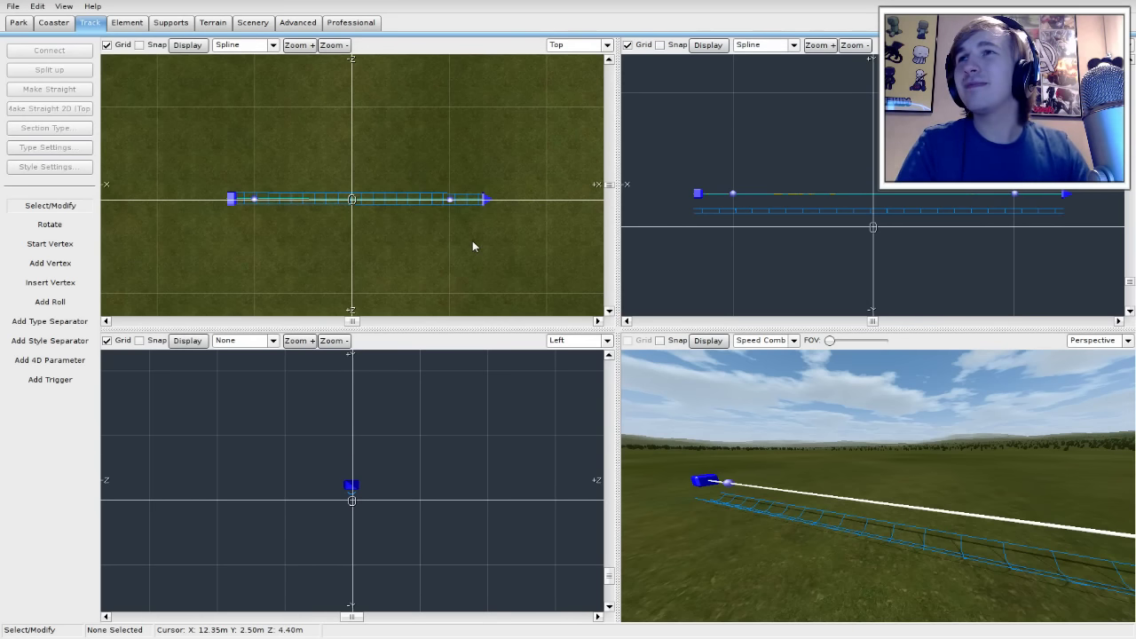
Step: Extend the +X end to about X 23 m and add a 90-degree turn ending about 10 m toward -Z
{"action": "scroll", "coordinate": [476, 240], "scroll_direction": "up", "scroll_amount": 2}
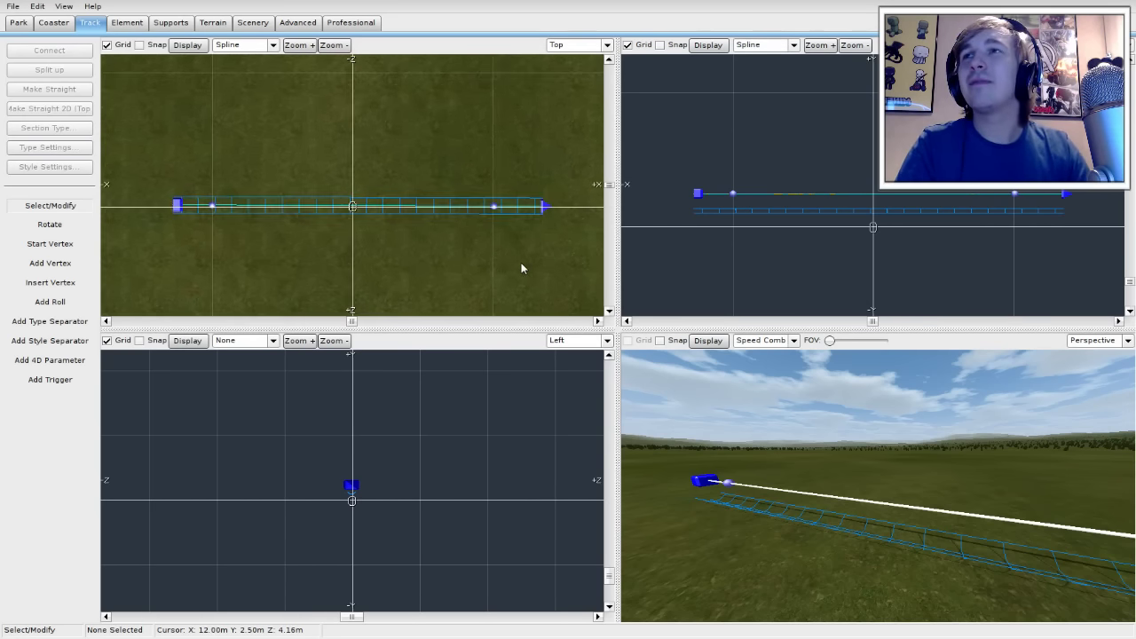
{"action": "right_click_drag", "start_coordinate": [520, 263], "coordinate": [322, 254]}
{"action": "left_click", "coordinate": [50, 263]}
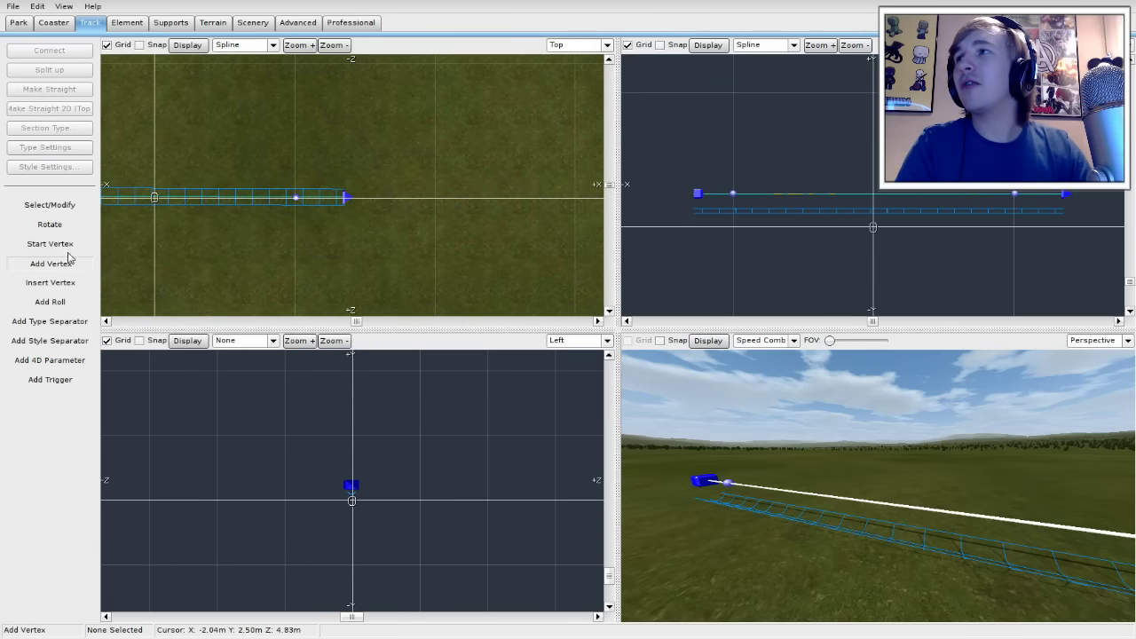
{"action": "scroll", "coordinate": [434, 199], "scroll_direction": "down", "scroll_amount": 2}
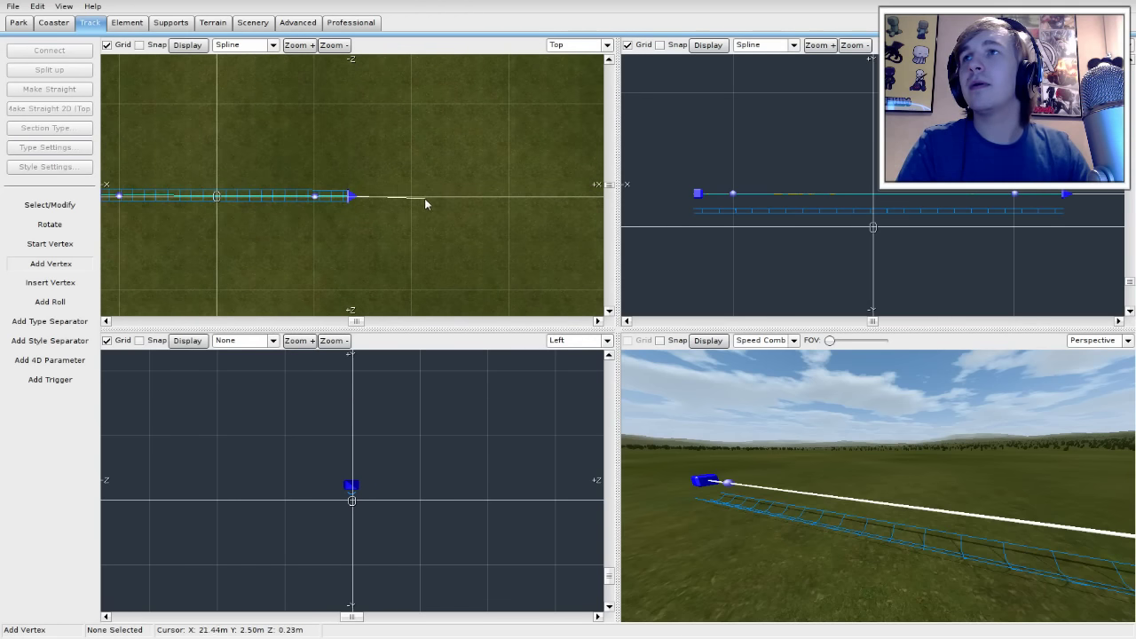
{"action": "left_click", "coordinate": [445, 197]}
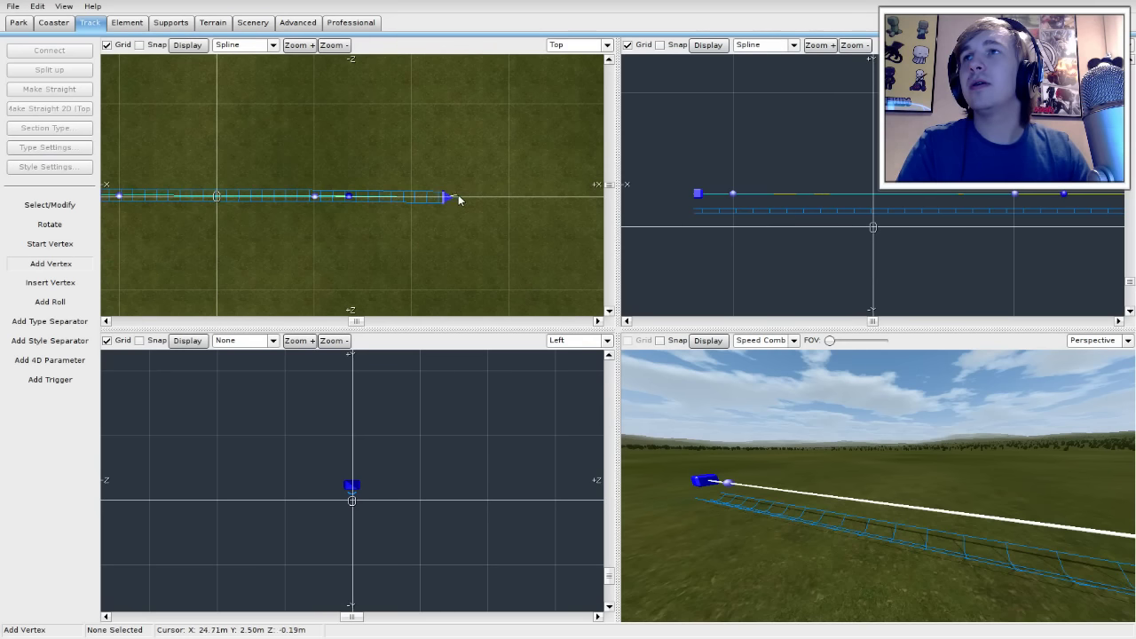
{"action": "left_click", "coordinate": [442, 100]}
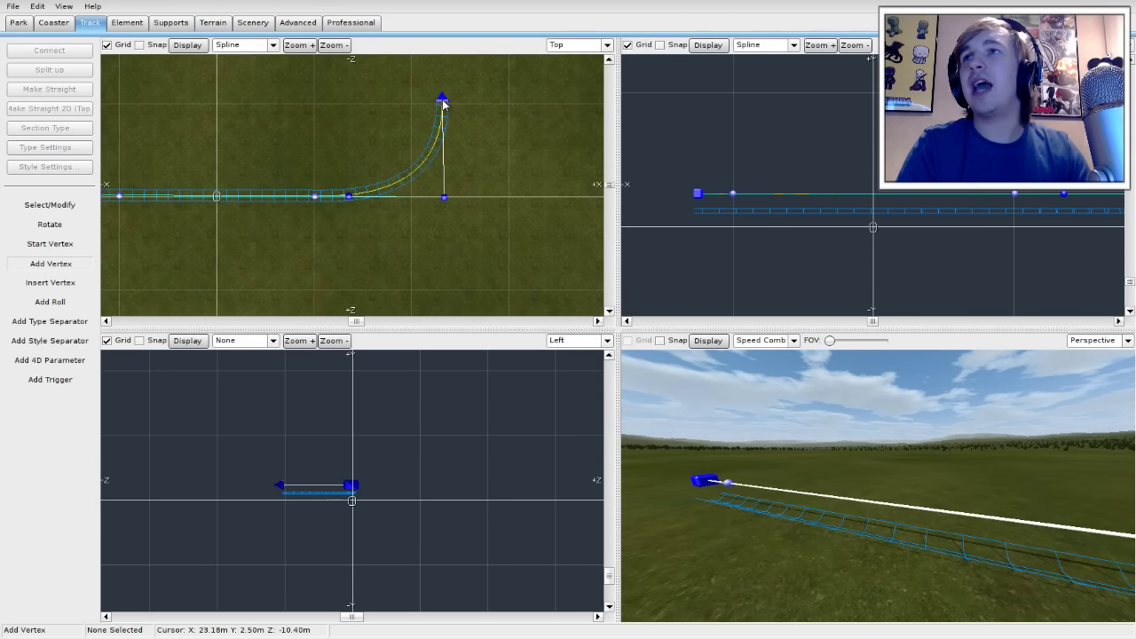
{"action": "right_click", "coordinate": [465, 229]}
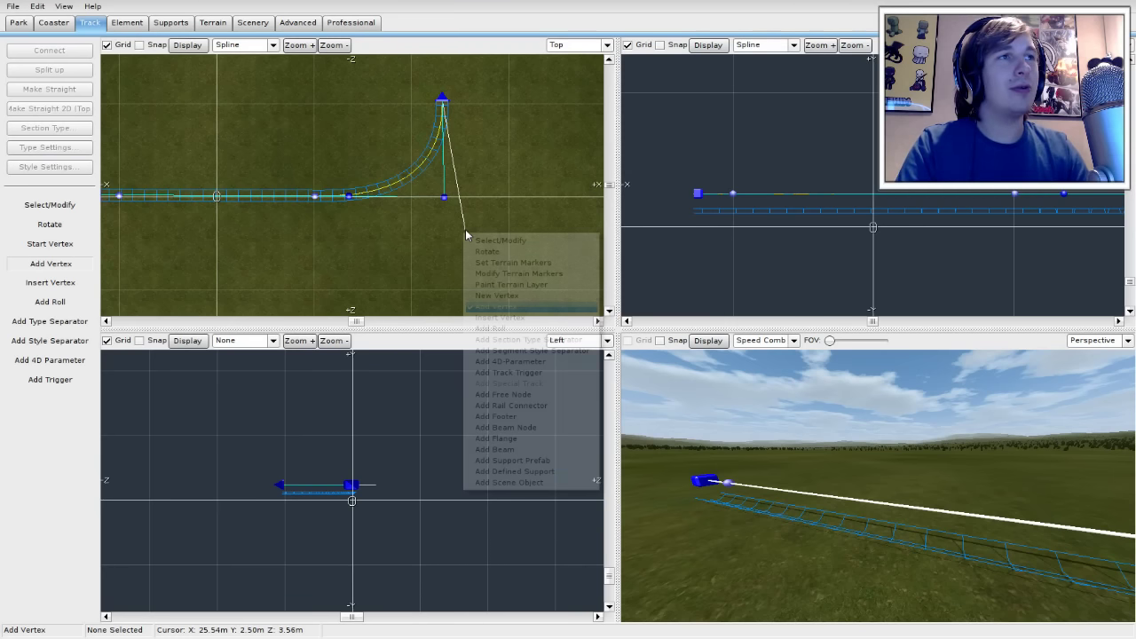
{"action": "right_click", "coordinate": [481, 161]}
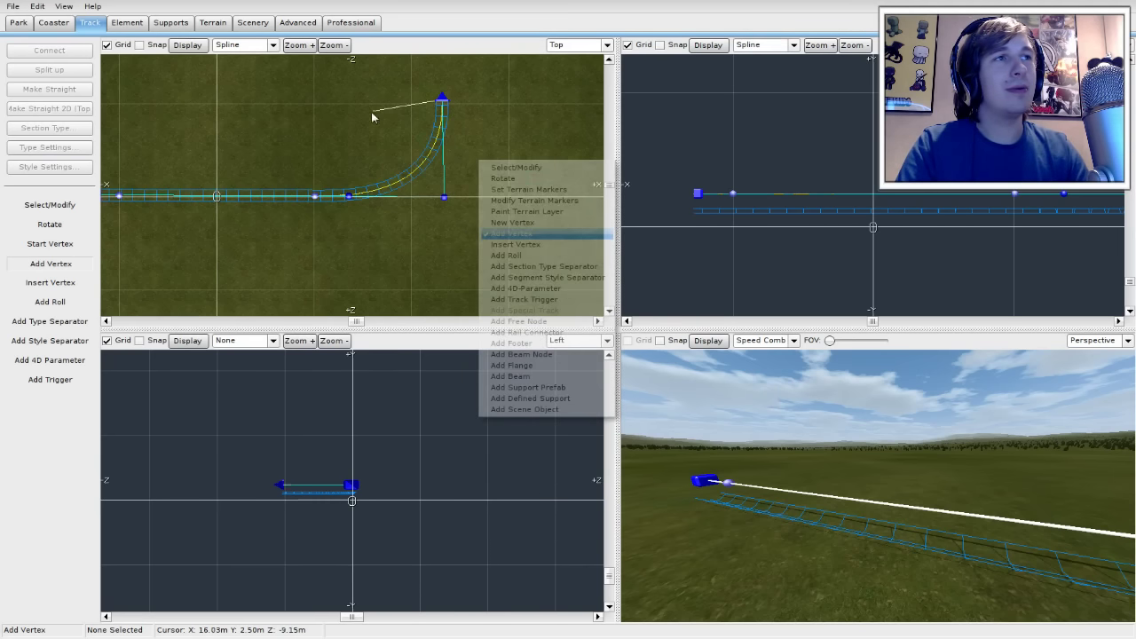
{"action": "right_click", "coordinate": [429, 232]}
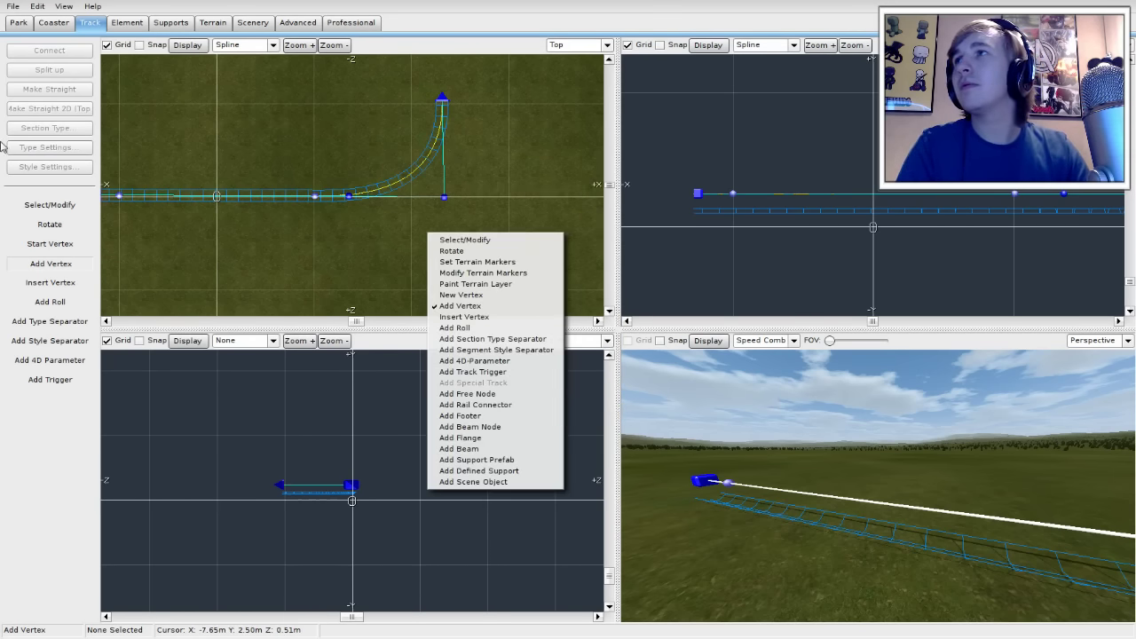
Step: Toggle Strict off and on for the vertex at about X 10 m to compare the track's shape, leaving Strict enabled
{"action": "left_click", "coordinate": [49, 205]}
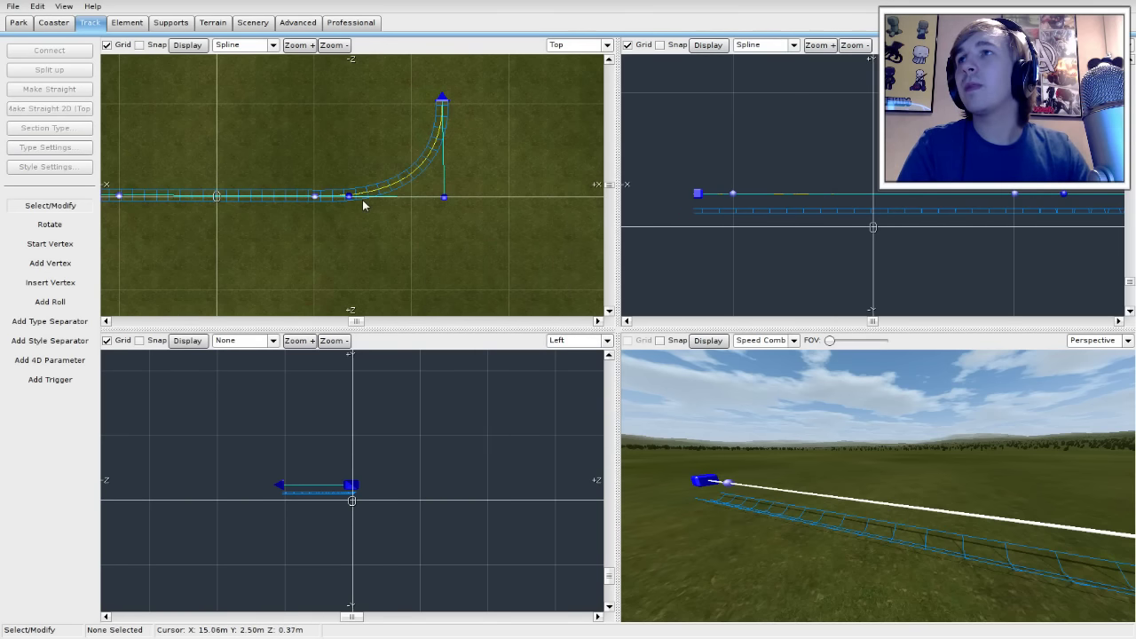
{"action": "double_click", "coordinate": [315, 196]}
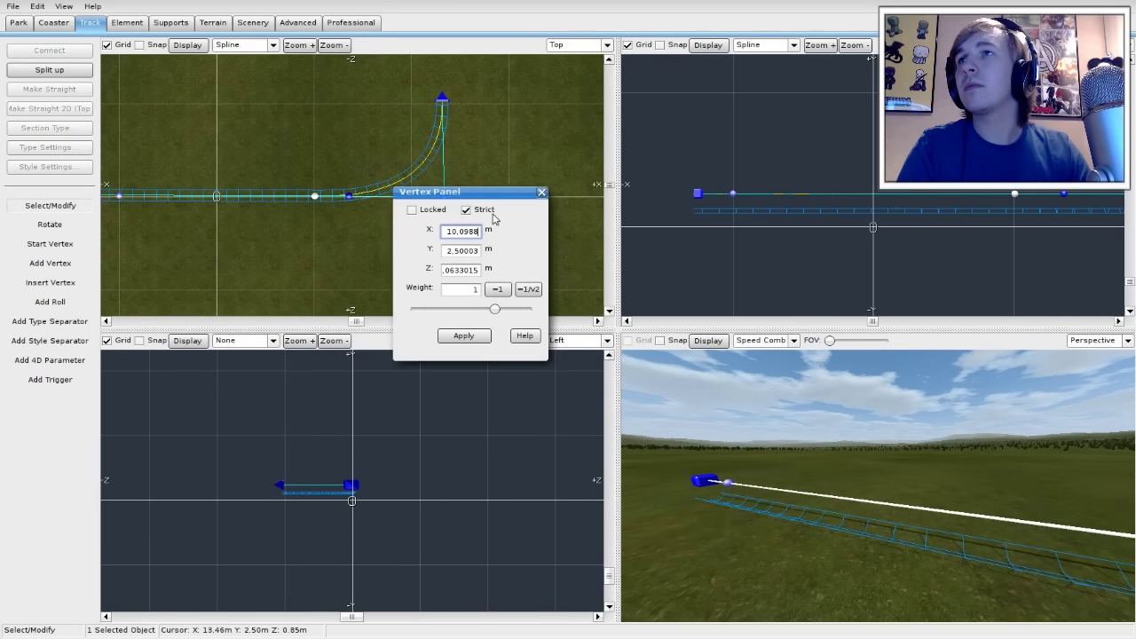
{"action": "left_click", "coordinate": [466, 211]}
{"action": "right_click_drag", "start_coordinate": [316, 142], "coordinate": [258, 119]}
{"action": "scroll", "coordinate": [410, 107], "scroll_direction": "up", "scroll_amount": 3}
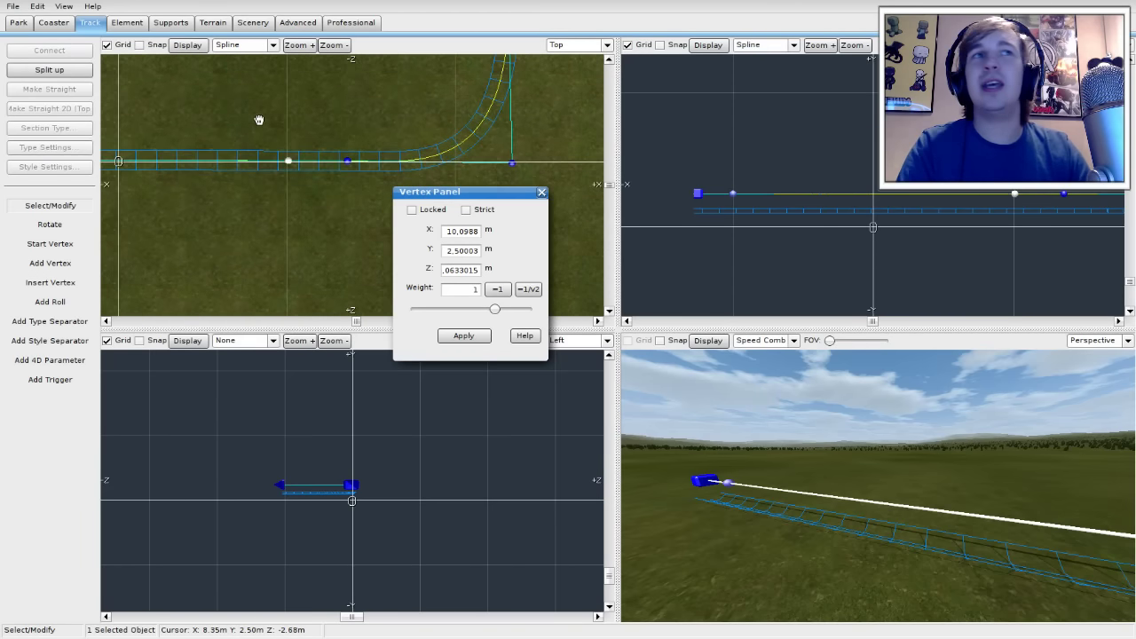
{"action": "left_click", "coordinate": [466, 210]}
{"action": "left_click", "coordinate": [466, 210]}
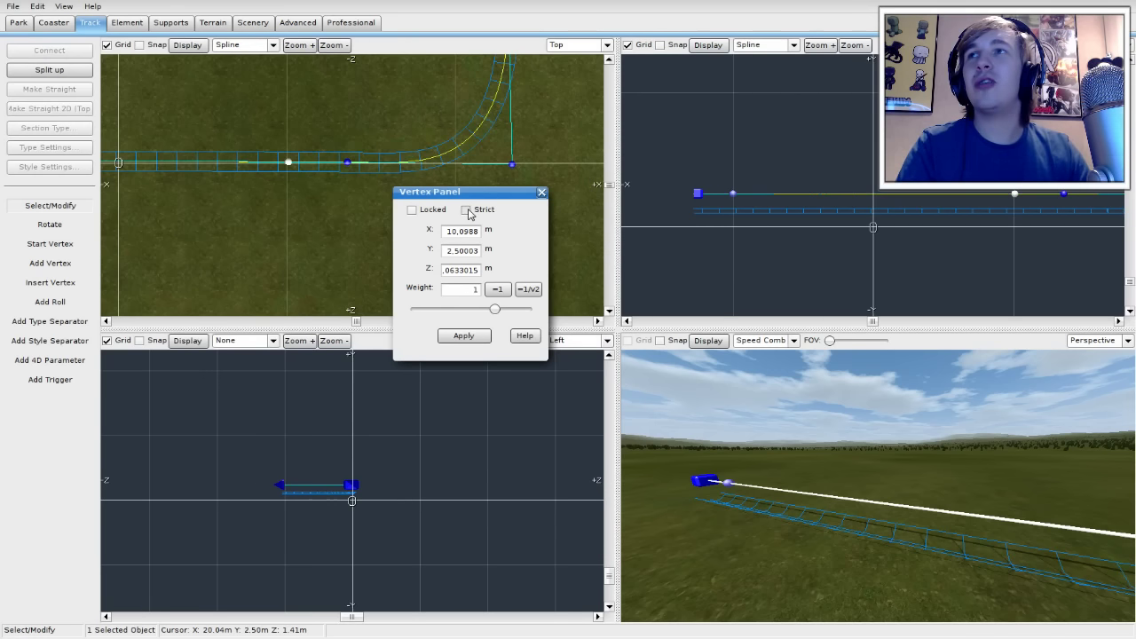
{"action": "left_click", "coordinate": [467, 210]}
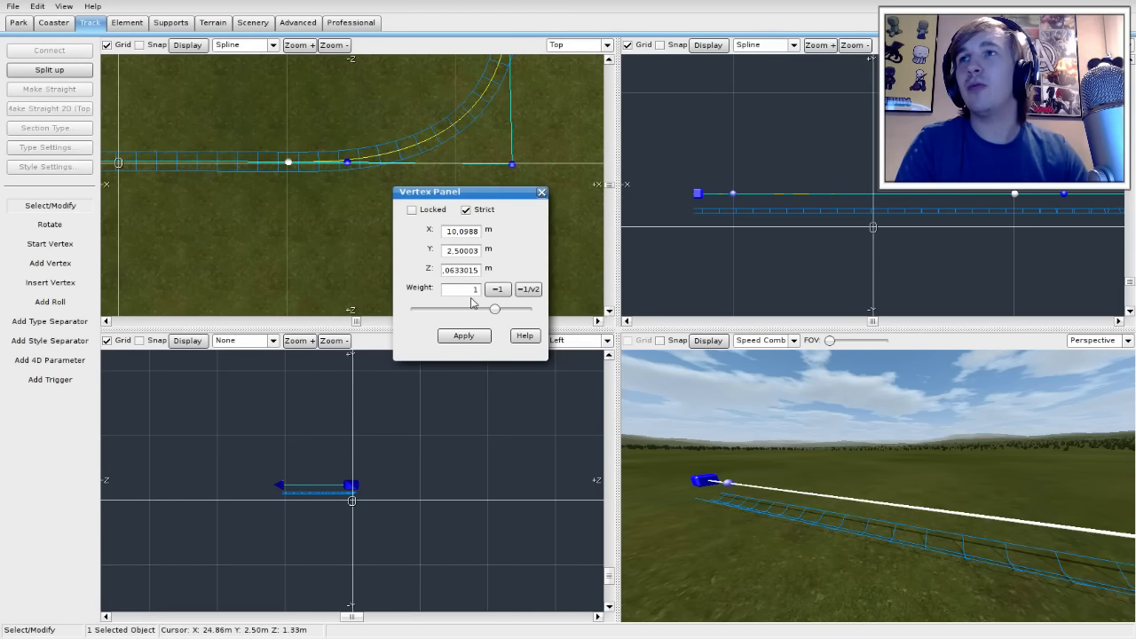
{"action": "left_click", "coordinate": [543, 194]}
Step: Extend the track straight from the turn's end with a new vertex at about Z -15 m, and leave vertex adding
{"action": "right_click_drag", "start_coordinate": [553, 181], "coordinate": [534, 254]}
{"action": "scroll", "coordinate": [534, 213], "scroll_direction": "down", "scroll_amount": 2}
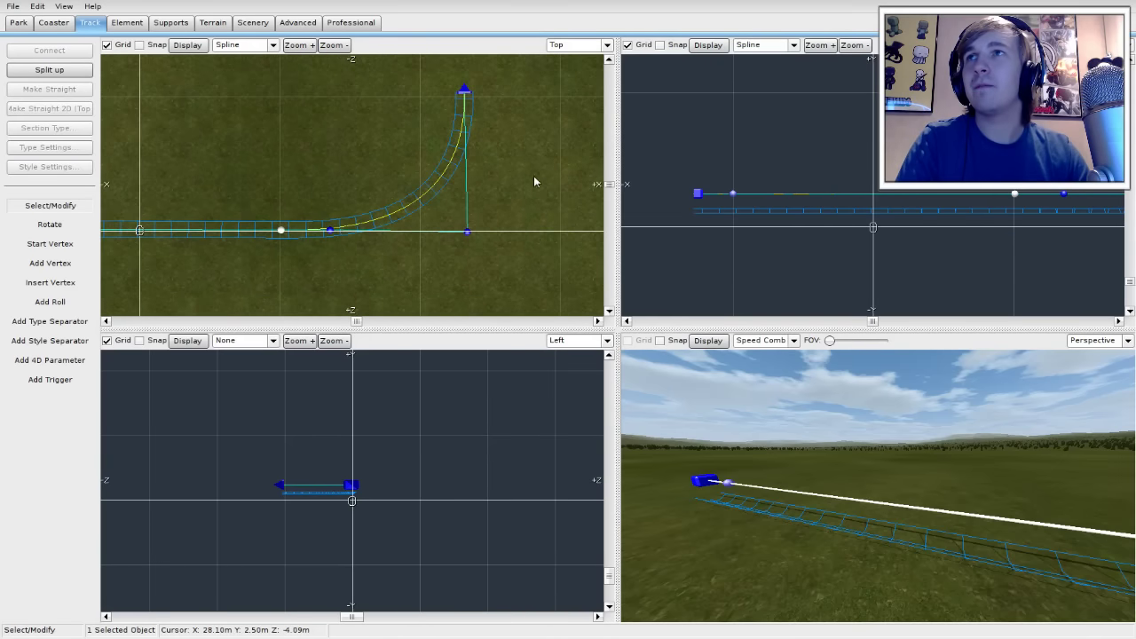
{"action": "right_click_drag", "start_coordinate": [533, 176], "coordinate": [524, 221]}
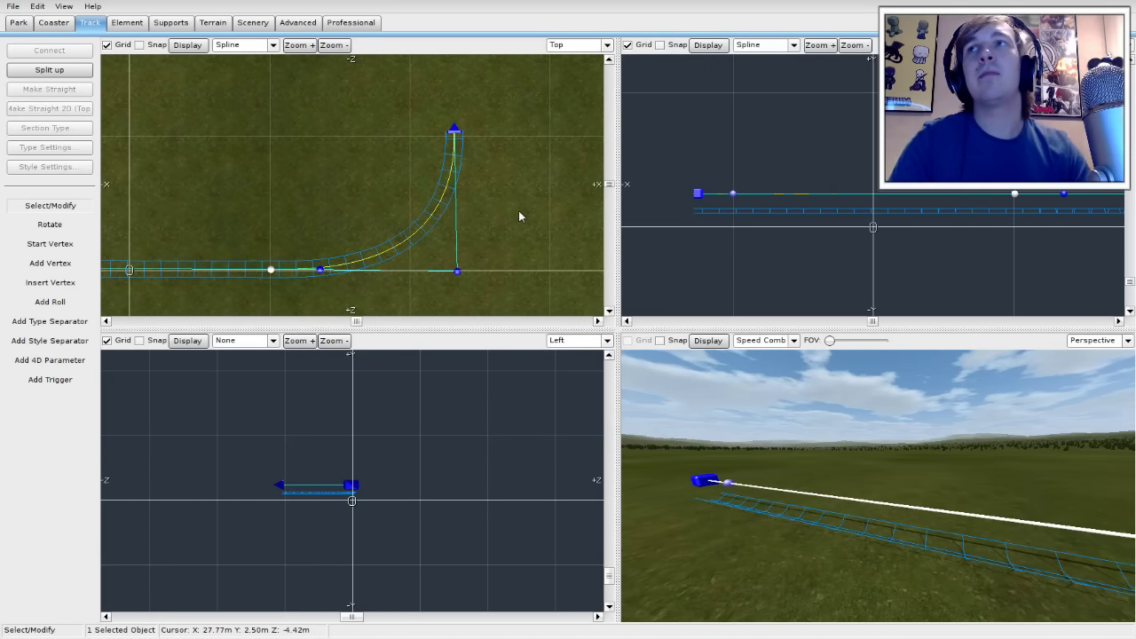
{"action": "right_click_drag", "start_coordinate": [538, 189], "coordinate": [520, 220]}
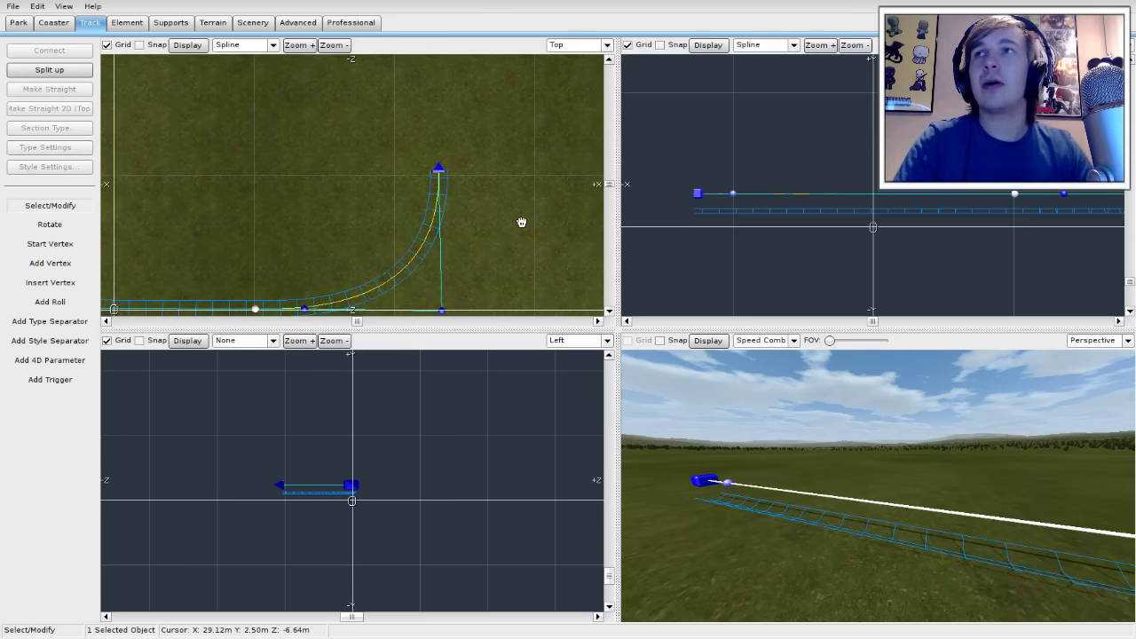
{"action": "right_click_drag", "start_coordinate": [489, 155], "coordinate": [500, 160]}
{"action": "left_click_drag", "start_coordinate": [535, 329], "coordinate": [537, 381]}
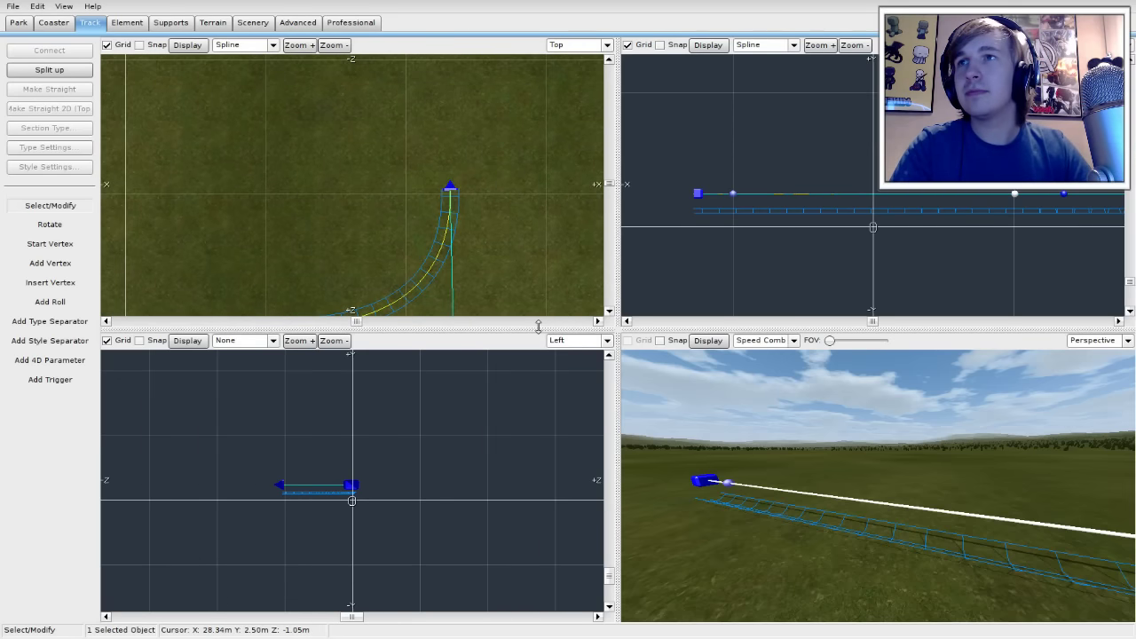
{"action": "right_click_drag", "start_coordinate": [513, 177], "coordinate": [406, 221]}
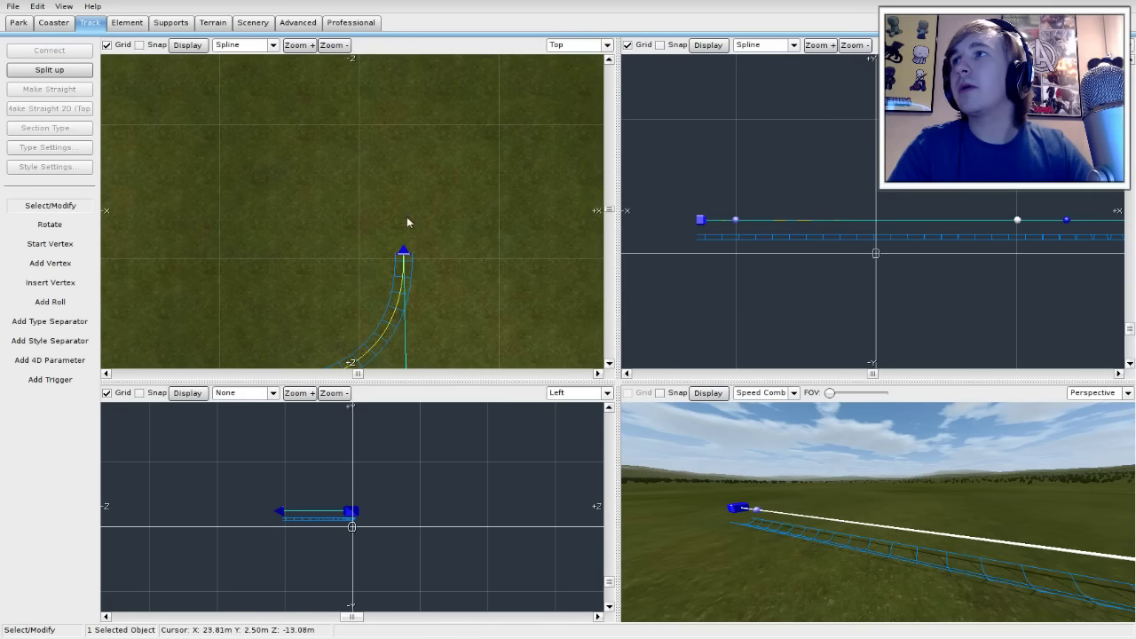
{"action": "left_click", "coordinate": [51, 263]}
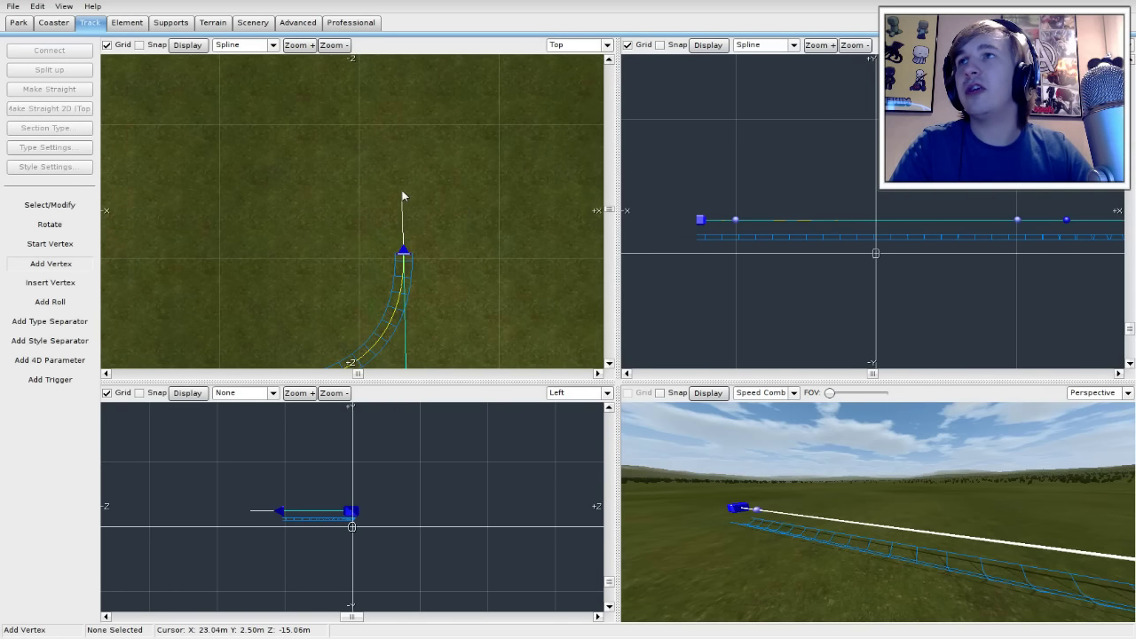
{"action": "left_click", "coordinate": [402, 192]}
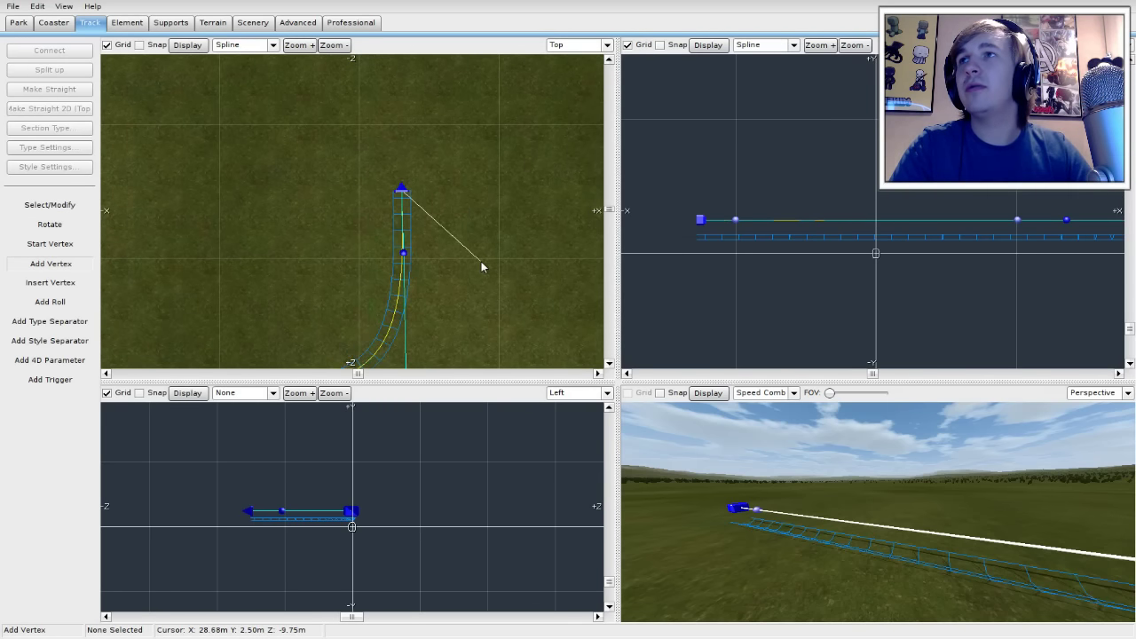
{"action": "right_click", "coordinate": [400, 150]}
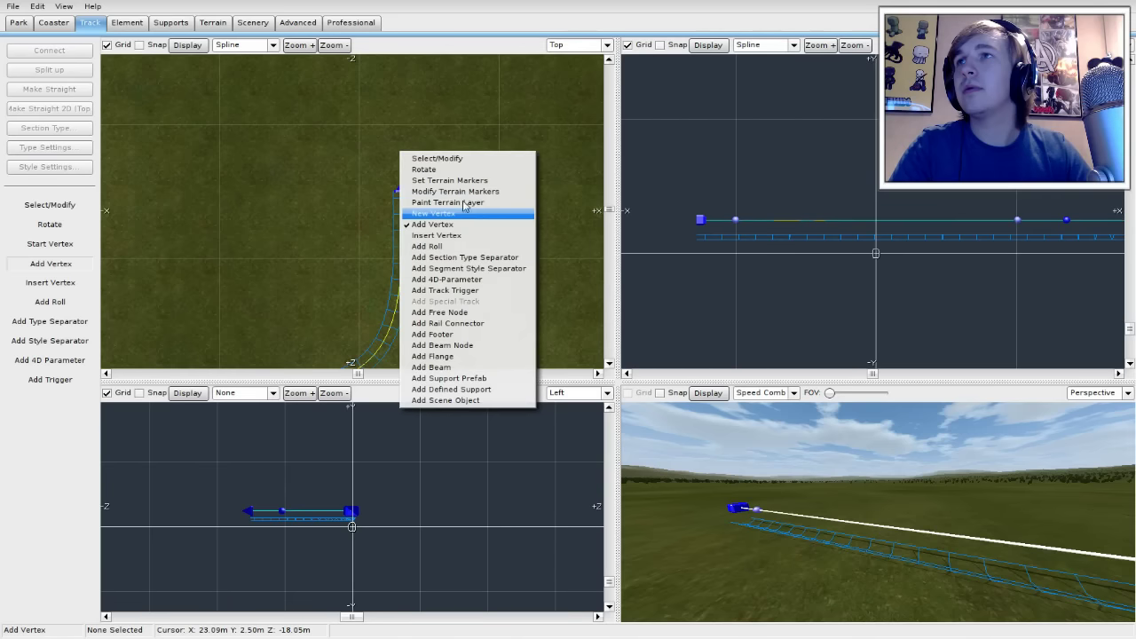
{"action": "left_click", "coordinate": [50, 205]}
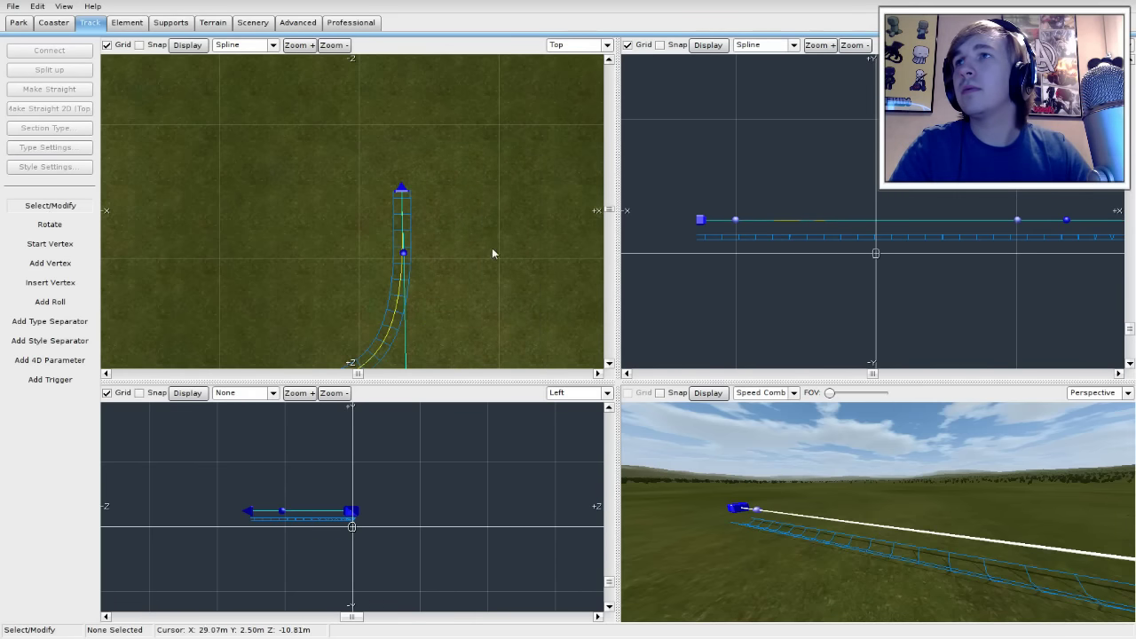
Step: Turn on Strict for the vertex at the end of the 90-degree turn, at about Z -10 m
{"action": "double_click", "coordinate": [404, 258]}
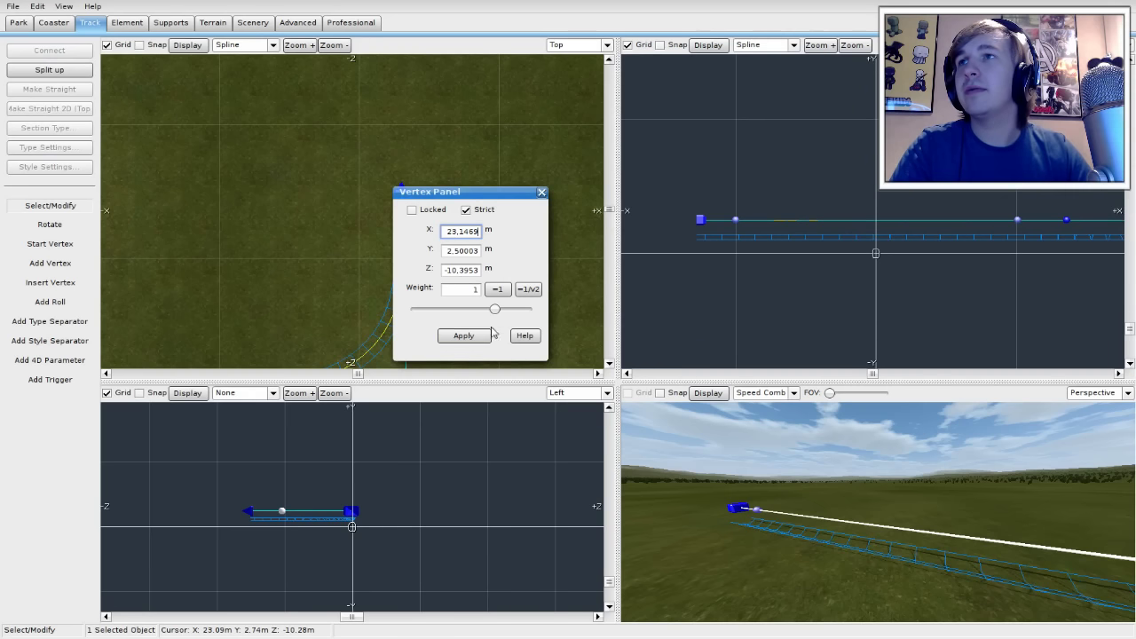
{"action": "left_click", "coordinate": [542, 192]}
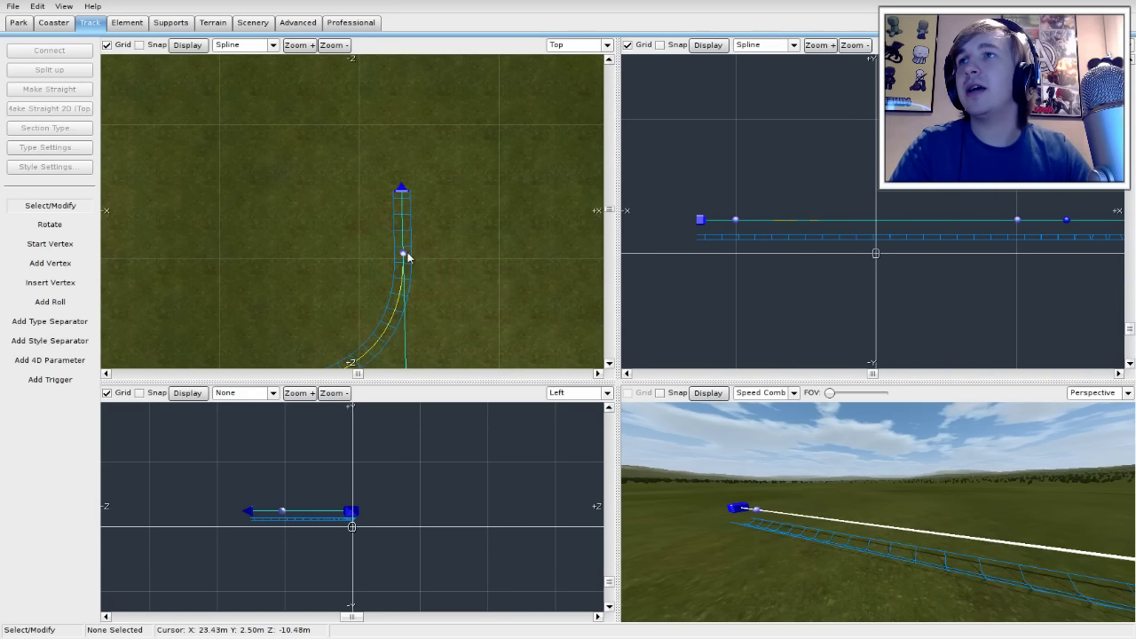
{"action": "left_click", "coordinate": [404, 255]}
{"action": "left_click", "coordinate": [541, 194]}
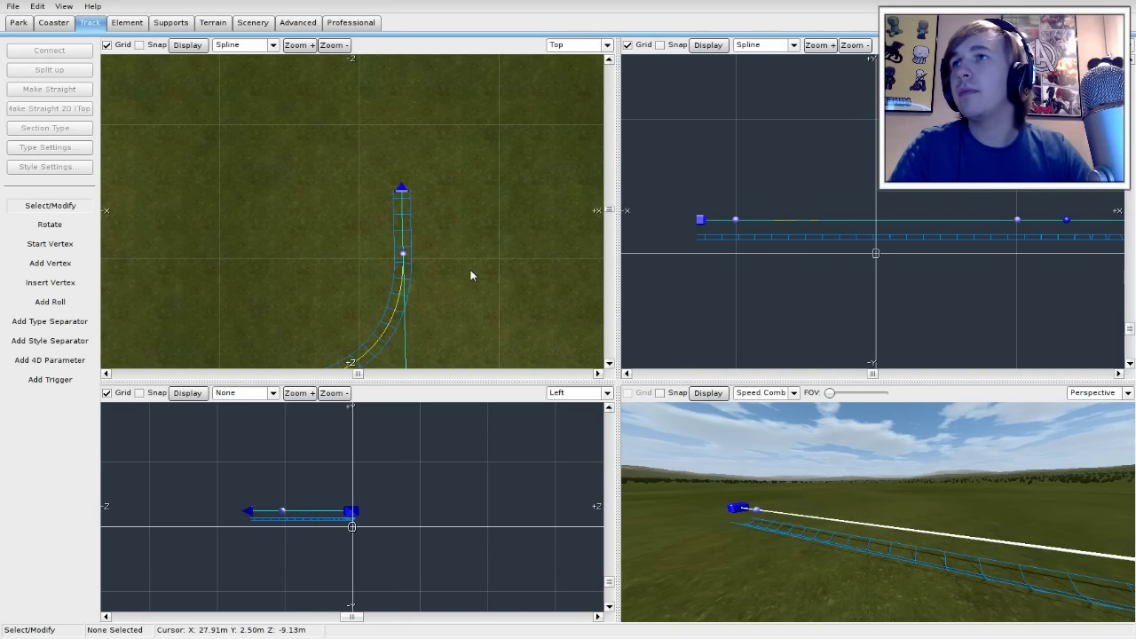
Step: Toggle Strict off and on for the turn's end vertex to compare the track's shape, leaving Strict enabled
{"action": "right_click_drag", "start_coordinate": [470, 271], "coordinate": [522, 196]}
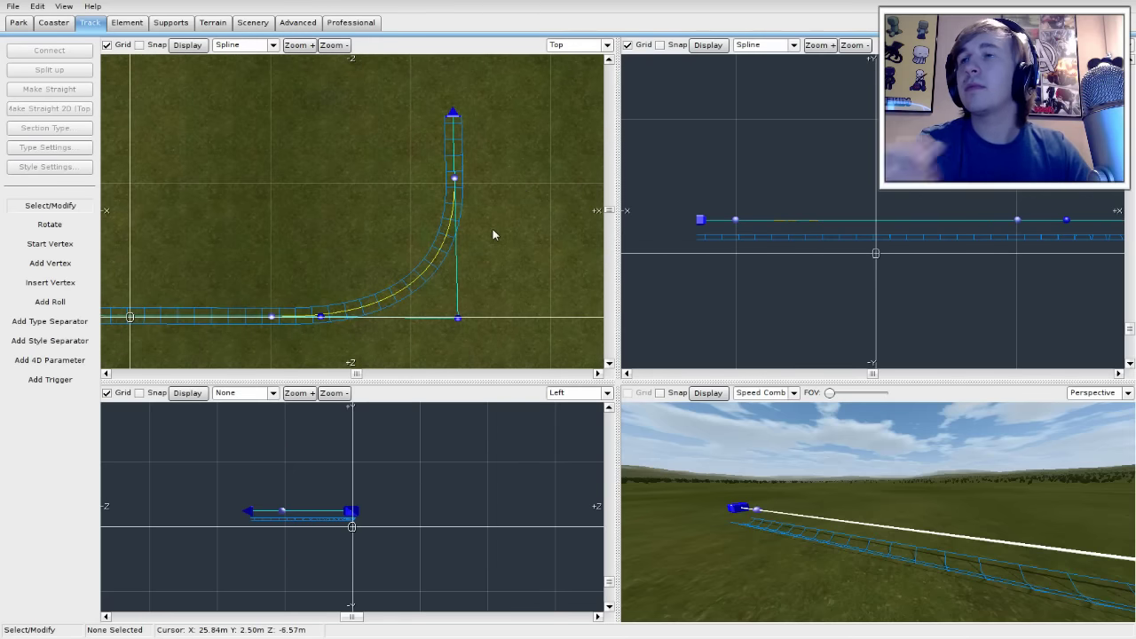
{"action": "left_click", "coordinate": [454, 180]}
{"action": "left_click_drag", "start_coordinate": [461, 195], "coordinate": [296, 99]}
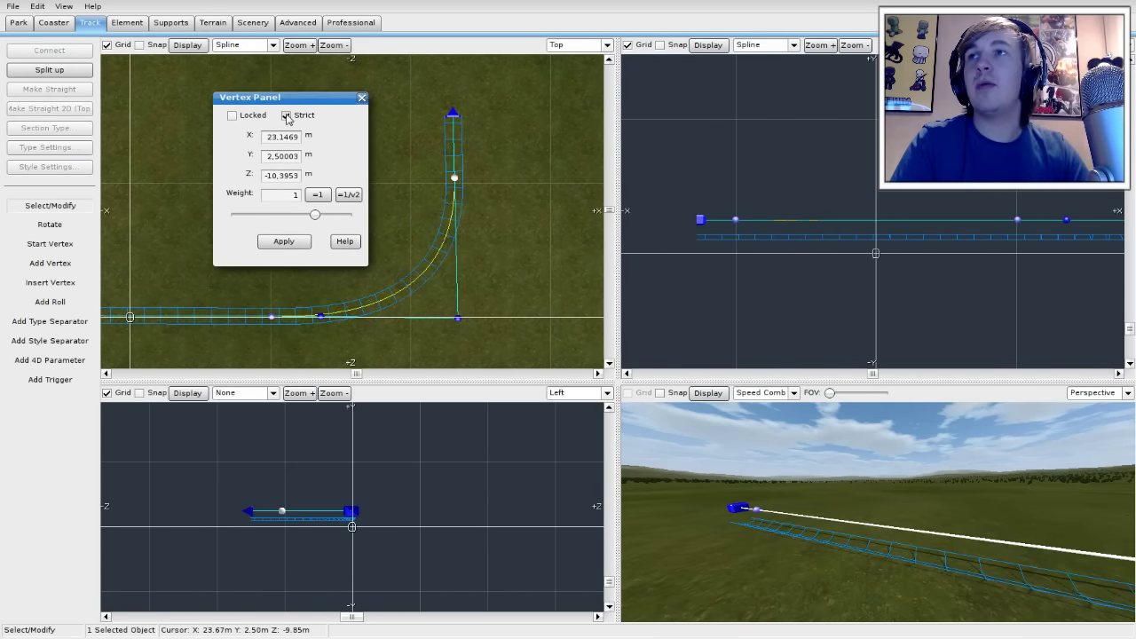
{"action": "left_click", "coordinate": [286, 116]}
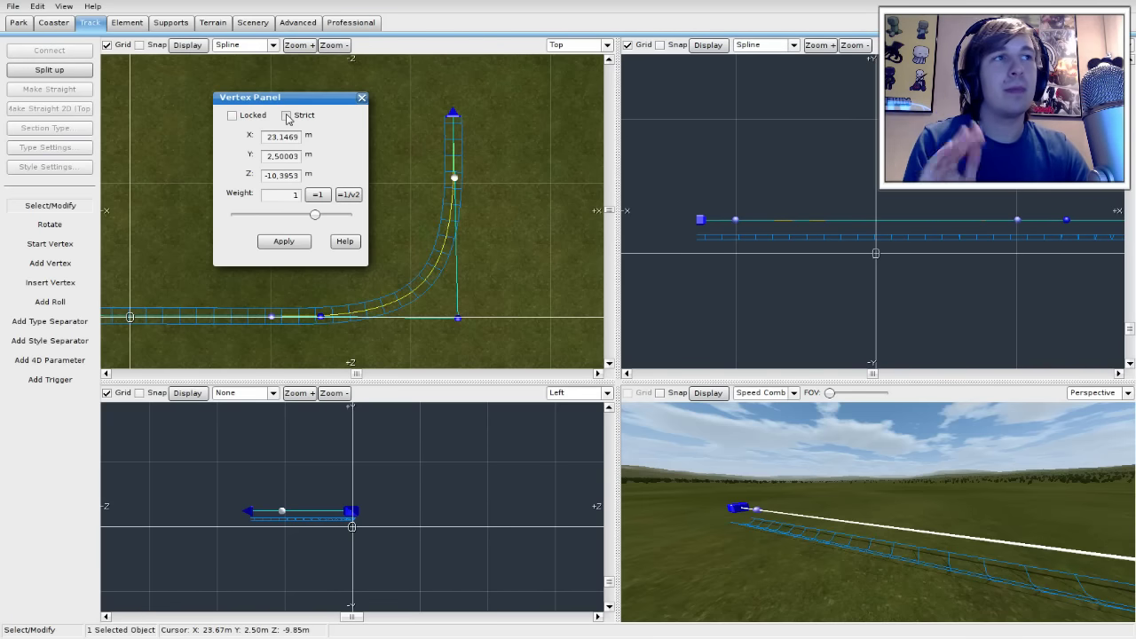
{"action": "left_click", "coordinate": [286, 116]}
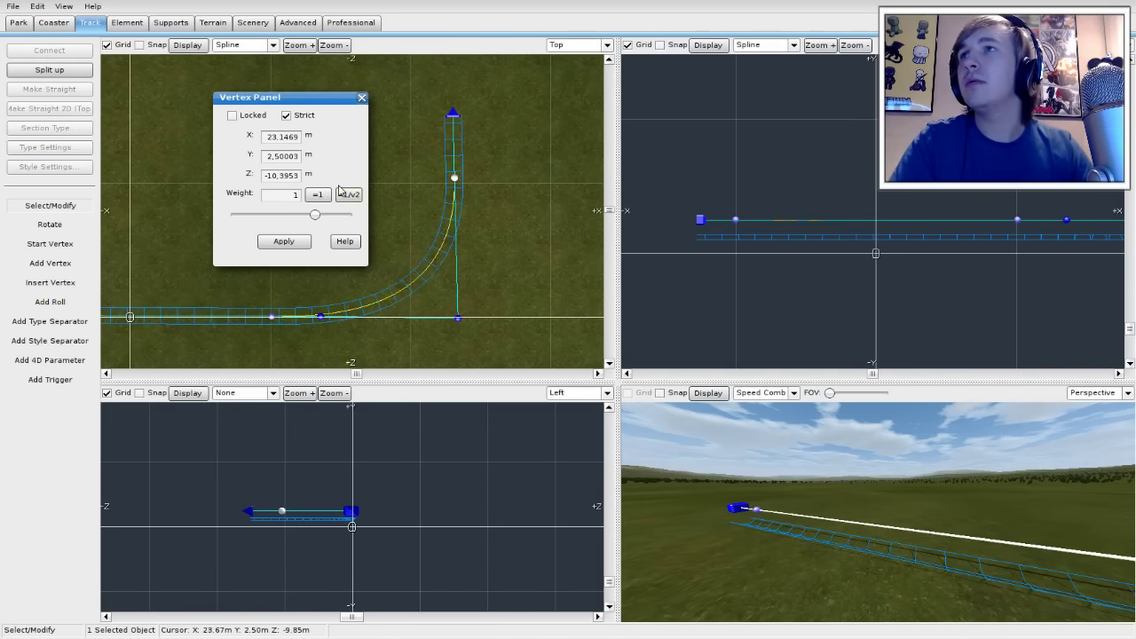
{"action": "left_click", "coordinate": [362, 98]}
Step: Enlarge the side view and extend the level track with a vertex at about Z -18 m
{"action": "right_click_drag", "start_coordinate": [503, 161], "coordinate": [481, 251]}
{"action": "scroll", "coordinate": [519, 160], "scroll_direction": "down", "scroll_amount": 2}
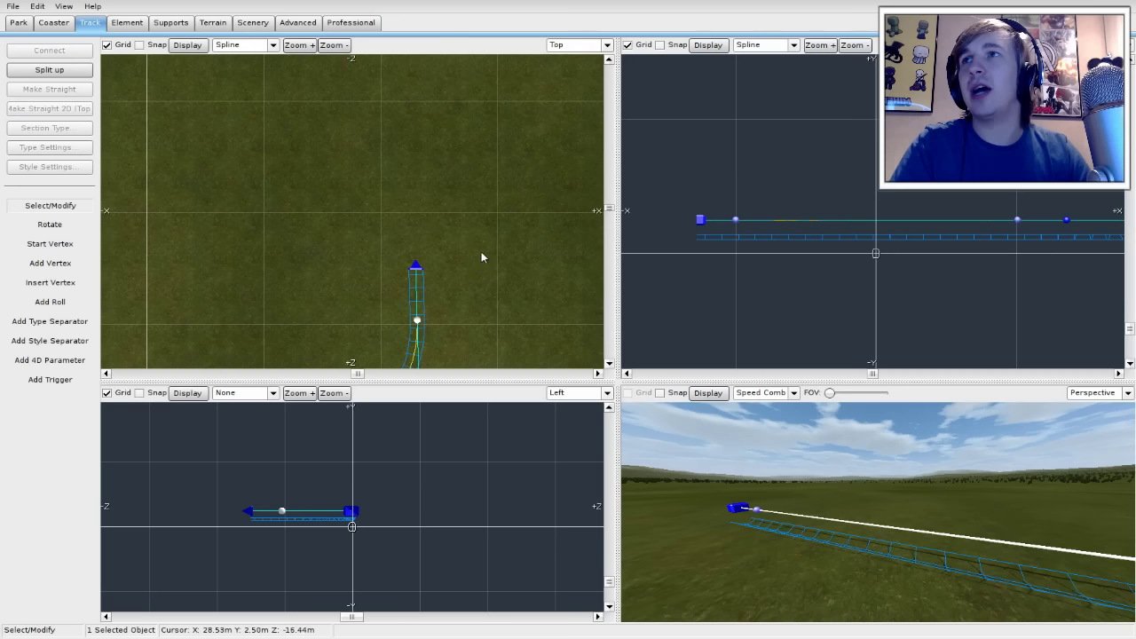
{"action": "right_click_drag", "start_coordinate": [438, 180], "coordinate": [435, 202]}
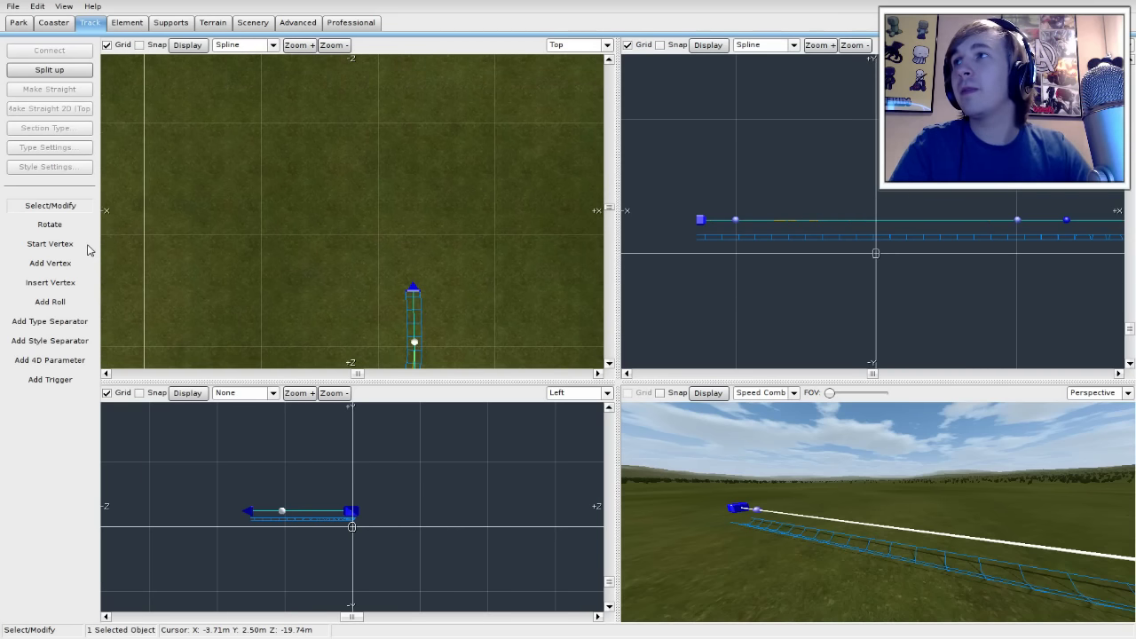
{"action": "right_click", "coordinate": [285, 463]}
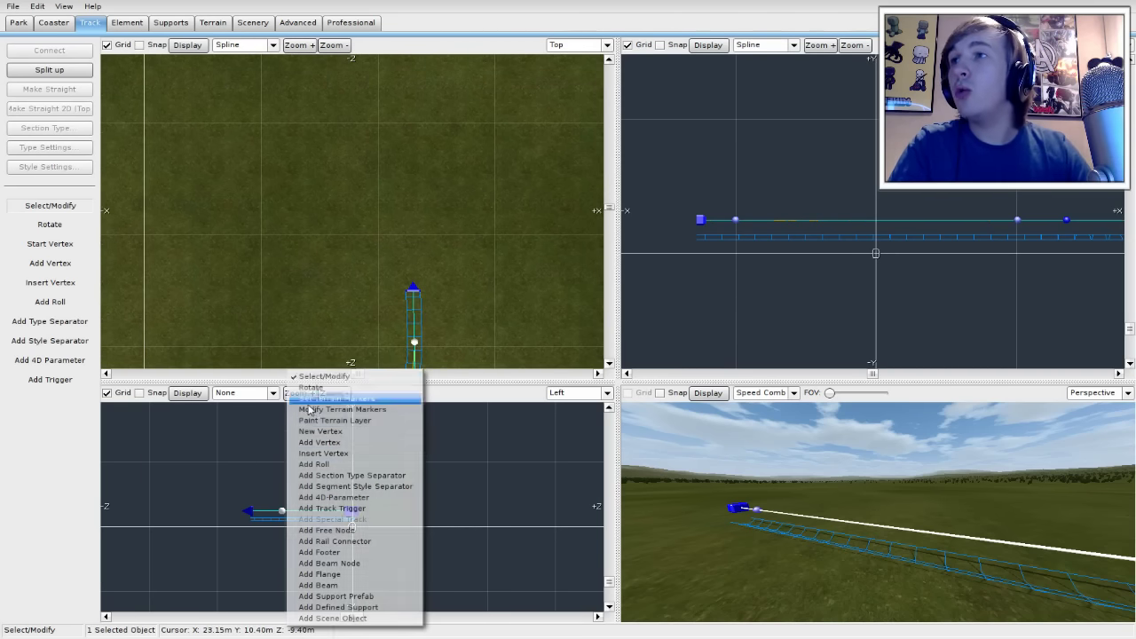
{"action": "left_click_drag", "start_coordinate": [459, 379], "coordinate": [462, 260]}
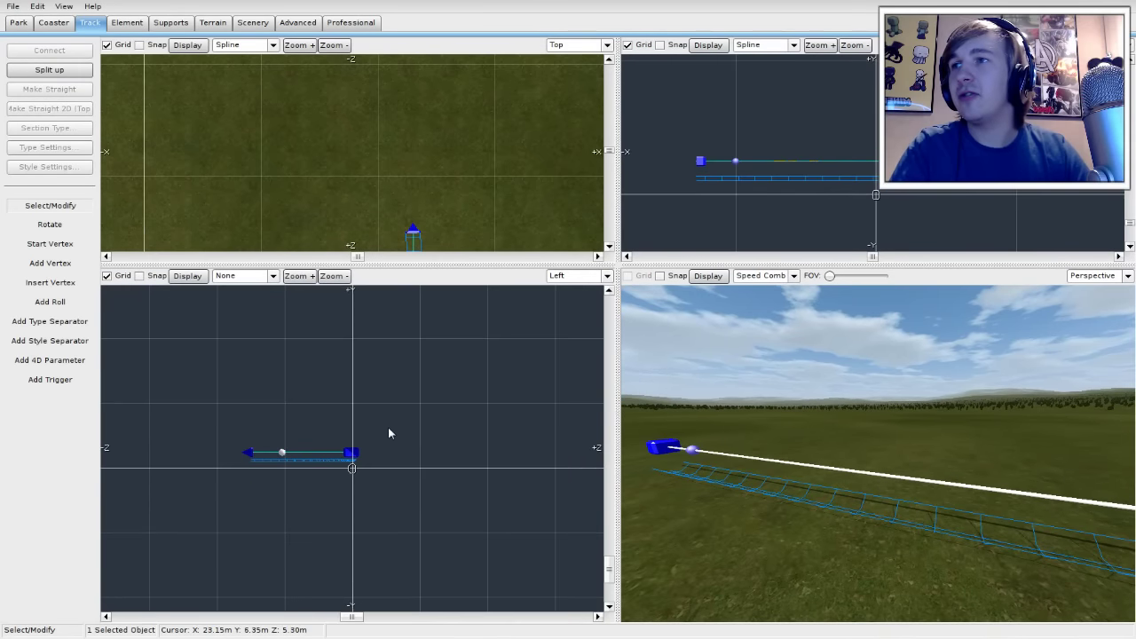
{"action": "right_click_drag", "start_coordinate": [388, 434], "coordinate": [331, 429]}
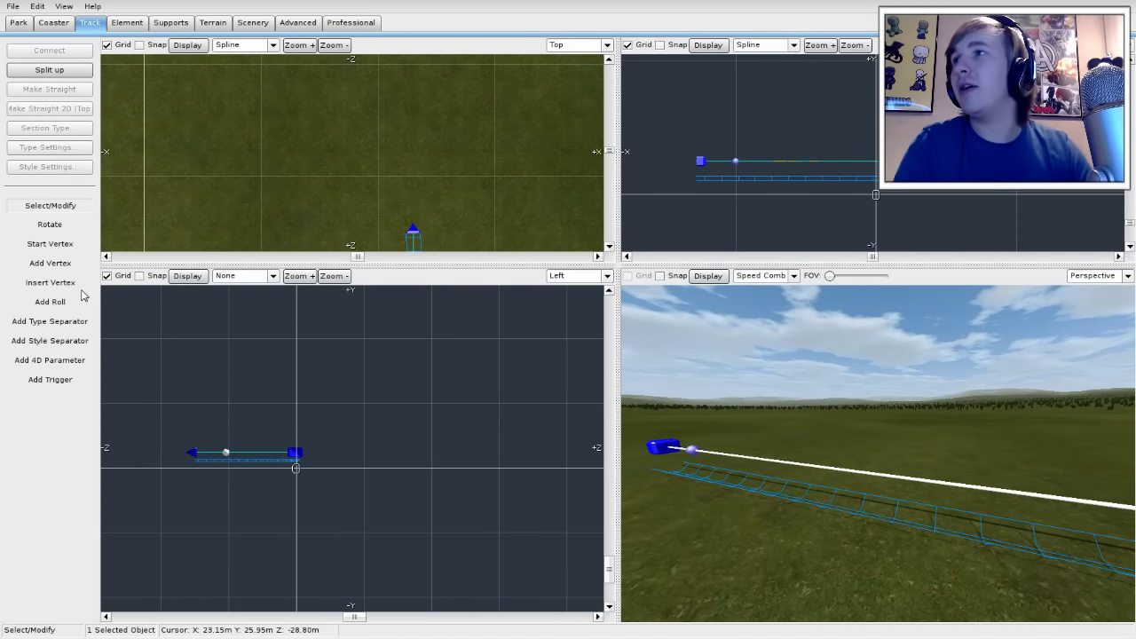
{"action": "left_click", "coordinate": [51, 263]}
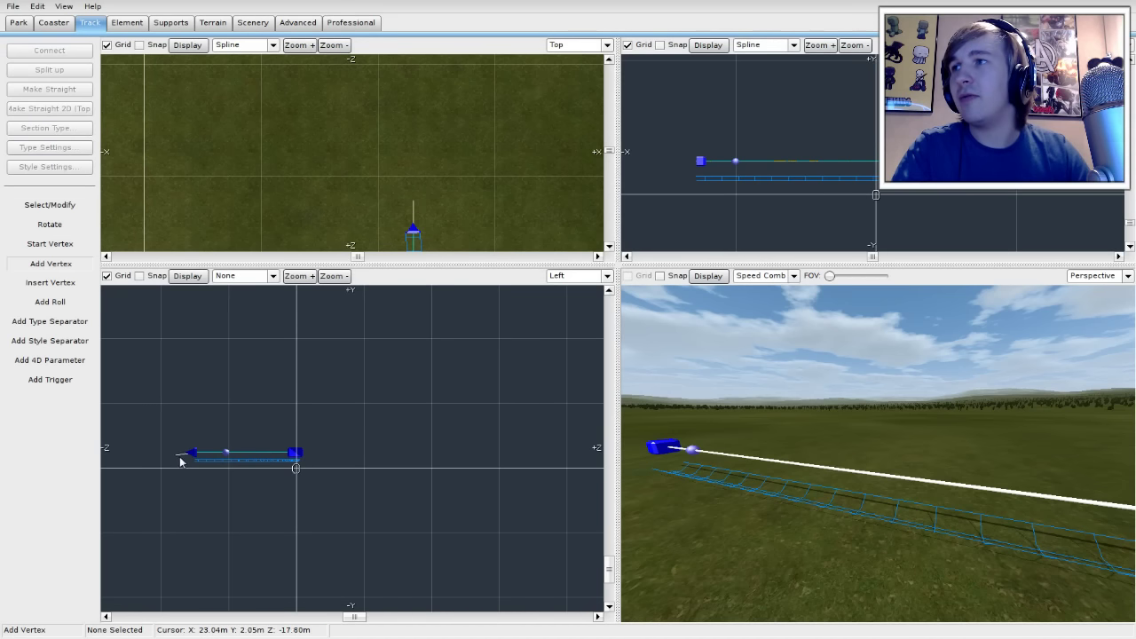
{"action": "right_click_drag", "start_coordinate": [172, 458], "coordinate": [385, 457]}
{"action": "scroll", "coordinate": [386, 457], "scroll_direction": "up", "scroll_amount": 3}
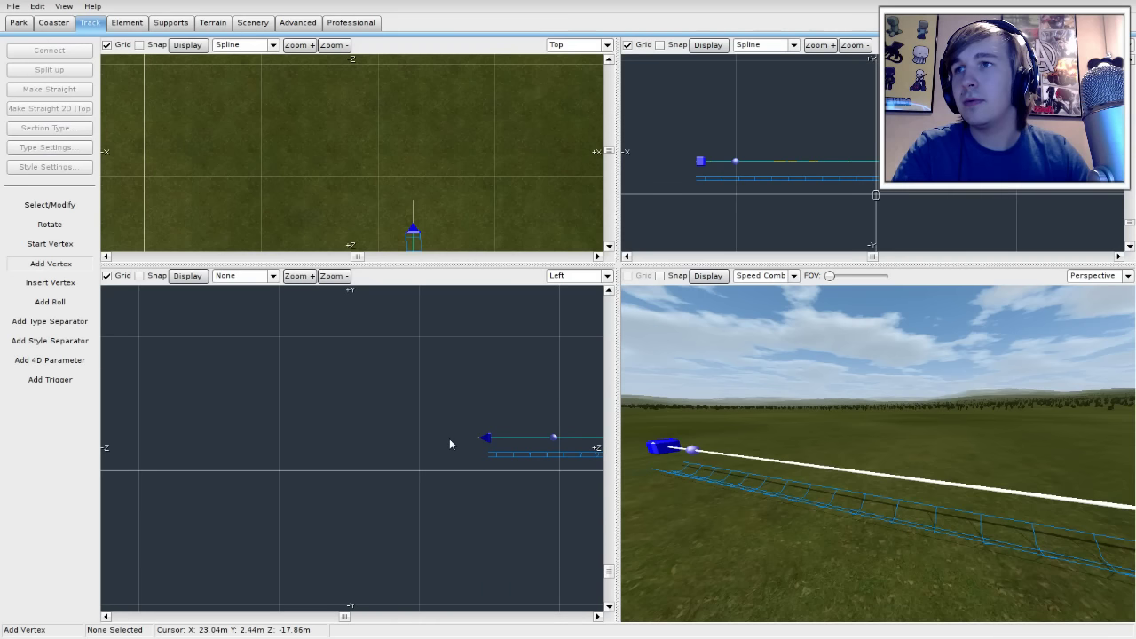
{"action": "left_click", "coordinate": [446, 437]}
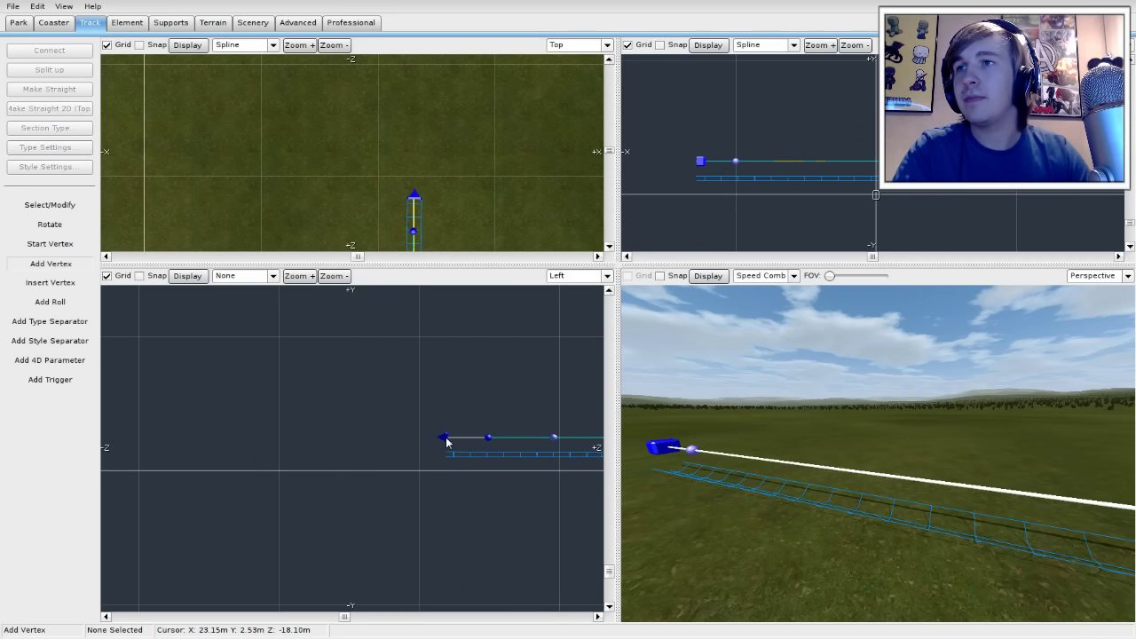
Step: Add climbing vertices at about Z -21 m, Y 5 m and Z -50 m, Y 30 m to form a hill, ending vertex adding
{"action": "left_click", "coordinate": [403, 406]}
{"action": "scroll", "coordinate": [326, 365], "scroll_direction": "down", "scroll_amount": 2}
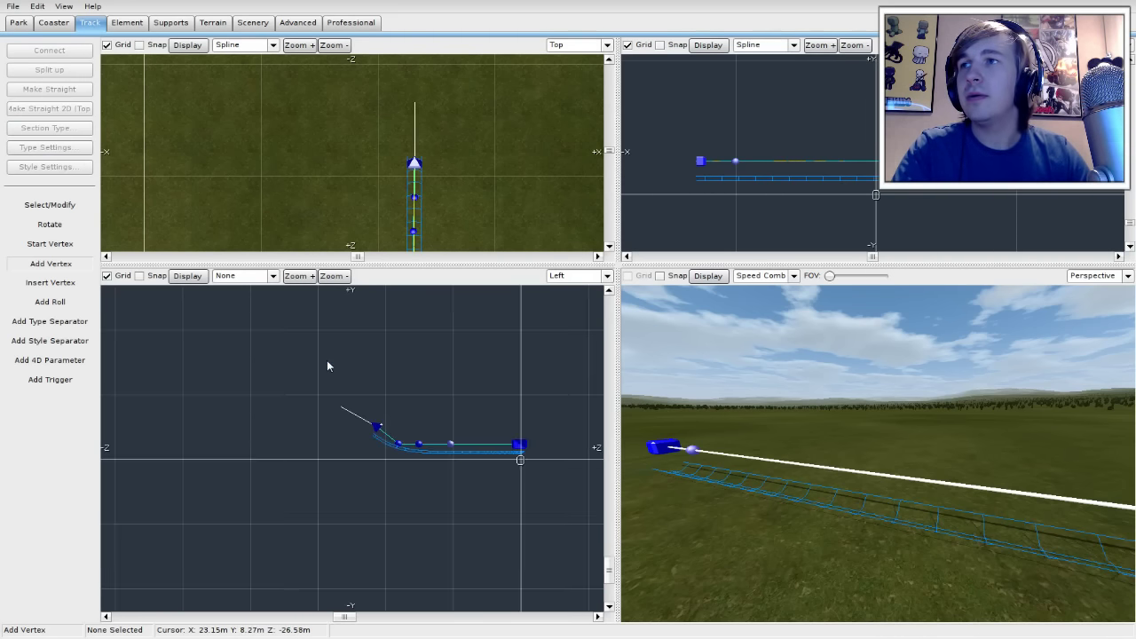
{"action": "scroll", "coordinate": [326, 364], "scroll_direction": "down", "scroll_amount": 1}
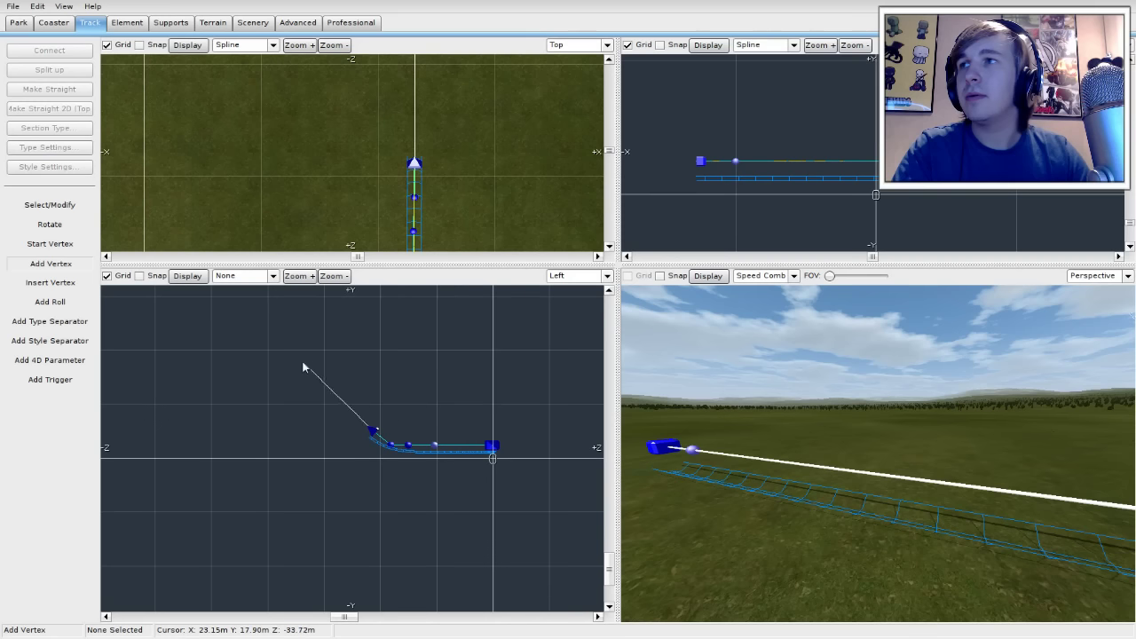
{"action": "left_click", "coordinate": [211, 296]}
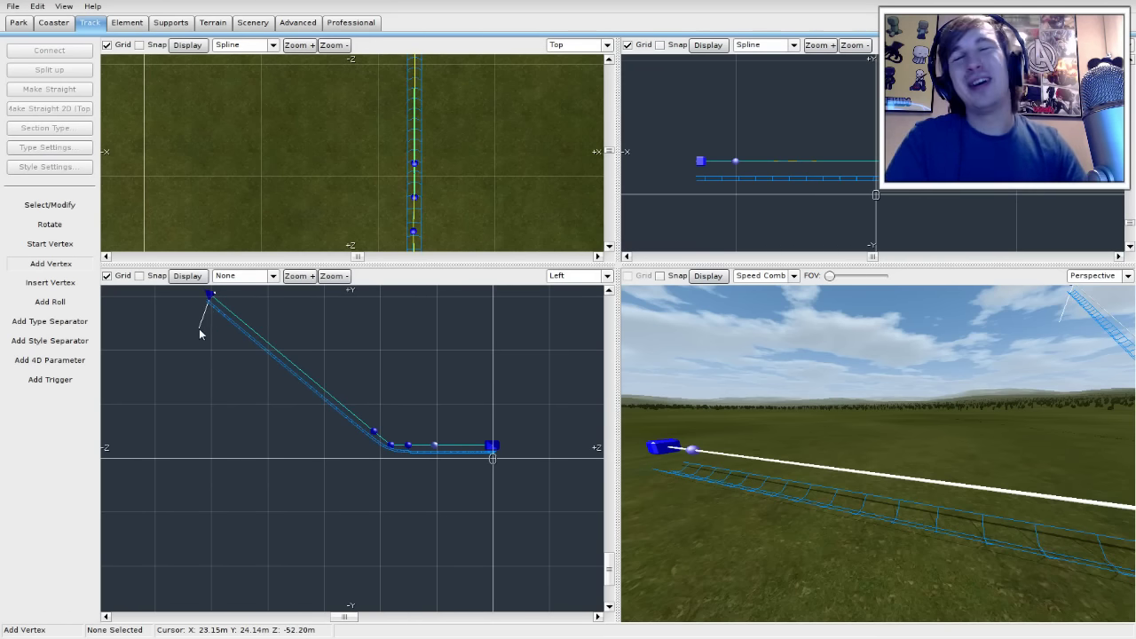
{"action": "key", "text": "Escape"}
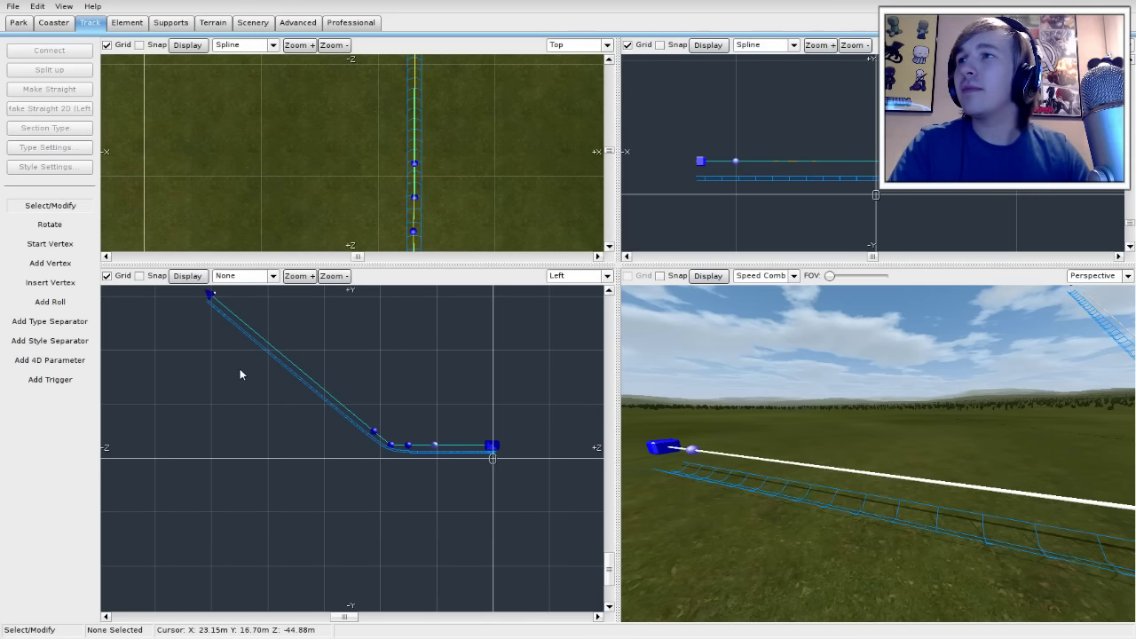
Step: Turn on Strict for the level vertex at about Z -15 m before the climb and apply it
{"action": "right_click_drag", "start_coordinate": [240, 368], "coordinate": [307, 418]}
{"action": "scroll", "coordinate": [307, 418], "scroll_direction": "up", "scroll_amount": 1}
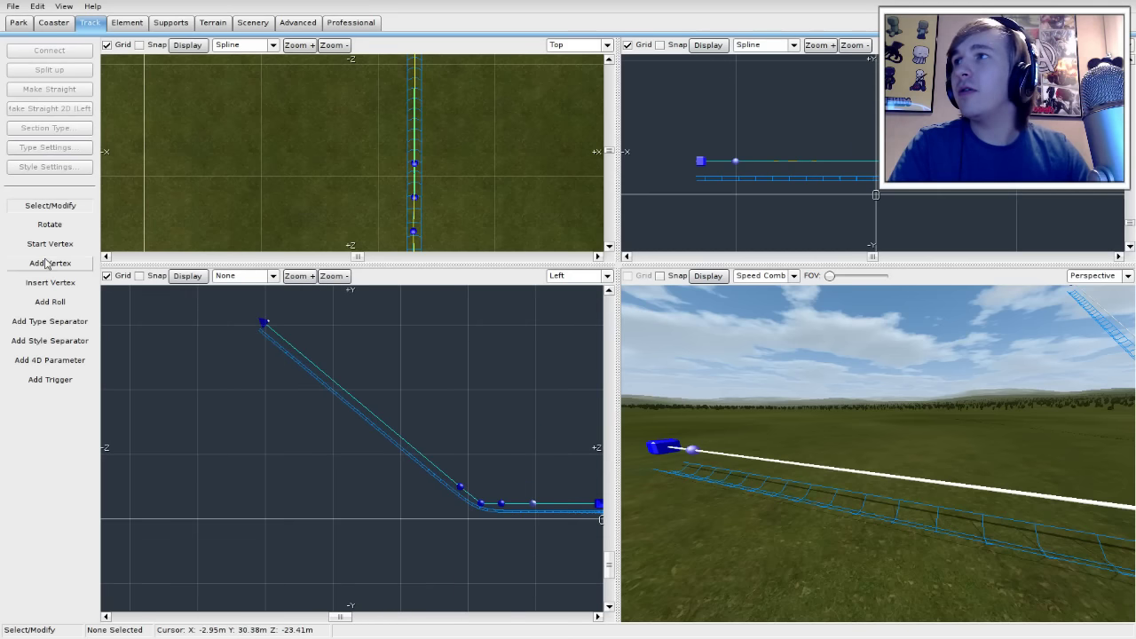
{"action": "left_click", "coordinate": [501, 504]}
{"action": "right_click_drag", "start_coordinate": [524, 456], "coordinate": [464, 420]}
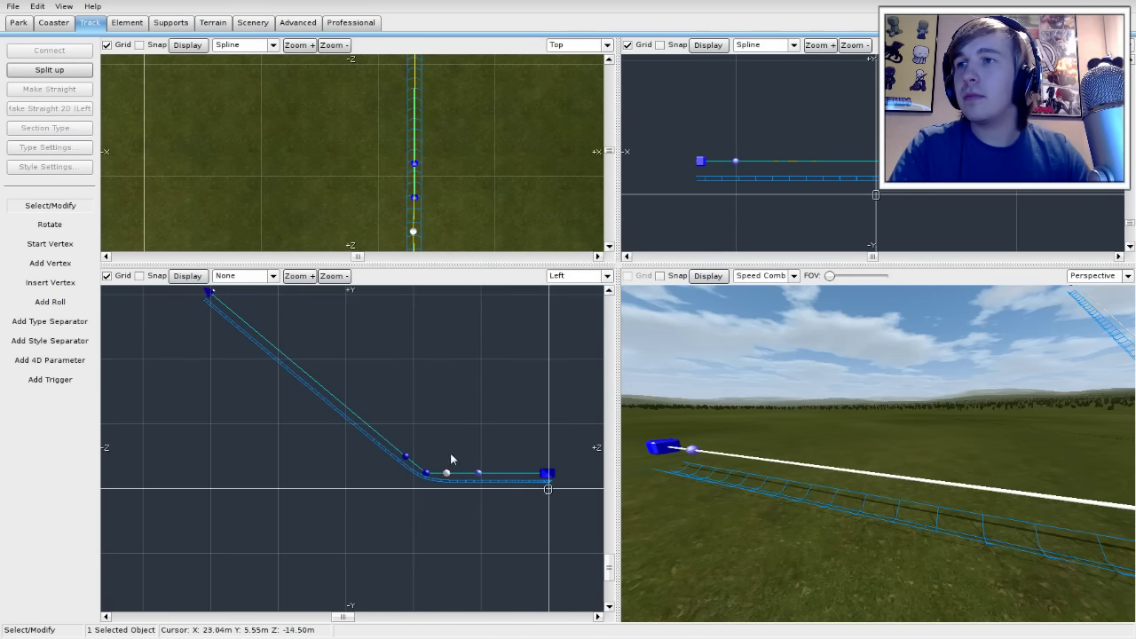
{"action": "scroll", "coordinate": [450, 451], "scroll_direction": "up", "scroll_amount": 2}
{"action": "double_click", "coordinate": [518, 495]}
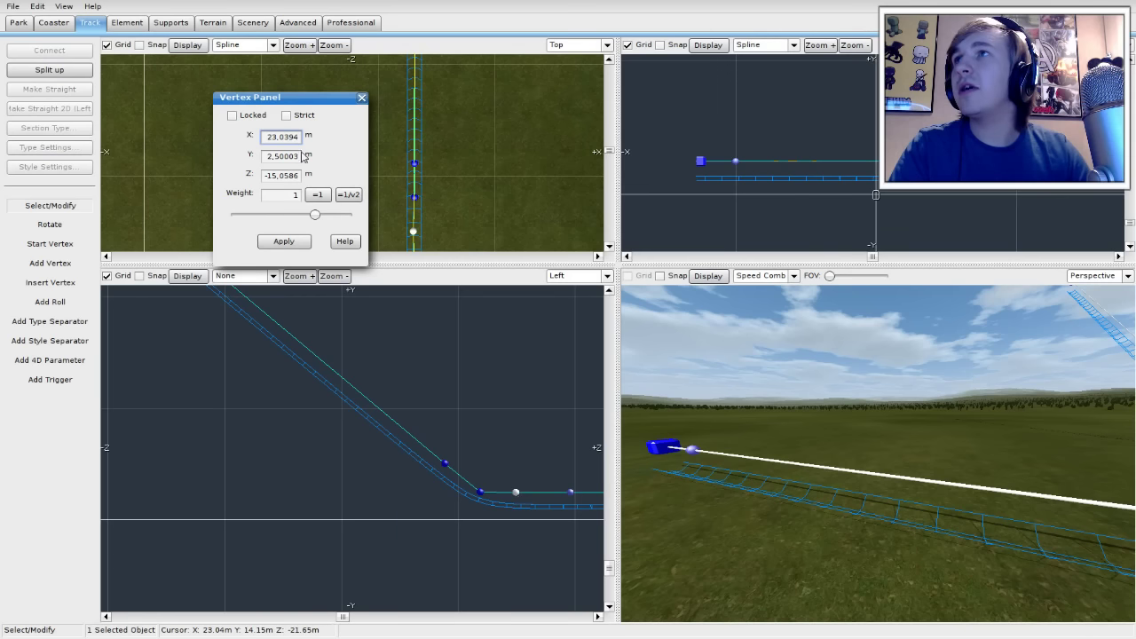
{"action": "left_click", "coordinate": [286, 116]}
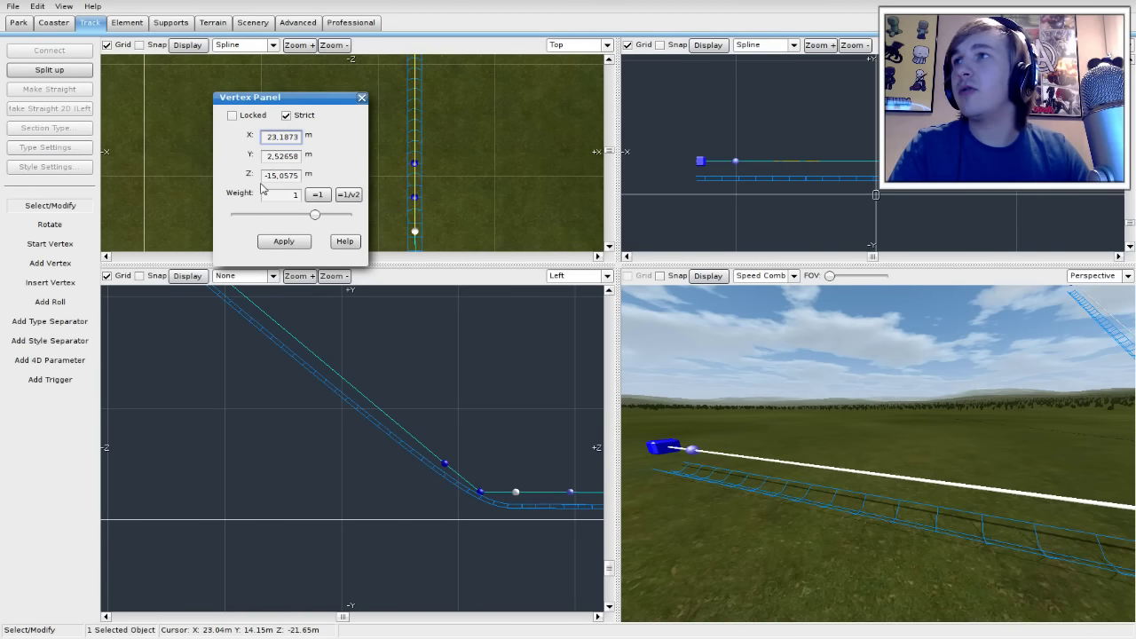
{"action": "left_click", "coordinate": [284, 242]}
Step: Turn on Strict for the first raised vertex of the climb, at about Z -21 m, and apply it
{"action": "left_click", "coordinate": [445, 465]}
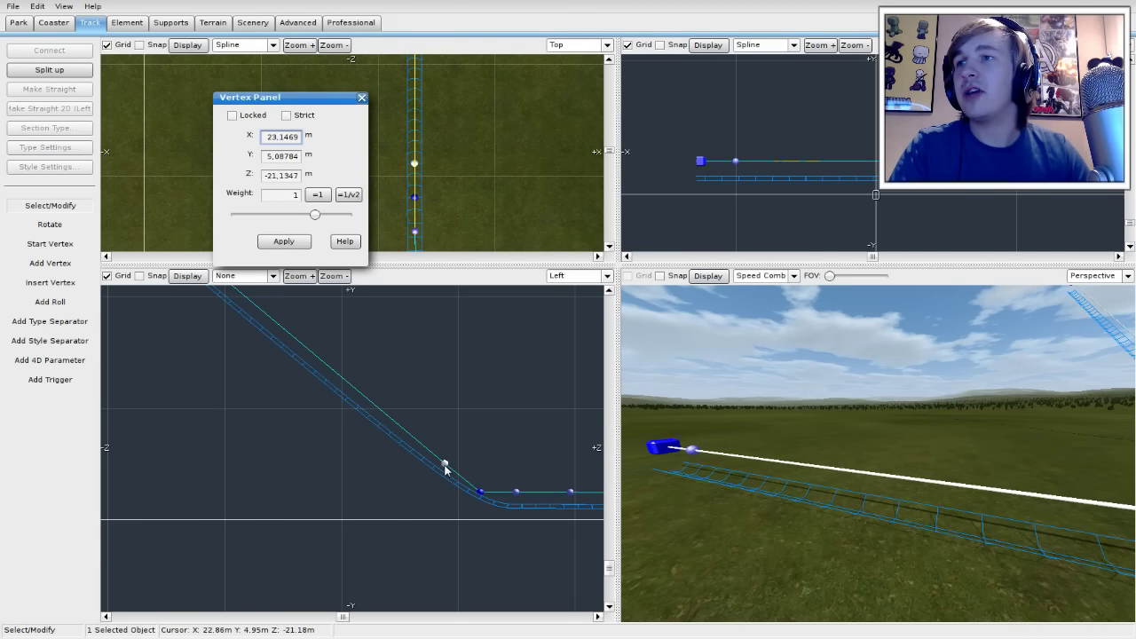
{"action": "left_click", "coordinate": [286, 115]}
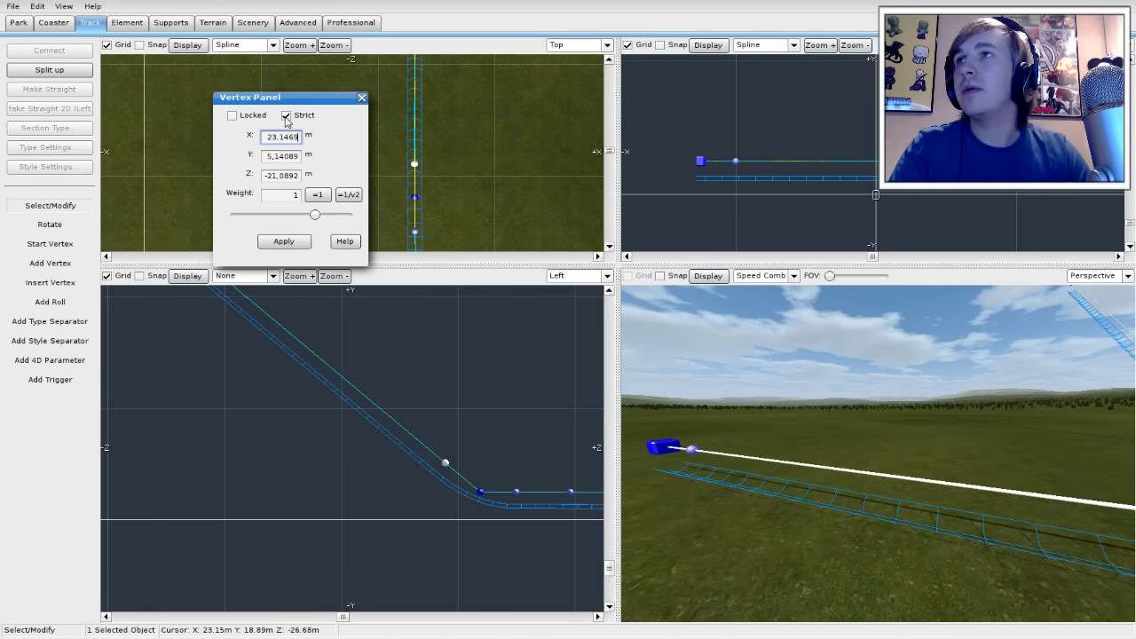
{"action": "left_click", "coordinate": [284, 241]}
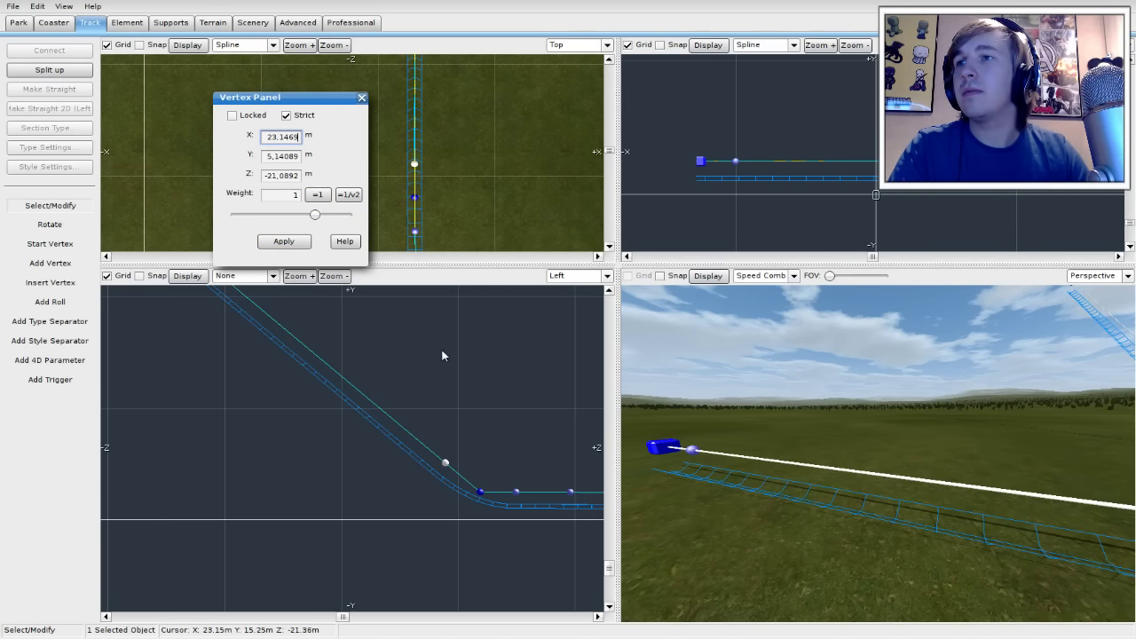
Step: Move the vertices at the foot of the climb, placing the corner vertex at about Z -17.4 m, Y 2.4 m, and close its settings
{"action": "left_click_drag", "start_coordinate": [445, 462], "coordinate": [477, 493]}
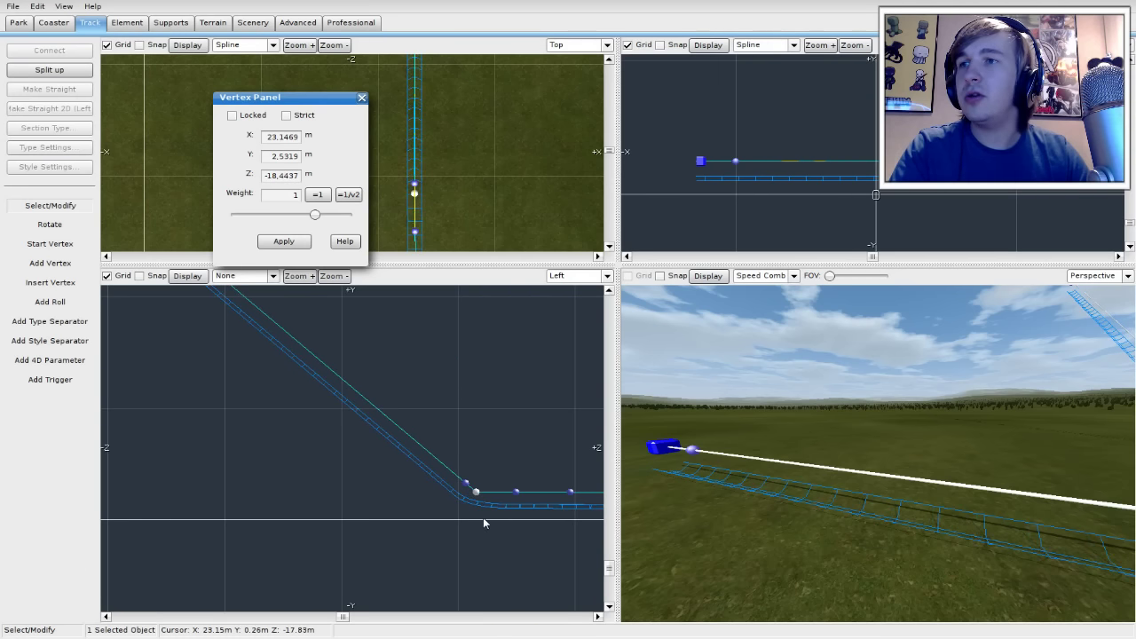
{"action": "scroll", "coordinate": [470, 519], "scroll_direction": "up", "scroll_amount": 5}
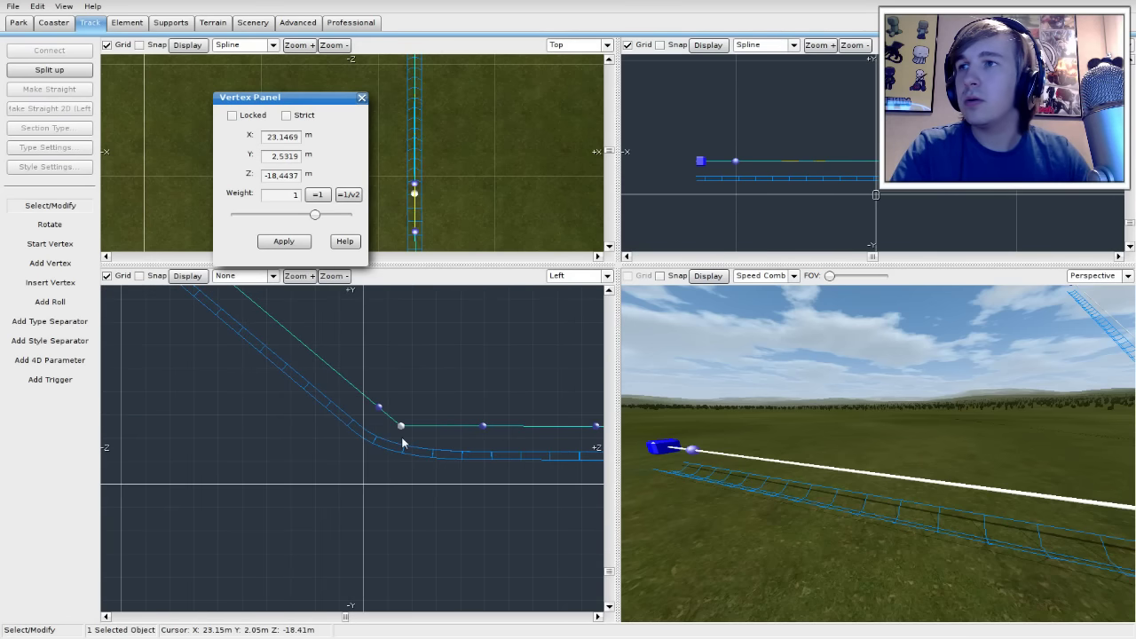
{"action": "left_click_drag", "start_coordinate": [402, 427], "coordinate": [429, 429]}
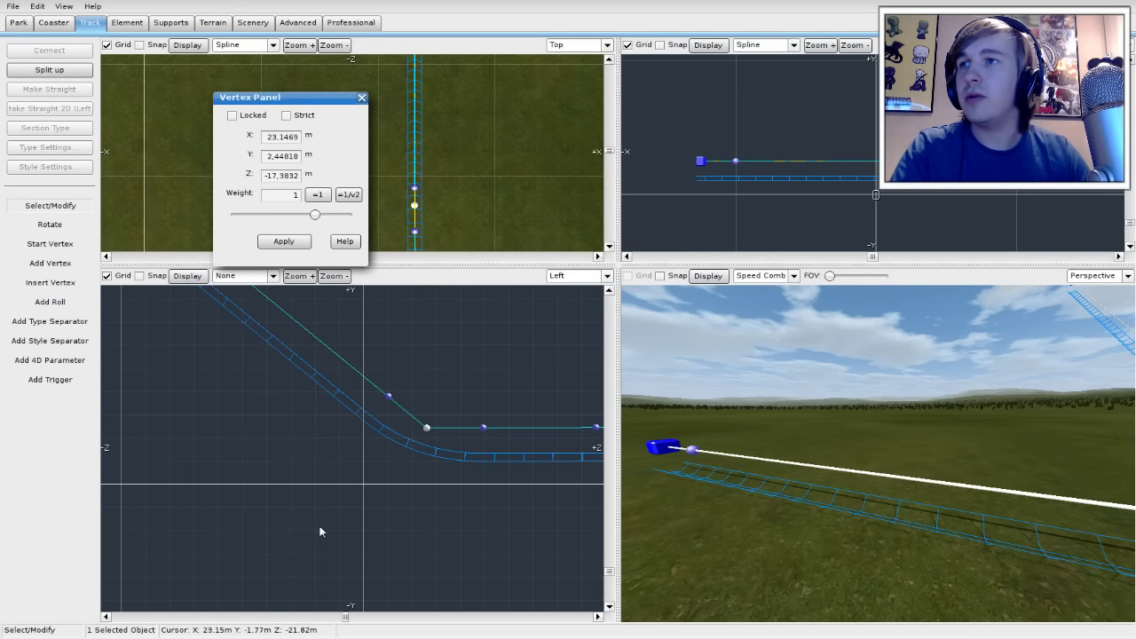
{"action": "scroll", "coordinate": [344, 471], "scroll_direction": "down", "scroll_amount": 2}
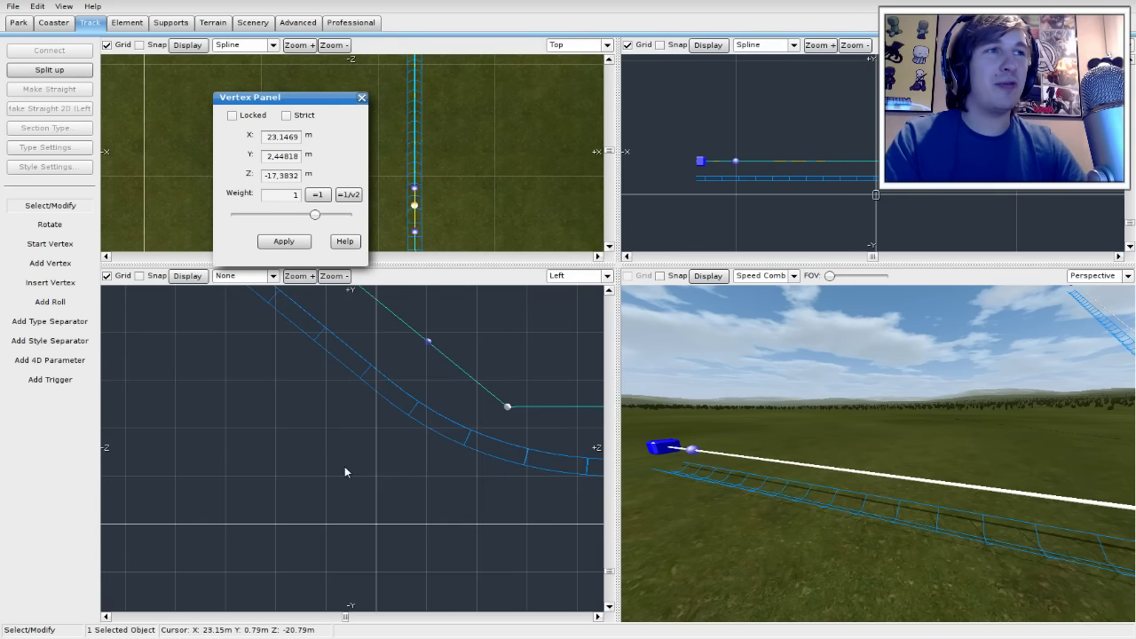
{"action": "scroll", "coordinate": [388, 471], "scroll_direction": "down", "scroll_amount": 2}
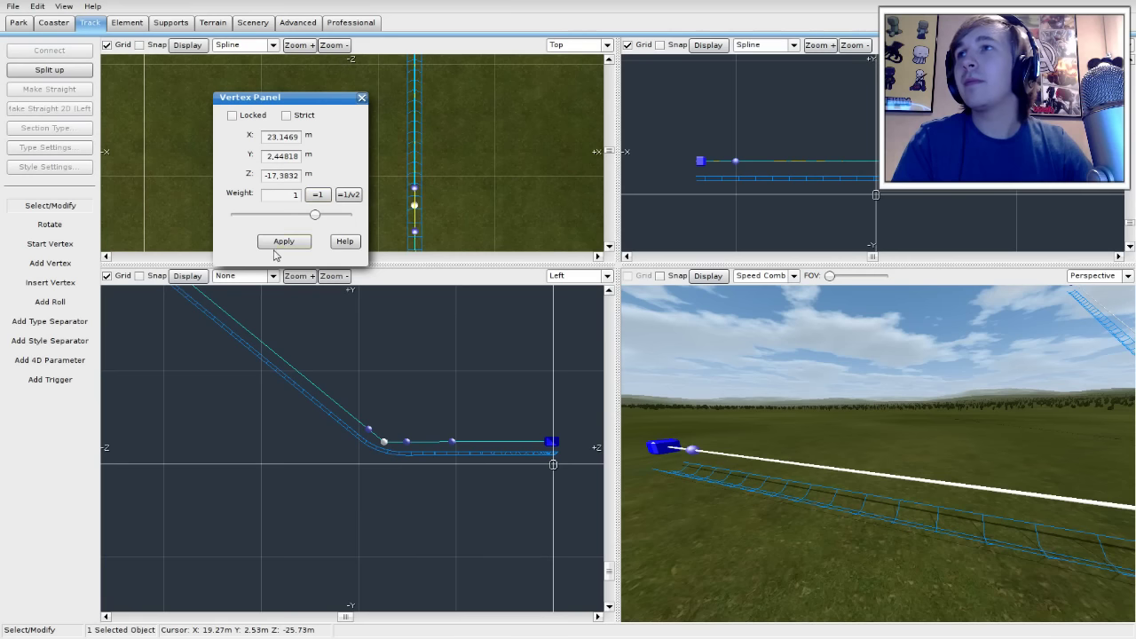
{"action": "left_click", "coordinate": [360, 99]}
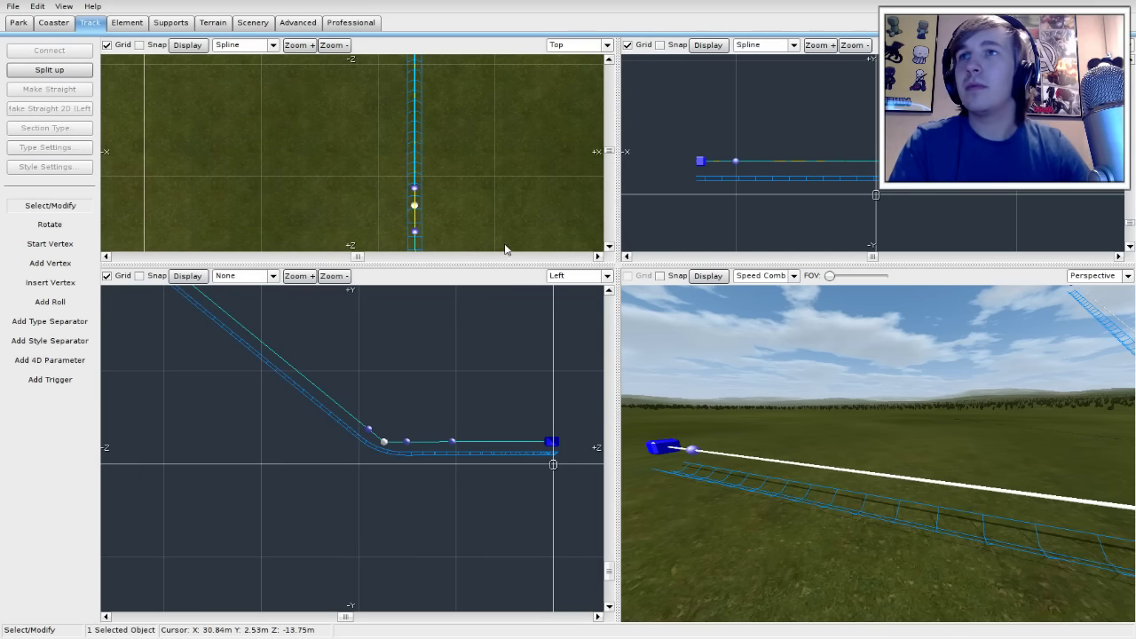
Step: Add four vertices beyond the top of the climb to round off the crest and shift the second one to about Z -58.6 m
{"action": "scroll", "coordinate": [421, 377], "scroll_direction": "down", "scroll_amount": 2}
{"action": "left_click", "coordinate": [338, 340]}
{"action": "right_click_drag", "start_coordinate": [300, 342], "coordinate": [547, 474]}
{"action": "scroll", "coordinate": [477, 401], "scroll_direction": "up", "scroll_amount": 2}
{"action": "right_click_drag", "start_coordinate": [483, 365], "coordinate": [492, 391]}
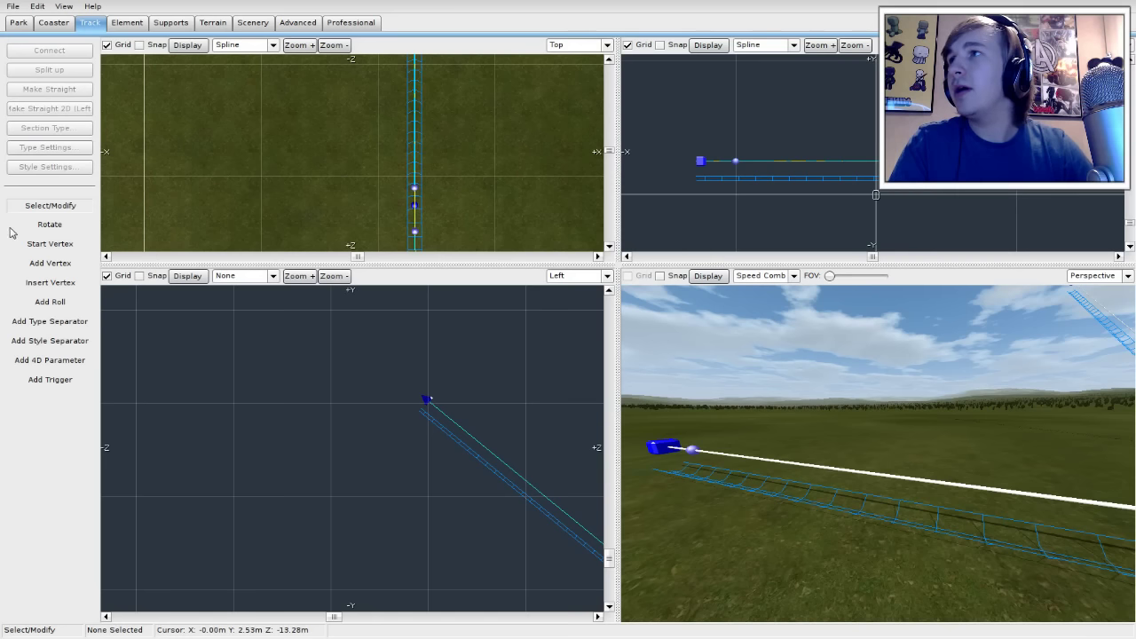
{"action": "left_click", "coordinate": [52, 264]}
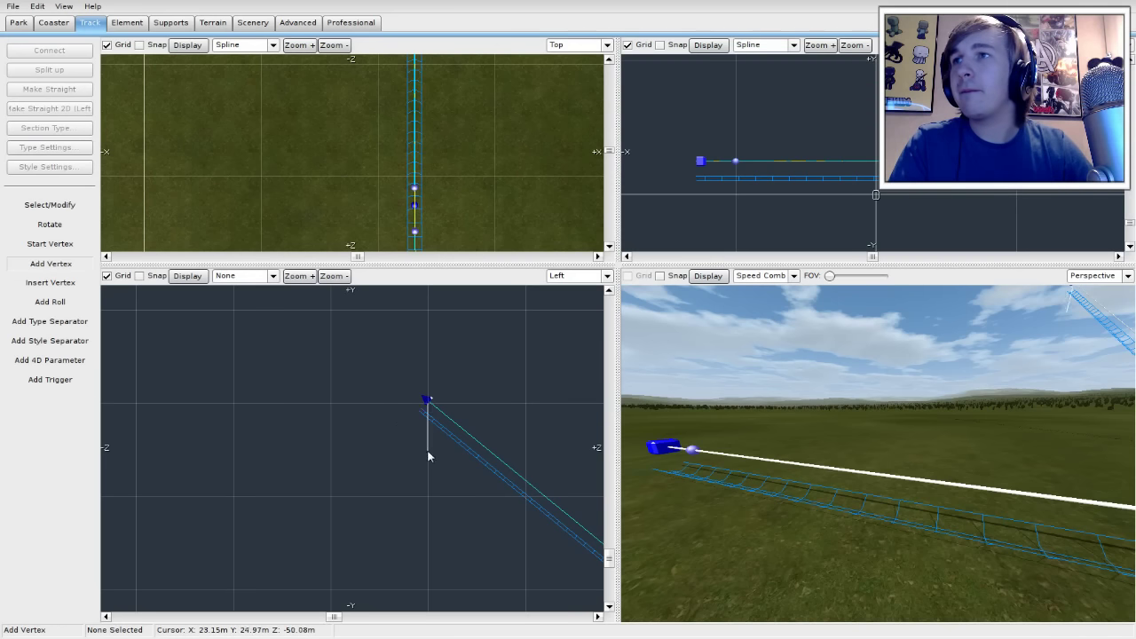
{"action": "left_click", "coordinate": [400, 386]}
{"action": "left_click", "coordinate": [368, 382]}
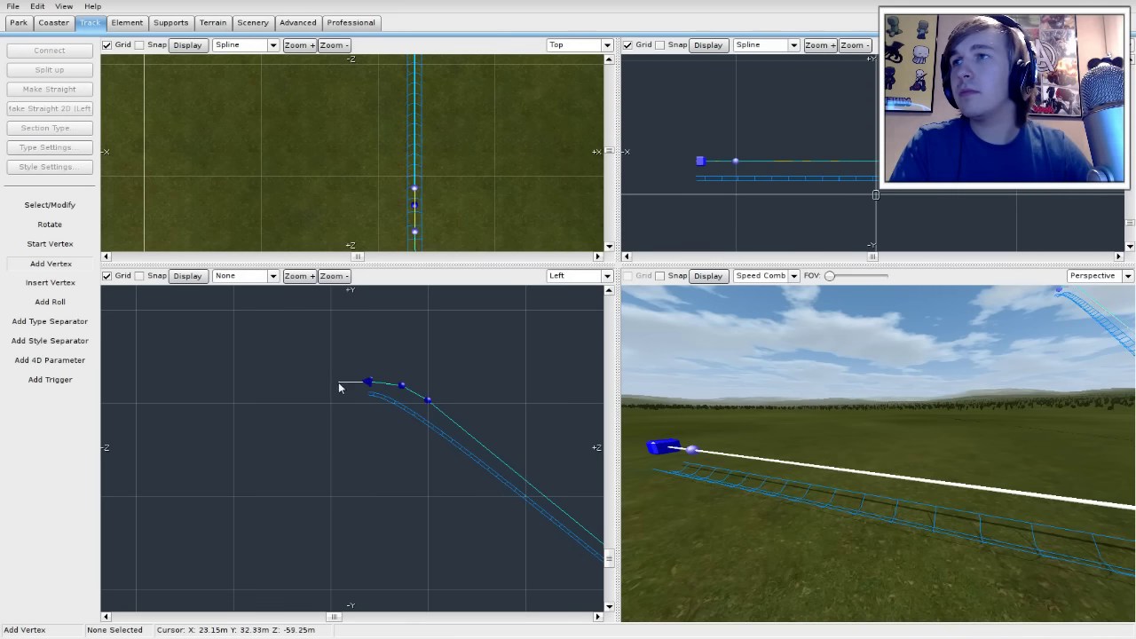
{"action": "left_click", "coordinate": [304, 392]}
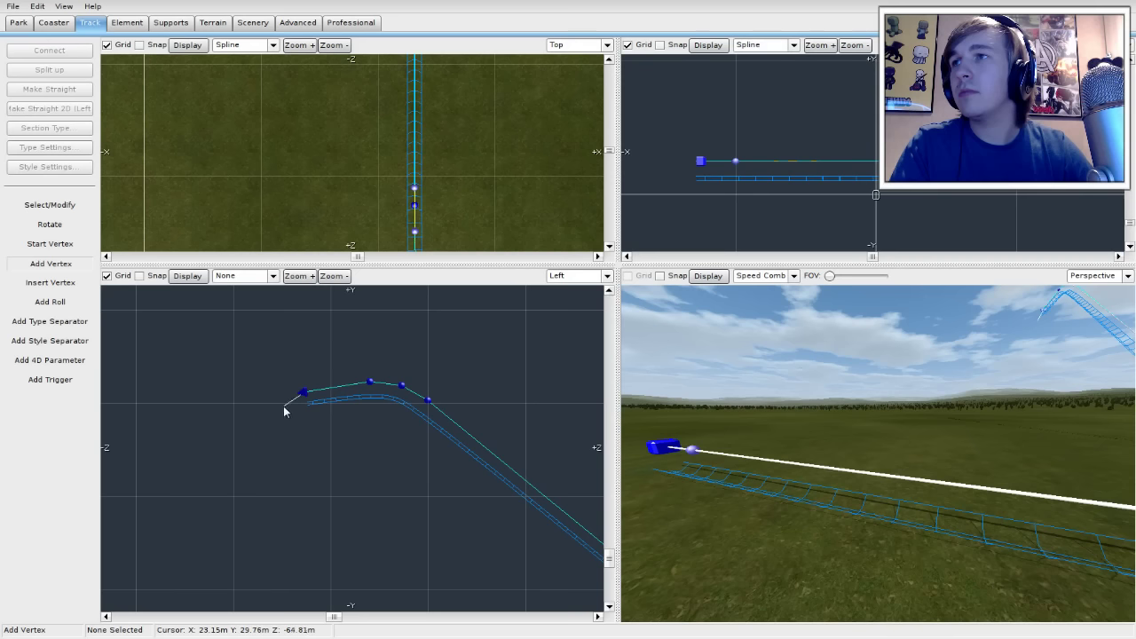
{"action": "left_click", "coordinate": [259, 413]}
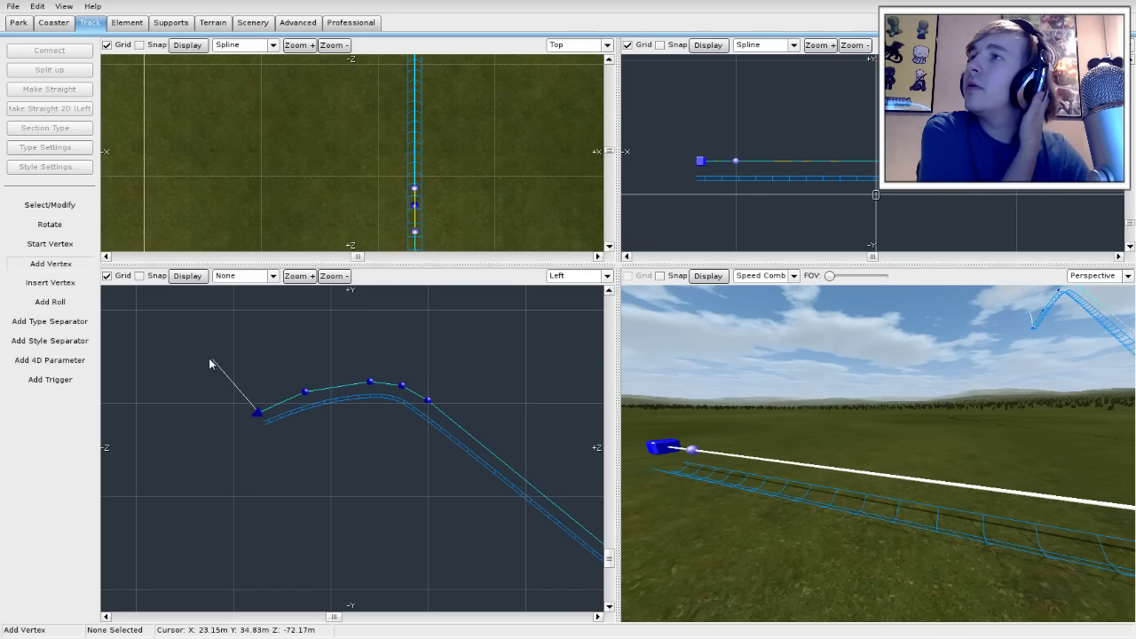
{"action": "left_click", "coordinate": [46, 205]}
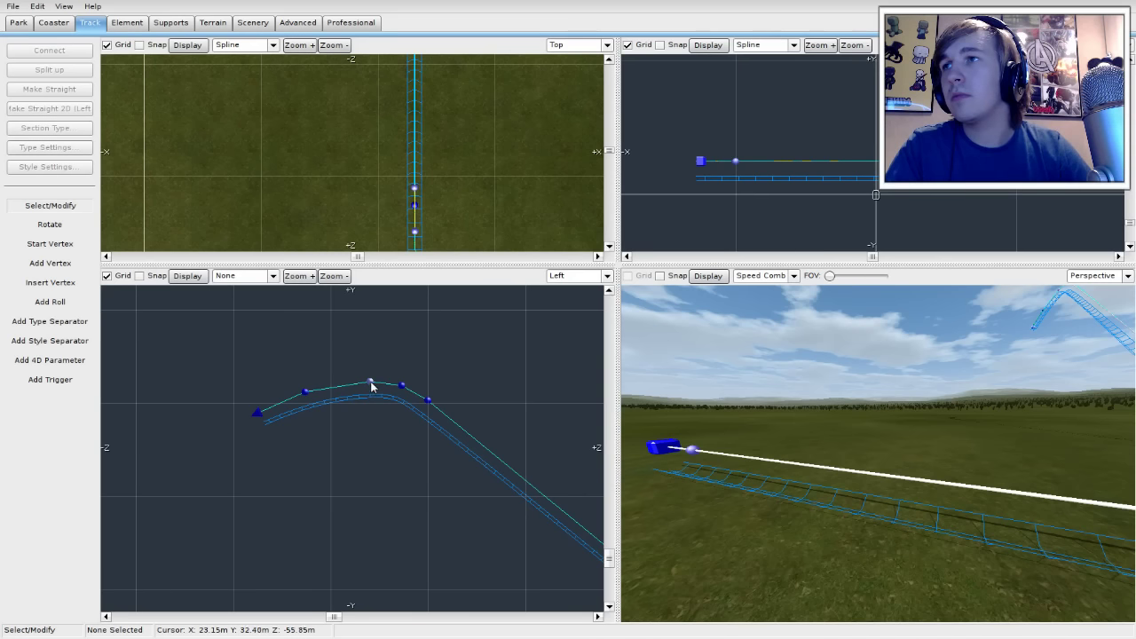
{"action": "left_click_drag", "start_coordinate": [370, 387], "coordinate": [347, 382]}
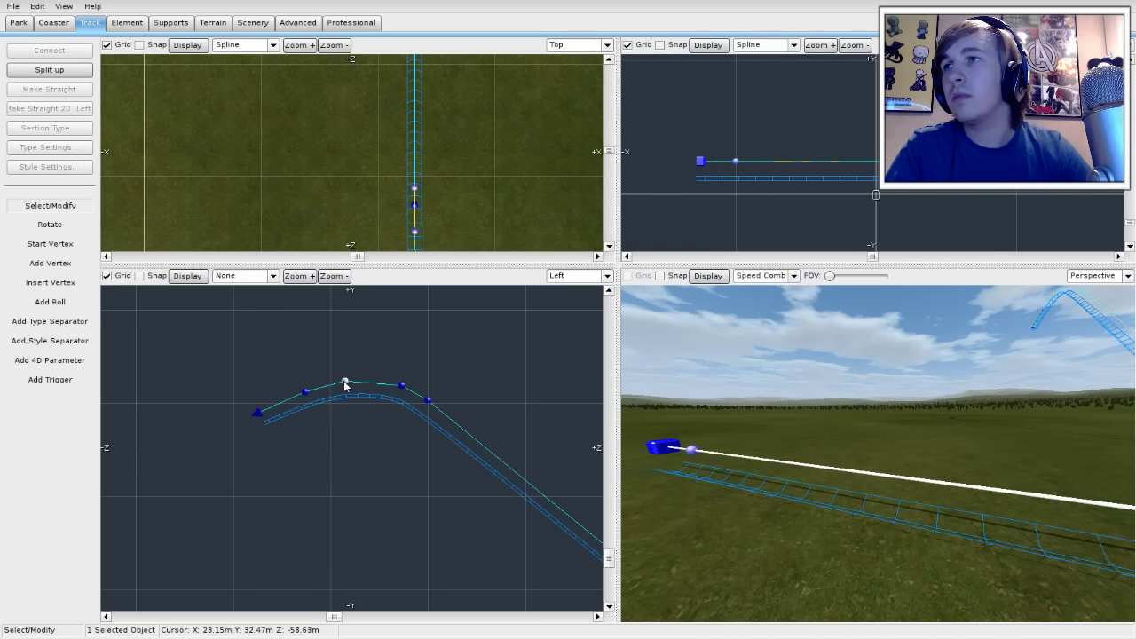
Step: Turn on Strict for the vertex at the top of the climb, at about Z -50 m, and apply it
{"action": "double_click", "coordinate": [427, 402]}
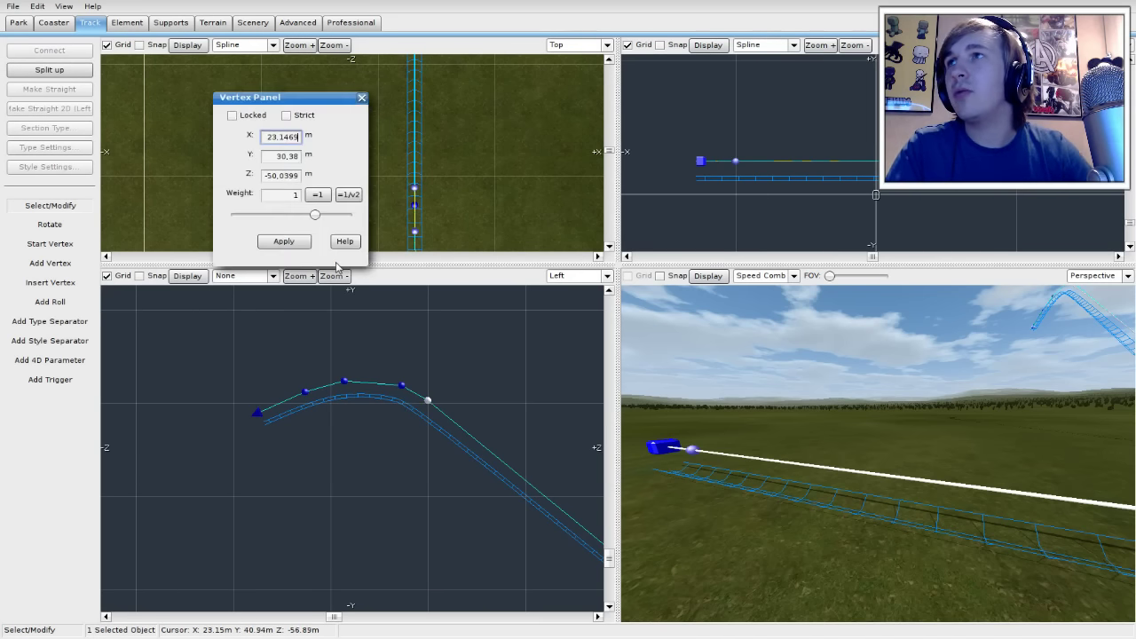
{"action": "left_click", "coordinate": [286, 115]}
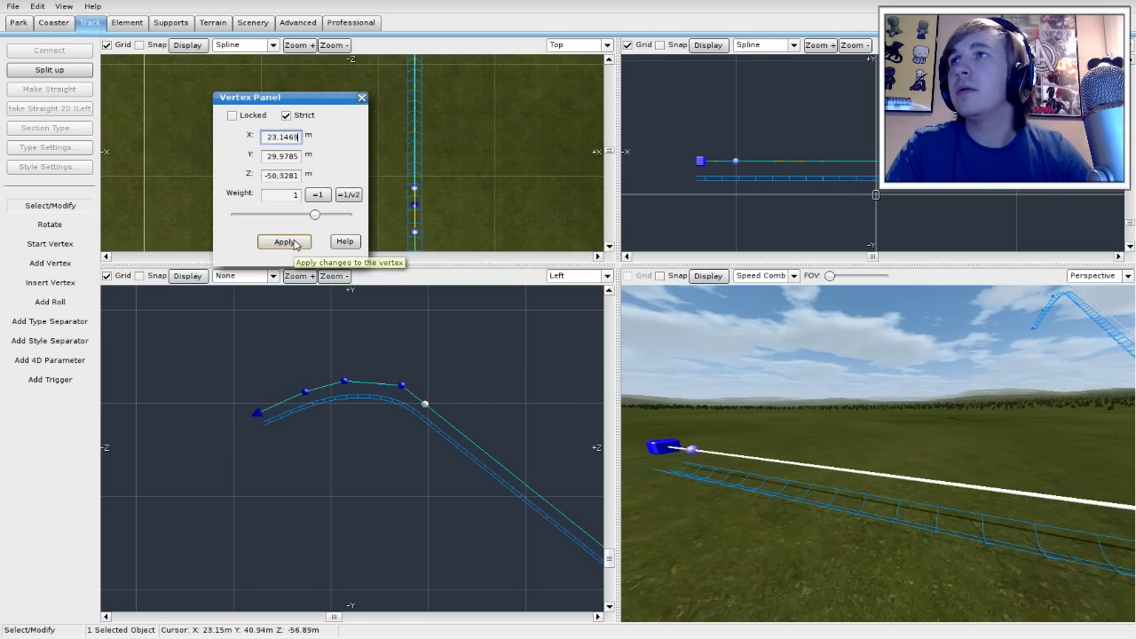
{"action": "left_click", "coordinate": [362, 98]}
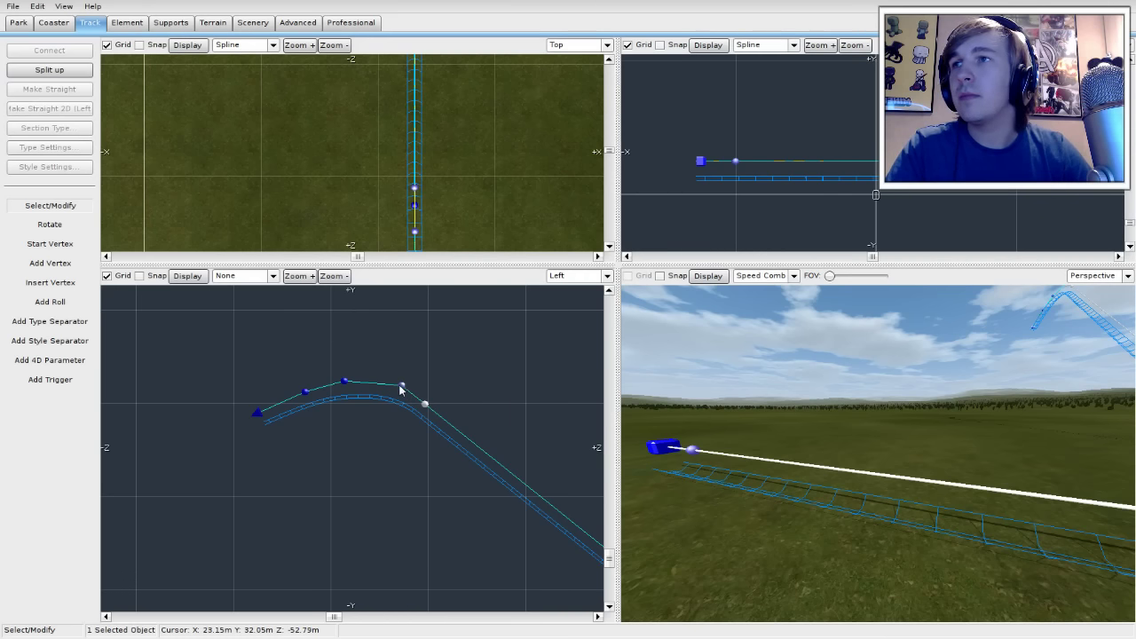
Step: Move the first crest vertex to about Z -53.5 m, Y 32.5 m, and nudge the track's end vertex slightly inward and down
{"action": "left_click_drag", "start_coordinate": [401, 380], "coordinate": [397, 383]}
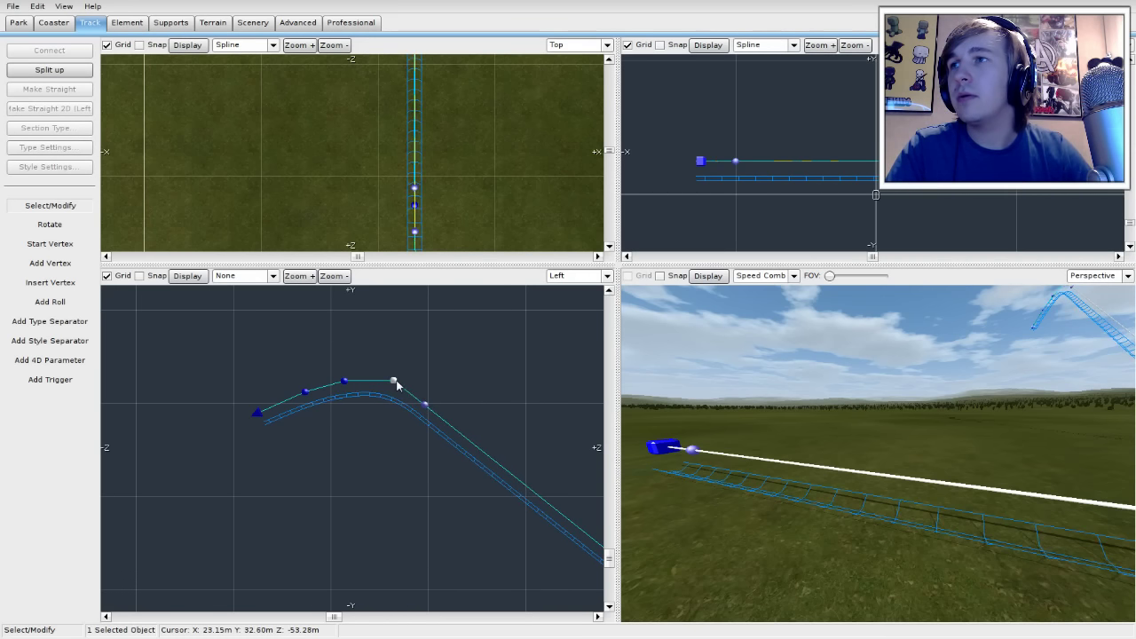
{"action": "mouse_move", "coordinate": [257, 413]}
{"action": "left_mouse_down"}
{"action": "mouse_move", "coordinate": [254, 403]}
{"action": "mouse_move", "coordinate": [262, 417]}
{"action": "left_mouse_up"}
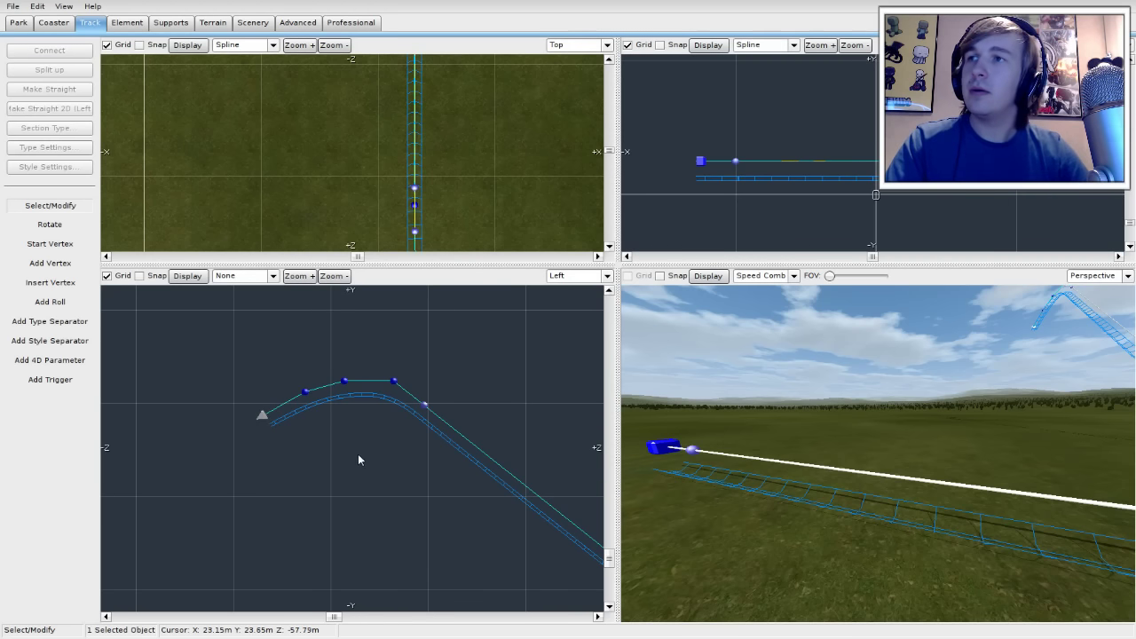
{"action": "left_click", "coordinate": [321, 436]}
Step: Raise the two middle crest vertices to about Y 32 m and Y 33 m to smooth the hilltop, and clear the selection
{"action": "scroll", "coordinate": [311, 436], "scroll_direction": "up", "scroll_amount": 3}
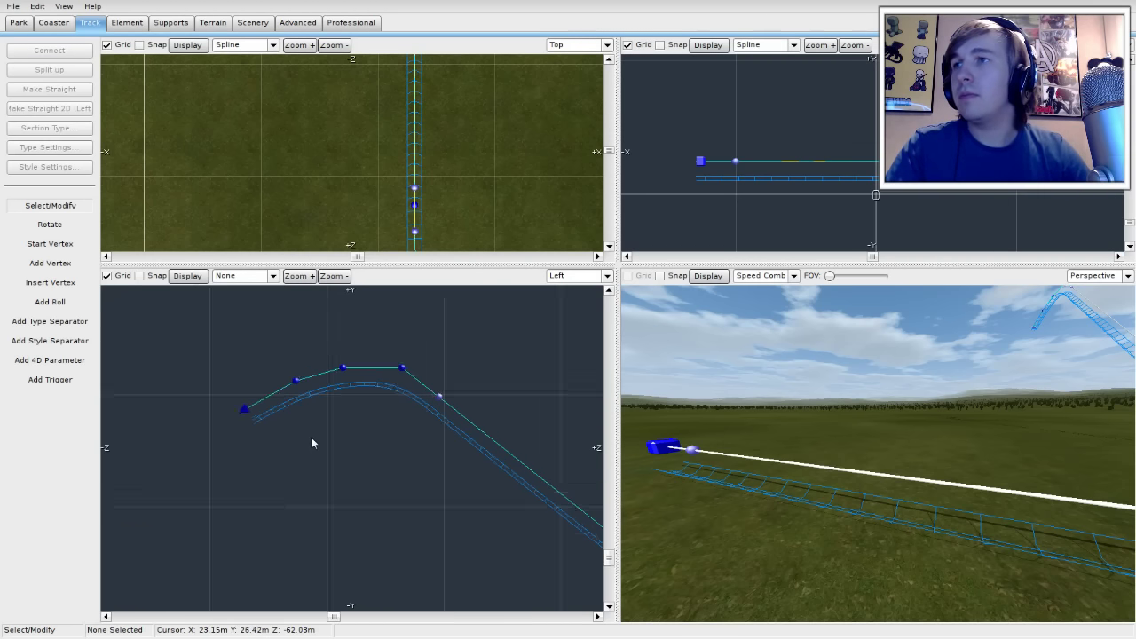
{"action": "right_click_drag", "start_coordinate": [308, 403], "coordinate": [381, 456]}
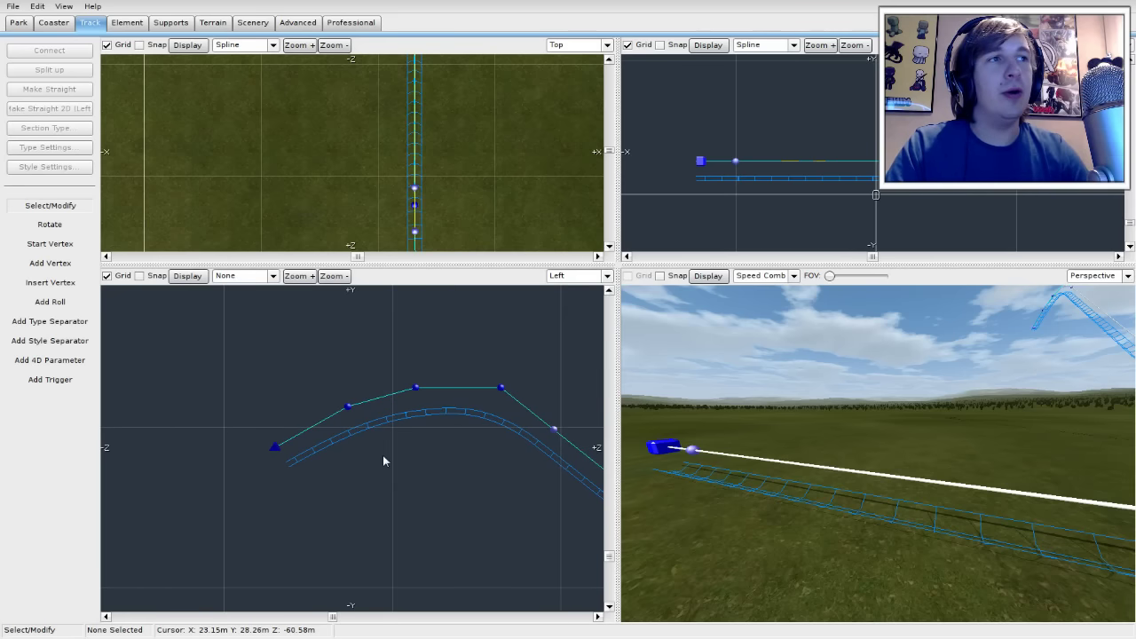
{"action": "scroll", "coordinate": [382, 456], "scroll_direction": "up", "scroll_amount": 1}
{"action": "scroll", "coordinate": [568, 454], "scroll_direction": "down", "scroll_amount": 1}
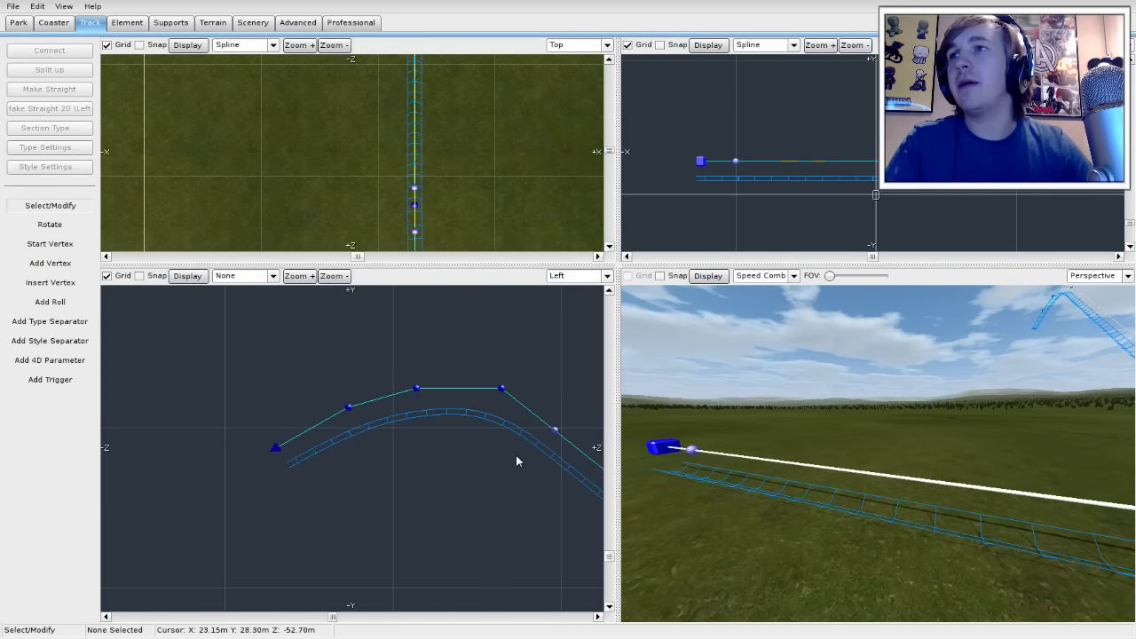
{"action": "left_click_drag", "start_coordinate": [348, 409], "coordinate": [348, 401]}
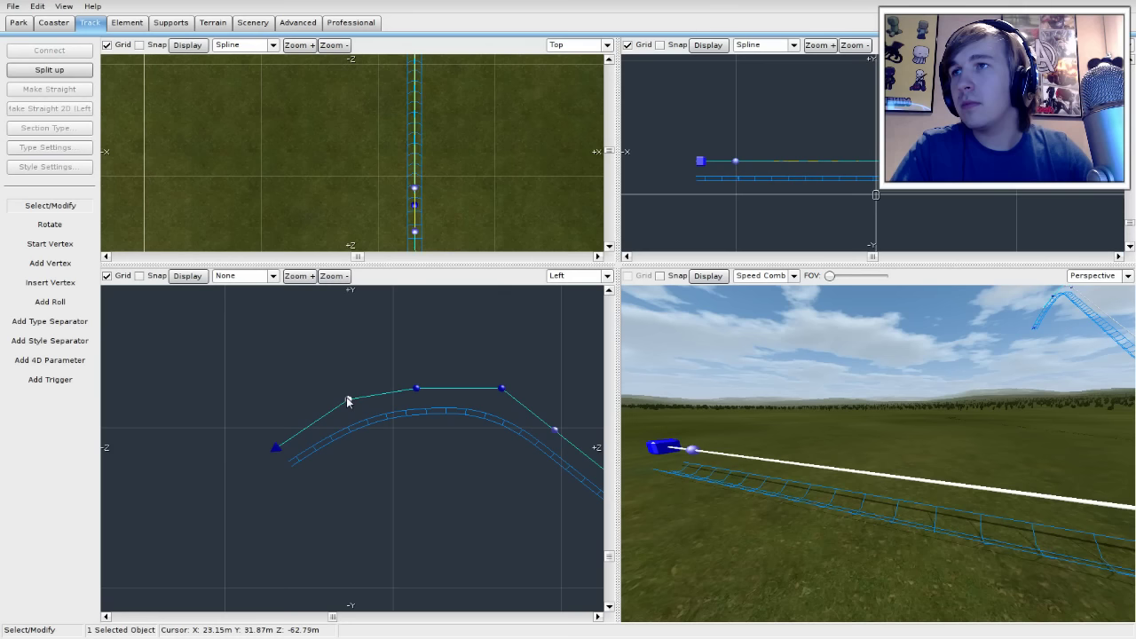
{"action": "left_click_drag", "start_coordinate": [418, 388], "coordinate": [419, 379]}
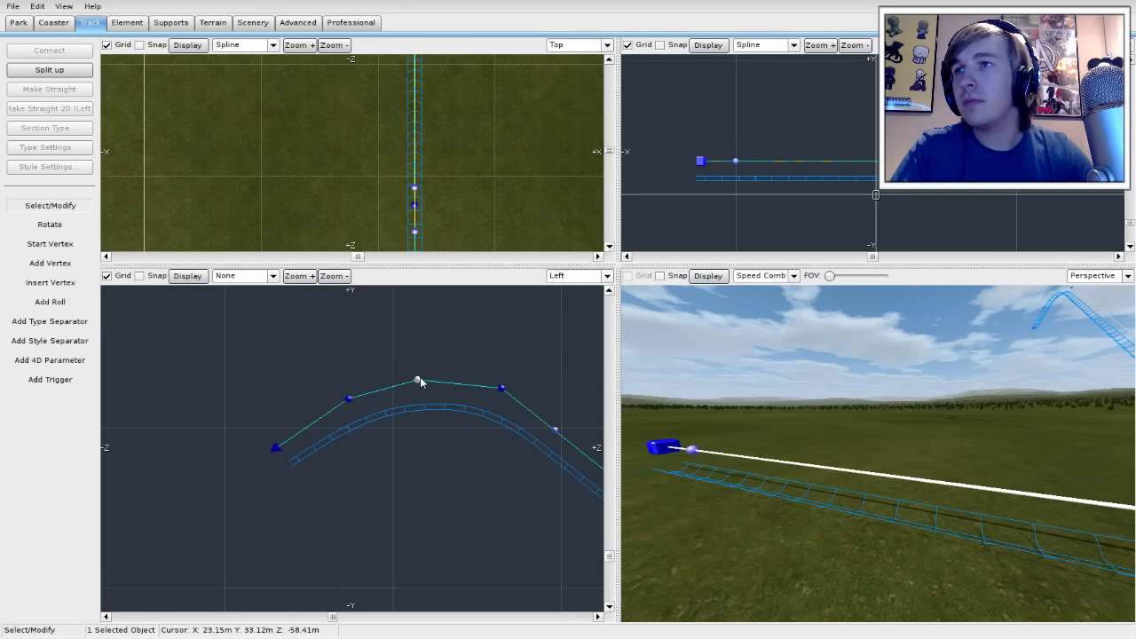
{"action": "right_click_drag", "start_coordinate": [436, 521], "coordinate": [430, 526]}
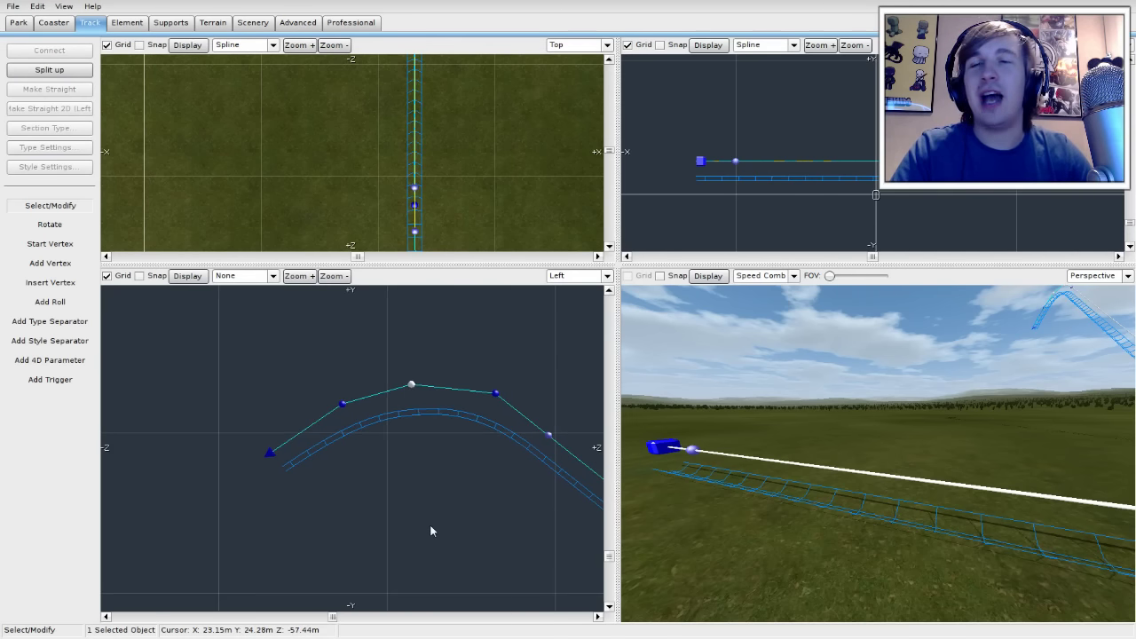
{"action": "right_click", "coordinate": [429, 525]}
{"action": "left_click", "coordinate": [351, 464]}
{"action": "scroll", "coordinate": [427, 492], "scroll_direction": "down", "scroll_amount": 1}
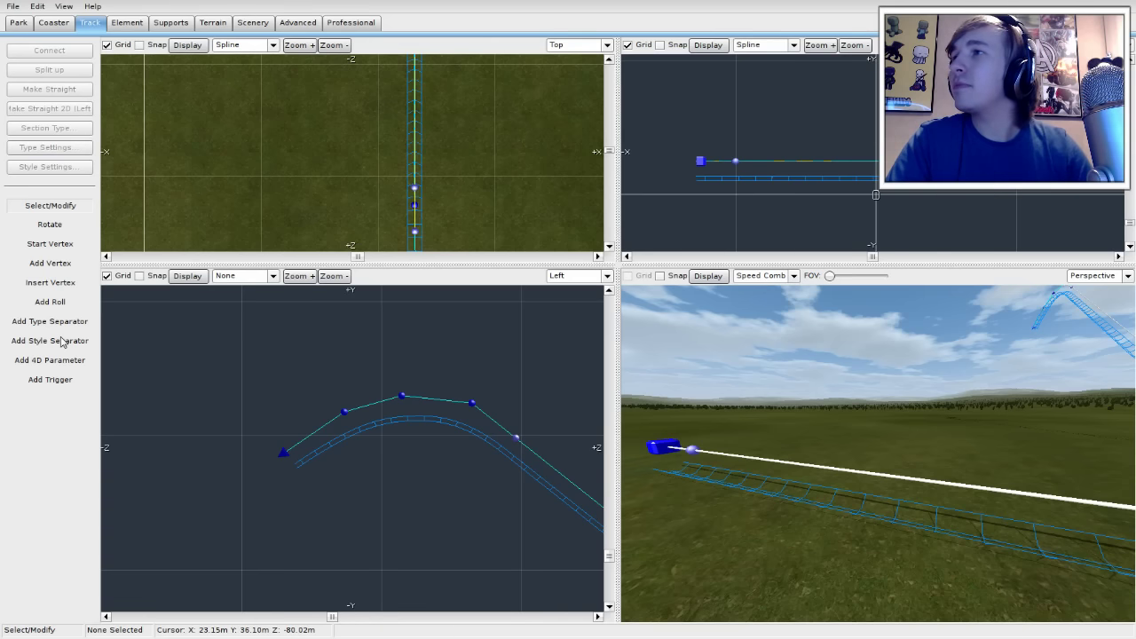
Step: Place two type separators on the starting straight, at about X -9 m and X 9 m, and leave separator adding
{"action": "right_click_drag", "start_coordinate": [436, 519], "coordinate": [201, 419]}
{"action": "right_click_drag", "start_coordinate": [378, 535], "coordinate": [69, 342]}
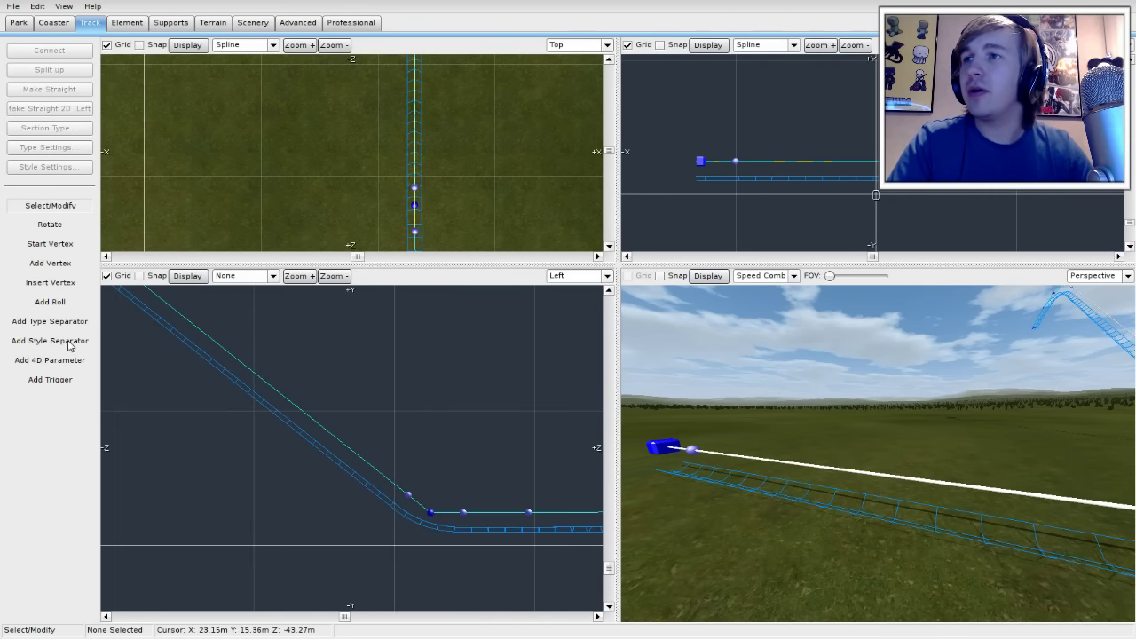
{"action": "right_click_drag", "start_coordinate": [505, 458], "coordinate": [370, 418]}
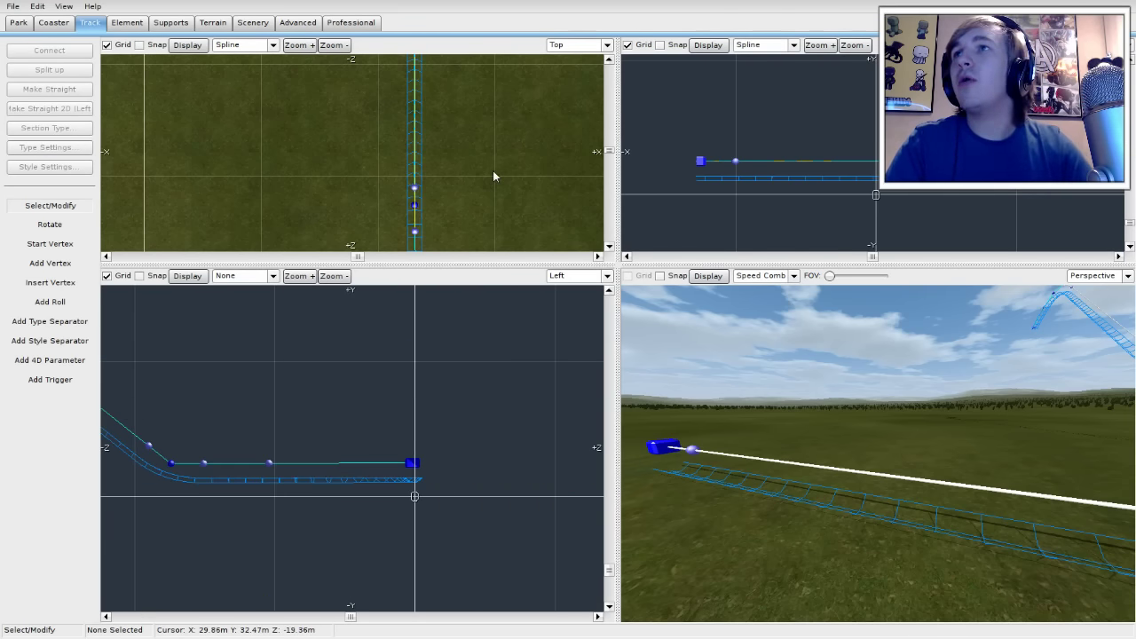
{"action": "scroll", "coordinate": [493, 176], "scroll_direction": "down", "scroll_amount": 3}
{"action": "left_click_drag", "start_coordinate": [441, 260], "coordinate": [441, 387]}
{"action": "right_click_drag", "start_coordinate": [459, 177], "coordinate": [583, 172]}
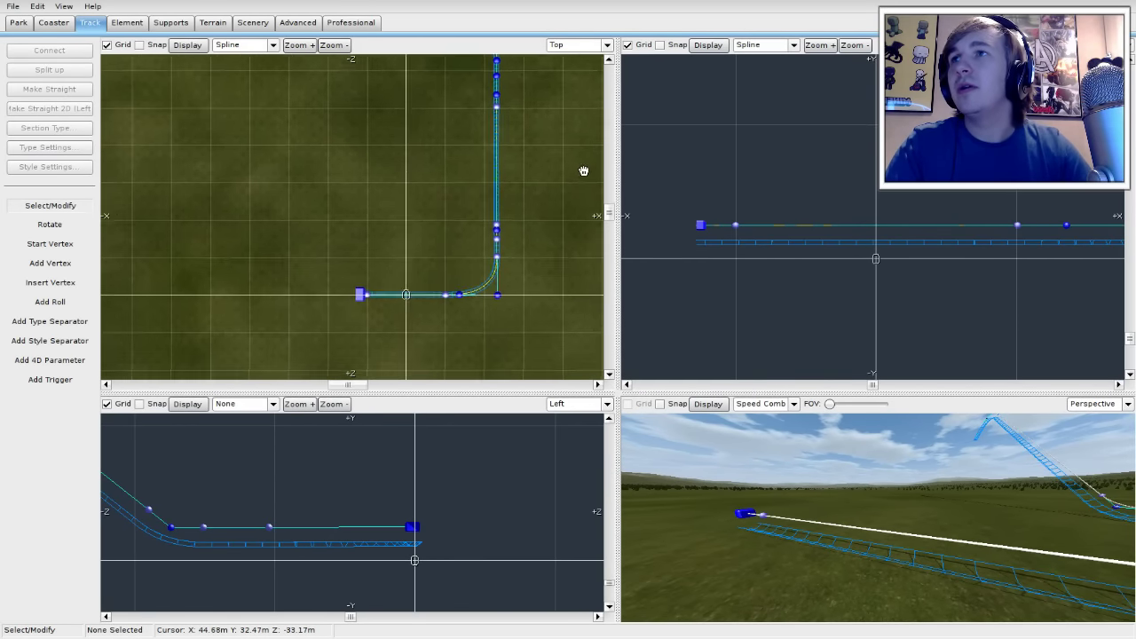
{"action": "scroll", "coordinate": [482, 243], "scroll_direction": "up", "scroll_amount": 3}
{"action": "right_click_drag", "start_coordinate": [482, 243], "coordinate": [407, 169]}
{"action": "scroll", "coordinate": [391, 217], "scroll_direction": "up", "scroll_amount": 2}
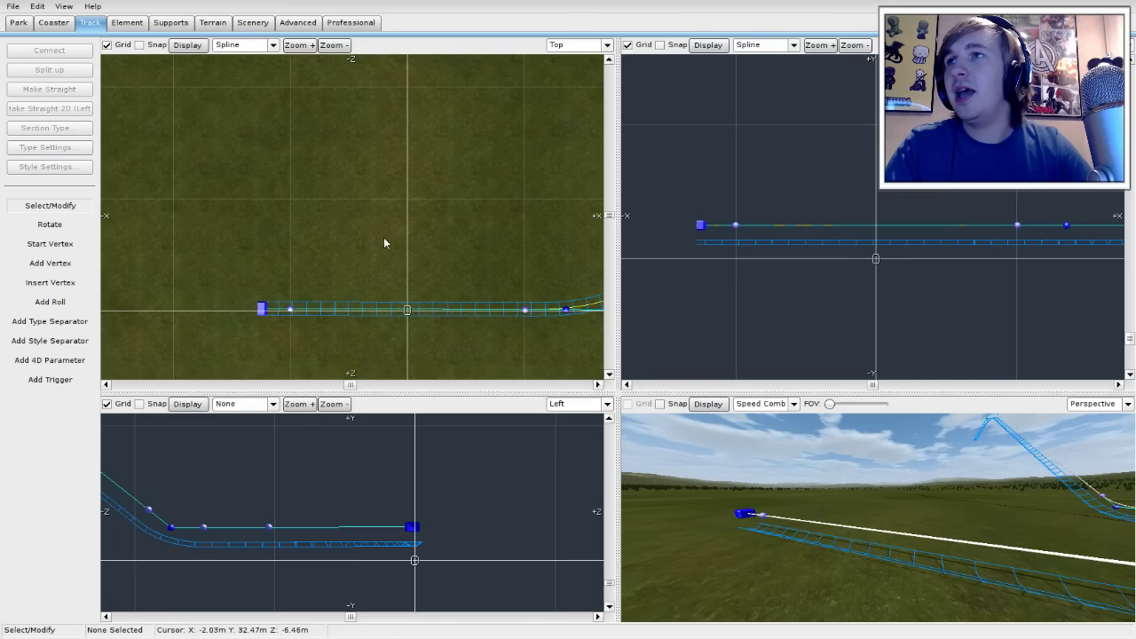
{"action": "right_click_drag", "start_coordinate": [385, 243], "coordinate": [367, 176]}
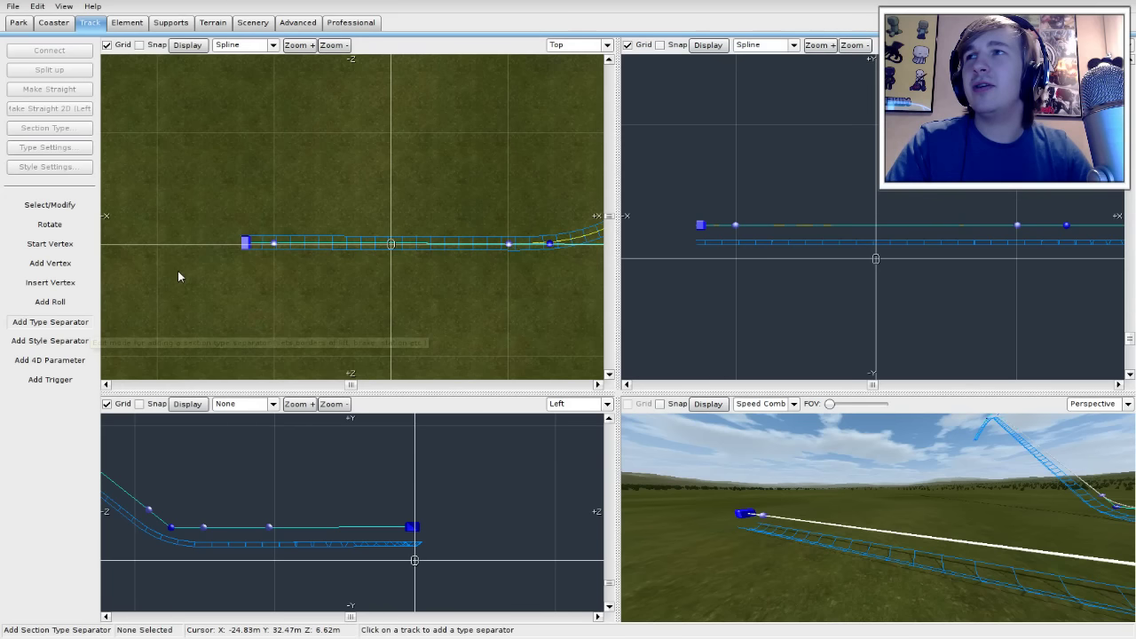
{"action": "left_click", "coordinate": [286, 244]}
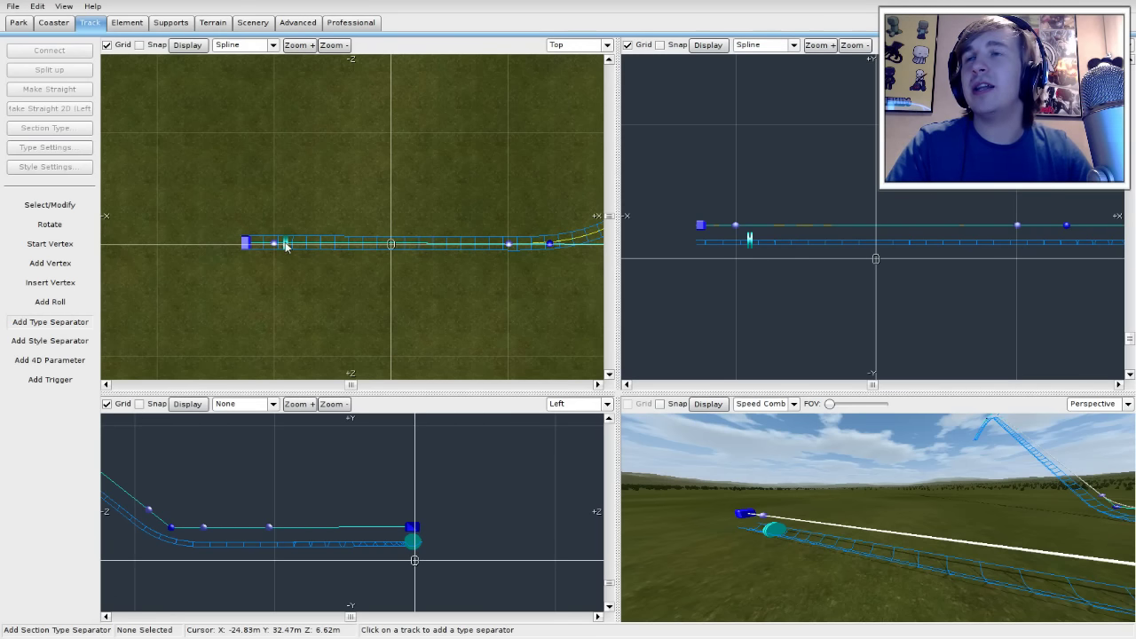
{"action": "left_click", "coordinate": [492, 245]}
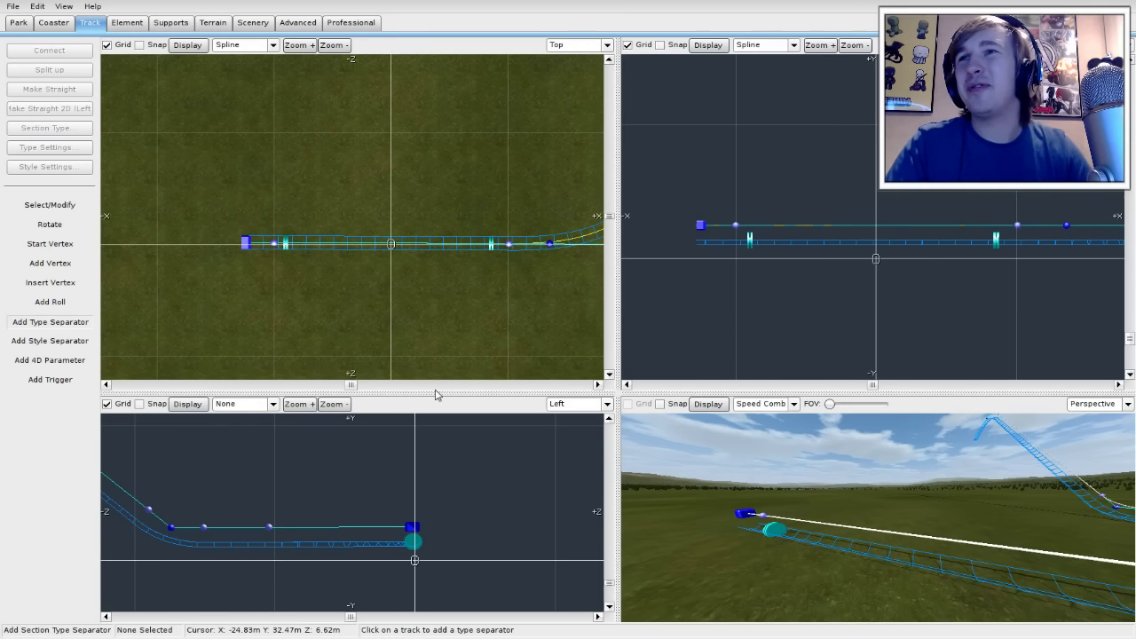
{"action": "left_click", "coordinate": [24, 209]}
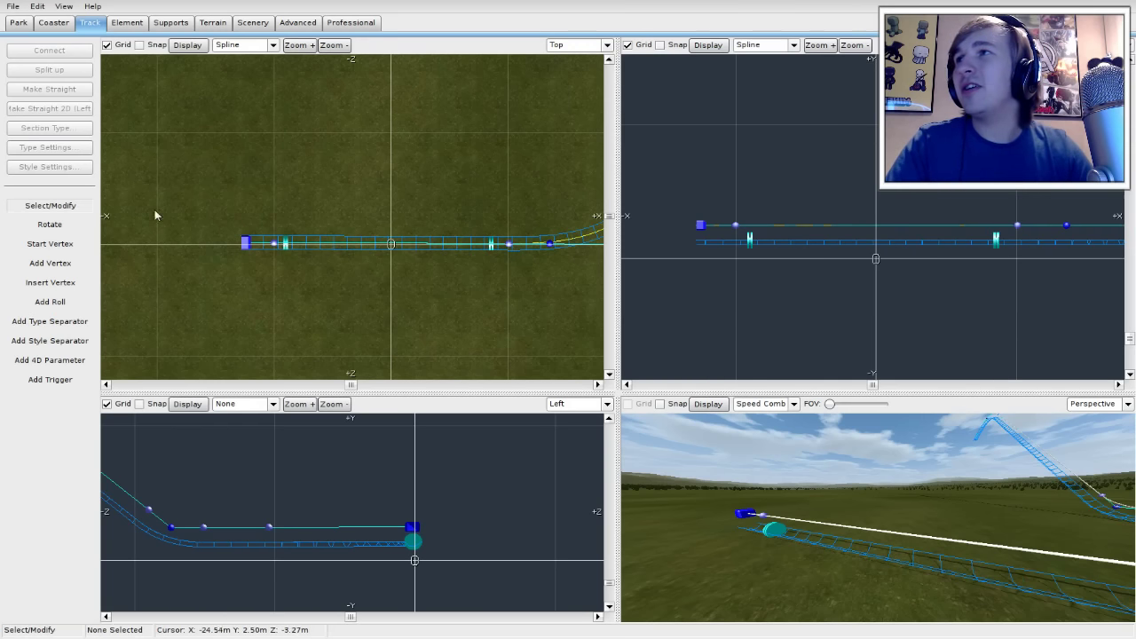
Step: Set the straight track section between the two type separators to Station
{"action": "left_click", "coordinate": [364, 245]}
{"action": "double_click", "coordinate": [357, 243]}
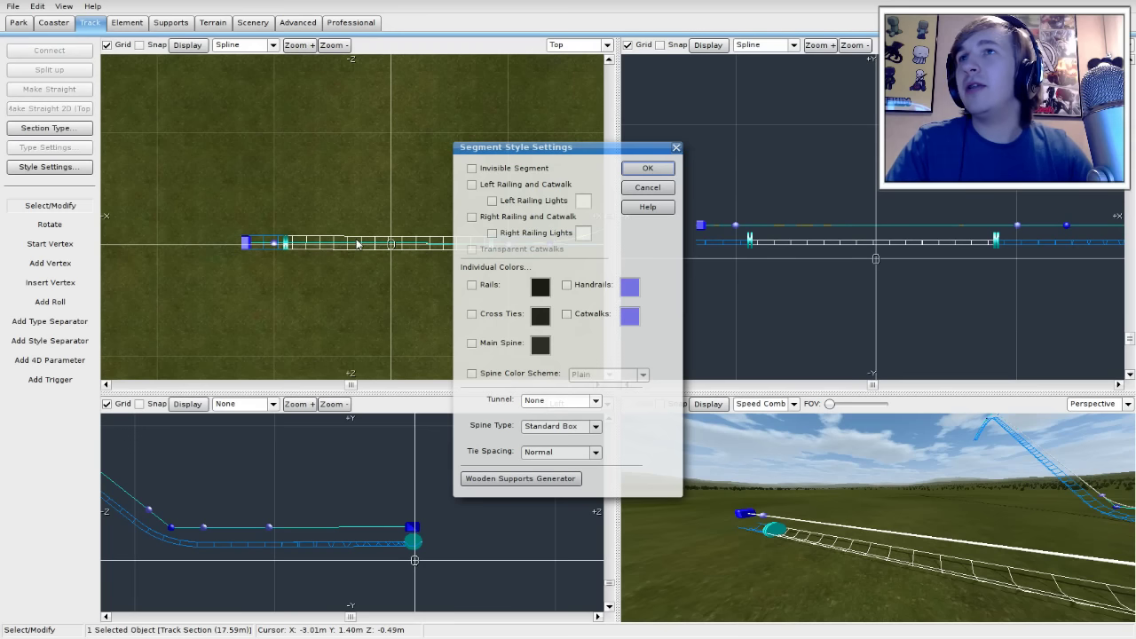
{"action": "left_click", "coordinate": [642, 169]}
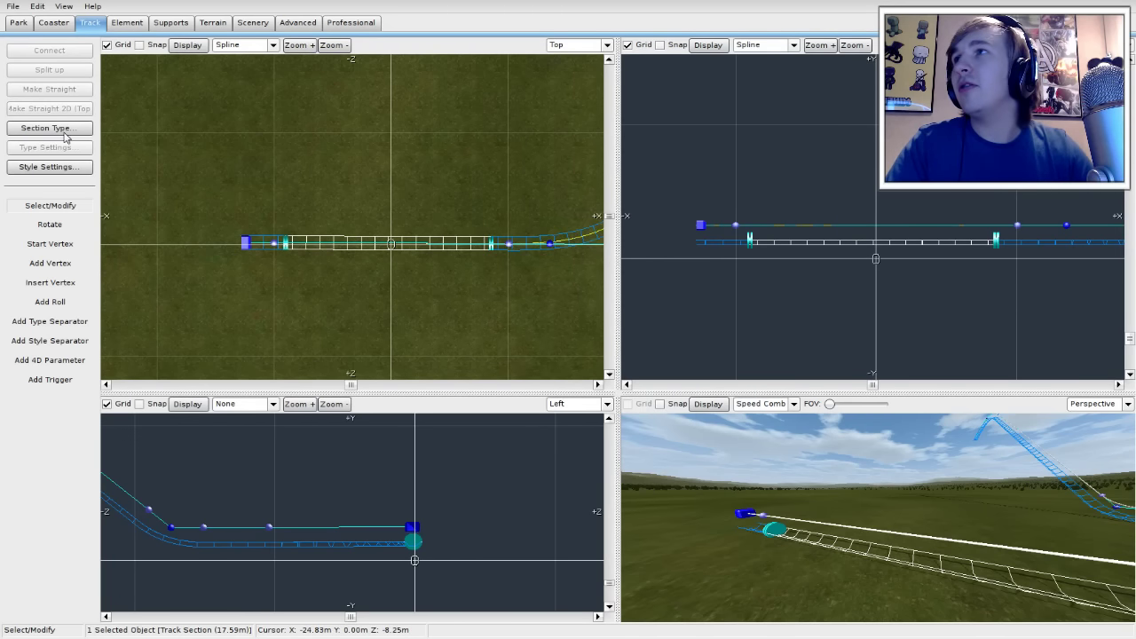
{"action": "left_click", "coordinate": [65, 130]}
{"action": "left_click", "coordinate": [87, 150]}
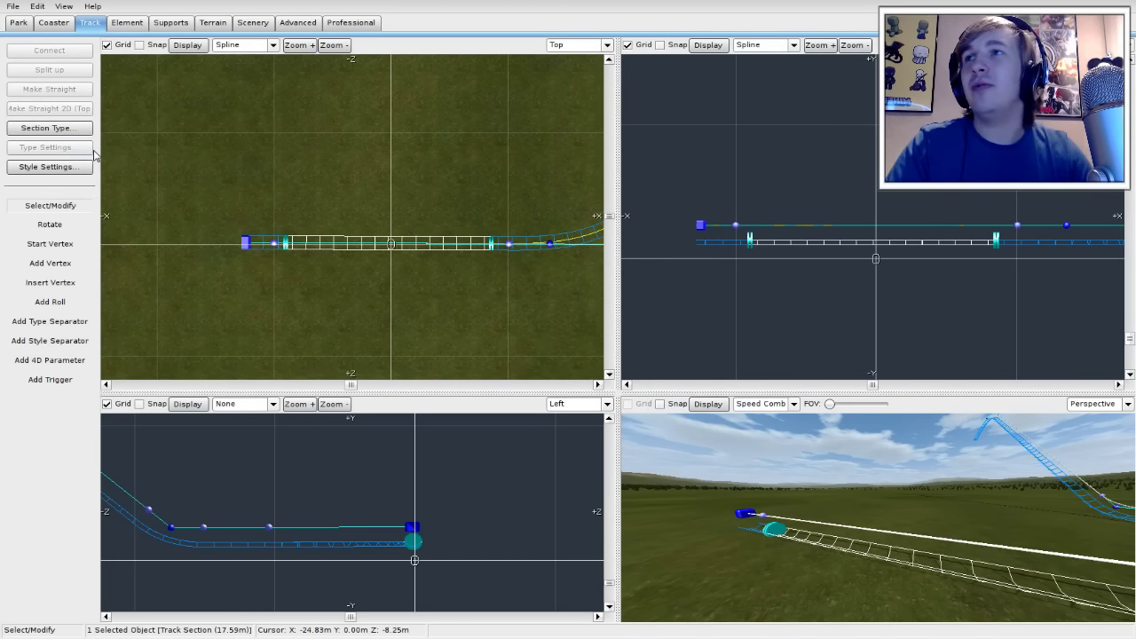
Step: Move the station's two type separators inward to about X -8 m and X 8 m
{"action": "left_click", "coordinate": [491, 246]}
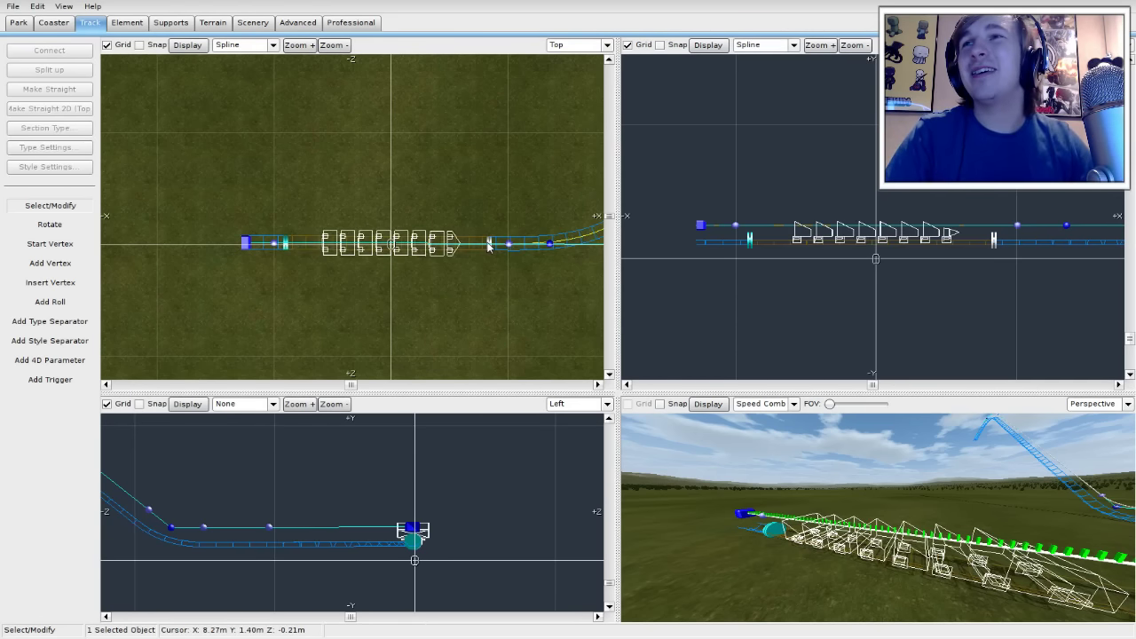
{"action": "left_click_drag", "start_coordinate": [289, 245], "coordinate": [300, 245]}
{"action": "left_click_drag", "start_coordinate": [491, 245], "coordinate": [487, 244]}
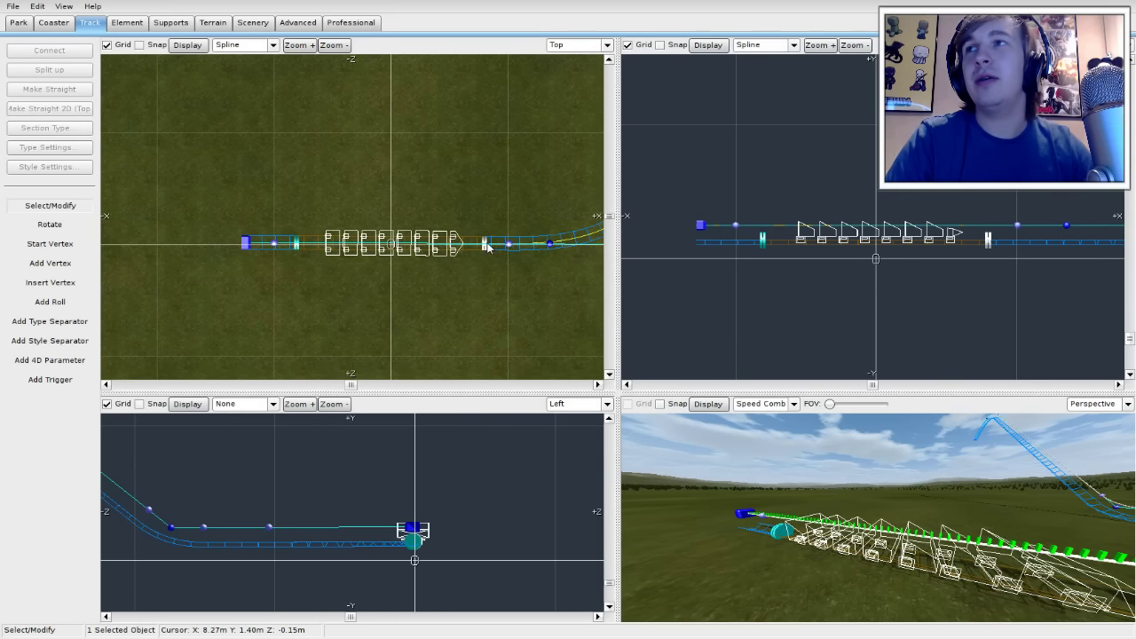
Step: Place a type separator after the turn, at the foot of the climb, at about Z -16 m
{"action": "right_click_drag", "start_coordinate": [484, 306], "coordinate": [398, 289]}
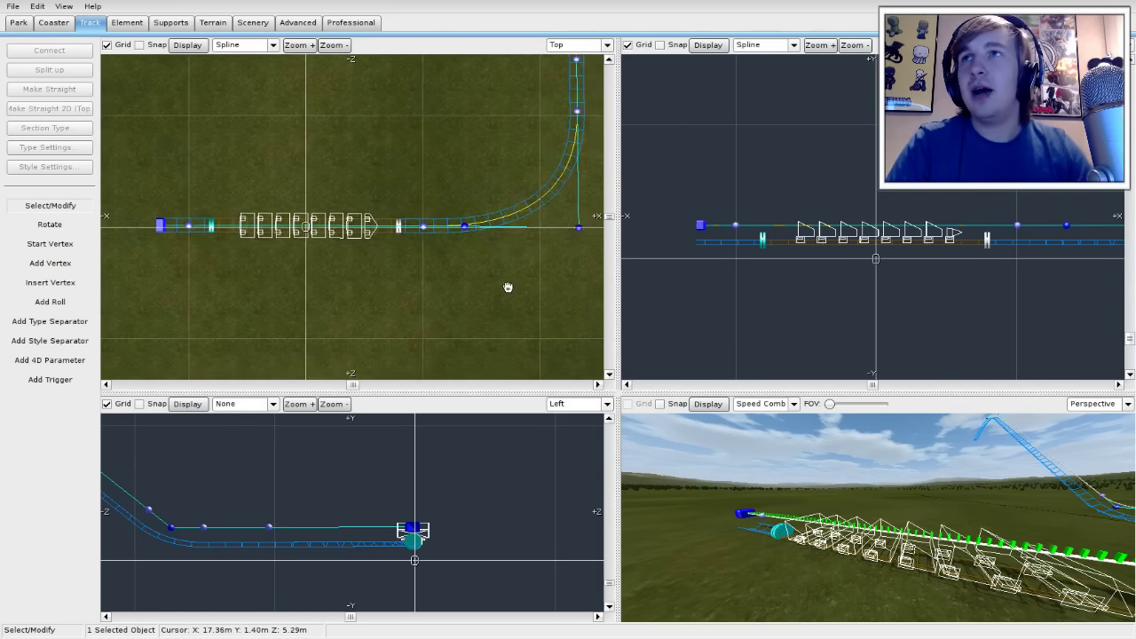
{"action": "right_click_drag", "start_coordinate": [508, 288], "coordinate": [423, 328]}
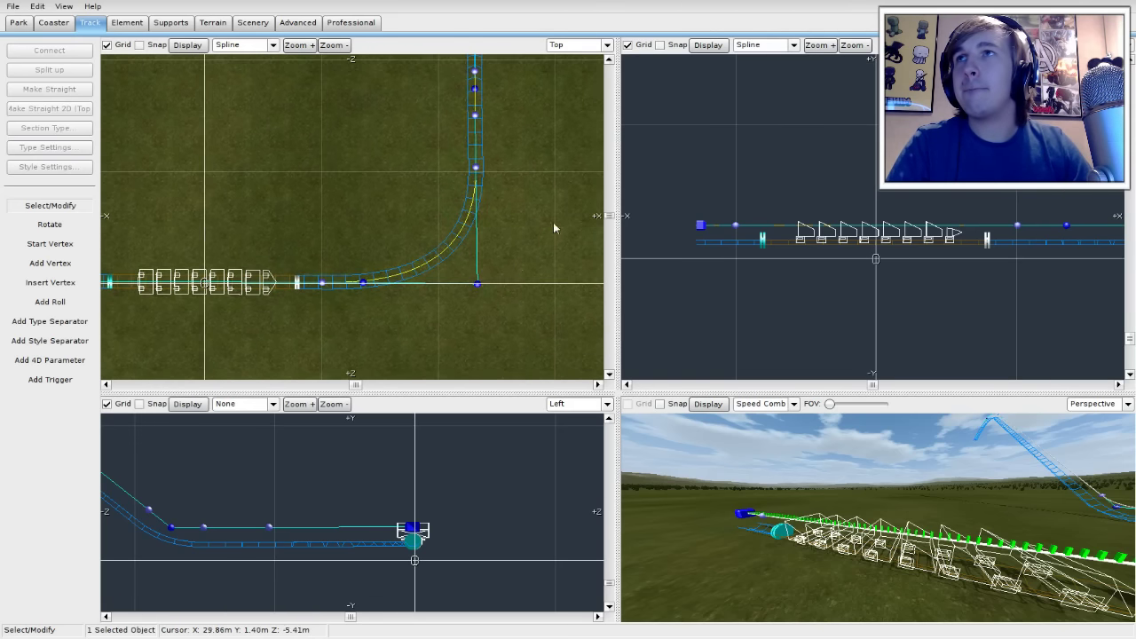
{"action": "right_click_drag", "start_coordinate": [553, 228], "coordinate": [515, 262]}
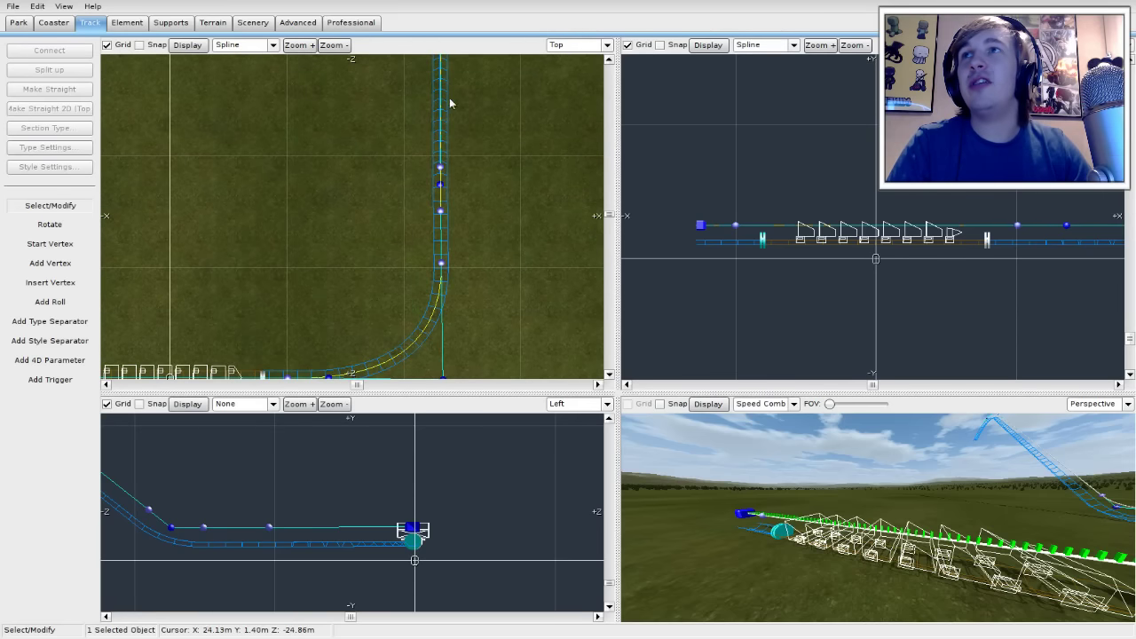
{"action": "right_click_drag", "start_coordinate": [449, 98], "coordinate": [484, 236]}
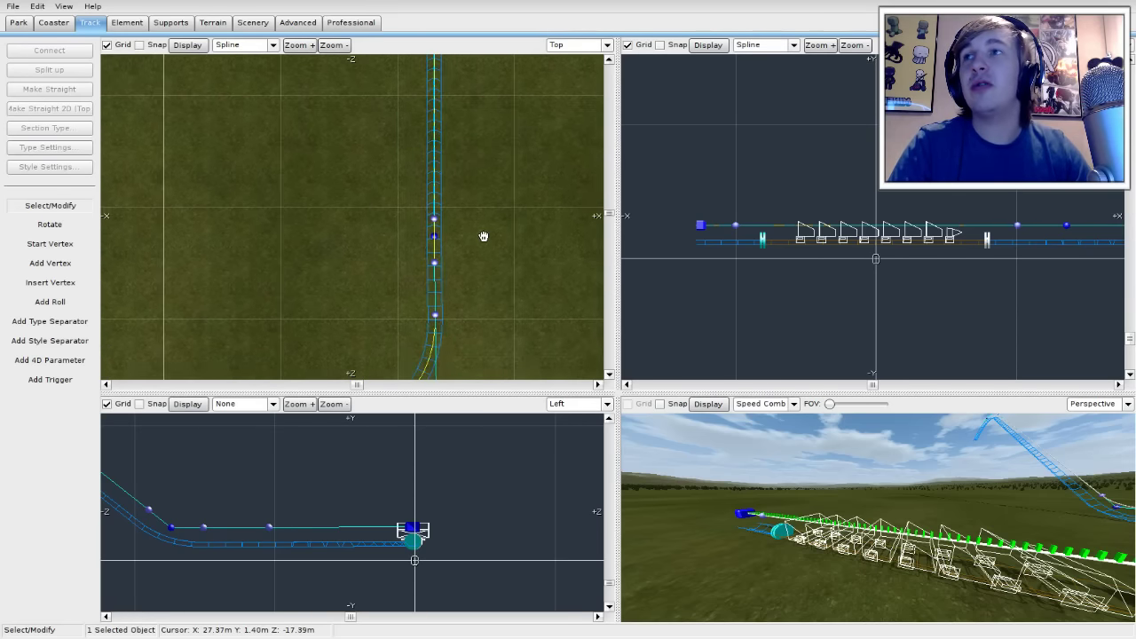
{"action": "left_click", "coordinate": [69, 322]}
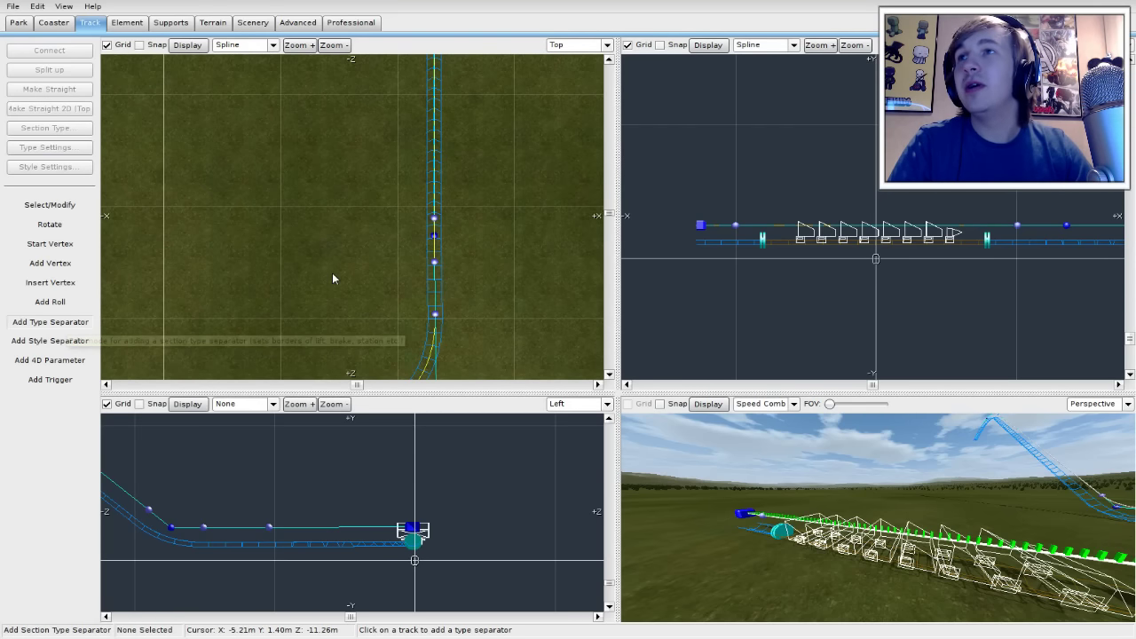
{"action": "left_click", "coordinate": [434, 246]}
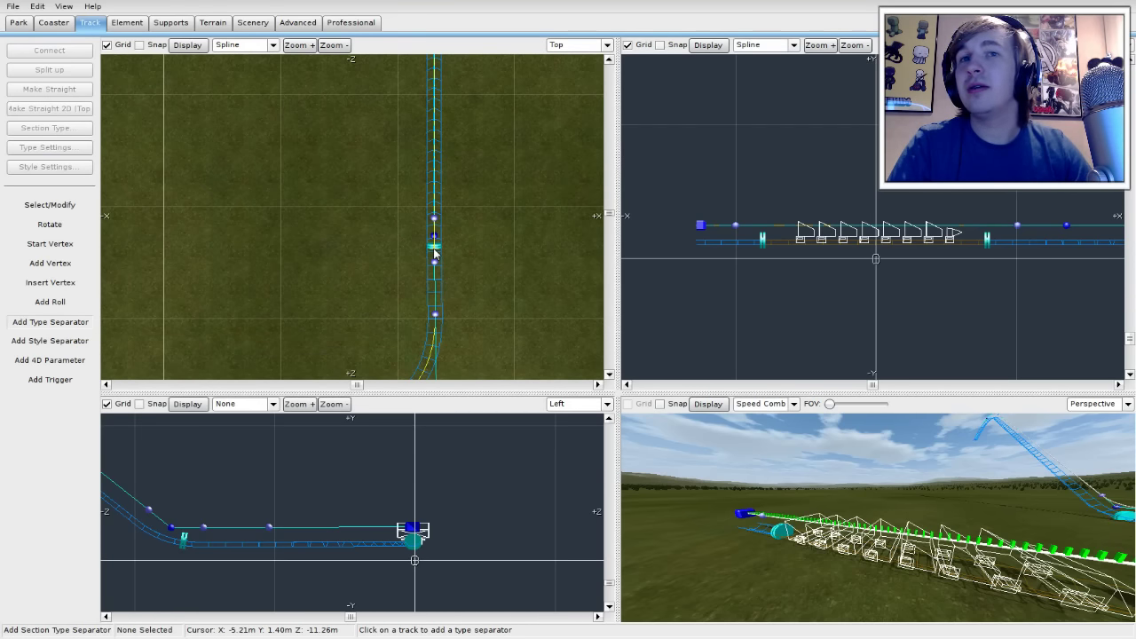
Step: Place another type separator on the crest of the hill, at about Z -59 m
{"action": "right_click_drag", "start_coordinate": [228, 467], "coordinate": [447, 482]}
{"action": "right_click_drag", "start_coordinate": [371, 464], "coordinate": [477, 521]}
{"action": "right_click_drag", "start_coordinate": [328, 420], "coordinate": [465, 512]}
{"action": "right_click_drag", "start_coordinate": [388, 444], "coordinate": [417, 456]}
{"action": "left_click", "coordinate": [287, 480]}
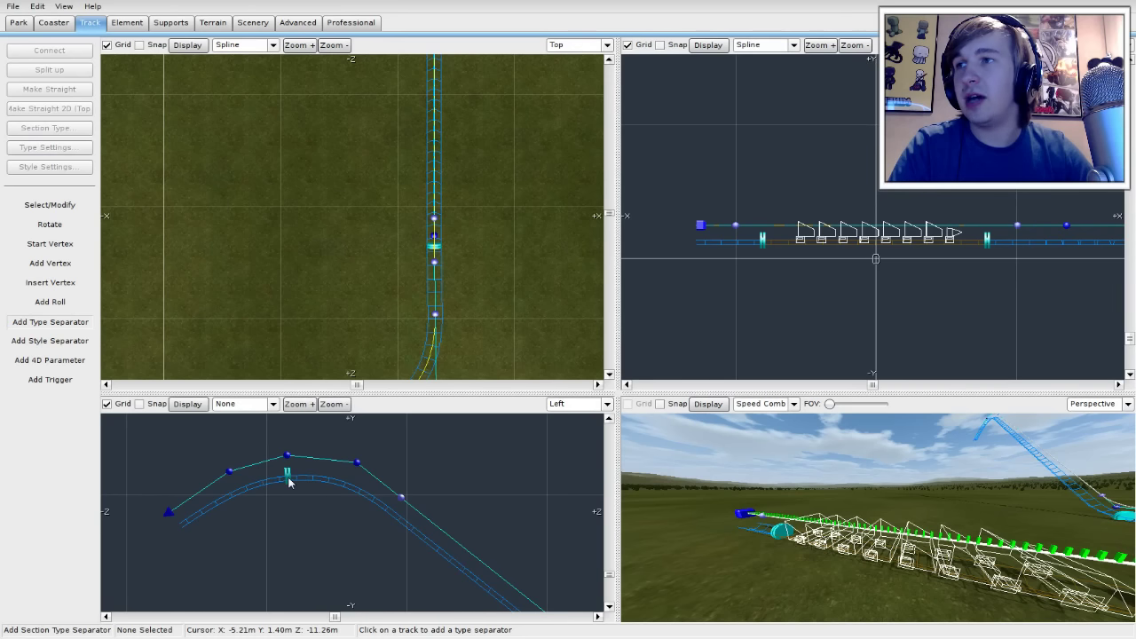
Step: Set the climbing section between the foot and crest separators to Lift, leaving its style settings unchanged
{"action": "left_click", "coordinate": [38, 205]}
{"action": "double_click", "coordinate": [329, 474]}
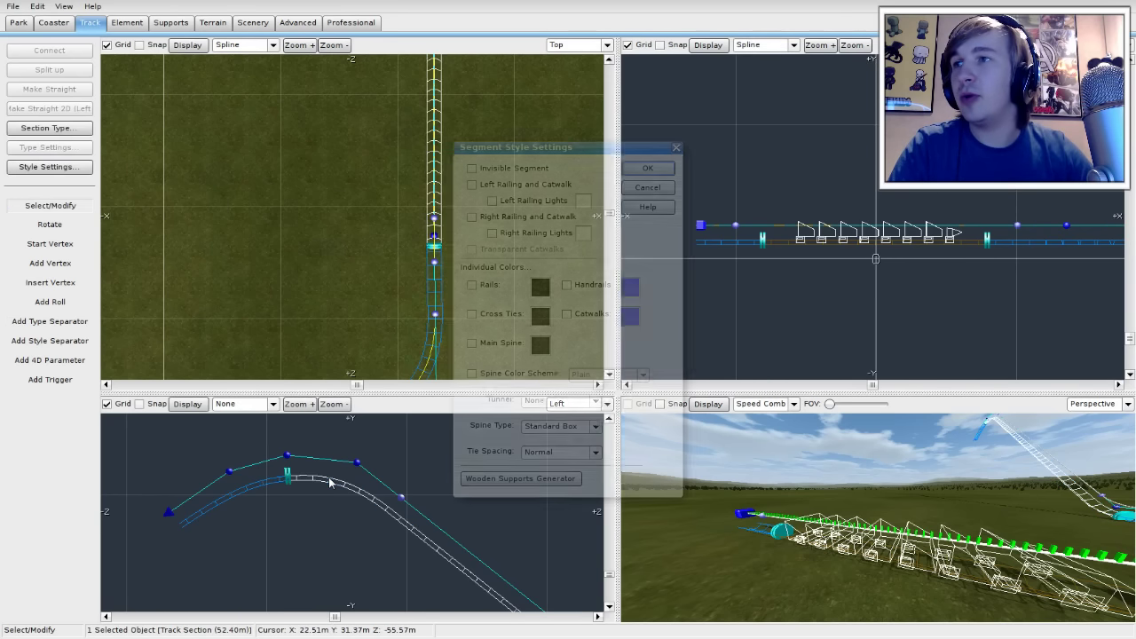
{"action": "left_click", "coordinate": [647, 187]}
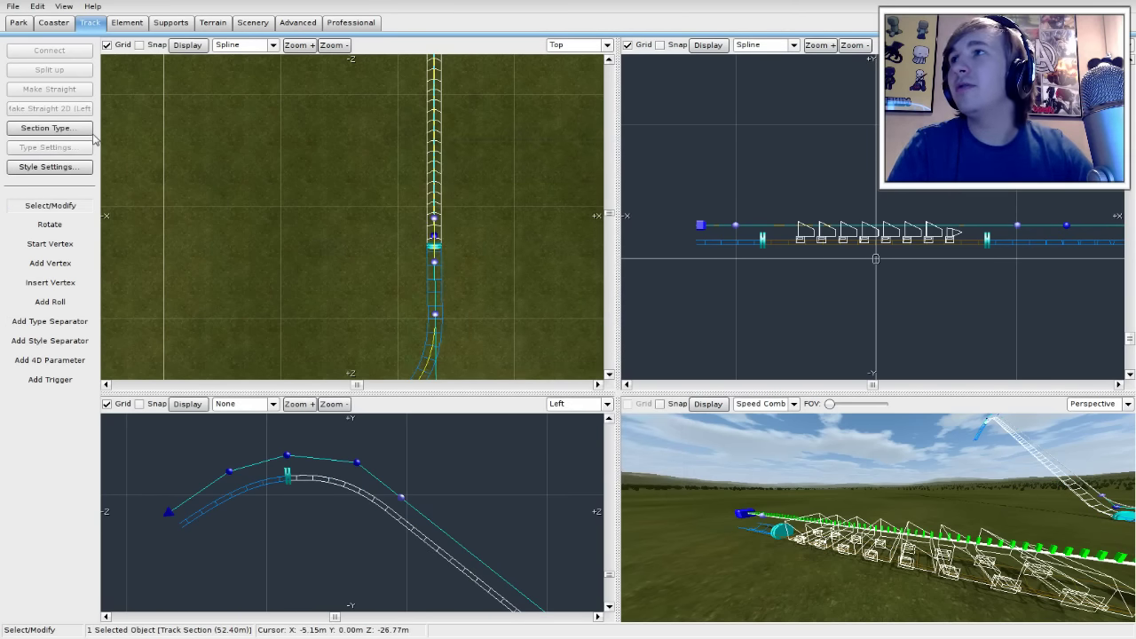
{"action": "left_click", "coordinate": [76, 131]}
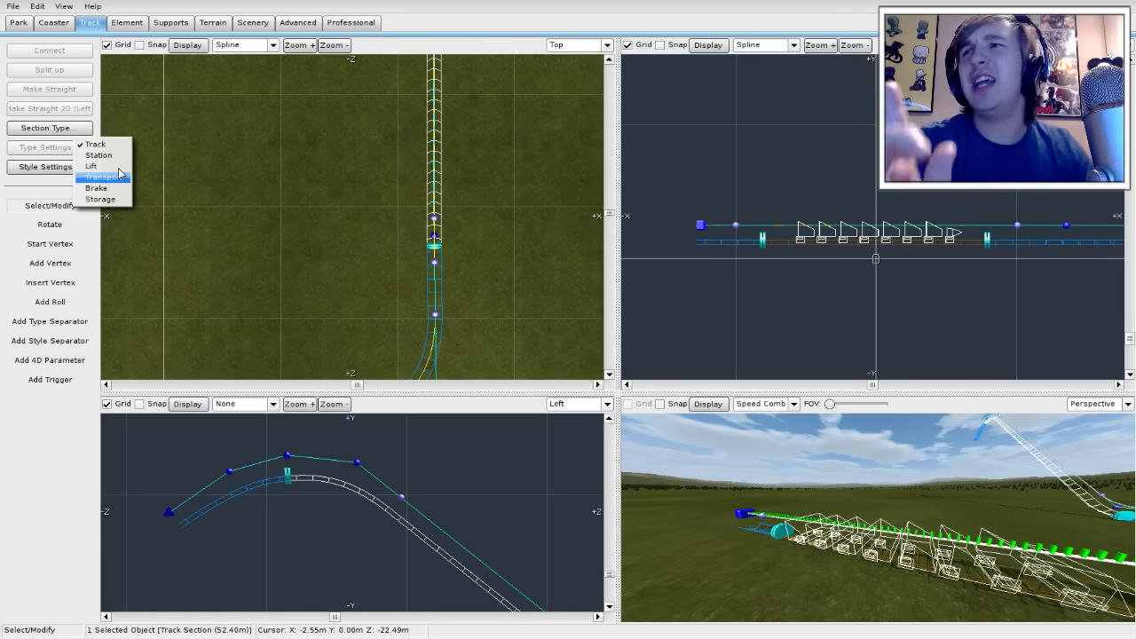
{"action": "left_click", "coordinate": [98, 166]}
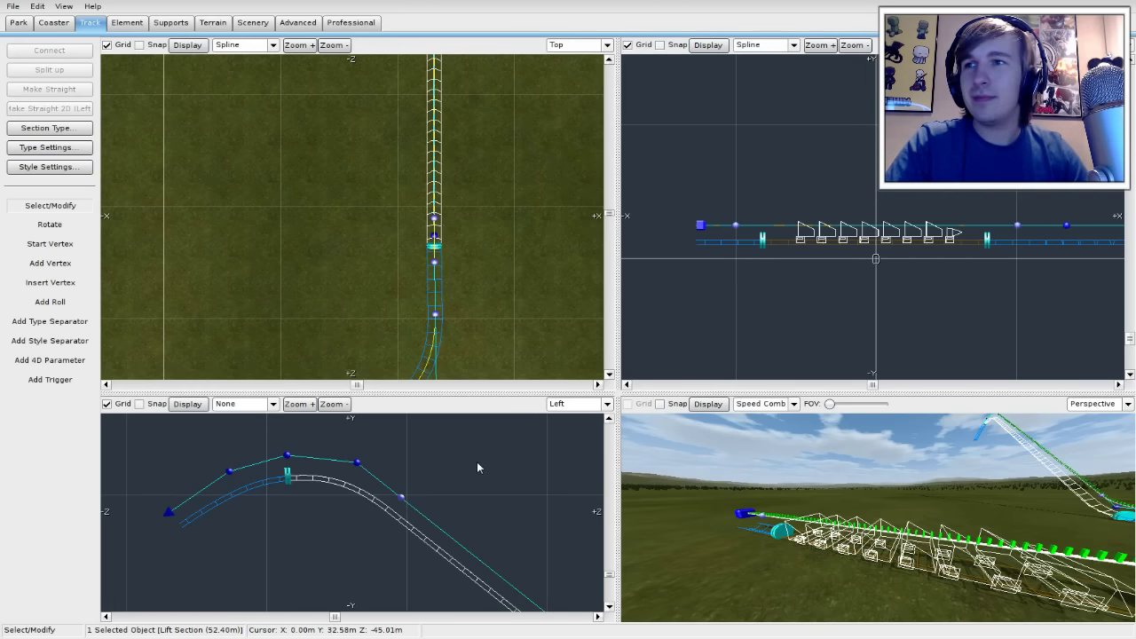
Step: Add roll points just outside each end of the station, at about X -9 m and X 9 m
{"action": "right_click_drag", "start_coordinate": [497, 505], "coordinate": [367, 399]}
{"action": "mouse_move", "coordinate": [878, 517]}
{"action": "right_mouse_down"}
{"action": "mouse_move", "coordinate": [980, 501]}
{"action": "mouse_move", "coordinate": [883, 513]}
{"action": "right_mouse_up"}
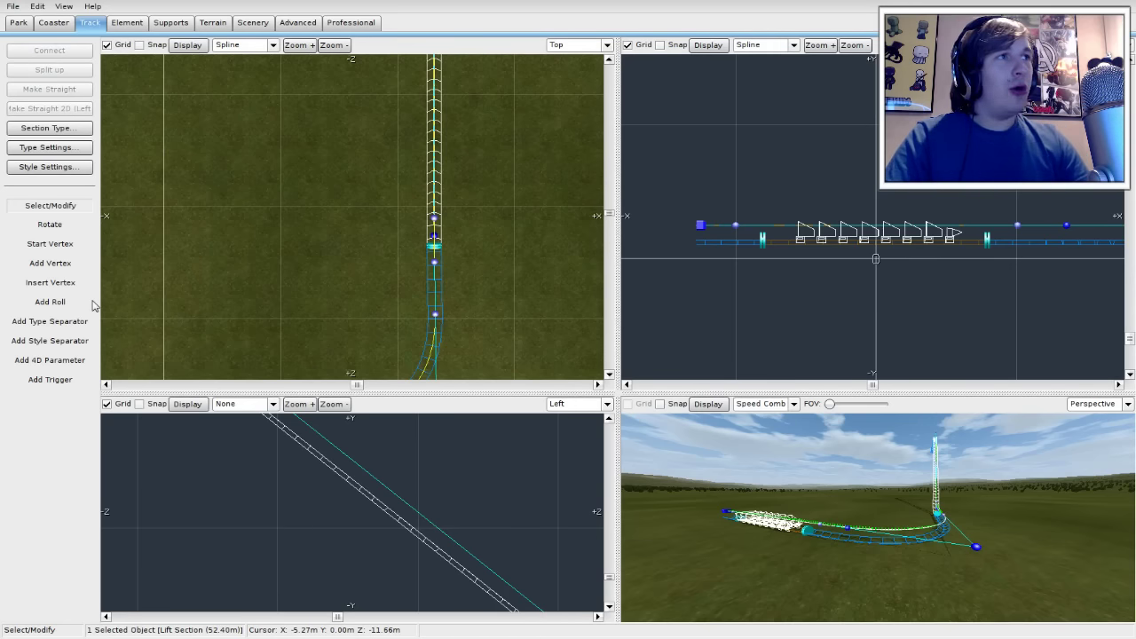
{"action": "left_click", "coordinate": [62, 306]}
{"action": "right_click_drag", "start_coordinate": [474, 316], "coordinate": [602, 317]}
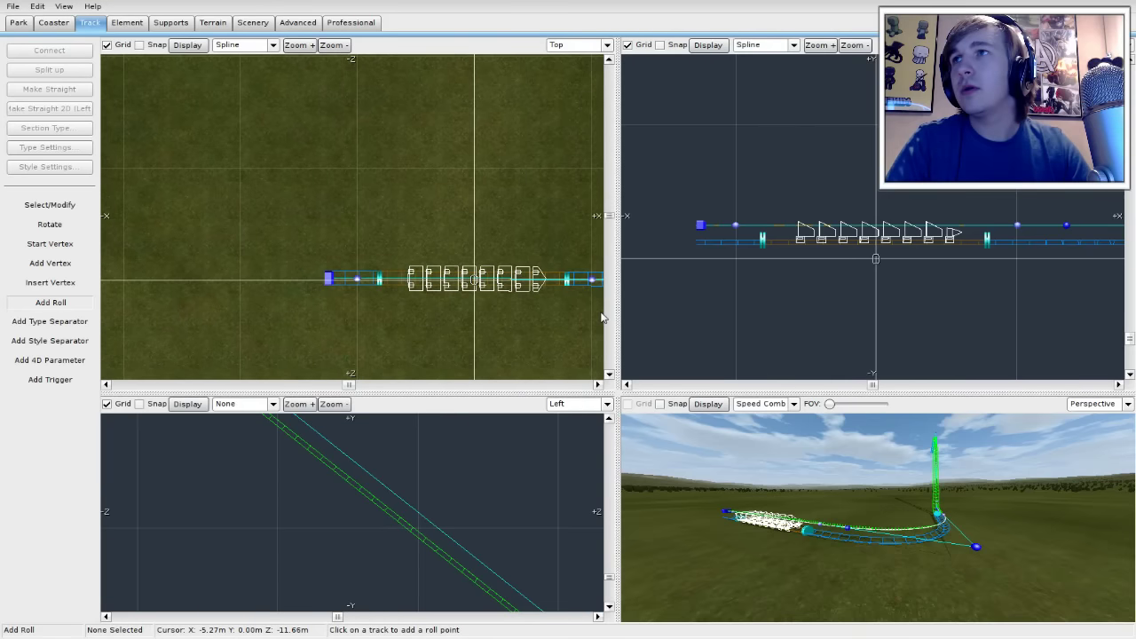
{"action": "left_click", "coordinate": [369, 281]}
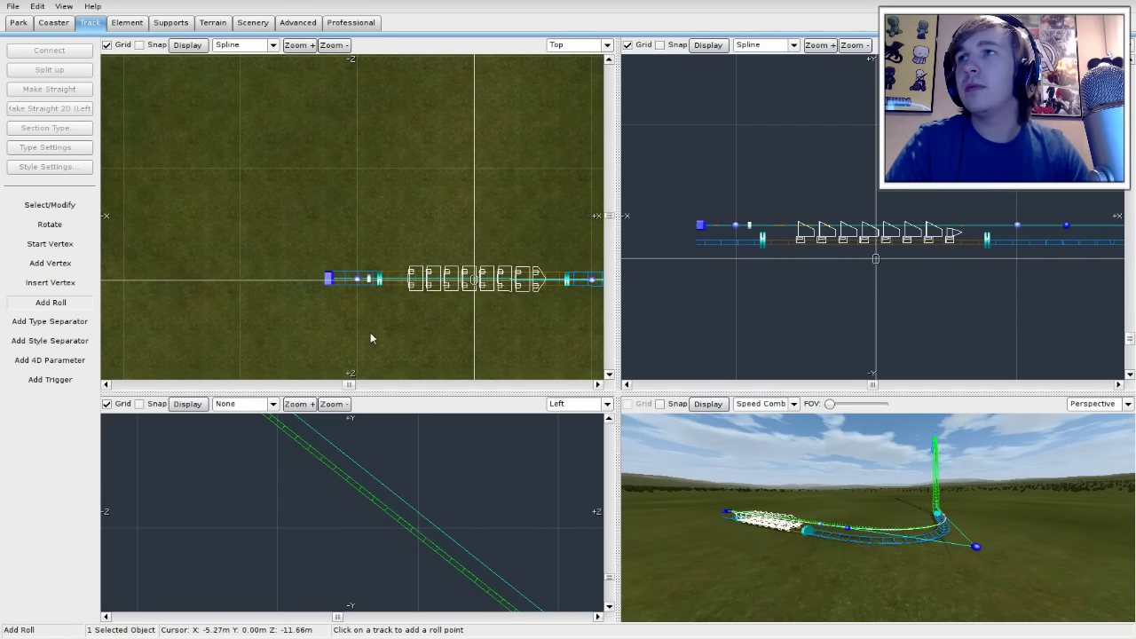
{"action": "right_click_drag", "start_coordinate": [457, 319], "coordinate": [356, 314]}
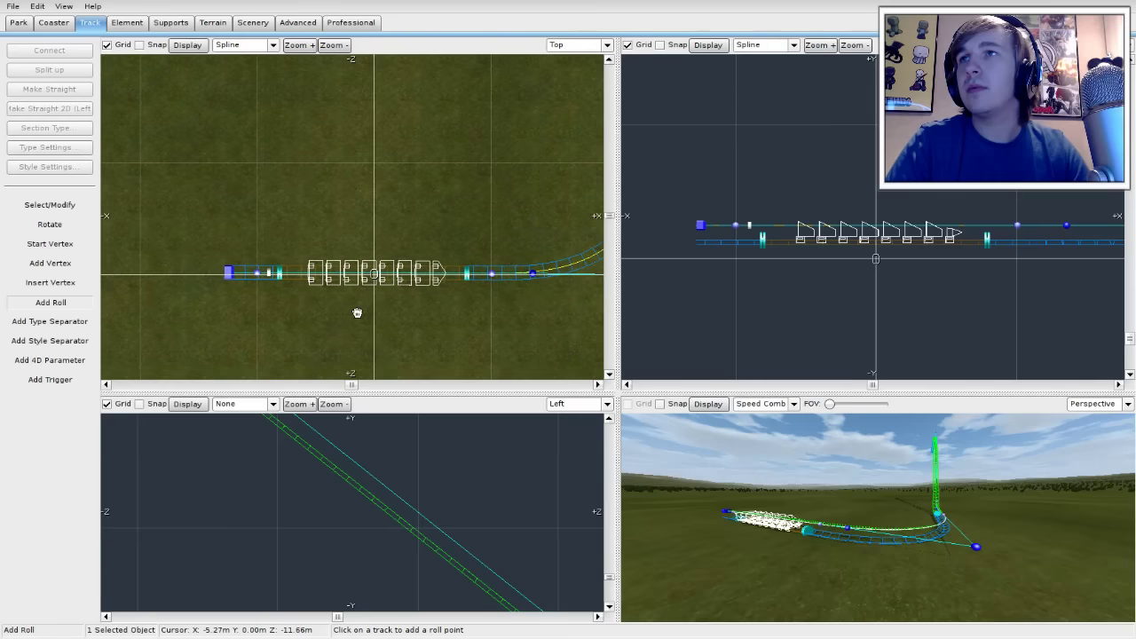
{"action": "left_click", "coordinate": [477, 276]}
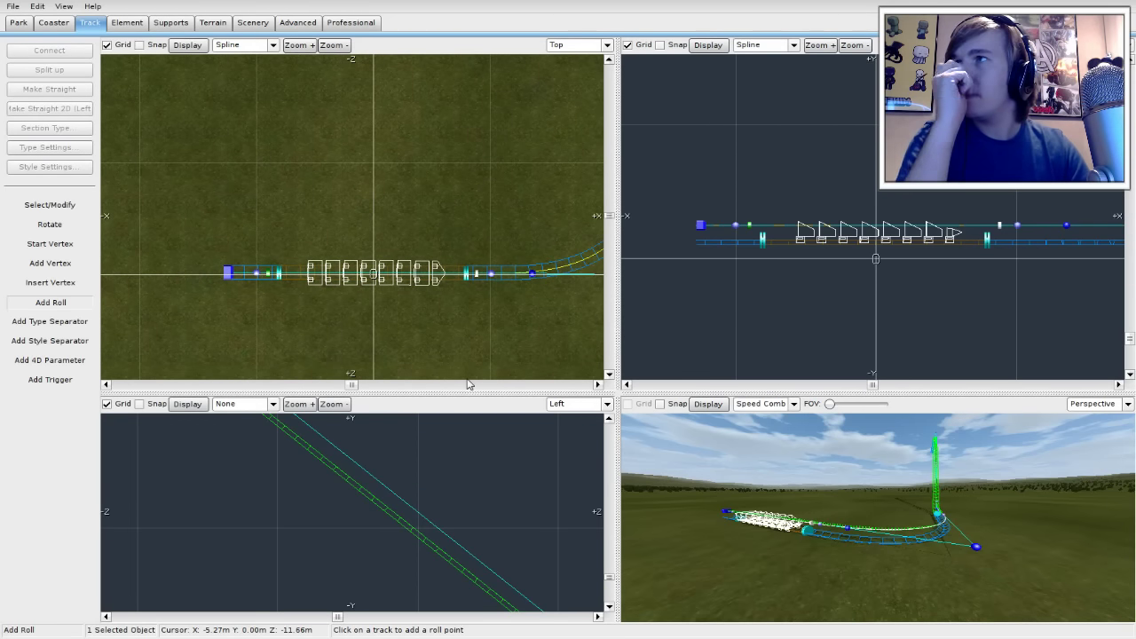
Step: Turn on Strict for the roll point before the station and check the settings of the roll point after it
{"action": "left_click", "coordinate": [80, 206]}
{"action": "left_click", "coordinate": [269, 274]}
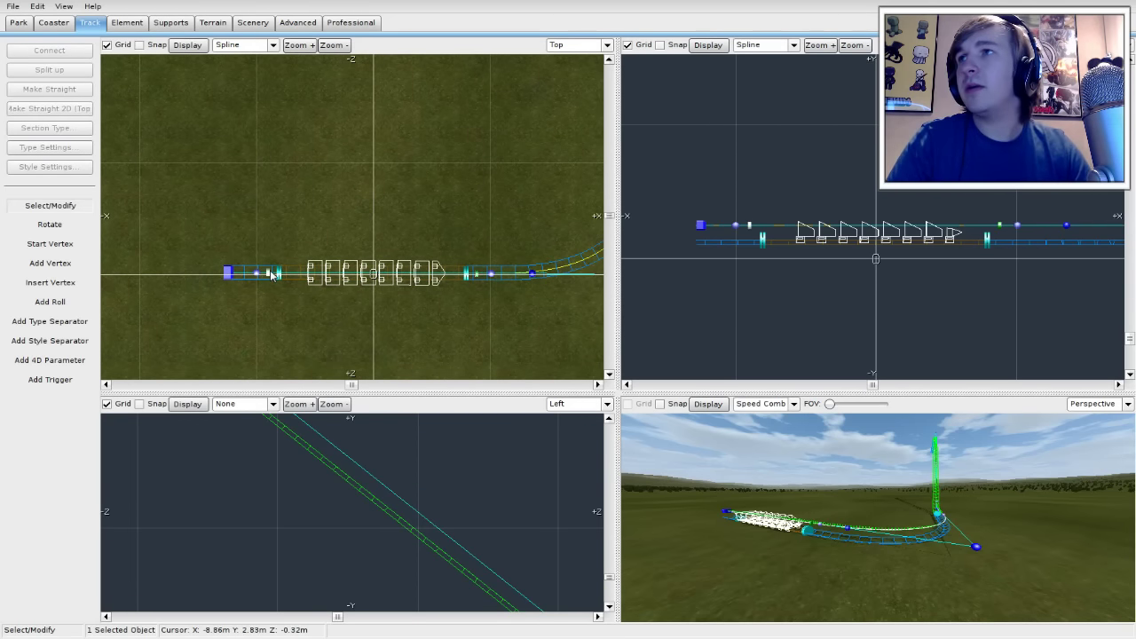
{"action": "double_click", "coordinate": [272, 276]}
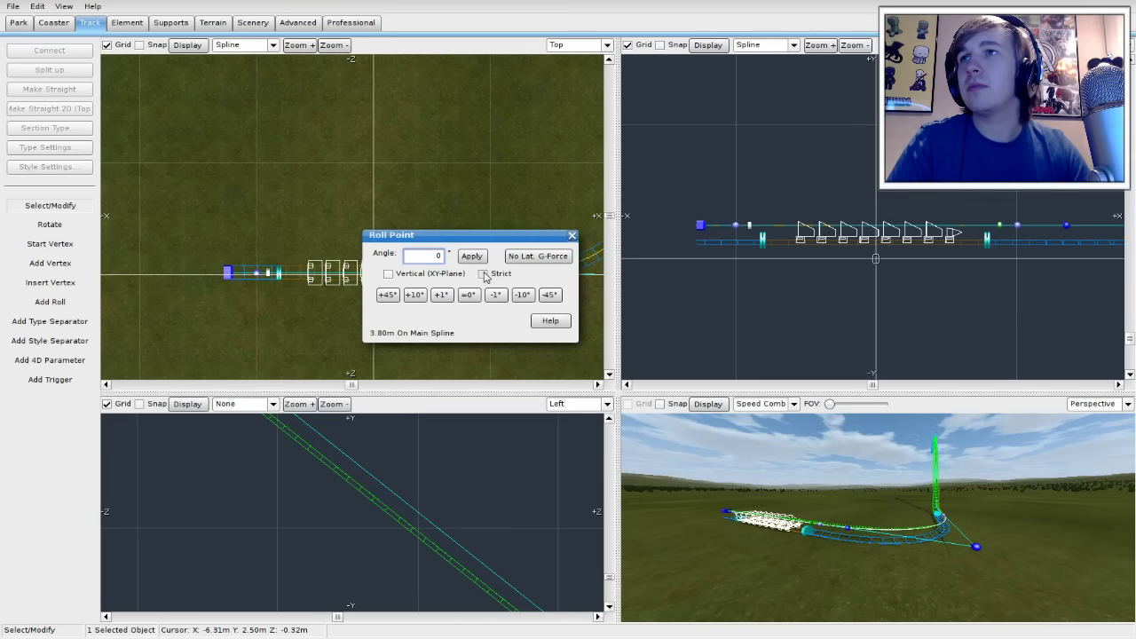
{"action": "left_click", "coordinate": [482, 274]}
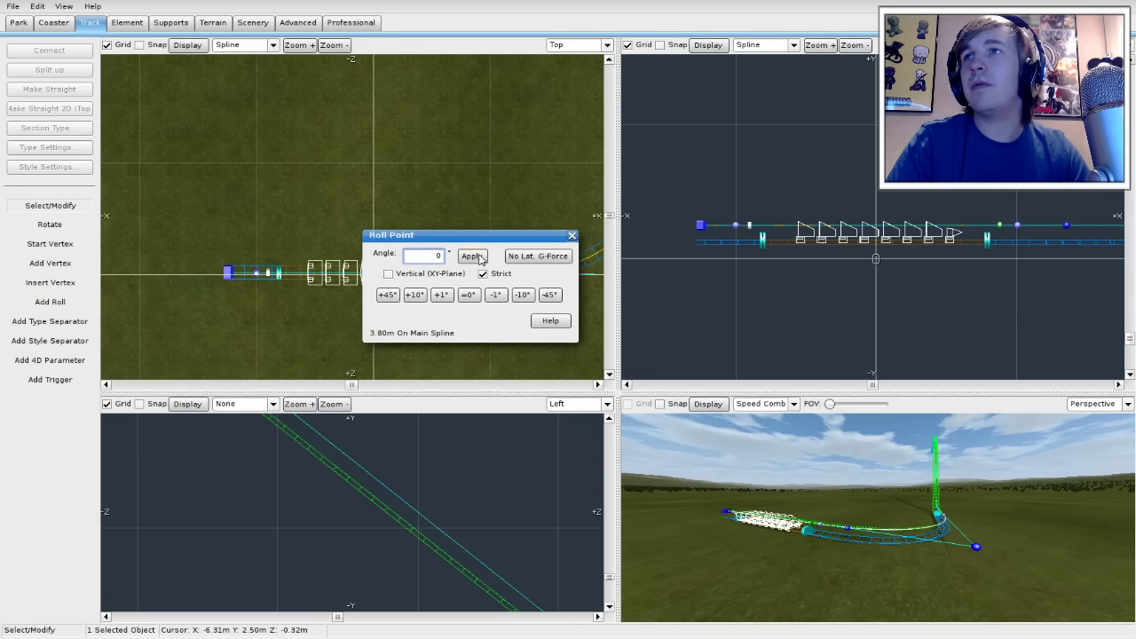
{"action": "left_click", "coordinate": [571, 235]}
{"action": "double_click", "coordinate": [485, 276]}
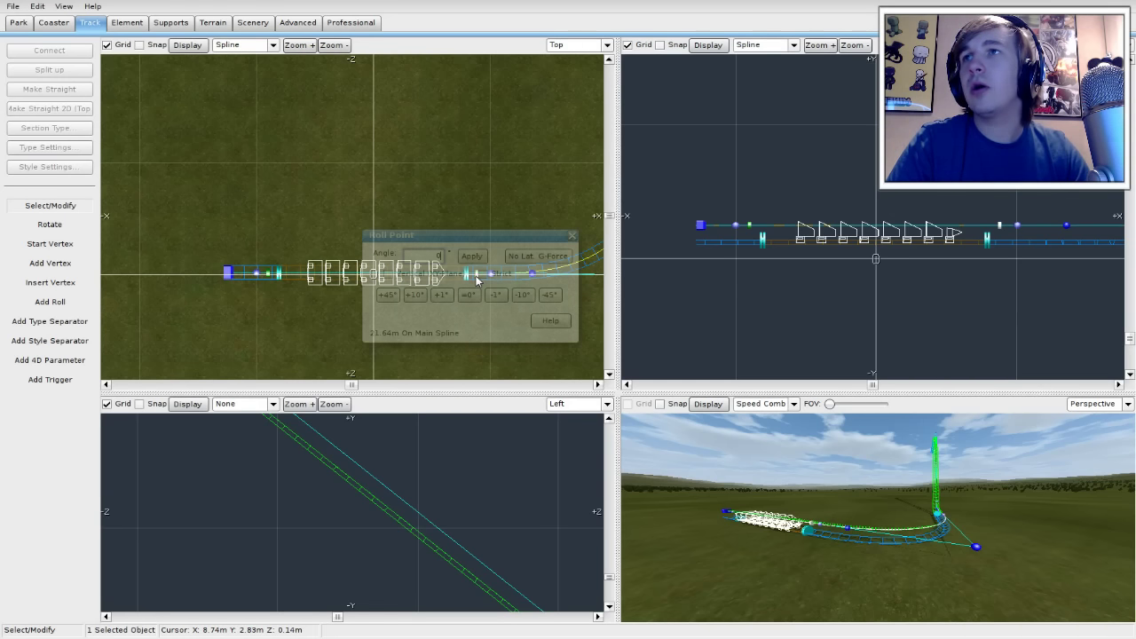
{"action": "left_click", "coordinate": [572, 235]}
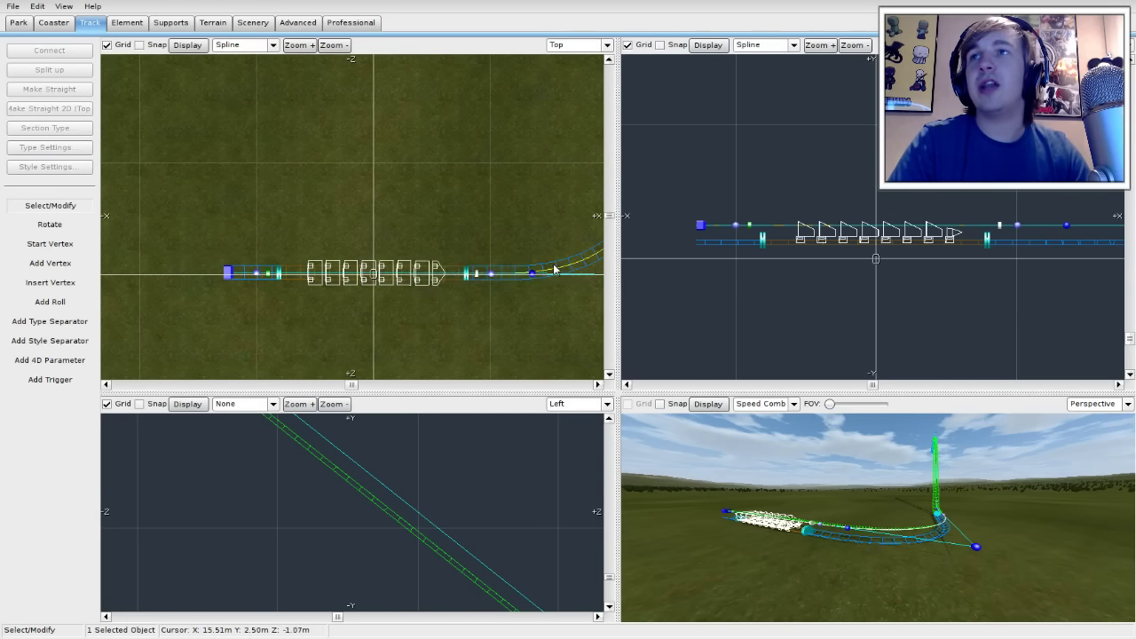
Step: Add roll points just before the lift at about Z -16 m and just past the crest separator at about Z -60 m
{"action": "right_click_drag", "start_coordinate": [494, 338], "coordinate": [409, 315]}
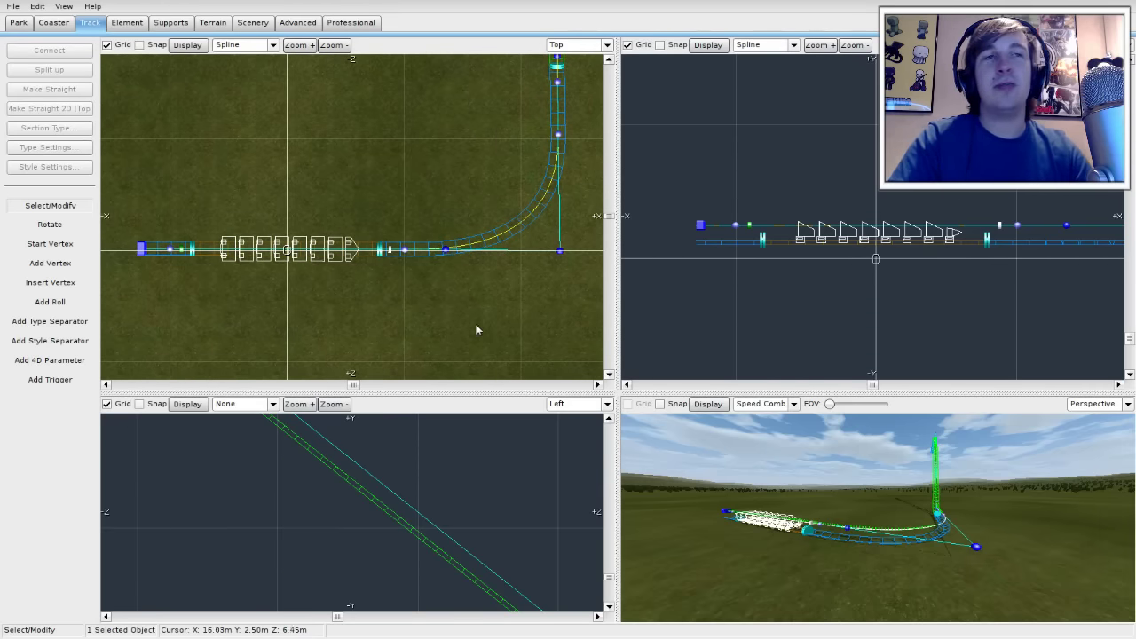
{"action": "right_click_drag", "start_coordinate": [540, 339], "coordinate": [481, 402]}
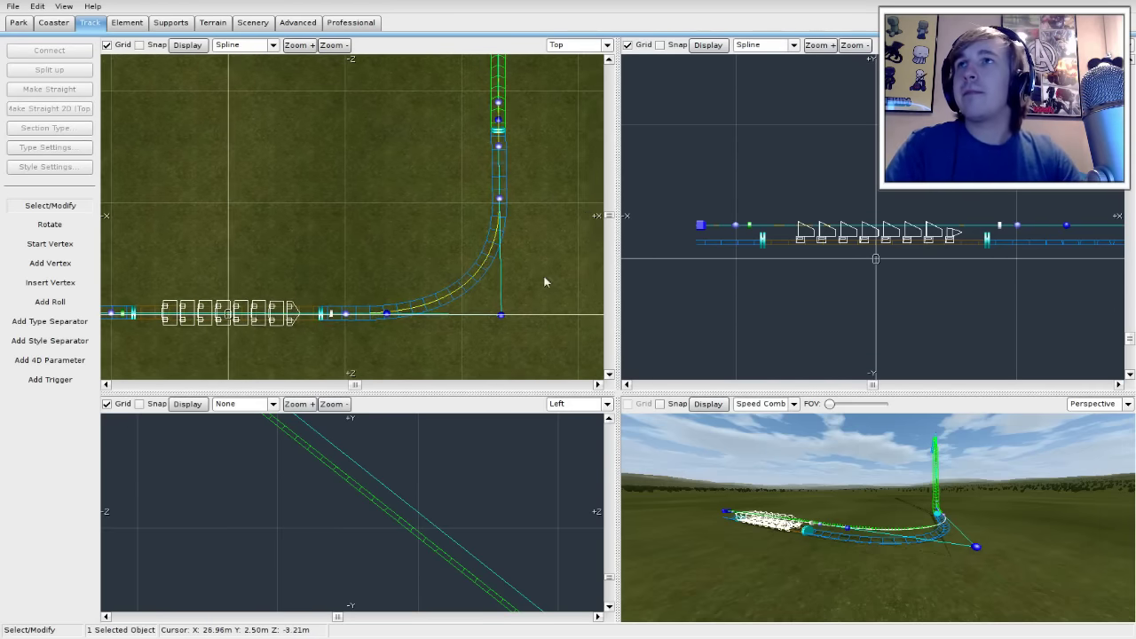
{"action": "right_click_drag", "start_coordinate": [578, 193], "coordinate": [523, 268]}
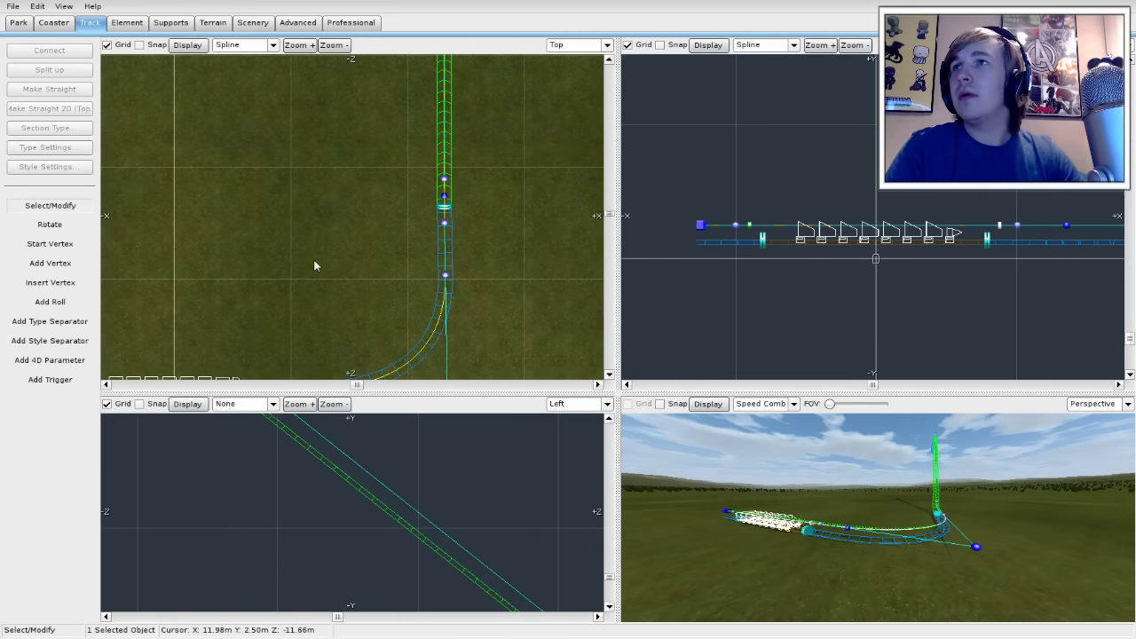
{"action": "left_click", "coordinate": [55, 302]}
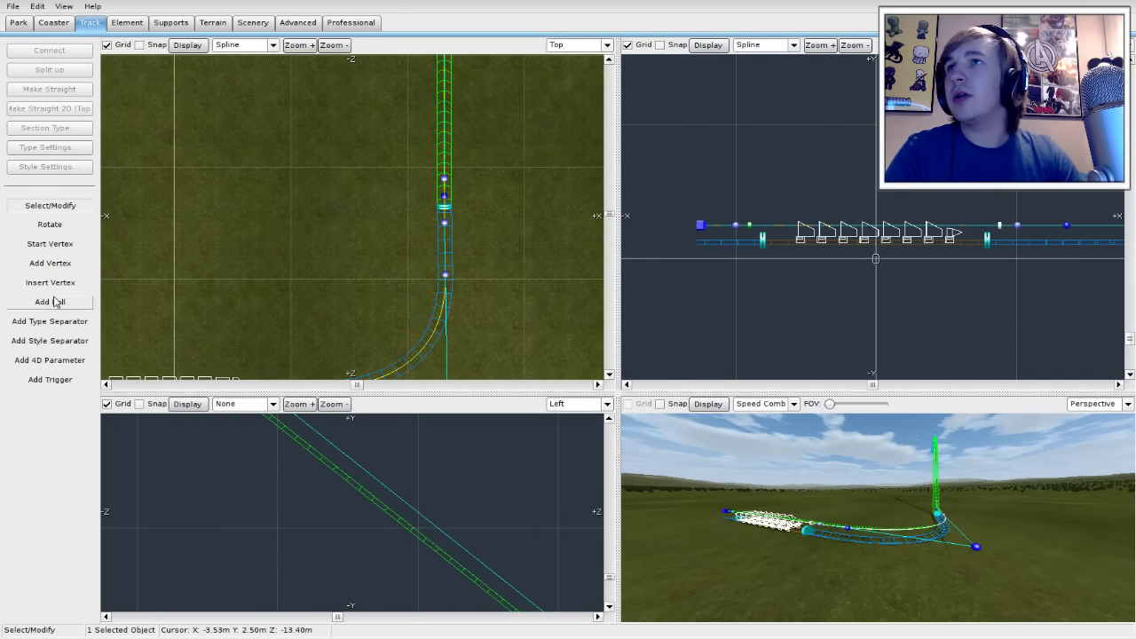
{"action": "left_click", "coordinate": [445, 217]}
{"action": "right_click_drag", "start_coordinate": [506, 190], "coordinate": [460, 297]}
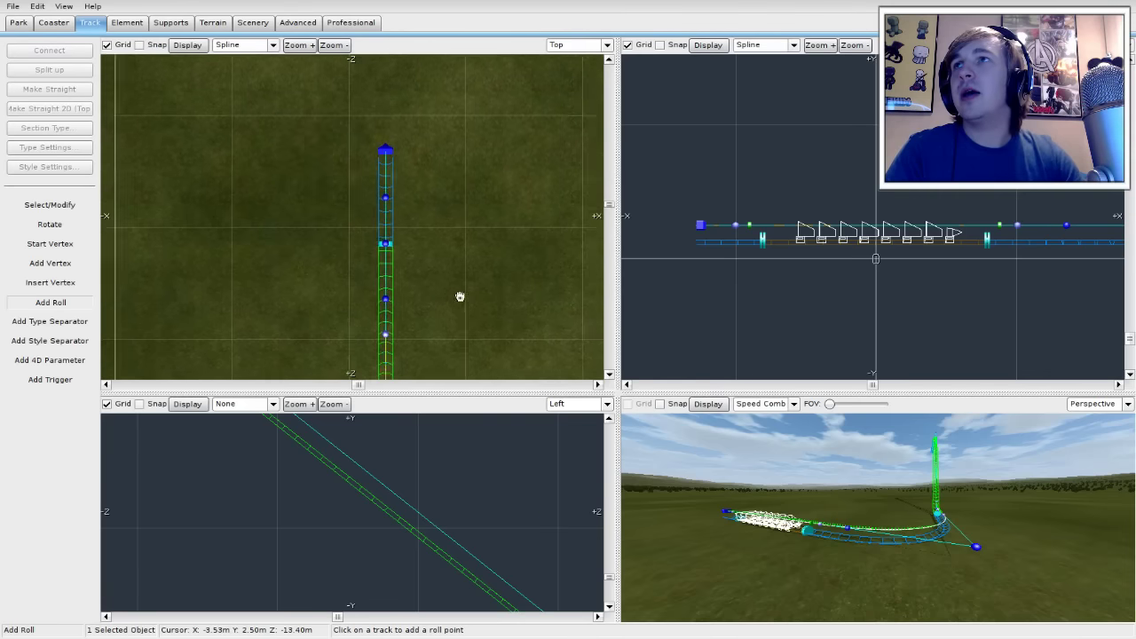
{"action": "right_click_drag", "start_coordinate": [430, 198], "coordinate": [463, 187]}
{"action": "left_click", "coordinate": [418, 225]}
{"action": "right_click_drag", "start_coordinate": [474, 282], "coordinate": [470, 97]}
{"action": "right_click_drag", "start_coordinate": [490, 246], "coordinate": [472, 190]}
{"action": "left_click", "coordinate": [49, 205]}
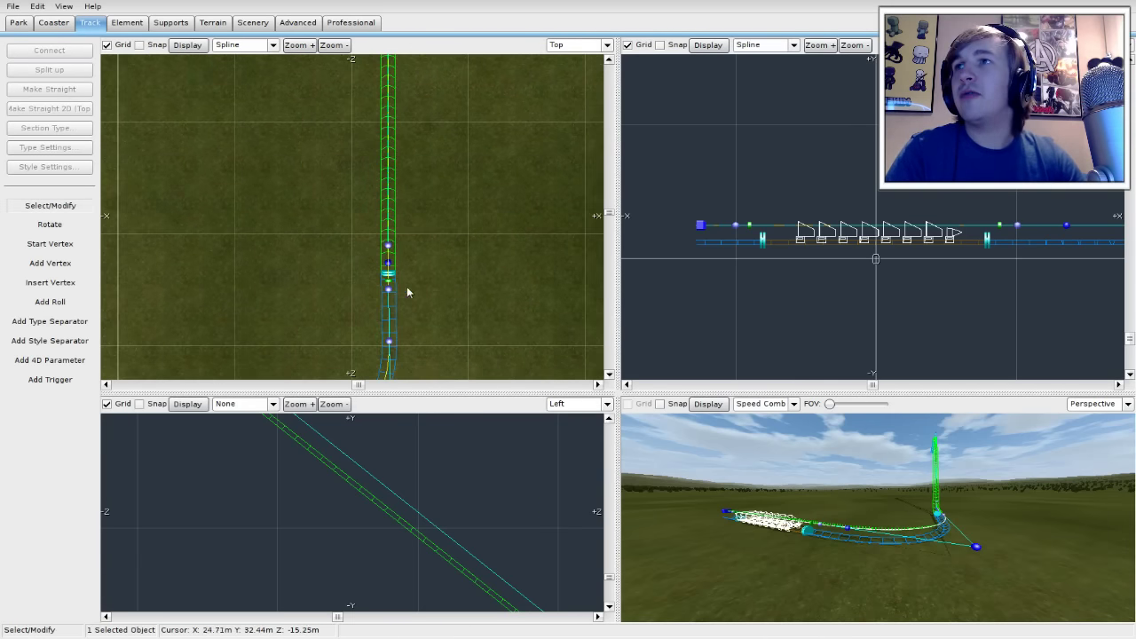
Step: Check the Strict setting of the roll points just before the lift and just past the crest separator
{"action": "double_click", "coordinate": [388, 282]}
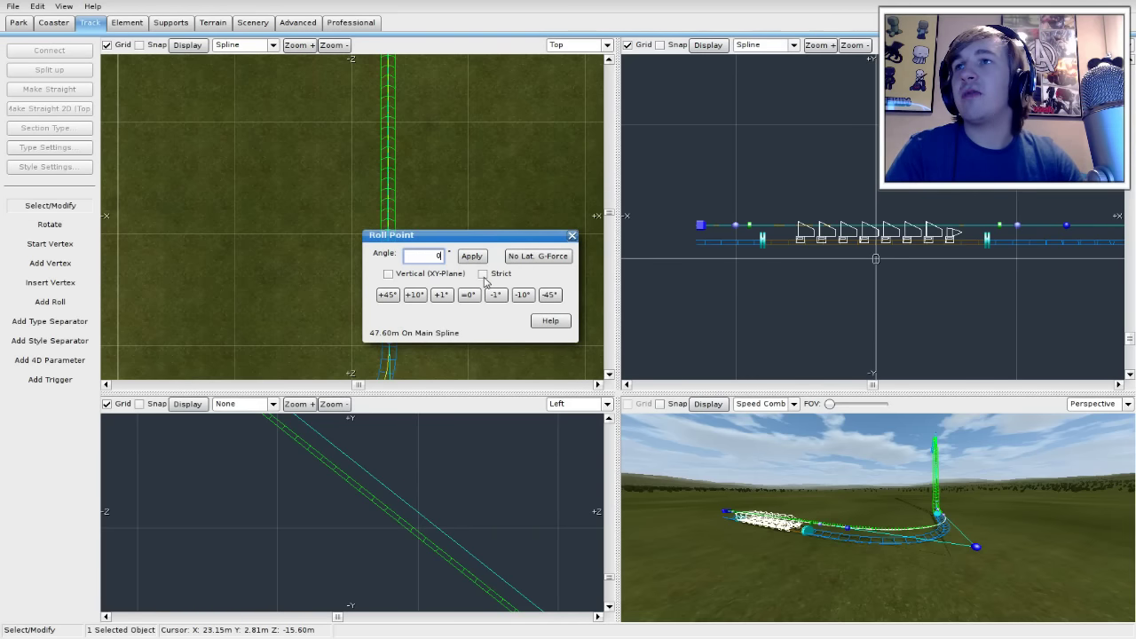
{"action": "left_click", "coordinate": [573, 236]}
{"action": "left_click", "coordinate": [503, 167]}
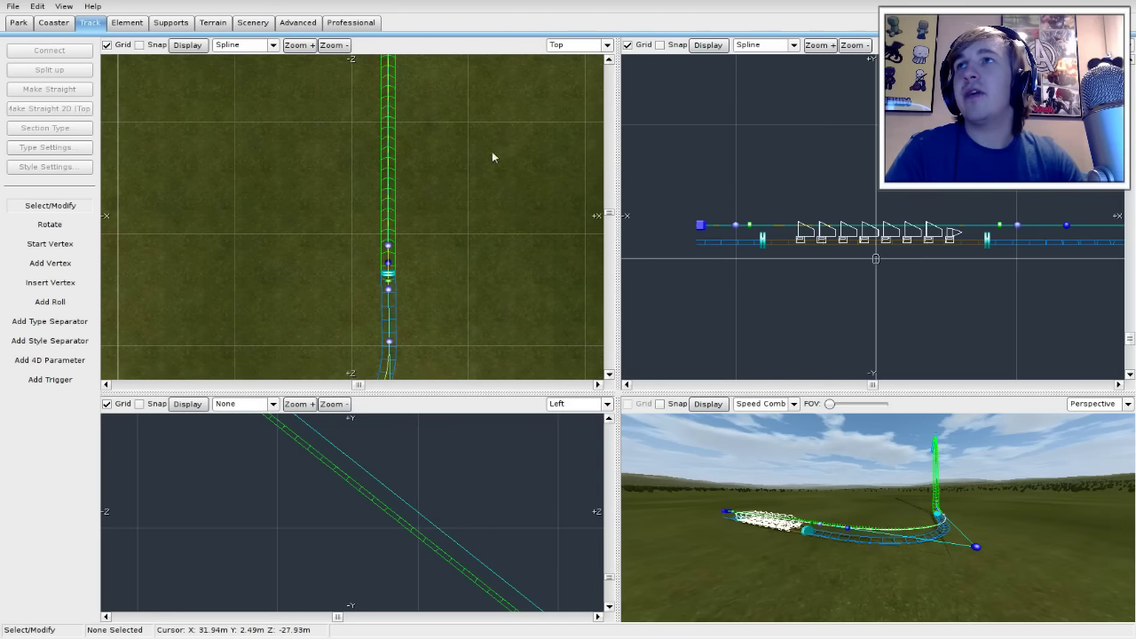
{"action": "right_click_drag", "start_coordinate": [492, 151], "coordinate": [477, 348]}
{"action": "right_click_drag", "start_coordinate": [452, 121], "coordinate": [467, 271]}
{"action": "right_click_drag", "start_coordinate": [404, 135], "coordinate": [407, 151]}
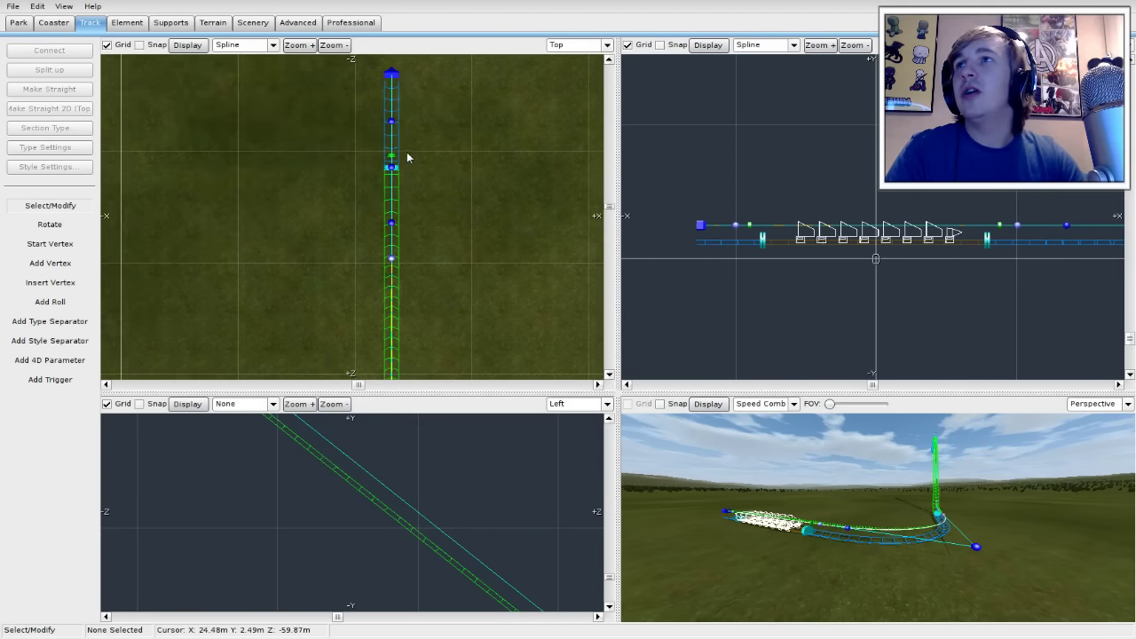
{"action": "double_click", "coordinate": [392, 157]}
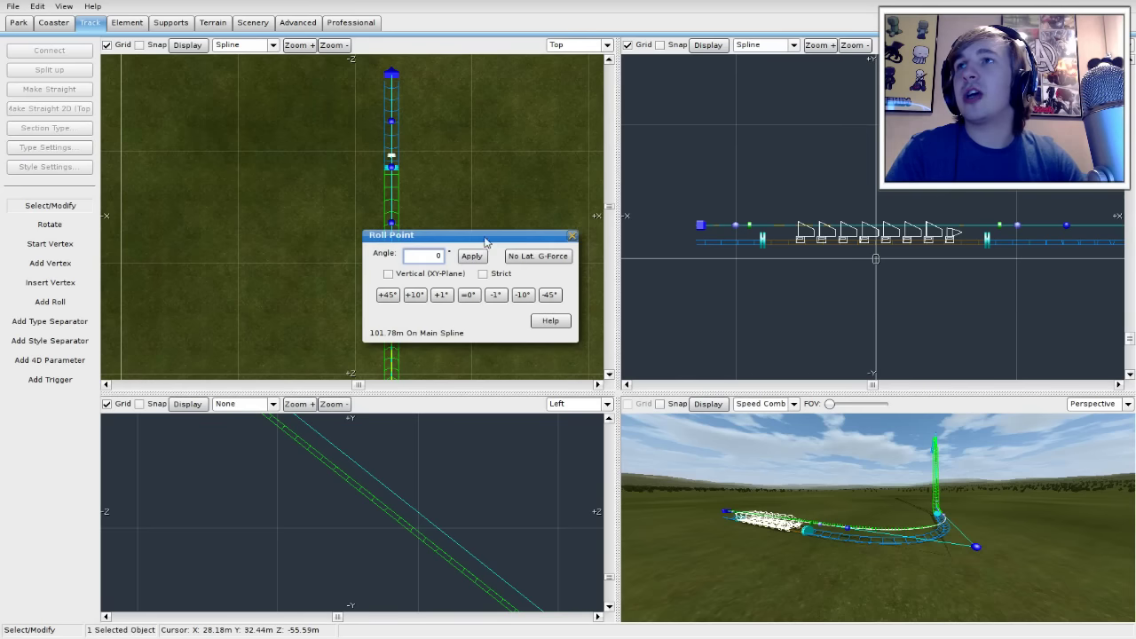
{"action": "left_click", "coordinate": [576, 236]}
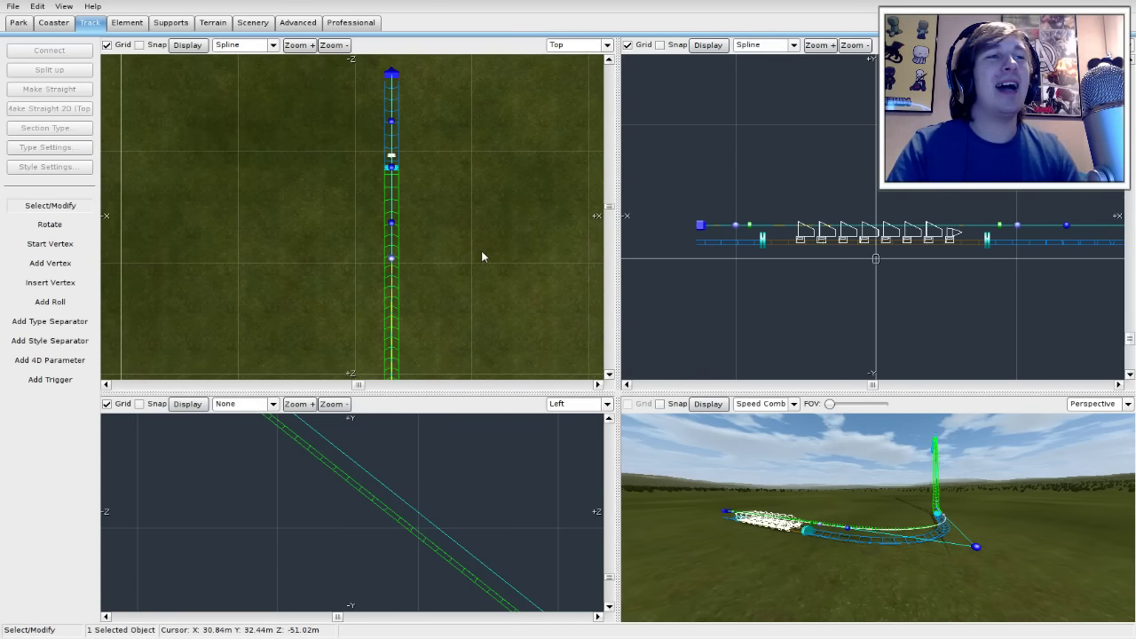
Step: Resize the viewports to enlarge the left side view, framing the track's end beyond the lift crest
{"action": "right_click_drag", "start_coordinate": [496, 194], "coordinate": [497, 267]}
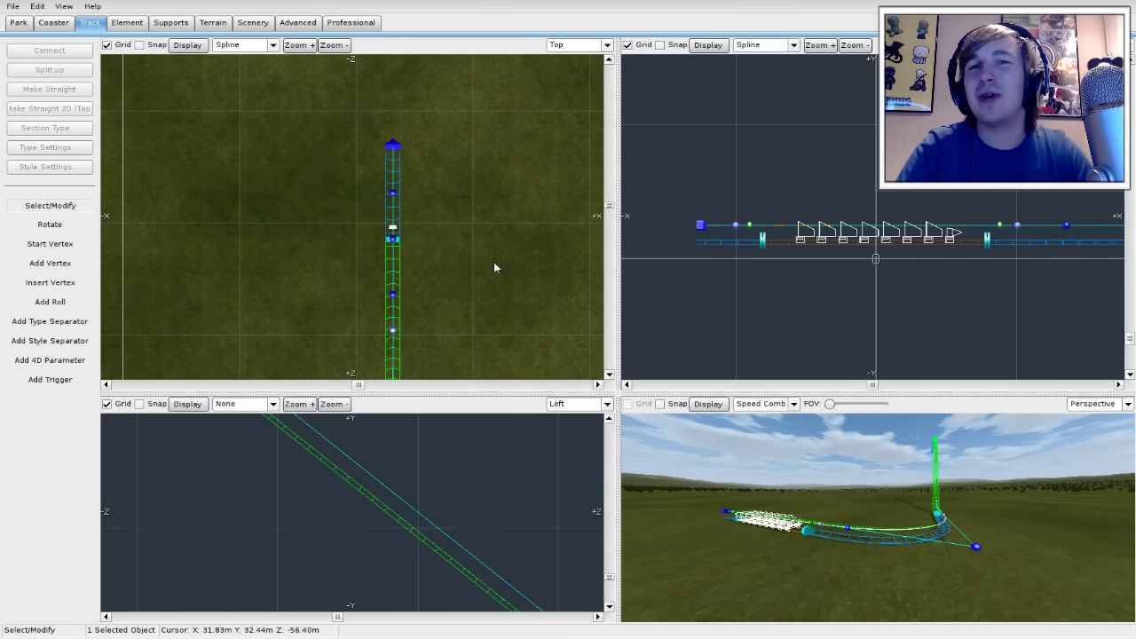
{"action": "right_click_drag", "start_coordinate": [487, 184], "coordinate": [513, 235]}
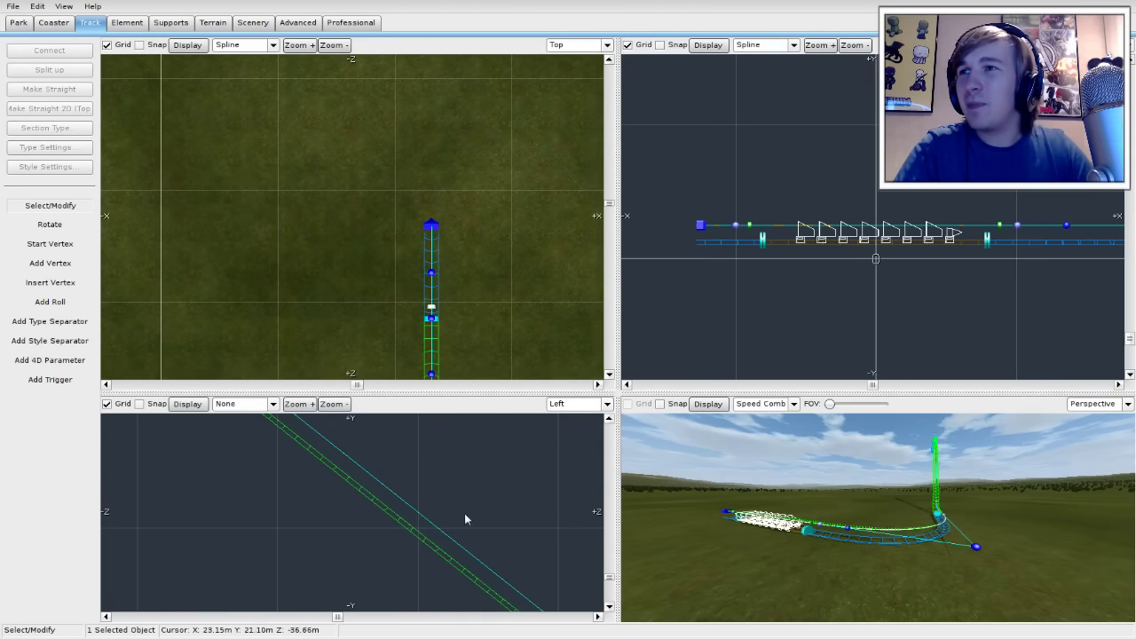
{"action": "right_click_drag", "start_coordinate": [409, 417], "coordinate": [572, 530]}
{"action": "mouse_move", "coordinate": [289, 540]}
{"action": "right_mouse_down"}
{"action": "mouse_move", "coordinate": [532, 487]}
{"action": "mouse_move", "coordinate": [513, 486]}
{"action": "right_mouse_up"}
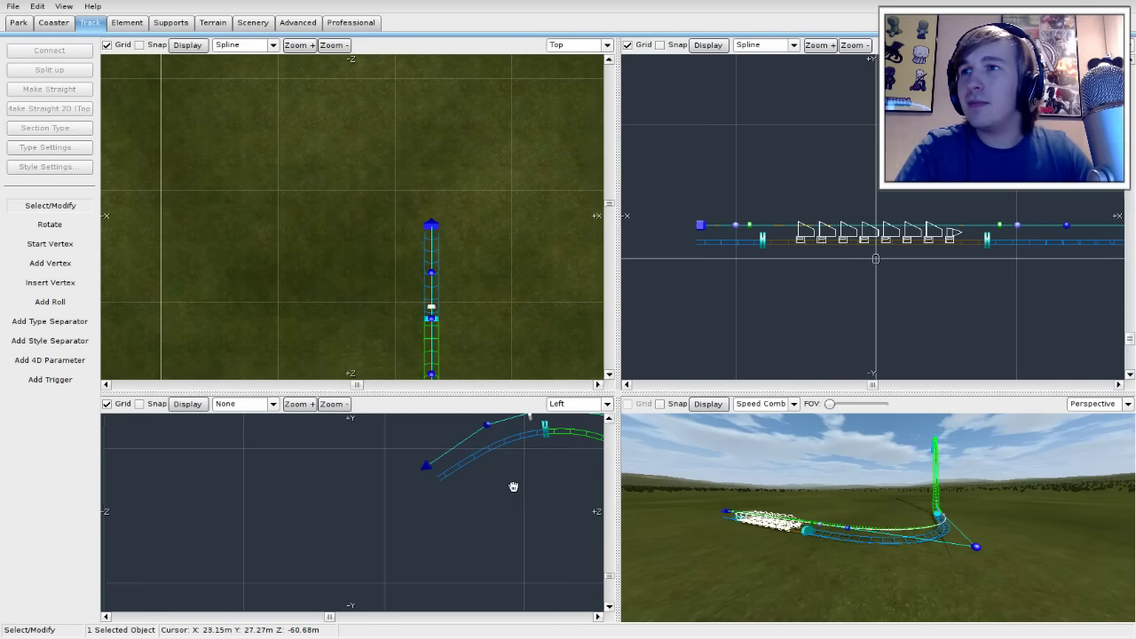
{"action": "left_click_drag", "start_coordinate": [333, 393], "coordinate": [367, 259]}
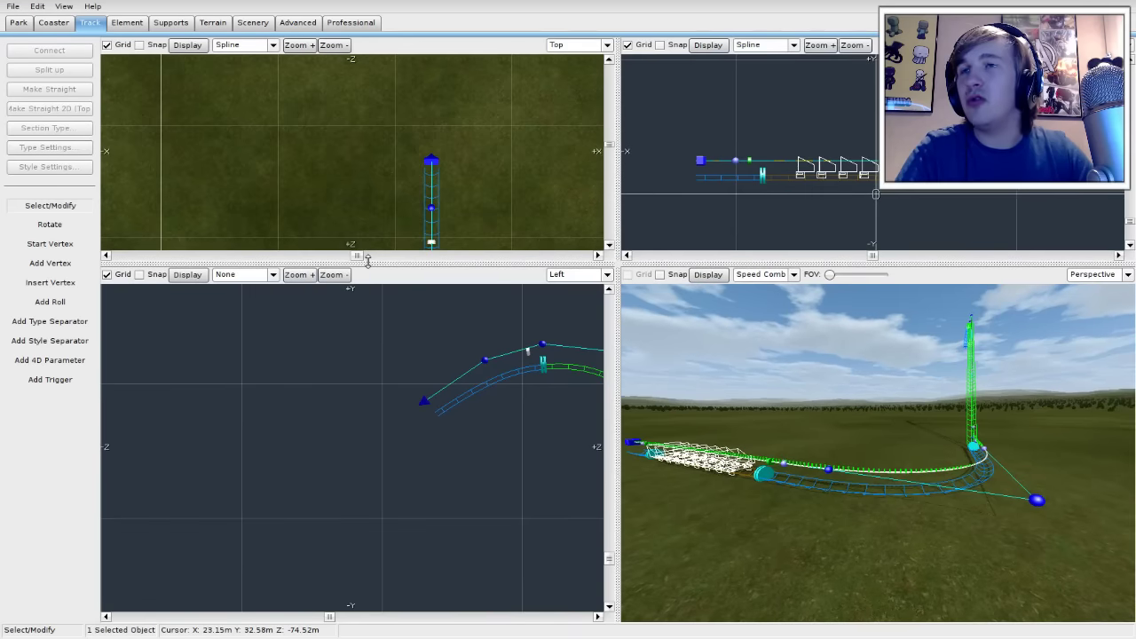
{"action": "left_click_drag", "start_coordinate": [618, 328], "coordinate": [653, 320]}
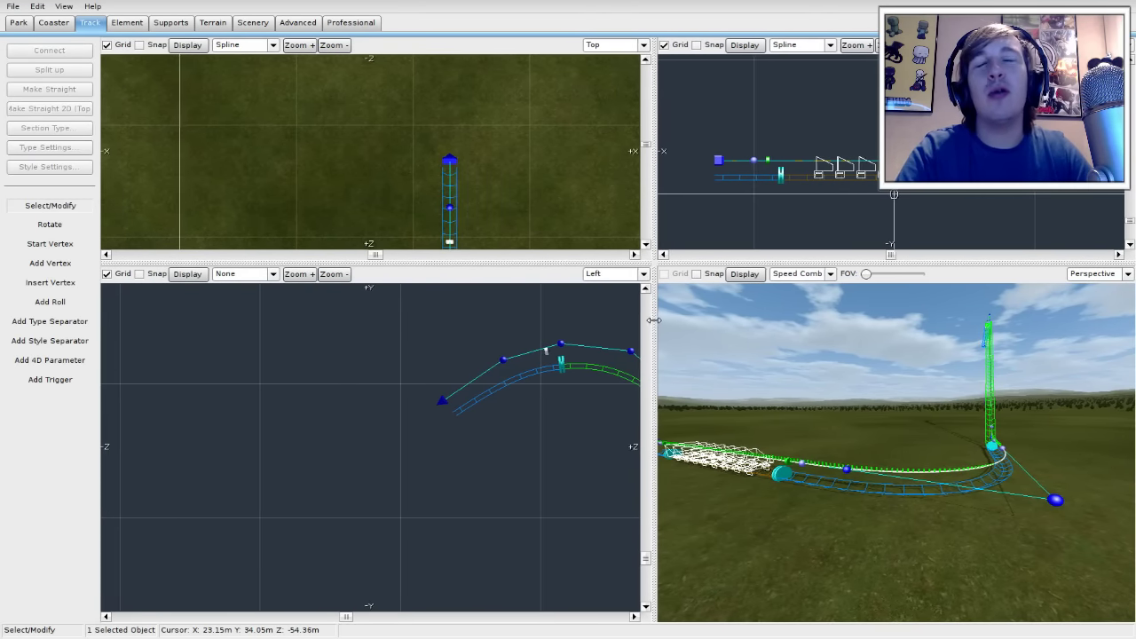
Step: Add three vertices in the left side view, curving the first drop down to about Y 11 m, Z -74 m
{"action": "left_click", "coordinate": [50, 264]}
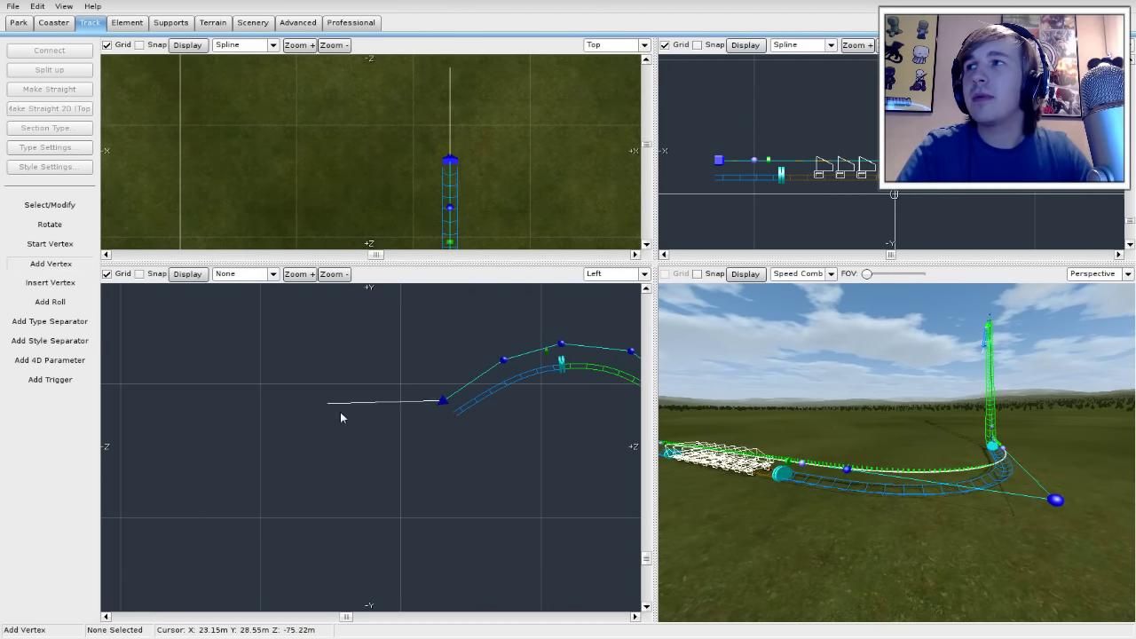
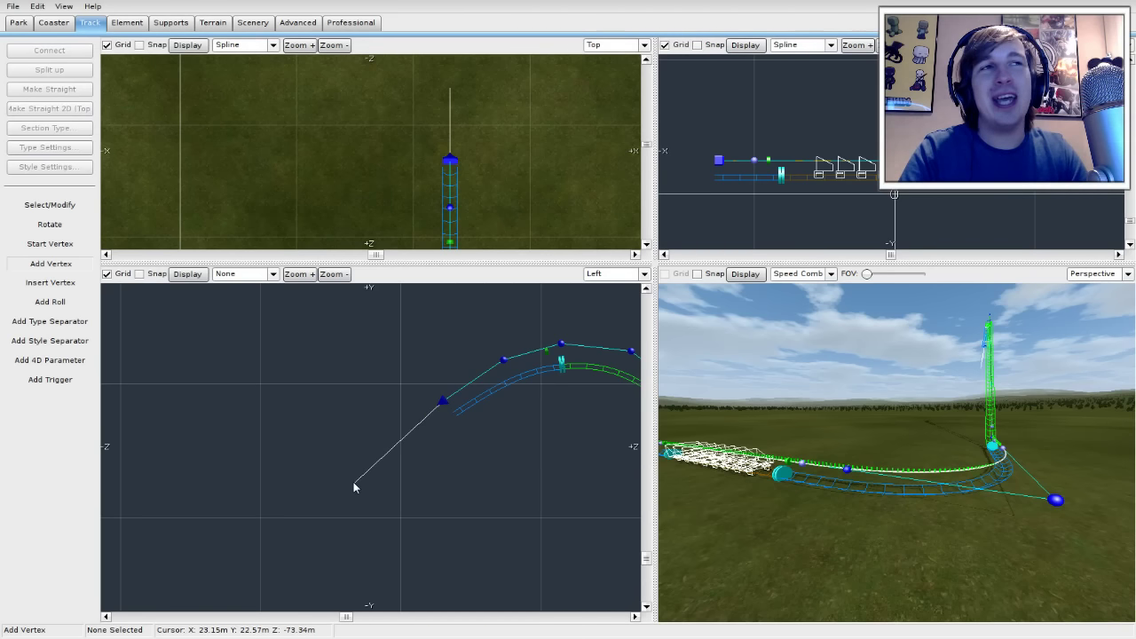
{"action": "scroll", "coordinate": [349, 480], "scroll_direction": "down", "scroll_amount": 2}
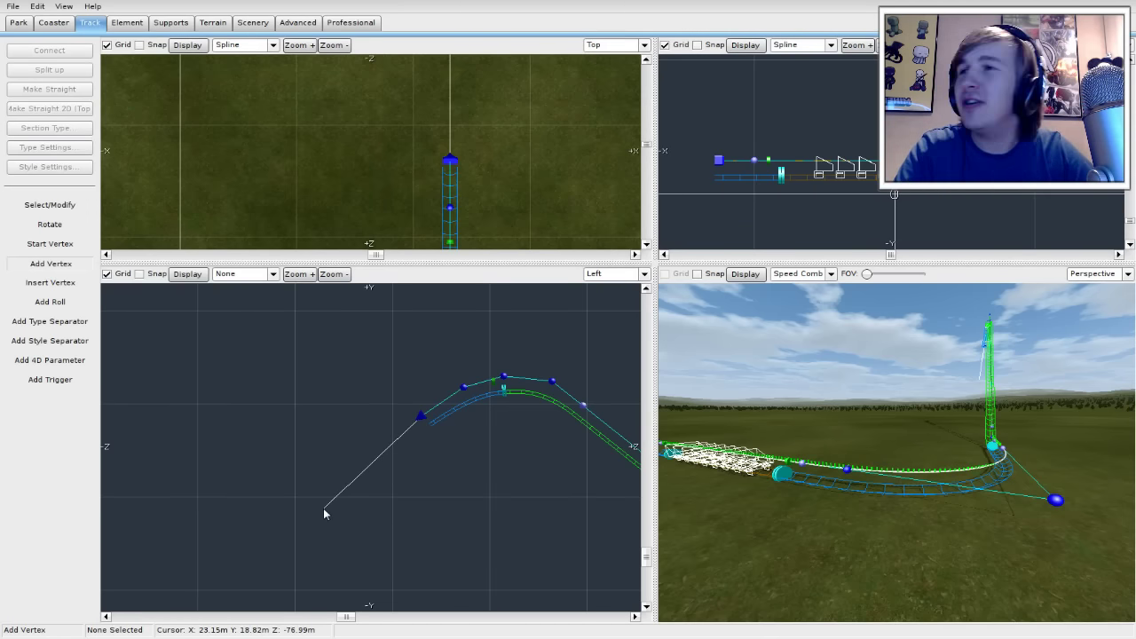
{"action": "right_click_drag", "start_coordinate": [324, 513], "coordinate": [416, 458]}
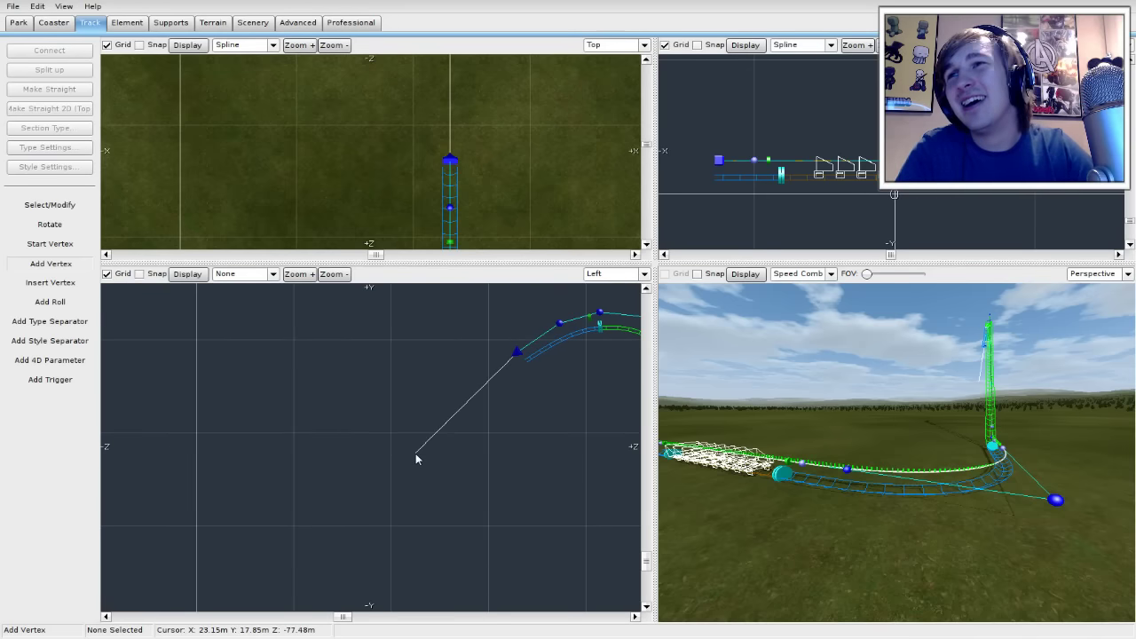
{"action": "left_click", "coordinate": [487, 387]}
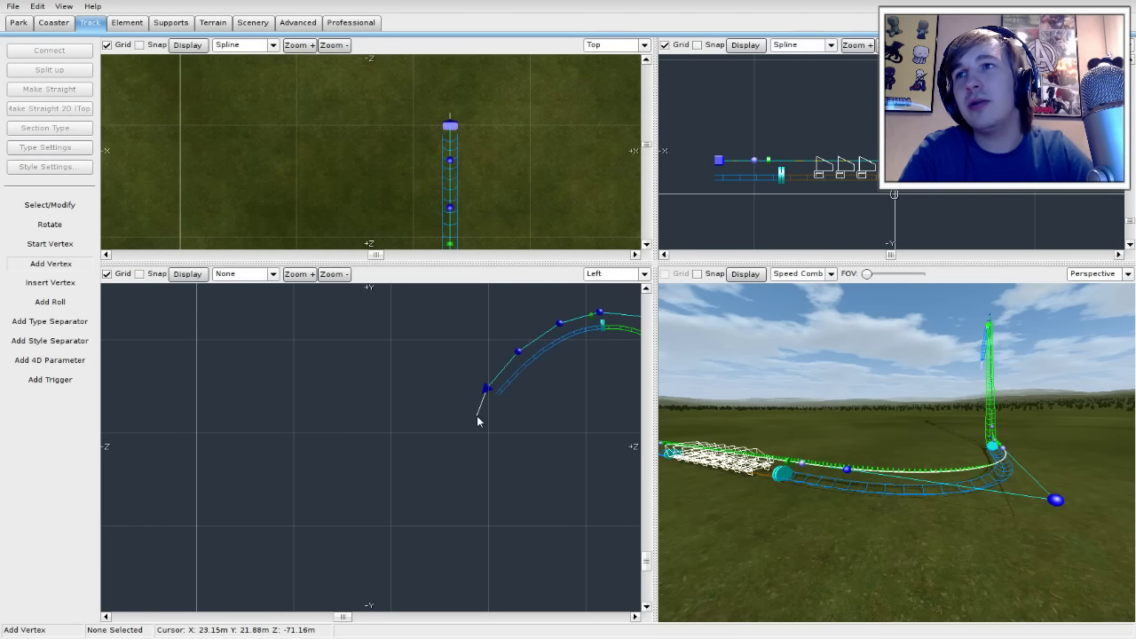
{"action": "left_click", "coordinate": [472, 433]}
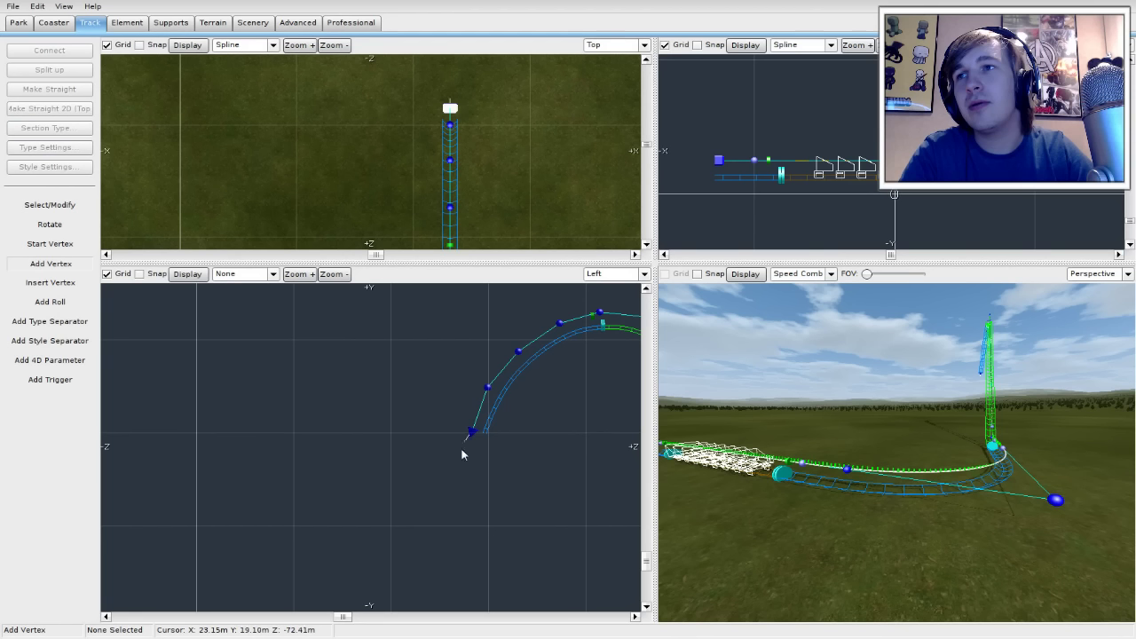
{"action": "left_click", "coordinate": [450, 515]}
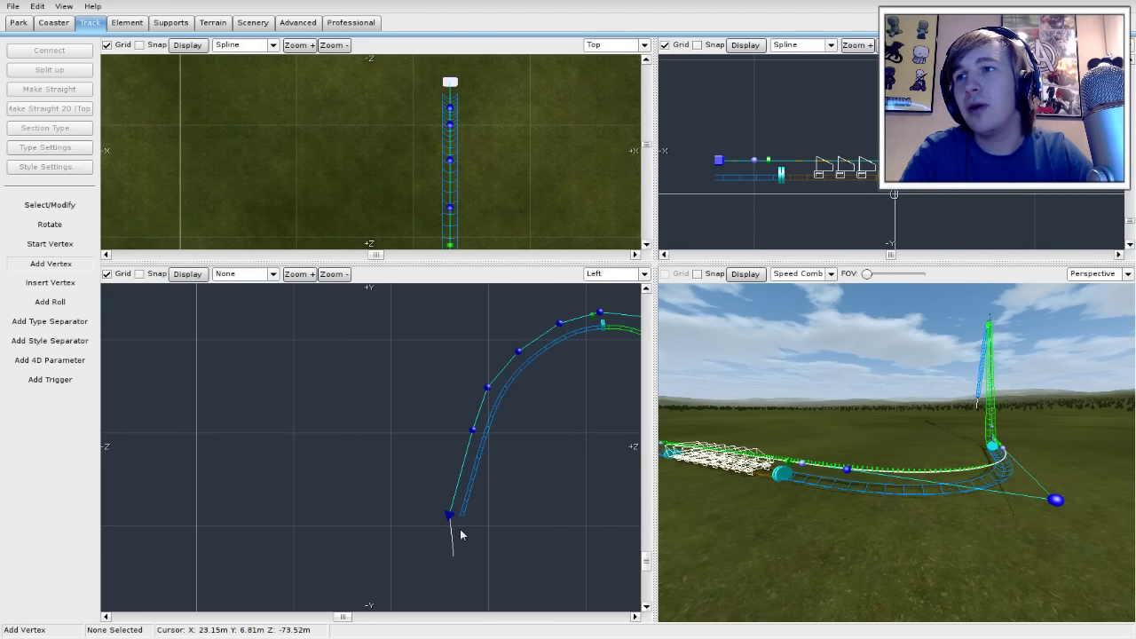
{"action": "right_click_drag", "start_coordinate": [426, 542], "coordinate": [447, 405]}
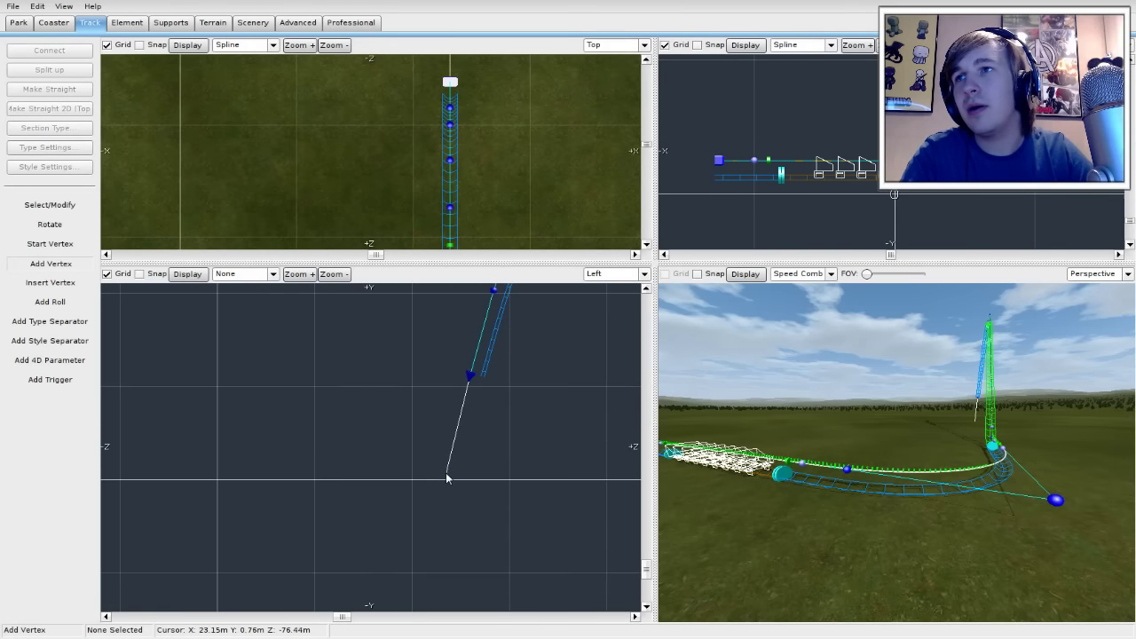
{"action": "left_click", "coordinate": [449, 468]}
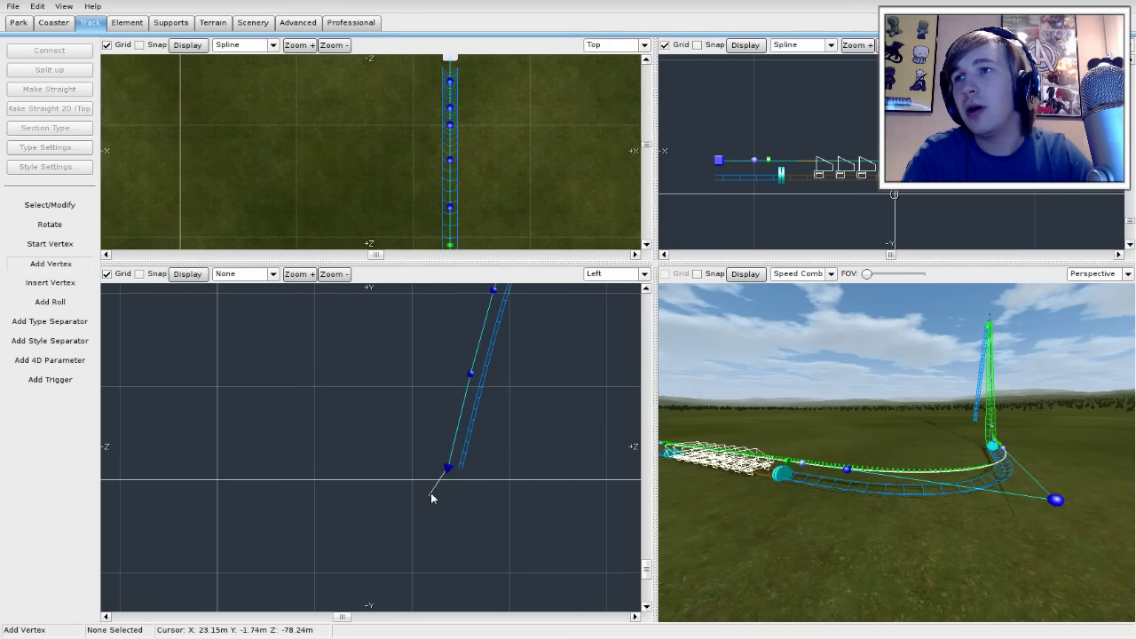
{"action": "right_click_drag", "start_coordinate": [453, 486], "coordinate": [435, 519]}
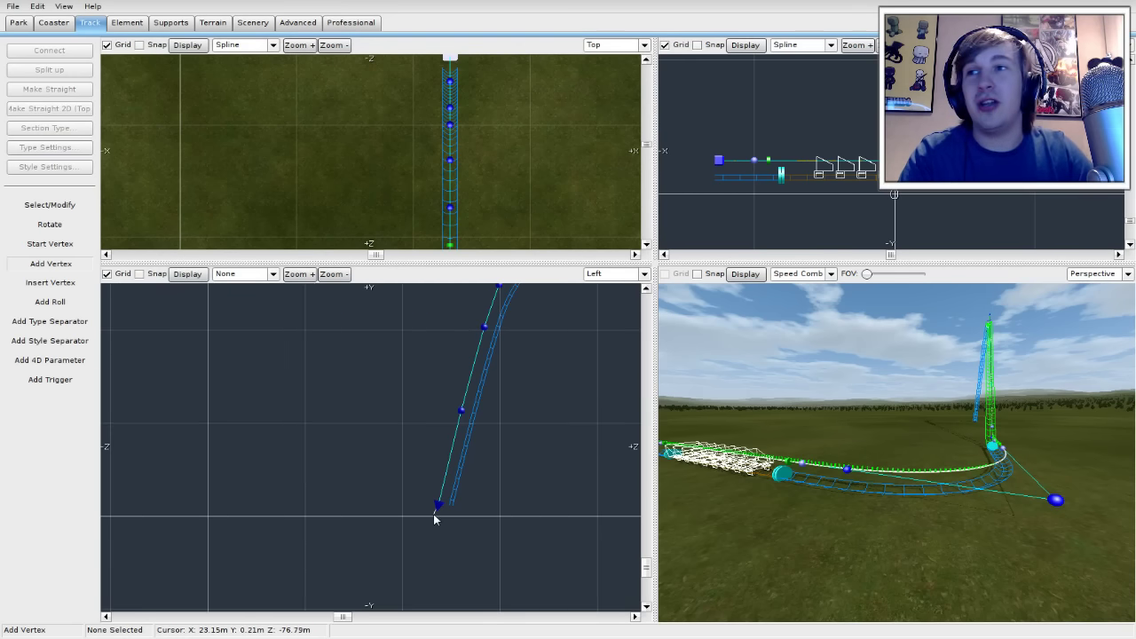
{"action": "key", "text": "ctrl+z"}
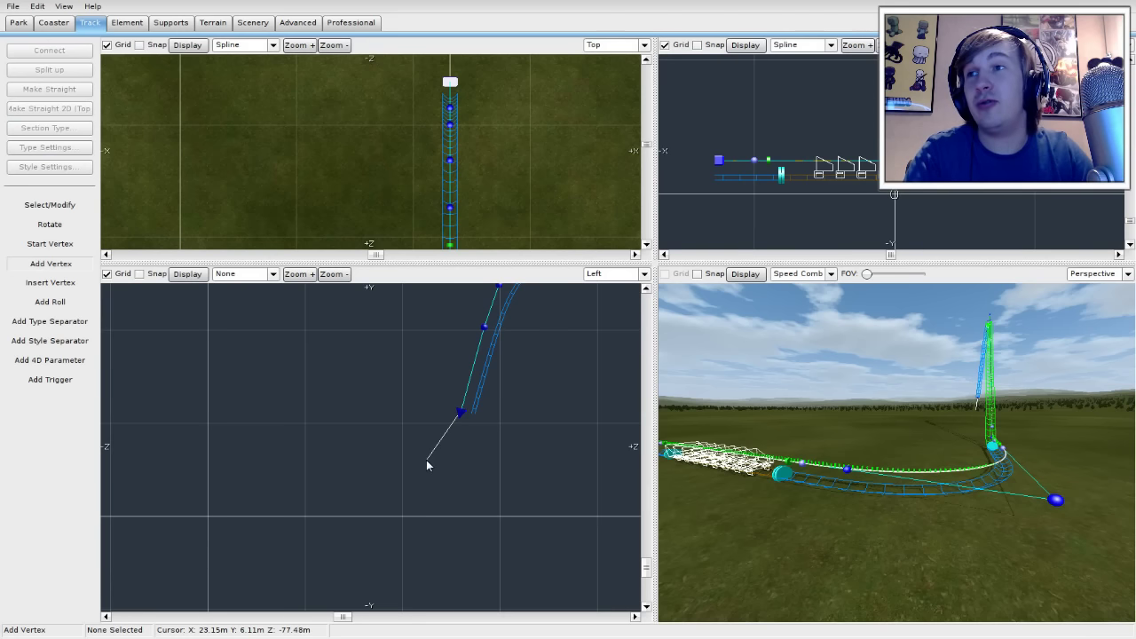
Step: Add seven vertices that level the drop out near Y 2 m and raise the track to about Y 12 m, Z -108 m
{"action": "left_click", "coordinate": [426, 460]}
{"action": "left_click", "coordinate": [382, 488]}
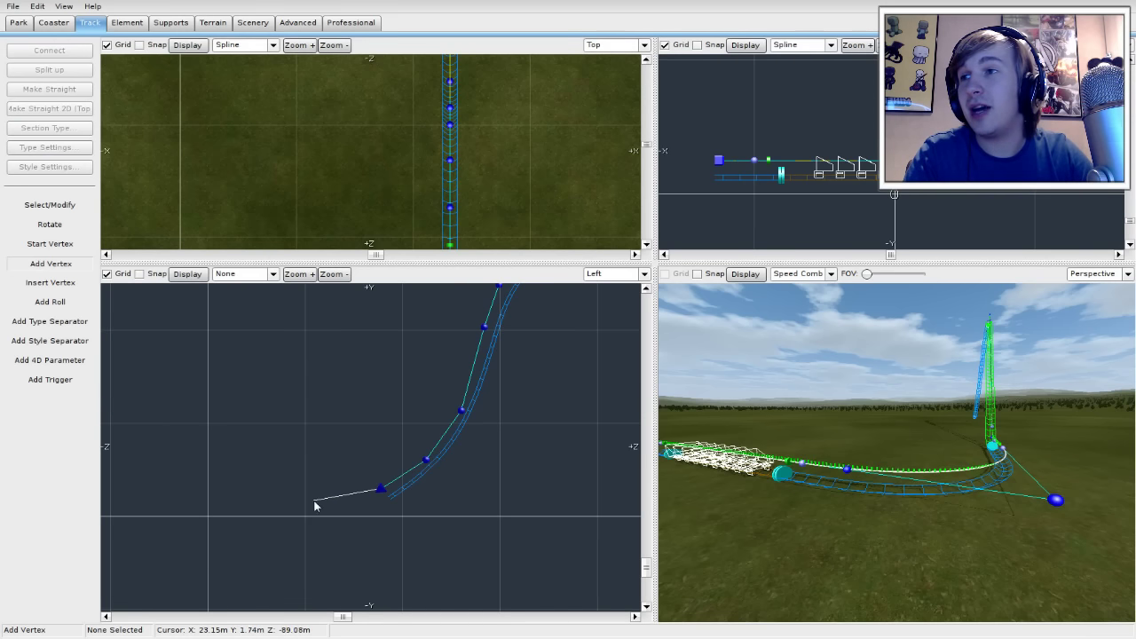
{"action": "left_click", "coordinate": [318, 500]}
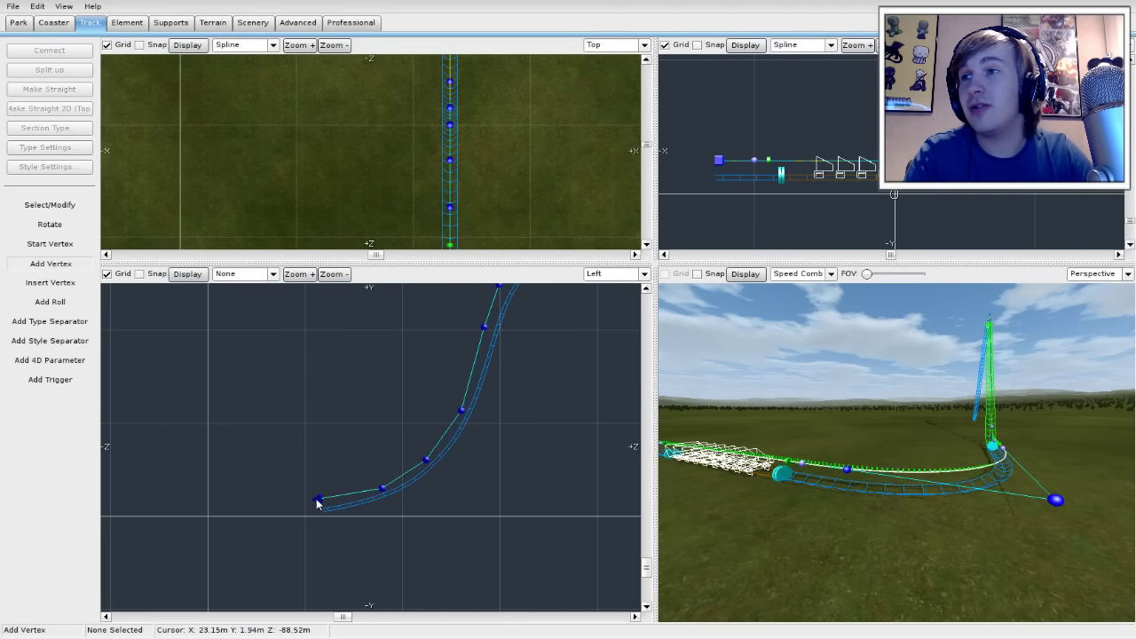
{"action": "left_click", "coordinate": [251, 500]}
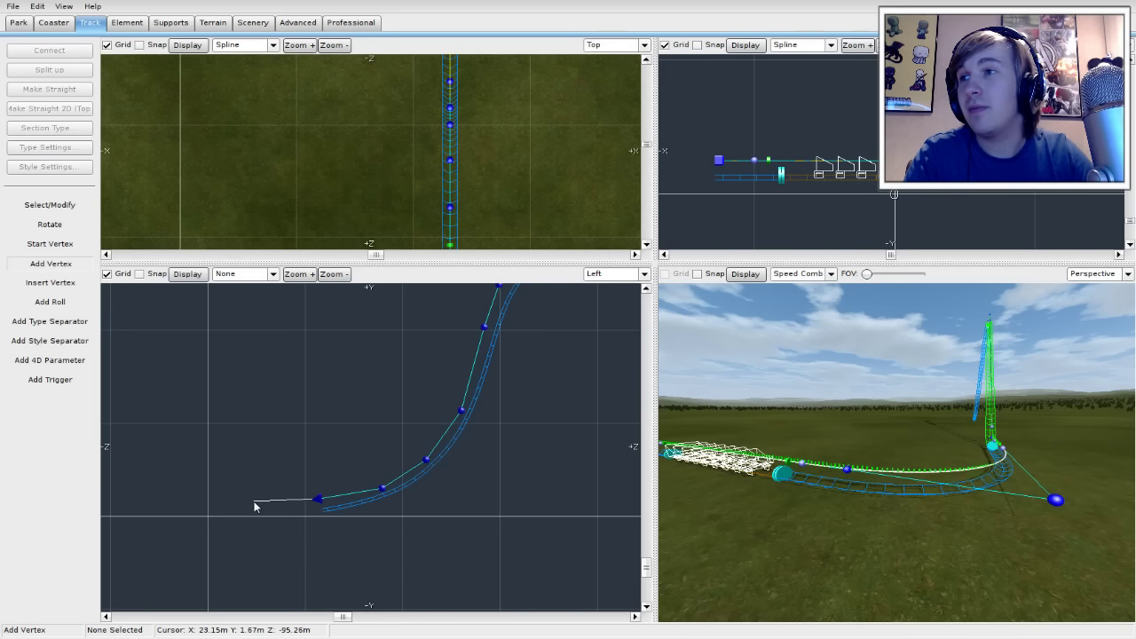
{"action": "left_click", "coordinate": [197, 482]}
{"action": "left_click", "coordinate": [165, 449]}
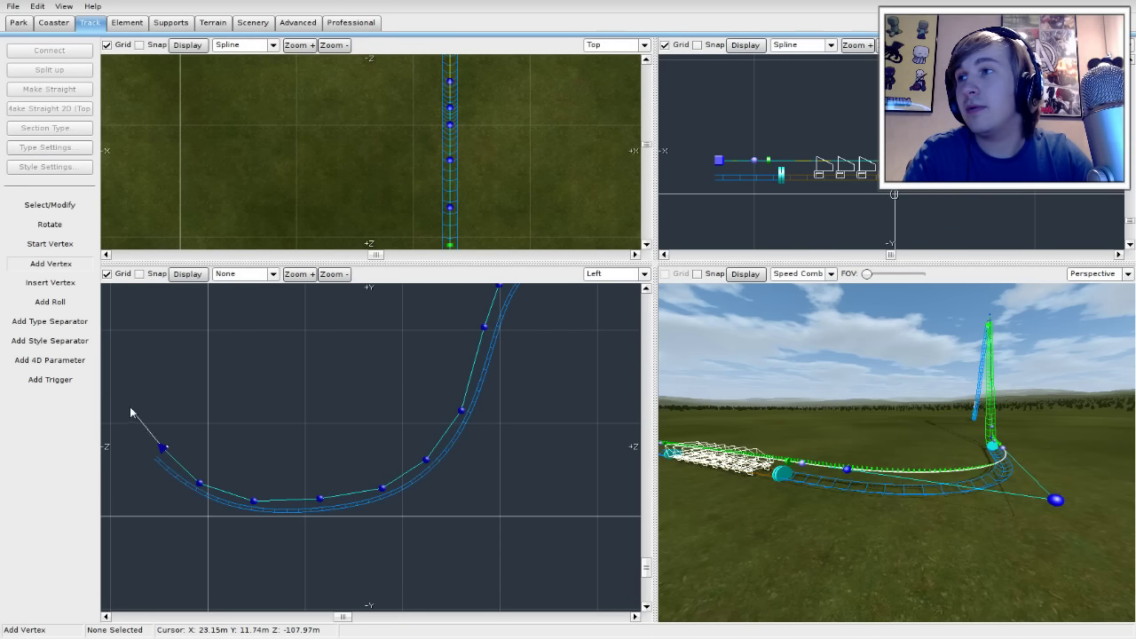
{"action": "left_click", "coordinate": [130, 405]}
{"action": "middle_click_drag", "start_coordinate": [150, 414], "coordinate": [336, 428]}
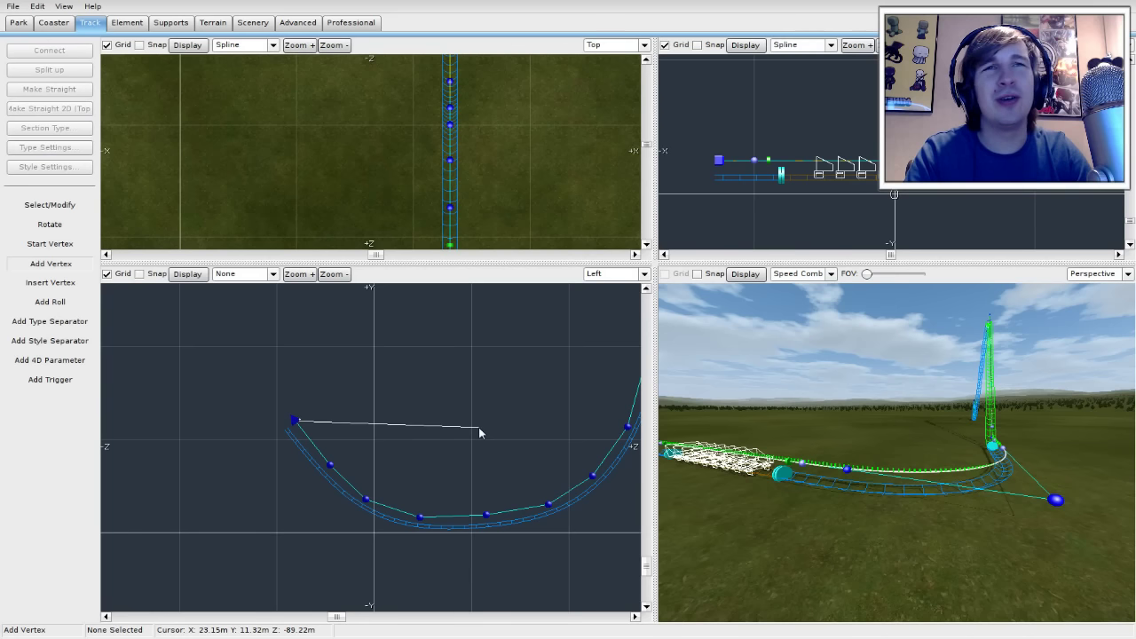
{"action": "right_click_drag", "start_coordinate": [478, 427], "coordinate": [343, 486]}
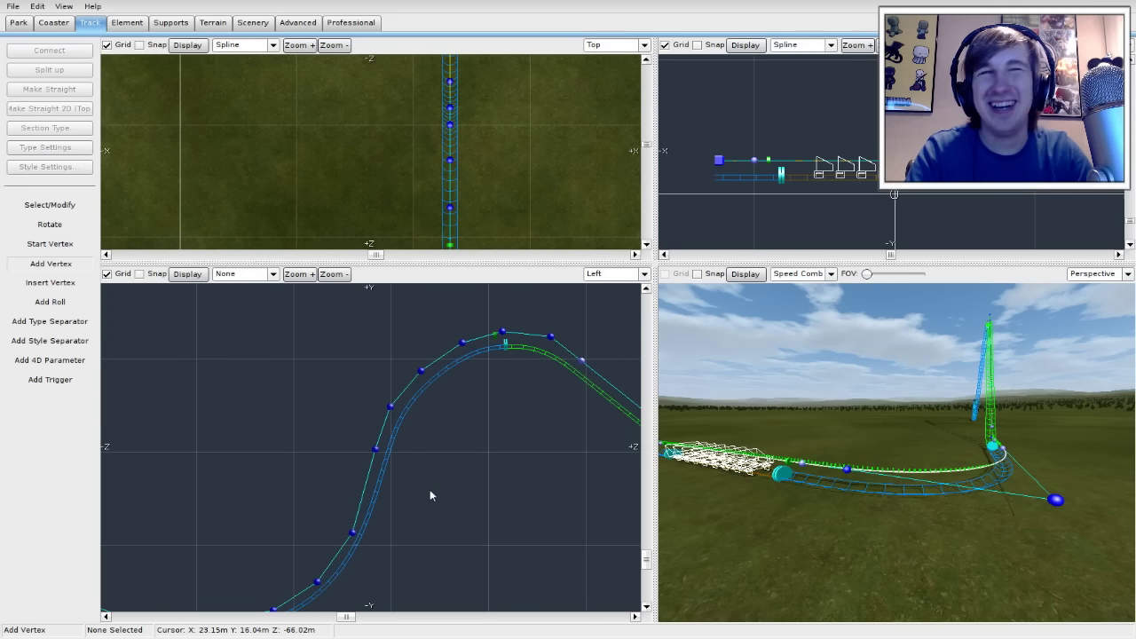
Step: Depump the vertices from just before the lift crest through the drop and valley to the track's end
{"action": "left_click", "coordinate": [51, 205]}
{"action": "right_click_drag", "start_coordinate": [469, 442], "coordinate": [447, 442]}
{"action": "left_click", "coordinate": [529, 336]}
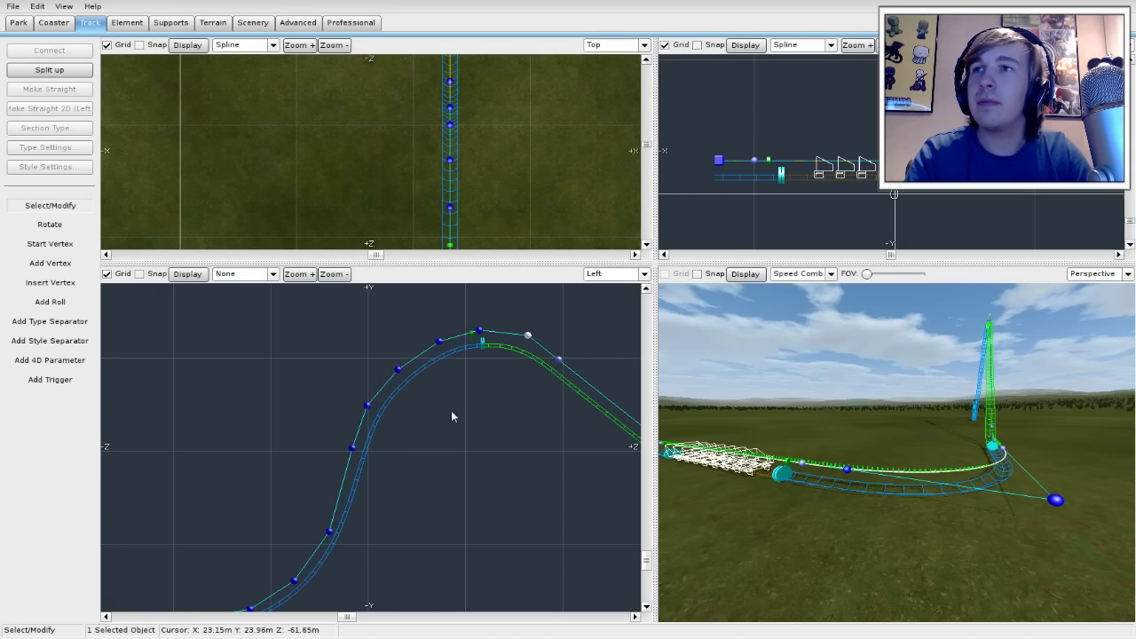
{"action": "left_click", "coordinate": [479, 330], "text": "ctrl"}
{"action": "left_click_drag", "start_coordinate": [534, 315], "coordinate": [149, 606]}
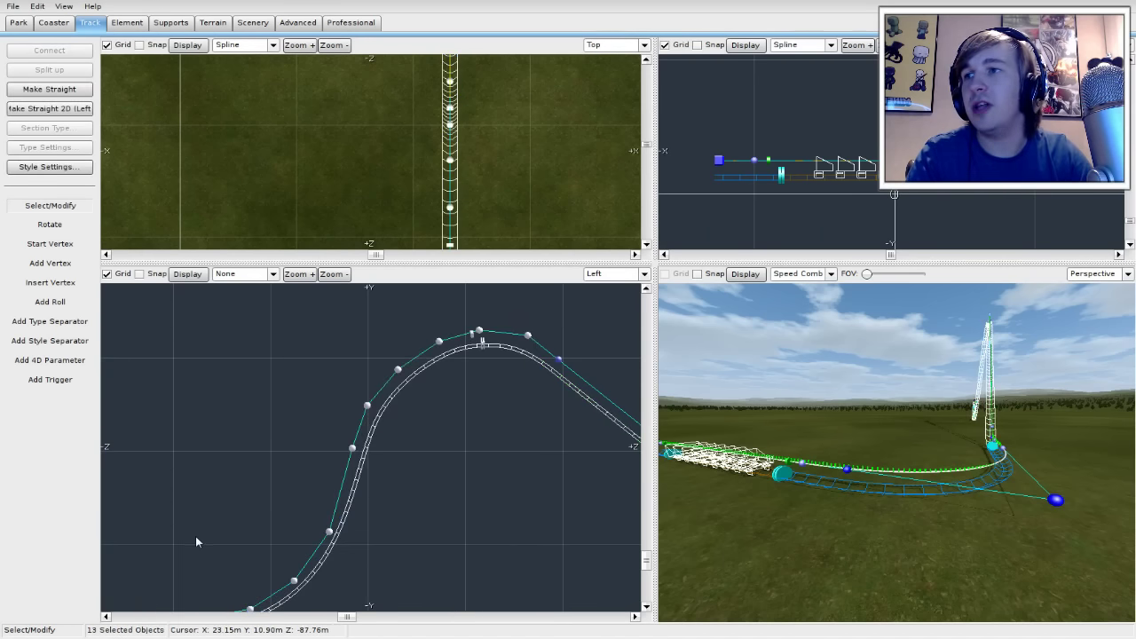
{"action": "right_click_drag", "start_coordinate": [195, 536], "coordinate": [344, 431]}
{"action": "left_click", "coordinate": [338, 516], "text": "ctrl"}
{"action": "left_click", "coordinate": [271, 516], "text": "ctrl"}
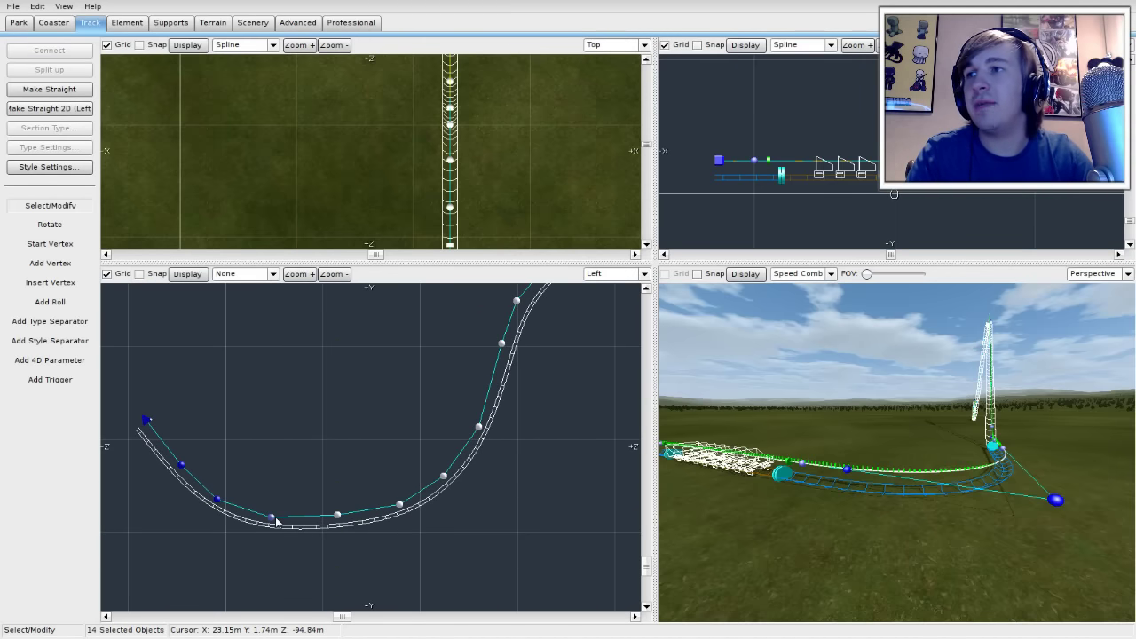
{"action": "left_click", "coordinate": [218, 500], "text": "ctrl"}
{"action": "left_click", "coordinate": [181, 464], "text": "ctrl"}
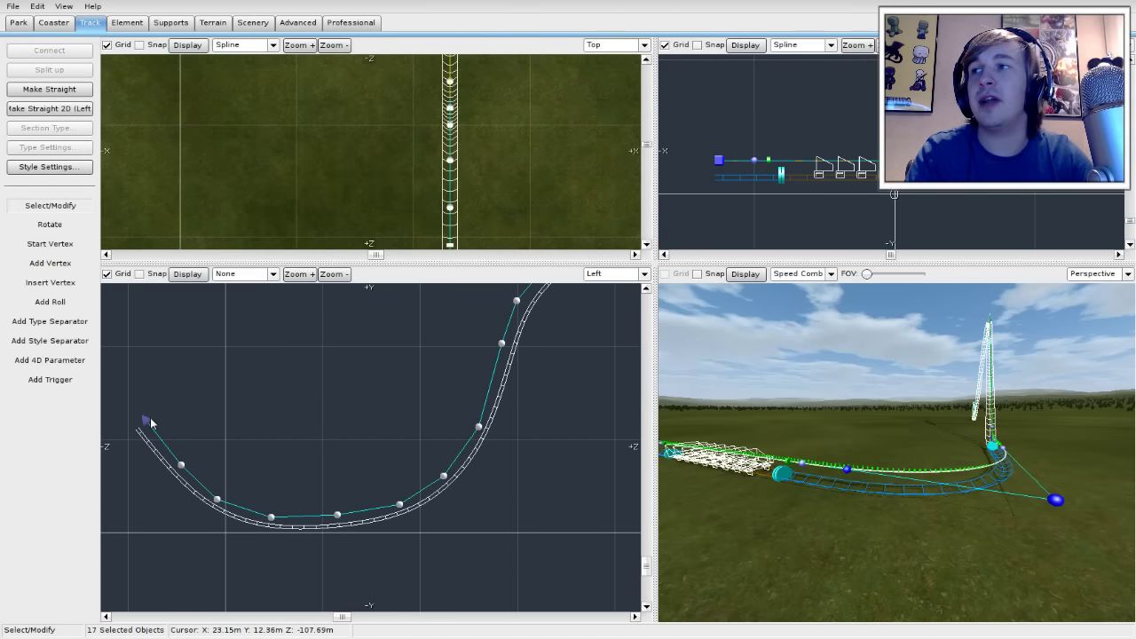
{"action": "left_click", "coordinate": [146, 419], "text": "ctrl"}
{"action": "left_click", "coordinate": [127, 22]}
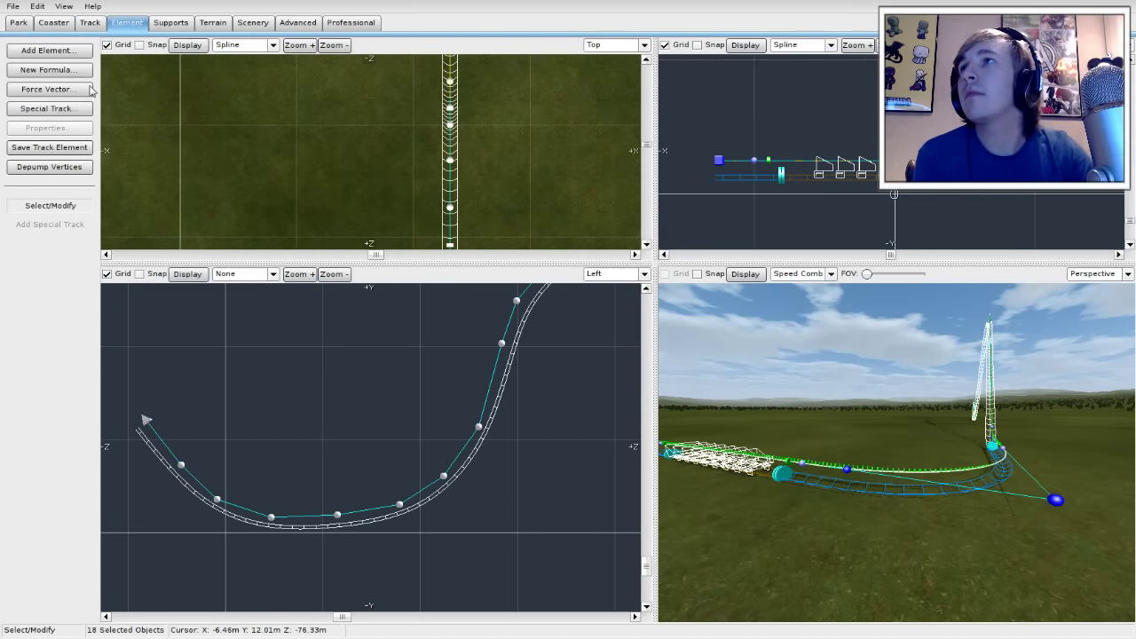
{"action": "left_click", "coordinate": [49, 168]}
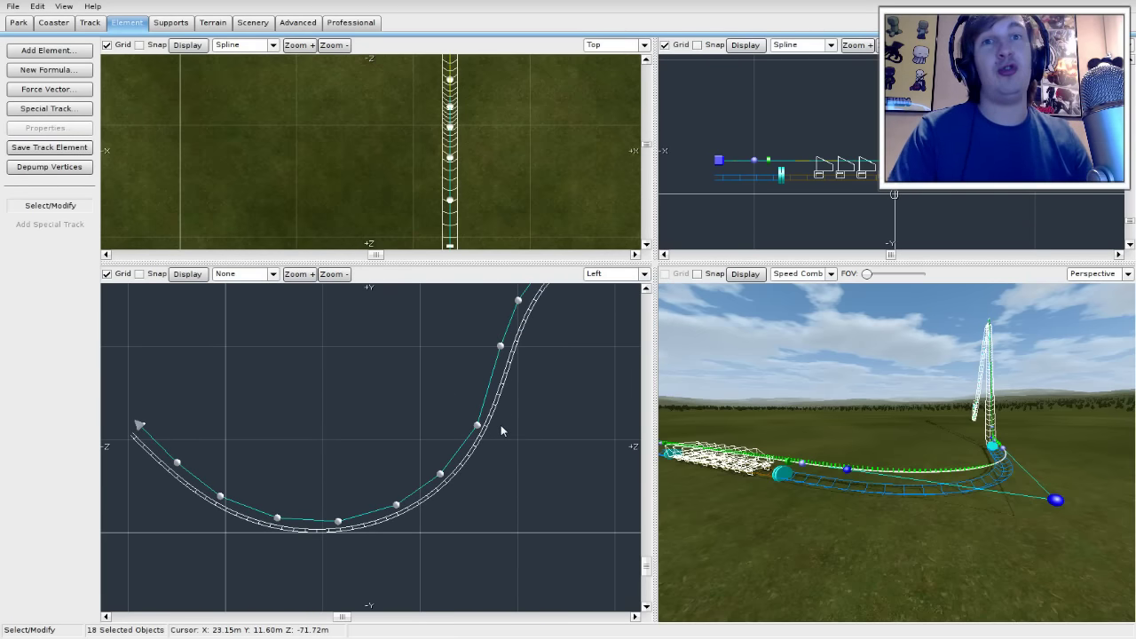
{"action": "right_click_drag", "start_coordinate": [544, 379], "coordinate": [426, 468]}
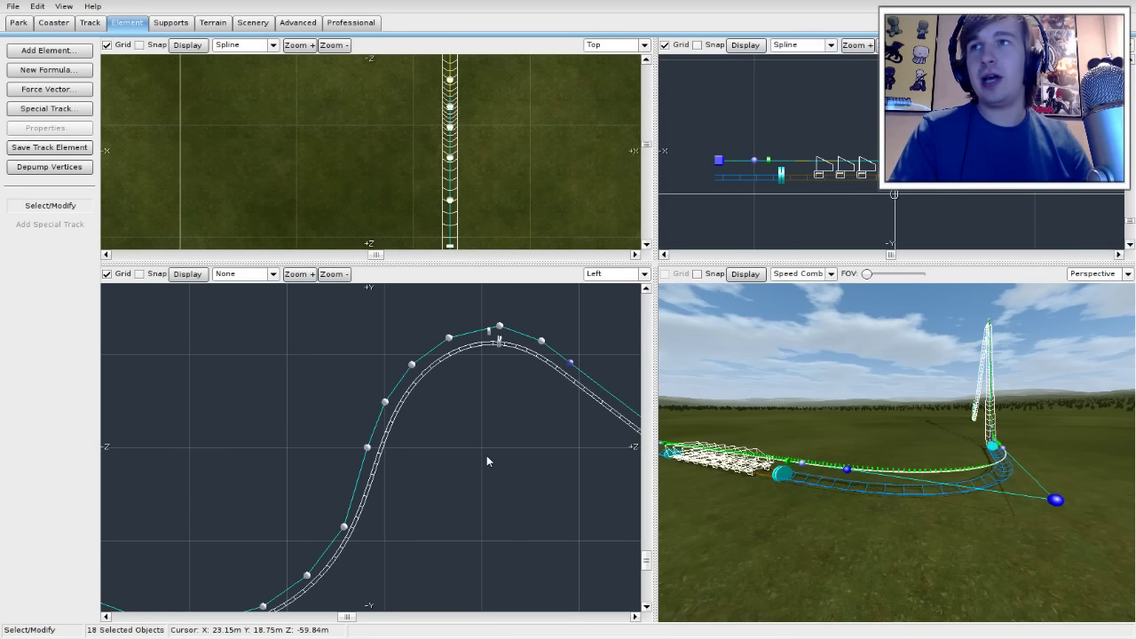
{"action": "right_click_drag", "start_coordinate": [487, 459], "coordinate": [509, 453]}
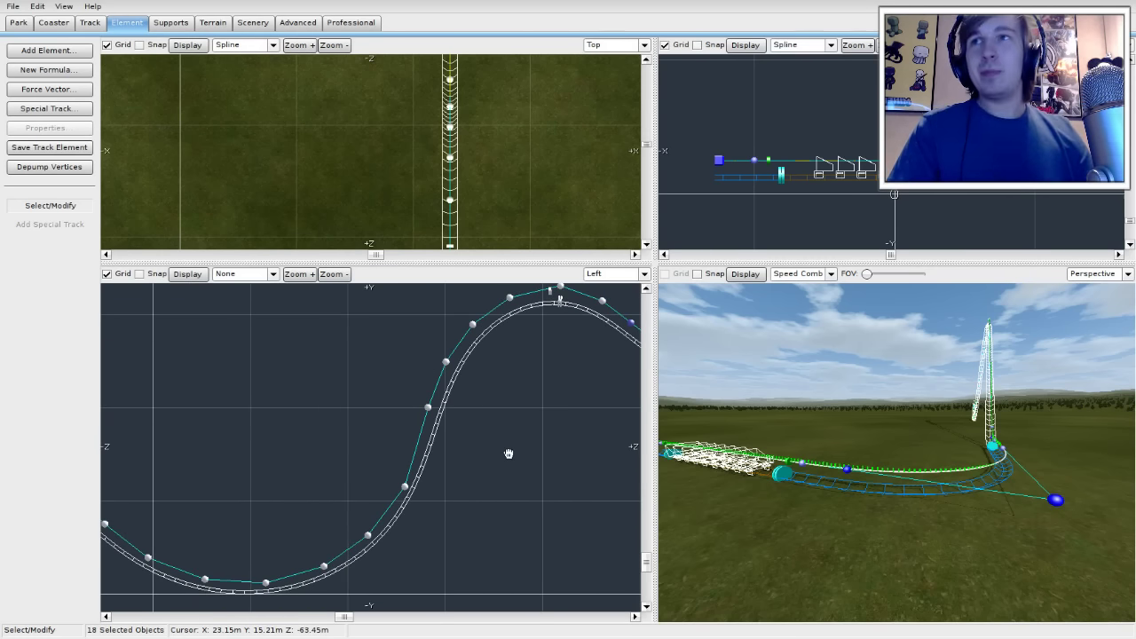
Step: Display the G-Force Comb in the left side view and examine it over the crest and the upper part of the drop
{"action": "right_click_drag", "start_coordinate": [506, 434], "coordinate": [507, 467]}
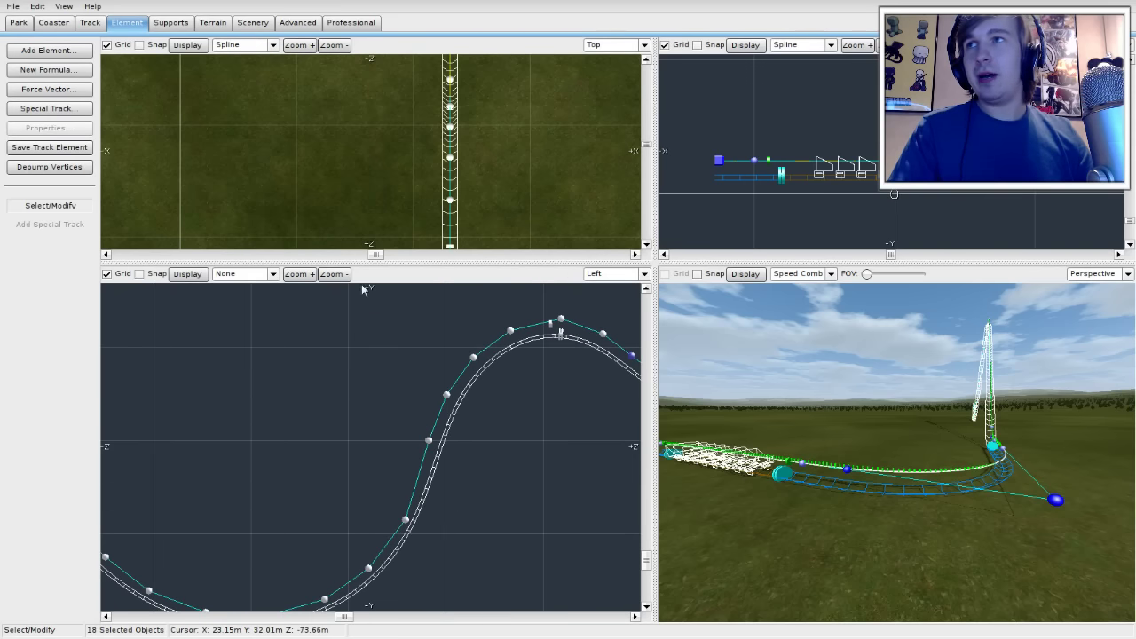
{"action": "left_click", "coordinate": [267, 273]}
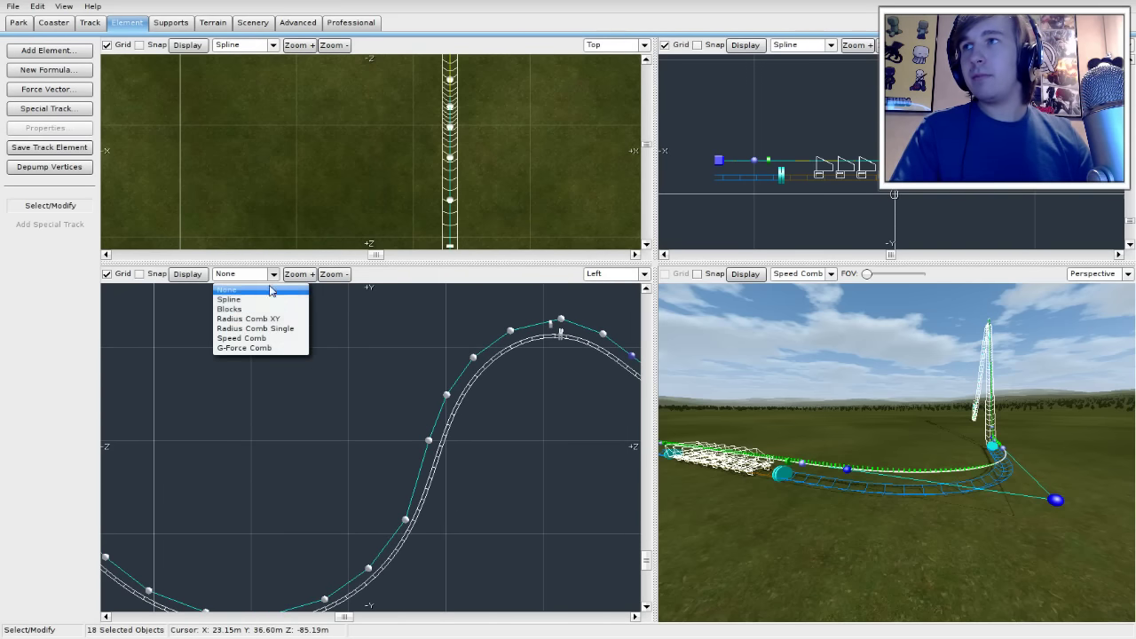
{"action": "left_click", "coordinate": [256, 348]}
{"action": "right_click_drag", "start_coordinate": [565, 545], "coordinate": [589, 466]}
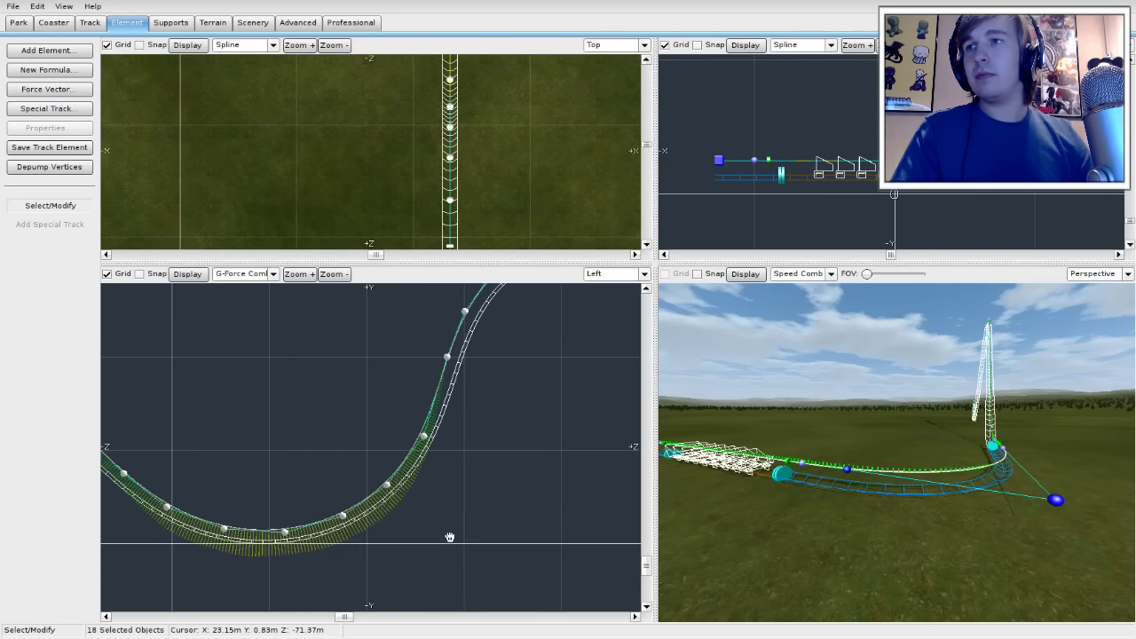
{"action": "right_click_drag", "start_coordinate": [450, 536], "coordinate": [439, 575]}
{"action": "right_click_drag", "start_coordinate": [495, 506], "coordinate": [481, 554]}
{"action": "scroll", "coordinate": [495, 477], "scroll_direction": "up", "scroll_amount": 2}
{"action": "scroll", "coordinate": [493, 474], "scroll_direction": "up", "scroll_amount": 1}
{"action": "right_click_drag", "start_coordinate": [555, 427], "coordinate": [484, 489]}
{"action": "scroll", "coordinate": [485, 489], "scroll_direction": "up", "scroll_amount": 1}
{"action": "right_click_drag", "start_coordinate": [544, 400], "coordinate": [515, 411]}
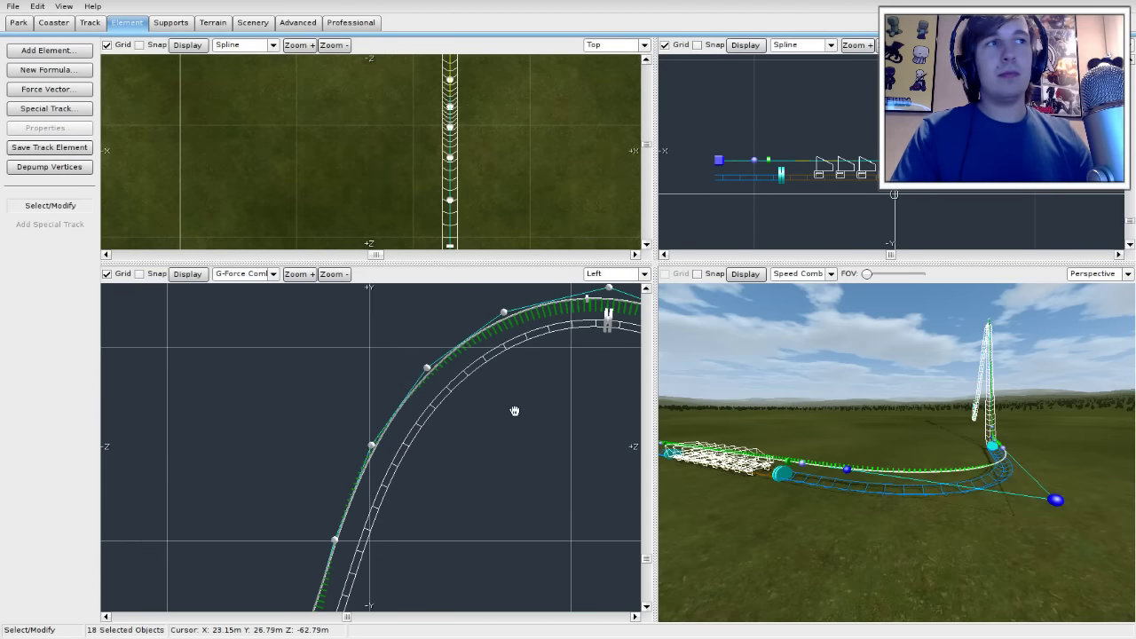
{"action": "right_click_drag", "start_coordinate": [439, 487], "coordinate": [524, 327]}
{"action": "right_click_drag", "start_coordinate": [499, 388], "coordinate": [439, 572]}
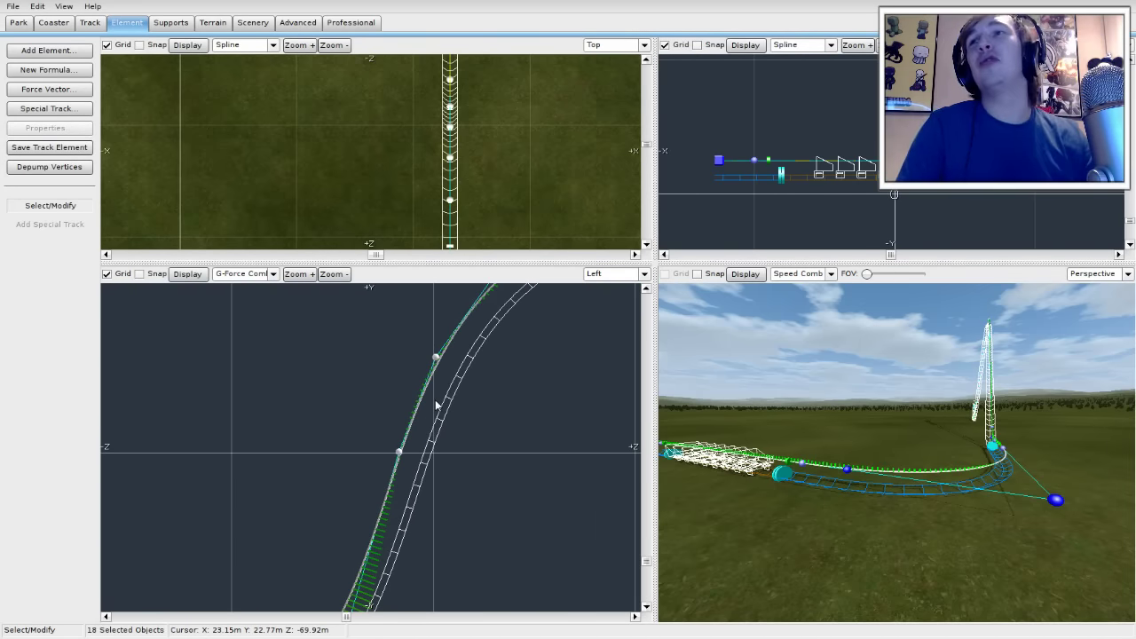
Step: Examine the G-force comb from the lower drop through the valley to the track's end
{"action": "right_click_drag", "start_coordinate": [521, 372], "coordinate": [572, 399]}
{"action": "right_click_drag", "start_coordinate": [530, 509], "coordinate": [578, 445]}
{"action": "right_click_drag", "start_coordinate": [521, 552], "coordinate": [604, 418]}
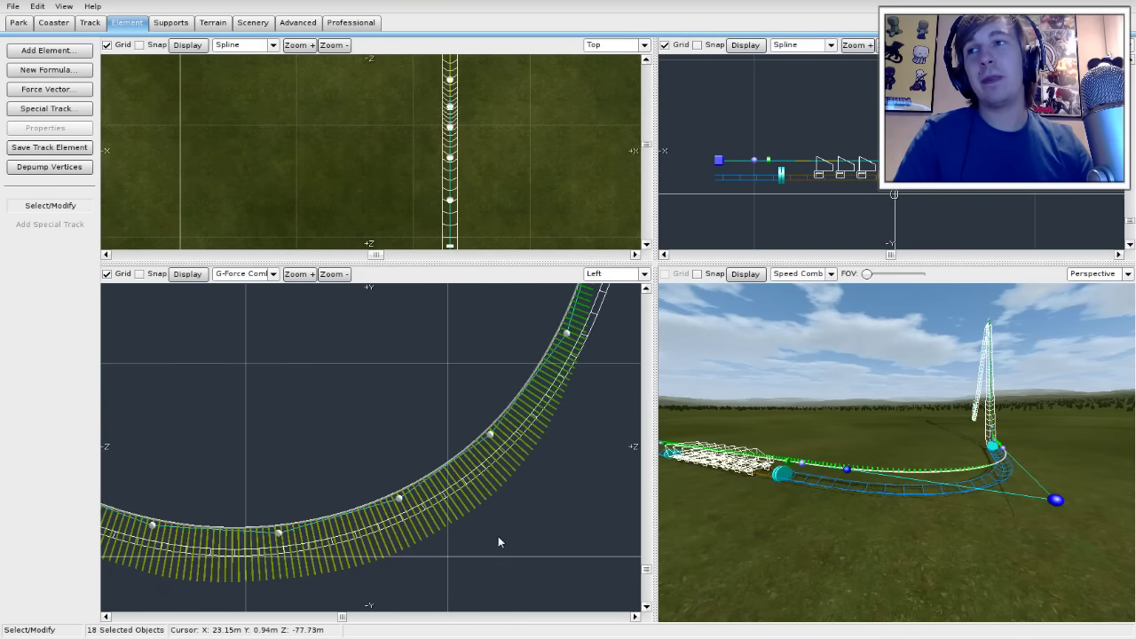
{"action": "right_click_drag", "start_coordinate": [490, 544], "coordinate": [573, 510]}
{"action": "right_click_drag", "start_coordinate": [400, 556], "coordinate": [528, 559]}
{"action": "right_click_drag", "start_coordinate": [226, 527], "coordinate": [347, 590]}
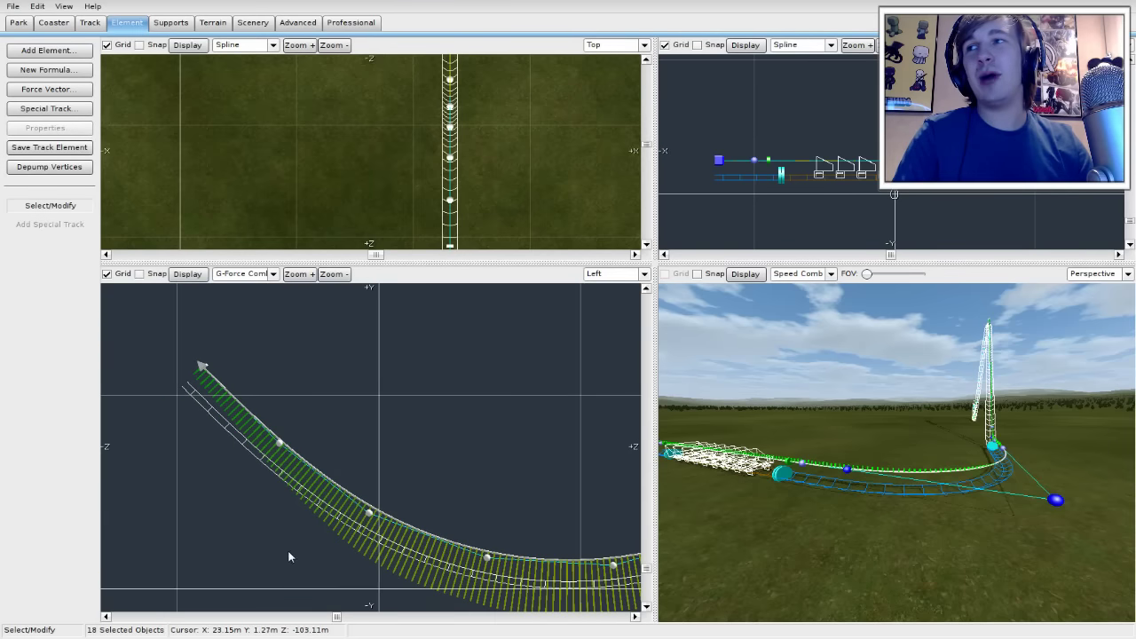
{"action": "right_click_drag", "start_coordinate": [231, 500], "coordinate": [262, 538]}
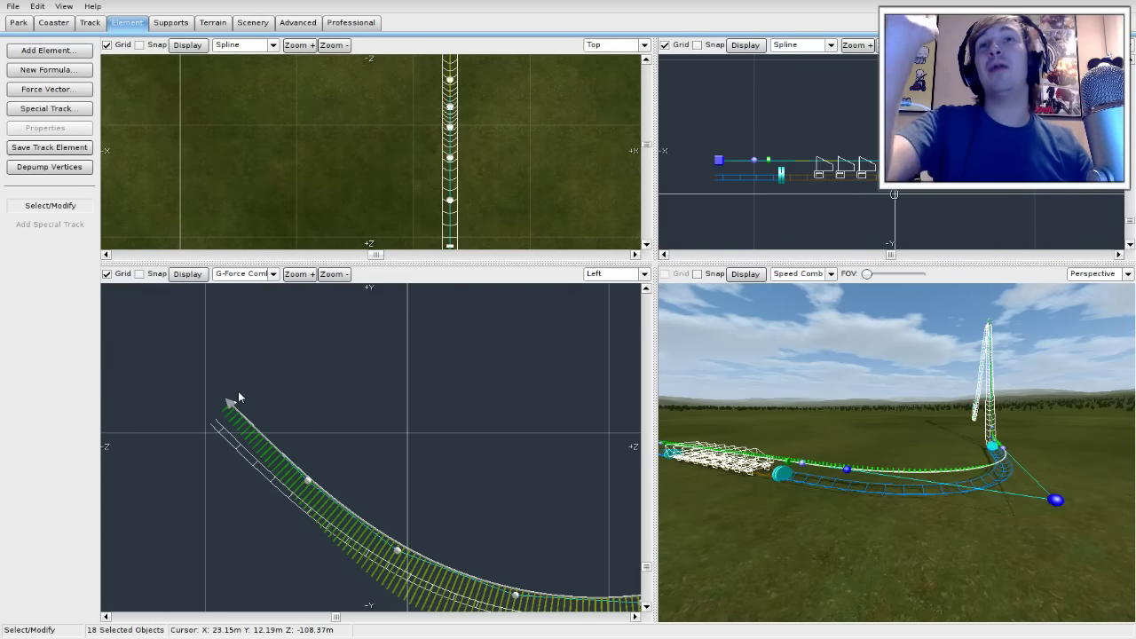
{"action": "right_click_drag", "start_coordinate": [375, 456], "coordinate": [345, 421]}
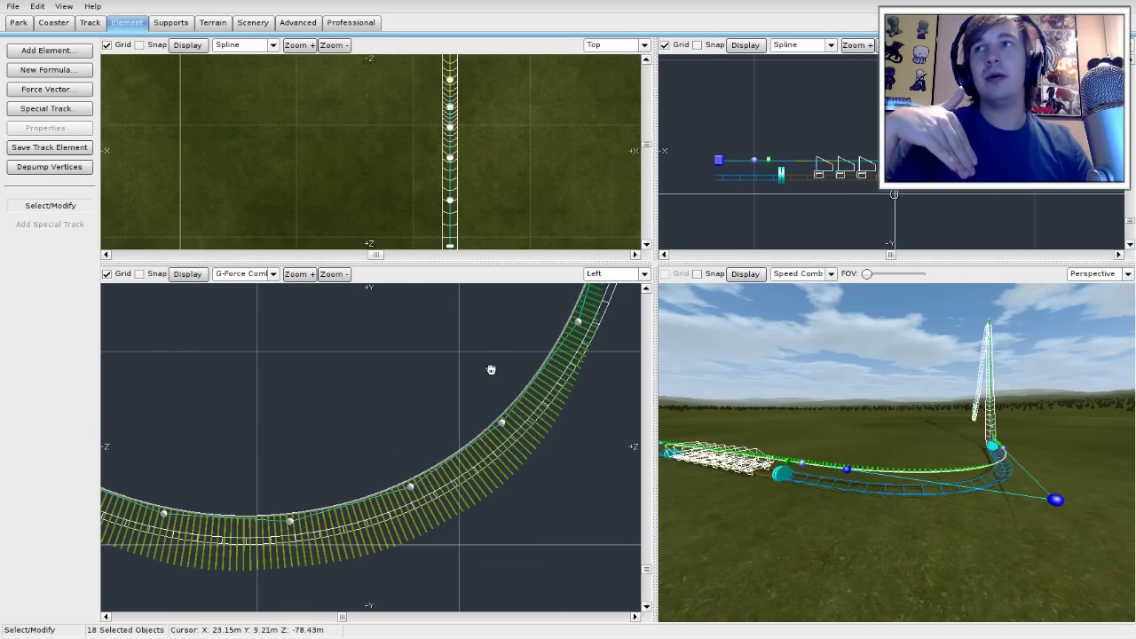
{"action": "right_click_drag", "start_coordinate": [489, 370], "coordinate": [399, 429]}
Step: Switch the left side view to the Speed Comb and examine it around the crest of the first drop
{"action": "left_click", "coordinate": [273, 274]}
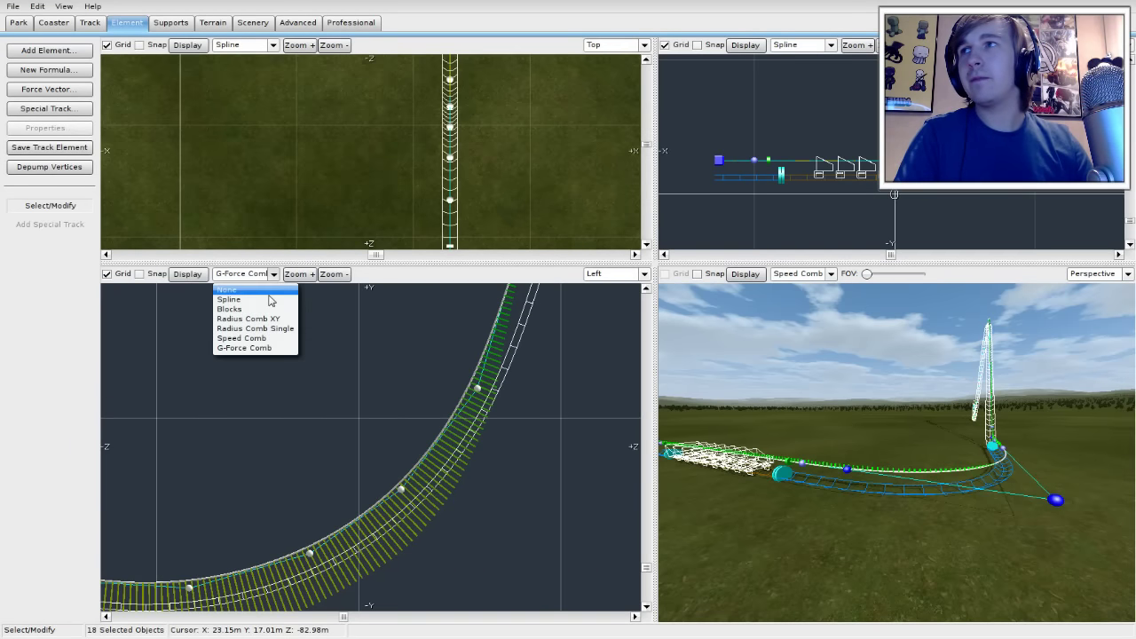
{"action": "left_click", "coordinate": [242, 338]}
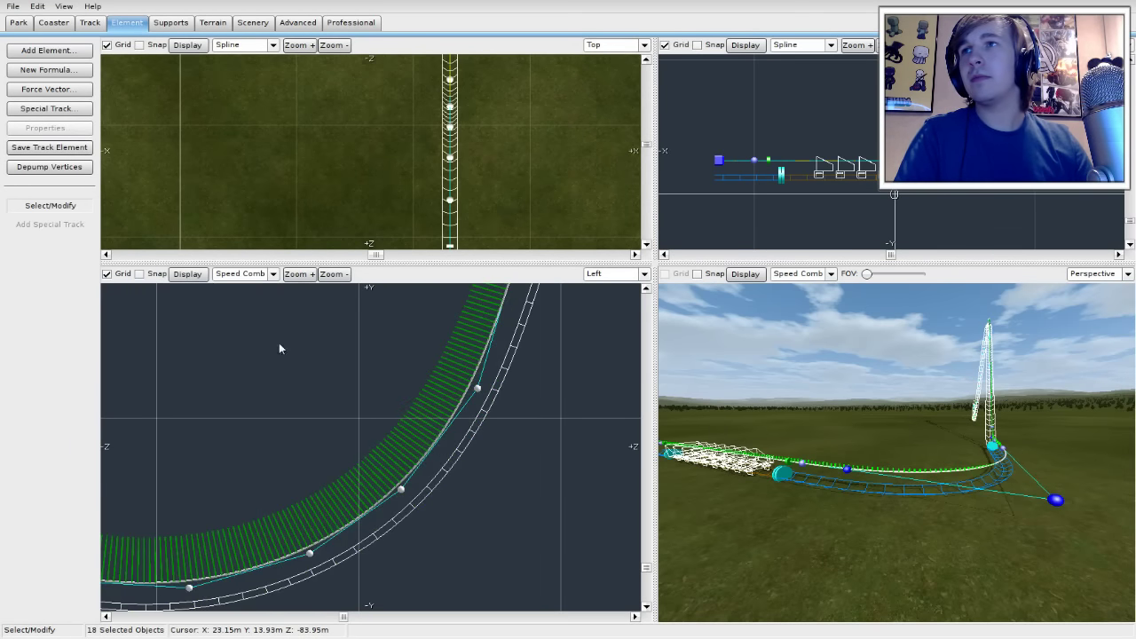
{"action": "right_click_drag", "start_coordinate": [278, 342], "coordinate": [249, 439]}
{"action": "scroll", "coordinate": [423, 352], "scroll_direction": "down", "scroll_amount": 2}
{"action": "scroll", "coordinate": [398, 372], "scroll_direction": "up", "scroll_amount": 3}
{"action": "right_click_drag", "start_coordinate": [504, 470], "coordinate": [489, 512]}
{"action": "scroll", "coordinate": [489, 512], "scroll_direction": "up", "scroll_amount": 3}
{"action": "right_click_drag", "start_coordinate": [458, 432], "coordinate": [471, 496]}
{"action": "right_click_drag", "start_coordinate": [285, 522], "coordinate": [479, 456]}
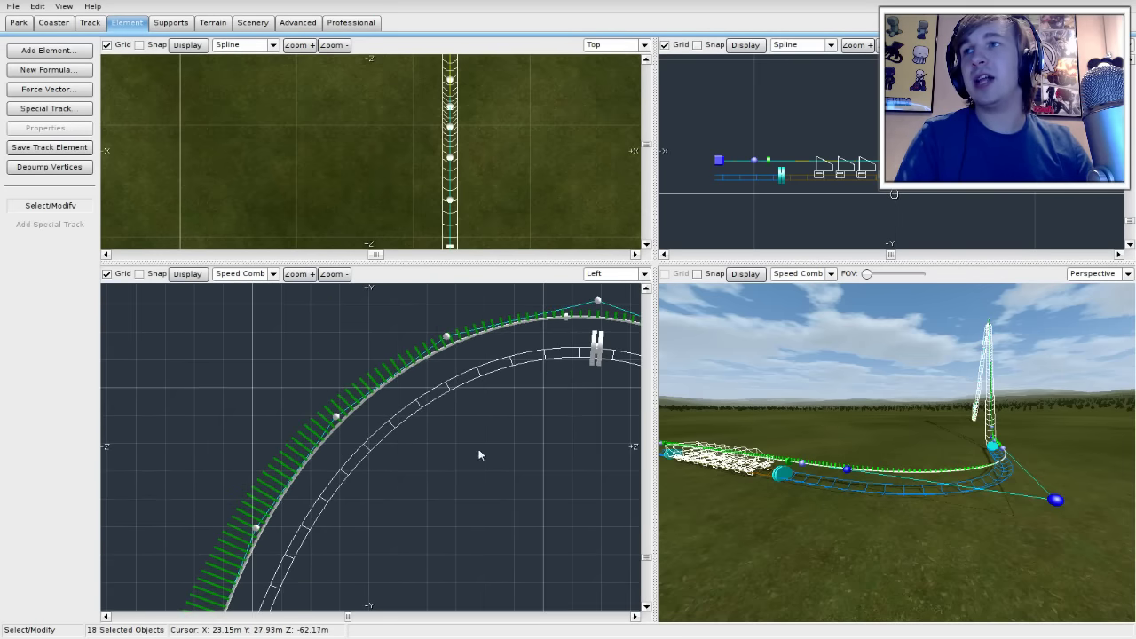
Step: Follow the speed comb down the drop, read the estimated speed in the valley, and clear the vertex selection
{"action": "right_click_drag", "start_coordinate": [396, 556], "coordinate": [533, 409]}
{"action": "right_click_drag", "start_coordinate": [432, 539], "coordinate": [533, 373]}
{"action": "right_click_drag", "start_coordinate": [408, 587], "coordinate": [555, 435]}
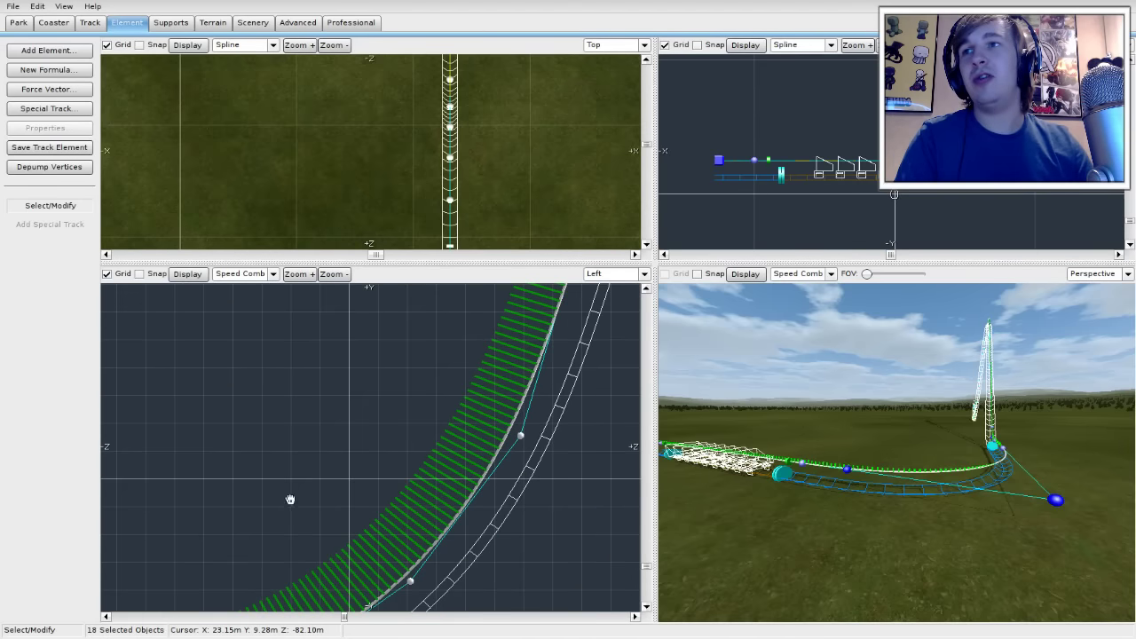
{"action": "right_click_drag", "start_coordinate": [289, 500], "coordinate": [467, 371]}
{"action": "right_click_drag", "start_coordinate": [307, 428], "coordinate": [502, 423]}
{"action": "right_click_drag", "start_coordinate": [248, 436], "coordinate": [307, 450]}
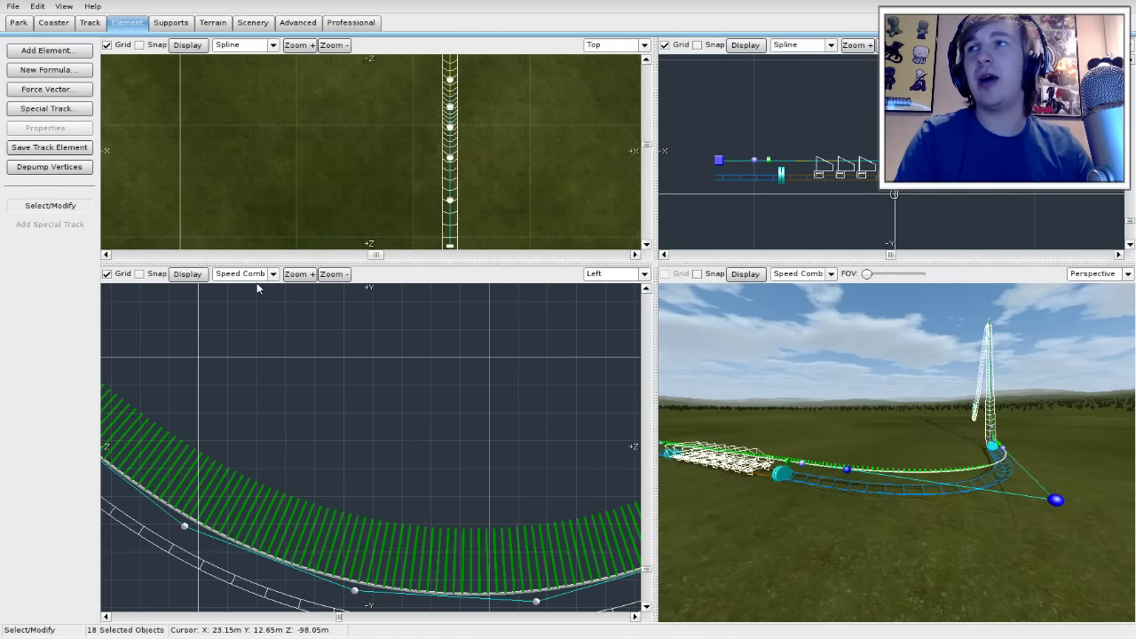
{"action": "left_click", "coordinate": [256, 278]}
{"action": "right_click_drag", "start_coordinate": [383, 483], "coordinate": [442, 431]}
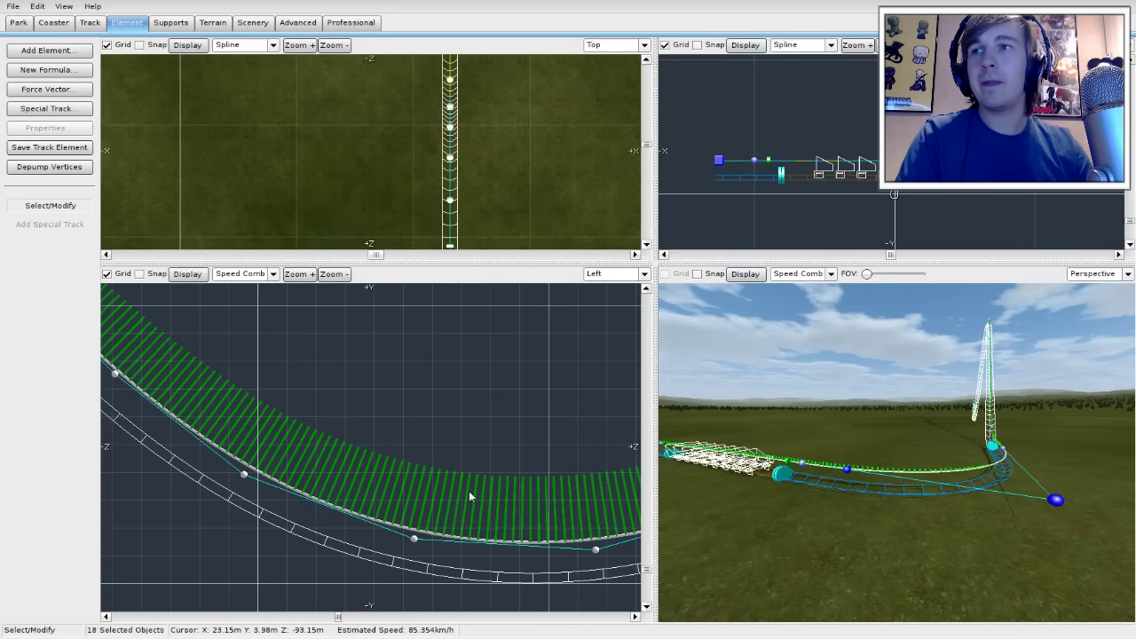
{"action": "left_click", "coordinate": [485, 486]}
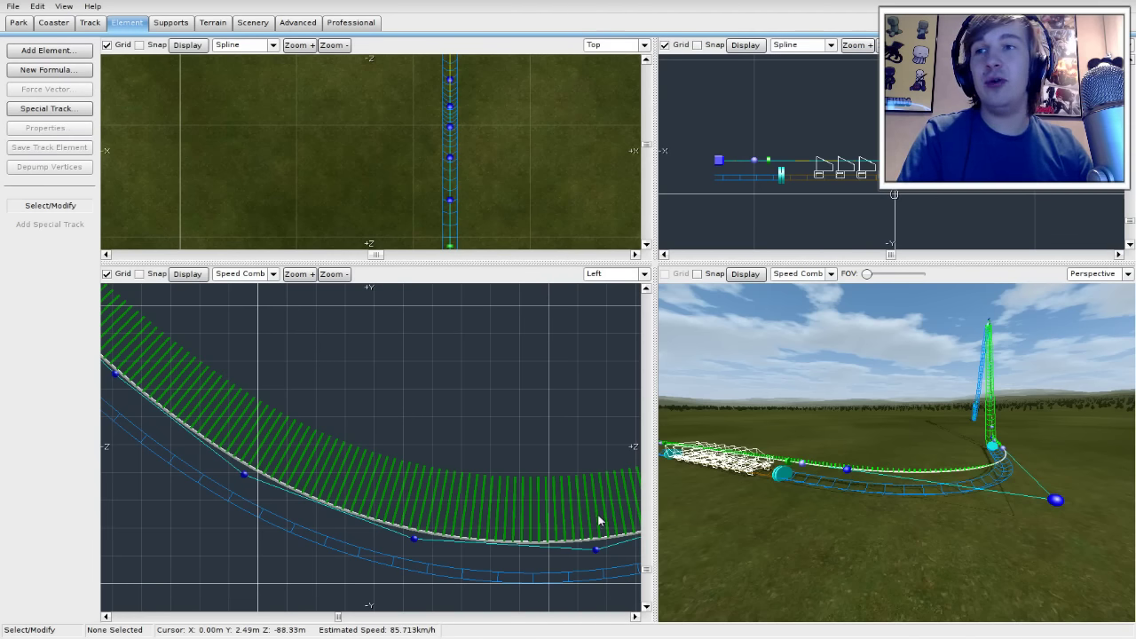
Step: Turn off the comb display in the left side view, leaving free space beyond the track's end
{"action": "scroll", "coordinate": [598, 521], "scroll_direction": "down", "scroll_amount": 1}
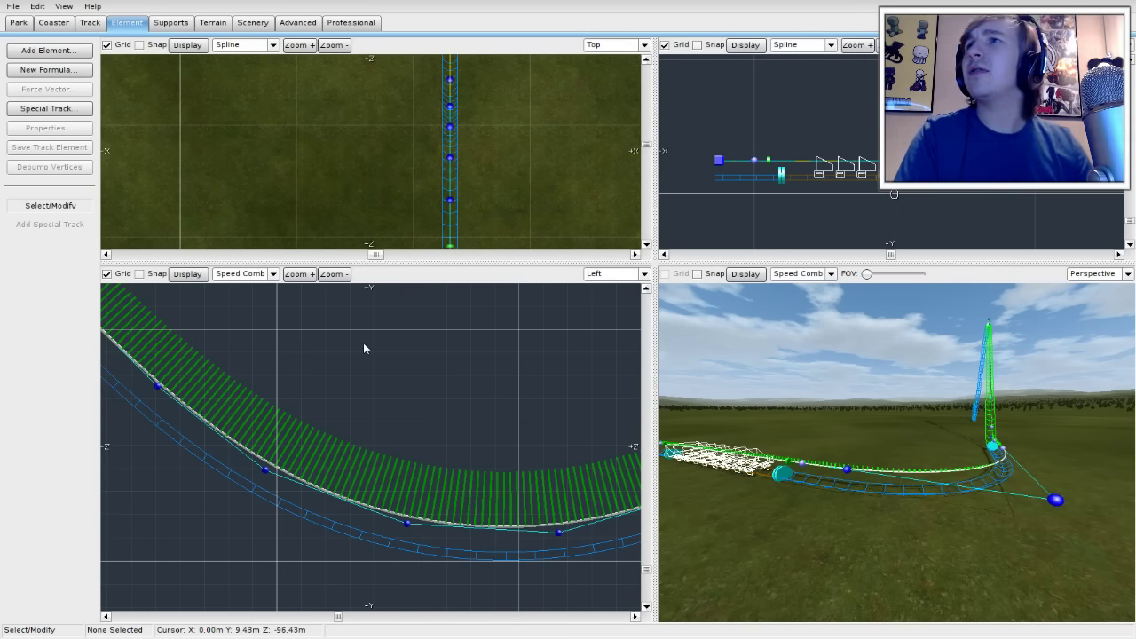
{"action": "scroll", "coordinate": [363, 343], "scroll_direction": "down", "scroll_amount": 3}
{"action": "left_click", "coordinate": [272, 273]}
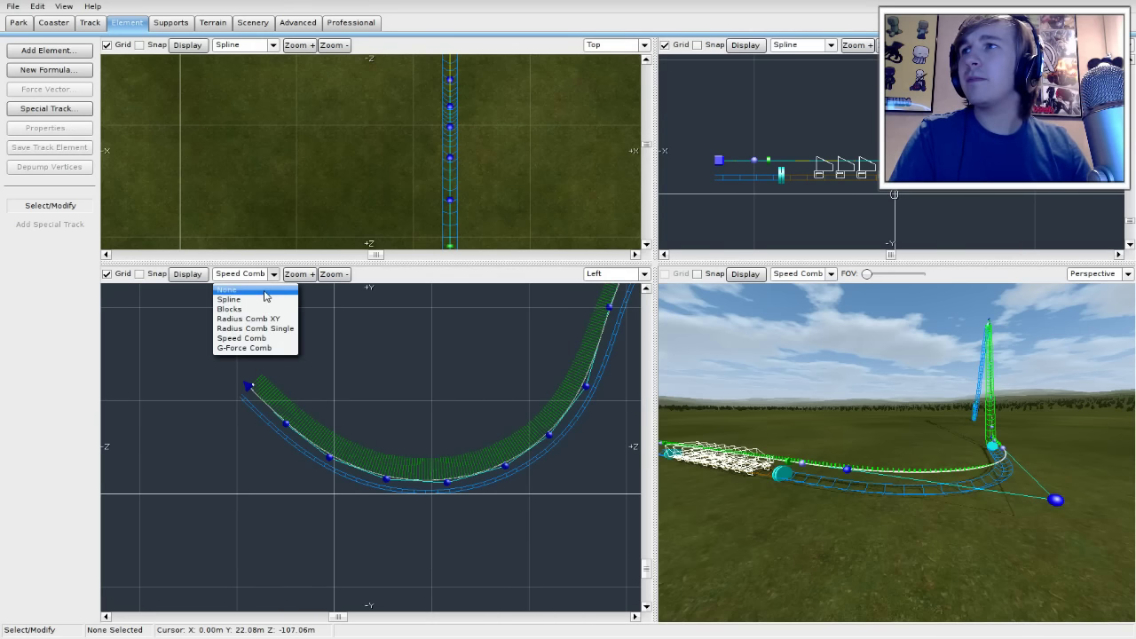
{"action": "left_click", "coordinate": [265, 291]}
{"action": "right_click_drag", "start_coordinate": [493, 396], "coordinate": [523, 426]}
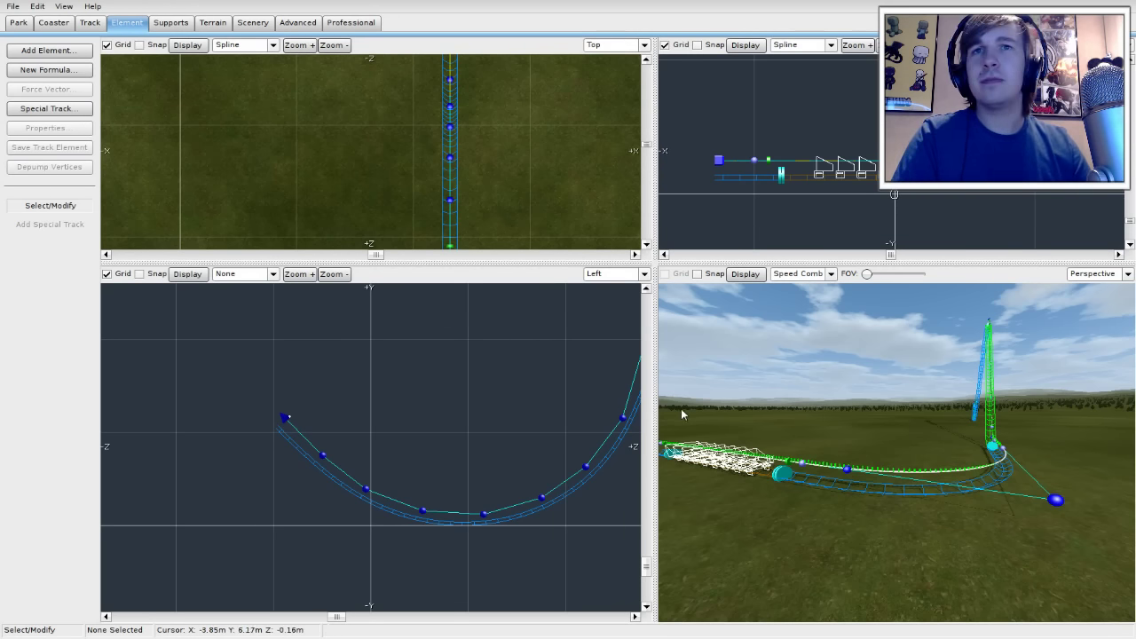
{"action": "right_click_drag", "start_coordinate": [370, 383], "coordinate": [516, 406]}
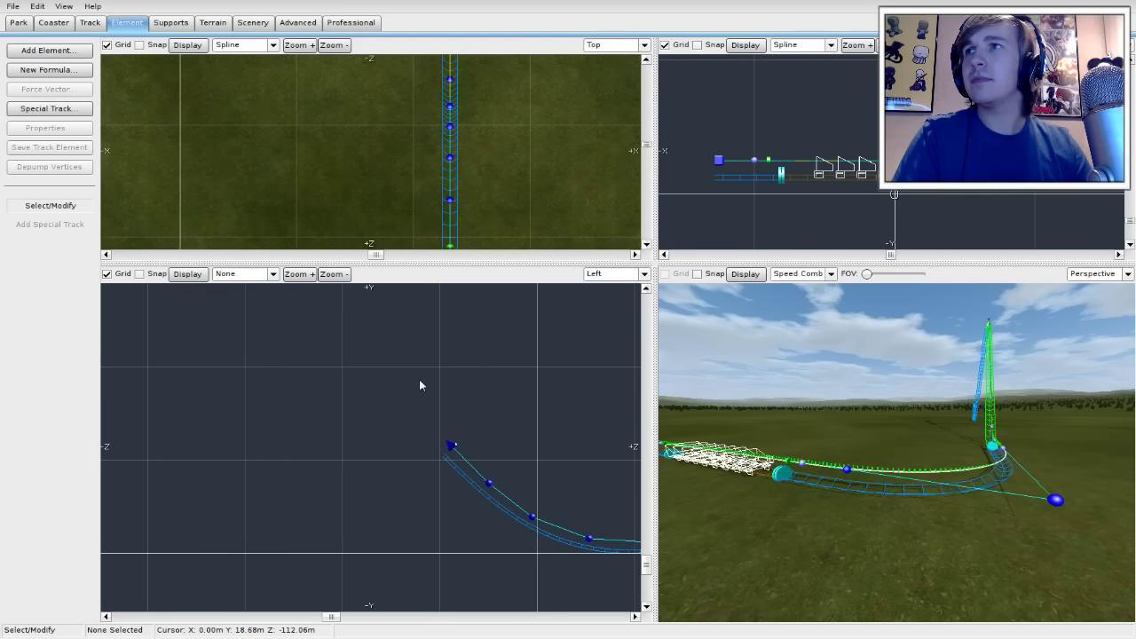
{"action": "right_click_drag", "start_coordinate": [419, 379], "coordinate": [479, 394]}
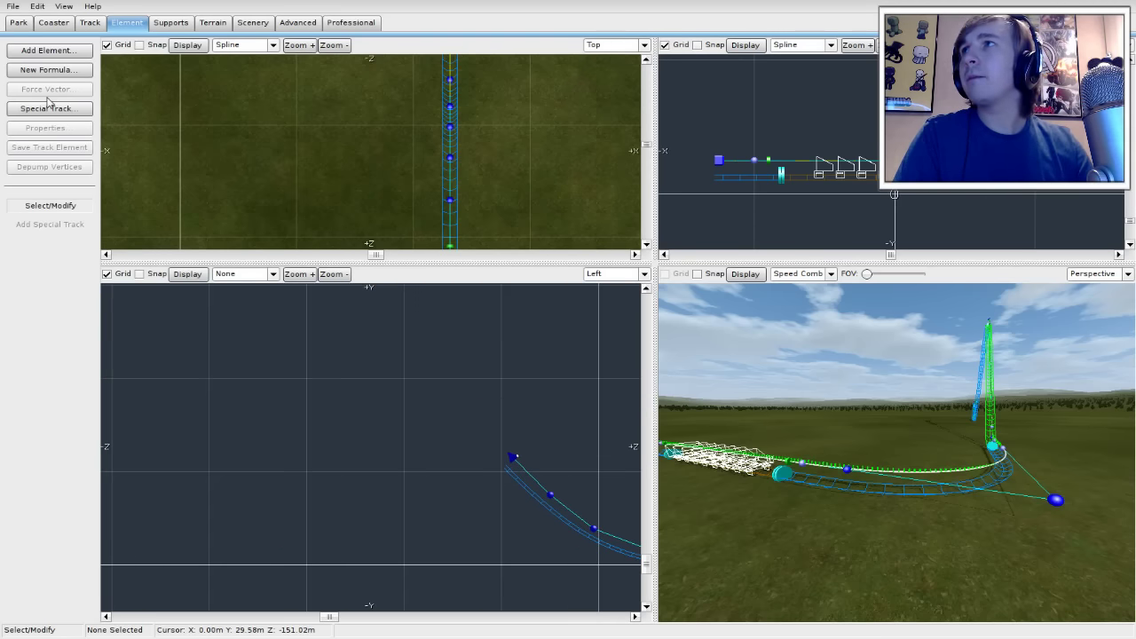
Step: Try to add a vertex beyond the track's end in the left side view, at about Y 18 m, Z -115 m
{"action": "left_click", "coordinate": [96, 24]}
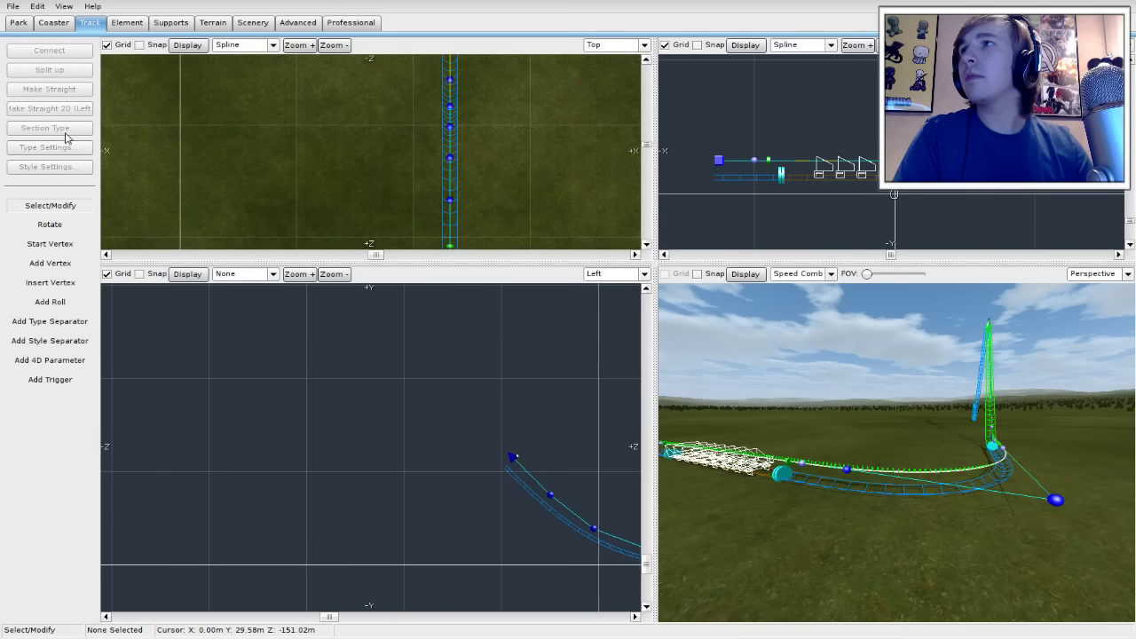
{"action": "left_click", "coordinate": [51, 264]}
{"action": "scroll", "coordinate": [473, 421], "scroll_direction": "down", "scroll_amount": 2}
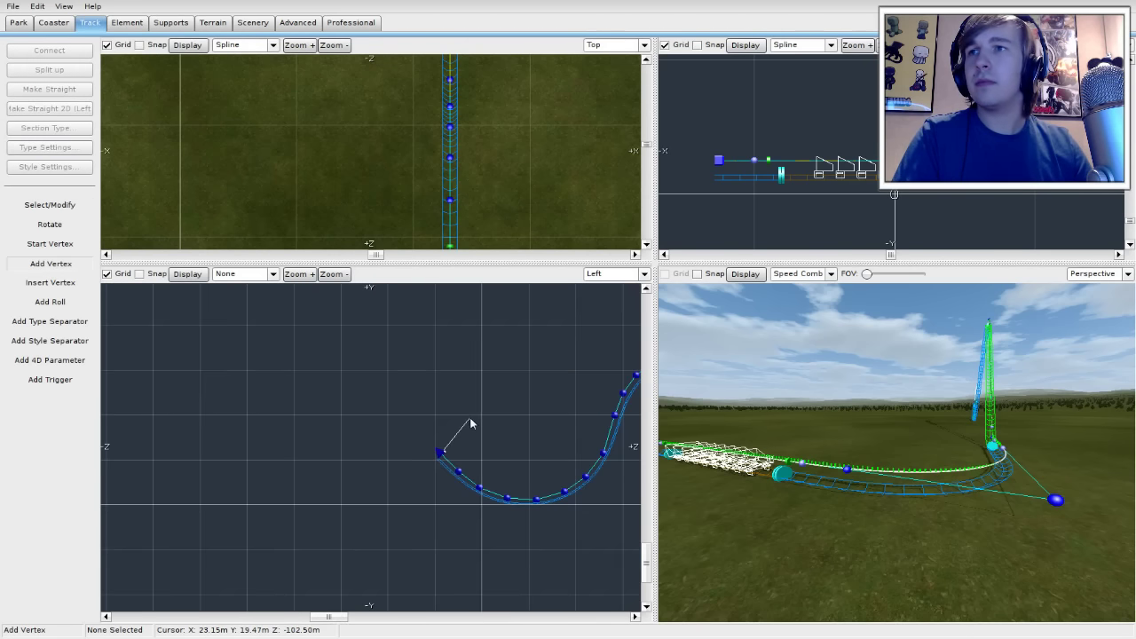
{"action": "scroll", "coordinate": [416, 427], "scroll_direction": "up", "scroll_amount": 2}
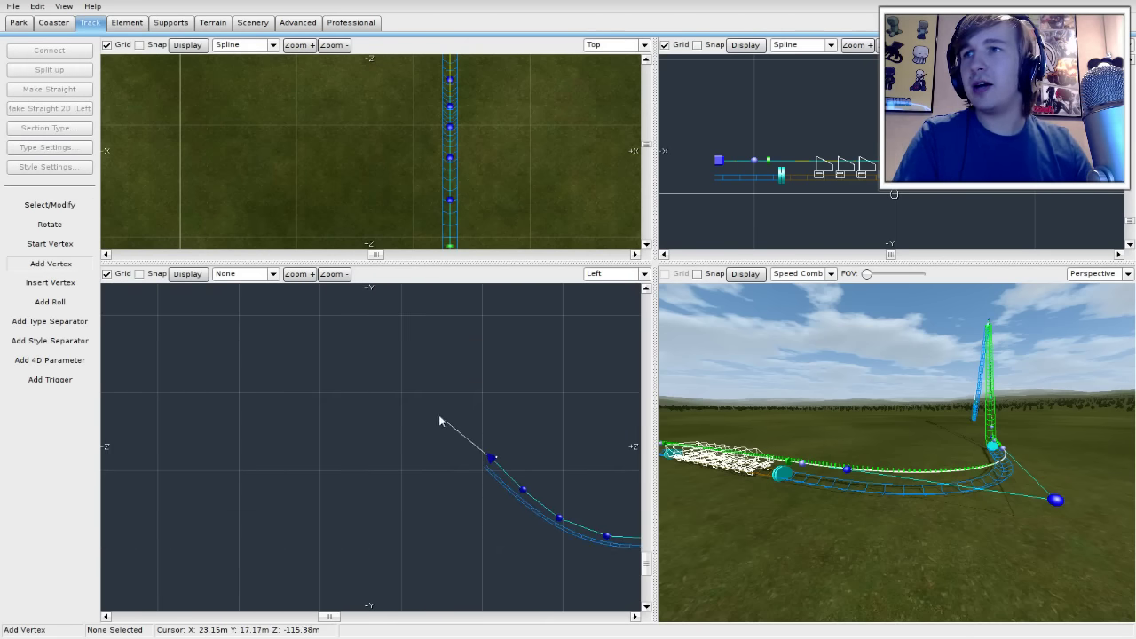
{"action": "left_click", "coordinate": [440, 414]}
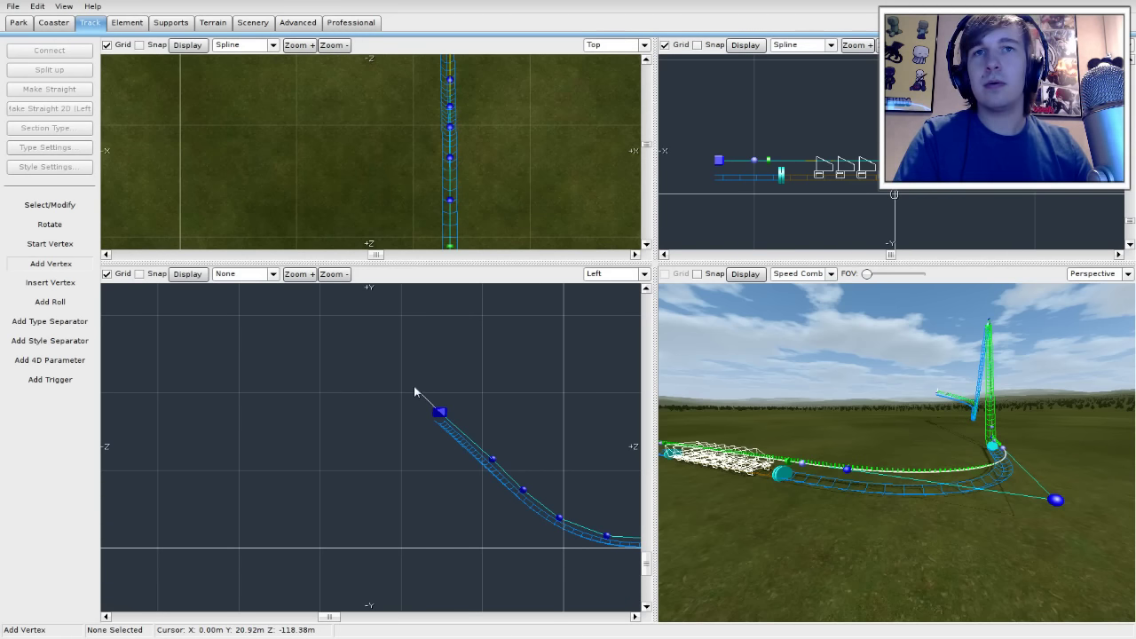
Step: Inspect the new track section's alignment in the perspective view and undo the added vertex
{"action": "right_click_drag", "start_coordinate": [874, 377], "coordinate": [958, 350]}
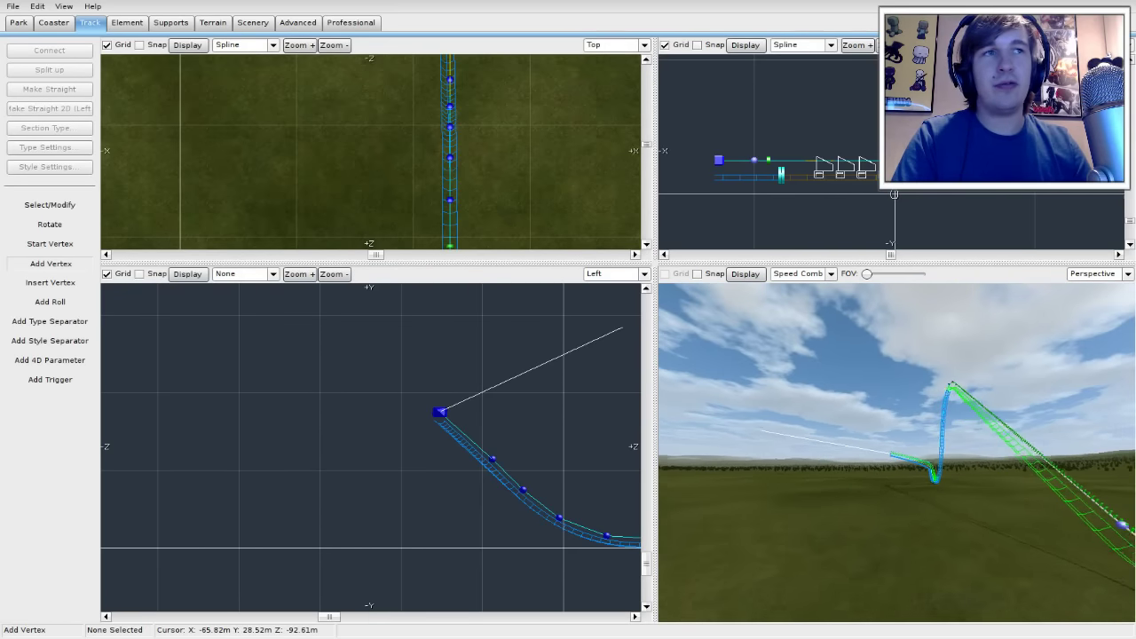
{"action": "key", "text": "w"}
{"action": "key", "text": "w"}
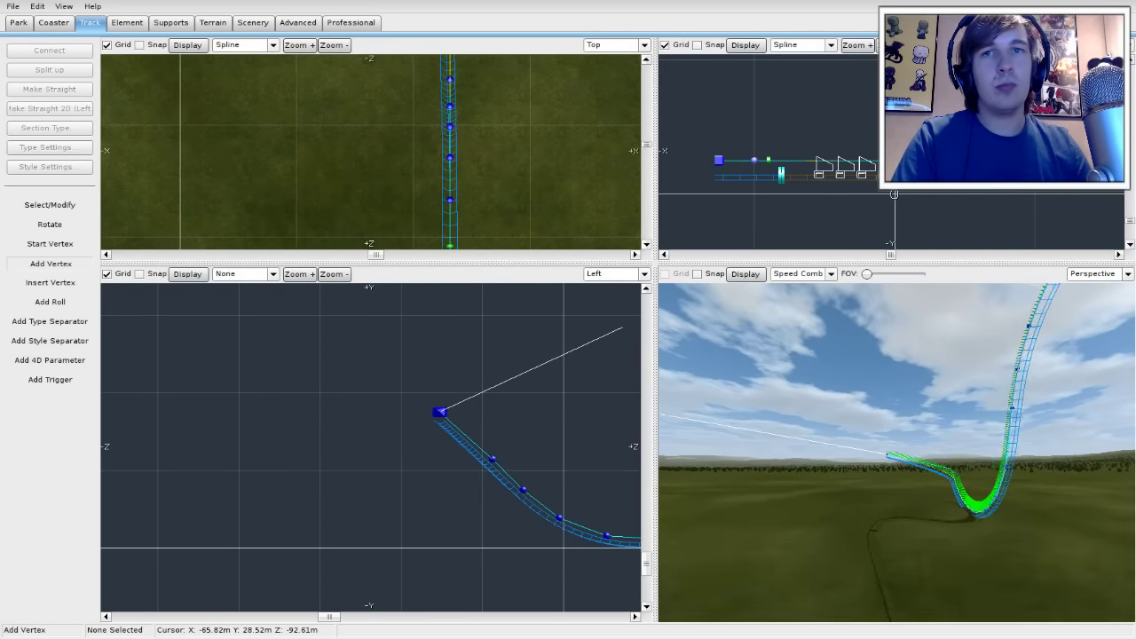
{"action": "key", "text": "w"}
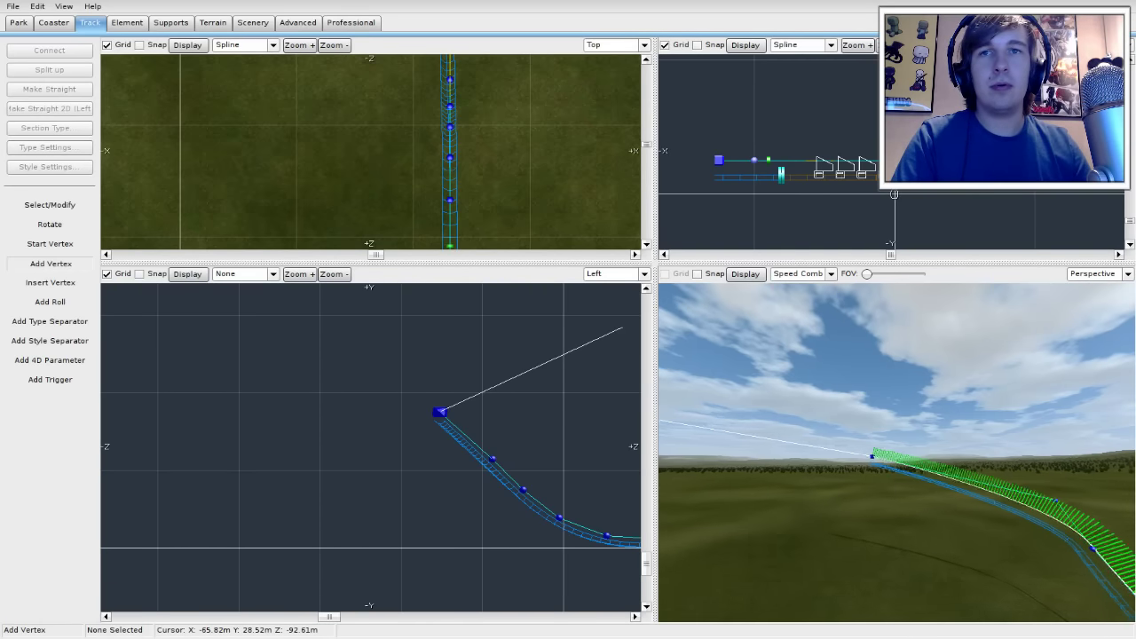
{"action": "right_click_drag", "start_coordinate": [959, 350], "coordinate": [1012, 429]}
{"action": "key", "text": "s"}
{"action": "key", "text": "s"}
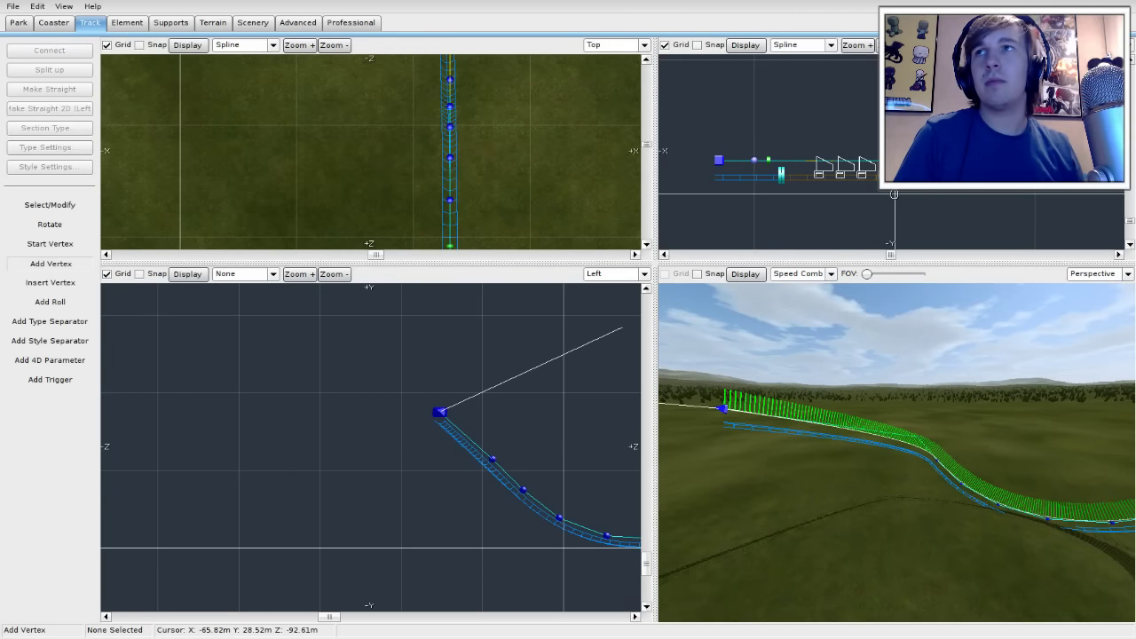
{"action": "key", "text": "w"}
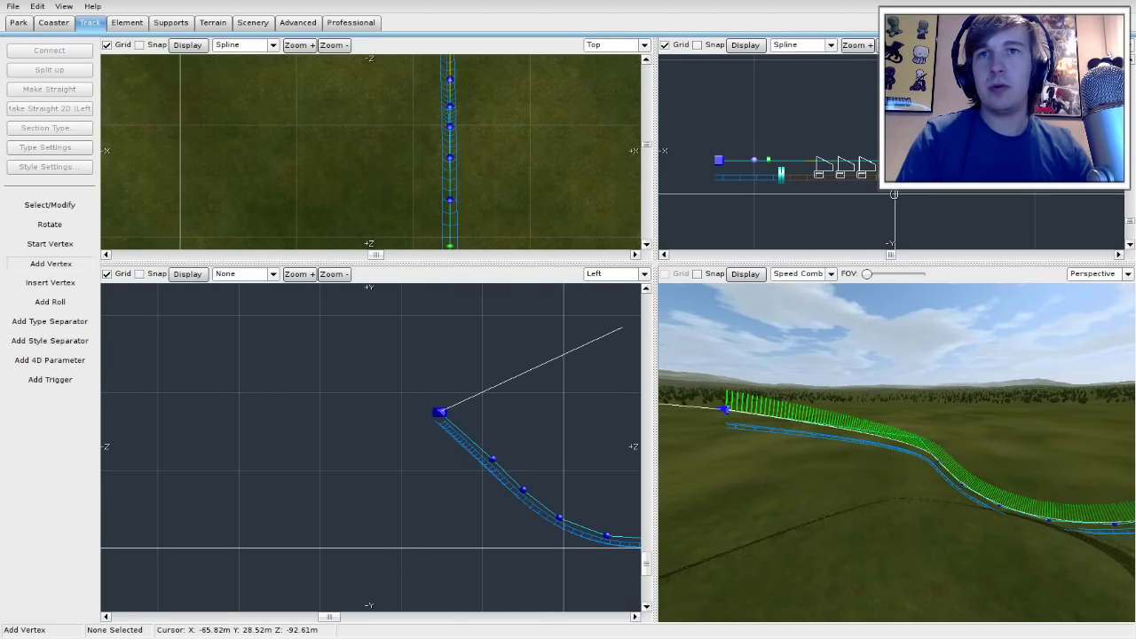
{"action": "key", "text": "ctrl+z"}
{"action": "key", "text": "s"}
{"action": "right_click_drag", "start_coordinate": [1012, 430], "coordinate": [1053, 449]}
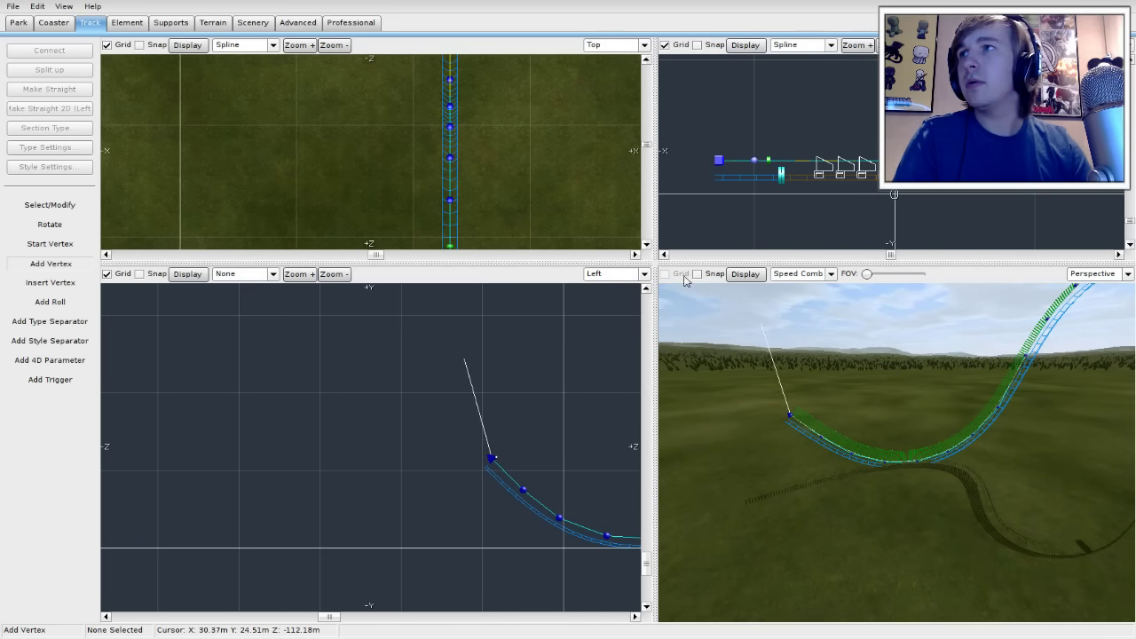
Step: Inspect the track's end and alignment in the perspective view, selecting its last vertex
{"action": "left_click", "coordinate": [69, 205]}
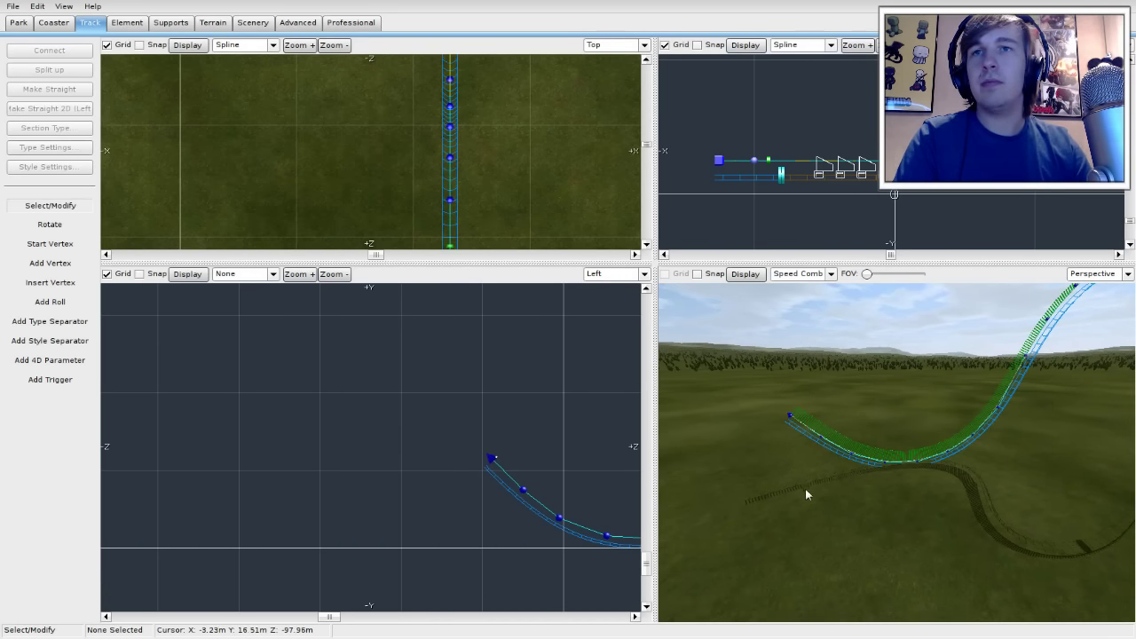
{"action": "key", "text": "w"}
{"action": "right_click_drag", "start_coordinate": [807, 492], "coordinate": [867, 442]}
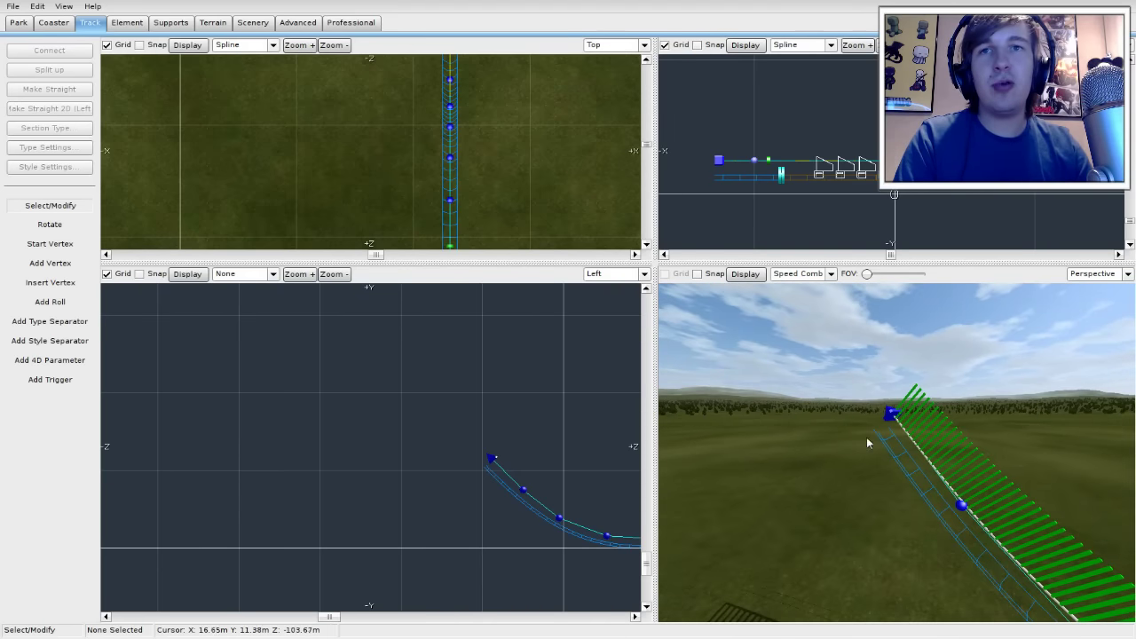
{"action": "left_click", "coordinate": [893, 412]}
{"action": "right_click_drag", "start_coordinate": [775, 498], "coordinate": [811, 497]}
{"action": "key", "text": "s"}
{"action": "key", "text": "w"}
{"action": "key", "text": "s"}
{"action": "key", "text": "a"}
{"action": "key", "text": "s"}
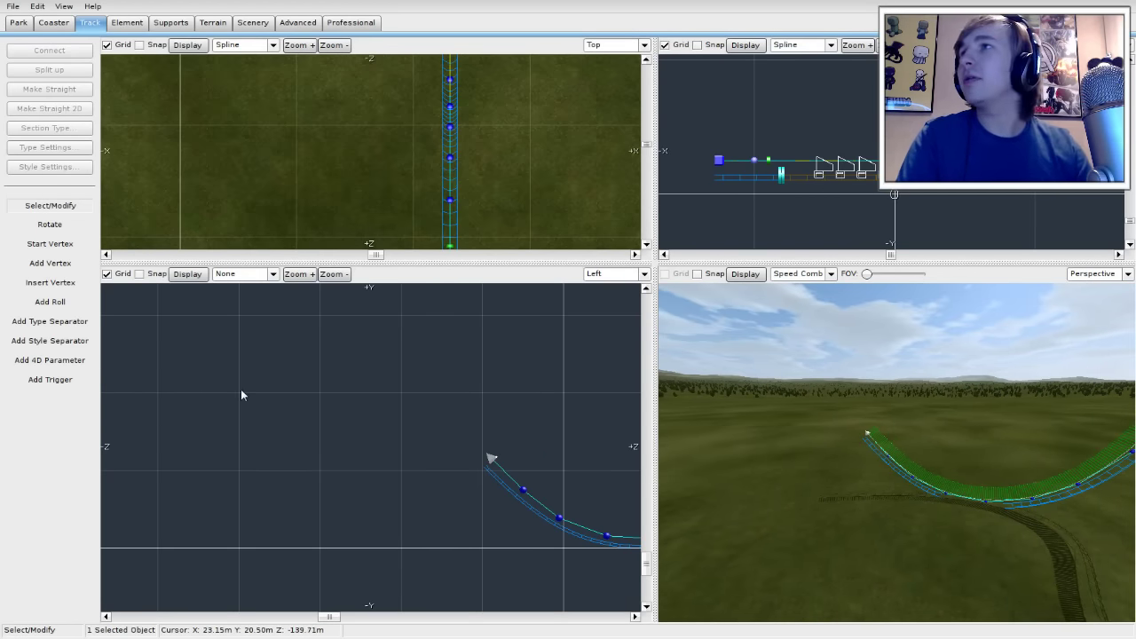
Step: Add six vertices in the left side view forming an airtime hill cresting at about Y 23 m, Z -126 m, descending to about Y 7 m
{"action": "left_click", "coordinate": [50, 265]}
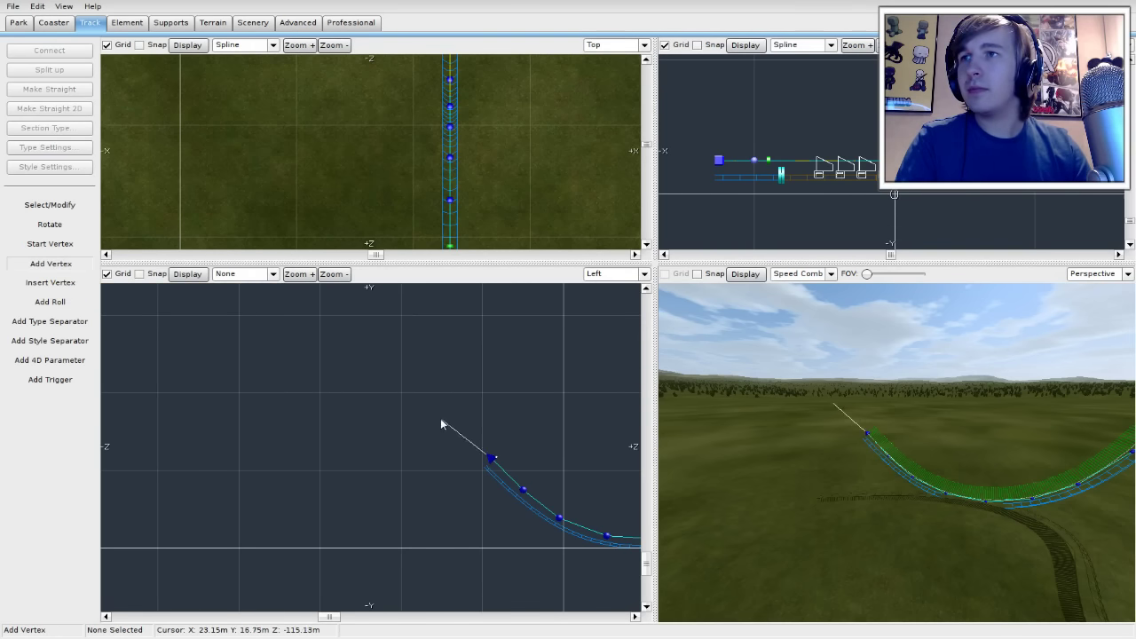
{"action": "left_click", "coordinate": [456, 419]}
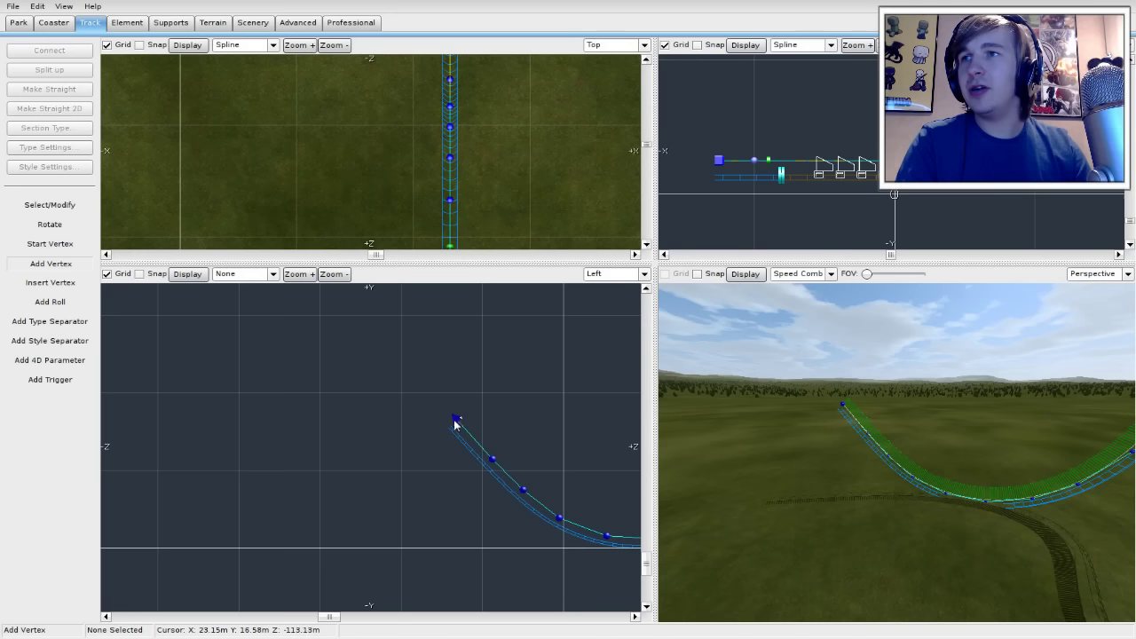
{"action": "left_click", "coordinate": [413, 391]}
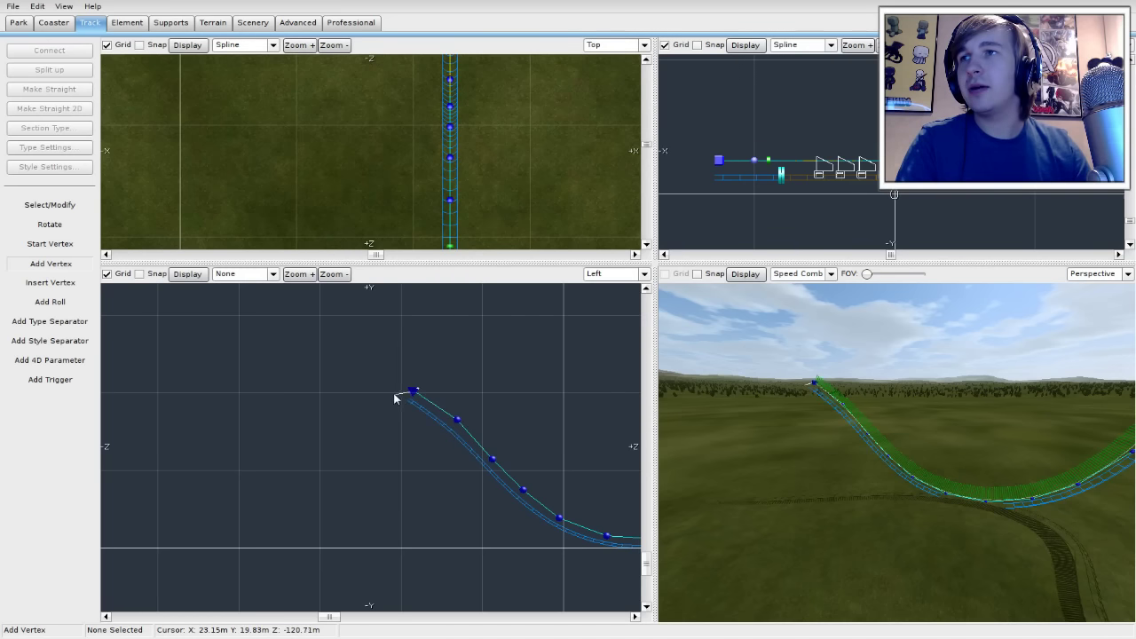
{"action": "left_click", "coordinate": [352, 370]}
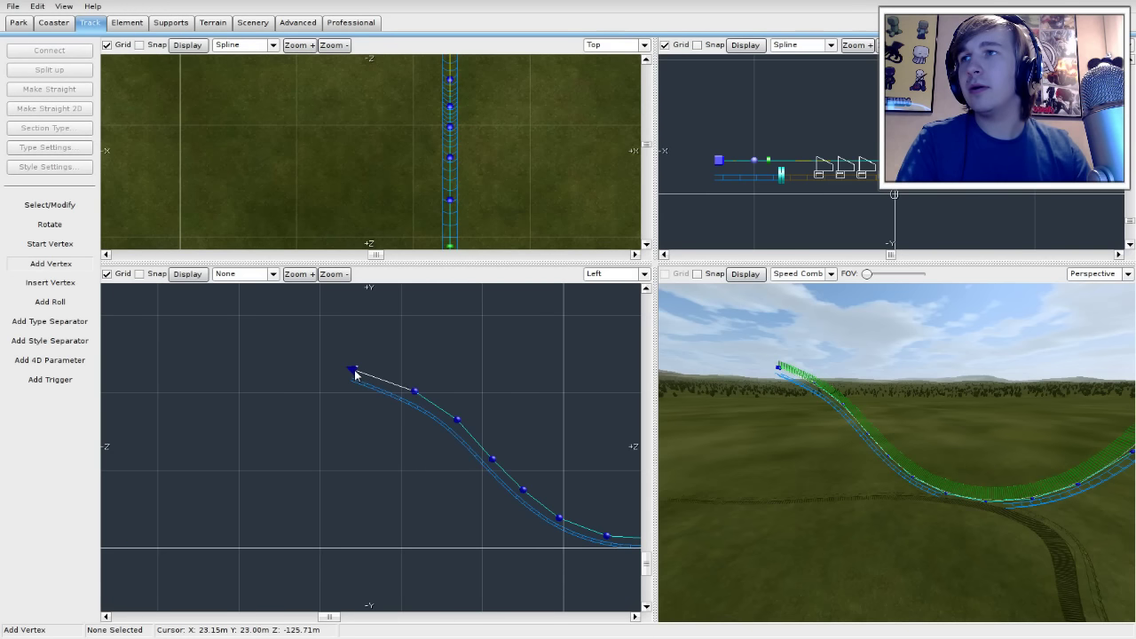
{"action": "left_click", "coordinate": [278, 385]}
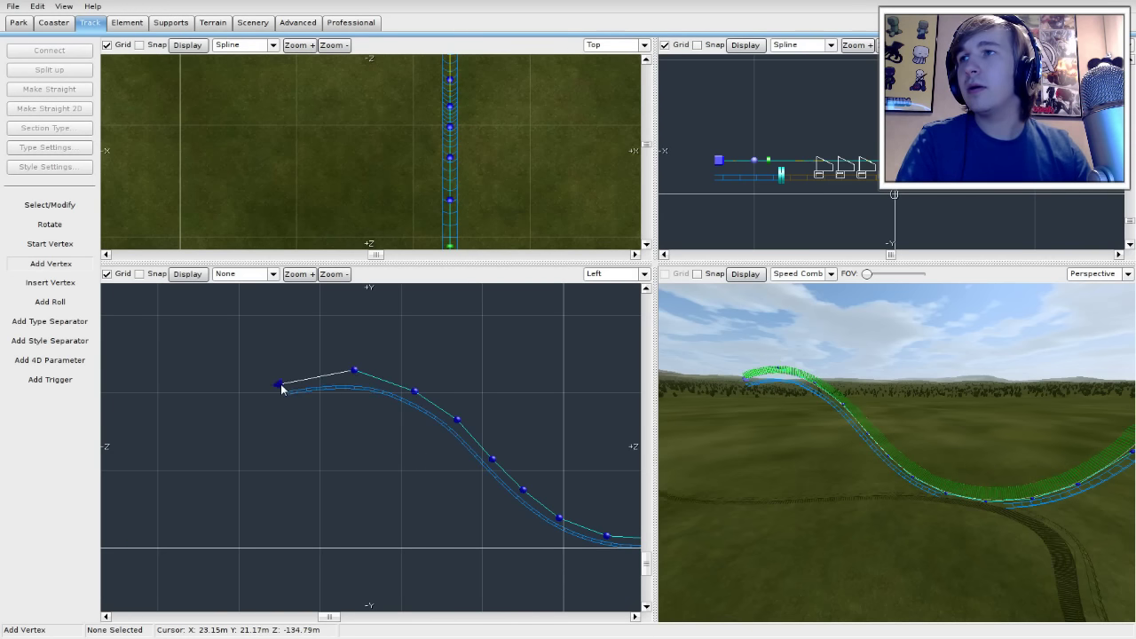
{"action": "left_click", "coordinate": [228, 430]}
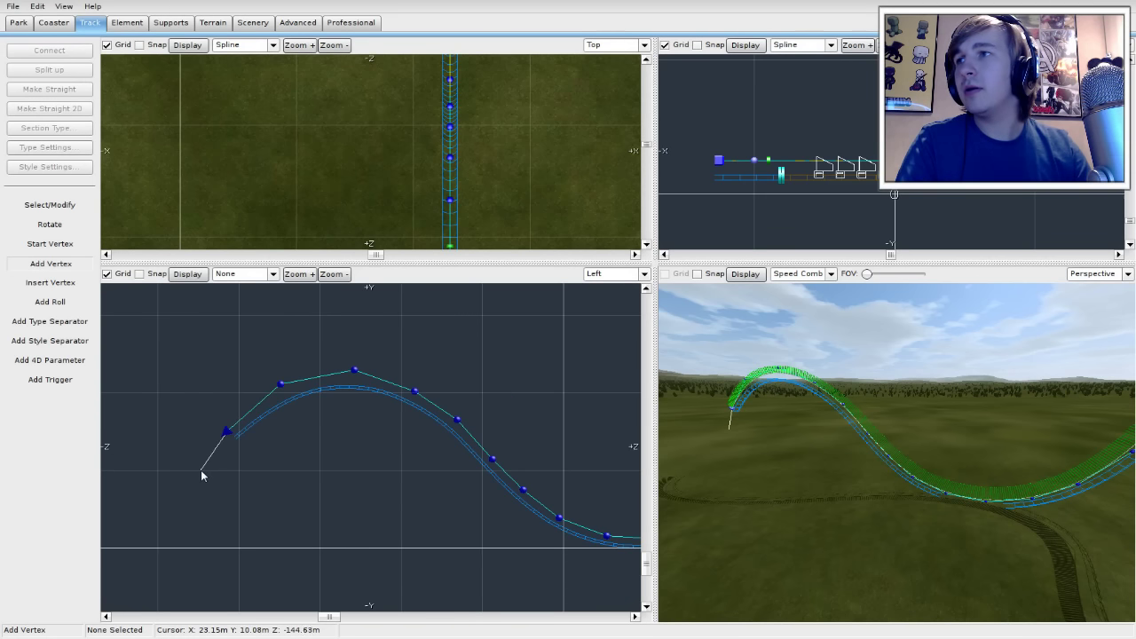
{"action": "left_click", "coordinate": [184, 491]}
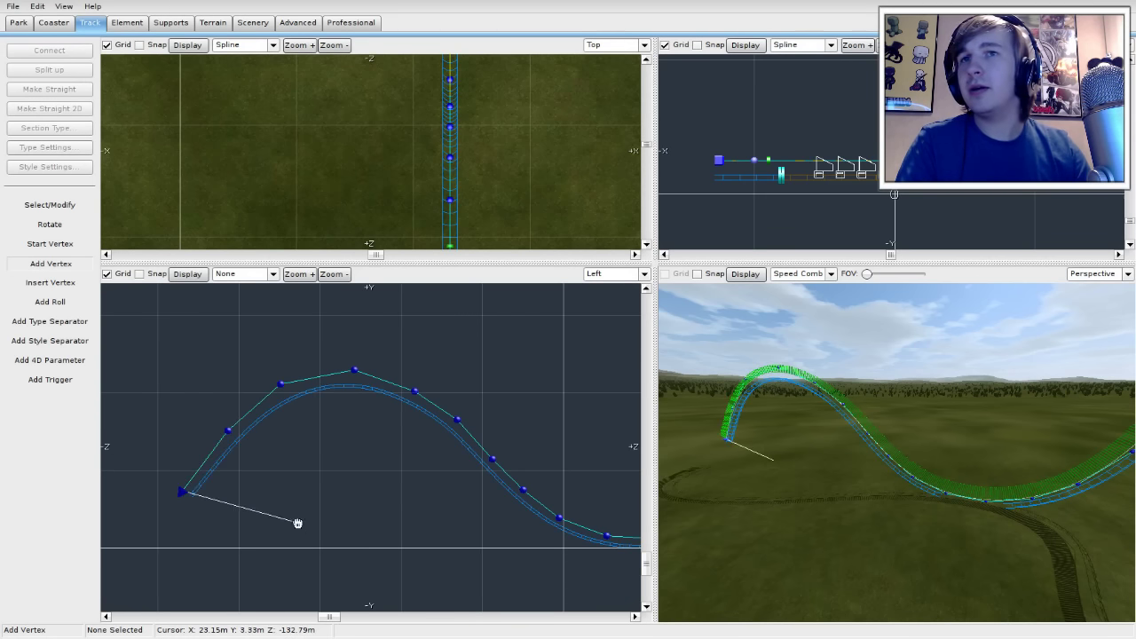
Step: Add four vertices forming a valley at about Y 4 m and a rise ending at about Y 12 m, Z -182 m
{"action": "right_click_drag", "start_coordinate": [296, 523], "coordinate": [591, 437]}
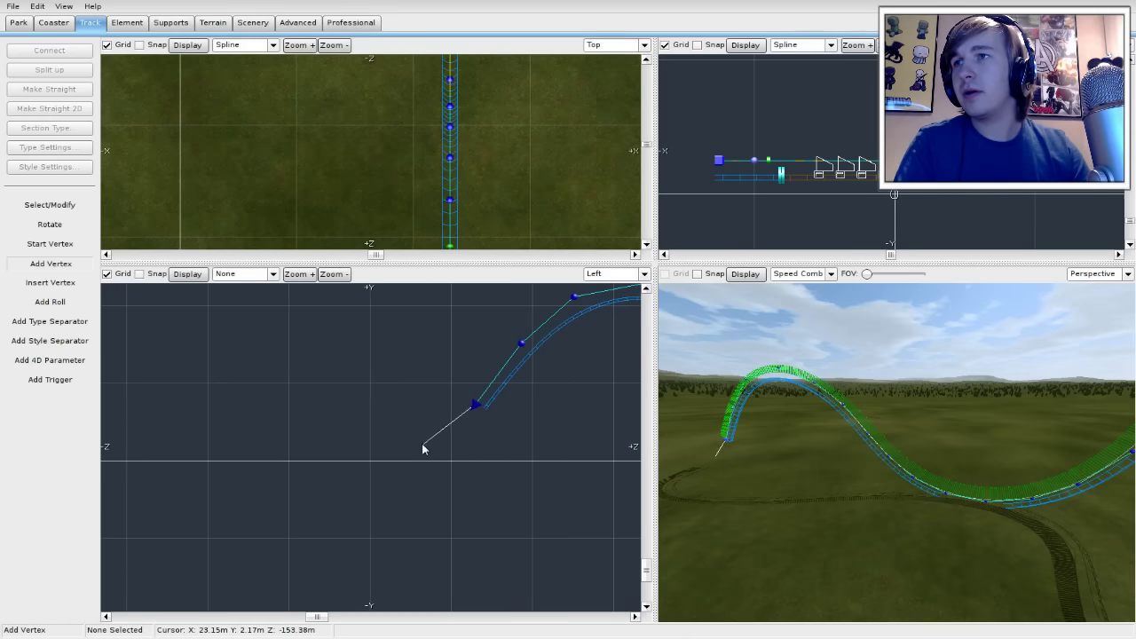
{"action": "left_click", "coordinate": [395, 432]}
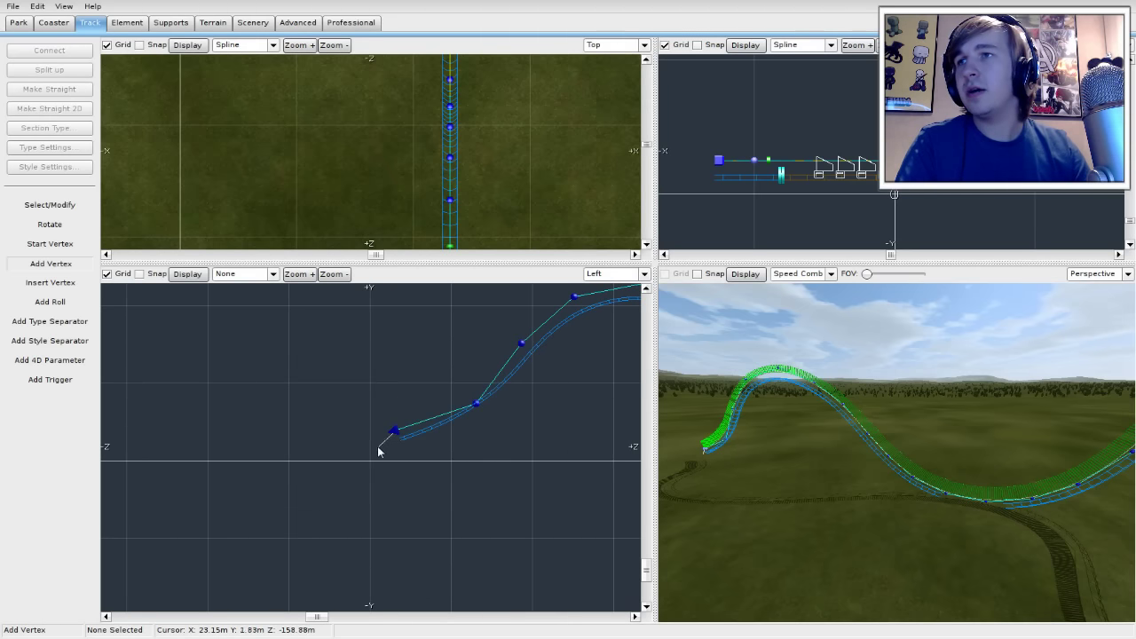
{"action": "left_click", "coordinate": [321, 430]}
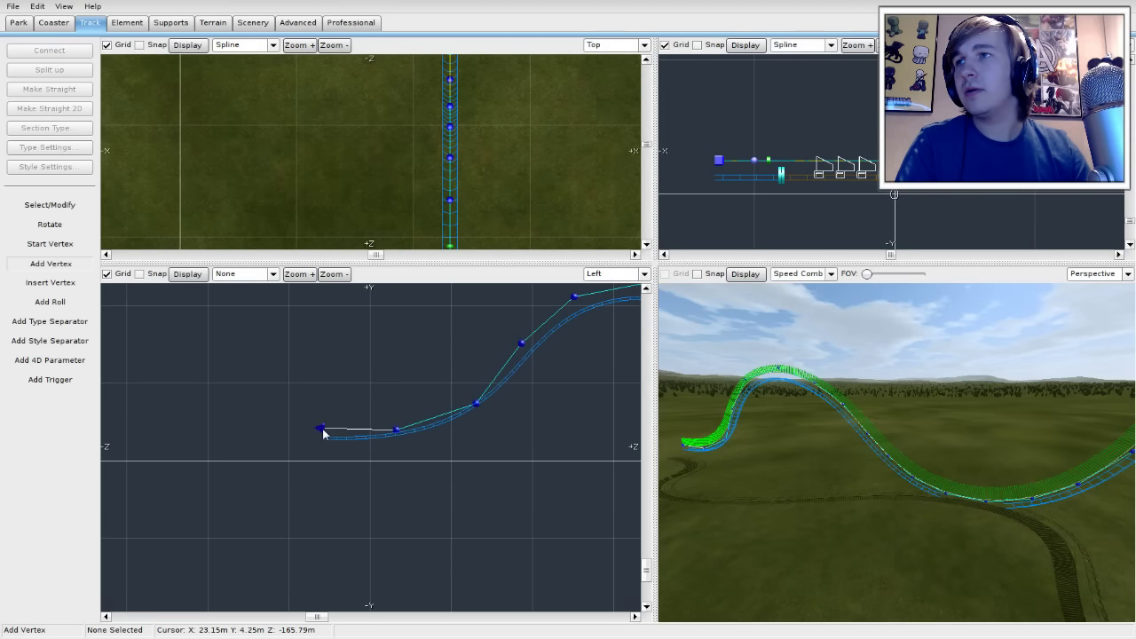
{"action": "right_click_drag", "start_coordinate": [264, 436], "coordinate": [388, 432]}
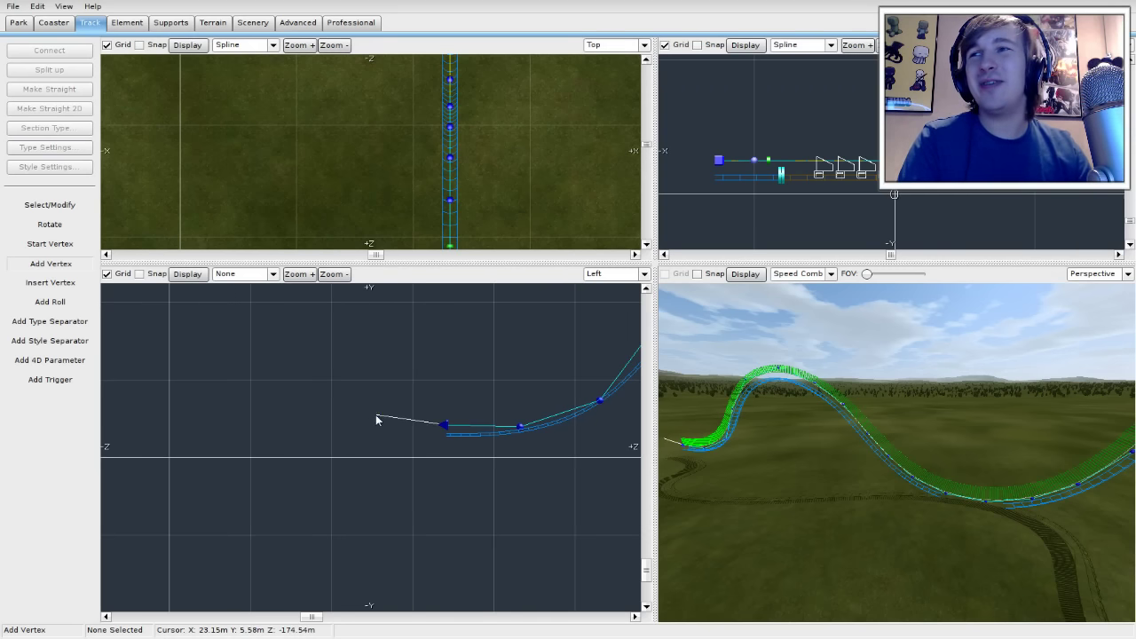
{"action": "left_click", "coordinate": [371, 416]}
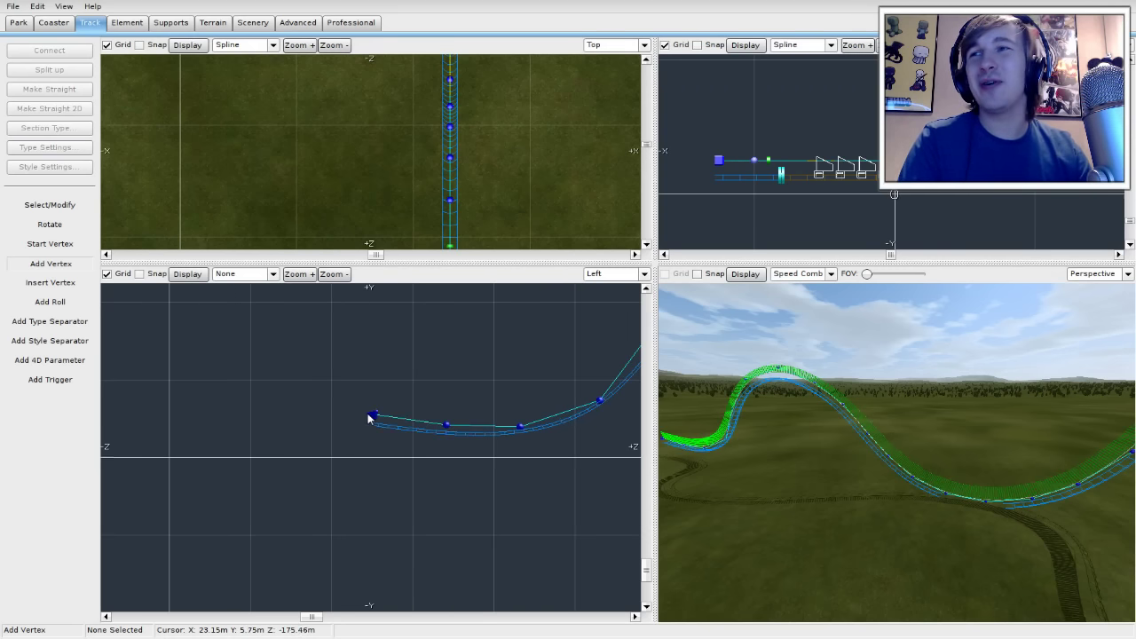
{"action": "left_click", "coordinate": [316, 366]}
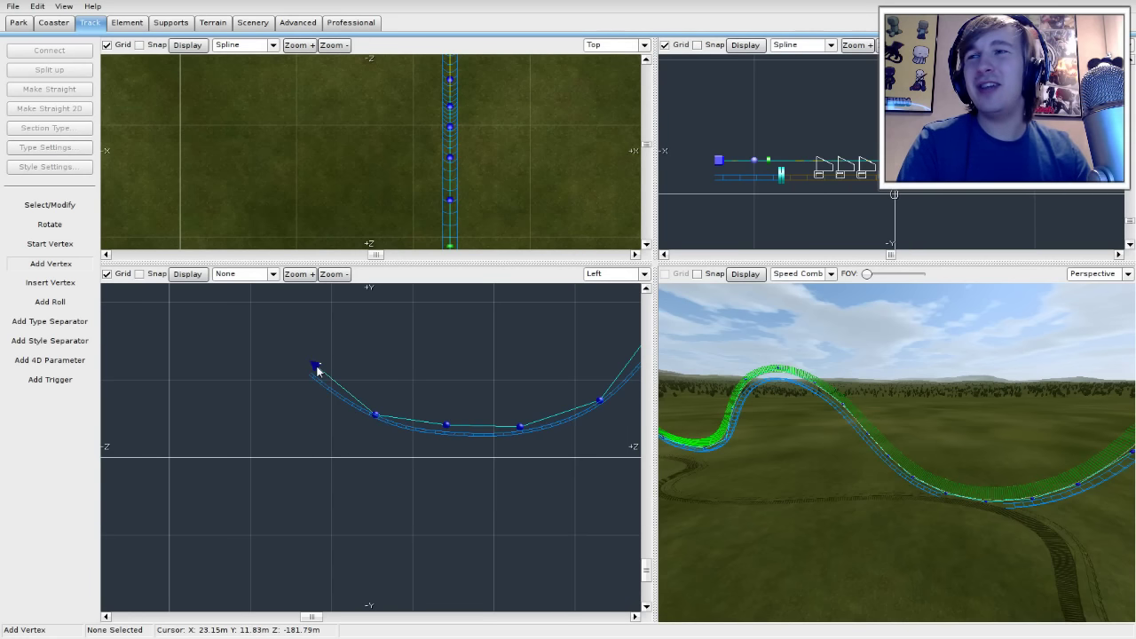
Step: Add three vertices climbing to the second hill's crest at about Y 27 m, Z -213 m
{"action": "right_click_drag", "start_coordinate": [260, 396], "coordinate": [454, 440]}
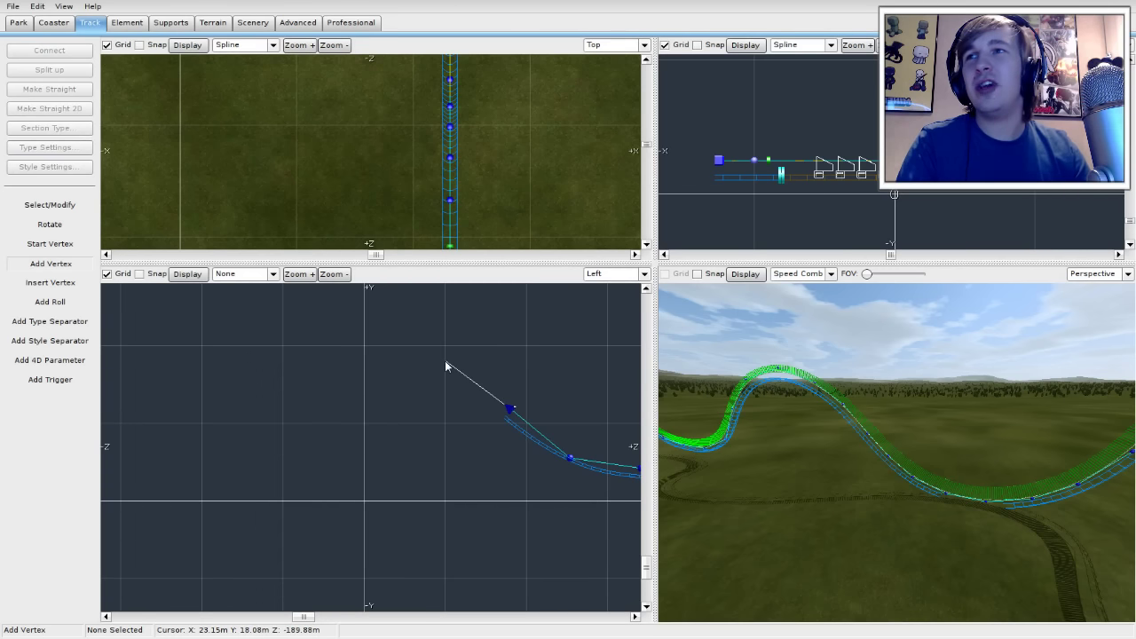
{"action": "left_click", "coordinate": [442, 360]}
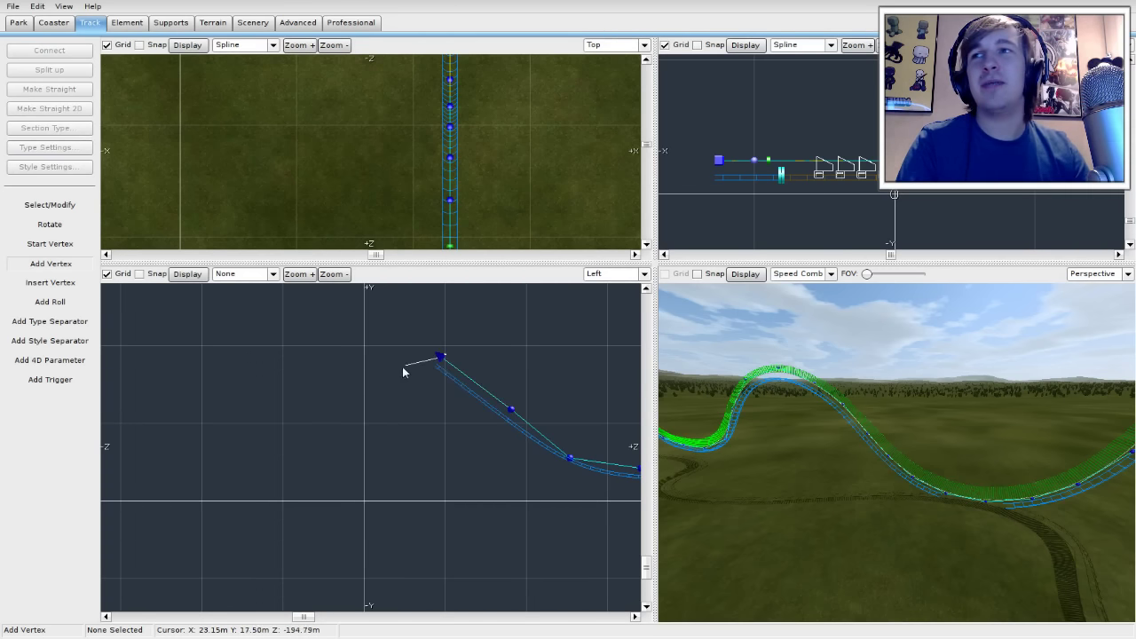
{"action": "right_click_drag", "start_coordinate": [404, 368], "coordinate": [459, 414]}
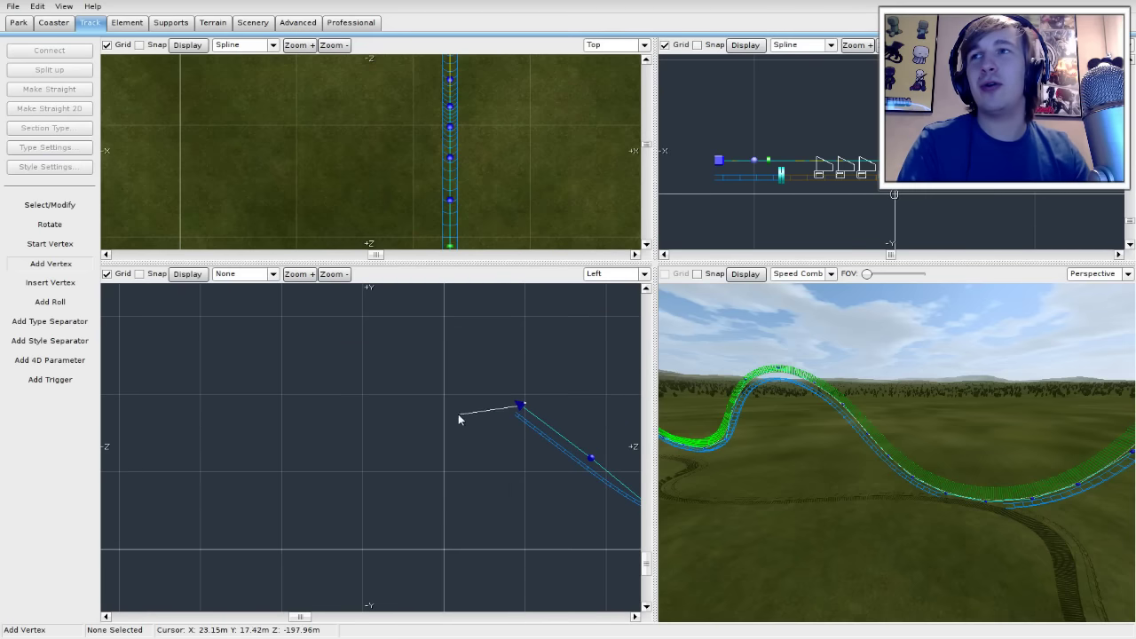
{"action": "left_click", "coordinate": [433, 367]}
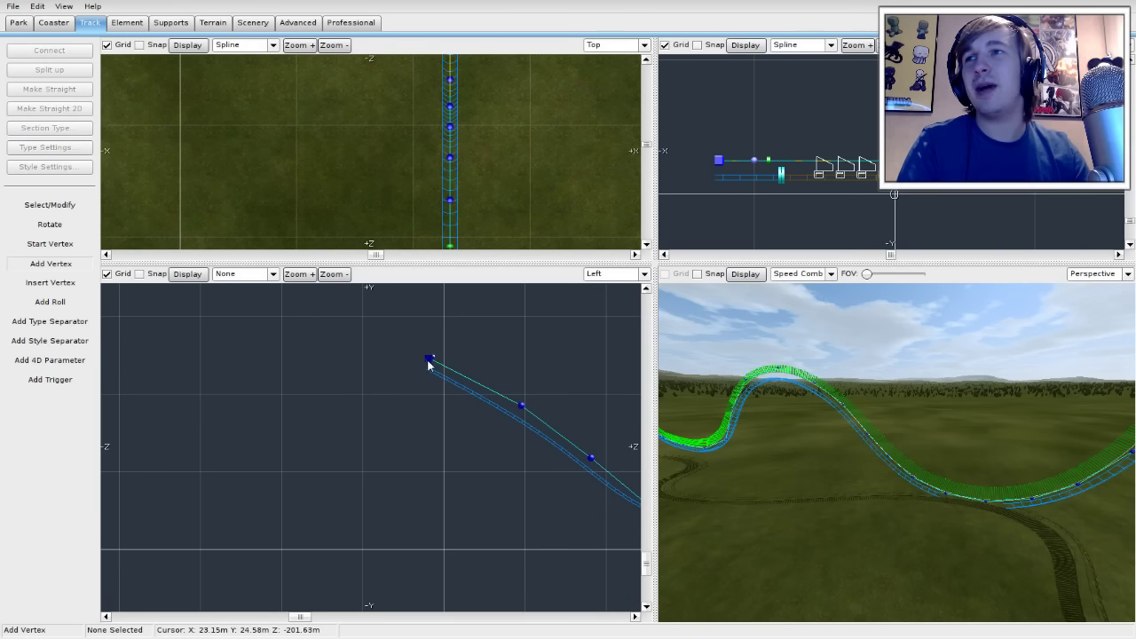
{"action": "right_click_drag", "start_coordinate": [405, 385], "coordinate": [527, 386]}
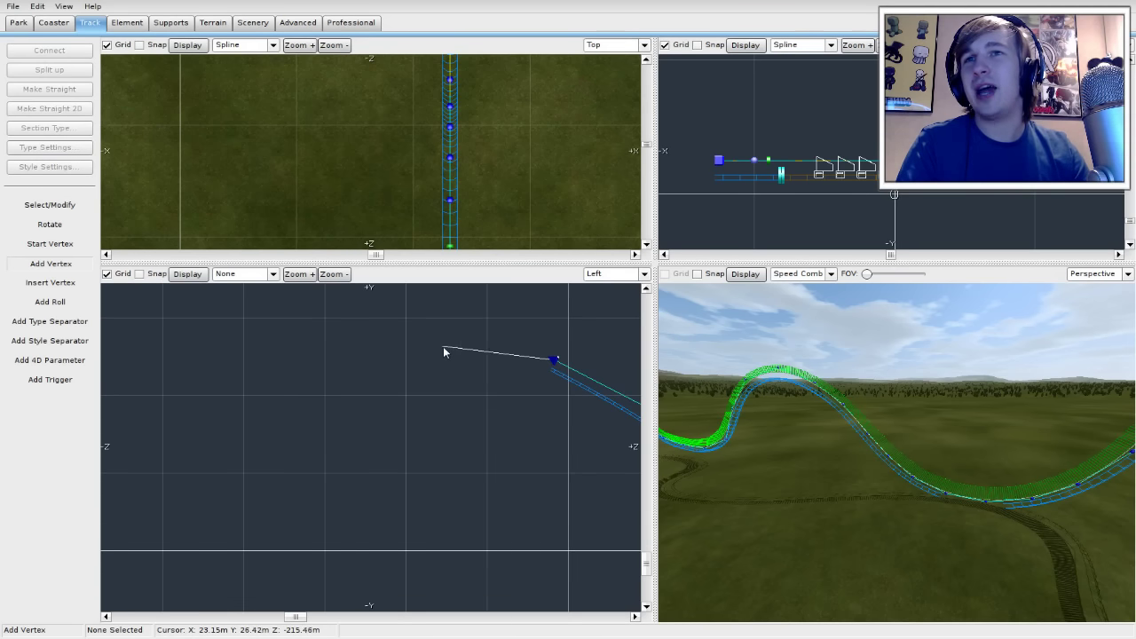
{"action": "left_click", "coordinate": [463, 342]}
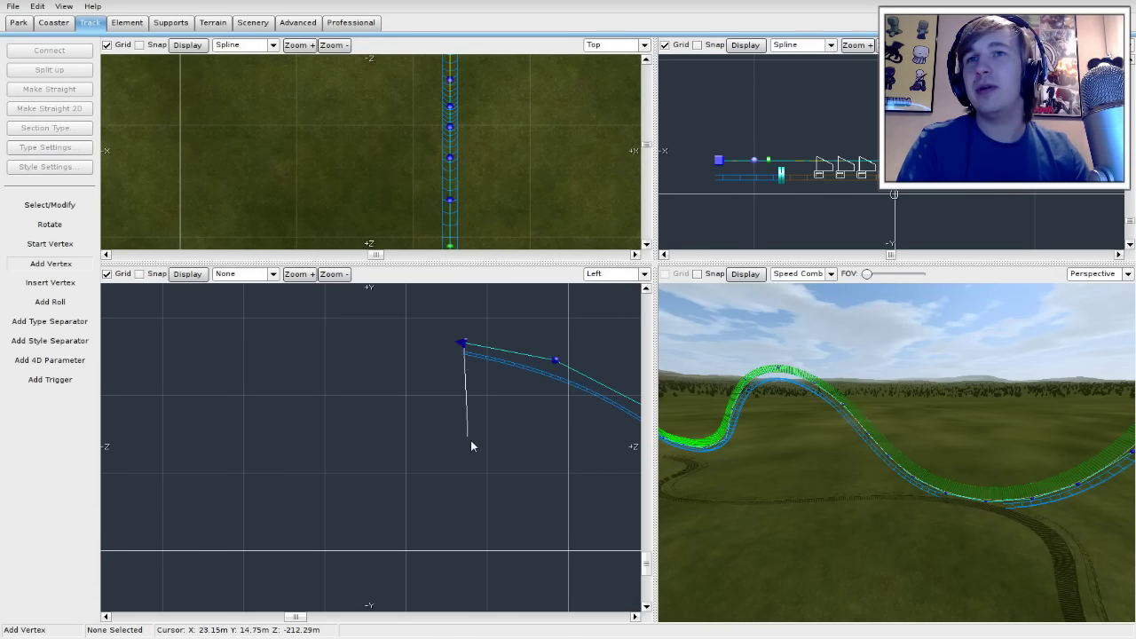
Step: Extend the second hill's descent with three vertices down to about Y 11 m, Z -242 m, undoing the first, too-close placement
{"action": "mouse_move", "coordinate": [912, 532]}
{"action": "right_mouse_down"}
{"action": "mouse_move", "coordinate": [816, 533]}
{"action": "mouse_move", "coordinate": [976, 533]}
{"action": "mouse_move", "coordinate": [912, 533]}
{"action": "right_mouse_up"}
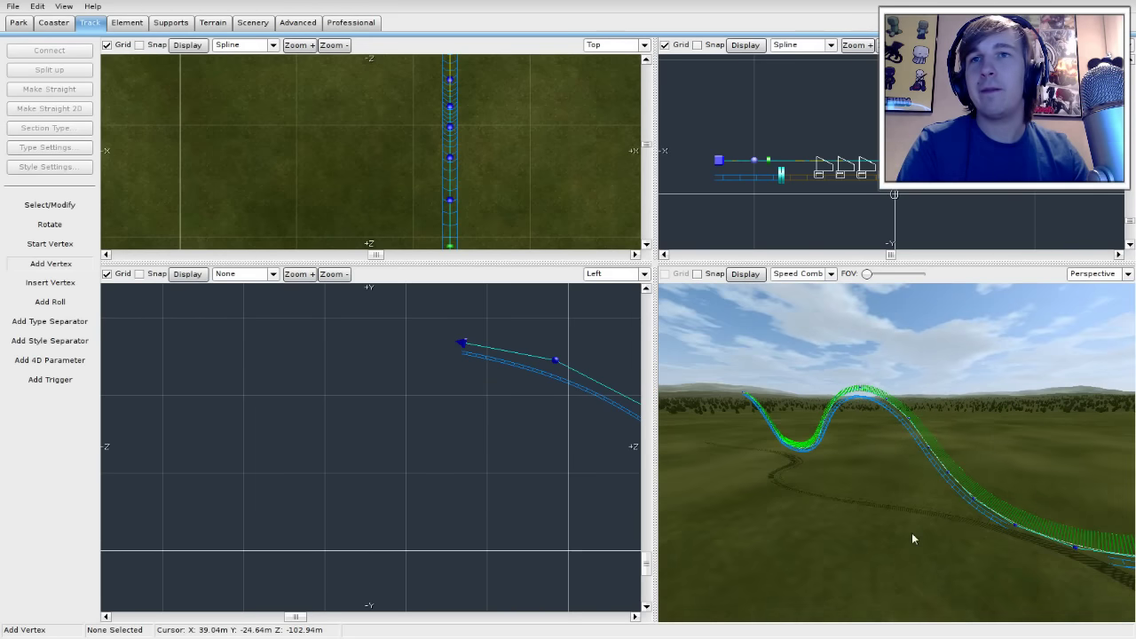
{"action": "left_click", "coordinate": [399, 371]}
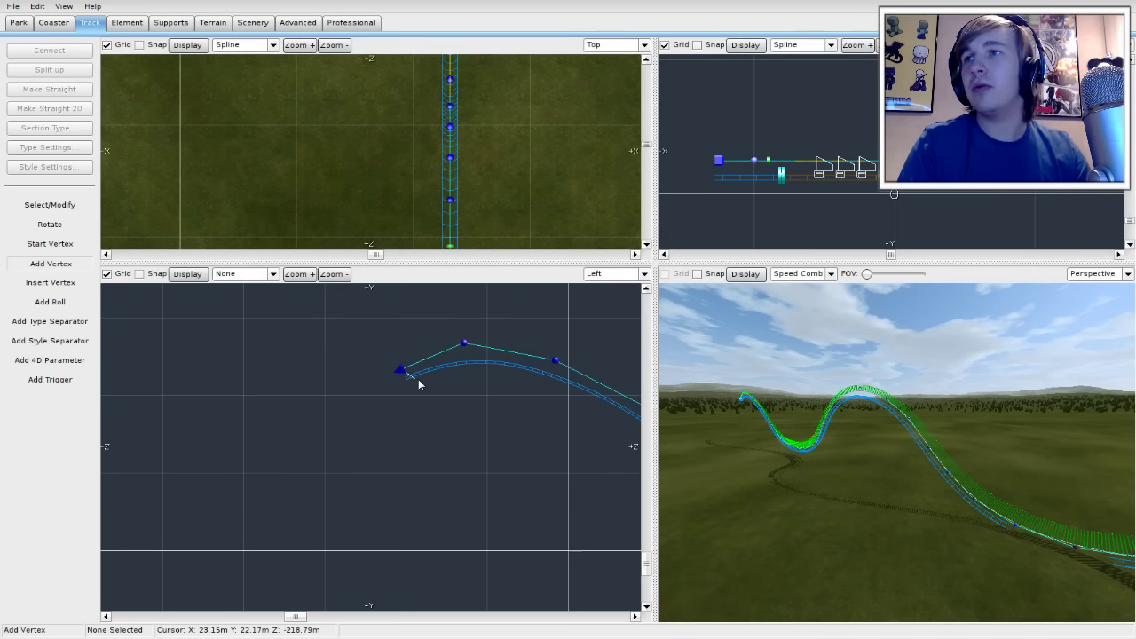
{"action": "key", "text": "ctrl+z"}
{"action": "left_click", "coordinate": [374, 362]}
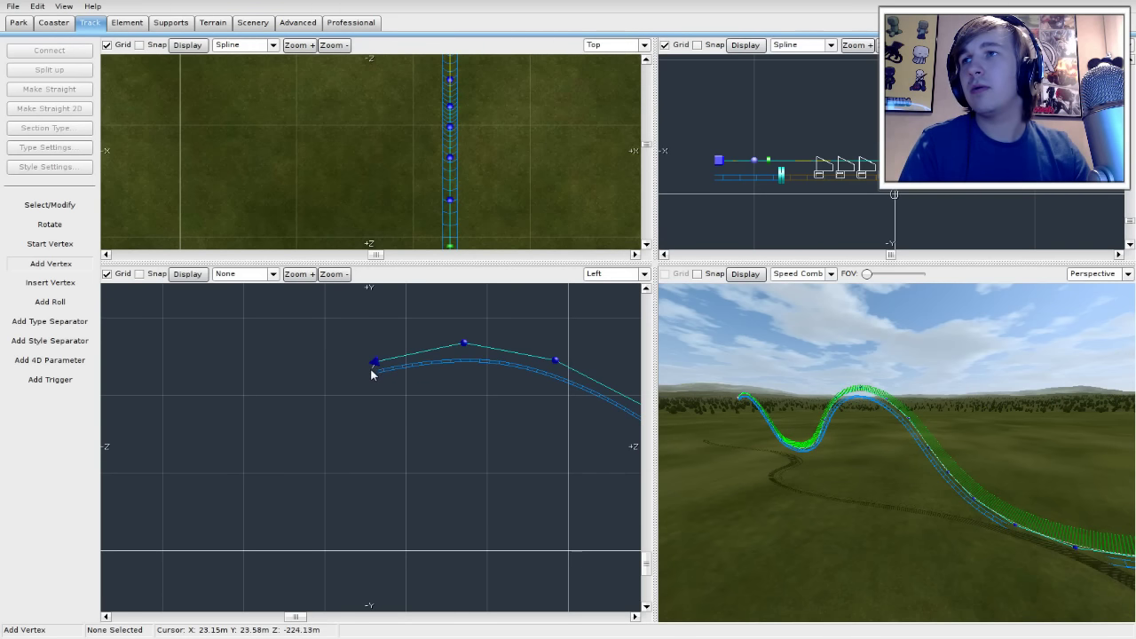
{"action": "left_click", "coordinate": [302, 401]}
{"action": "right_click_drag", "start_coordinate": [355, 468], "coordinate": [522, 431]}
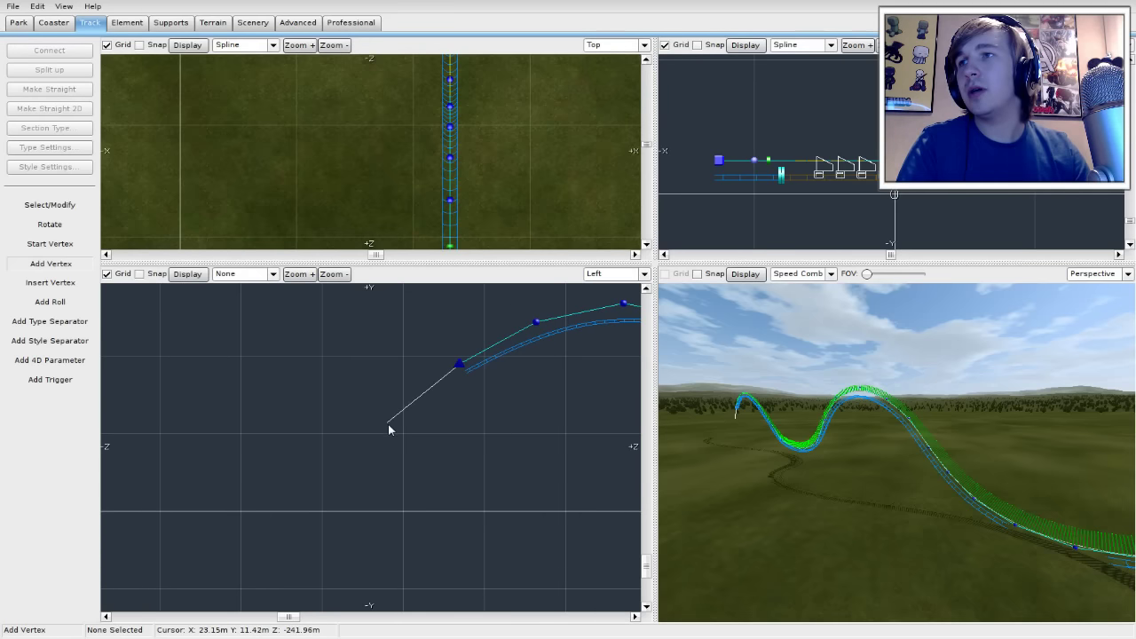
{"action": "left_click", "coordinate": [388, 425]}
Step: Add three vertices forming the next valley at about Y 4 m, ending at about Y 7 m, Z -269 m, and leave vertex placement
{"action": "right_click_drag", "start_coordinate": [355, 487], "coordinate": [413, 456]}
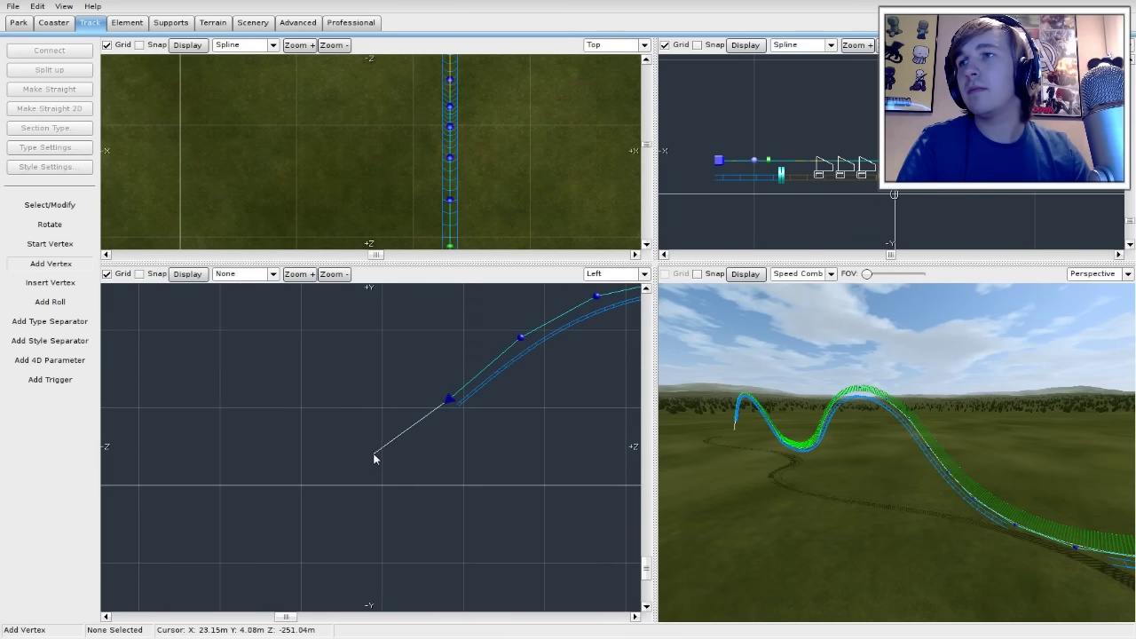
{"action": "left_click", "coordinate": [381, 443]}
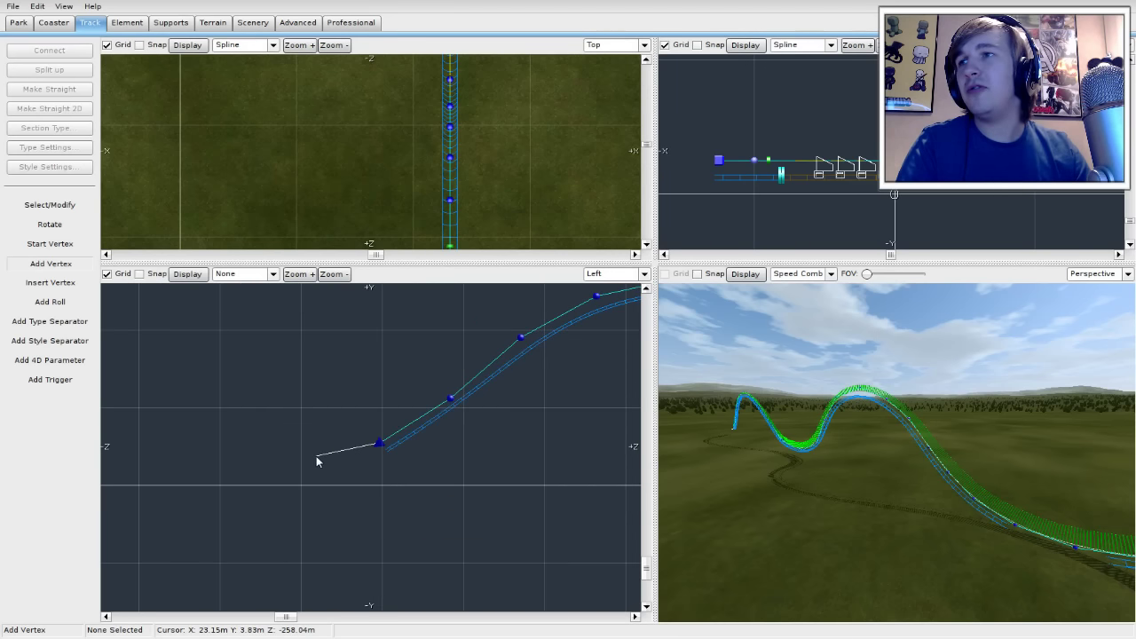
{"action": "left_click", "coordinate": [304, 451]}
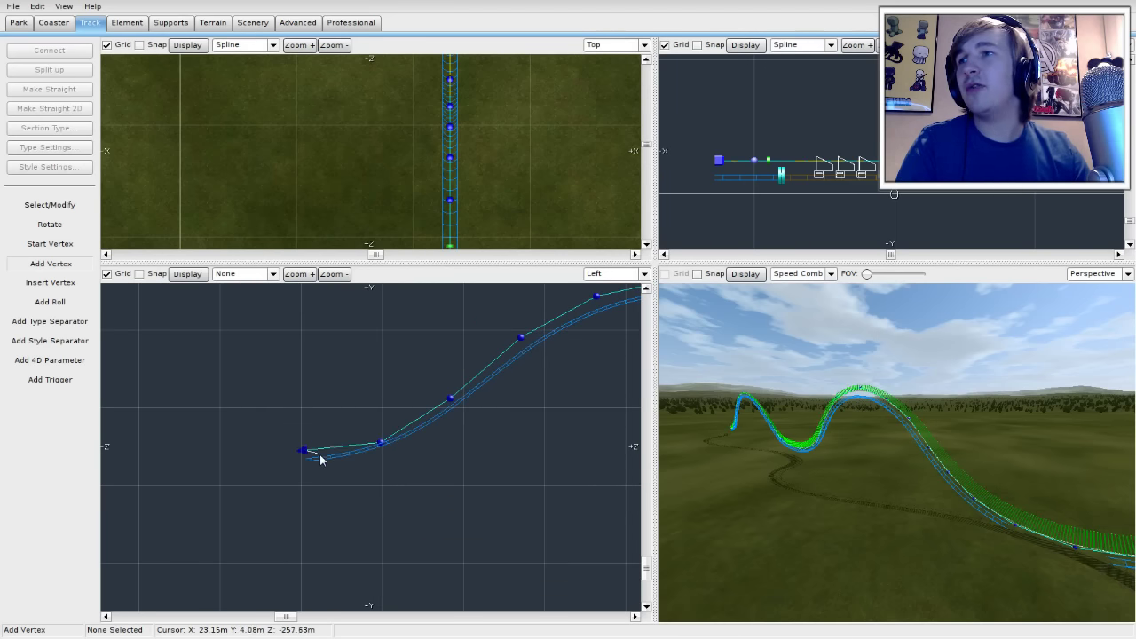
{"action": "left_click", "coordinate": [229, 434]}
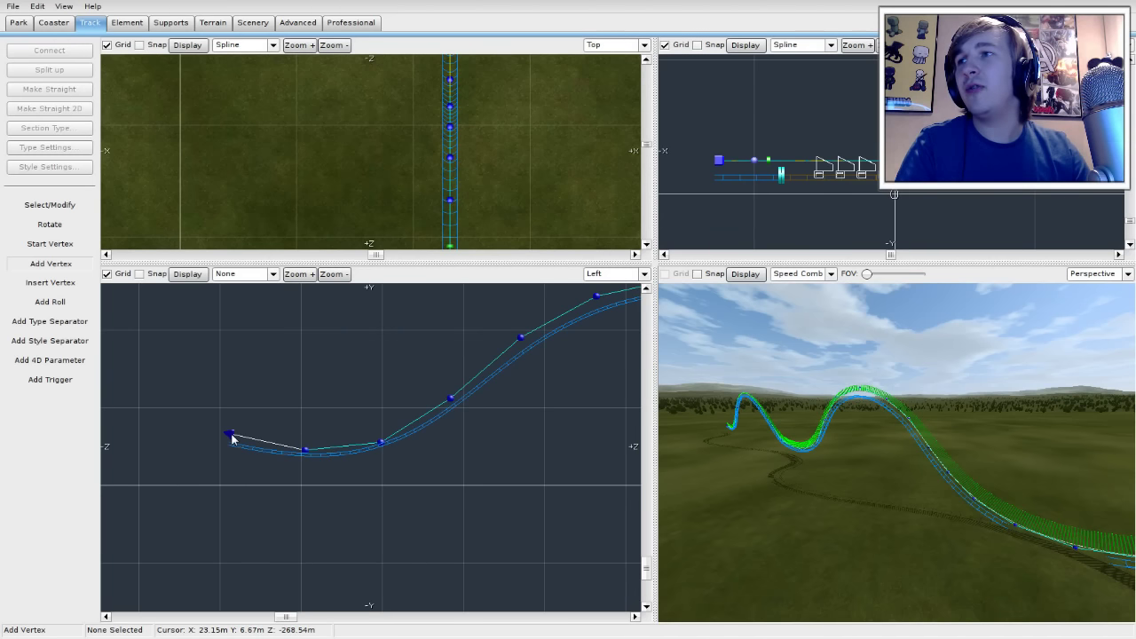
{"action": "right_click_drag", "start_coordinate": [171, 417], "coordinate": [390, 440]}
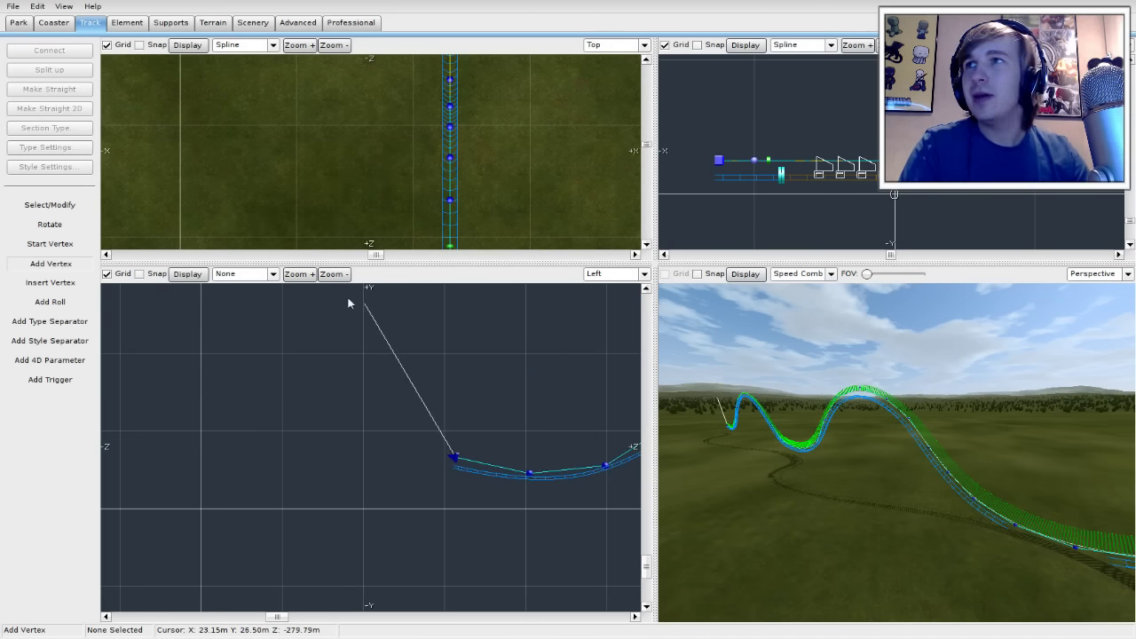
{"action": "left_click", "coordinate": [22, 205]}
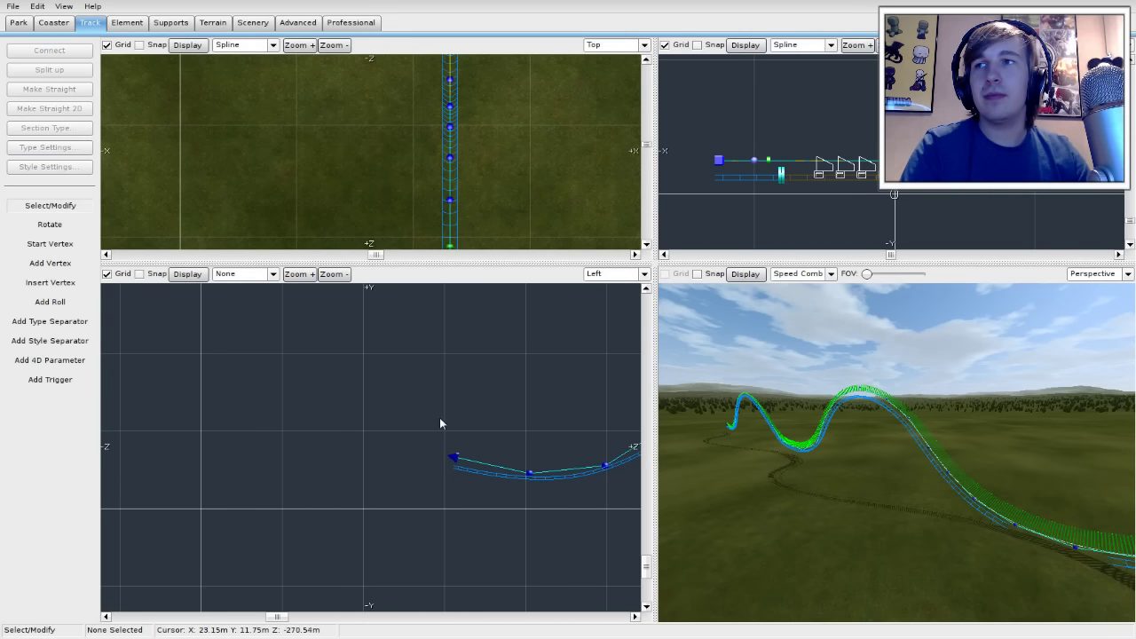
Step: Select the vertices of the two airtime hills after the first drop's valley and depump them
{"action": "scroll", "coordinate": [459, 424], "scroll_direction": "down", "scroll_amount": 2}
{"action": "scroll", "coordinate": [457, 419], "scroll_direction": "down", "scroll_amount": 1}
{"action": "right_click_drag", "start_coordinate": [457, 419], "coordinate": [185, 393]}
{"action": "scroll", "coordinate": [328, 425], "scroll_direction": "down", "scroll_amount": 3}
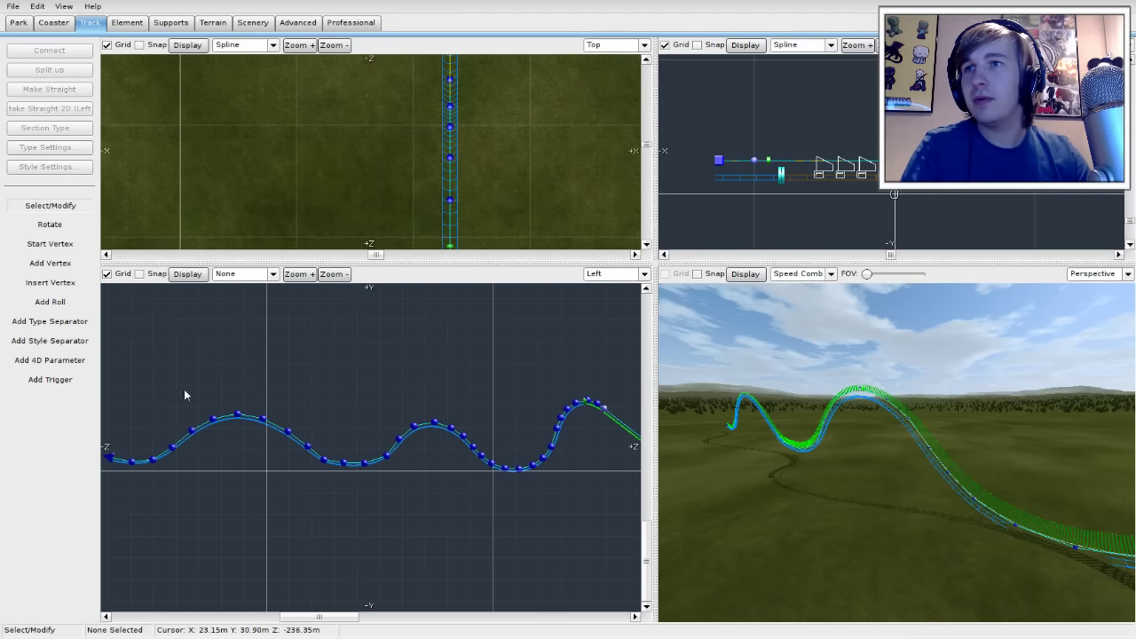
{"action": "right_click_drag", "start_coordinate": [353, 388], "coordinate": [375, 390]}
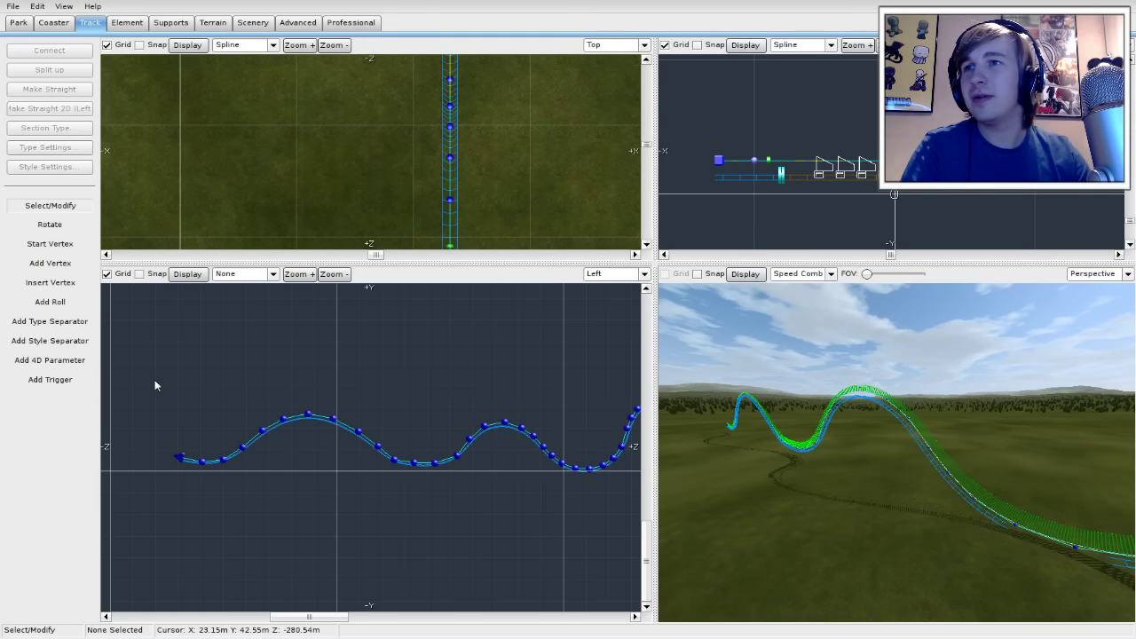
{"action": "left_click_drag", "start_coordinate": [149, 362], "coordinate": [564, 521]}
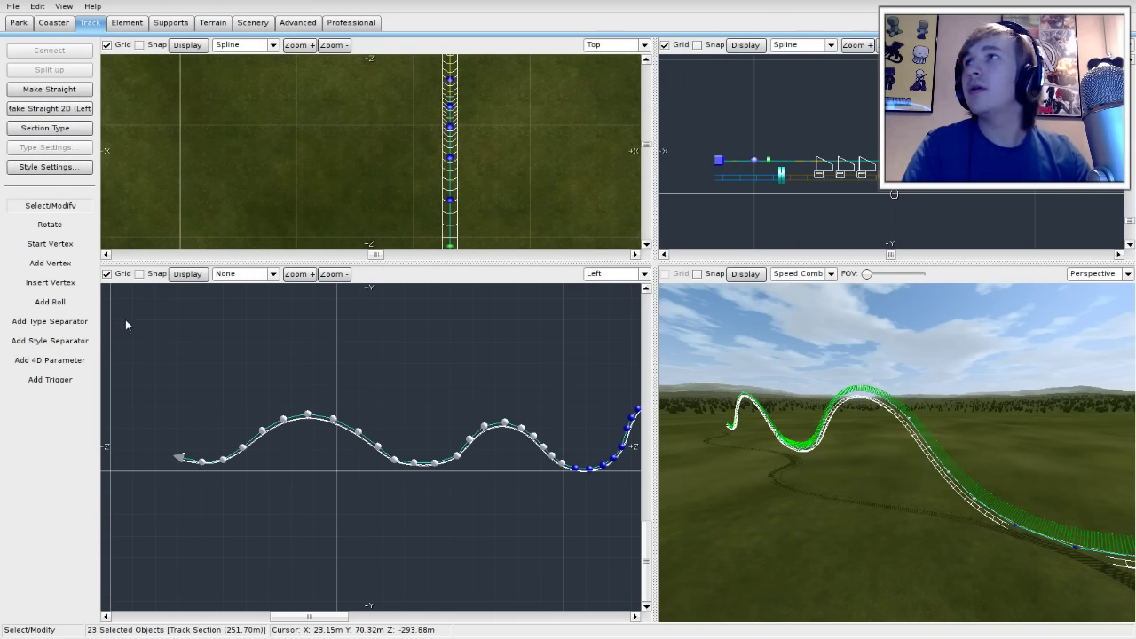
{"action": "left_click", "coordinate": [126, 24]}
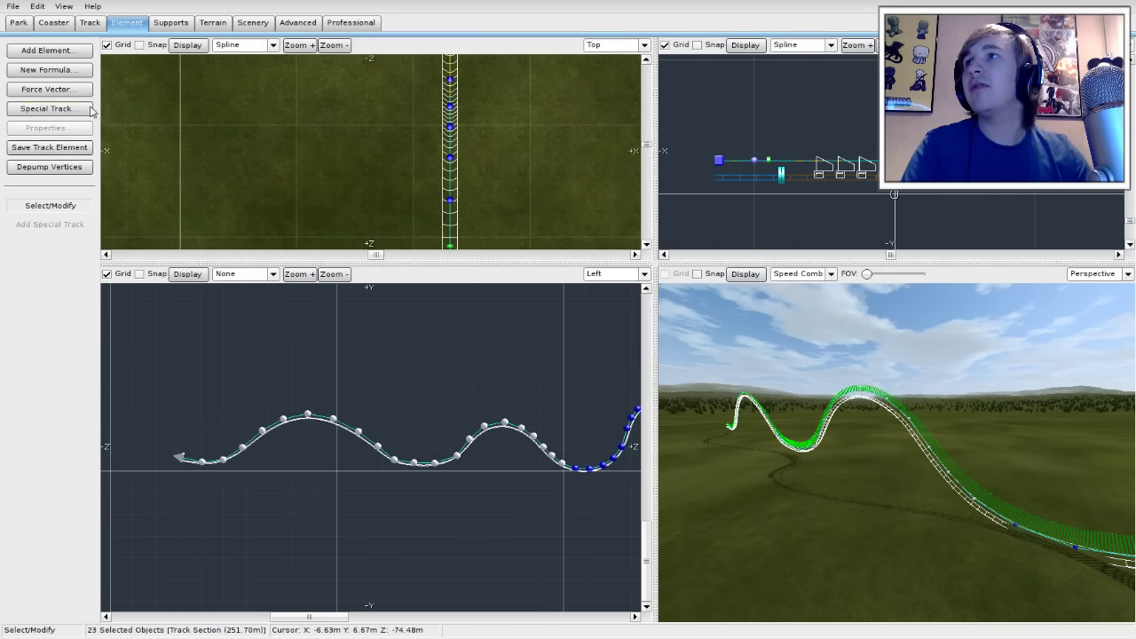
{"action": "left_click", "coordinate": [50, 167]}
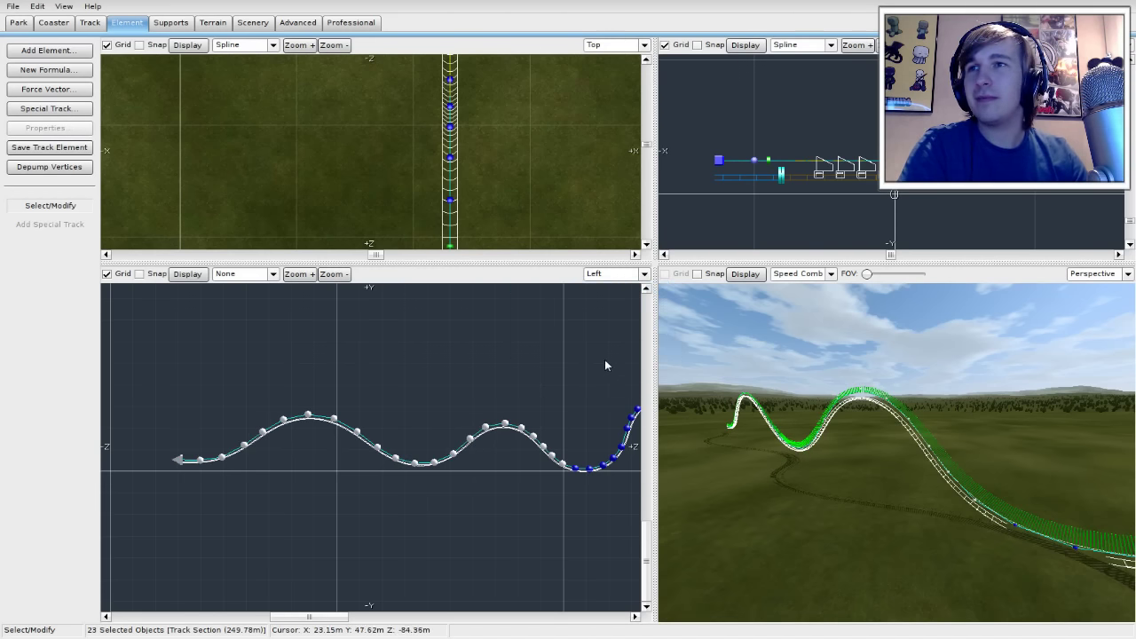
Step: Set the track overlay of the Left view and the perspective view to G-Force Comb
{"action": "left_click", "coordinate": [249, 275]}
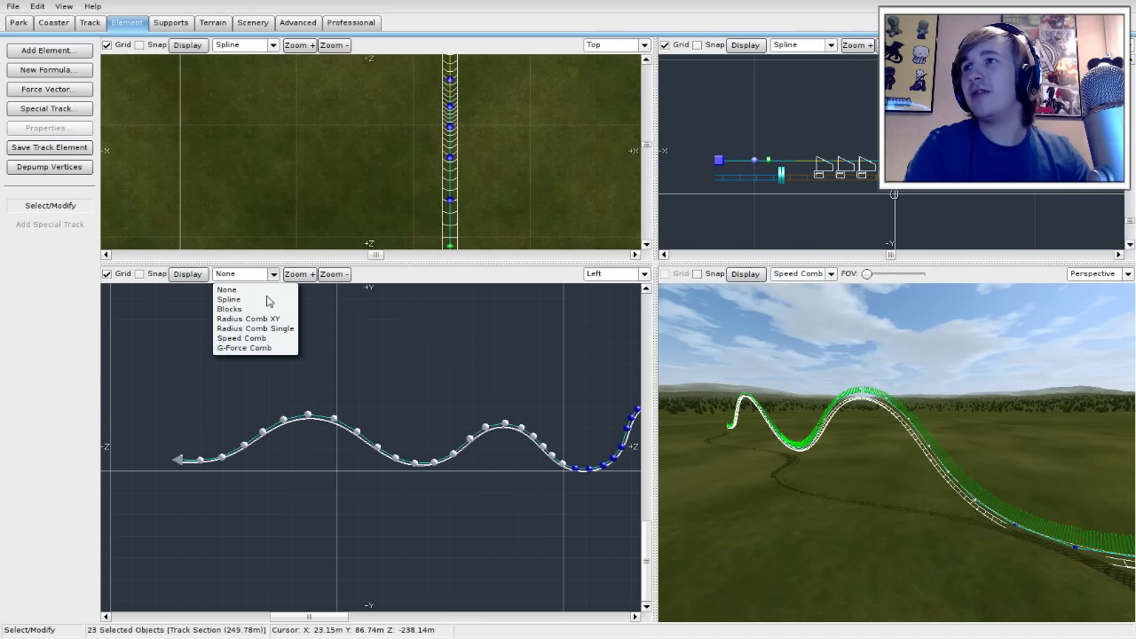
{"action": "left_click", "coordinate": [253, 350]}
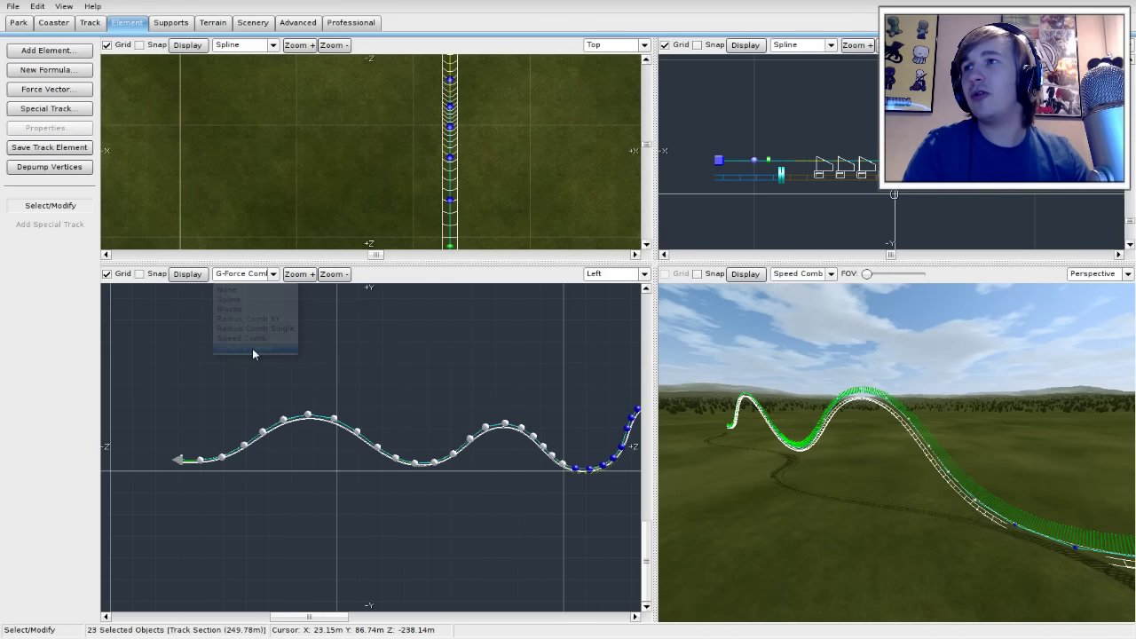
{"action": "right_click_drag", "start_coordinate": [819, 469], "coordinate": [768, 476]}
{"action": "key", "text": "w"}
{"action": "key", "text": "w"}
{"action": "key", "text": "s"}
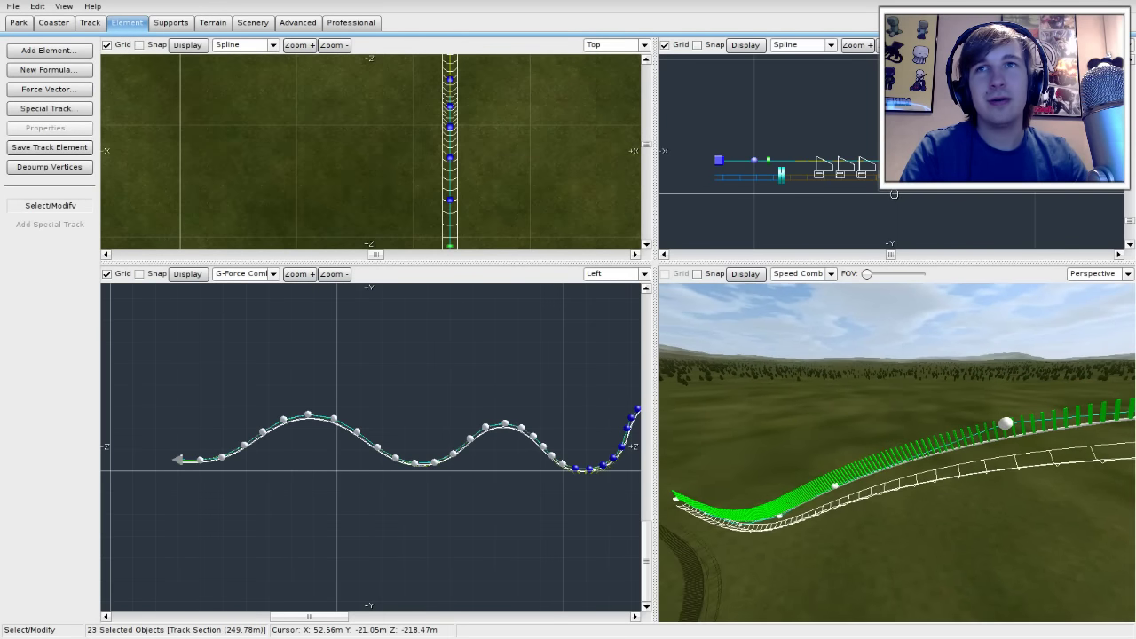
{"action": "right_click_drag", "start_coordinate": [994, 424], "coordinate": [822, 399]}
{"action": "left_click", "coordinate": [832, 274]}
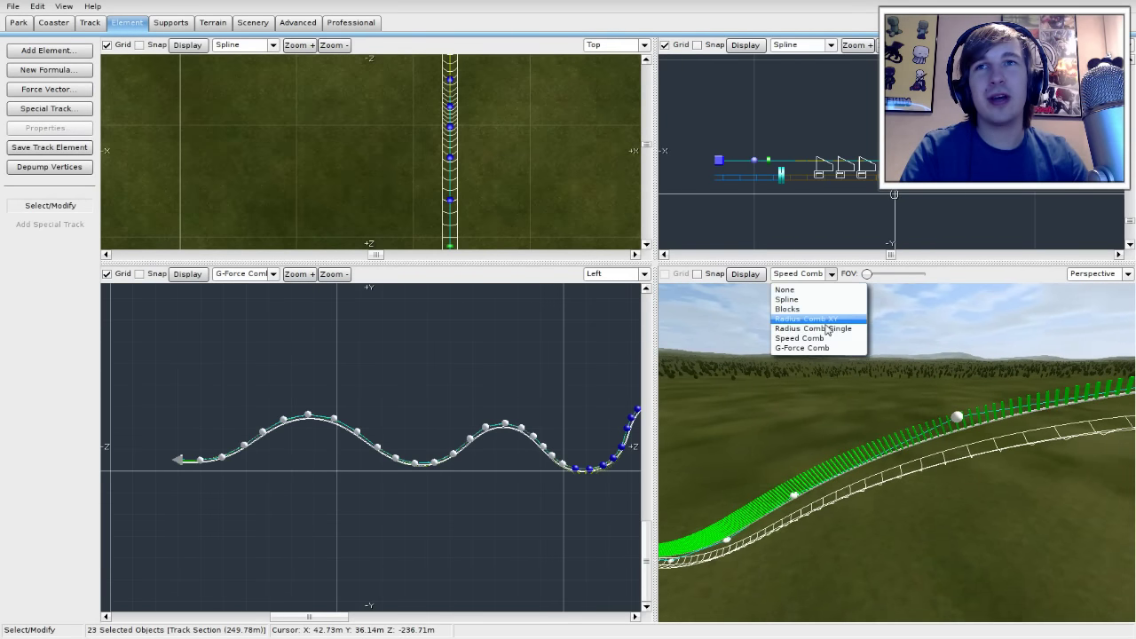
{"action": "left_click", "coordinate": [814, 348]}
{"action": "mouse_move", "coordinate": [815, 348]}
{"action": "right_mouse_down"}
{"action": "mouse_move", "coordinate": [843, 344]}
{"action": "mouse_move", "coordinate": [772, 336]}
{"action": "mouse_move", "coordinate": [736, 371]}
{"action": "mouse_move", "coordinate": [769, 369]}
{"action": "mouse_move", "coordinate": [792, 334]}
{"action": "mouse_move", "coordinate": [849, 309]}
{"action": "mouse_move", "coordinate": [830, 316]}
{"action": "mouse_move", "coordinate": [826, 288]}
{"action": "mouse_move", "coordinate": [828, 309]}
{"action": "mouse_move", "coordinate": [799, 322]}
{"action": "mouse_move", "coordinate": [815, 340]}
{"action": "right_mouse_up"}
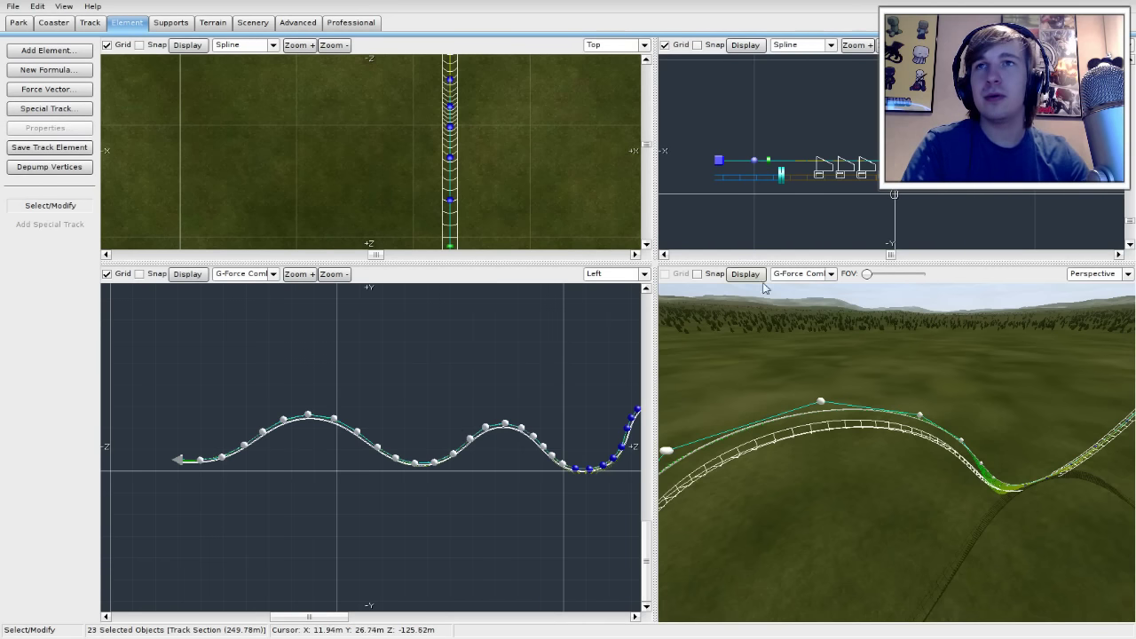
Step: Set the perspective view's overlay to Speed Comb and inspect the smoothed airtime hills up to the track's end
{"action": "left_click", "coordinate": [832, 275]}
{"action": "left_click", "coordinate": [806, 347]}
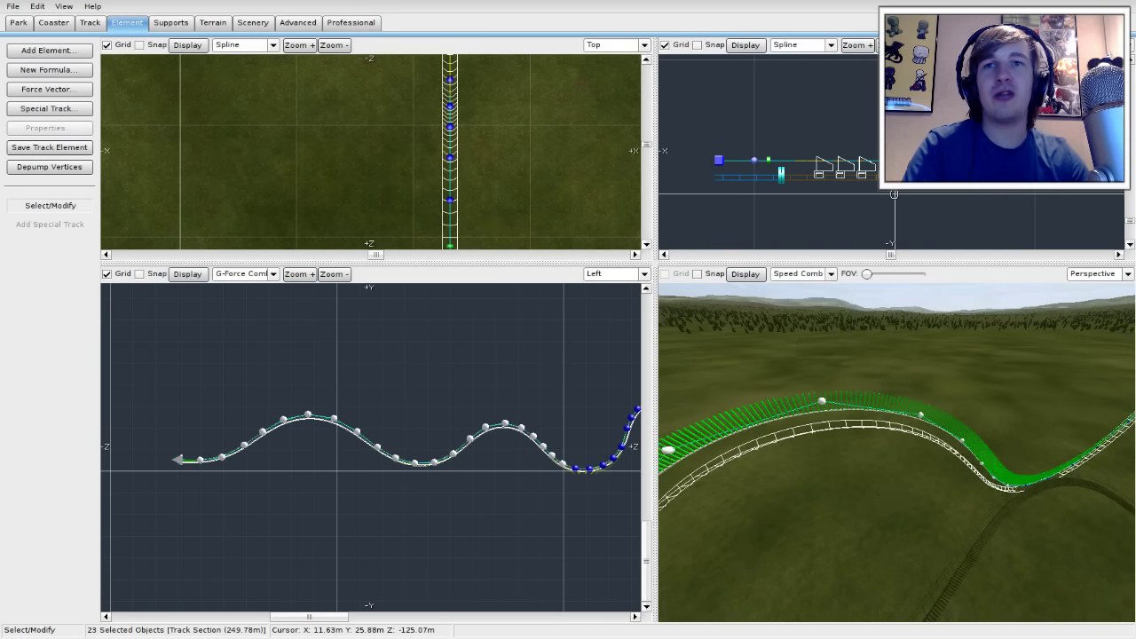
{"action": "key", "text": "w"}
{"action": "mouse_move", "coordinate": [896, 453]}
{"action": "right_mouse_down"}
{"action": "mouse_move", "coordinate": [874, 436]}
{"action": "mouse_move", "coordinate": [870, 377]}
{"action": "mouse_move", "coordinate": [858, 444]}
{"action": "mouse_move", "coordinate": [872, 423]}
{"action": "mouse_move", "coordinate": [900, 432]}
{"action": "right_mouse_up"}
{"action": "key", "text": "s"}
{"action": "key", "text": "s"}
{"action": "key", "text": "w"}
{"action": "key", "text": "s"}
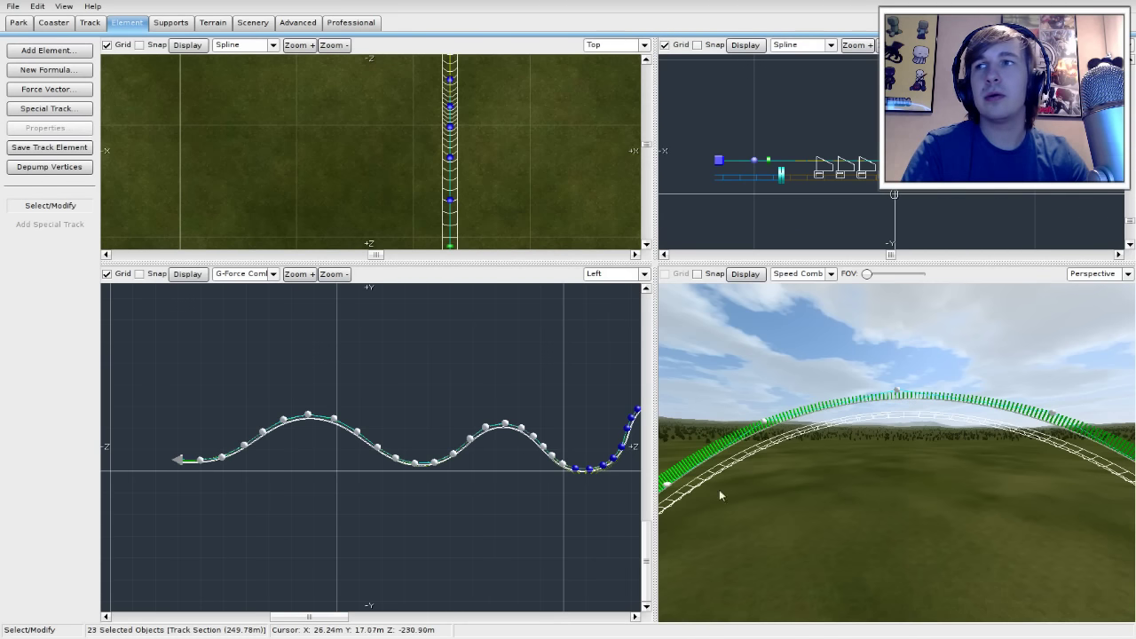
{"action": "right_click_drag", "start_coordinate": [780, 482], "coordinate": [675, 505]}
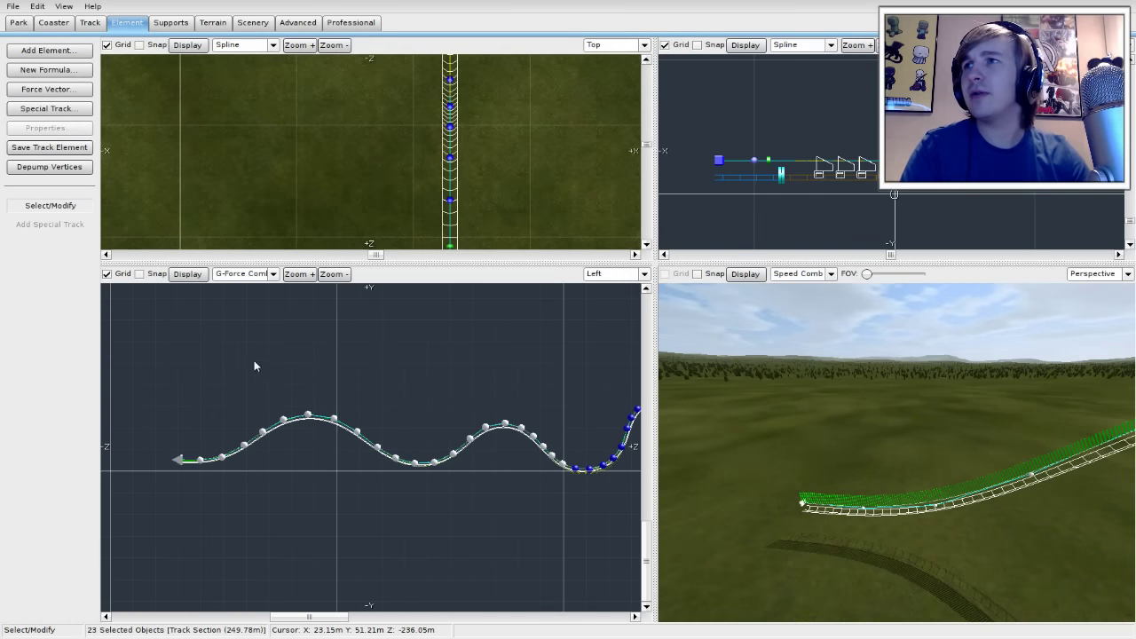
Step: Examine the layout in the top view from the station along the hills to the track's open end
{"action": "right_click_drag", "start_coordinate": [254, 366], "coordinate": [495, 317]}
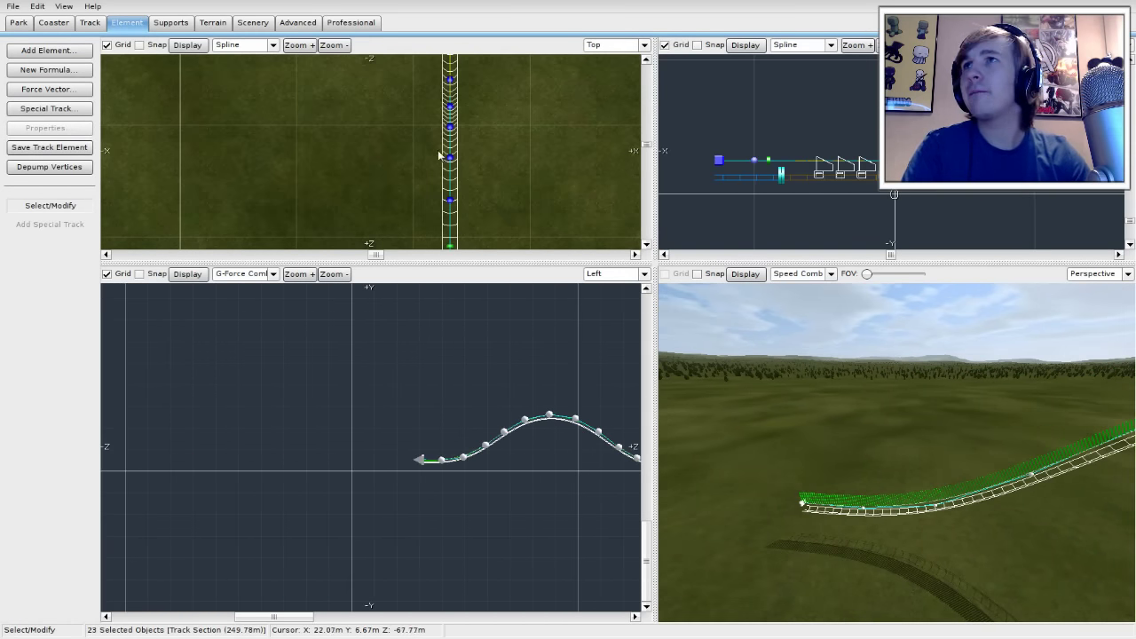
{"action": "right_click_drag", "start_coordinate": [397, 137], "coordinate": [388, 218]}
{"action": "right_click_drag", "start_coordinate": [379, 107], "coordinate": [364, 238]}
{"action": "scroll", "coordinate": [369, 142], "scroll_direction": "down", "scroll_amount": 1}
{"action": "scroll", "coordinate": [369, 142], "scroll_direction": "down", "scroll_amount": 4}
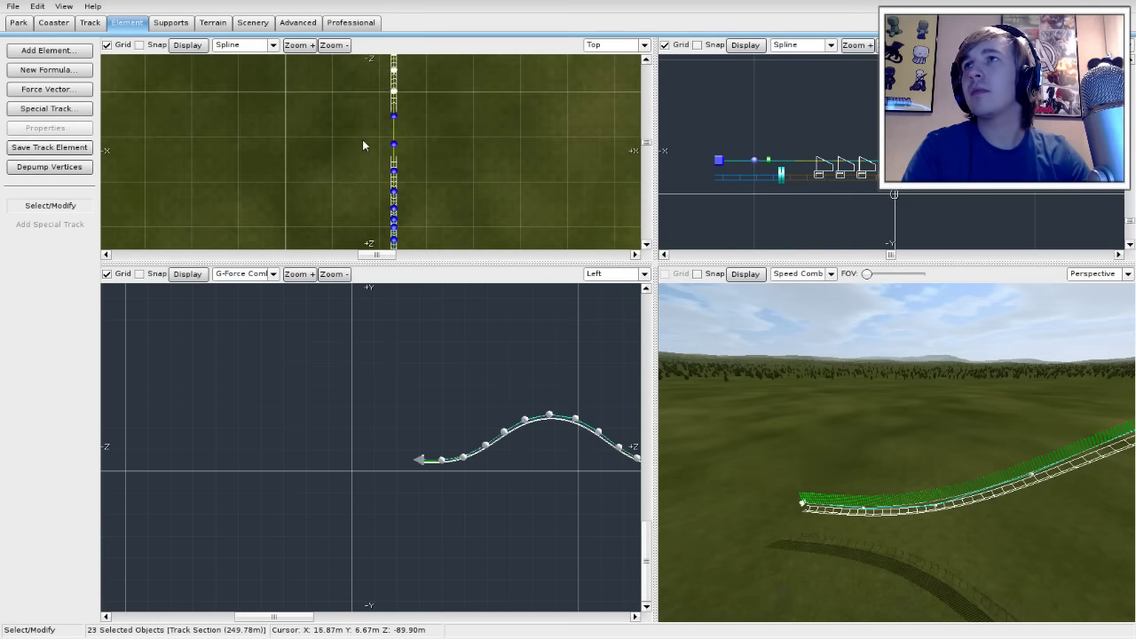
{"action": "right_click_drag", "start_coordinate": [348, 163], "coordinate": [358, 69]}
{"action": "right_click_drag", "start_coordinate": [343, 200], "coordinate": [343, 45]}
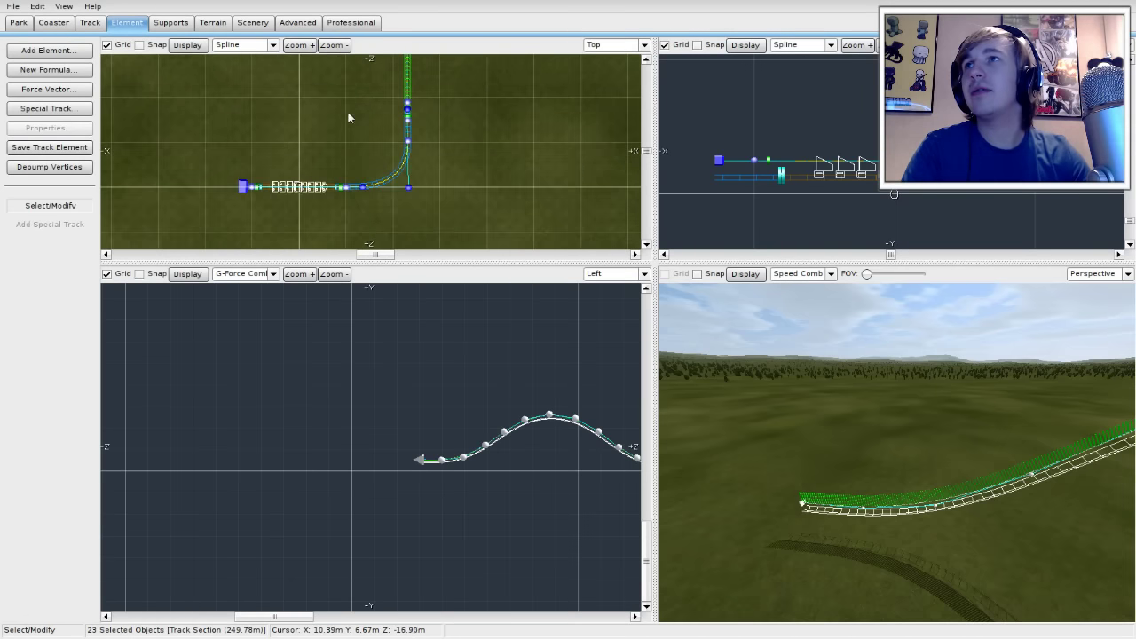
{"action": "right_click_drag", "start_coordinate": [349, 117], "coordinate": [337, 216]}
{"action": "right_click_drag", "start_coordinate": [337, 94], "coordinate": [351, 256]}
{"action": "scroll", "coordinate": [344, 140], "scroll_direction": "up", "scroll_amount": 2}
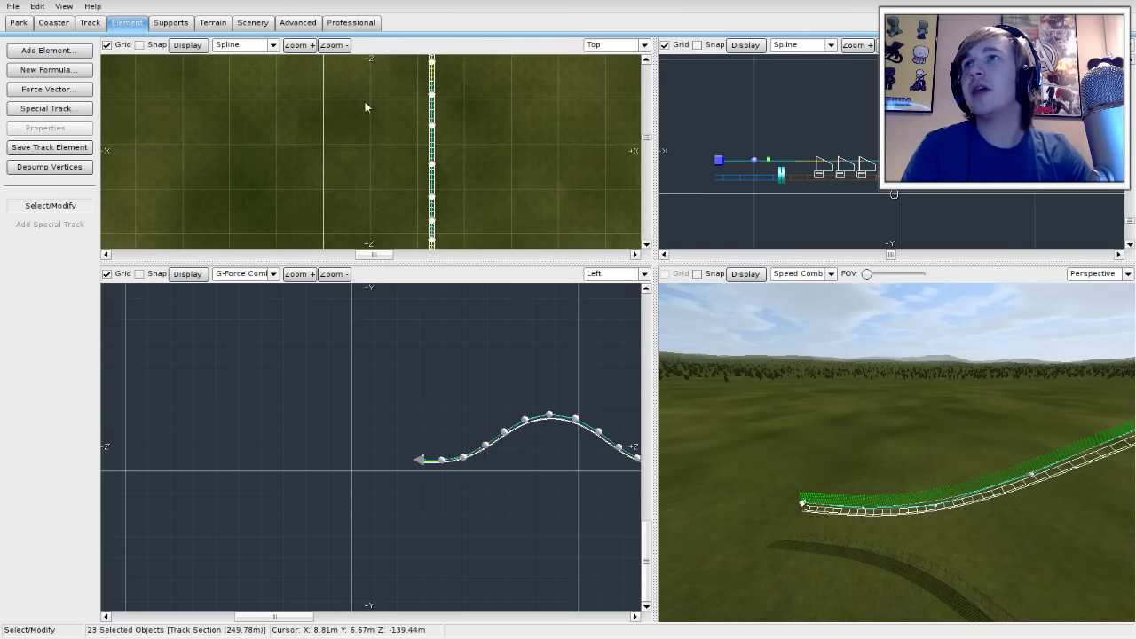
{"action": "right_click_drag", "start_coordinate": [368, 96], "coordinate": [352, 243]}
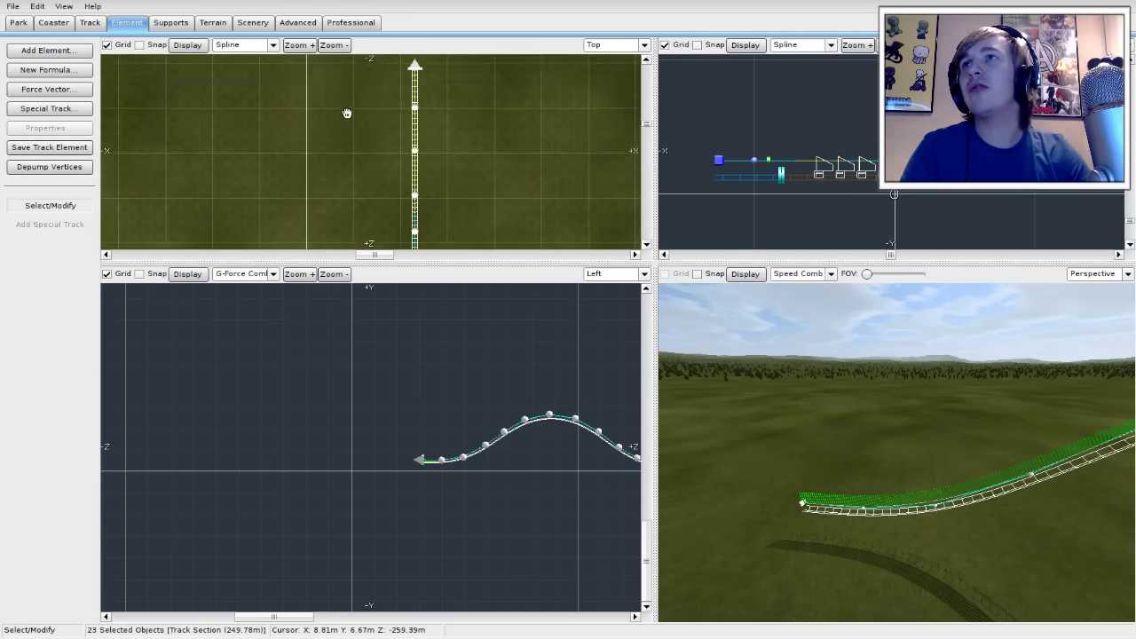
{"action": "right_click_drag", "start_coordinate": [347, 112], "coordinate": [363, 269]}
{"action": "right_click_drag", "start_coordinate": [353, 191], "coordinate": [365, 53]}
{"action": "scroll", "coordinate": [410, 105], "scroll_direction": "up", "scroll_amount": 1}
{"action": "right_click_drag", "start_coordinate": [395, 103], "coordinate": [397, 154]}
{"action": "scroll", "coordinate": [423, 187], "scroll_direction": "up", "scroll_amount": 1}
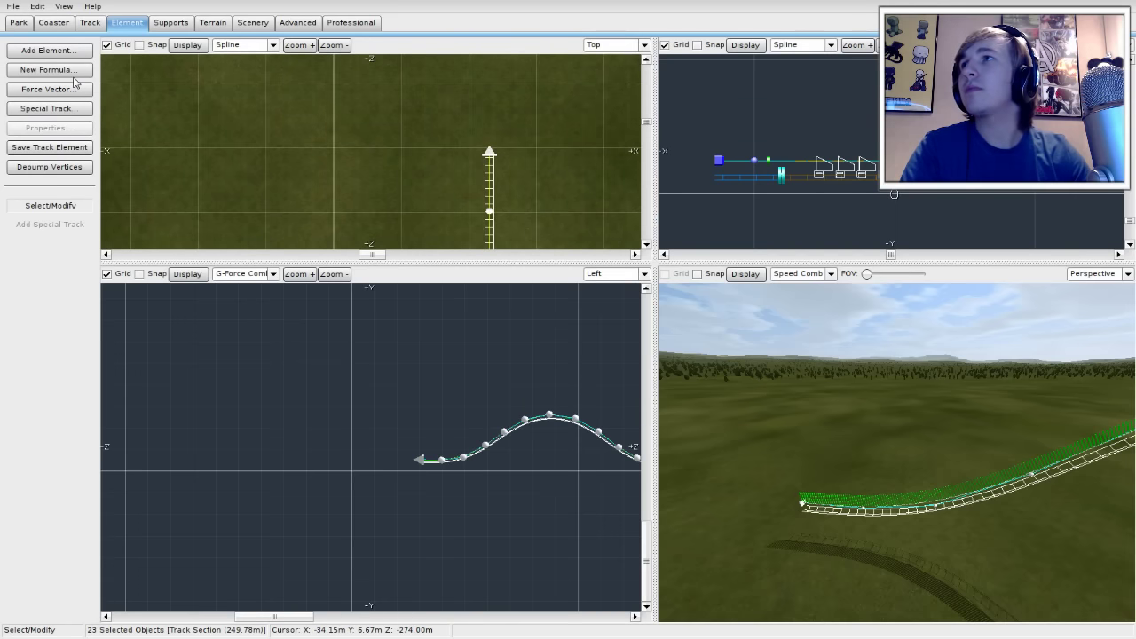
Step: Add three level vertices at about Y 7 m beginning a left turn, ending at about X -8 m, Z -288 m
{"action": "left_click", "coordinate": [90, 22]}
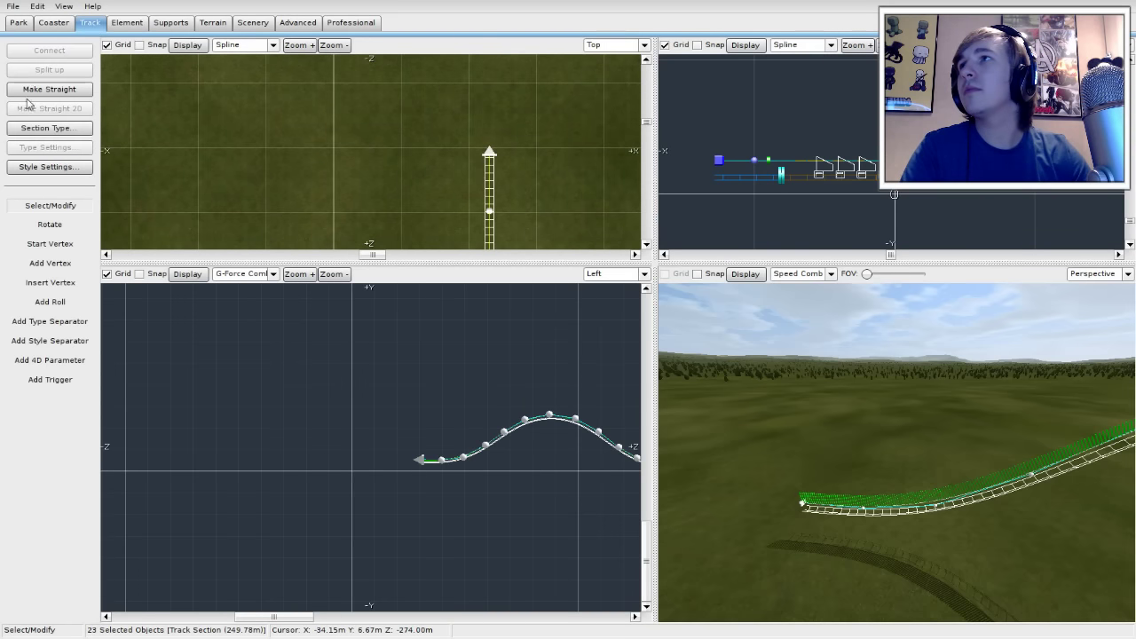
{"action": "left_click", "coordinate": [51, 263]}
{"action": "scroll", "coordinate": [474, 111], "scroll_direction": "down", "scroll_amount": 3}
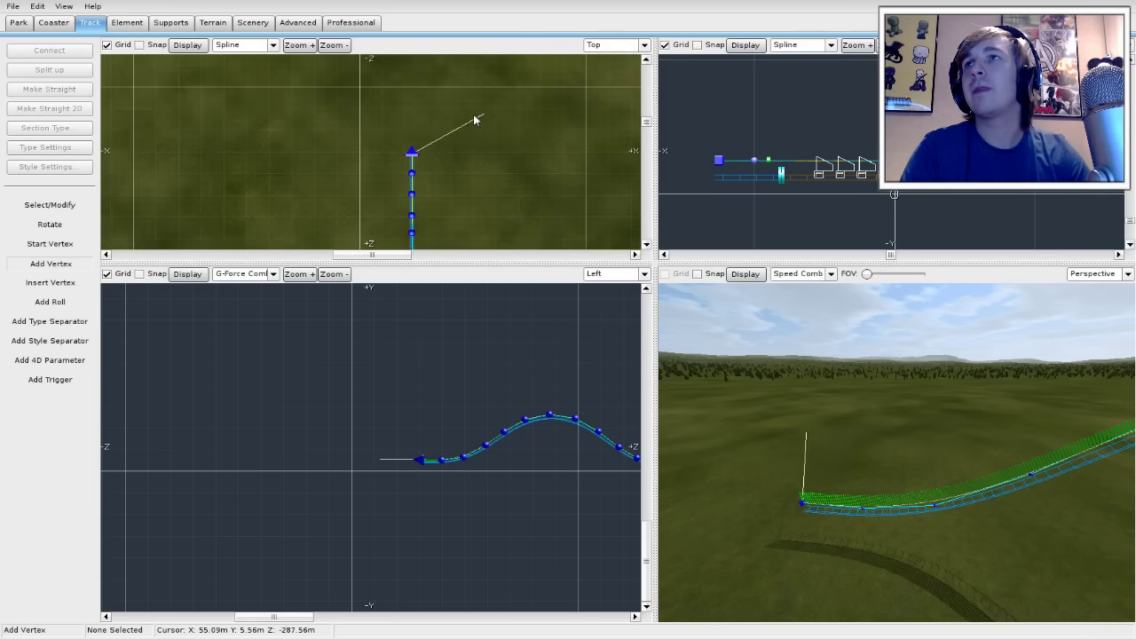
{"action": "scroll", "coordinate": [406, 123], "scroll_direction": "up", "scroll_amount": 1}
{"action": "left_click", "coordinate": [407, 125]}
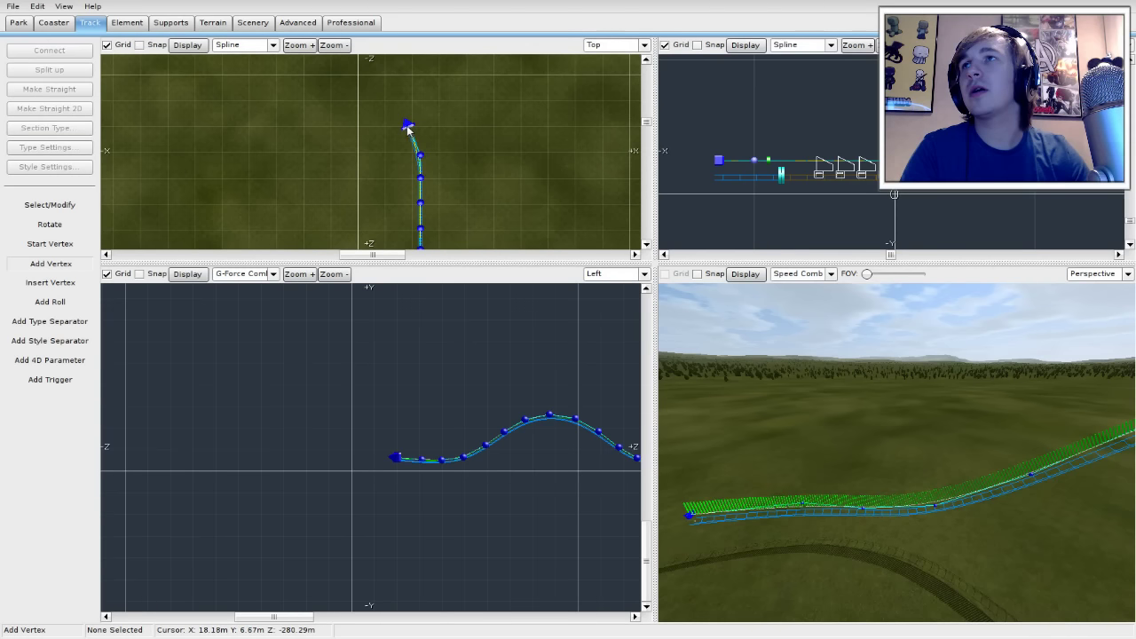
{"action": "left_click", "coordinate": [378, 109]}
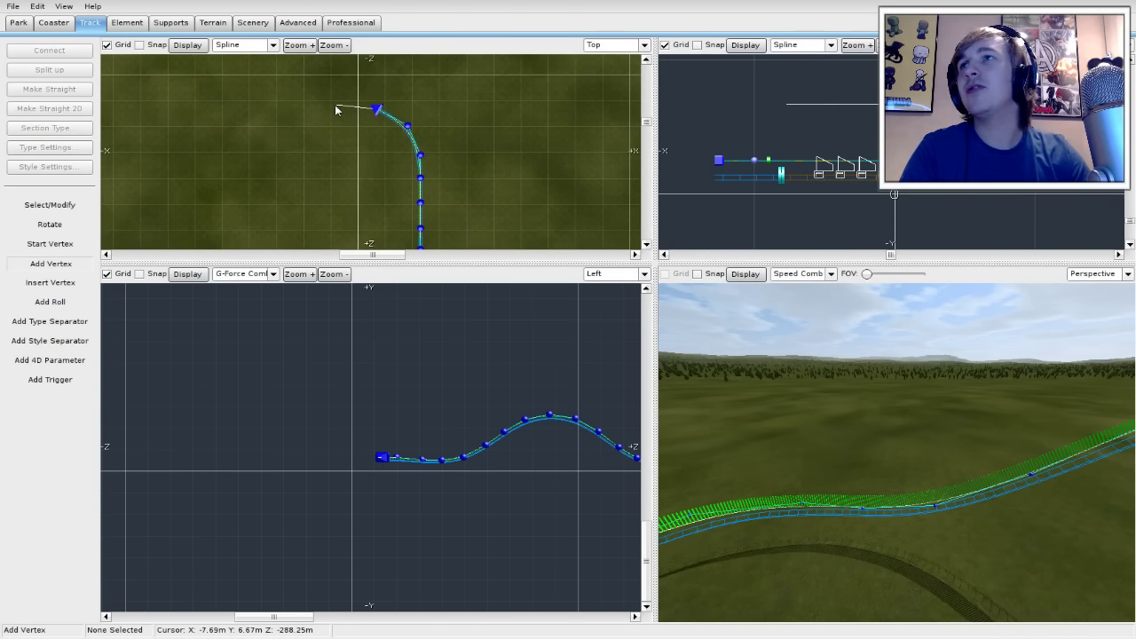
{"action": "left_click", "coordinate": [333, 108]}
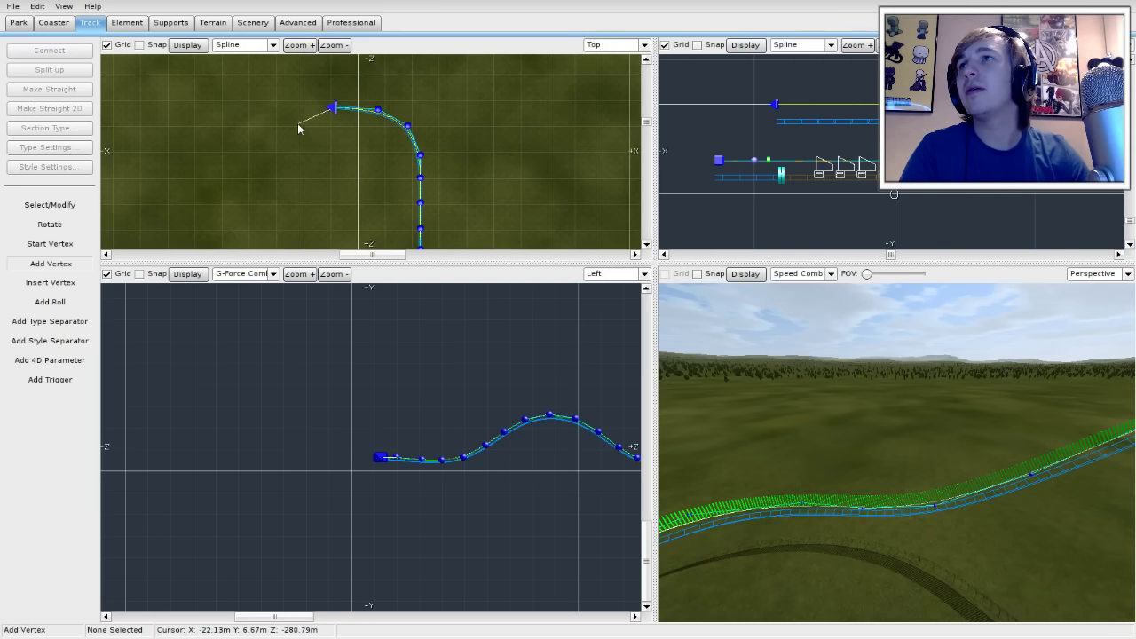
Step: Add four more level vertices curling the left turn inward, ending at about X -18 m, and leave vertex placement
{"action": "left_click", "coordinate": [301, 121]}
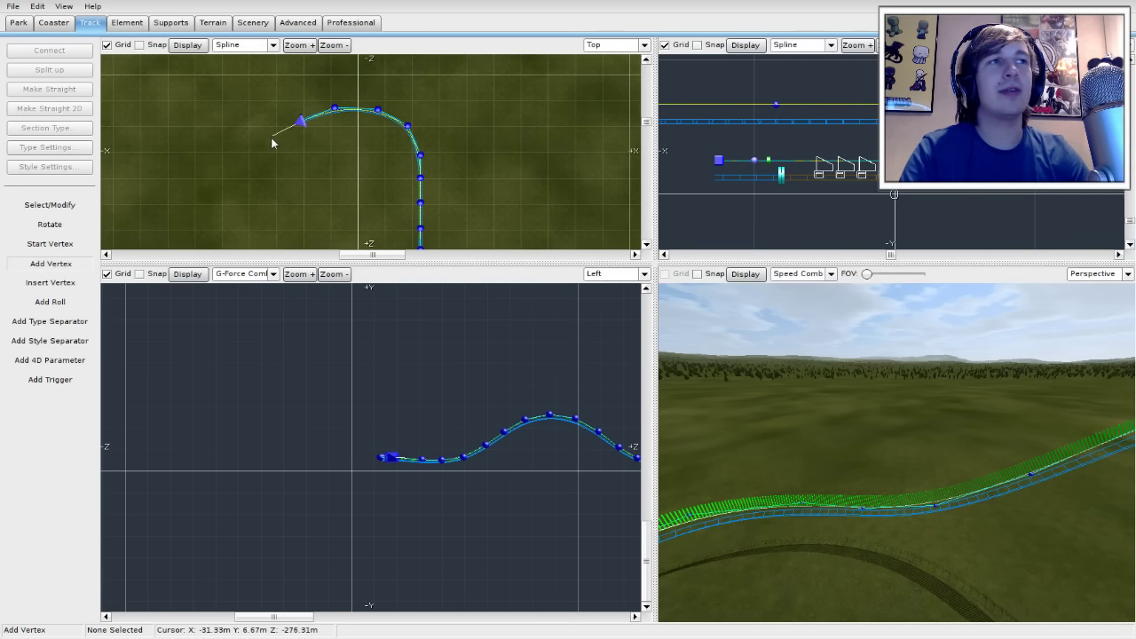
{"action": "left_click", "coordinate": [286, 151]}
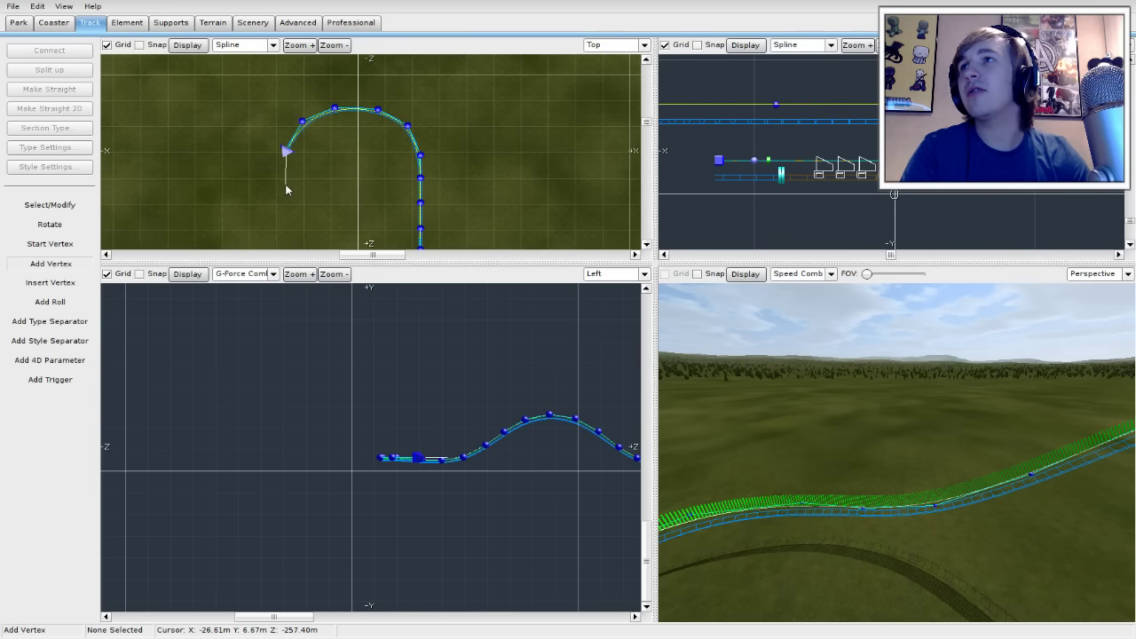
{"action": "left_click", "coordinate": [286, 182]}
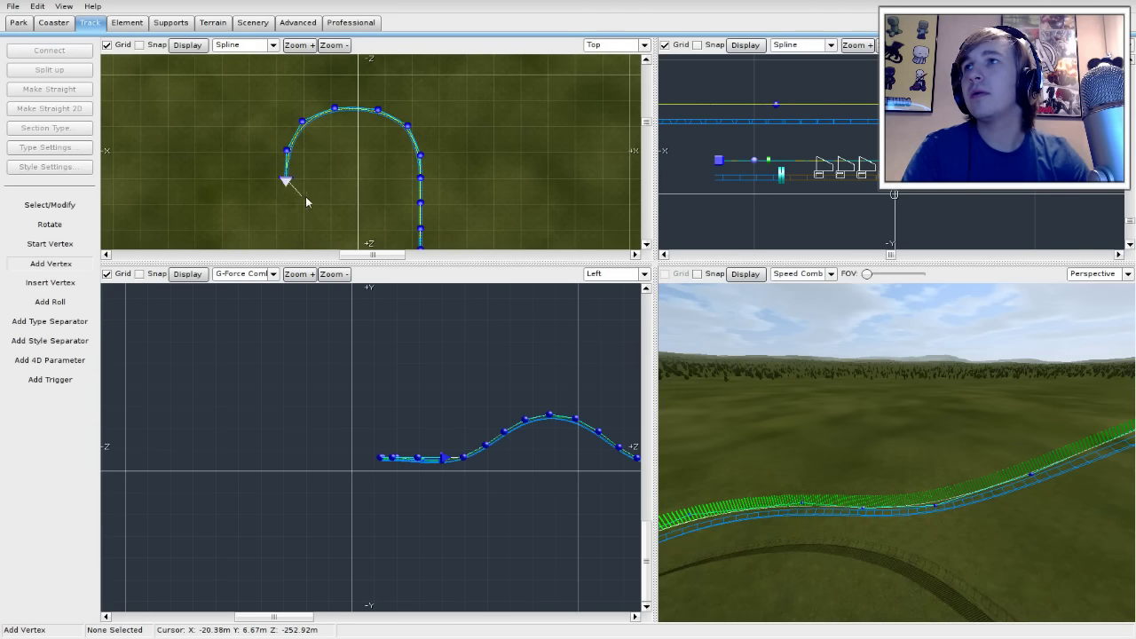
{"action": "left_click", "coordinate": [308, 196]}
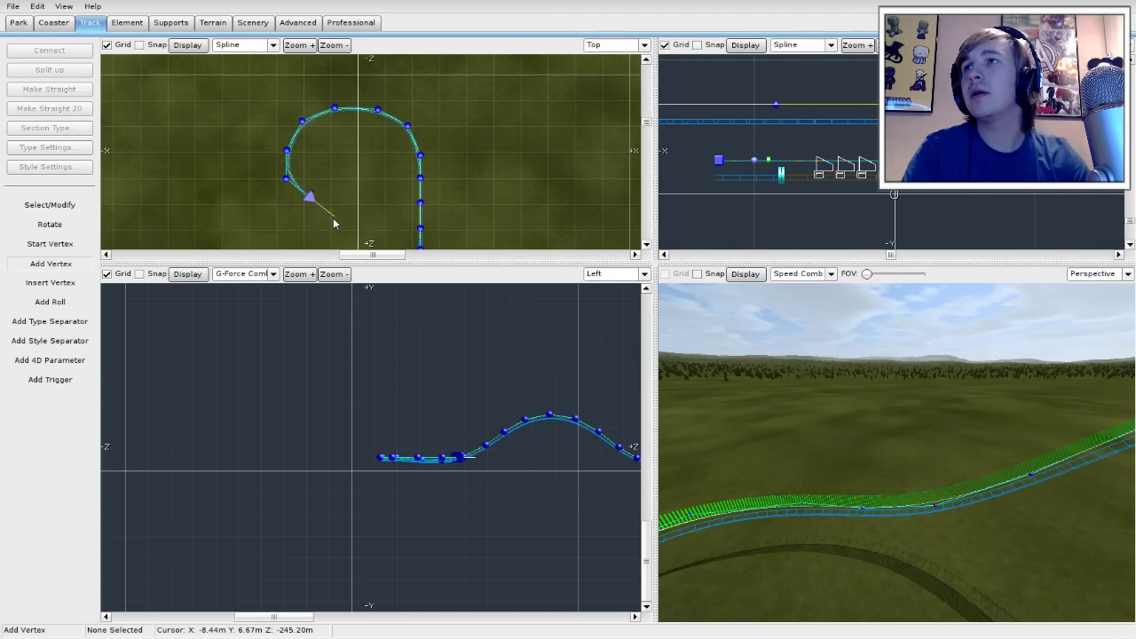
{"action": "right_click_drag", "start_coordinate": [343, 213], "coordinate": [324, 180]}
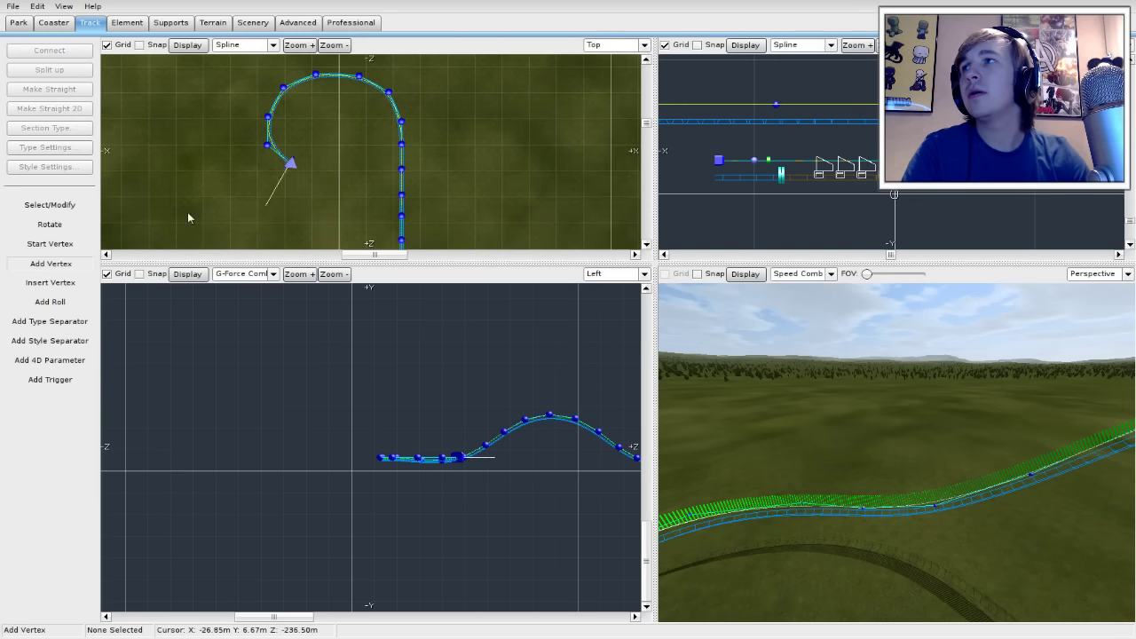
{"action": "left_click", "coordinate": [55, 206]}
Step: Select the 11 vertices of the turnaround and its entry and depump them
{"action": "right_click_drag", "start_coordinate": [376, 135], "coordinate": [421, 153]}
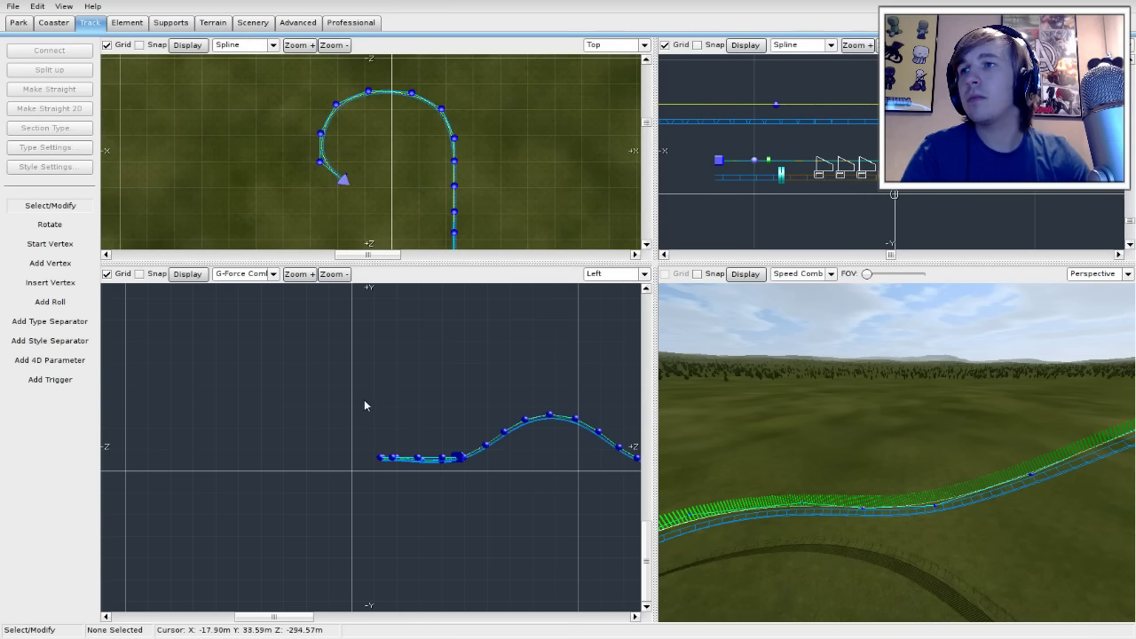
{"action": "scroll", "coordinate": [399, 438], "scroll_direction": "up", "scroll_amount": 2}
{"action": "mouse_move", "coordinate": [405, 436]}
{"action": "right_mouse_down"}
{"action": "mouse_move", "coordinate": [439, 369]}
{"action": "mouse_move", "coordinate": [408, 423]}
{"action": "mouse_move", "coordinate": [395, 416]}
{"action": "right_mouse_up"}
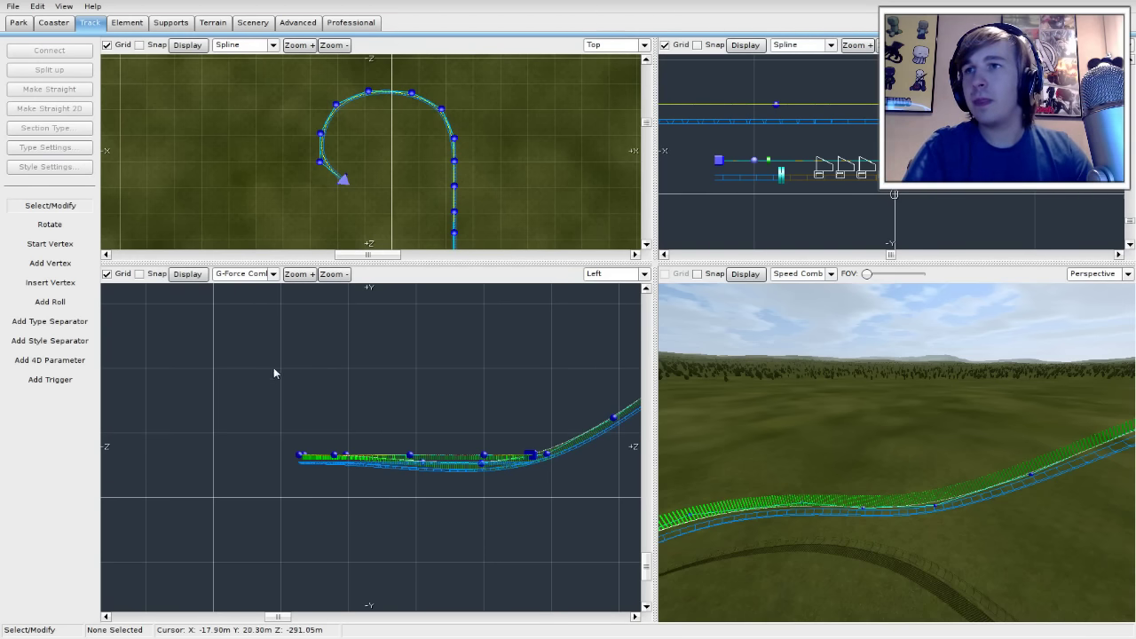
{"action": "left_click_drag", "start_coordinate": [267, 356], "coordinate": [577, 510]}
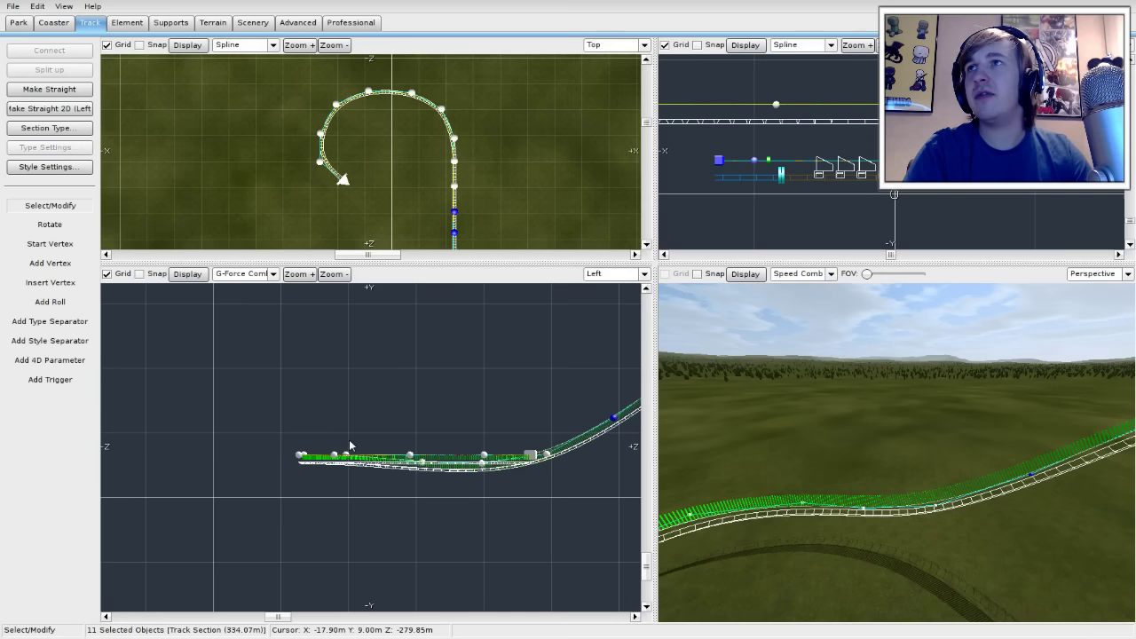
{"action": "left_click", "coordinate": [130, 23]}
{"action": "left_click", "coordinate": [50, 167]}
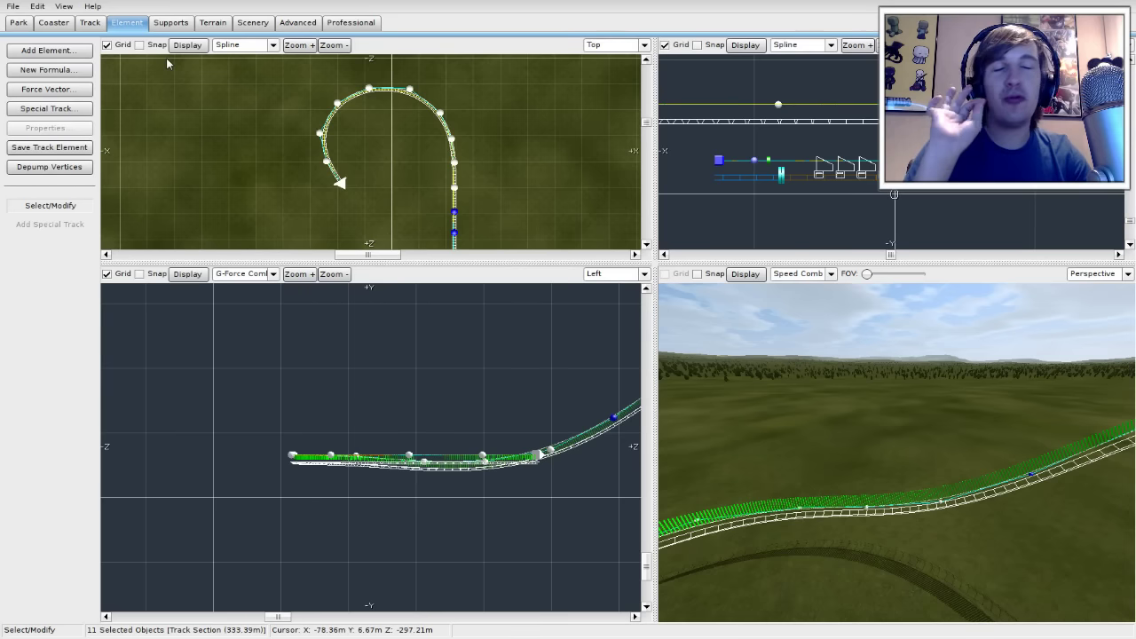
Step: Add a roll point on the straight descending track just before the left turnaround
{"action": "left_click", "coordinate": [90, 22]}
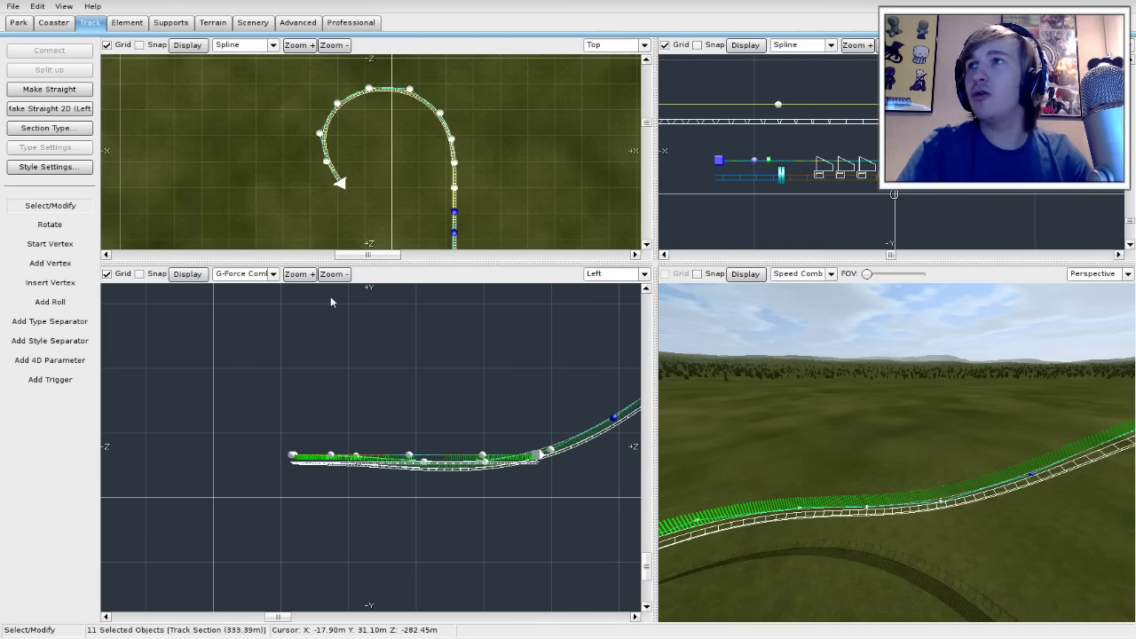
{"action": "left_click", "coordinate": [50, 302]}
{"action": "mouse_move", "coordinate": [385, 122]}
{"action": "right_mouse_down"}
{"action": "mouse_move", "coordinate": [401, 140]}
{"action": "mouse_move", "coordinate": [378, 128]}
{"action": "right_mouse_up"}
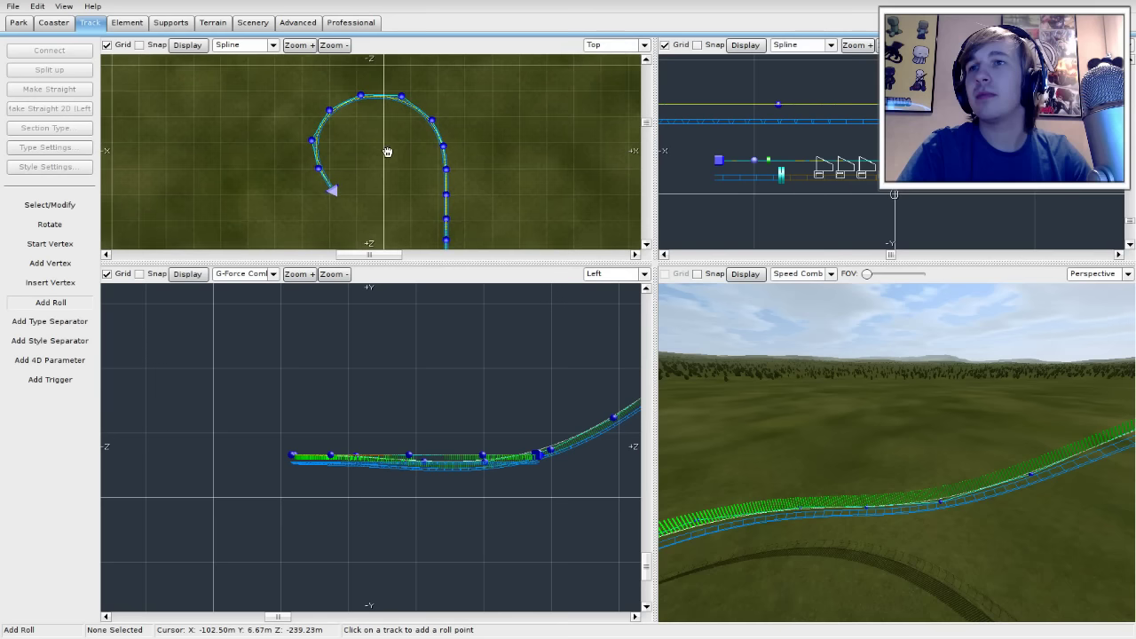
{"action": "right_click_drag", "start_coordinate": [576, 460], "coordinate": [519, 484]}
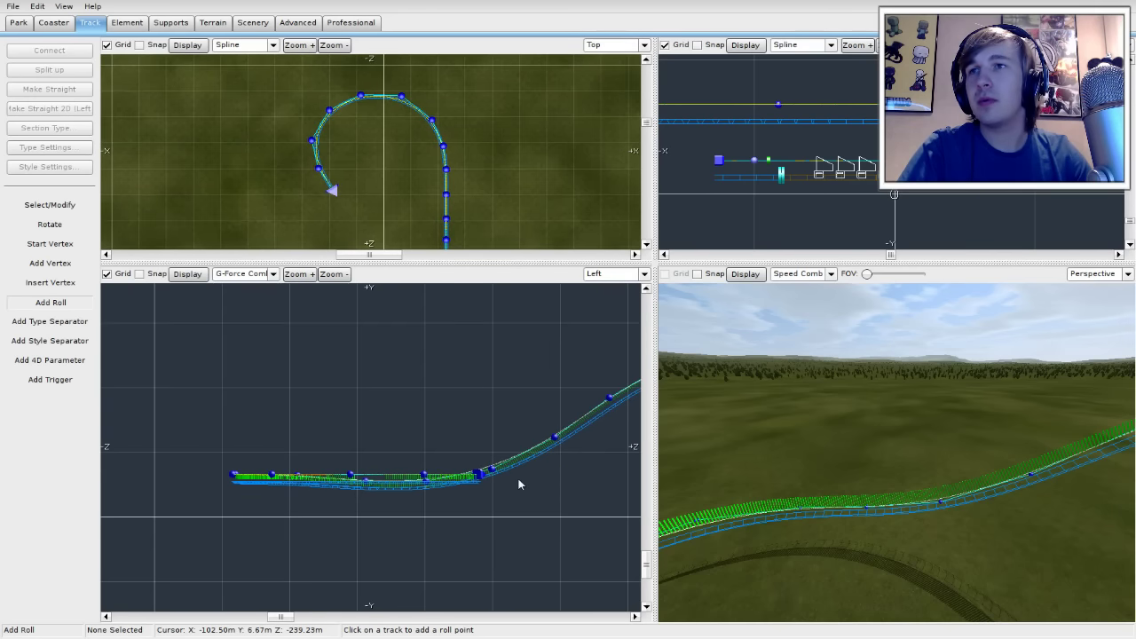
{"action": "left_click", "coordinate": [568, 427]}
{"action": "scroll", "coordinate": [527, 519], "scroll_direction": "up", "scroll_amount": 2}
{"action": "right_click_drag", "start_coordinate": [578, 511], "coordinate": [410, 499]}
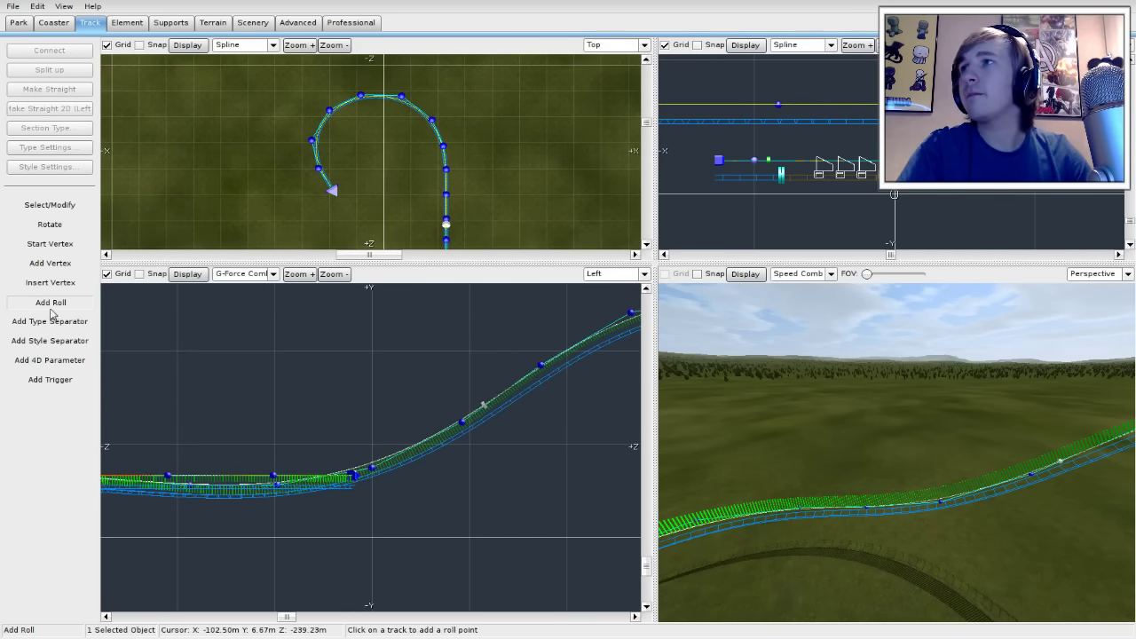
Step: Examine the new roll point's angle and Strict settings, and close its properties
{"action": "left_click", "coordinate": [44, 208]}
{"action": "double_click", "coordinate": [484, 408]}
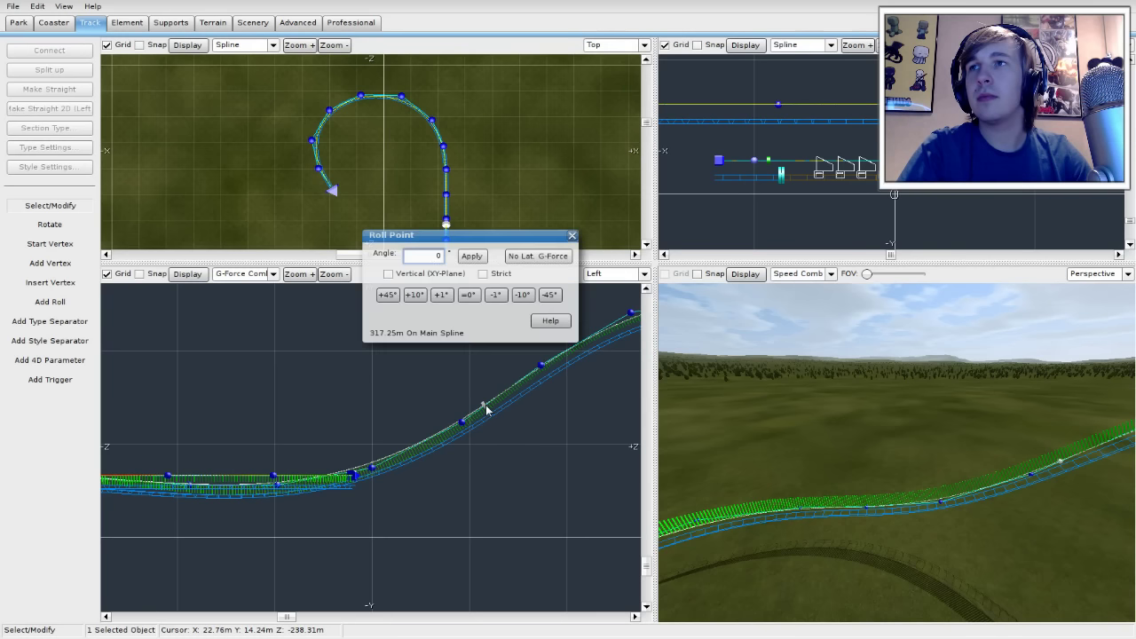
{"action": "left_click", "coordinate": [484, 277]}
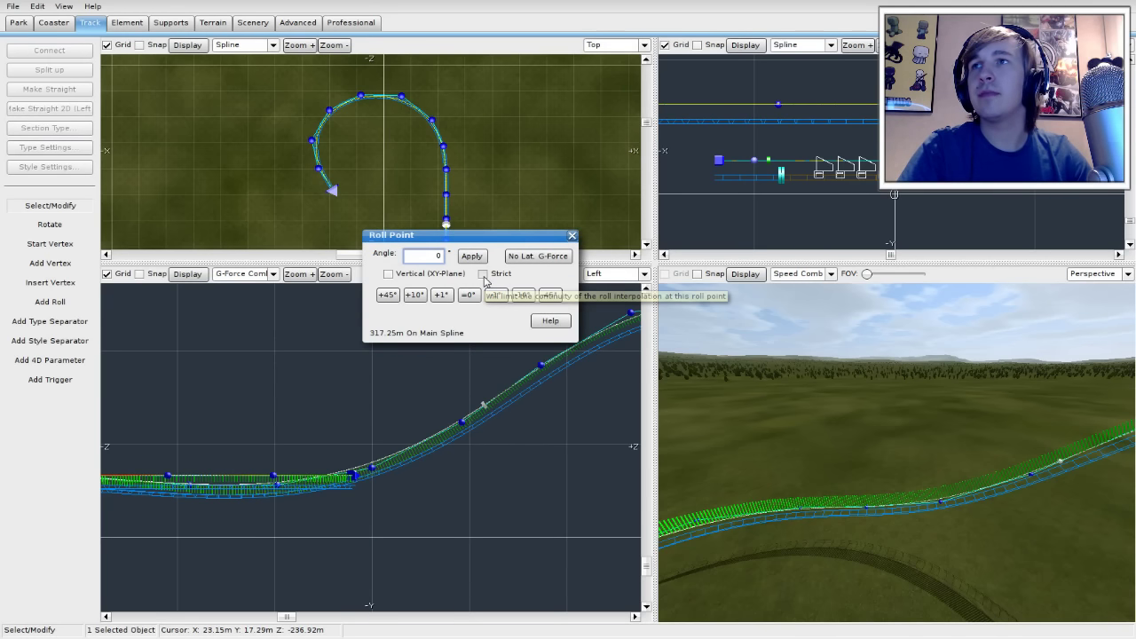
{"action": "left_click", "coordinate": [573, 236]}
Step: Add another roll point in the early part of the left turnaround, just past the start of the curve
{"action": "right_click_drag", "start_coordinate": [525, 502], "coordinate": [472, 499]}
{"action": "right_click_drag", "start_coordinate": [848, 550], "coordinate": [809, 537]}
{"action": "left_click", "coordinate": [51, 302]}
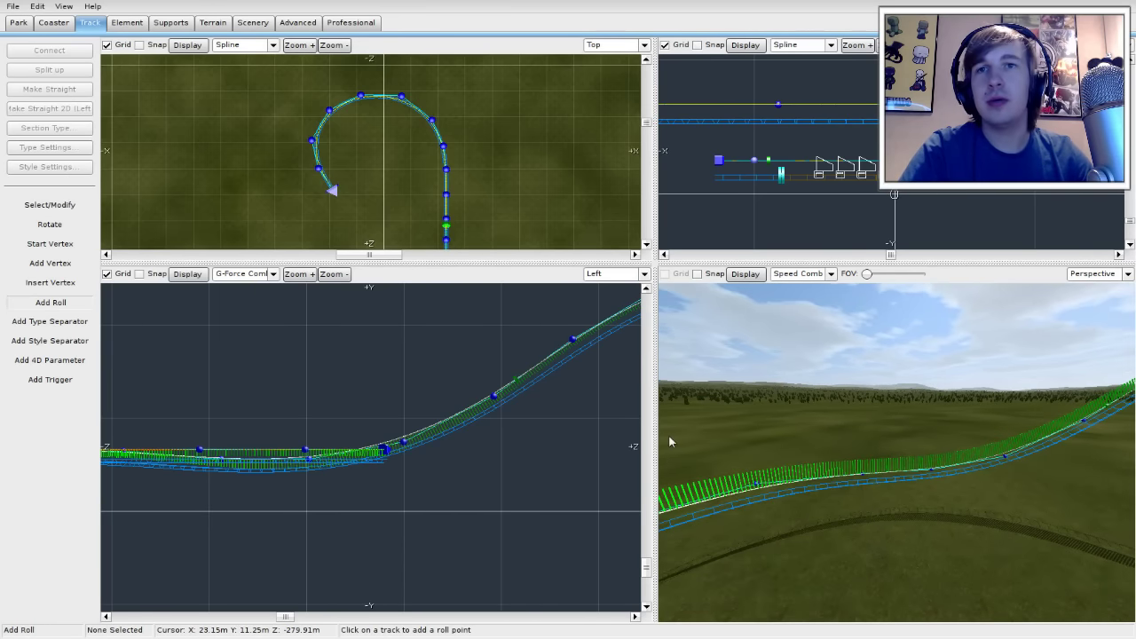
{"action": "left_click", "coordinate": [834, 480]}
{"action": "right_click_drag", "start_coordinate": [834, 484], "coordinate": [759, 486]}
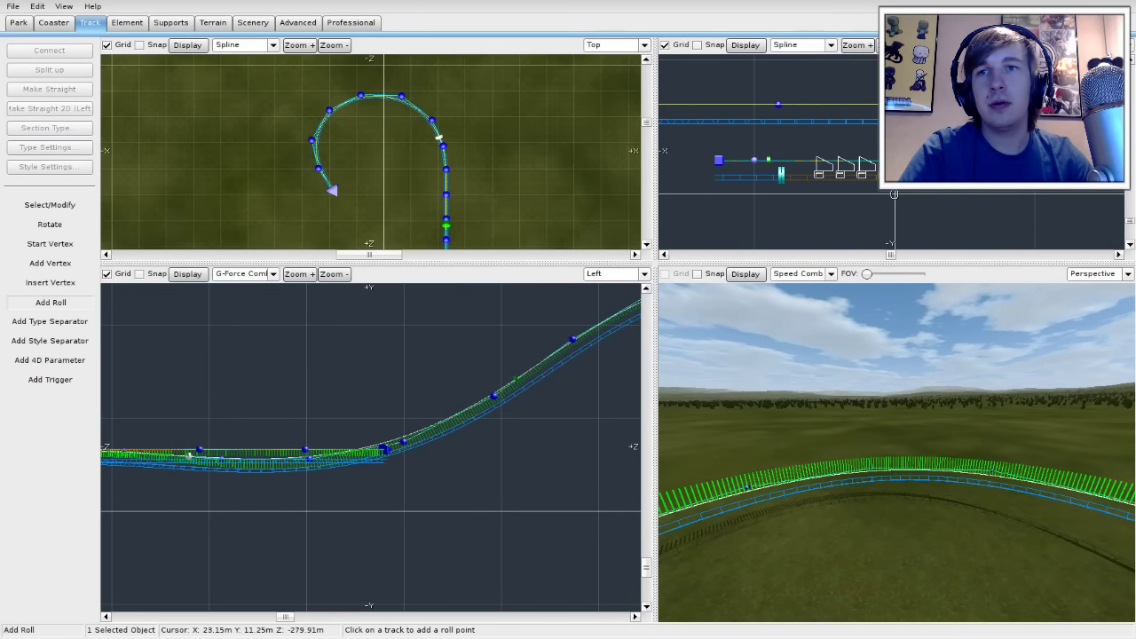
Step: Add roll points at the middle of the turn and near the track's end, sliding the latter back ahead of the second-to-last vertex
{"action": "left_click", "coordinate": [917, 480]}
{"action": "right_click_drag", "start_coordinate": [918, 480], "coordinate": [842, 484]}
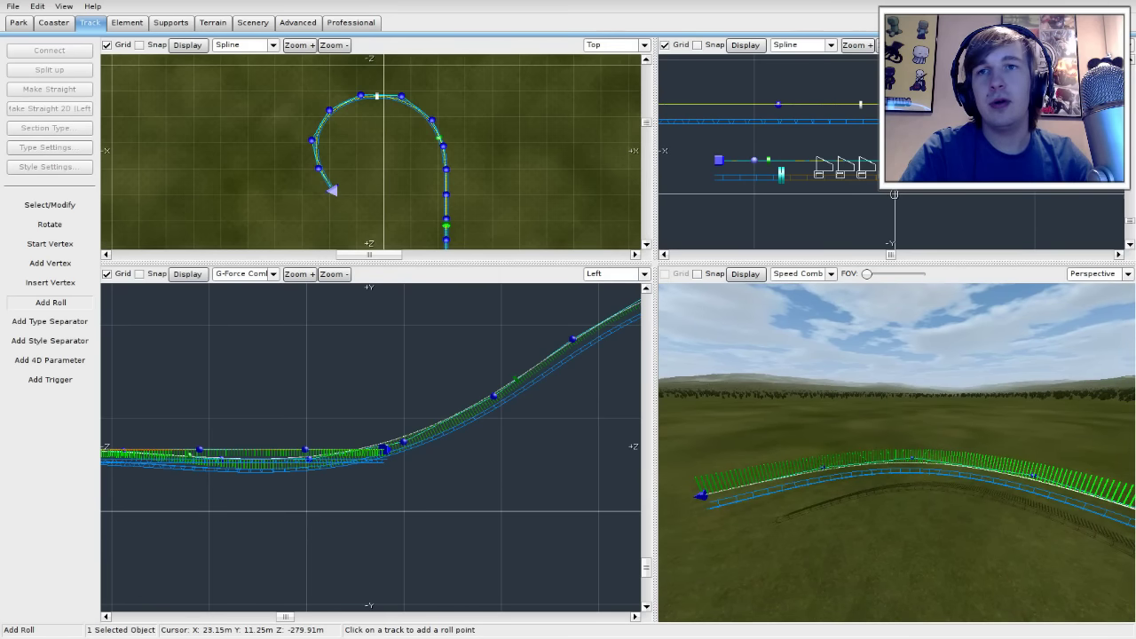
{"action": "mouse_move", "coordinate": [858, 552]}
{"action": "right_mouse_down"}
{"action": "mouse_move", "coordinate": [825, 543]}
{"action": "mouse_move", "coordinate": [869, 552]}
{"action": "right_mouse_up"}
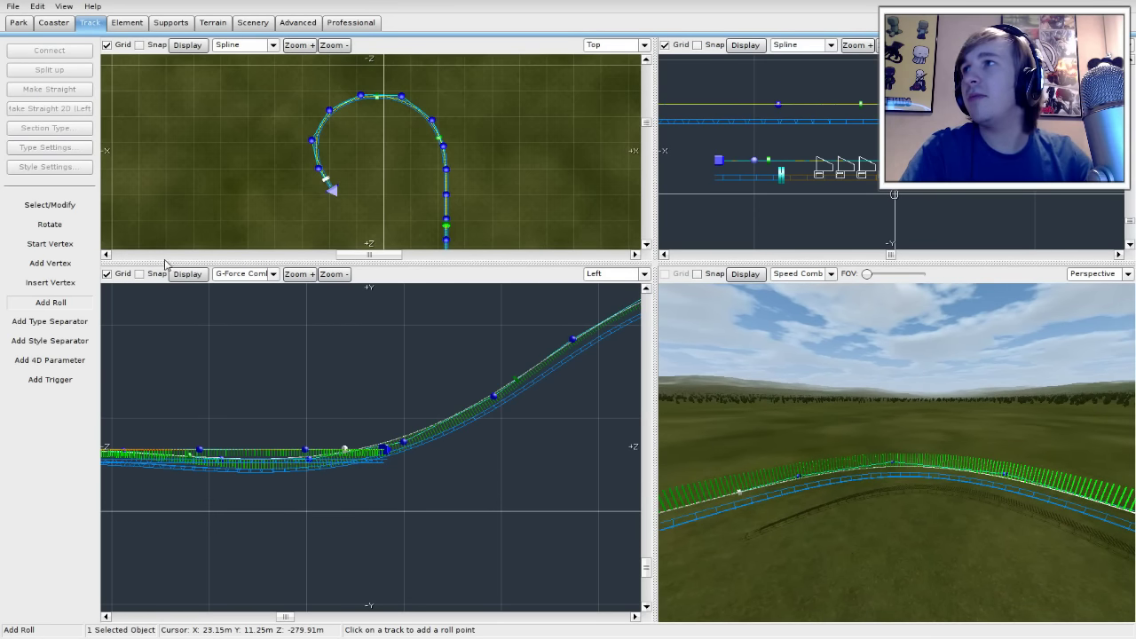
{"action": "left_click", "coordinate": [76, 208]}
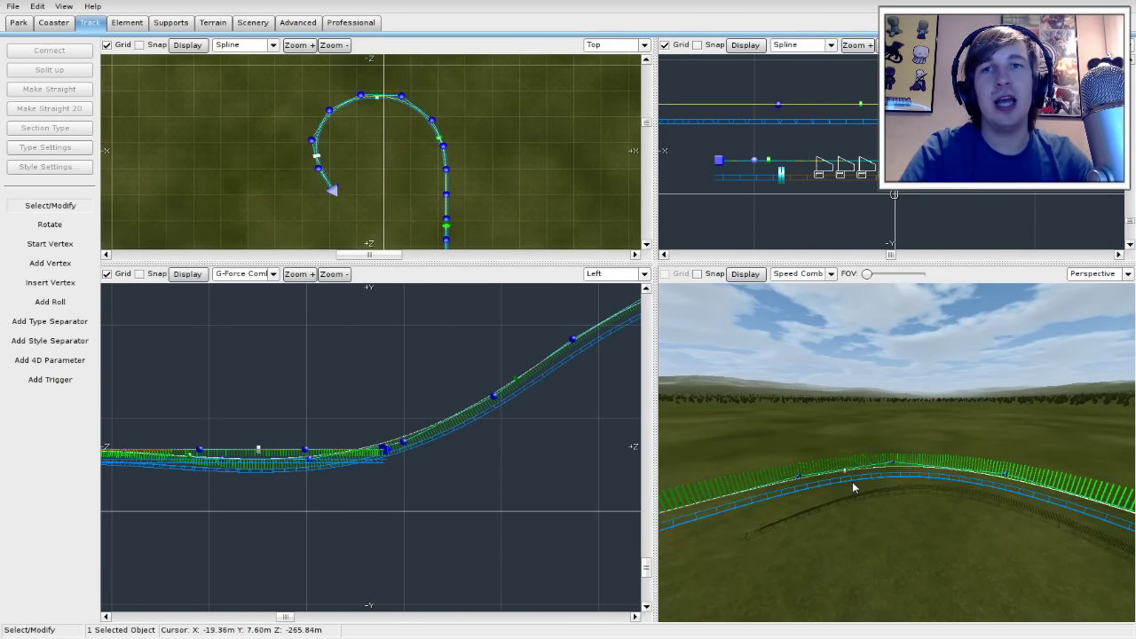
Step: Set the roll point at the turn's entry to the angle that gives no lateral G-force
{"action": "scroll", "coordinate": [853, 486], "scroll_direction": "up", "scroll_amount": 2}
{"action": "mouse_move", "coordinate": [858, 495]}
{"action": "right_mouse_down"}
{"action": "mouse_move", "coordinate": [868, 479]}
{"action": "mouse_move", "coordinate": [888, 484]}
{"action": "mouse_move", "coordinate": [879, 474]}
{"action": "mouse_move", "coordinate": [936, 479]}
{"action": "mouse_move", "coordinate": [853, 494]}
{"action": "right_mouse_up"}
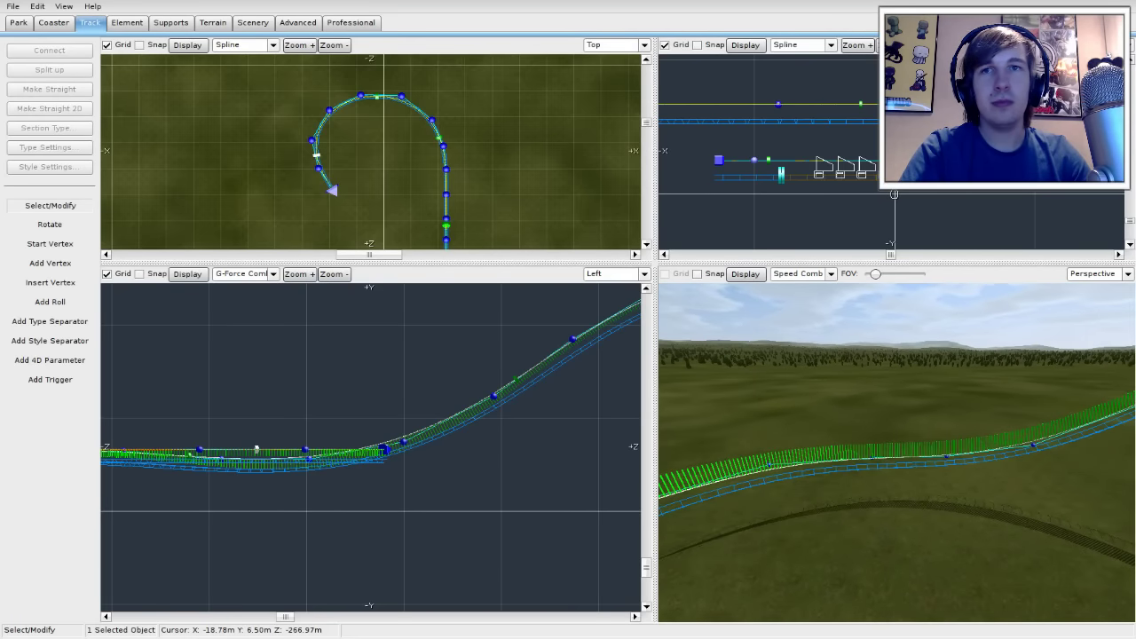
{"action": "double_click", "coordinate": [842, 458]}
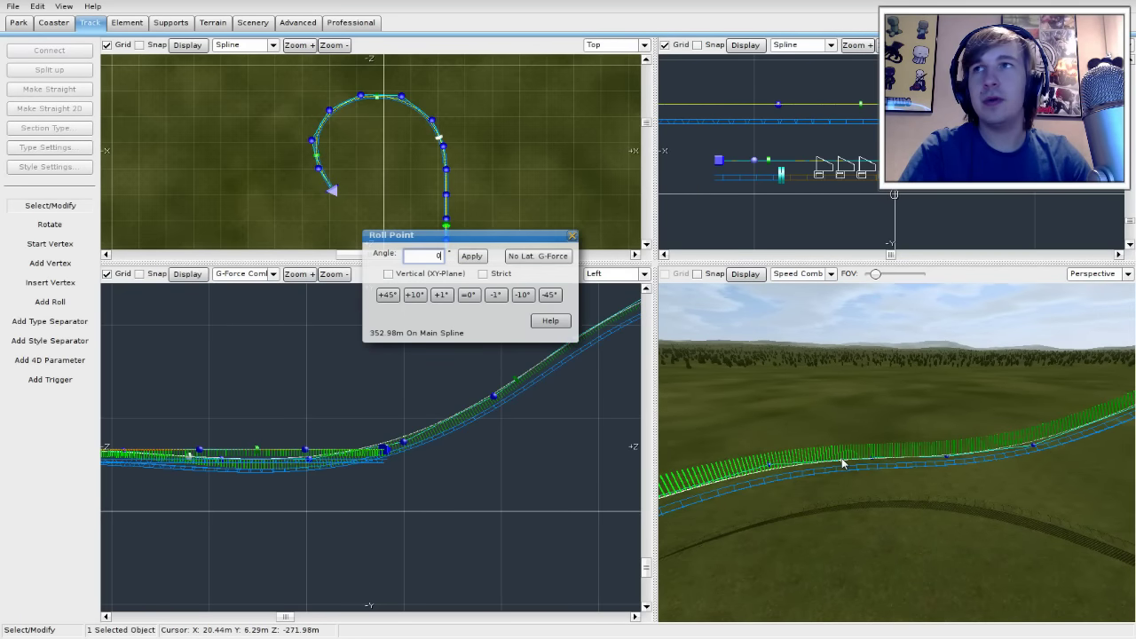
{"action": "left_click", "coordinate": [526, 256]}
{"action": "right_click_drag", "start_coordinate": [803, 462], "coordinate": [803, 466]}
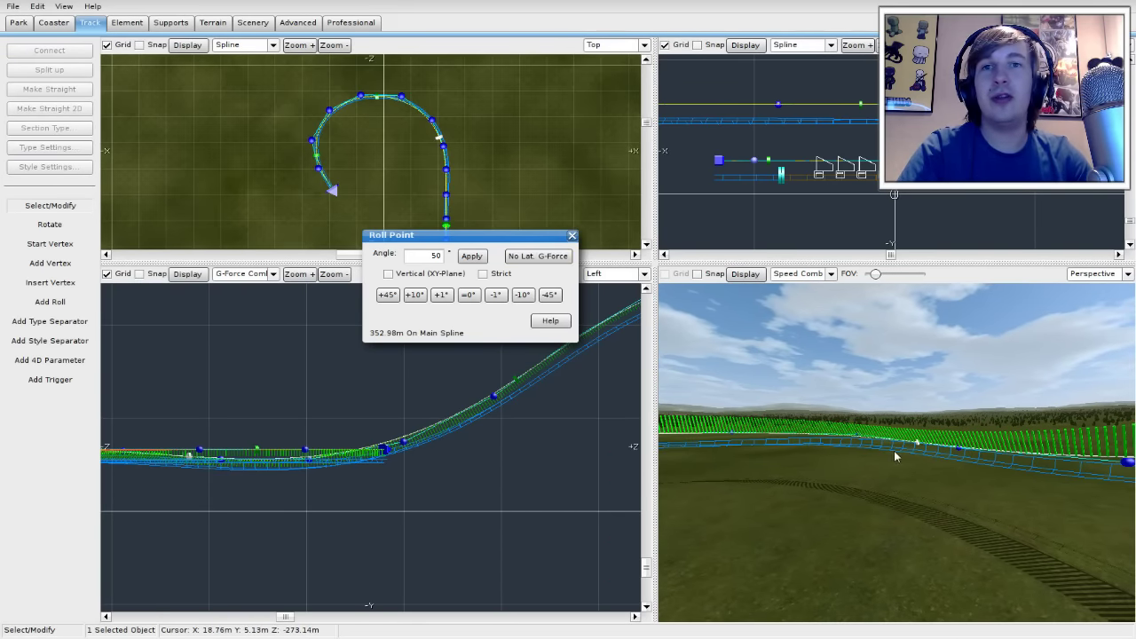
Step: Set the roll point at the middle of the turn to the angle that gives no lateral G-force
{"action": "right_click_drag", "start_coordinate": [896, 457], "coordinate": [896, 457]}
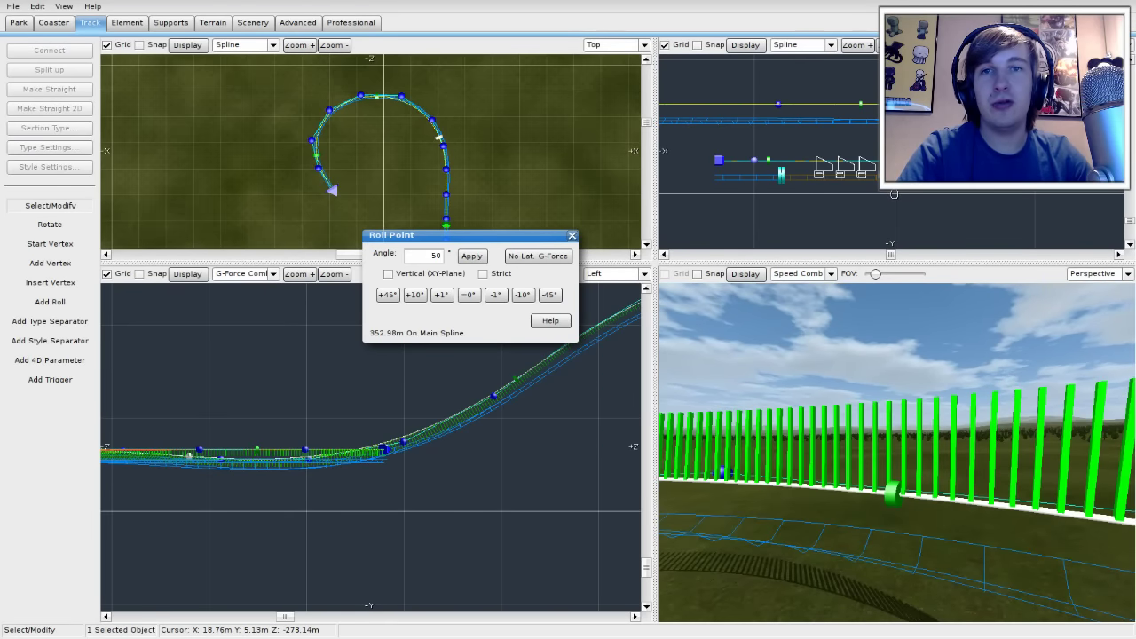
{"action": "left_click", "coordinate": [896, 493]}
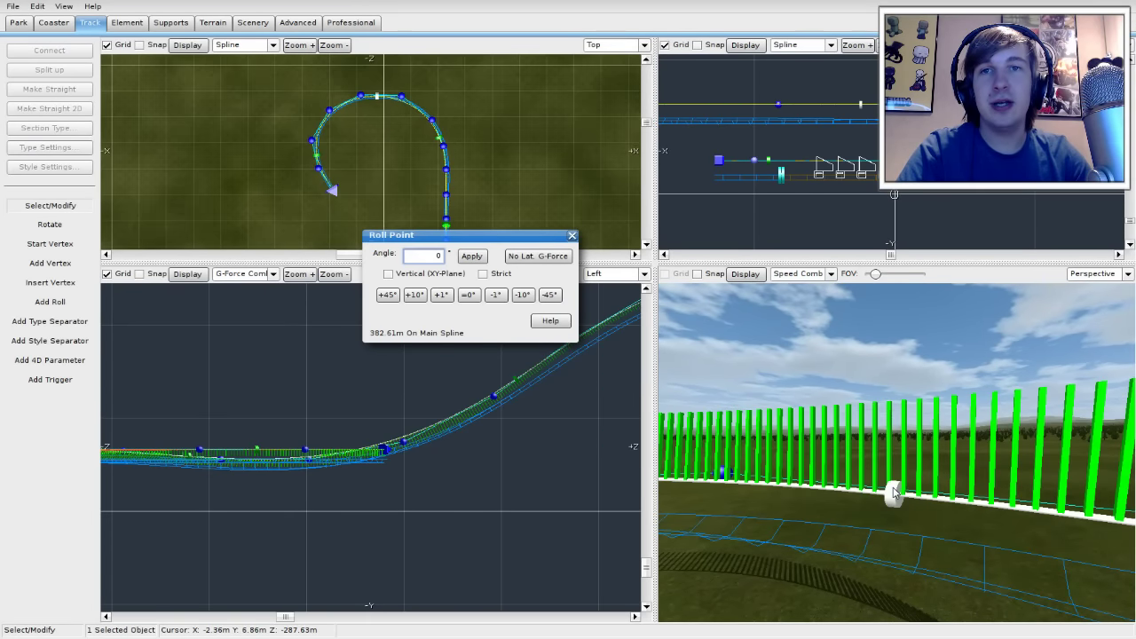
{"action": "left_click", "coordinate": [537, 256]}
Step: Set the roll point at the turn's exit to the angle that gives no lateral G-force
{"action": "right_click_drag", "start_coordinate": [895, 457], "coordinate": [896, 457]}
{"action": "left_click", "coordinate": [831, 456]}
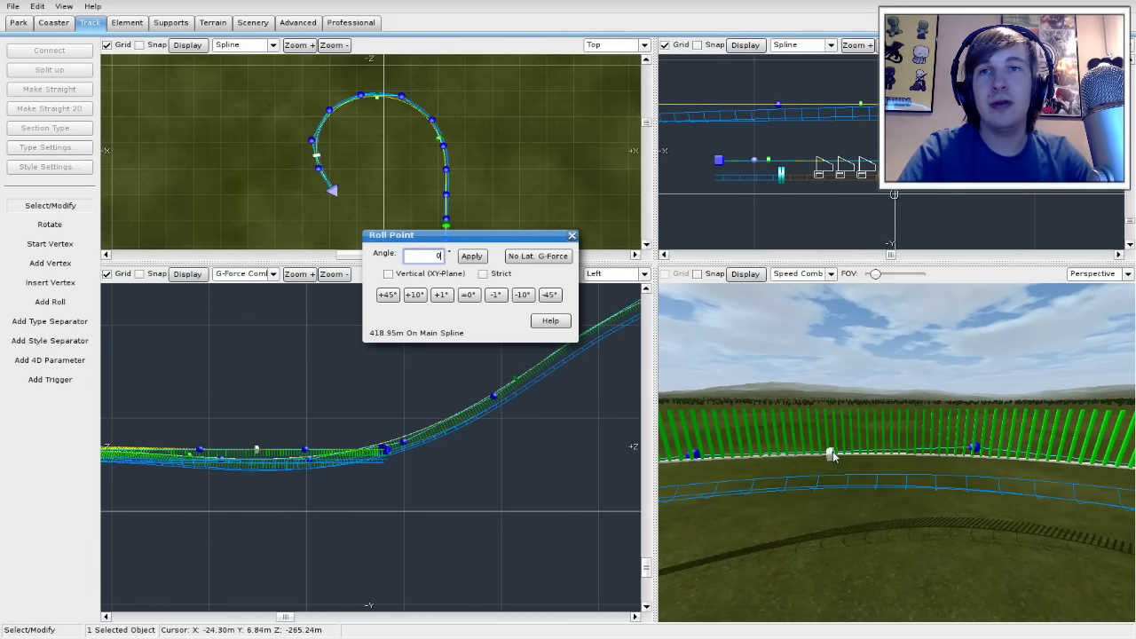
{"action": "left_click", "coordinate": [537, 255]}
Step: Slide the turn's exit roll point slightly along the track to about 418.2 m on the main spline and close its settings
{"action": "right_click_drag", "start_coordinate": [896, 457], "coordinate": [895, 457]}
{"action": "right_click_drag", "start_coordinate": [803, 466], "coordinate": [825, 453]}
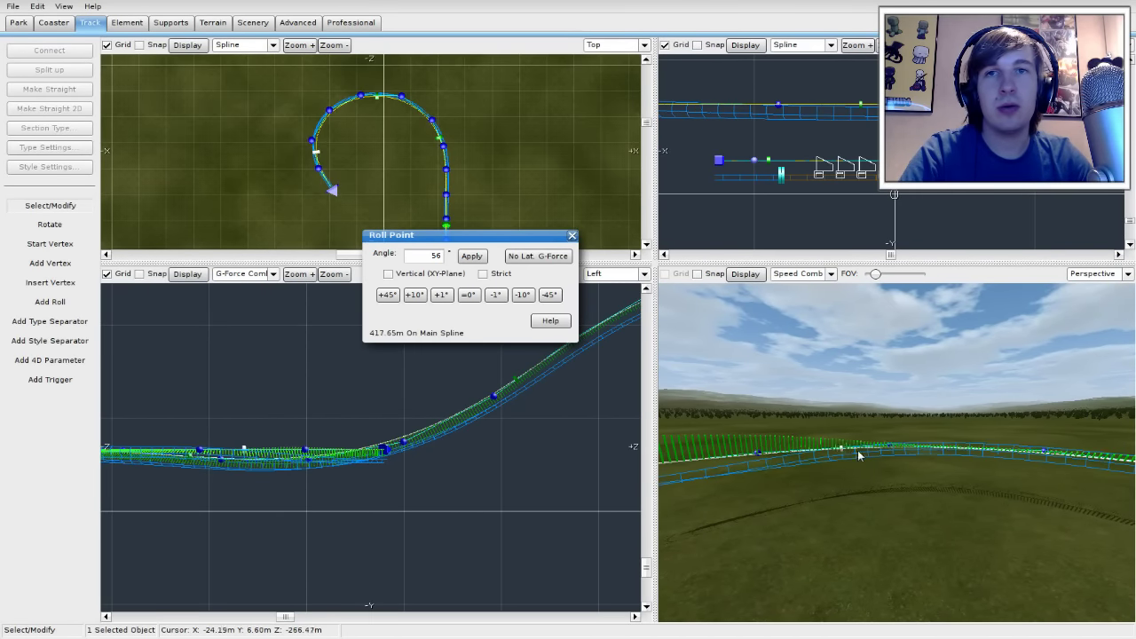
{"action": "right_click_drag", "start_coordinate": [836, 450], "coordinate": [836, 450]}
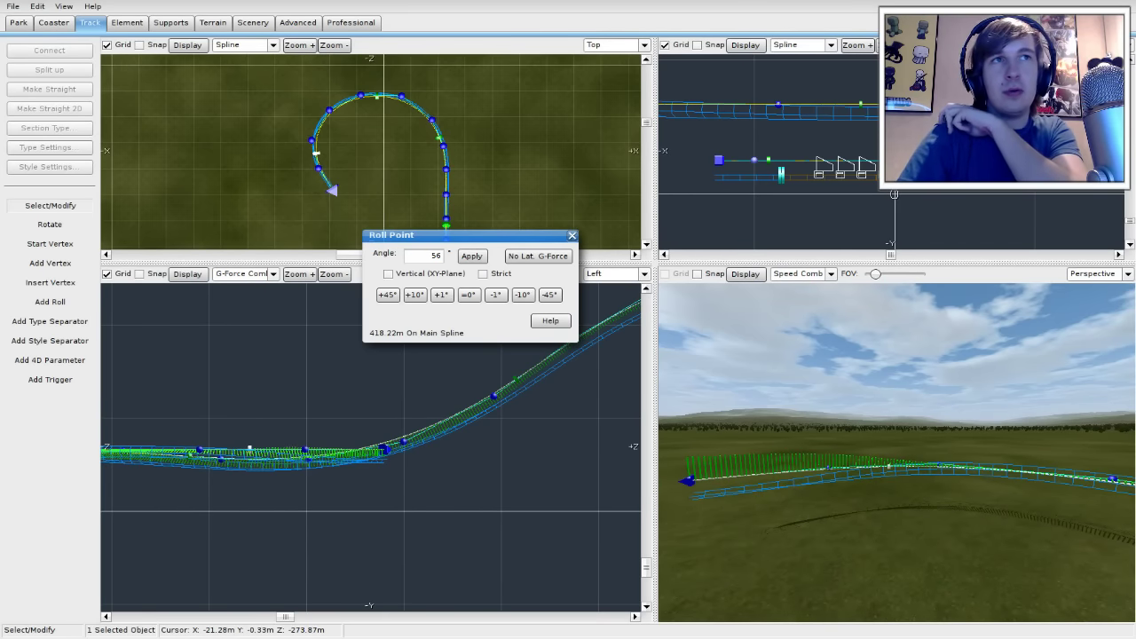
{"action": "right_click_drag", "start_coordinate": [836, 450], "coordinate": [885, 539]}
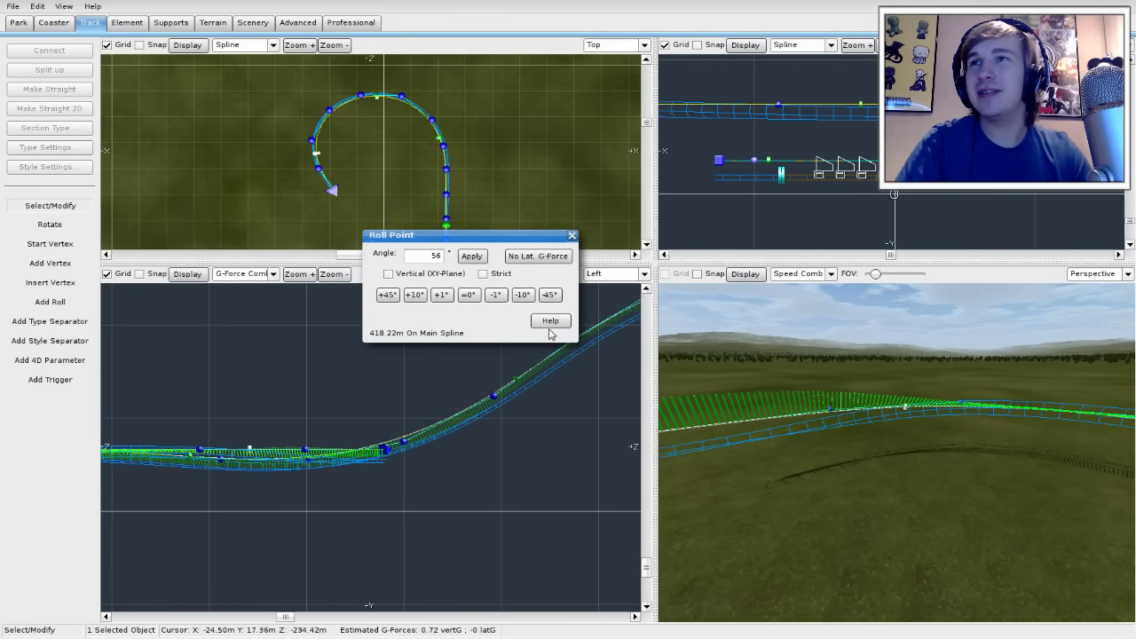
{"action": "left_click", "coordinate": [572, 235]}
{"action": "right_click_drag", "start_coordinate": [421, 219], "coordinate": [472, 177]}
{"action": "scroll", "coordinate": [472, 177], "scroll_direction": "up", "scroll_amount": 5}
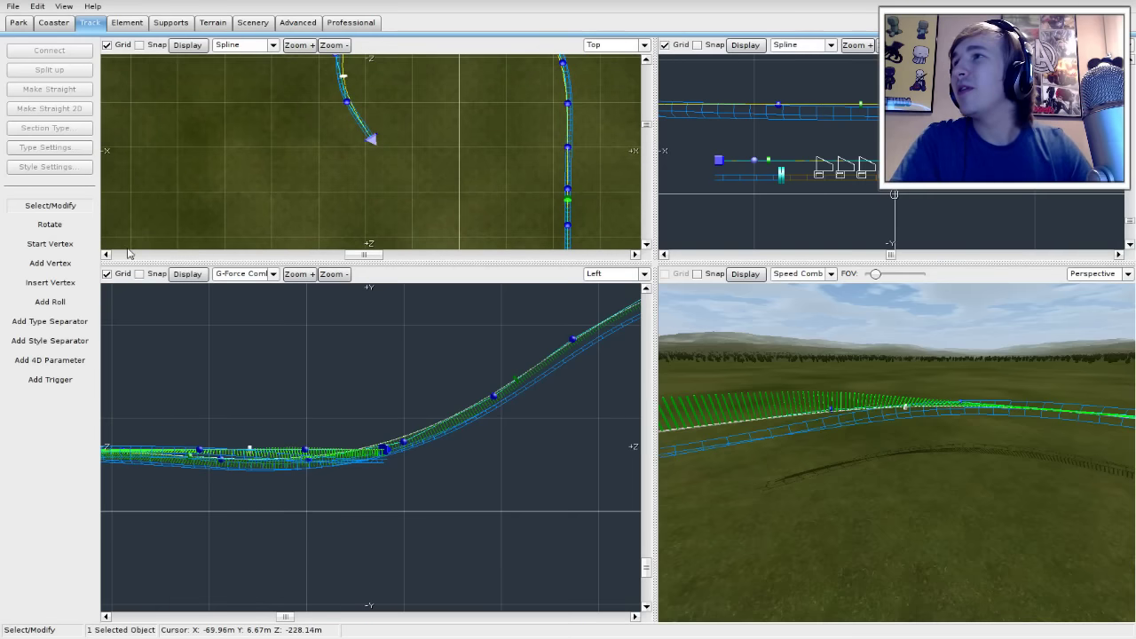
{"action": "left_click", "coordinate": [51, 264]}
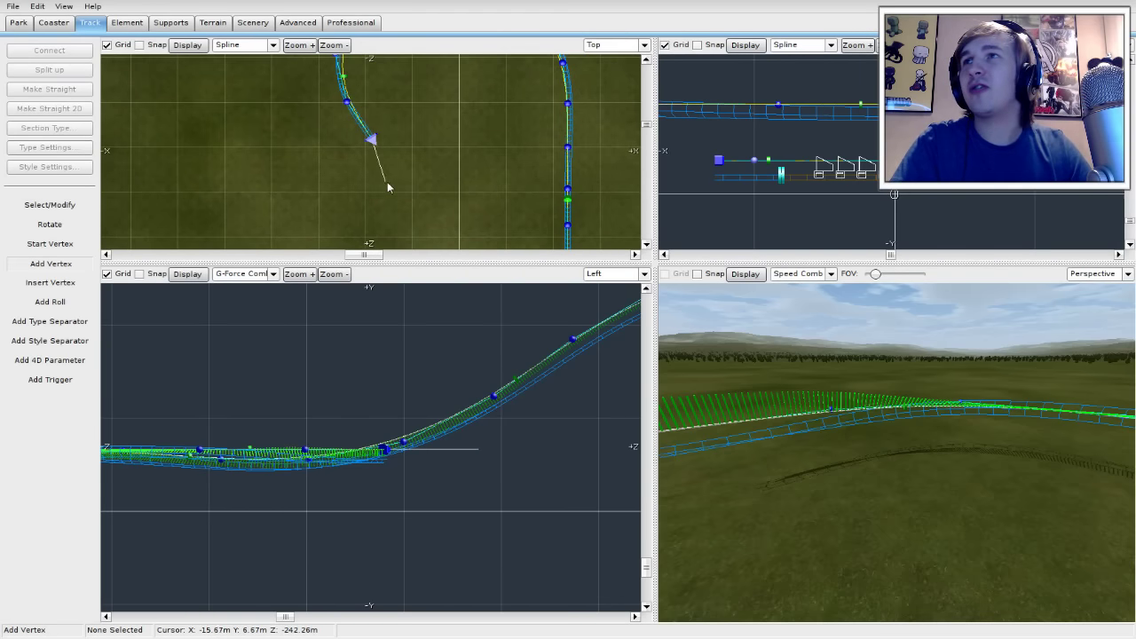
{"action": "right_click_drag", "start_coordinate": [413, 186], "coordinate": [503, 209]}
{"action": "left_click", "coordinate": [39, 209]}
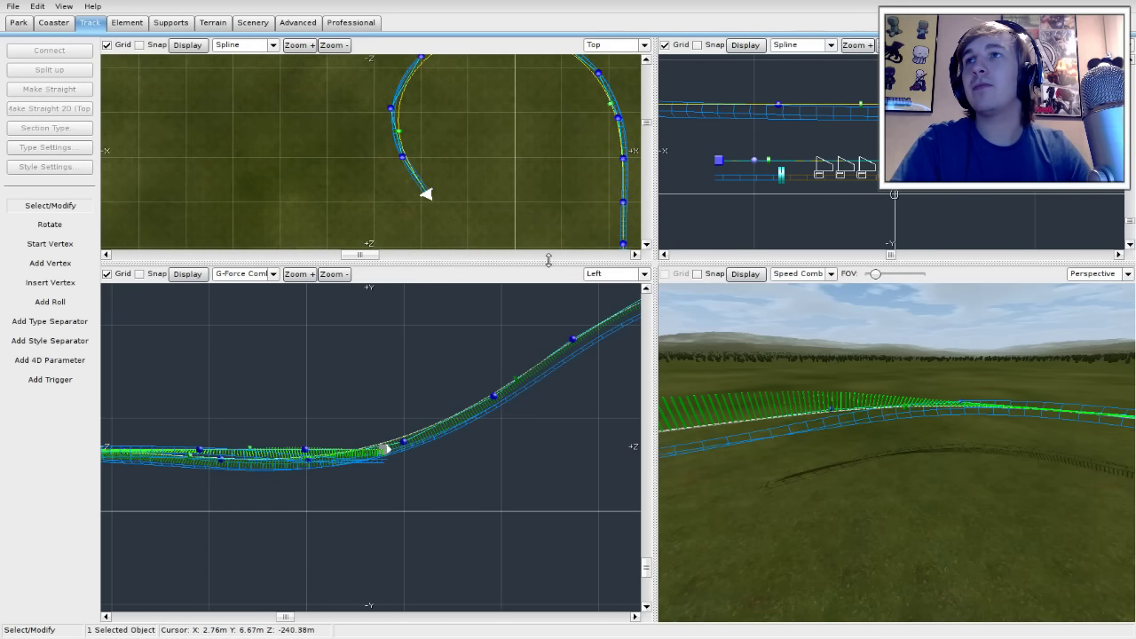
{"action": "left_click", "coordinate": [50, 264]}
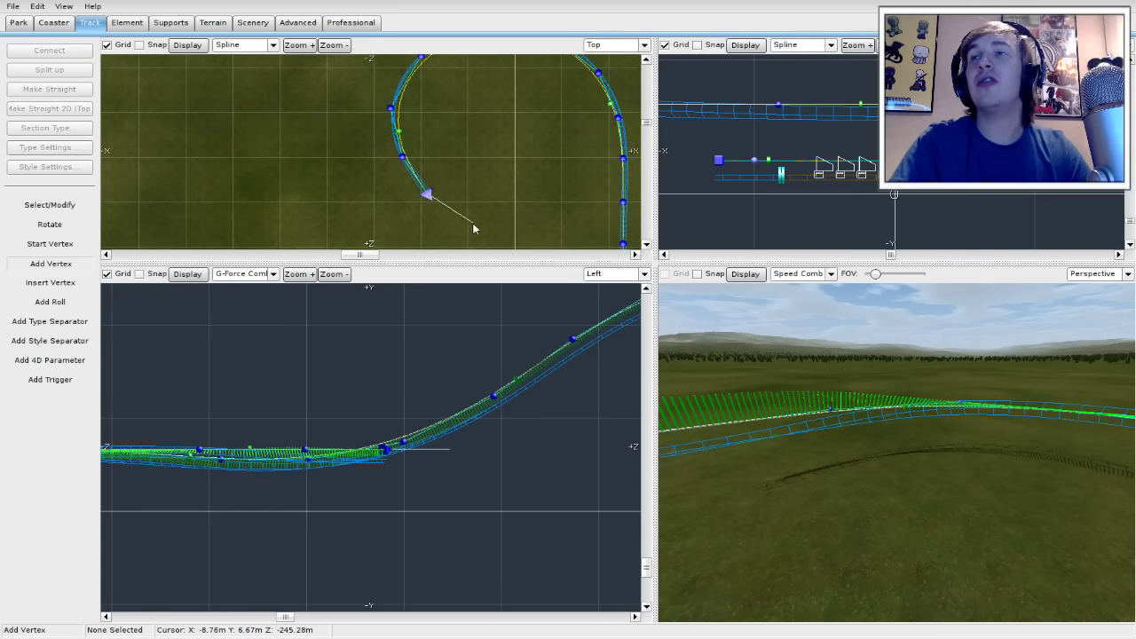
{"action": "right_click_drag", "start_coordinate": [471, 219], "coordinate": [456, 168]}
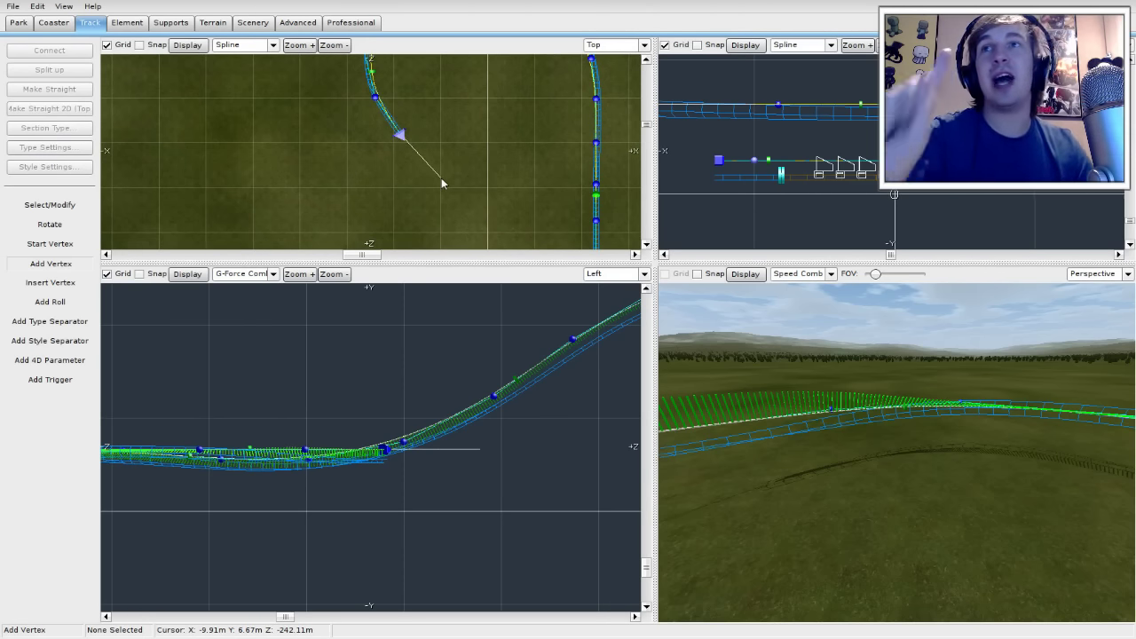
Step: Enlarge the top view and select the entire track, from the start of the layout to the end of the turn
{"action": "left_click_drag", "start_coordinate": [484, 265], "coordinate": [486, 385]}
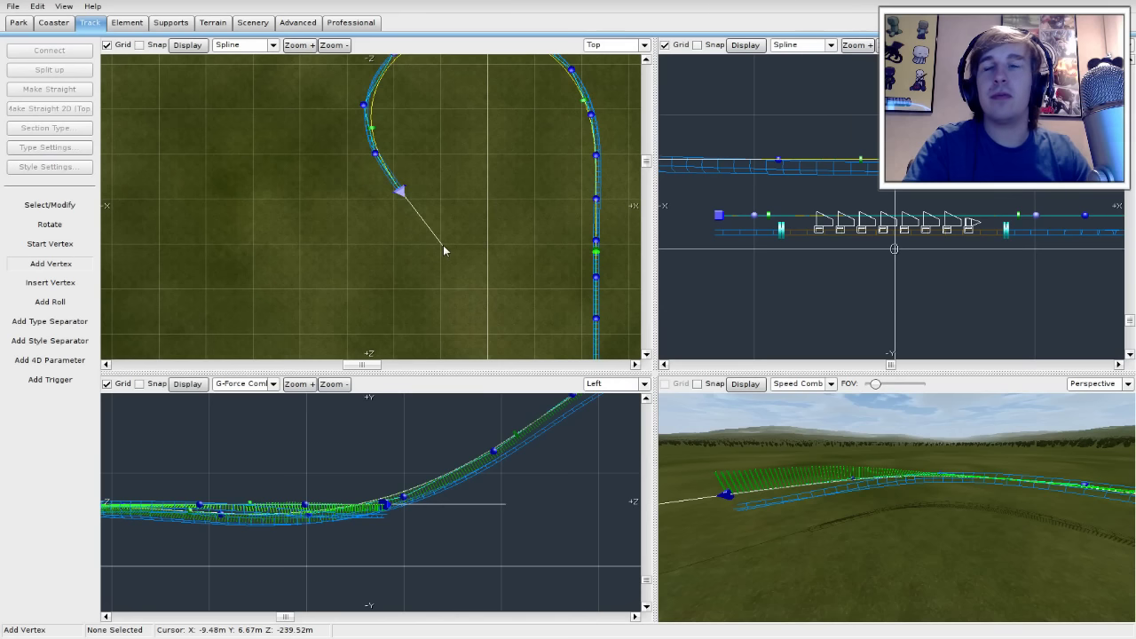
{"action": "left_click", "coordinate": [76, 209]}
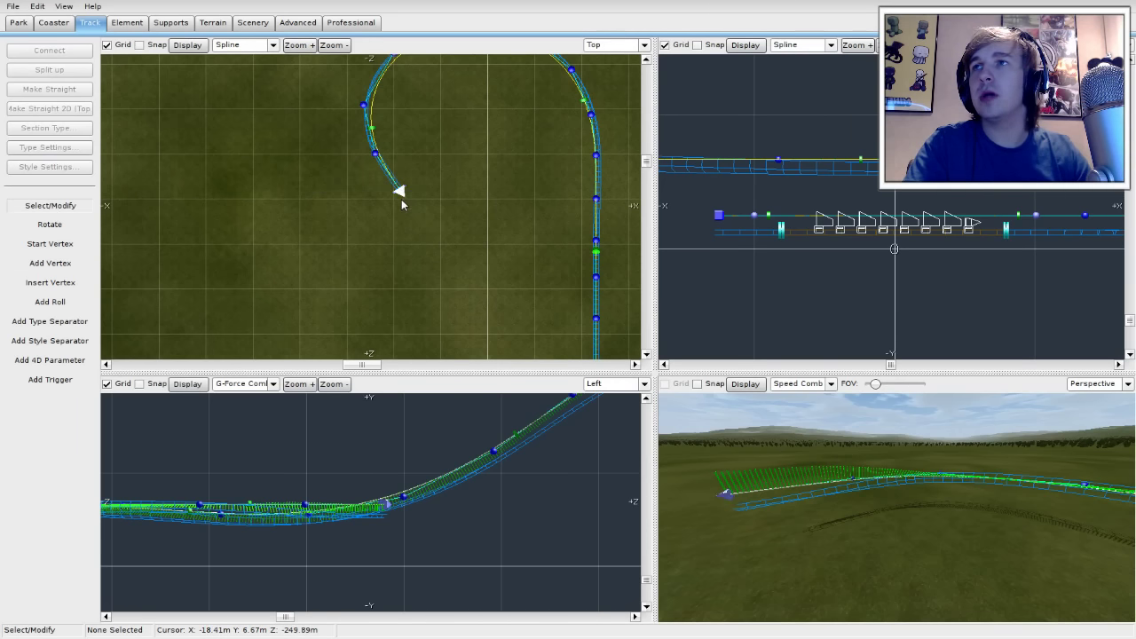
{"action": "scroll", "coordinate": [412, 234], "scroll_direction": "down", "scroll_amount": 4}
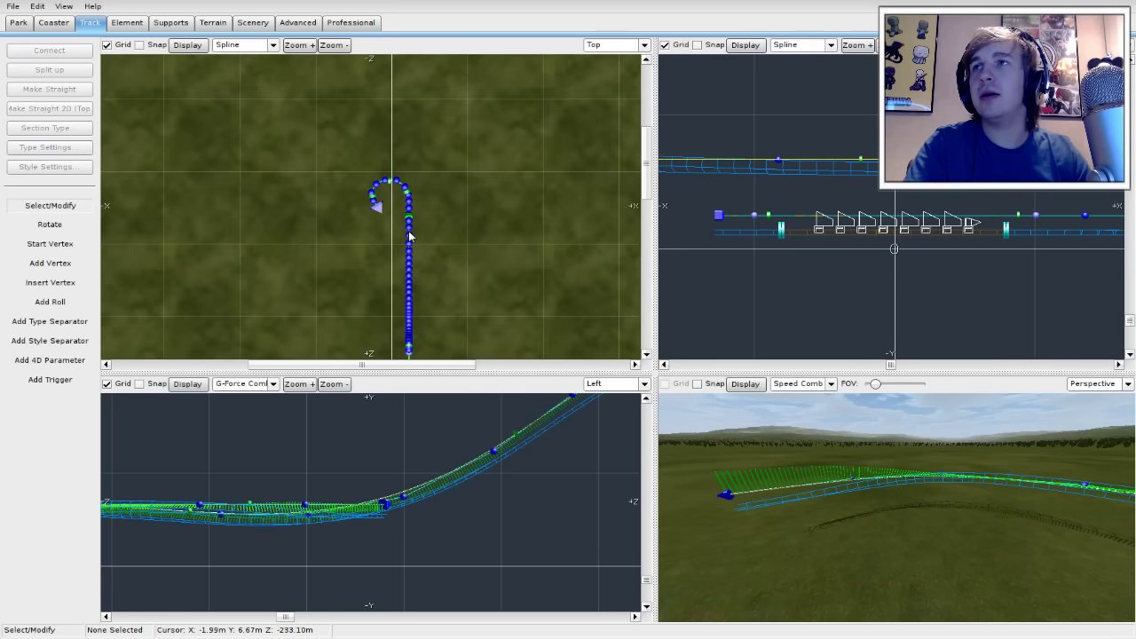
{"action": "scroll", "coordinate": [410, 236], "scroll_direction": "down", "scroll_amount": 1}
{"action": "right_click_drag", "start_coordinate": [489, 285], "coordinate": [501, 241]}
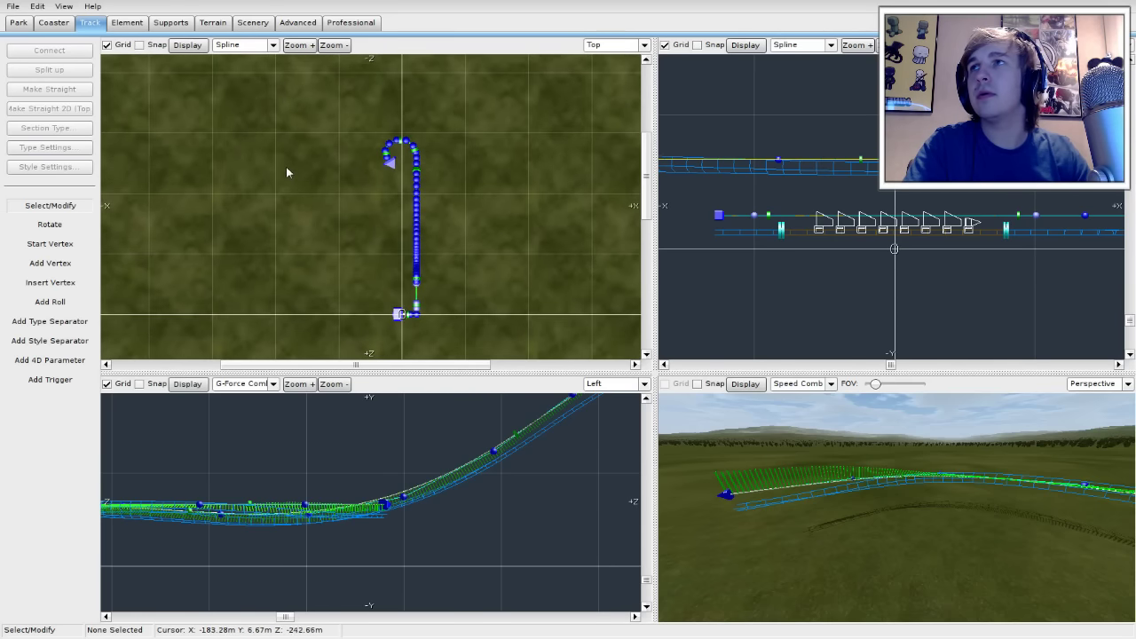
{"action": "left_click_drag", "start_coordinate": [307, 87], "coordinate": [472, 345]}
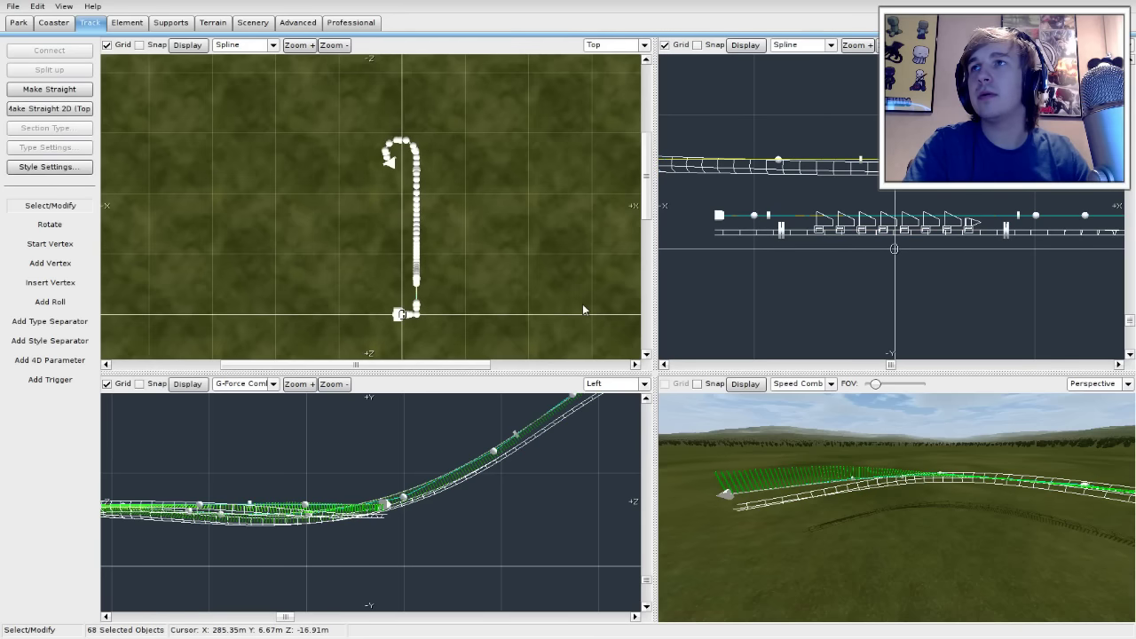
Step: Rotate the whole selected track about its end vertex until the last segment points along +X, and clear the selection
{"action": "left_click", "coordinate": [51, 226]}
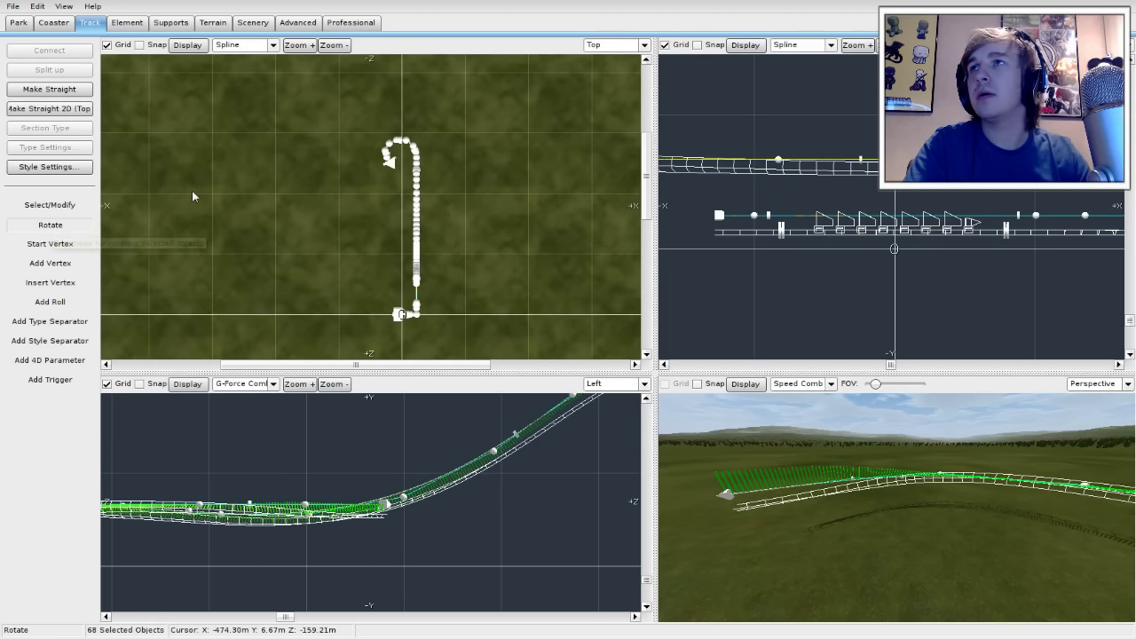
{"action": "scroll", "coordinate": [354, 150], "scroll_direction": "up", "scroll_amount": 3}
{"action": "scroll", "coordinate": [481, 101], "scroll_direction": "up", "scroll_amount": 2}
{"action": "right_click_drag", "start_coordinate": [481, 101], "coordinate": [310, 358]}
{"action": "right_click_drag", "start_coordinate": [447, 174], "coordinate": [473, 160]}
{"action": "scroll", "coordinate": [423, 255], "scroll_direction": "up", "scroll_amount": 3}
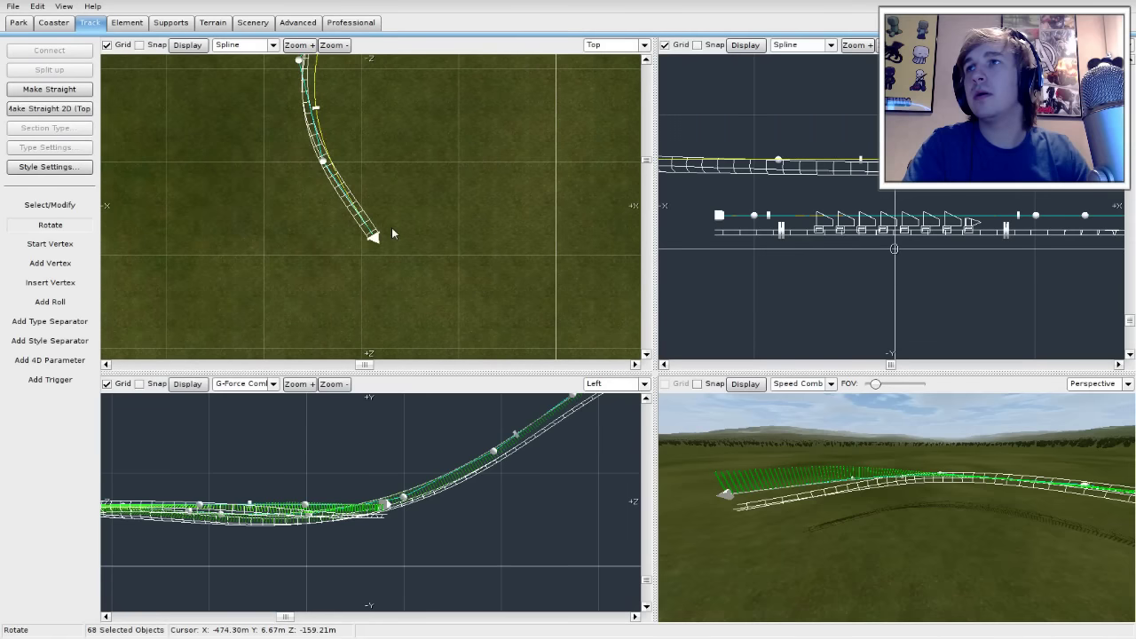
{"action": "scroll", "coordinate": [394, 245], "scroll_direction": "up", "scroll_amount": 3}
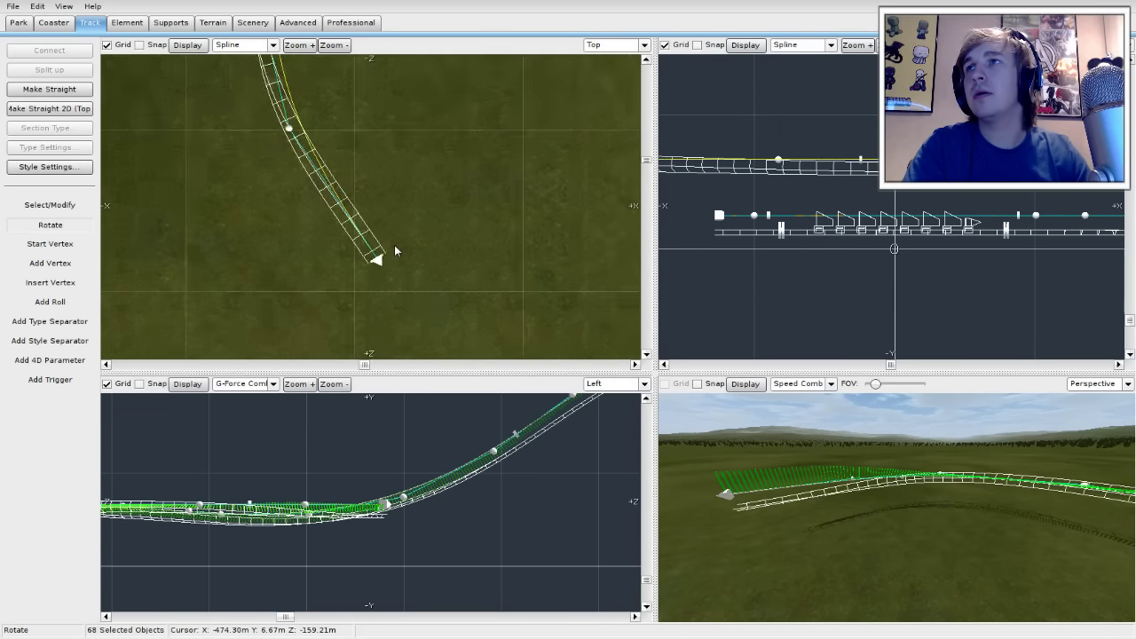
{"action": "right_click_drag", "start_coordinate": [398, 241], "coordinate": [438, 197]}
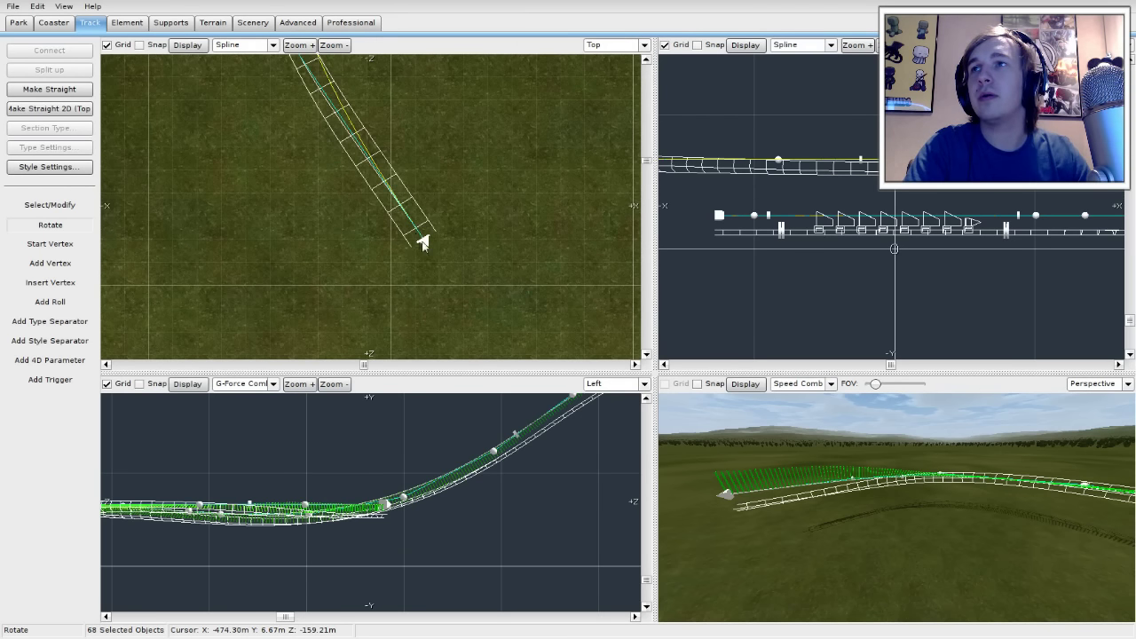
{"action": "left_click_drag", "start_coordinate": [423, 240], "coordinate": [297, 248]}
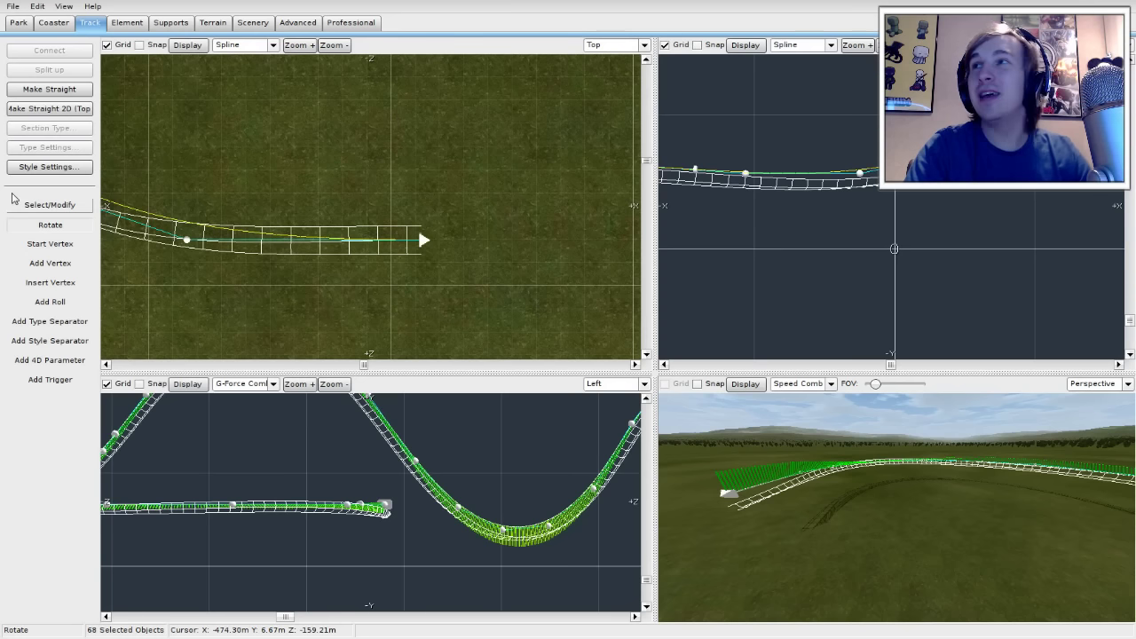
{"action": "left_click", "coordinate": [64, 209]}
{"action": "left_click", "coordinate": [466, 206]}
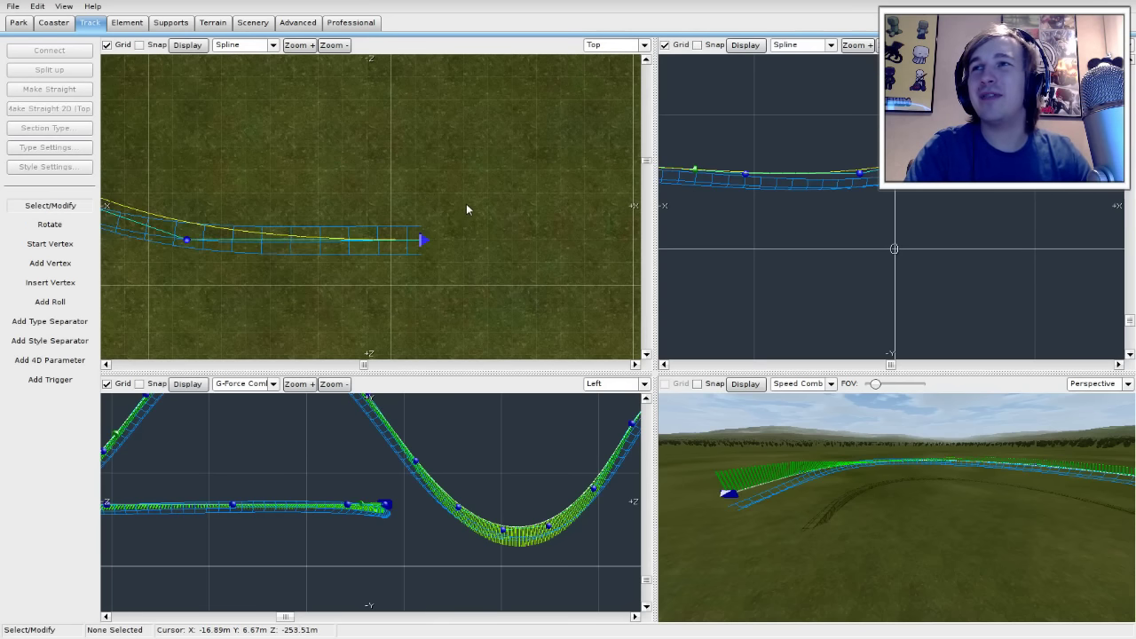
Step: Select the track's end vertex and examine the rotated layout from above
{"action": "left_click", "coordinate": [425, 242]}
{"action": "scroll", "coordinate": [507, 240], "scroll_direction": "down", "scroll_amount": 8}
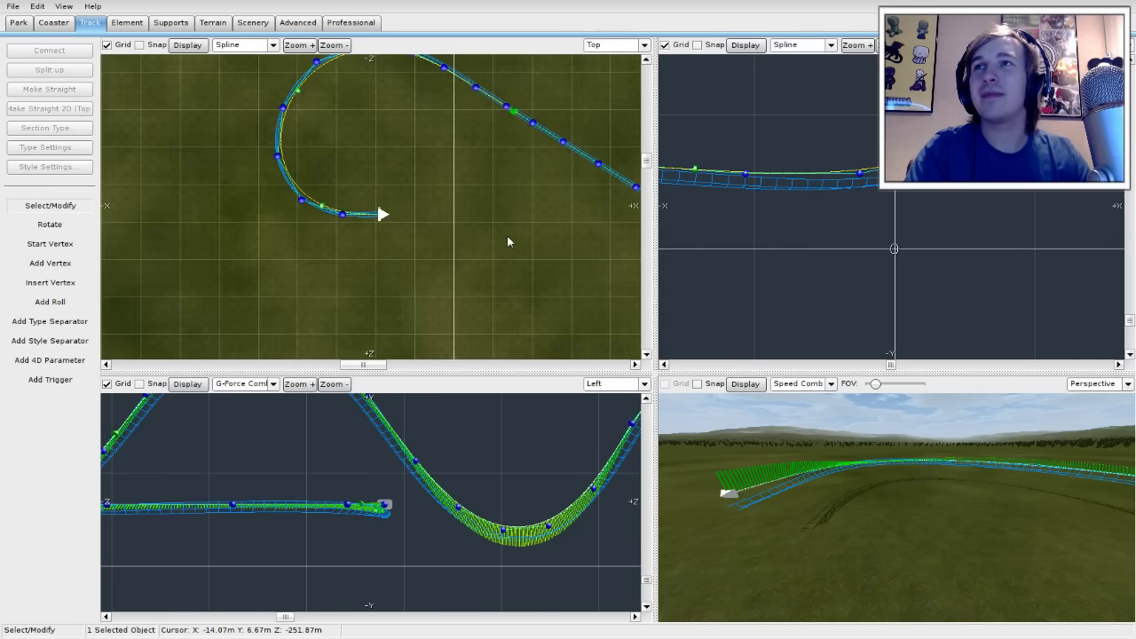
{"action": "scroll", "coordinate": [508, 237], "scroll_direction": "down", "scroll_amount": 1}
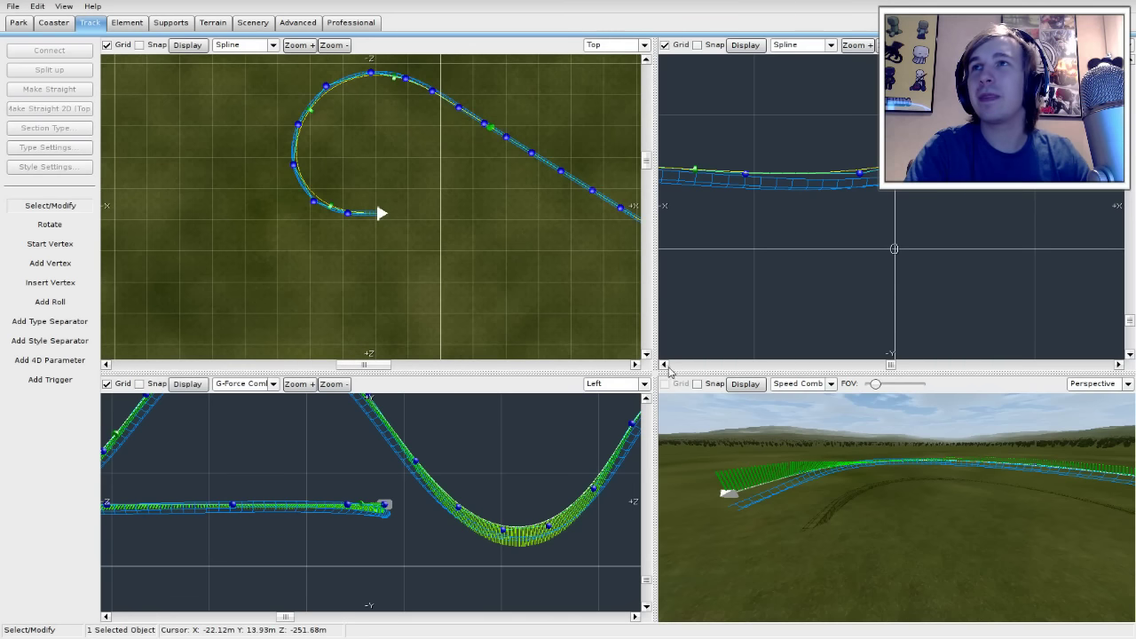
{"action": "scroll", "coordinate": [538, 271], "scroll_direction": "down", "scroll_amount": 2}
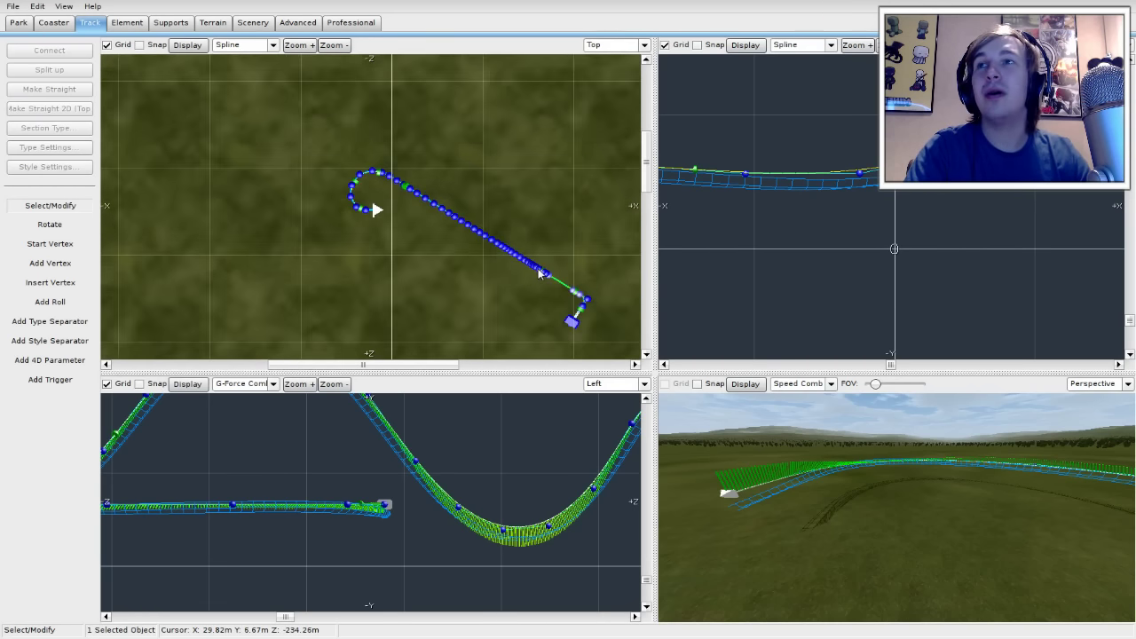
{"action": "scroll", "coordinate": [538, 273], "scroll_direction": "up", "scroll_amount": 5}
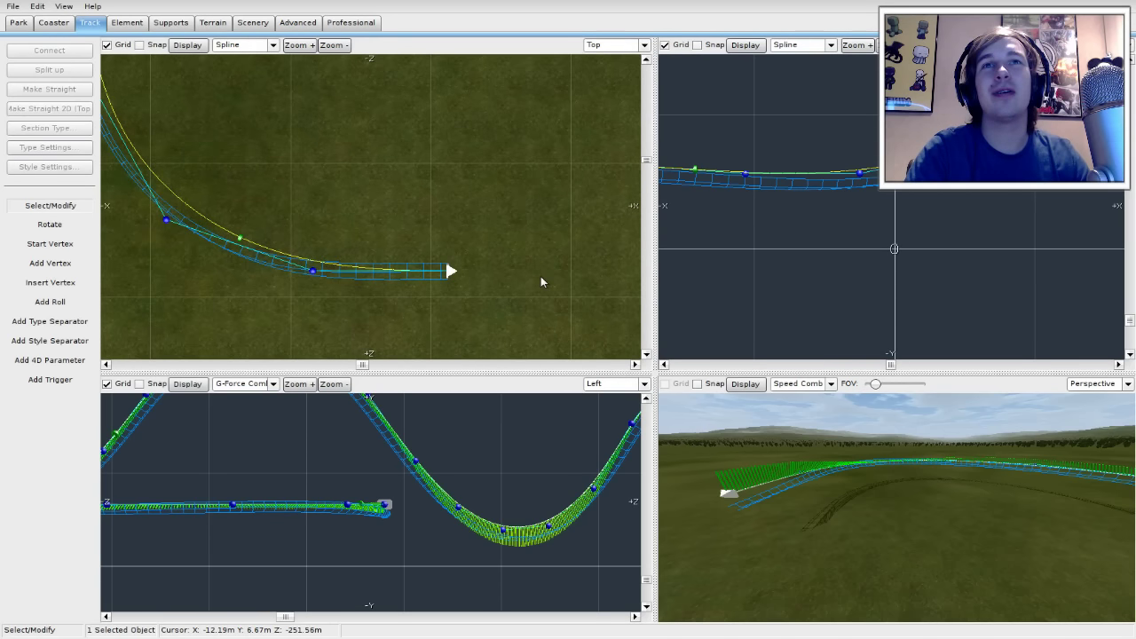
Step: Widen the XY elevation and perspective views, and frame the end of the track in the elevation view
{"action": "right_click_drag", "start_coordinate": [980, 248], "coordinate": [871, 268]}
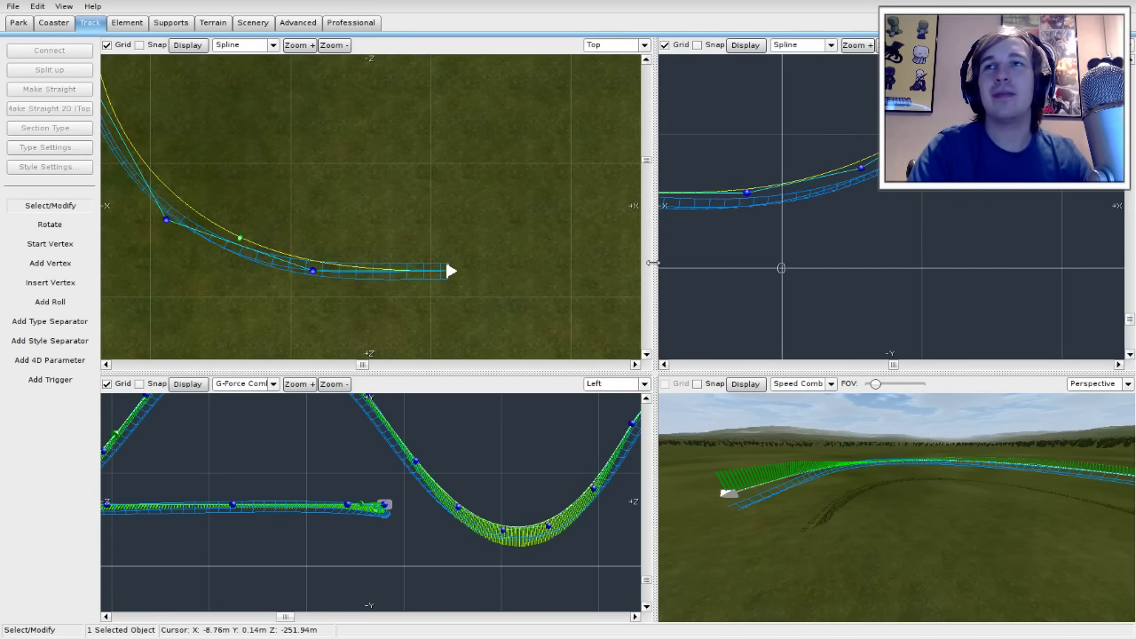
{"action": "left_click_drag", "start_coordinate": [654, 313], "coordinate": [472, 312]}
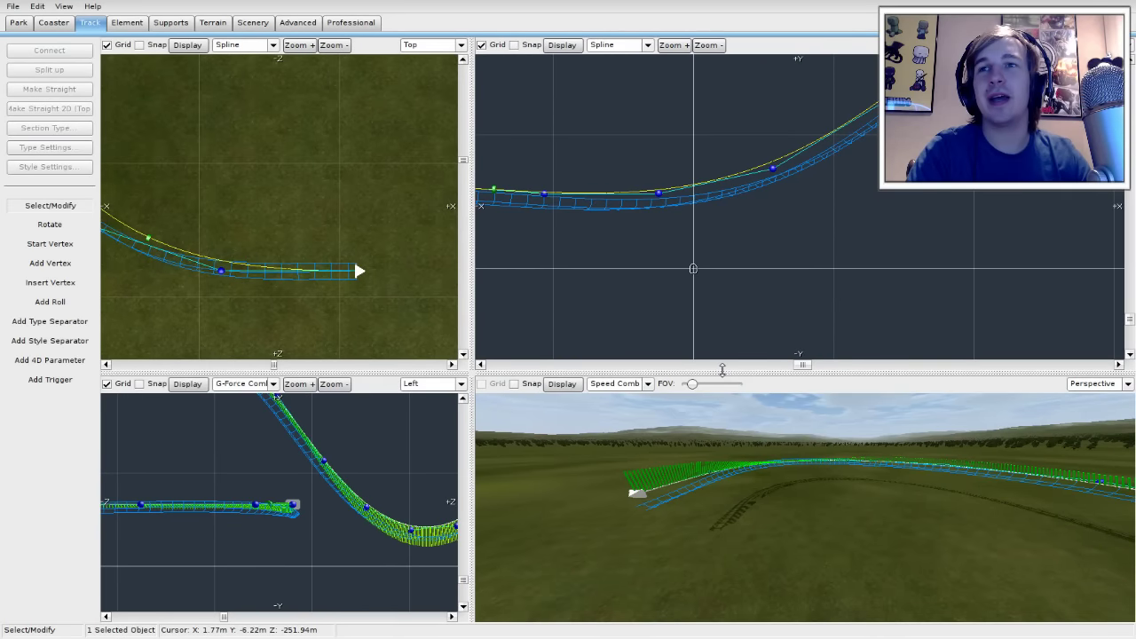
{"action": "left_click_drag", "start_coordinate": [726, 371], "coordinate": [725, 352]}
{"action": "left_click_drag", "start_coordinate": [475, 256], "coordinate": [482, 256]}
{"action": "right_click_drag", "start_coordinate": [865, 230], "coordinate": [857, 268]}
{"action": "scroll", "coordinate": [874, 230], "scroll_direction": "down", "scroll_amount": 4}
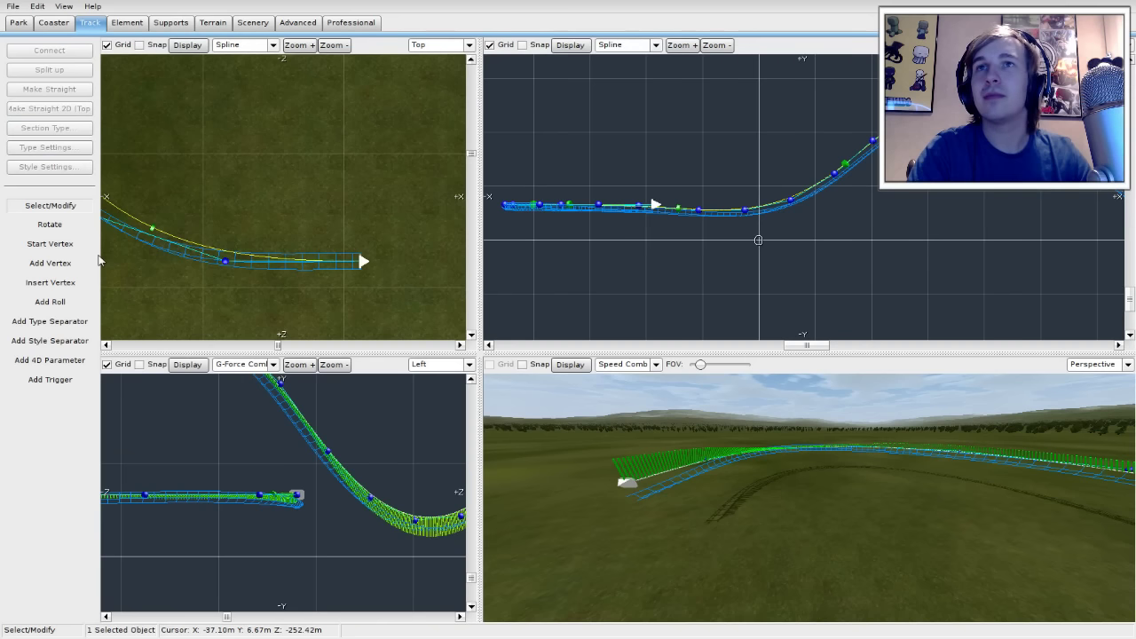
Step: Extend the track's end in the XY elevation view with five vertices forming a hill that crests at about 15 m
{"action": "left_click", "coordinate": [53, 262]}
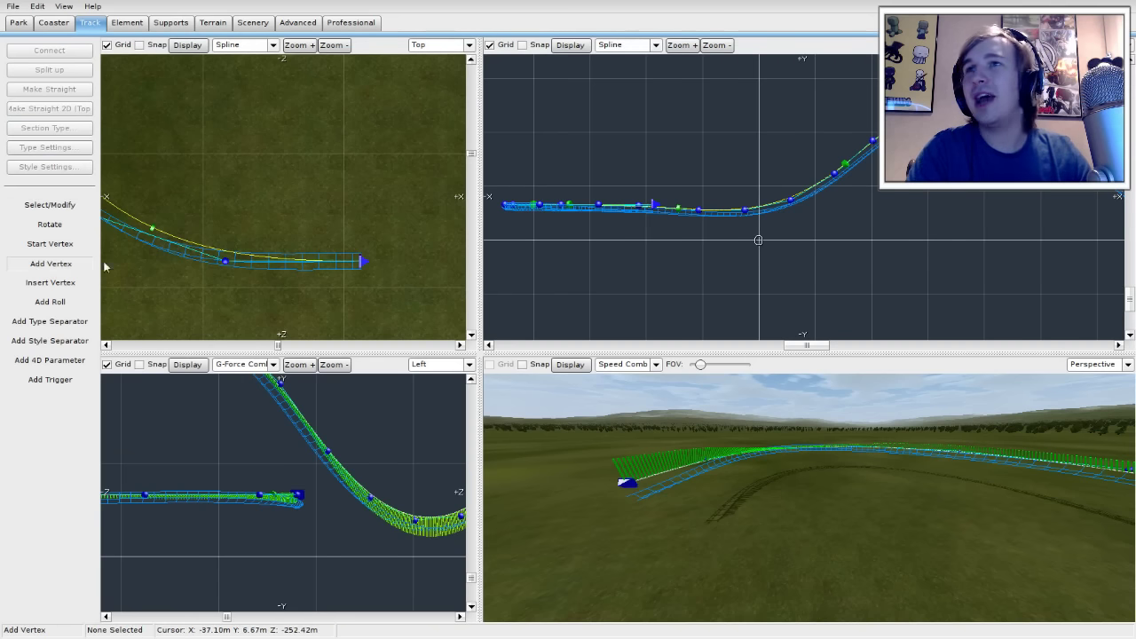
{"action": "left_click", "coordinate": [690, 187]}
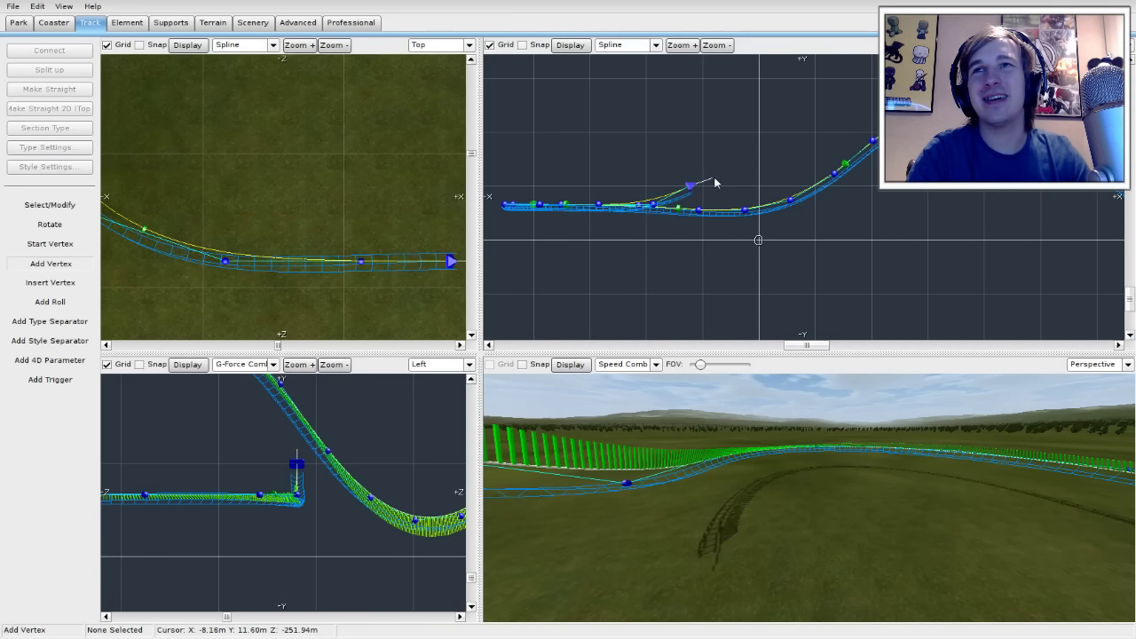
{"action": "left_click", "coordinate": [728, 165]}
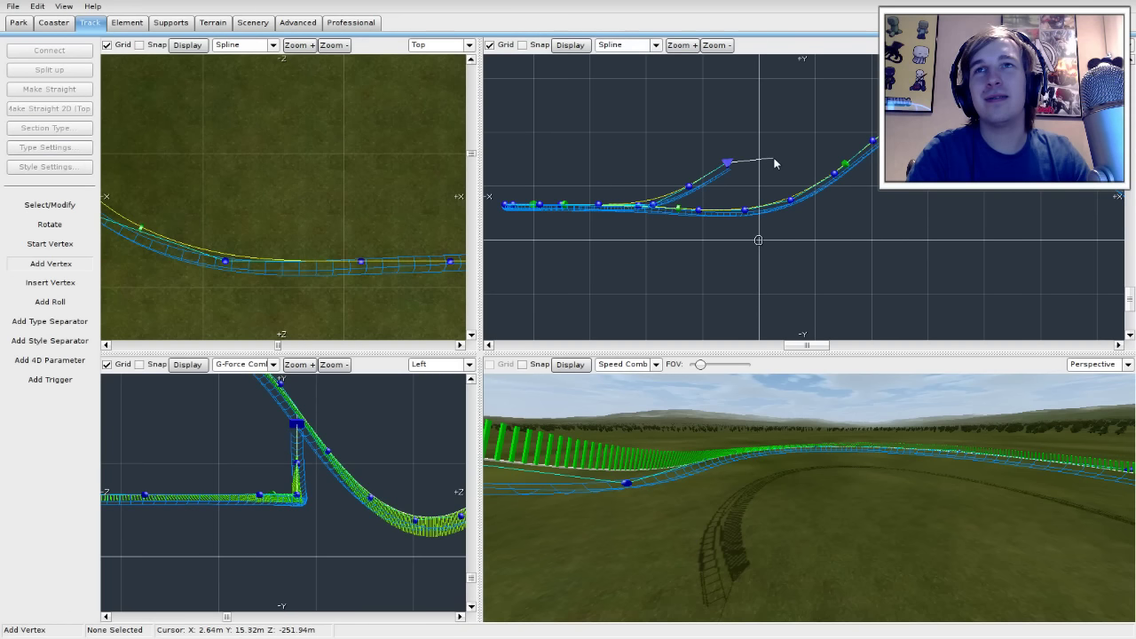
{"action": "left_click", "coordinate": [771, 160]}
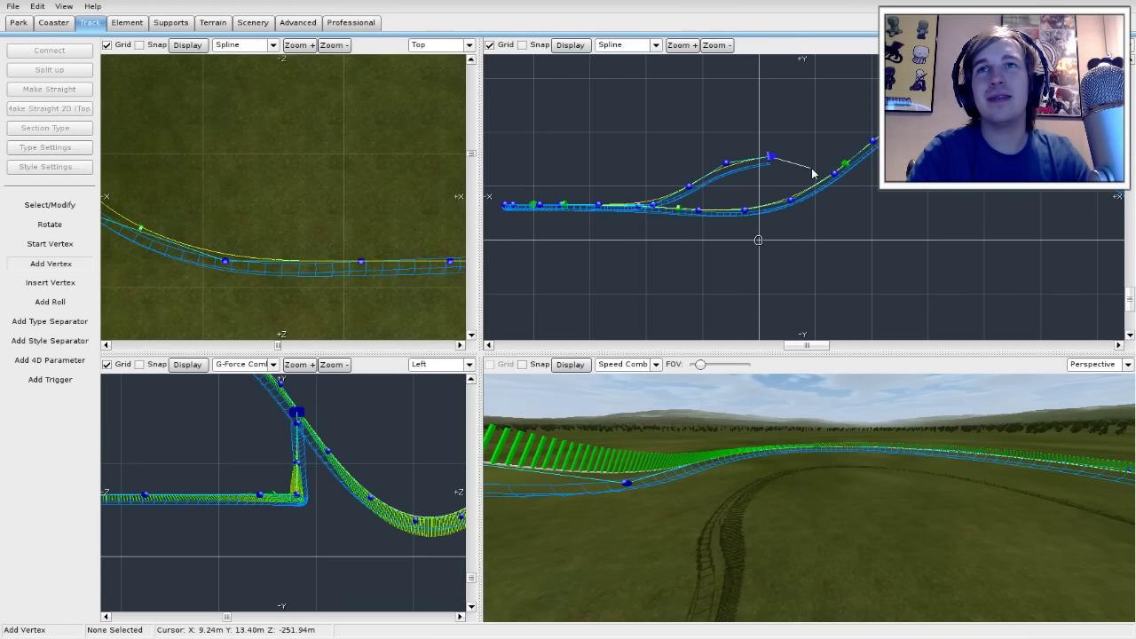
{"action": "left_click", "coordinate": [811, 166]}
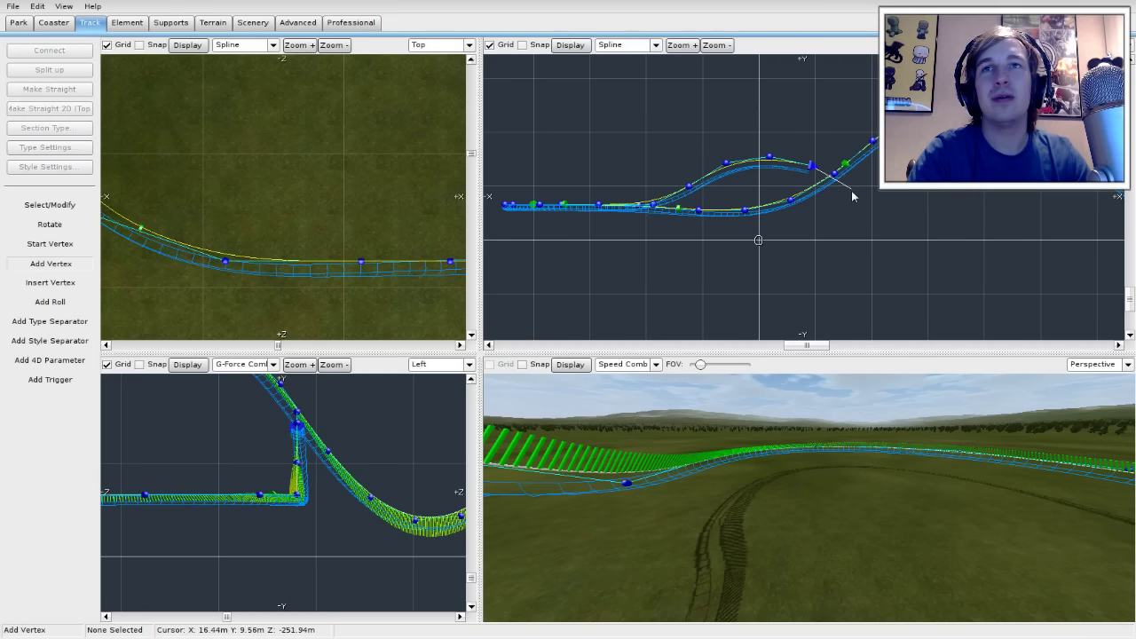
{"action": "left_click", "coordinate": [848, 191]}
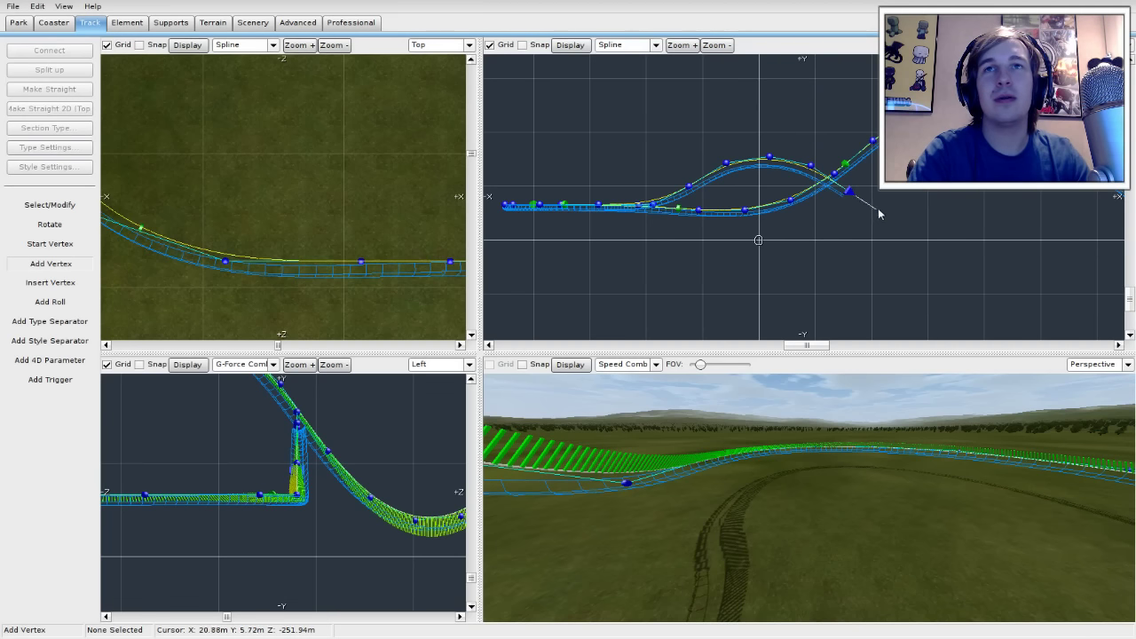
Step: Continue the track with six vertices over a smaller bump and through a dip, ending on a climb to about 5 m, and stop adding vertices
{"action": "left_click", "coordinate": [891, 197]}
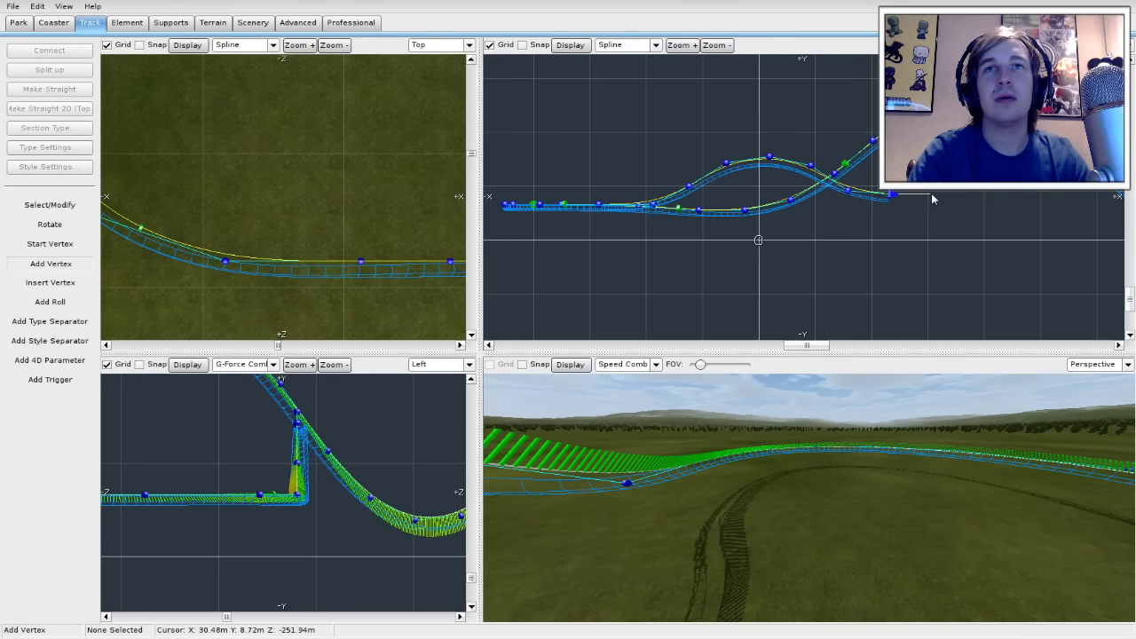
{"action": "left_click", "coordinate": [935, 194]}
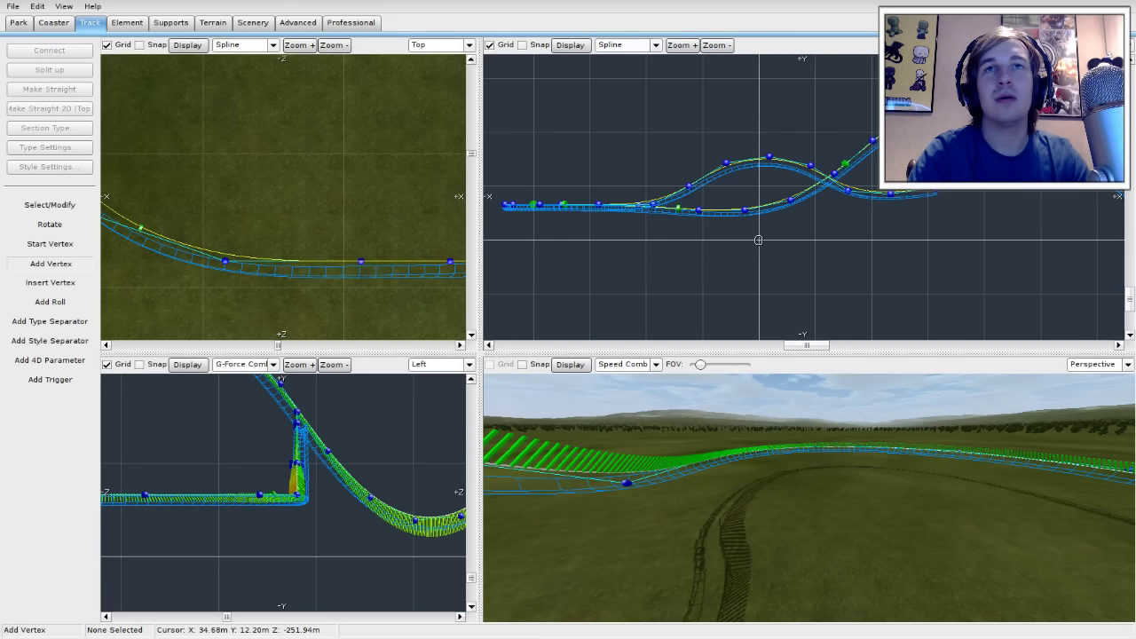
{"action": "left_click", "coordinate": [981, 199]}
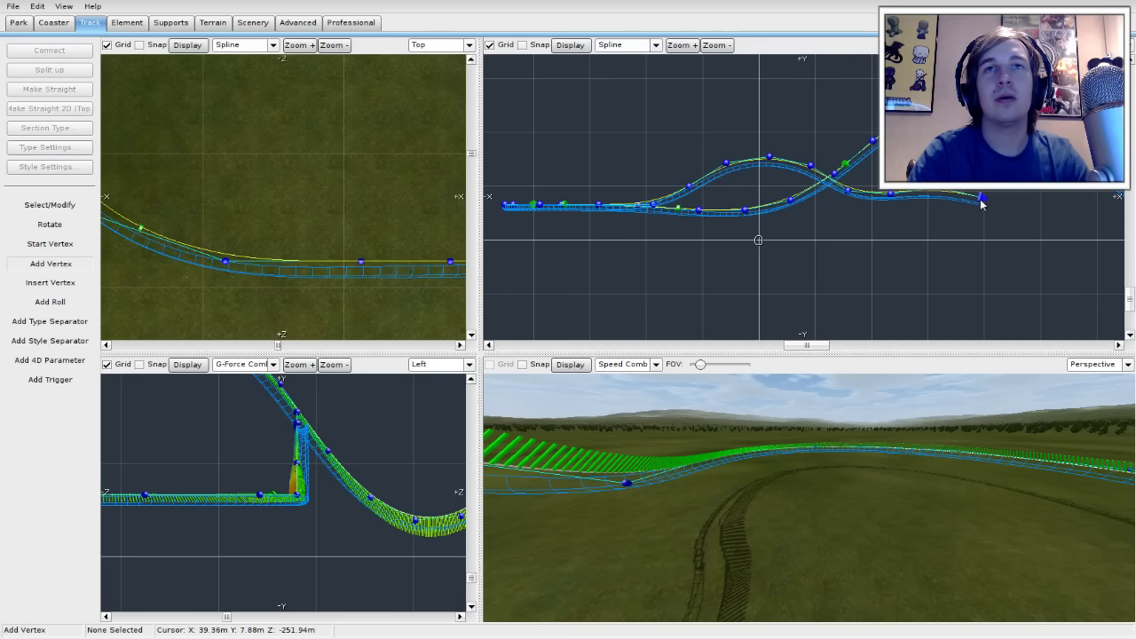
{"action": "left_click", "coordinate": [1022, 221]}
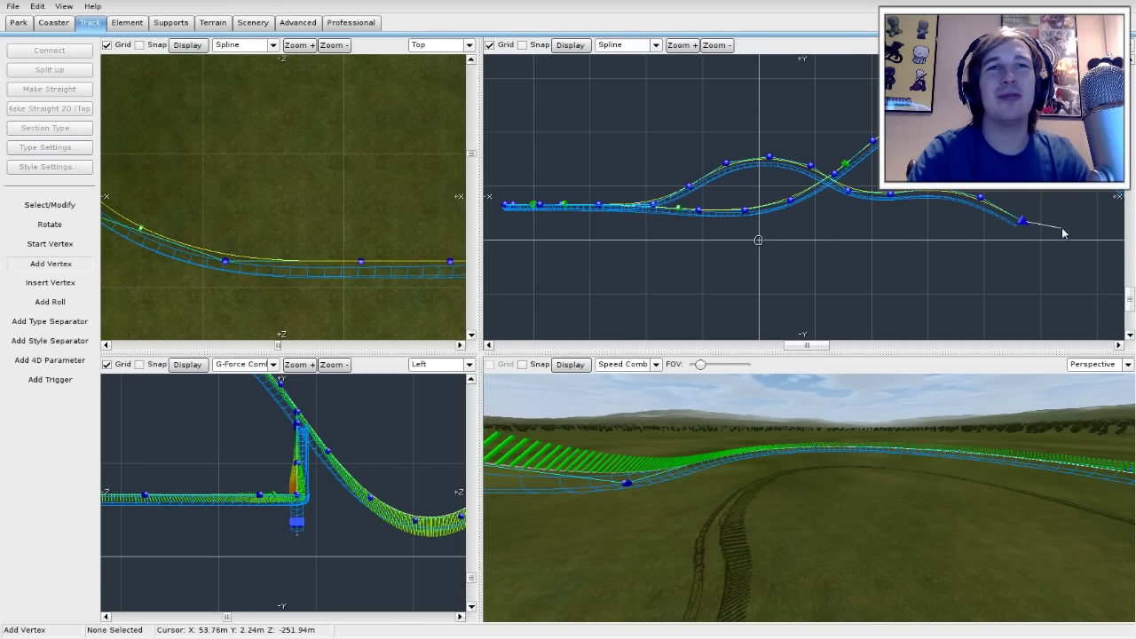
{"action": "left_click", "coordinate": [1077, 230]}
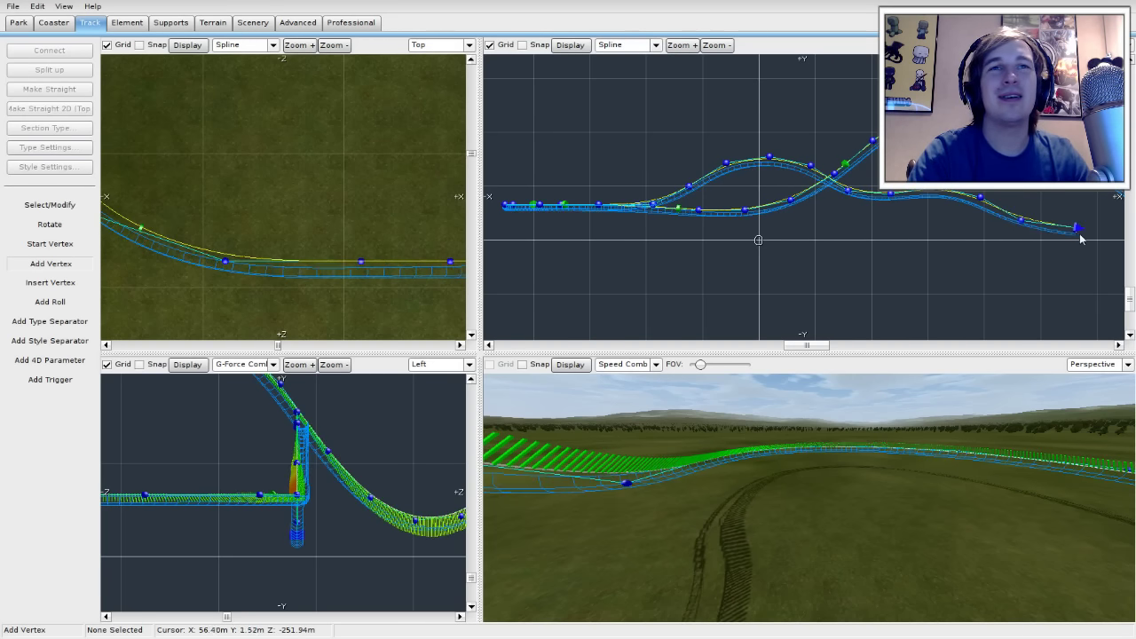
{"action": "right_click_drag", "start_coordinate": [1084, 242], "coordinate": [840, 243]}
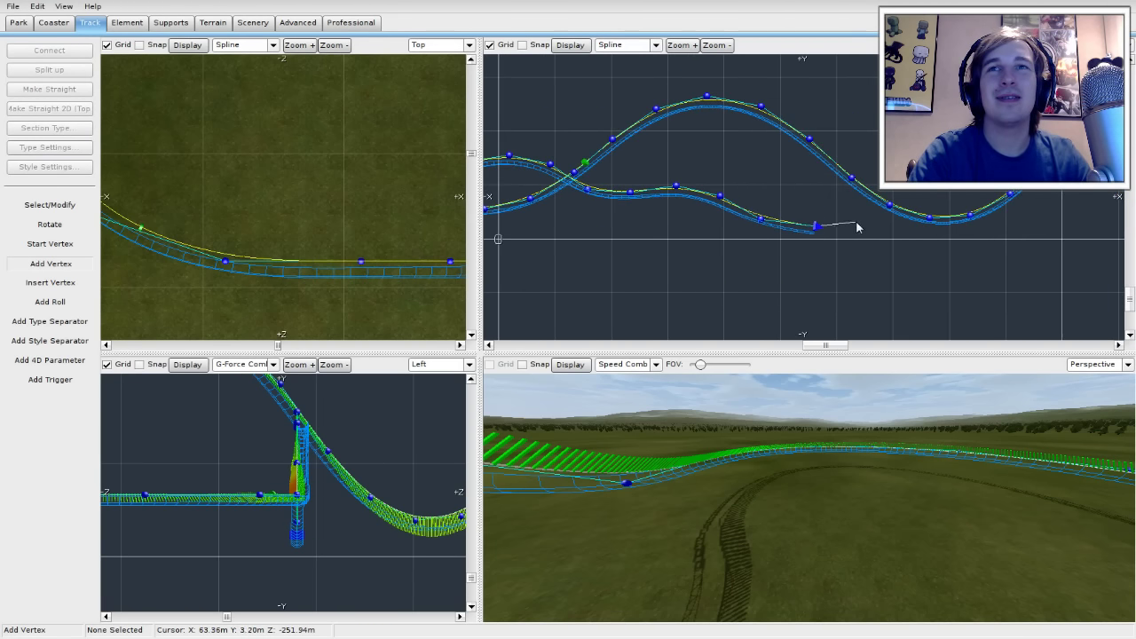
{"action": "left_click", "coordinate": [874, 213]}
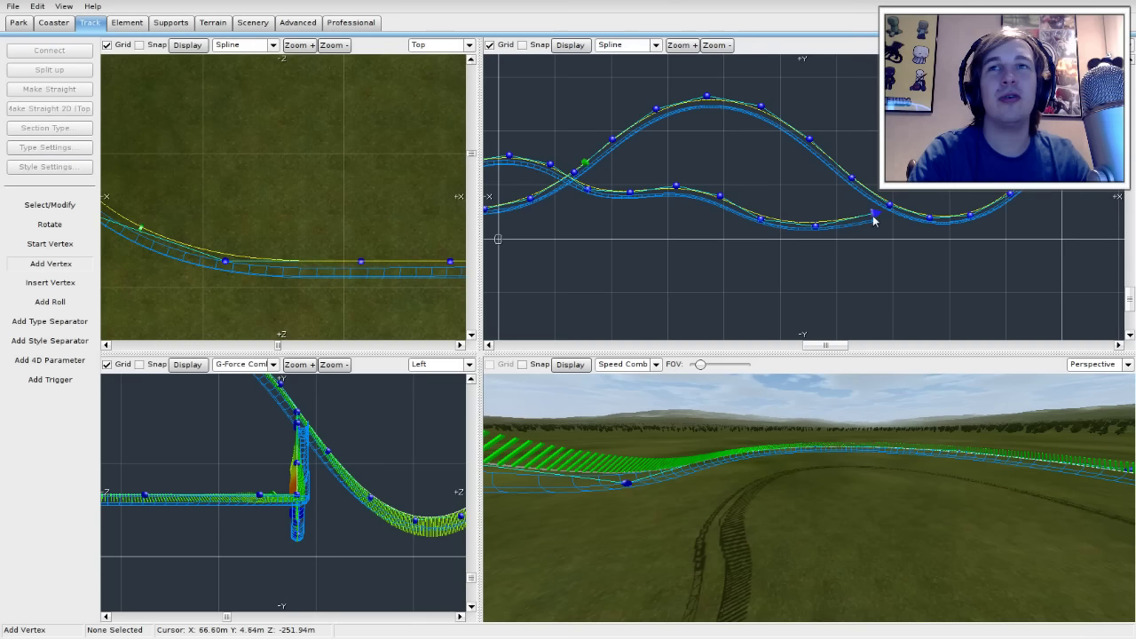
{"action": "left_click", "coordinate": [50, 205]}
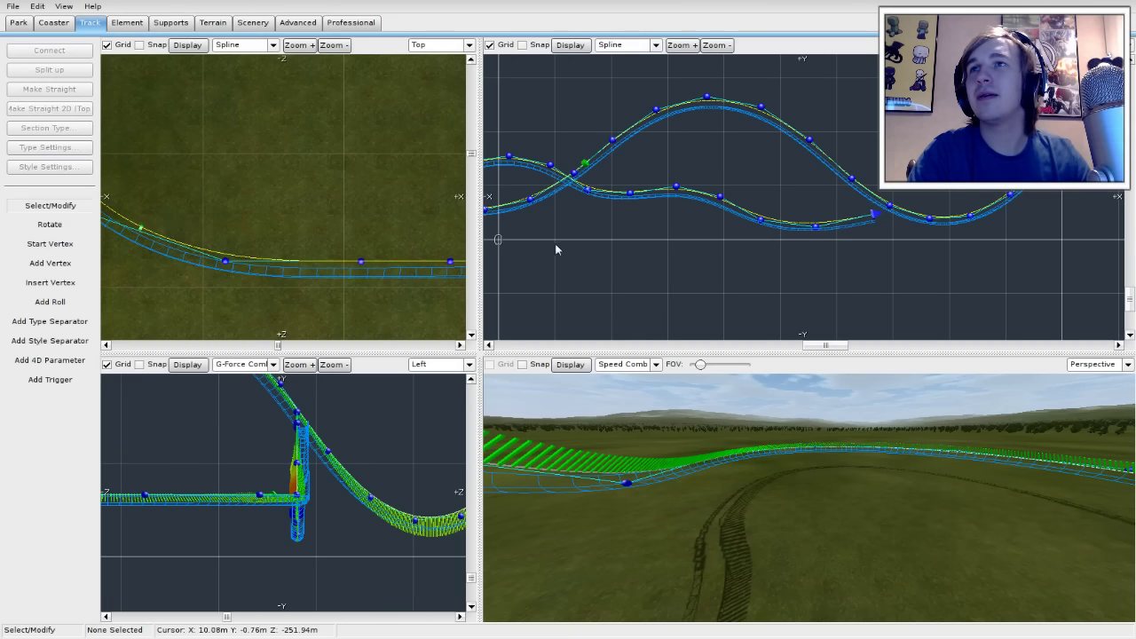
Step: Insert extra vertices along the first new hill, on its climb, over the crest and down the descent, to smooth its shape
{"action": "right_click_drag", "start_coordinate": [647, 246], "coordinate": [747, 250]}
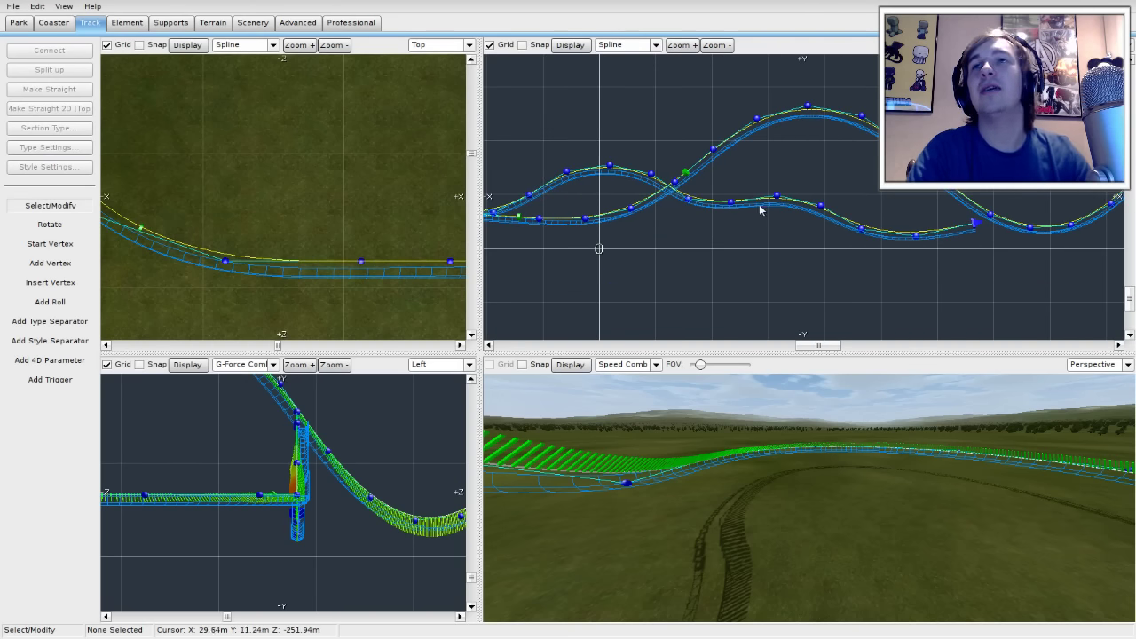
{"action": "left_click", "coordinate": [51, 282]}
{"action": "scroll", "coordinate": [659, 209], "scroll_direction": "up", "scroll_amount": 3}
{"action": "right_click_drag", "start_coordinate": [659, 208], "coordinate": [827, 256]}
{"action": "scroll", "coordinate": [843, 256], "scroll_direction": "down", "scroll_amount": 1}
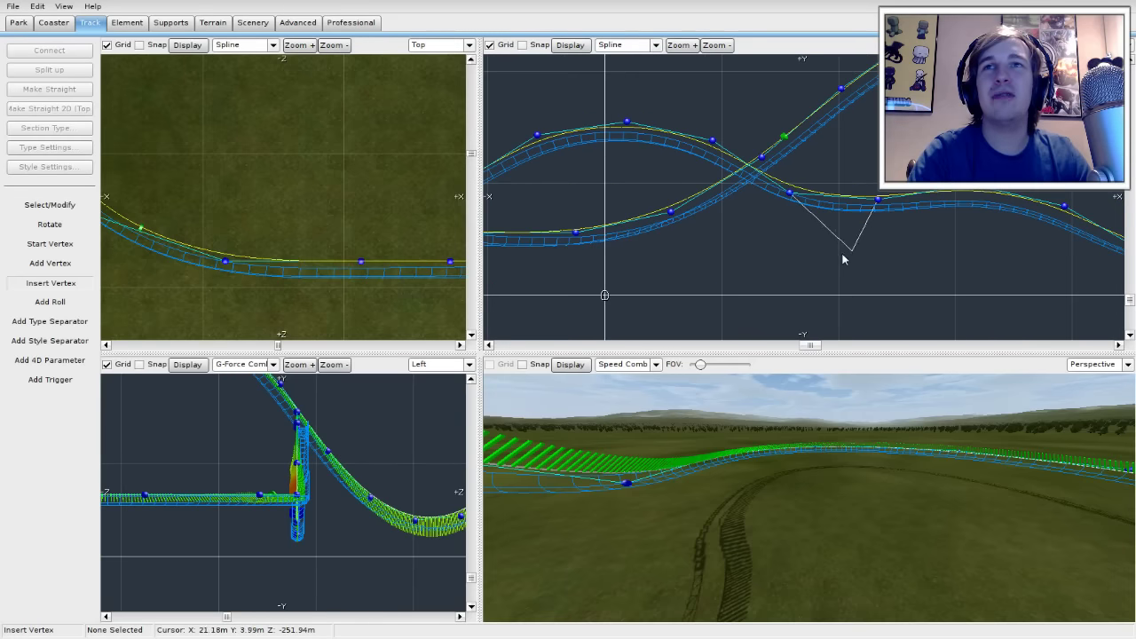
{"action": "right_click_drag", "start_coordinate": [723, 258], "coordinate": [952, 283]}
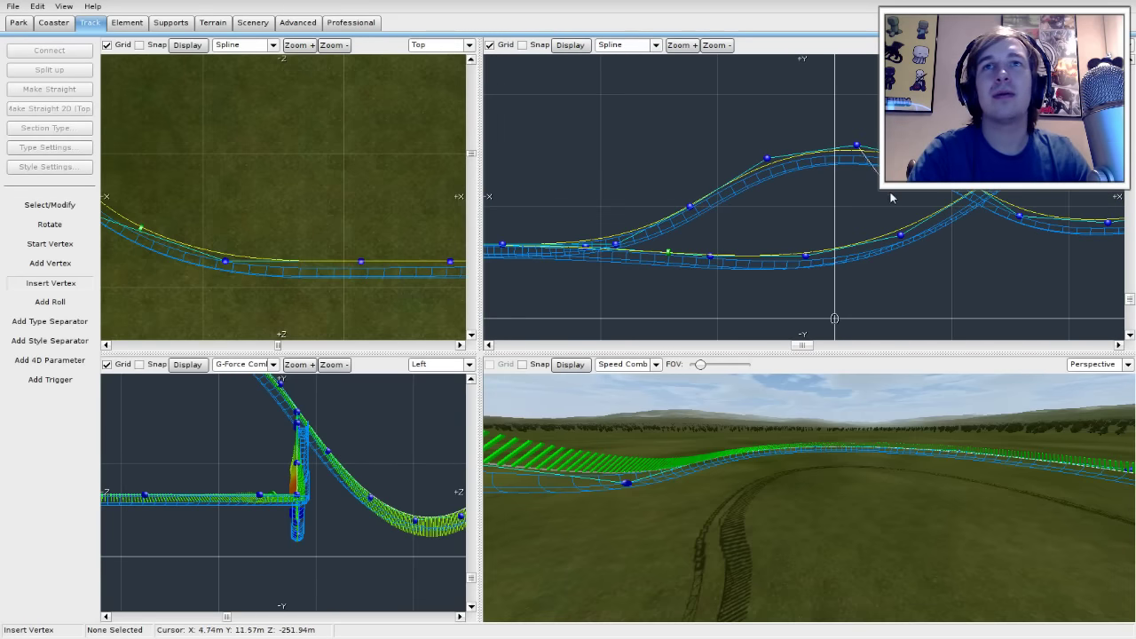
{"action": "right_click_drag", "start_coordinate": [891, 194], "coordinate": [769, 186]}
{"action": "left_click", "coordinate": [783, 156]}
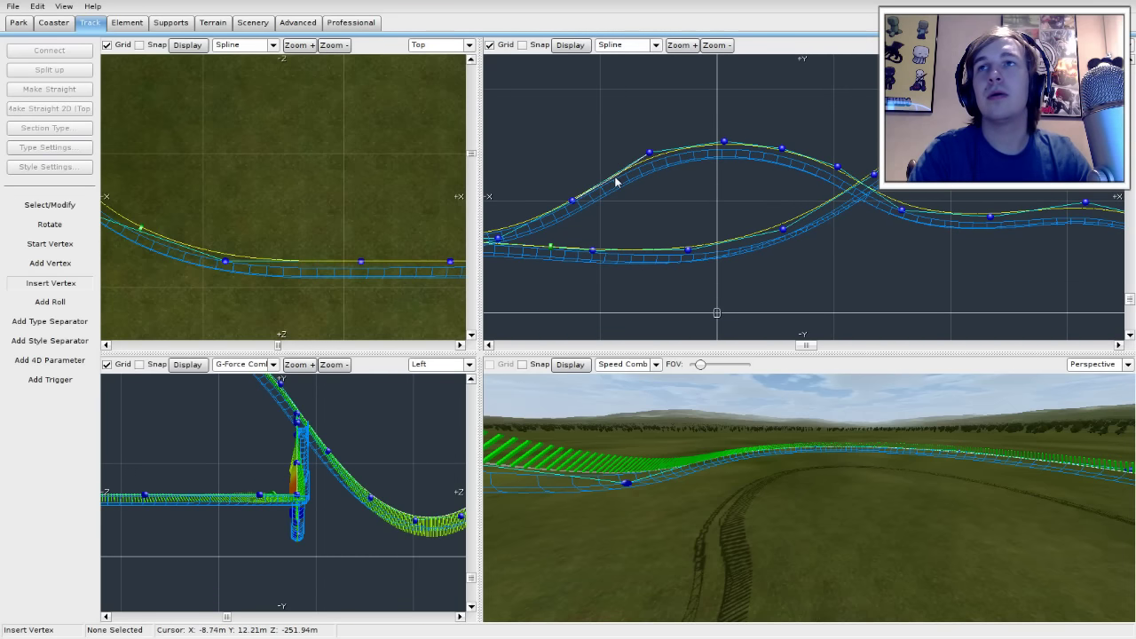
{"action": "mouse_move", "coordinate": [662, 201]}
{"action": "right_mouse_down"}
{"action": "mouse_move", "coordinate": [742, 194]}
{"action": "mouse_move", "coordinate": [637, 188]}
{"action": "right_mouse_up"}
{"action": "right_click_drag", "start_coordinate": [869, 262], "coordinate": [786, 251]}
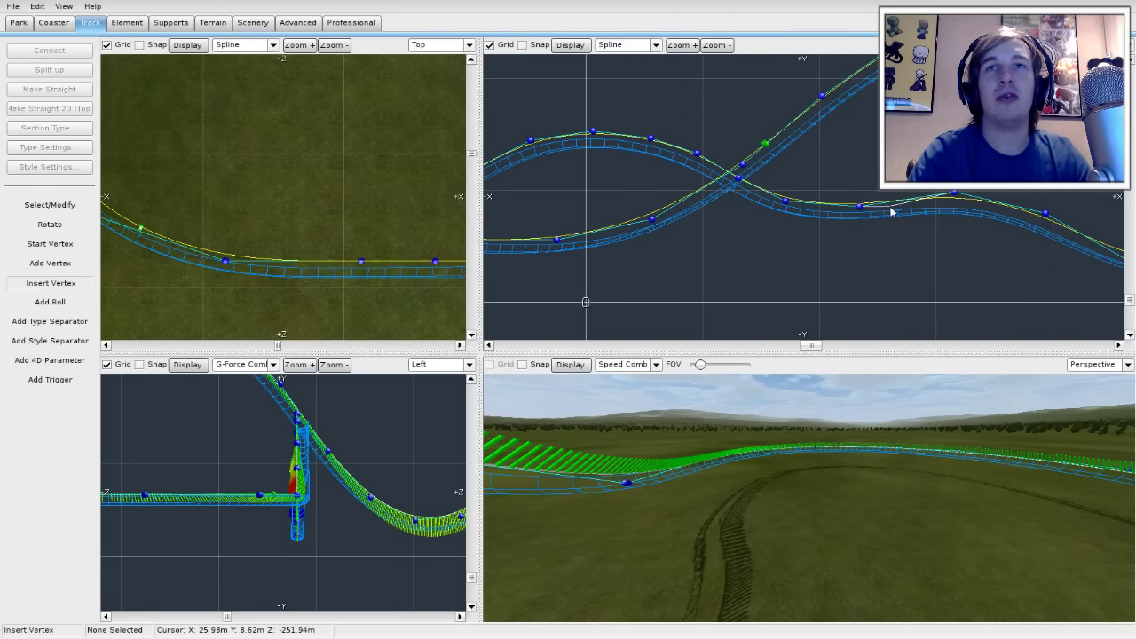
Step: Insert extra vertices along the smaller bump, its descent and the final dip up to the track's end, and leave vertex insertion
{"action": "right_click_drag", "start_coordinate": [910, 253], "coordinate": [739, 233]}
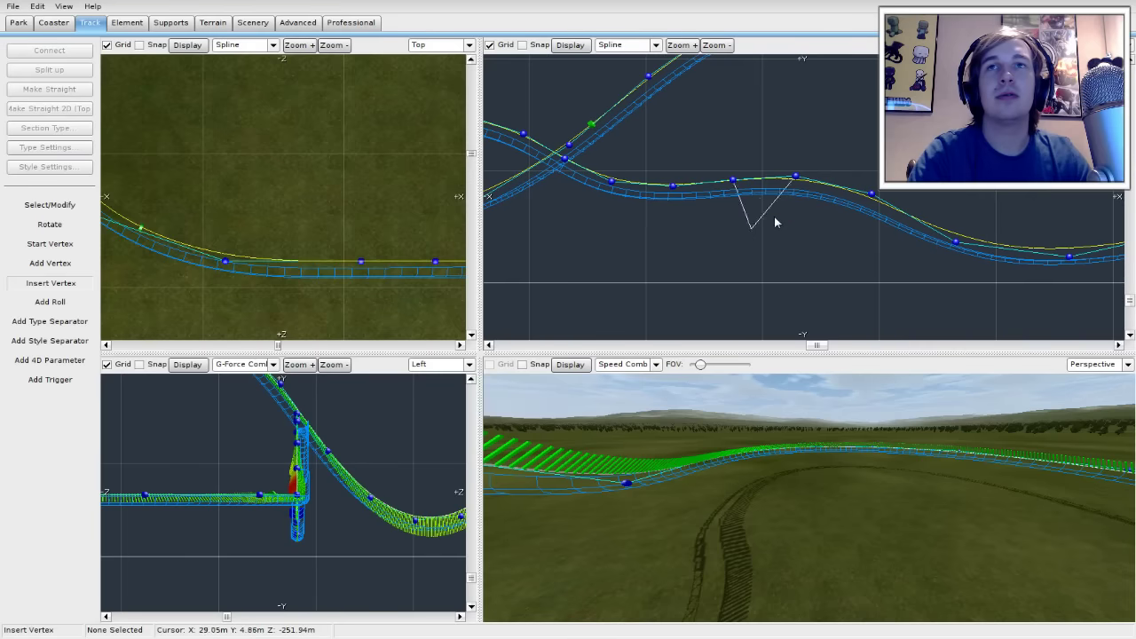
{"action": "left_click", "coordinate": [836, 186]}
{"action": "right_click_drag", "start_coordinate": [868, 262], "coordinate": [756, 243]}
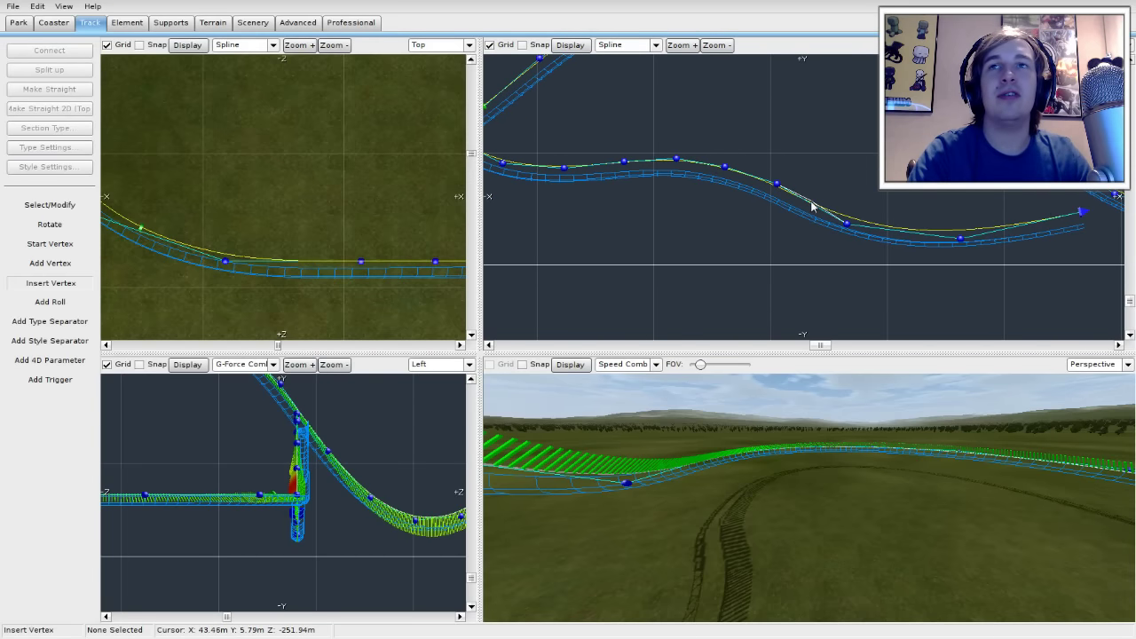
{"action": "left_click", "coordinate": [914, 236]}
{"action": "left_click", "coordinate": [1033, 225]}
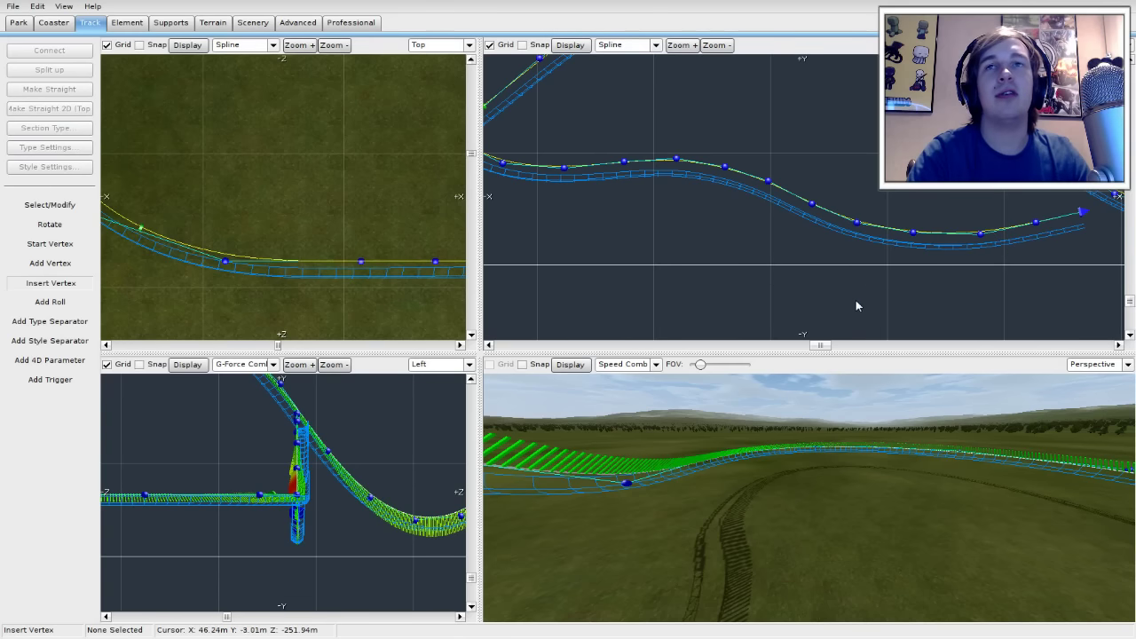
{"action": "scroll", "coordinate": [694, 259], "scroll_direction": "down", "scroll_amount": 3}
{"action": "right_click_drag", "start_coordinate": [655, 228], "coordinate": [790, 287]}
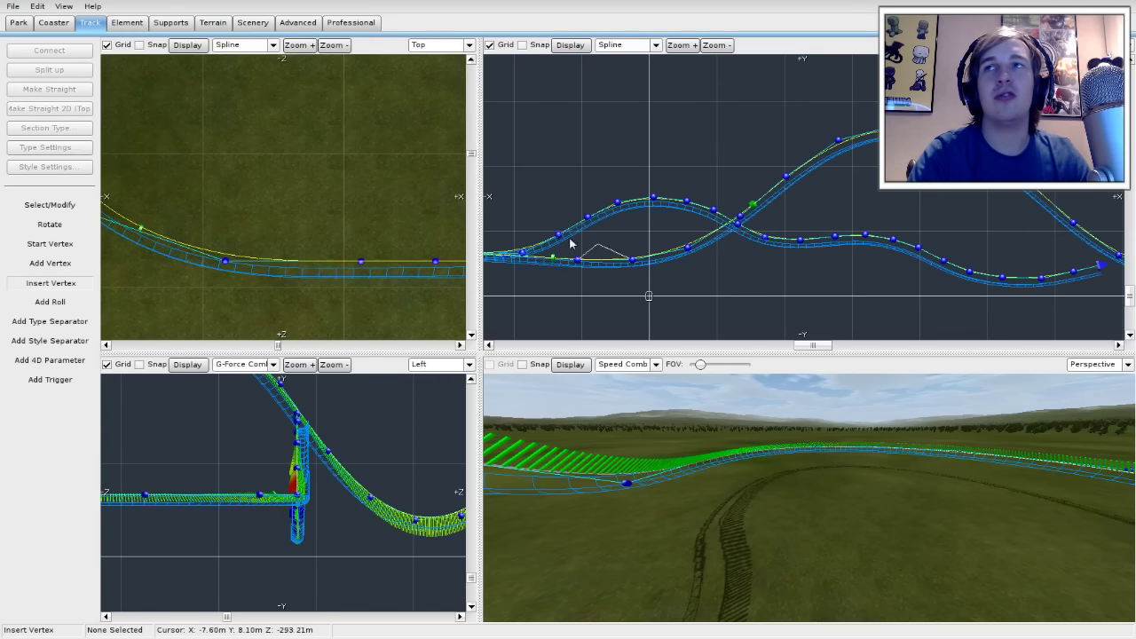
{"action": "left_click", "coordinate": [50, 205]}
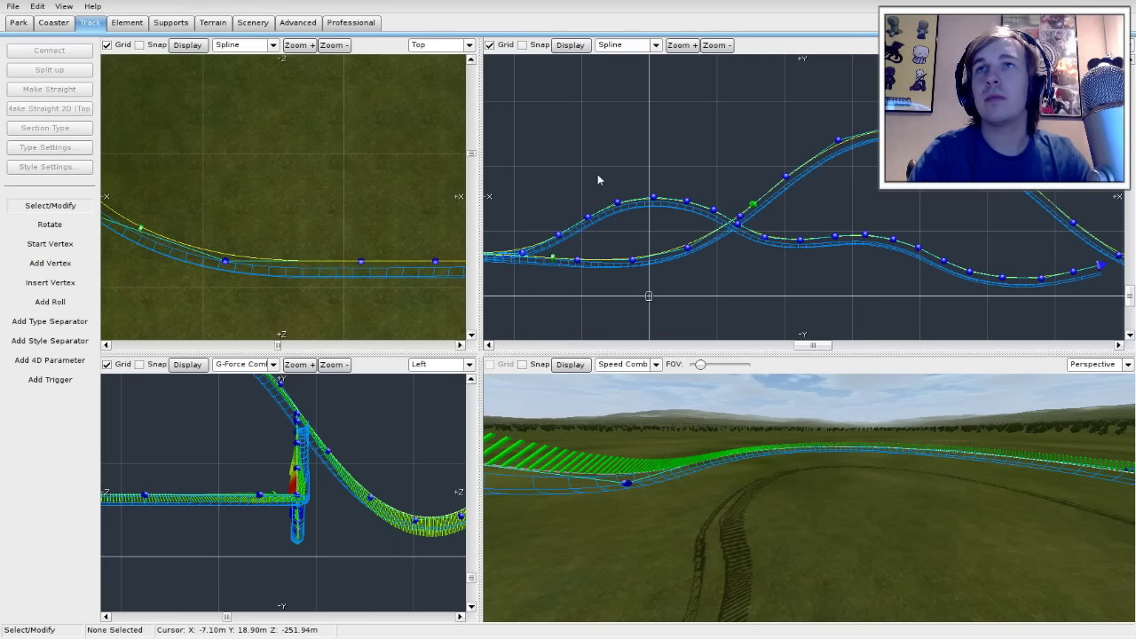
{"action": "left_click_drag", "start_coordinate": [597, 174], "coordinate": [811, 255]}
{"action": "left_click", "coordinate": [721, 149]}
{"action": "left_click_drag", "start_coordinate": [774, 214], "coordinate": [903, 272]}
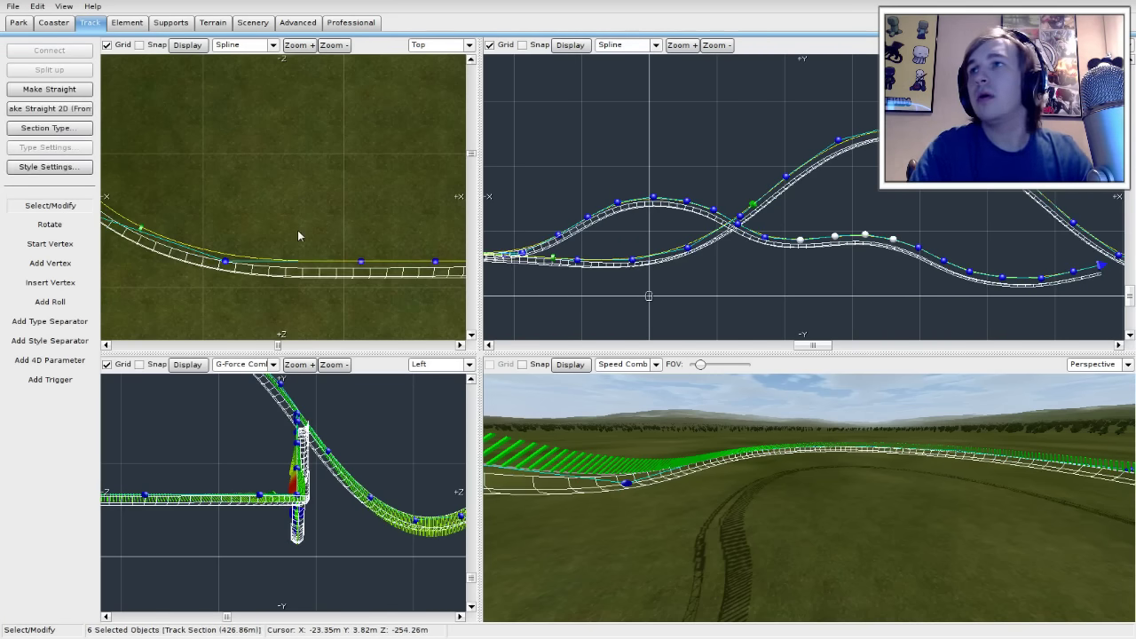
{"action": "left_click", "coordinate": [299, 233]}
Step: Select the vertices of the new straight stretch in the top view, from just after the turn until close to the track crossing
{"action": "scroll", "coordinate": [299, 215], "scroll_direction": "down", "scroll_amount": 5}
{"action": "right_click_drag", "start_coordinate": [319, 177], "coordinate": [213, 170]}
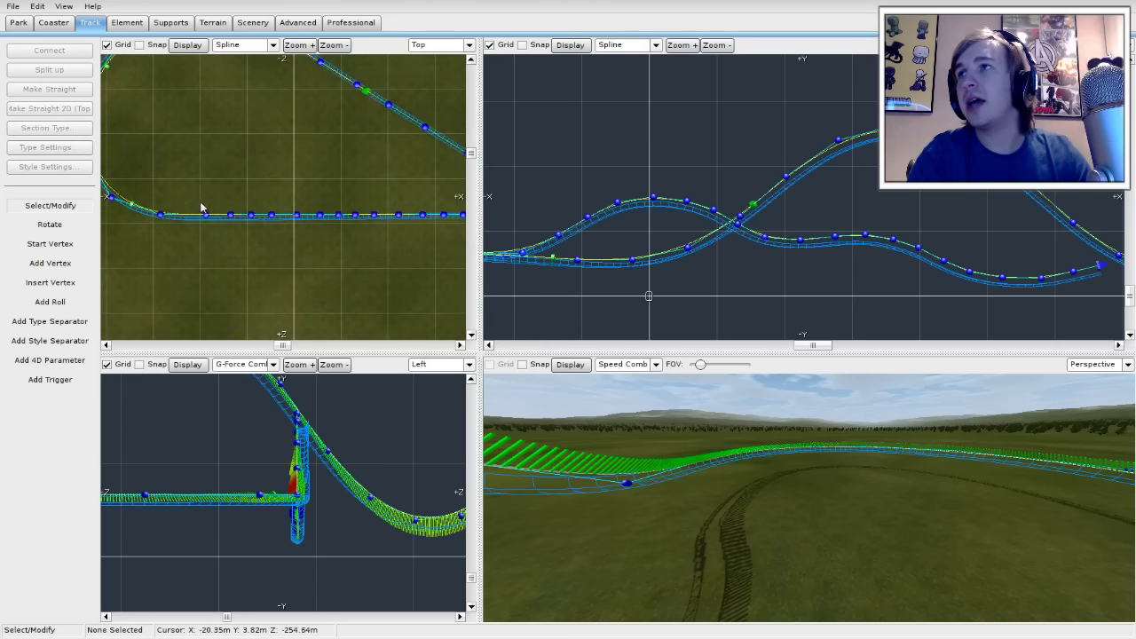
{"action": "left_click_drag", "start_coordinate": [202, 207], "coordinate": [418, 241]}
{"action": "scroll", "coordinate": [426, 251], "scroll_direction": "down", "scroll_amount": 3}
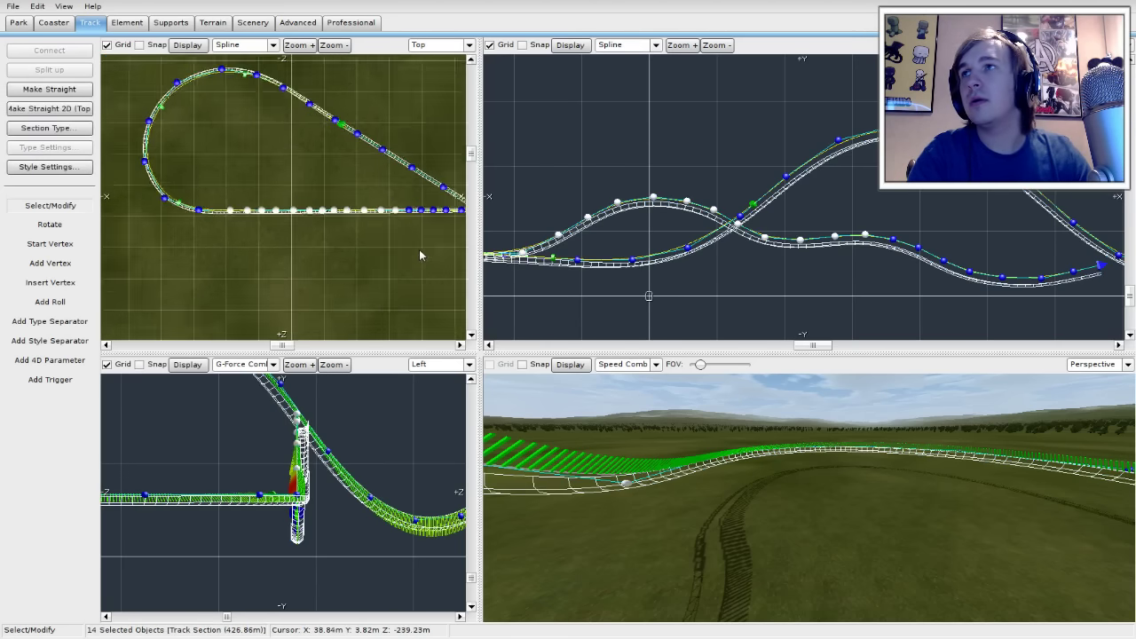
{"action": "scroll", "coordinate": [416, 231], "scroll_direction": "down", "scroll_amount": 1}
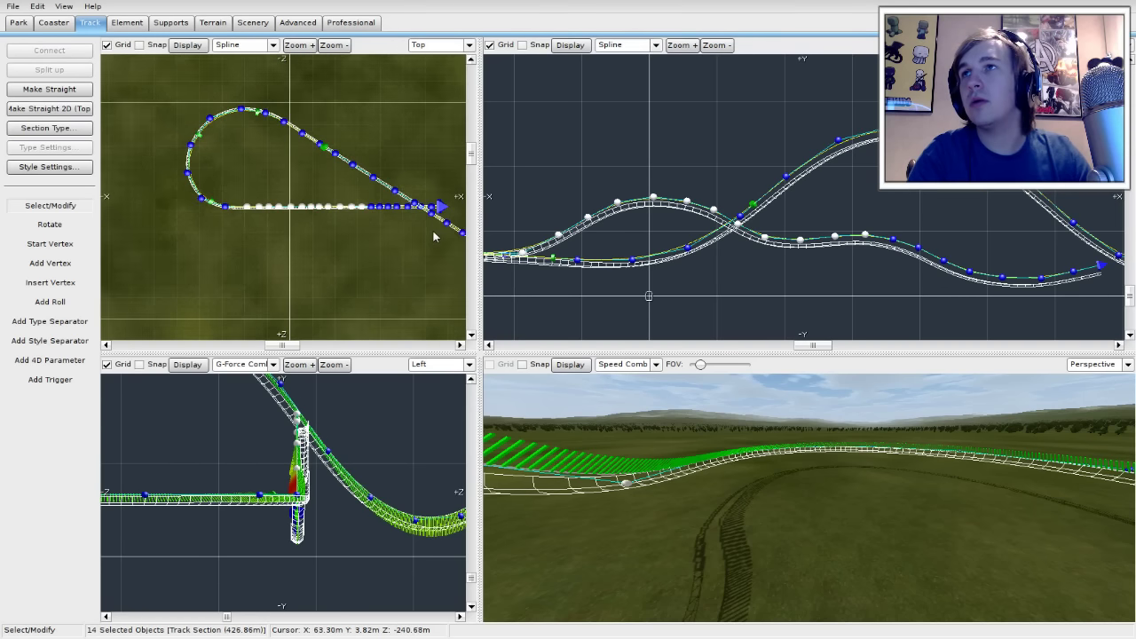
{"action": "left_click", "coordinate": [380, 209], "text": "shift"}
{"action": "left_click", "coordinate": [390, 208], "text": "shift"}
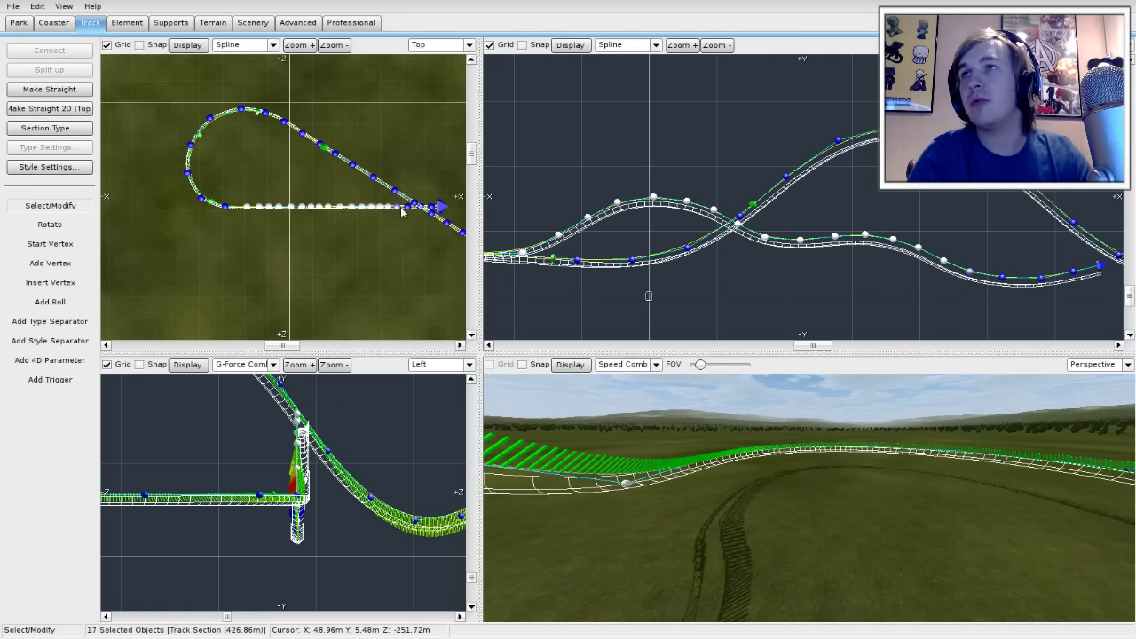
{"action": "left_click", "coordinate": [409, 206], "text": "shift"}
{"action": "left_click", "coordinate": [414, 207], "text": "shift"}
Step: Try to add the vertices around the track crossing, up to the one before the track's end, to the straight stretch's selection
{"action": "scroll", "coordinate": [412, 217], "scroll_direction": "up", "scroll_amount": 5}
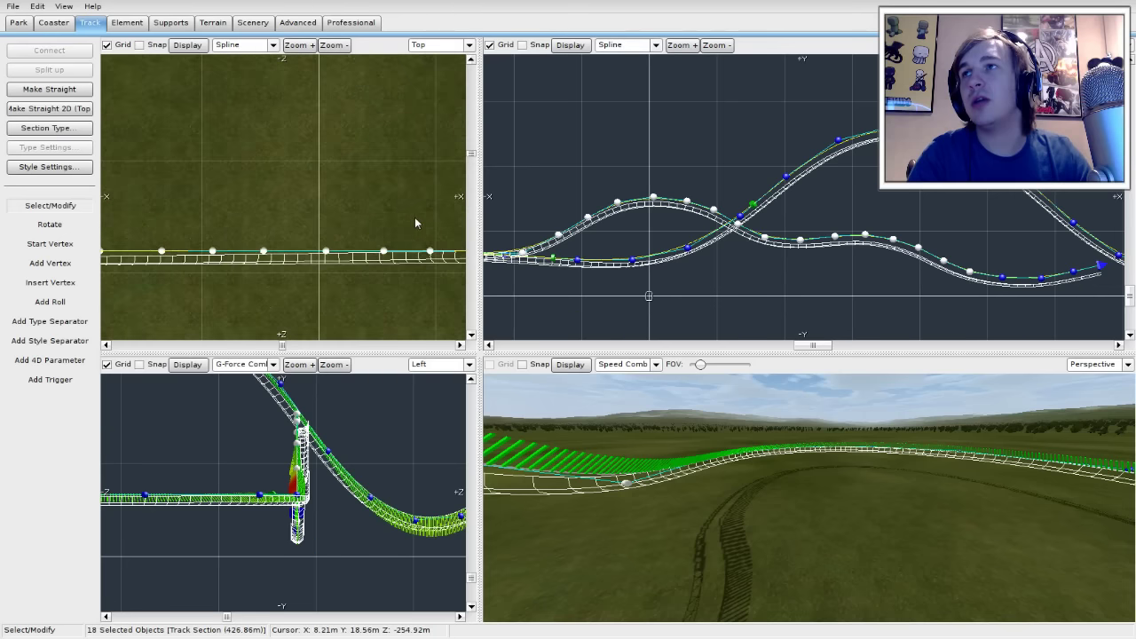
{"action": "right_click_drag", "start_coordinate": [457, 209], "coordinate": [101, 184]}
{"action": "right_click_drag", "start_coordinate": [360, 208], "coordinate": [86, 197]}
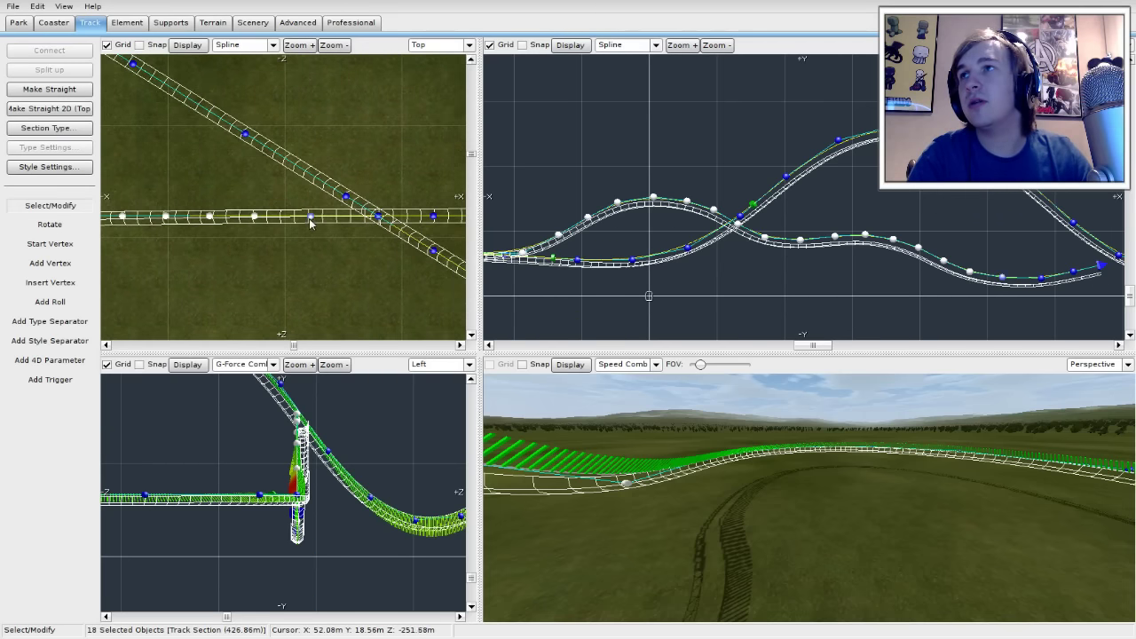
{"action": "left_click", "coordinate": [310, 219], "text": "shift"}
{"action": "left_click", "coordinate": [379, 217], "text": "shift"}
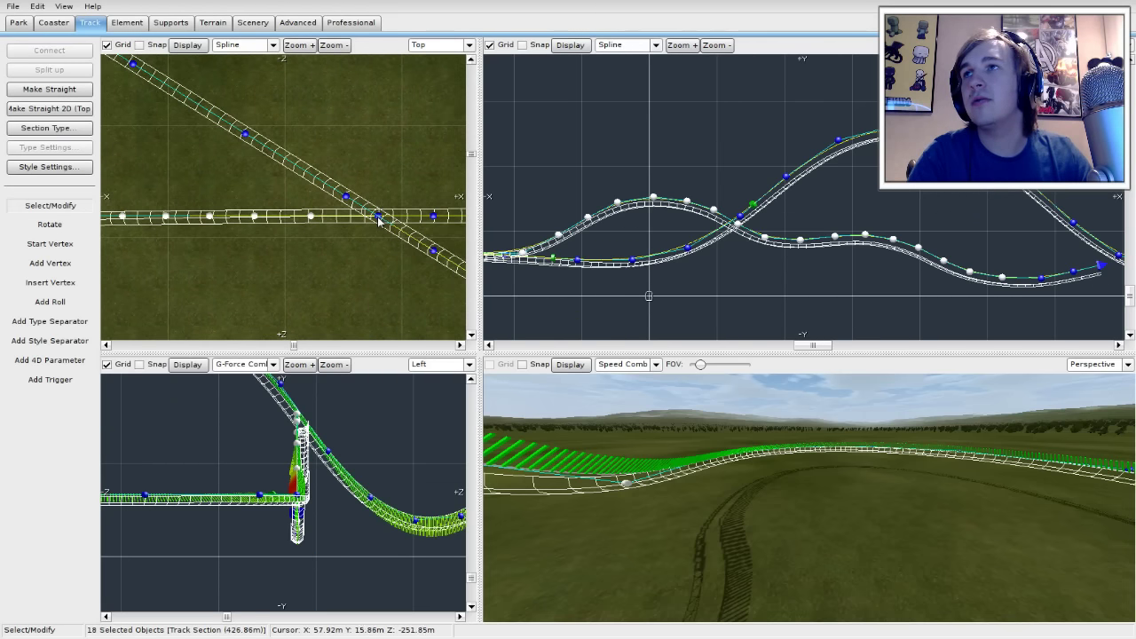
{"action": "left_click", "coordinate": [433, 216], "text": "shift"}
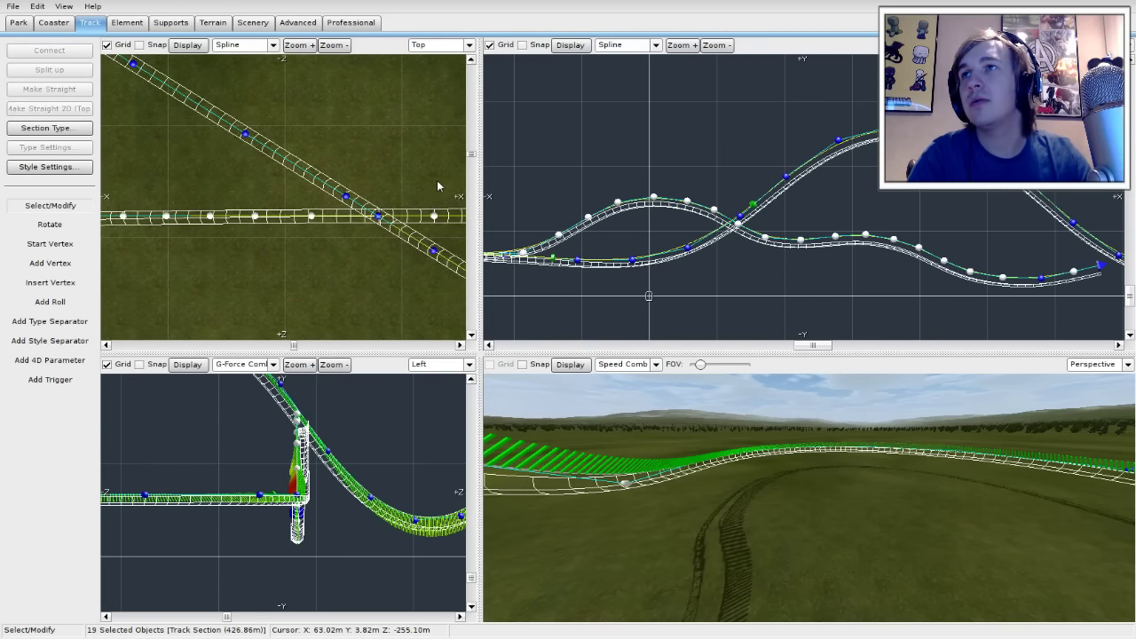
{"action": "right_click_drag", "start_coordinate": [436, 181], "coordinate": [284, 167]}
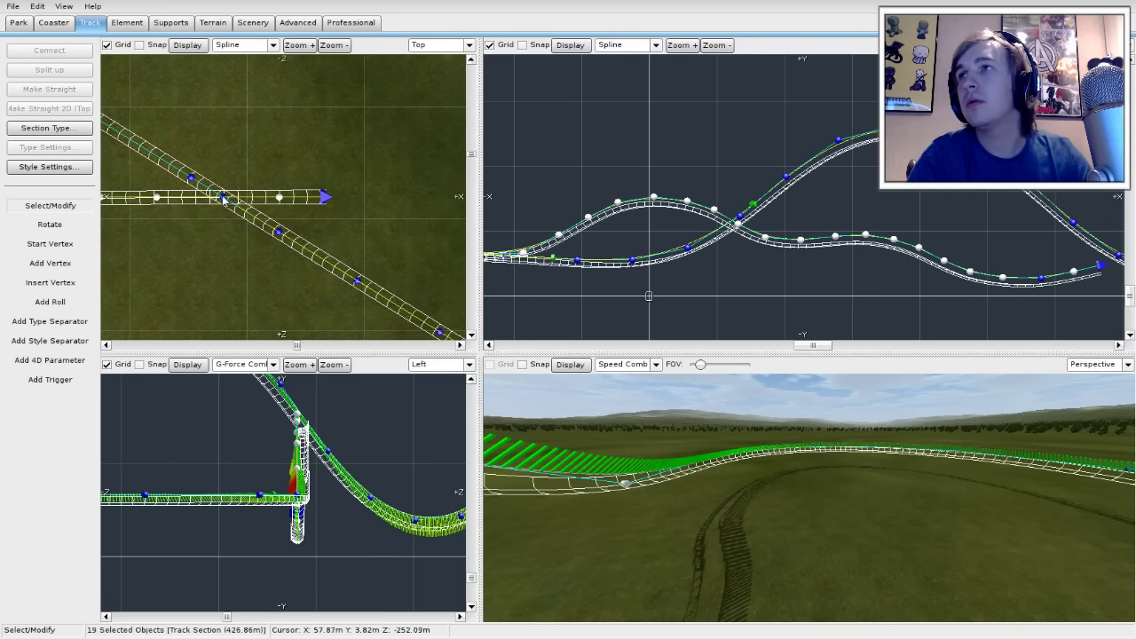
{"action": "scroll", "coordinate": [224, 198], "scroll_direction": "up", "scroll_amount": 5}
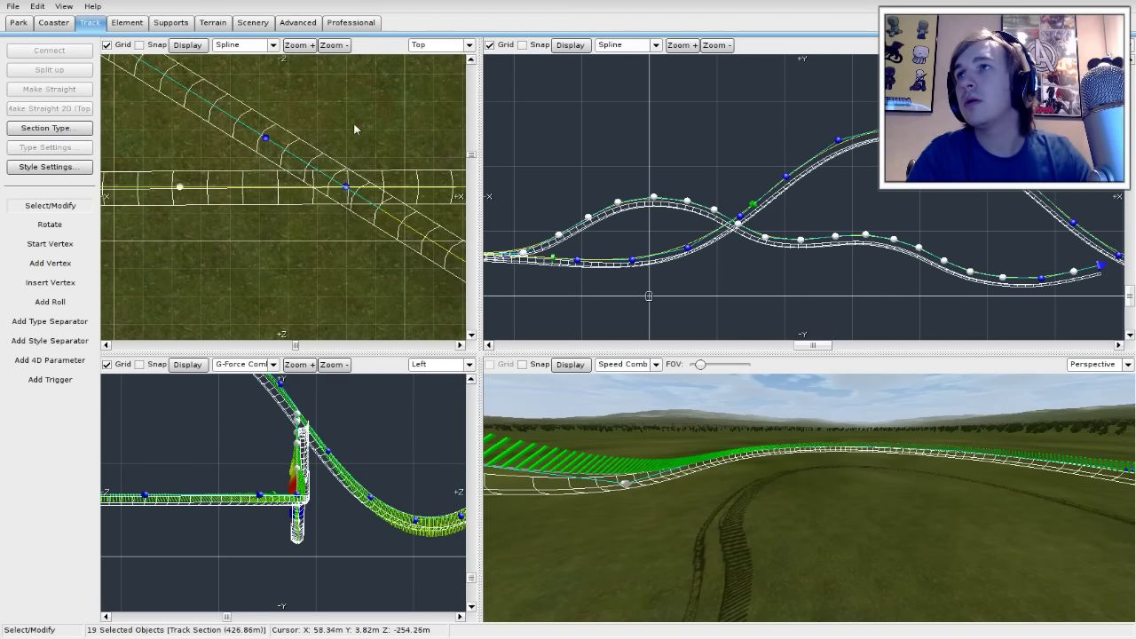
Step: In the top view, select the new stretch's vertex at the track crossing, its two neighbours and the vertices back to the smaller bump's crest
{"action": "left_click_drag", "start_coordinate": [382, 144], "coordinate": [326, 212]}
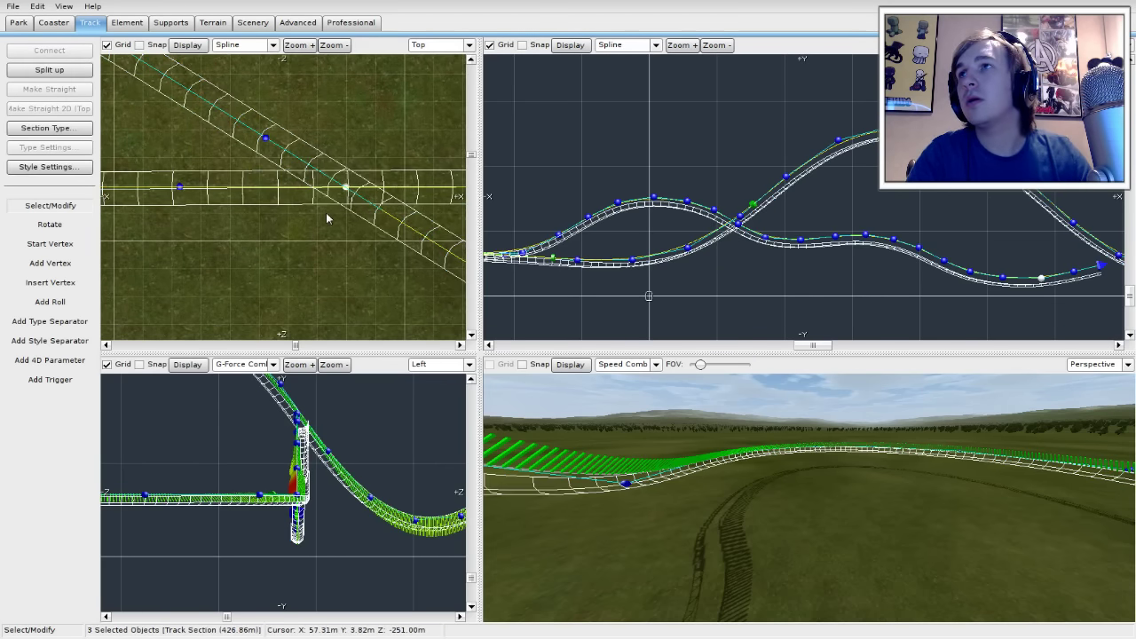
{"action": "scroll", "coordinate": [325, 214], "scroll_direction": "down", "scroll_amount": 5}
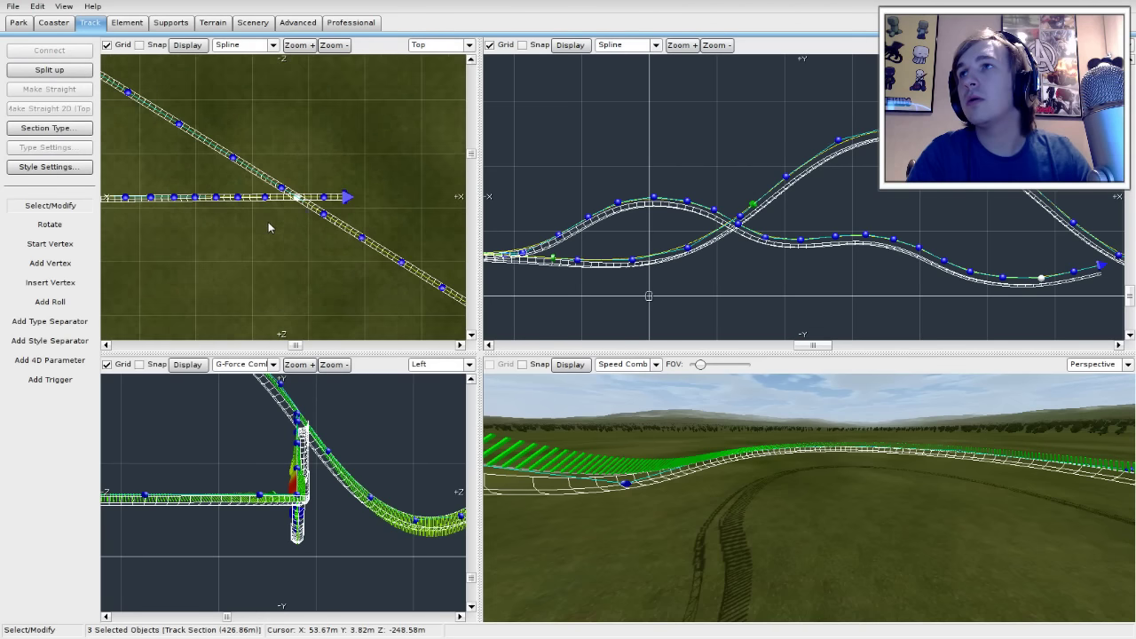
{"action": "left_click", "coordinate": [324, 200], "text": "shift"}
{"action": "left_click", "coordinate": [265, 199], "text": "shift"}
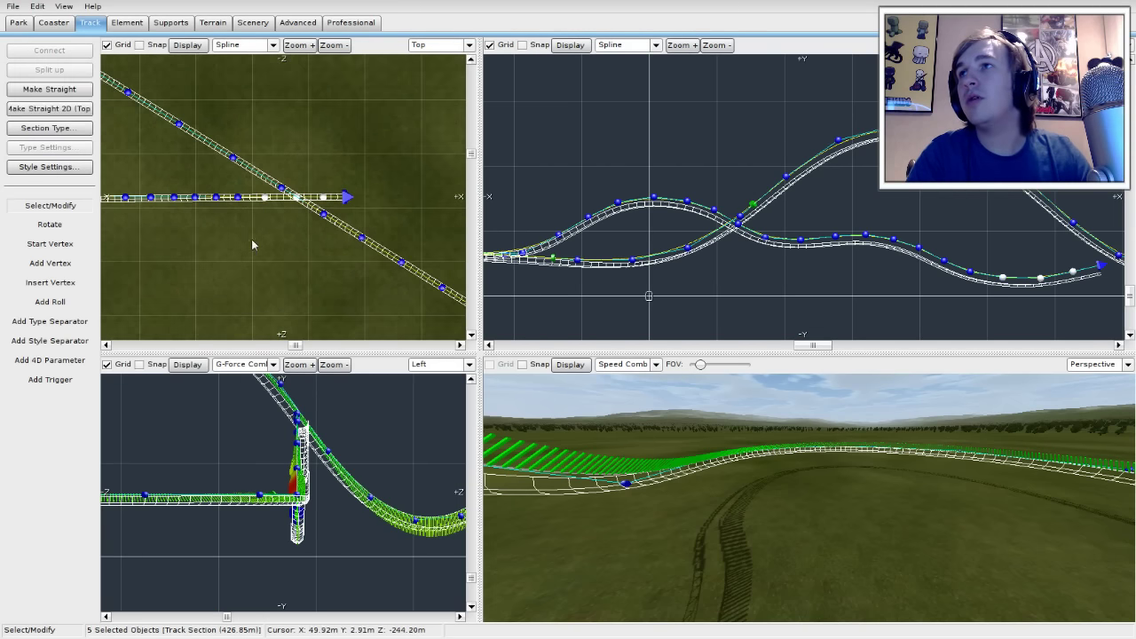
{"action": "right_click_drag", "start_coordinate": [235, 247], "coordinate": [416, 249]}
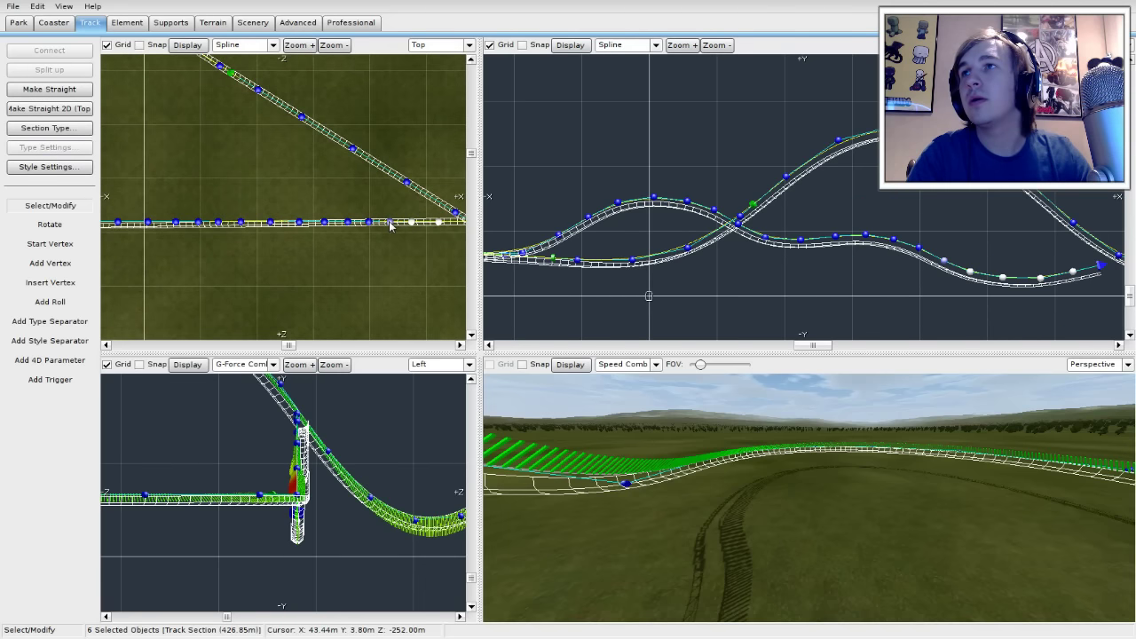
{"action": "left_click", "coordinate": [390, 221], "text": "ctrl"}
{"action": "left_click", "coordinate": [368, 222], "text": "ctrl"}
{"action": "left_click", "coordinate": [348, 221], "text": "ctrl"}
{"action": "left_click", "coordinate": [324, 222], "text": "ctrl"}
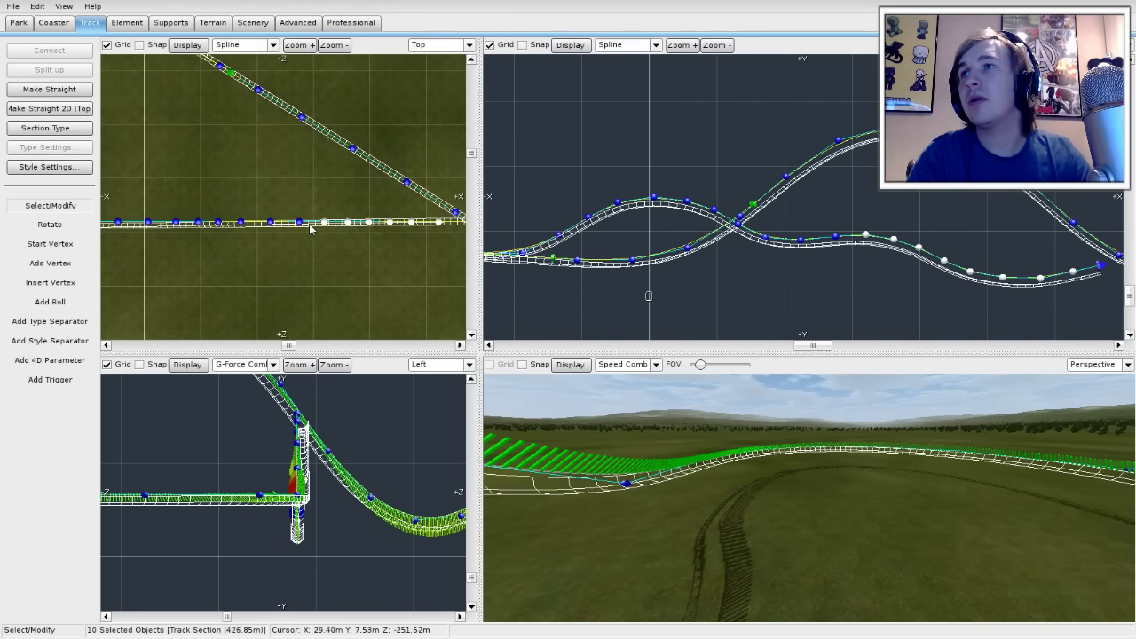
Step: Add the remaining vertices of the new straight stretch to the selection, back over the first hill to the turn's exit
{"action": "left_click", "coordinate": [298, 222], "text": "ctrl"}
{"action": "left_click", "coordinate": [271, 221], "text": "ctrl"}
{"action": "left_click", "coordinate": [239, 222], "text": "ctrl"}
{"action": "left_click", "coordinate": [218, 222], "text": "ctrl"}
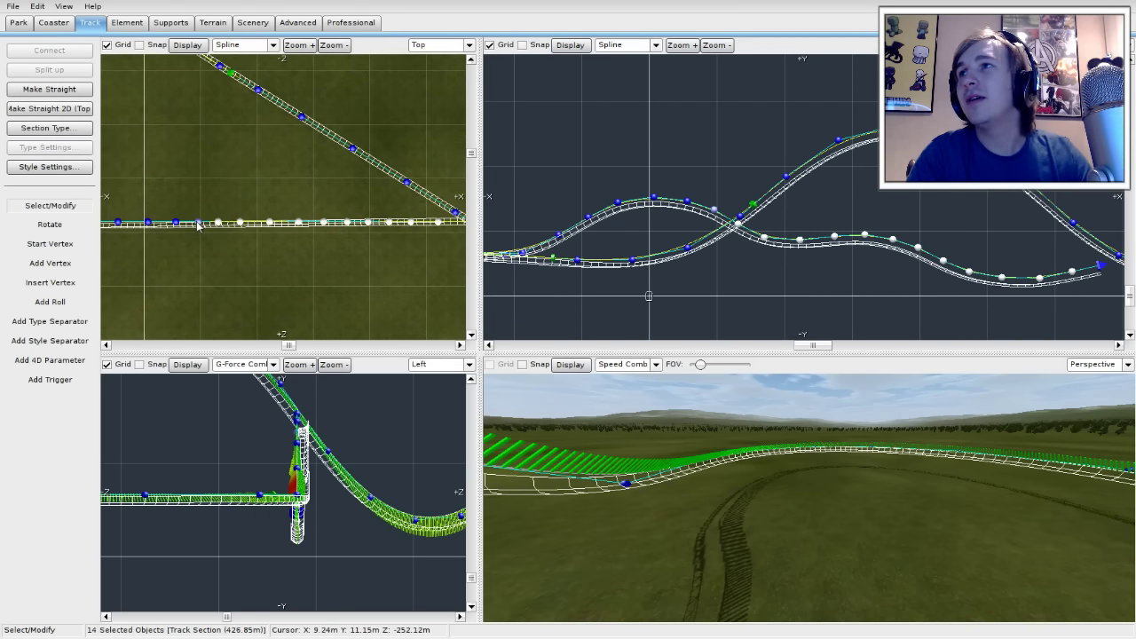
{"action": "left_click", "coordinate": [198, 223], "text": "ctrl"}
{"action": "left_click", "coordinate": [175, 222], "text": "ctrl"}
{"action": "right_click_drag", "start_coordinate": [163, 258], "coordinate": [377, 270]}
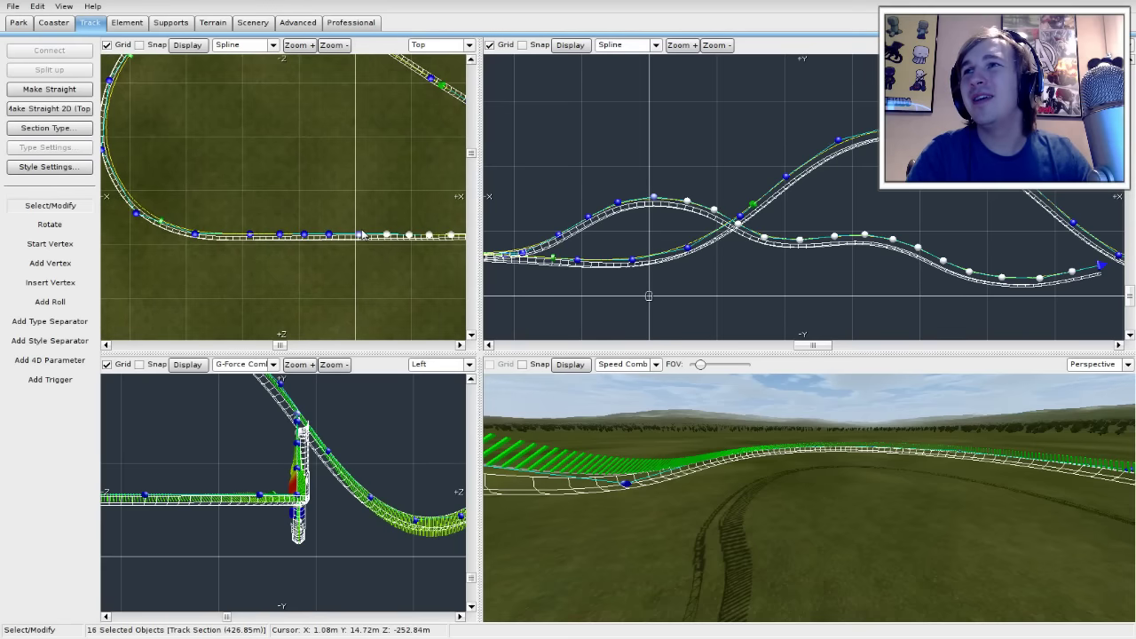
{"action": "left_click", "coordinate": [328, 236], "text": "ctrl"}
{"action": "left_click", "coordinate": [304, 235], "text": "ctrl"}
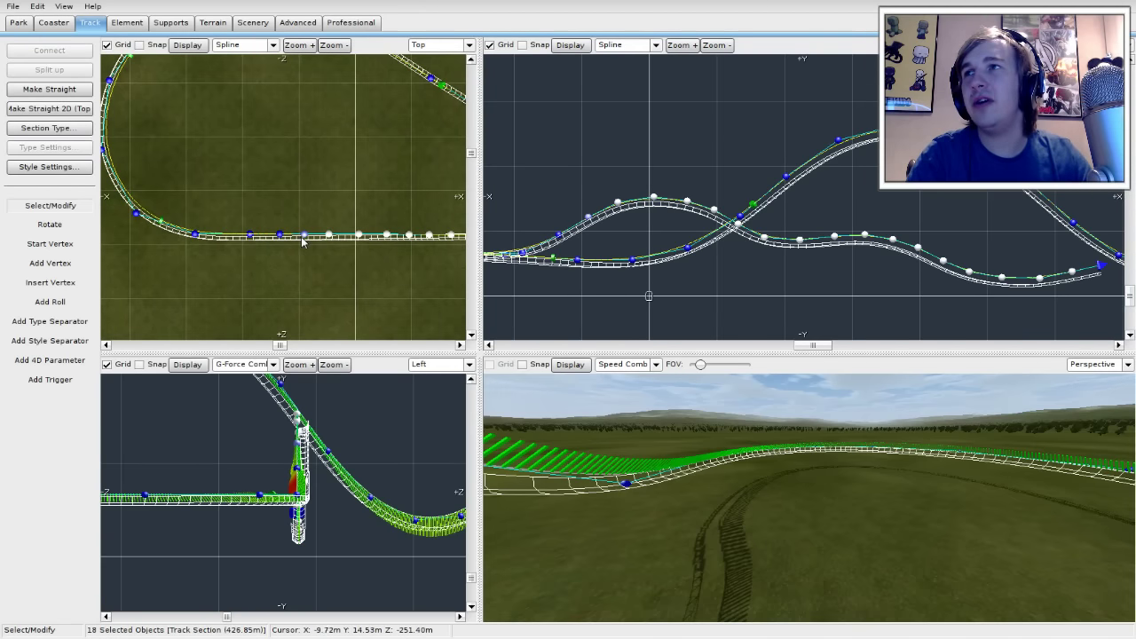
{"action": "left_click", "coordinate": [305, 238], "text": "ctrl"}
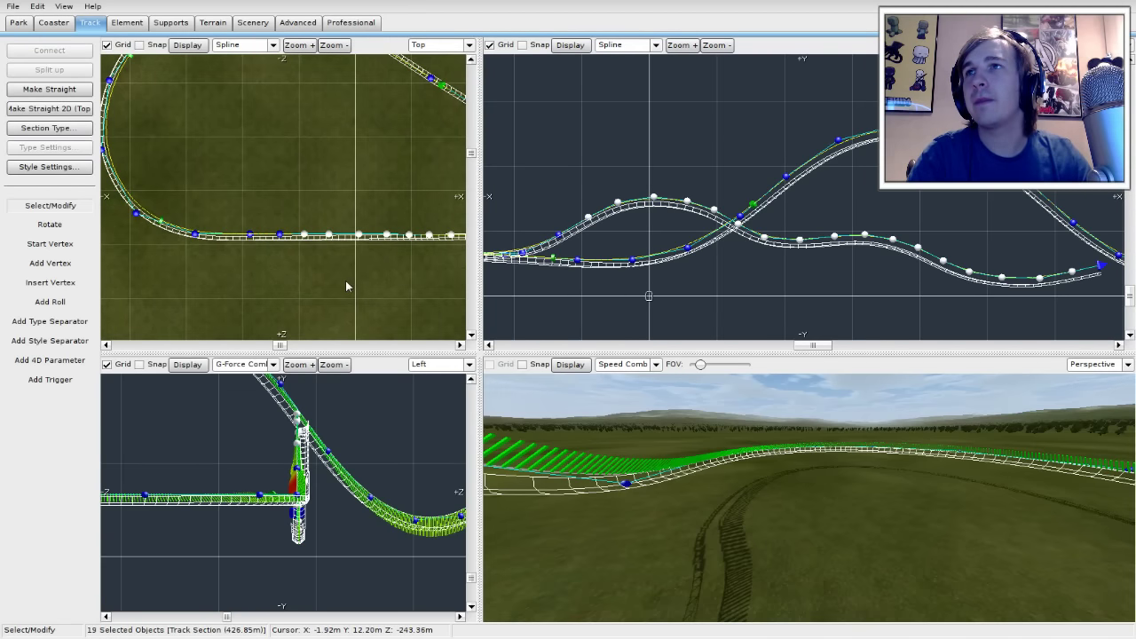
{"action": "left_click", "coordinate": [279, 235], "text": "ctrl"}
{"action": "left_click", "coordinate": [250, 235], "text": "ctrl"}
{"action": "left_click", "coordinate": [194, 235], "text": "ctrl"}
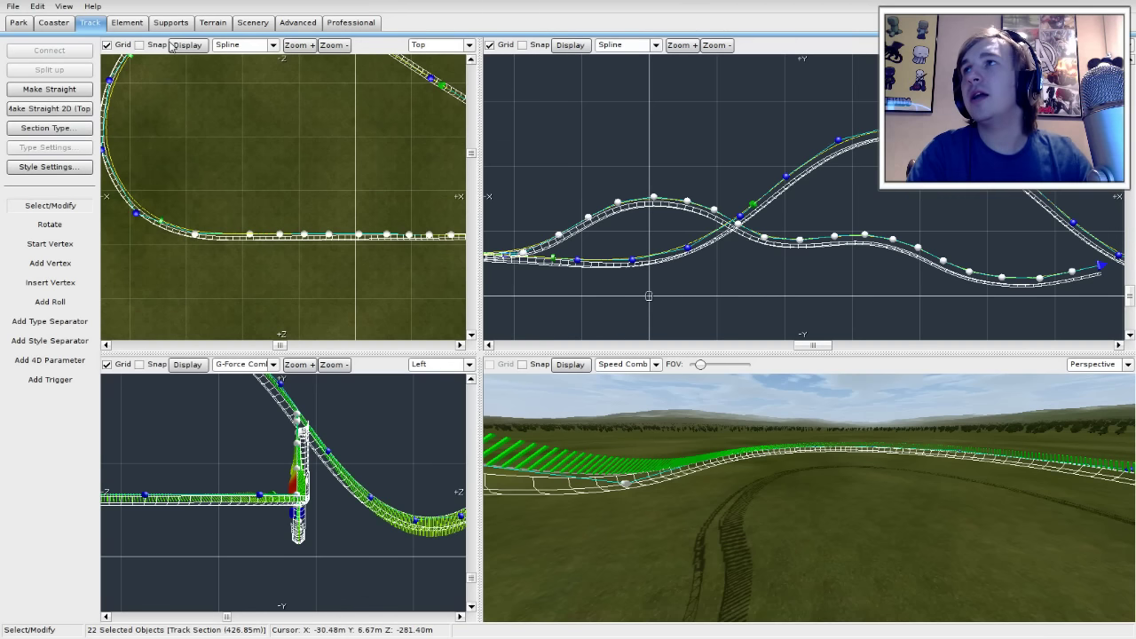
Step: Depump the selected vertices and check the smoothed hills in the side and perspective views
{"action": "left_click", "coordinate": [127, 23]}
{"action": "left_click", "coordinate": [78, 177]}
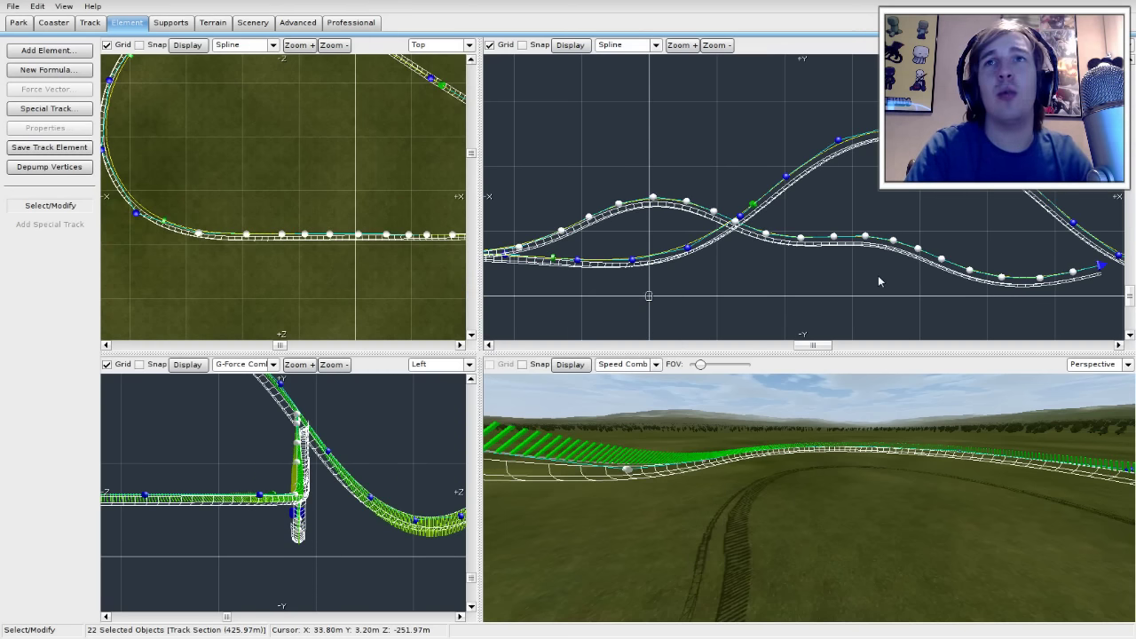
{"action": "right_click_drag", "start_coordinate": [918, 307], "coordinate": [685, 253]}
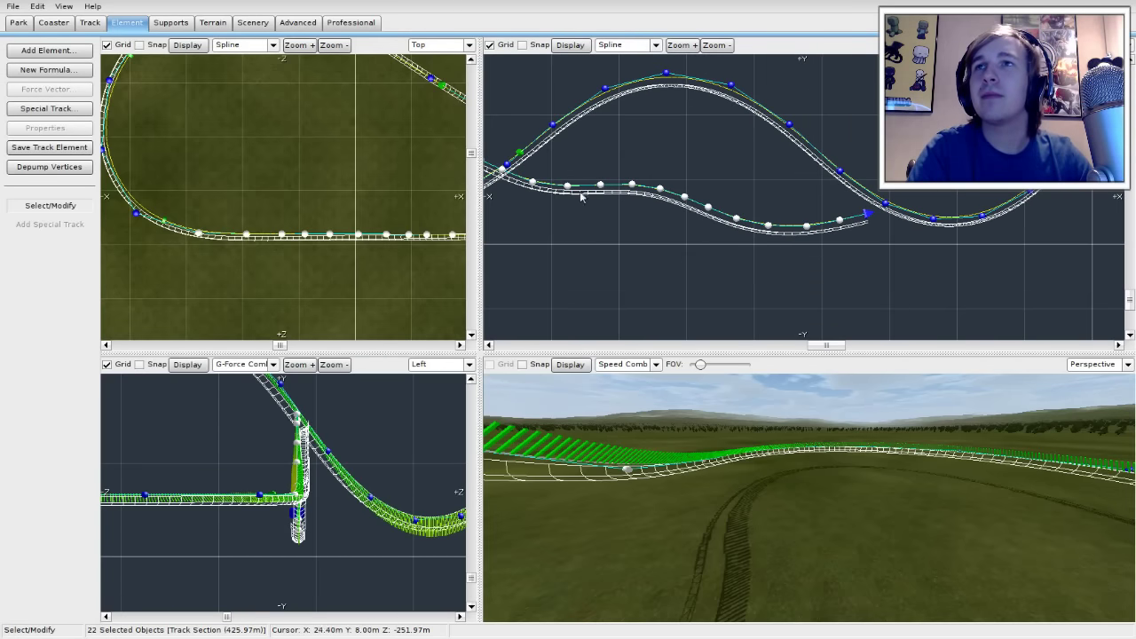
{"action": "right_click_drag", "start_coordinate": [635, 220], "coordinate": [740, 256]}
{"action": "scroll", "coordinate": [737, 257], "scroll_direction": "up", "scroll_amount": 4}
{"action": "right_click_drag", "start_coordinate": [603, 321], "coordinate": [844, 299]}
{"action": "right_click_drag", "start_coordinate": [772, 482], "coordinate": [765, 511]}
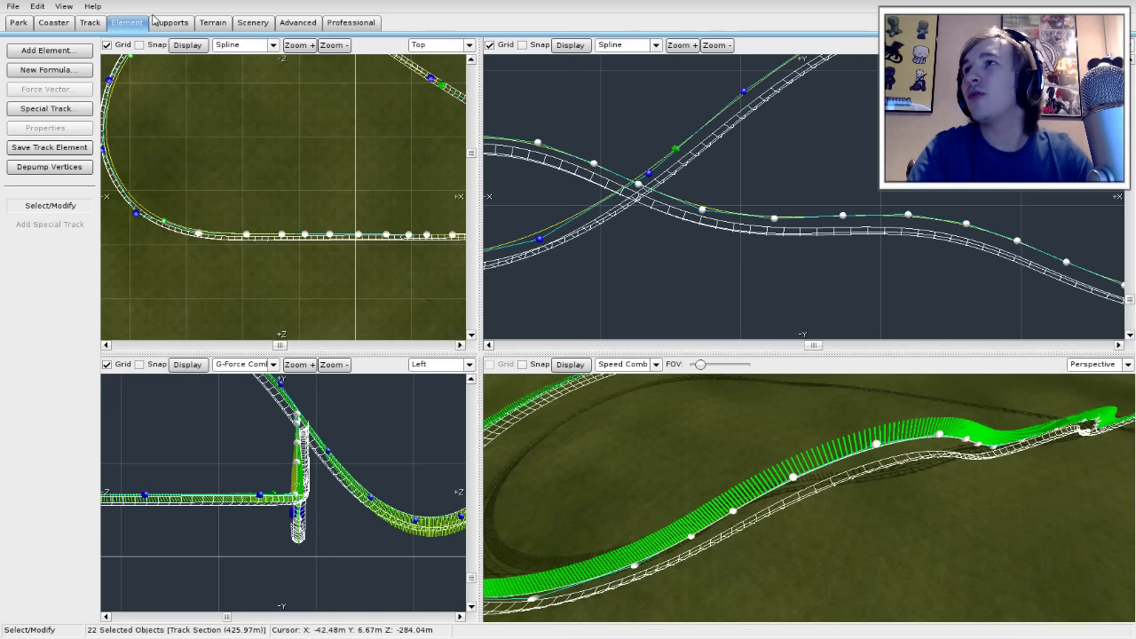
Step: Add a roll point on the climb of the first new hill and leave roll-point placement
{"action": "left_click", "coordinate": [89, 22]}
{"action": "left_click", "coordinate": [50, 301]}
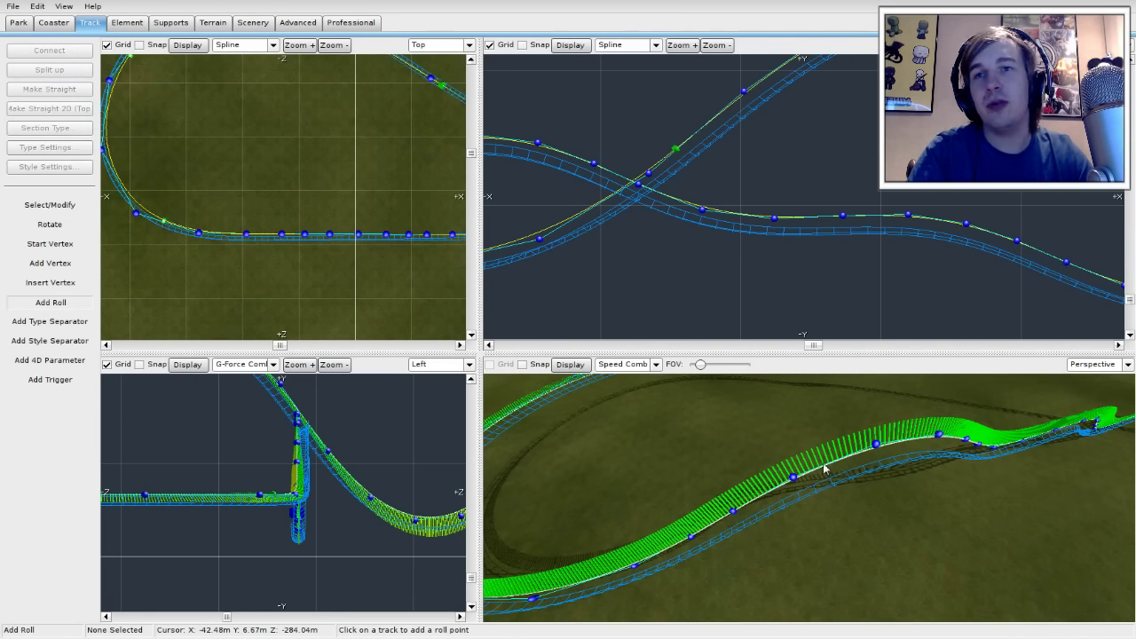
{"action": "left_click", "coordinate": [711, 539]}
{"action": "left_click", "coordinate": [44, 205]}
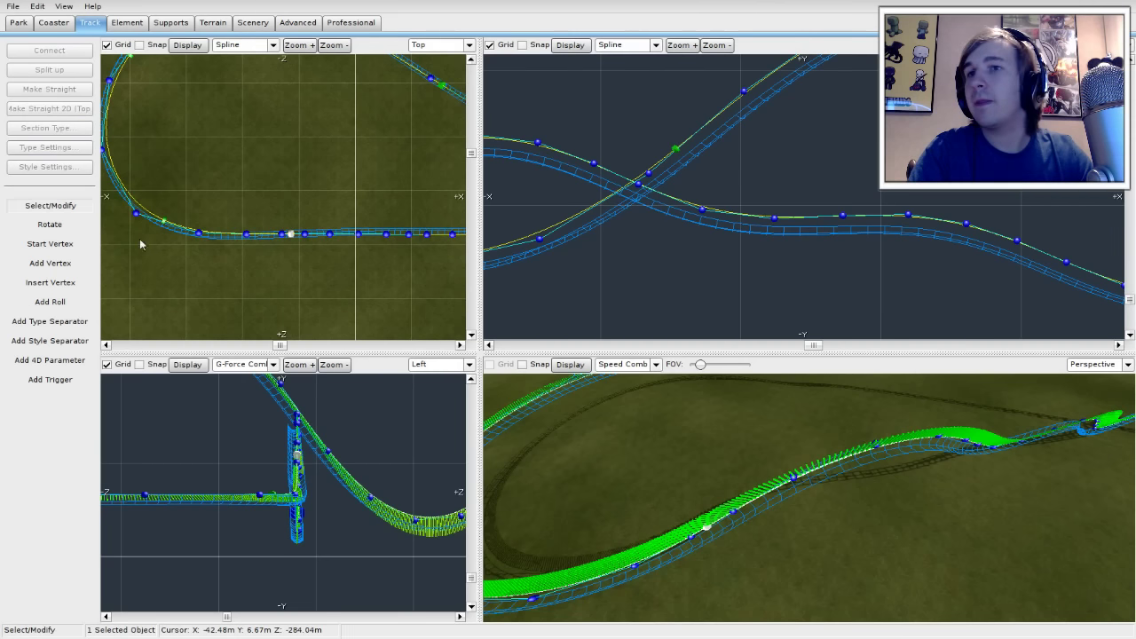
Step: Make the new roll point strict and close its settings
{"action": "double_click", "coordinate": [708, 530]}
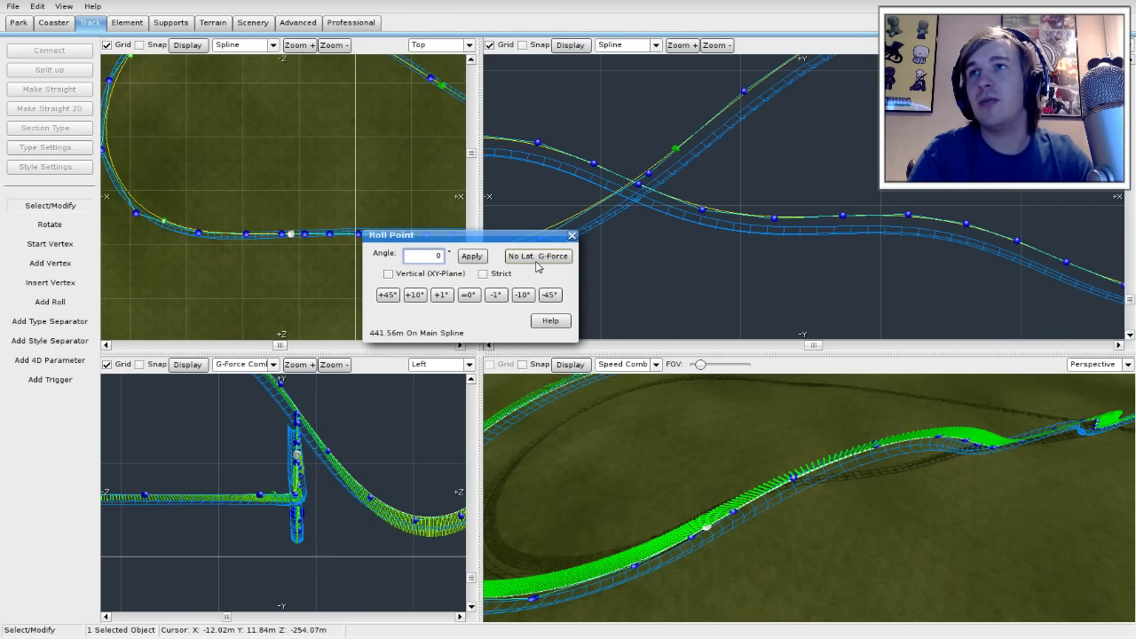
{"action": "left_click", "coordinate": [482, 274]}
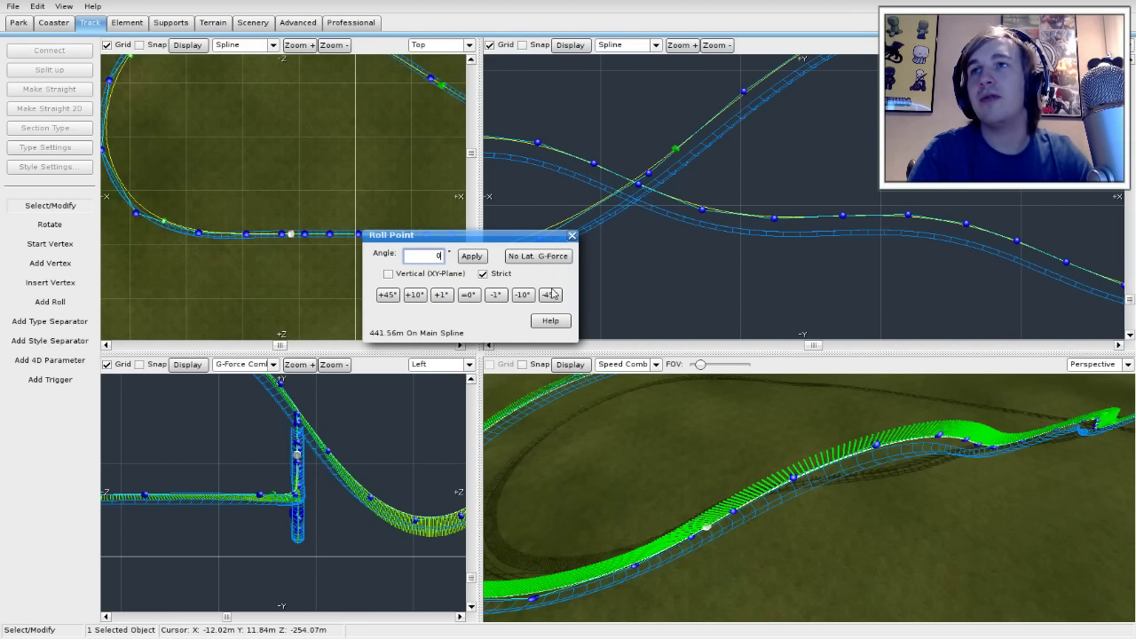
{"action": "left_click", "coordinate": [571, 237]}
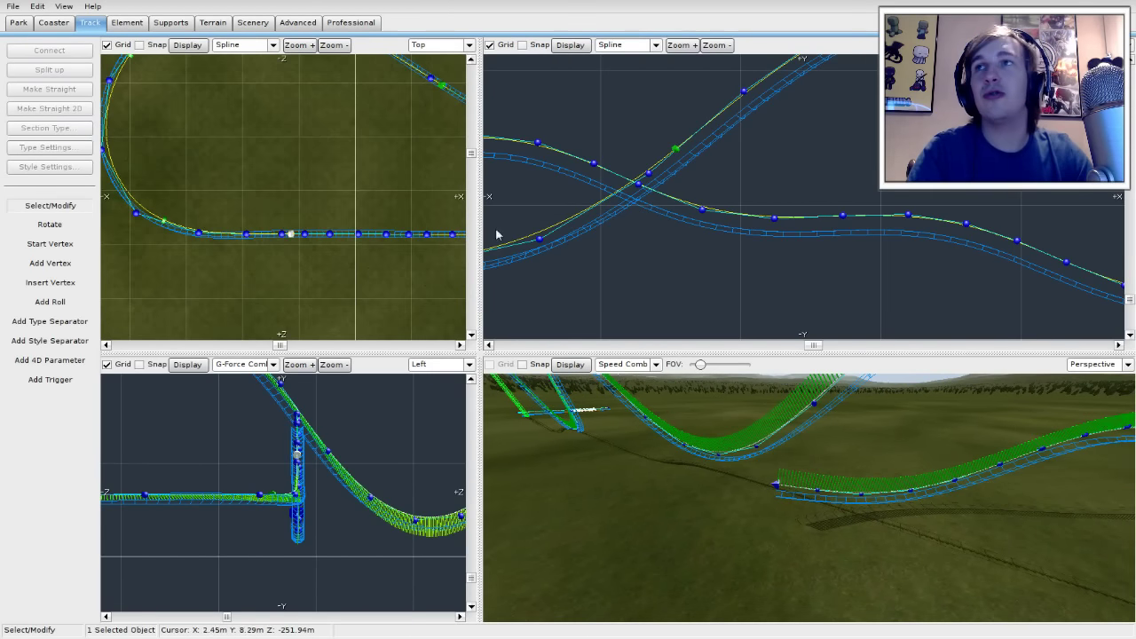
Step: Enlarge the top view around the track's open end by widening its column of the view layout
{"action": "right_click_drag", "start_coordinate": [391, 298], "coordinate": [182, 282]}
{"action": "right_click_drag", "start_coordinate": [449, 269], "coordinate": [175, 254]}
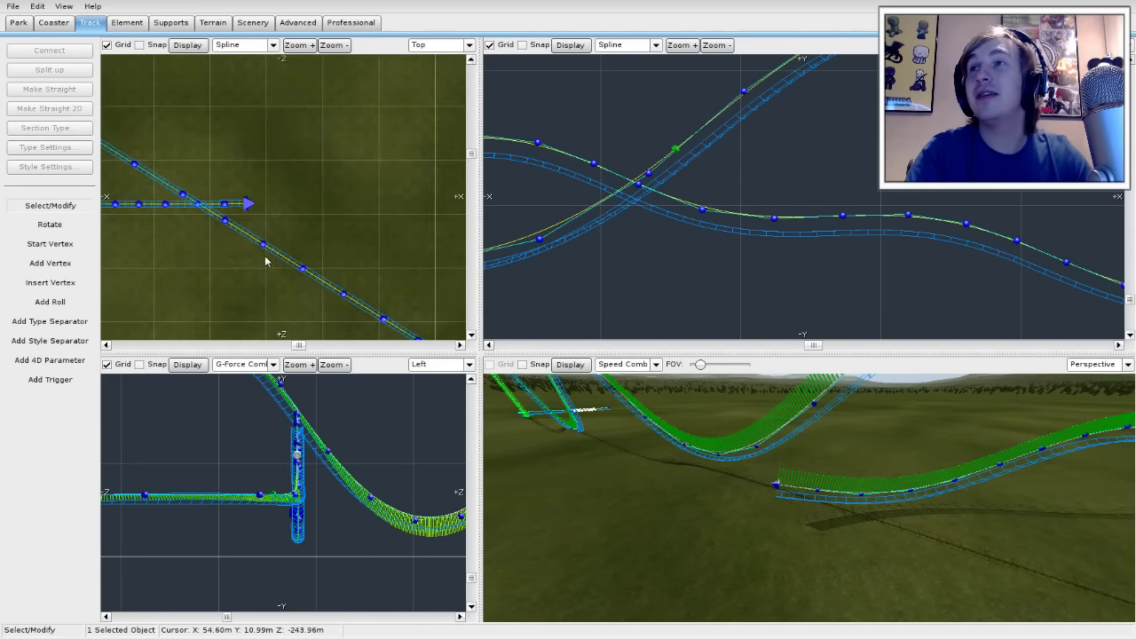
{"action": "right_click_drag", "start_coordinate": [330, 210], "coordinate": [307, 220]}
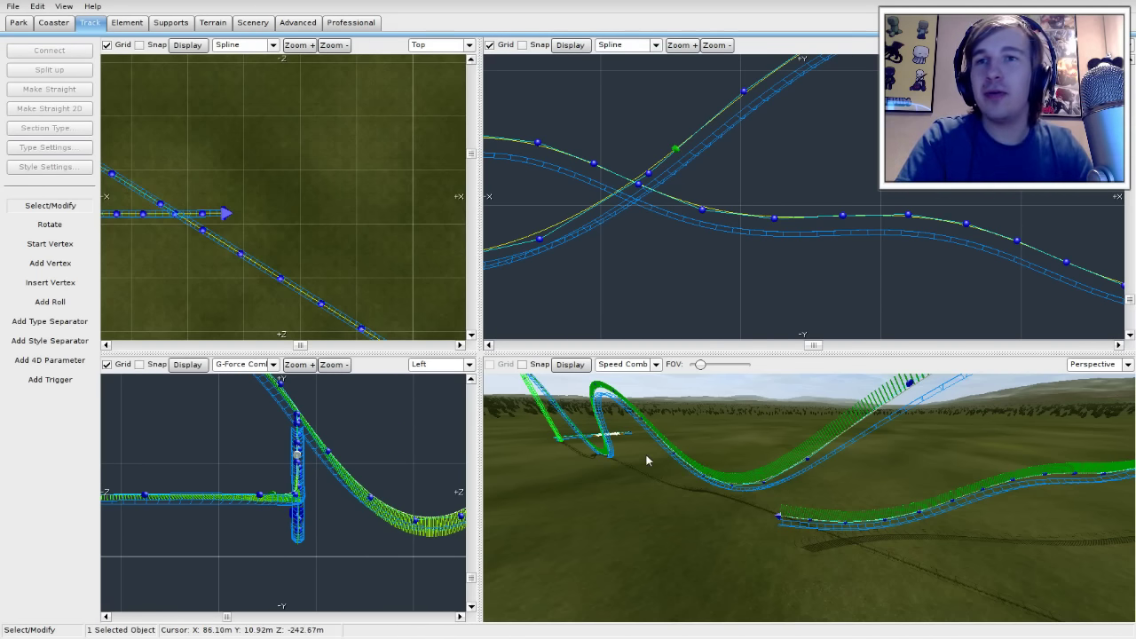
{"action": "right_click_drag", "start_coordinate": [279, 210], "coordinate": [408, 208]}
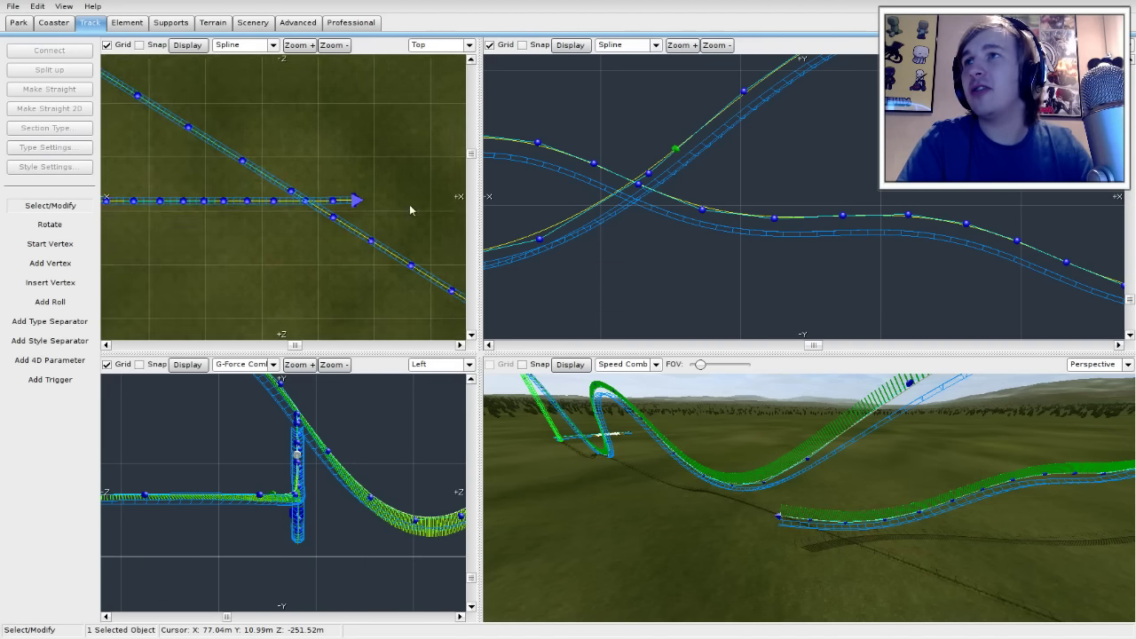
{"action": "left_click_drag", "start_coordinate": [480, 270], "coordinate": [717, 268]}
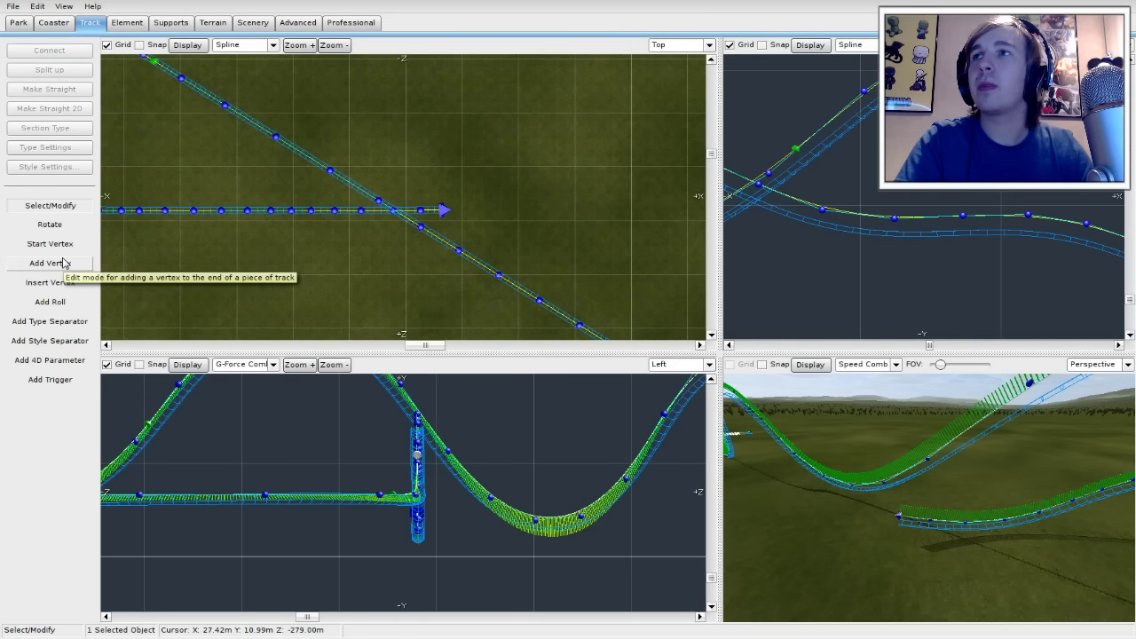
Step: Add six vertices that curve the open track end through about a quarter turn and under the existing track, and leave vertex placement
{"action": "left_click", "coordinate": [62, 263]}
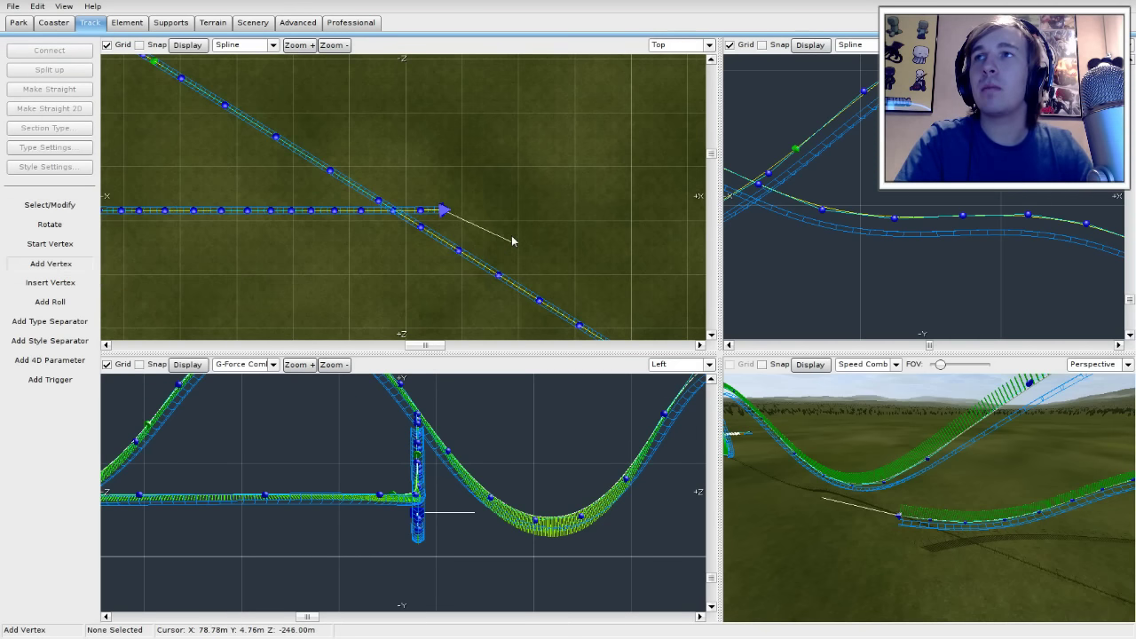
{"action": "right_click_drag", "start_coordinate": [543, 244], "coordinate": [470, 210]}
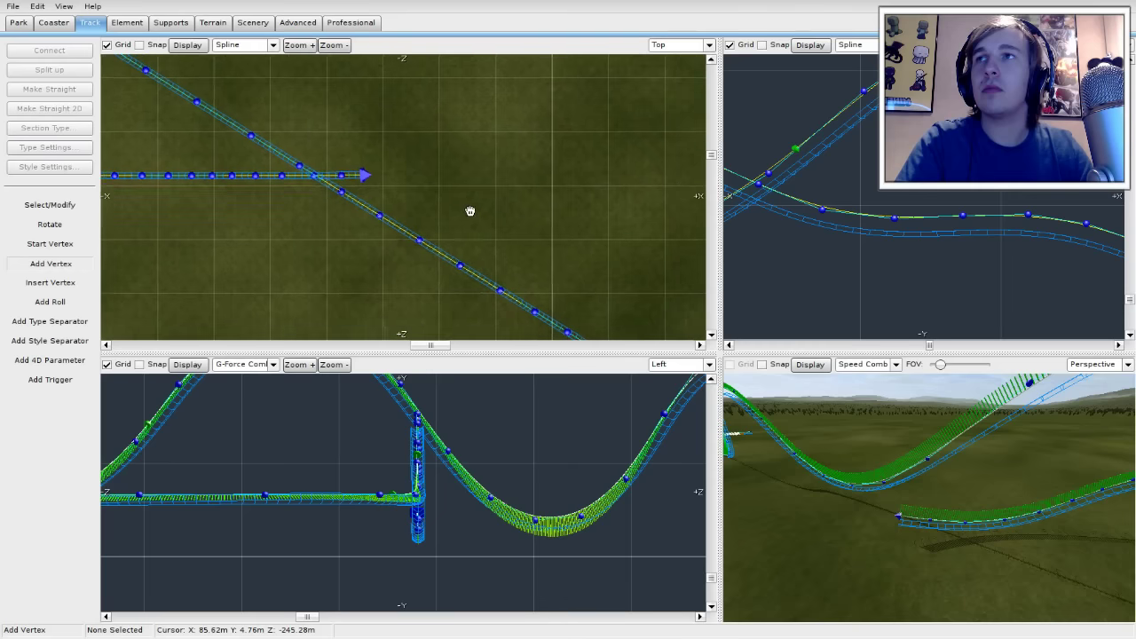
{"action": "left_click", "coordinate": [397, 174]}
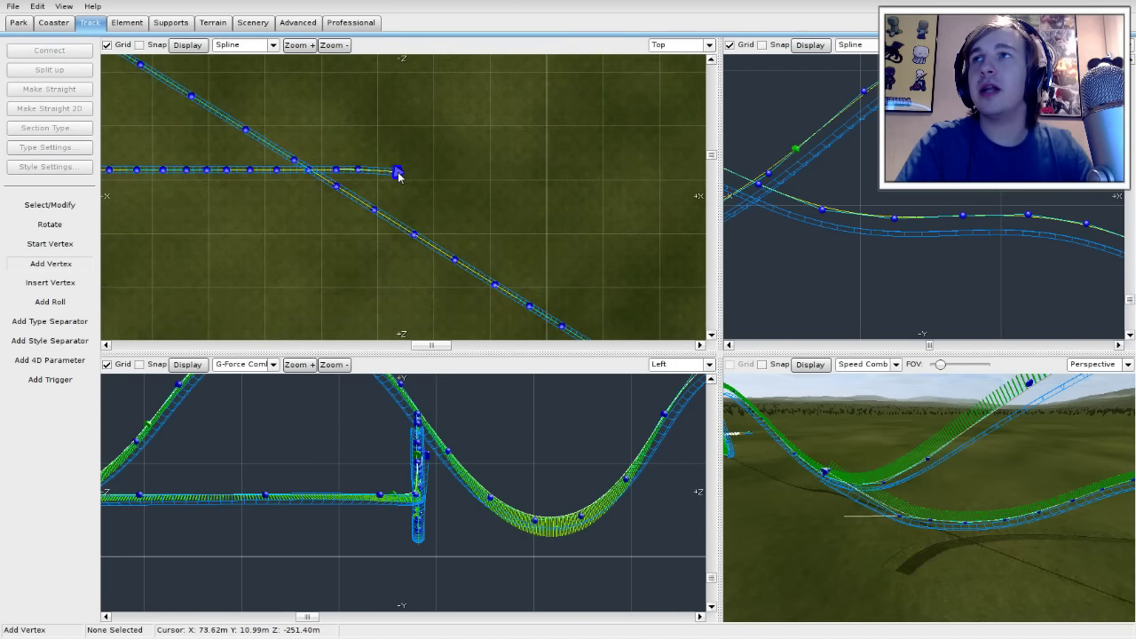
{"action": "left_click", "coordinate": [447, 192]}
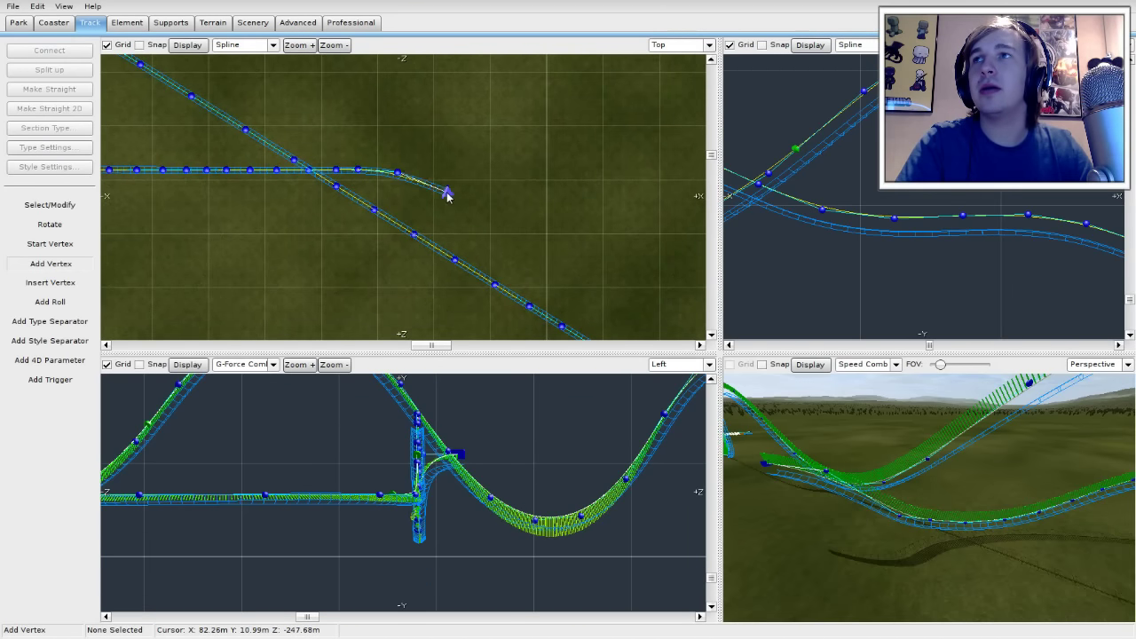
{"action": "left_click", "coordinate": [483, 228]}
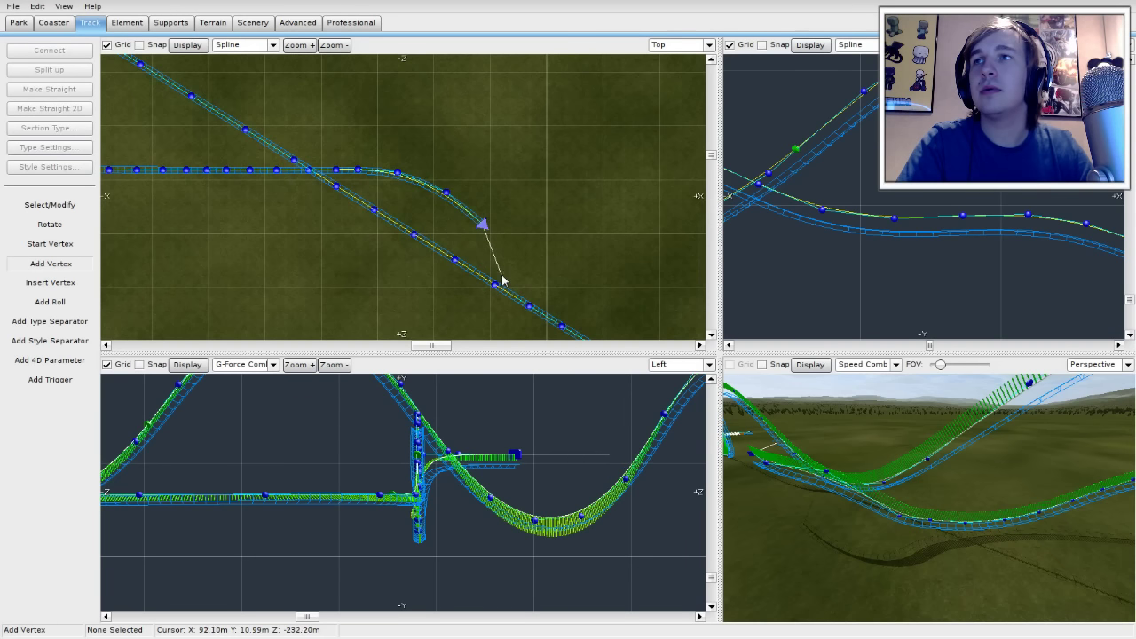
{"action": "left_click", "coordinate": [500, 269]}
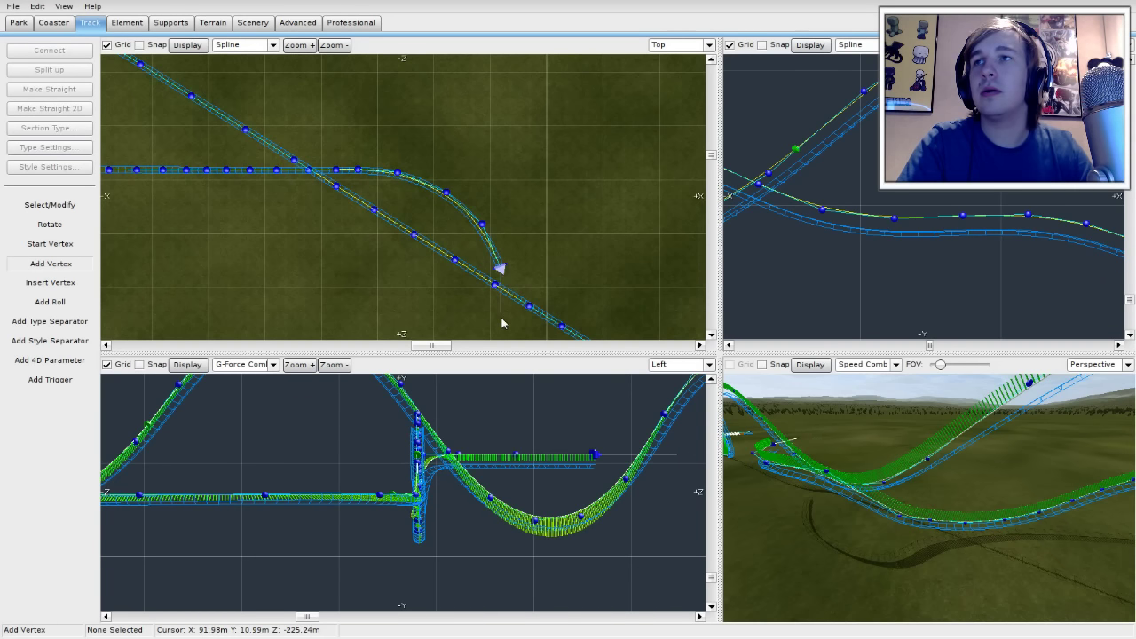
{"action": "left_click", "coordinate": [498, 313]}
{"action": "right_click_drag", "start_coordinate": [544, 266], "coordinate": [542, 126]}
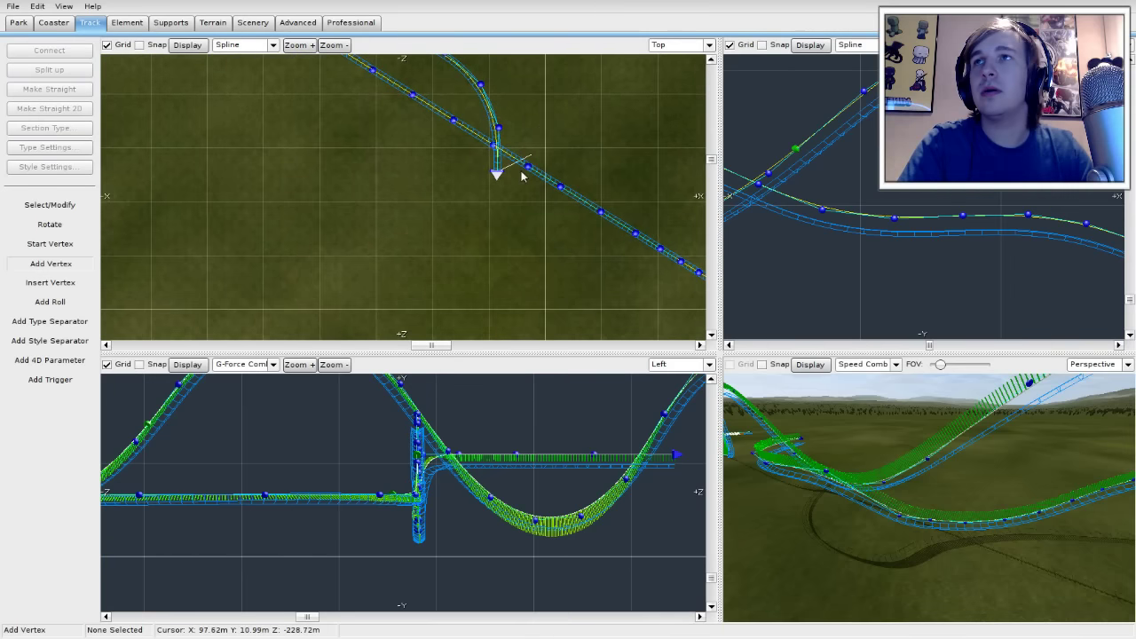
{"action": "left_click", "coordinate": [495, 220]}
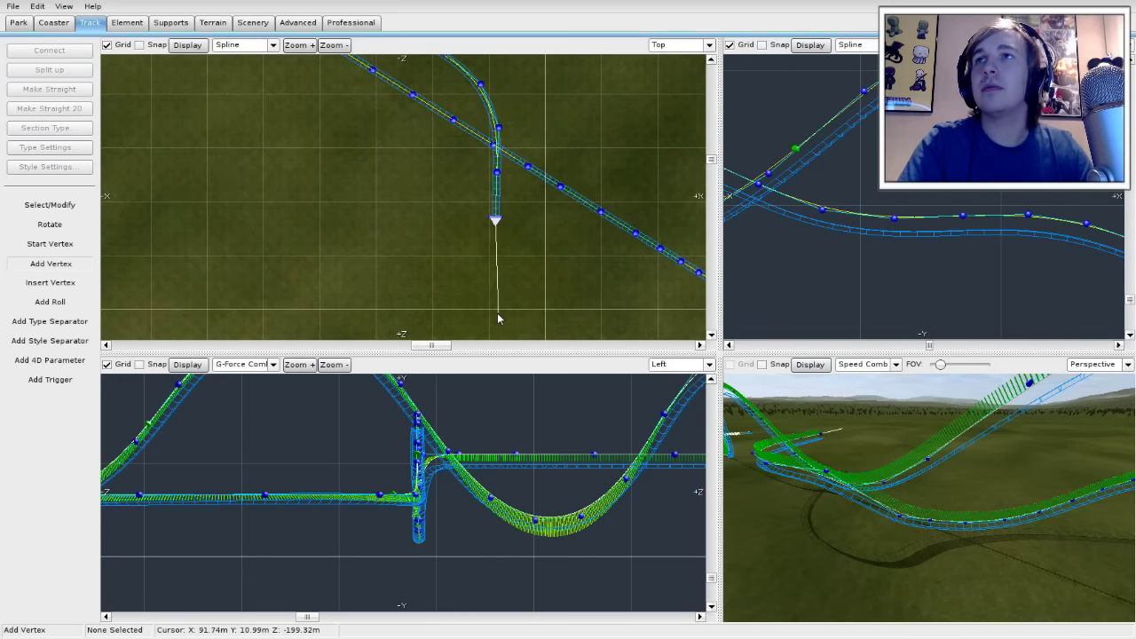
{"action": "left_click", "coordinate": [53, 205]}
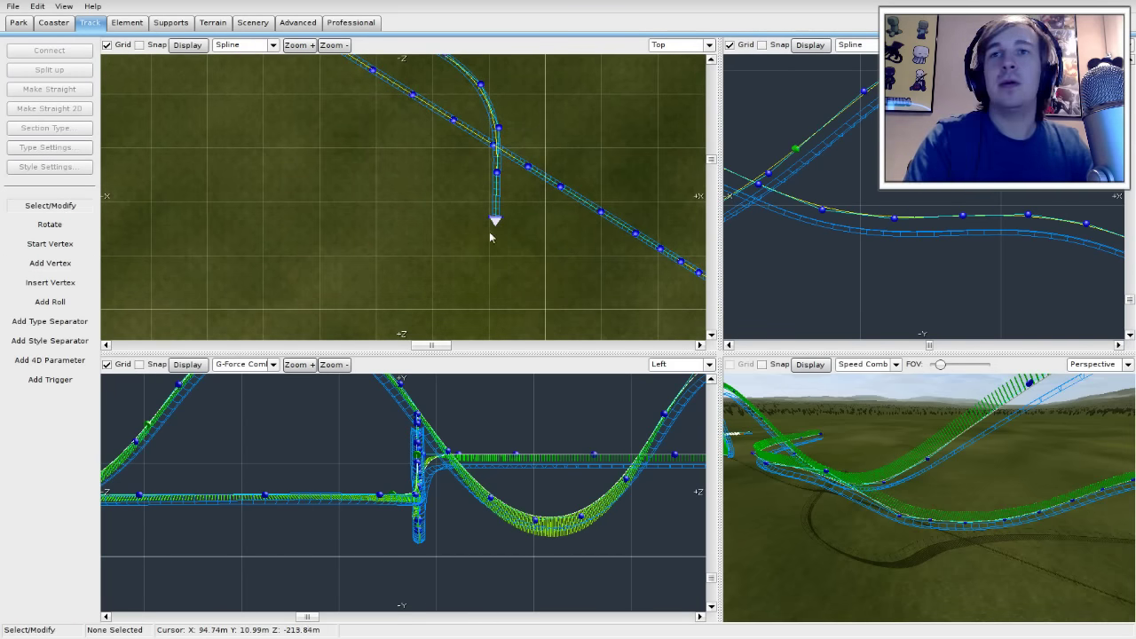
Step: Enlarge the perspective view in the layout and frame the new turn where it passes the existing track
{"action": "right_click_drag", "start_coordinate": [763, 426], "coordinate": [771, 504]}
{"action": "left_click_drag", "start_coordinate": [724, 463], "coordinate": [480, 455]}
{"action": "left_click_drag", "start_coordinate": [727, 353], "coordinate": [731, 249]}
{"action": "right_click_drag", "start_coordinate": [799, 379], "coordinate": [856, 395]}
{"action": "right_click_drag", "start_coordinate": [709, 385], "coordinate": [706, 389]}
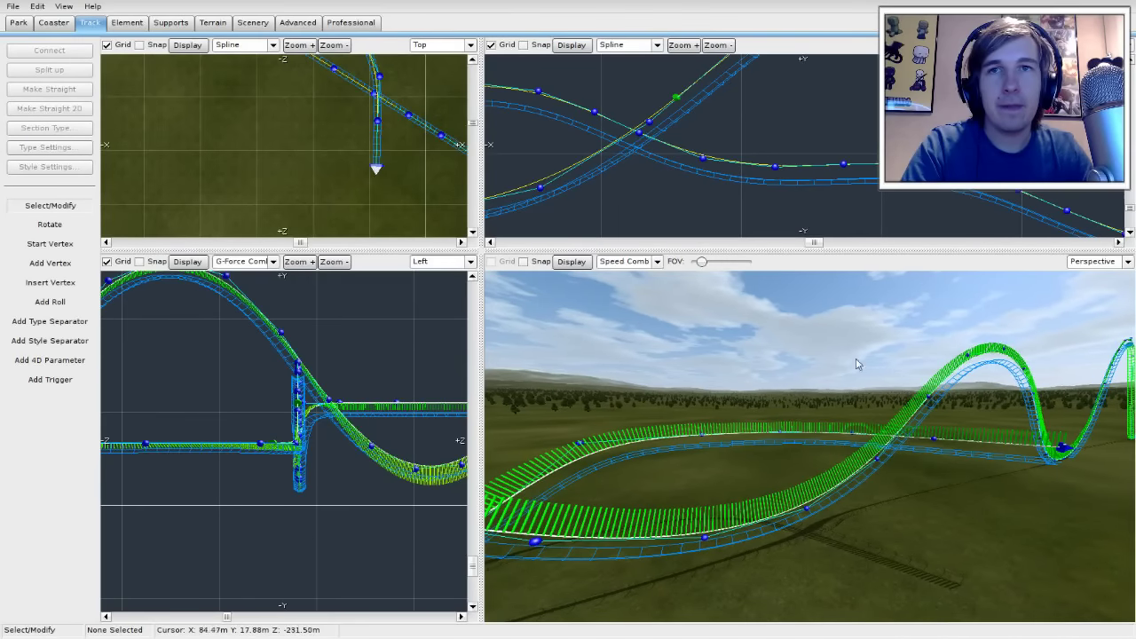
Step: Lower the turn's last vertices, including the open end, so the track dips beneath the existing crossing track
{"action": "left_click_drag", "start_coordinate": [934, 438], "coordinate": [920, 479]}
{"action": "right_click_drag", "start_coordinate": [935, 445], "coordinate": [935, 442]}
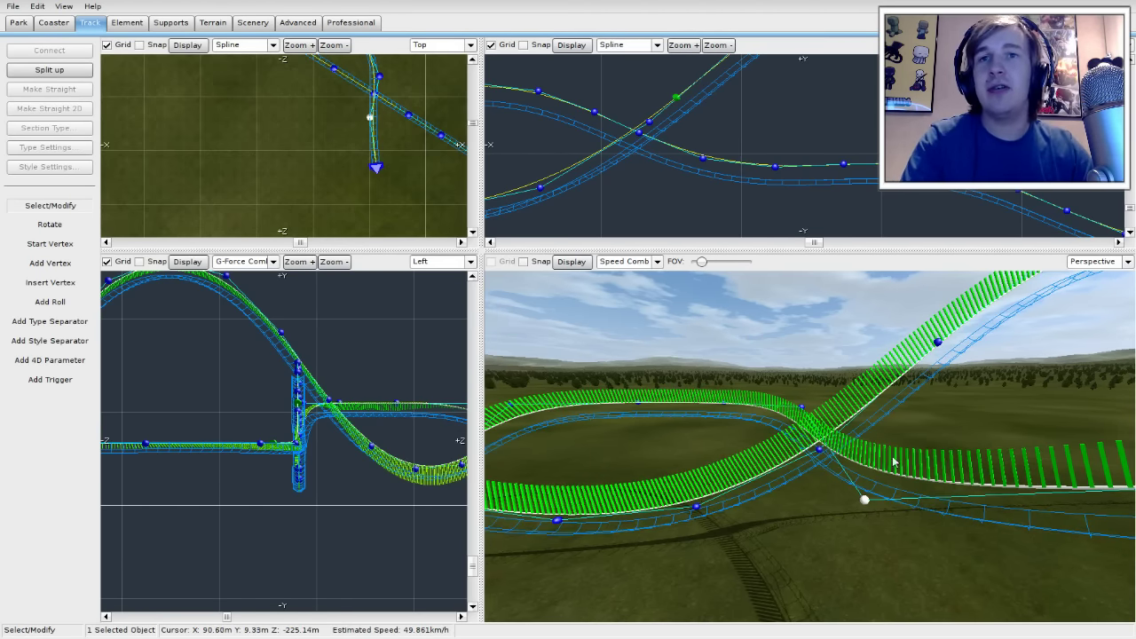
{"action": "right_click_drag", "start_coordinate": [944, 446], "coordinate": [570, 326]}
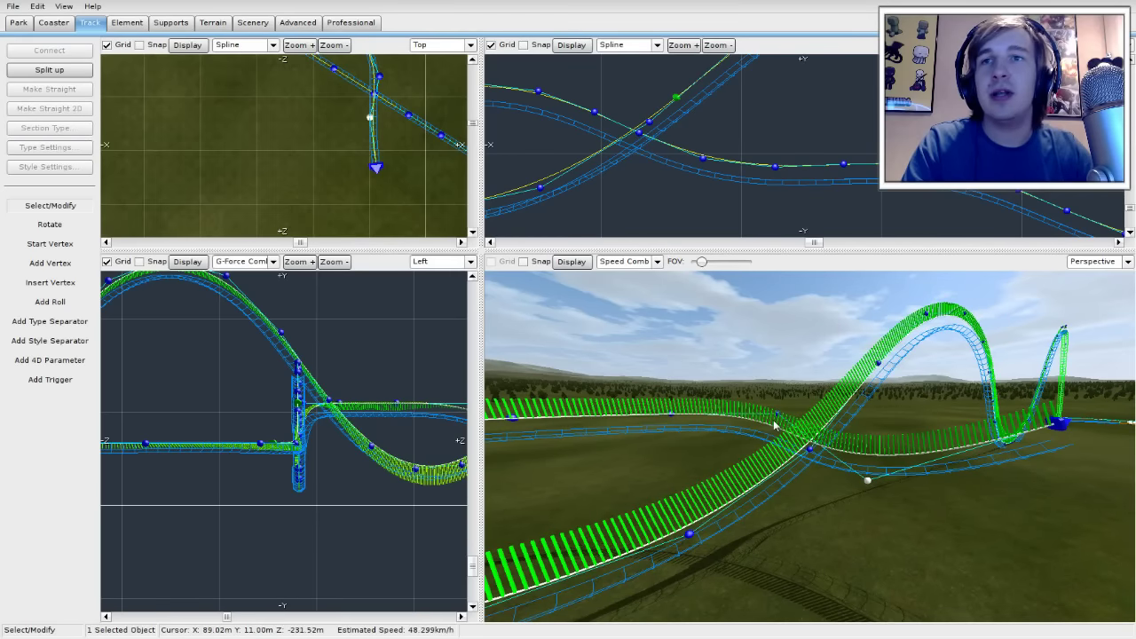
{"action": "left_click_drag", "start_coordinate": [776, 415], "coordinate": [762, 493]}
{"action": "right_click_drag", "start_coordinate": [763, 492], "coordinate": [710, 488]}
{"action": "right_click_drag", "start_coordinate": [741, 453], "coordinate": [837, 472]}
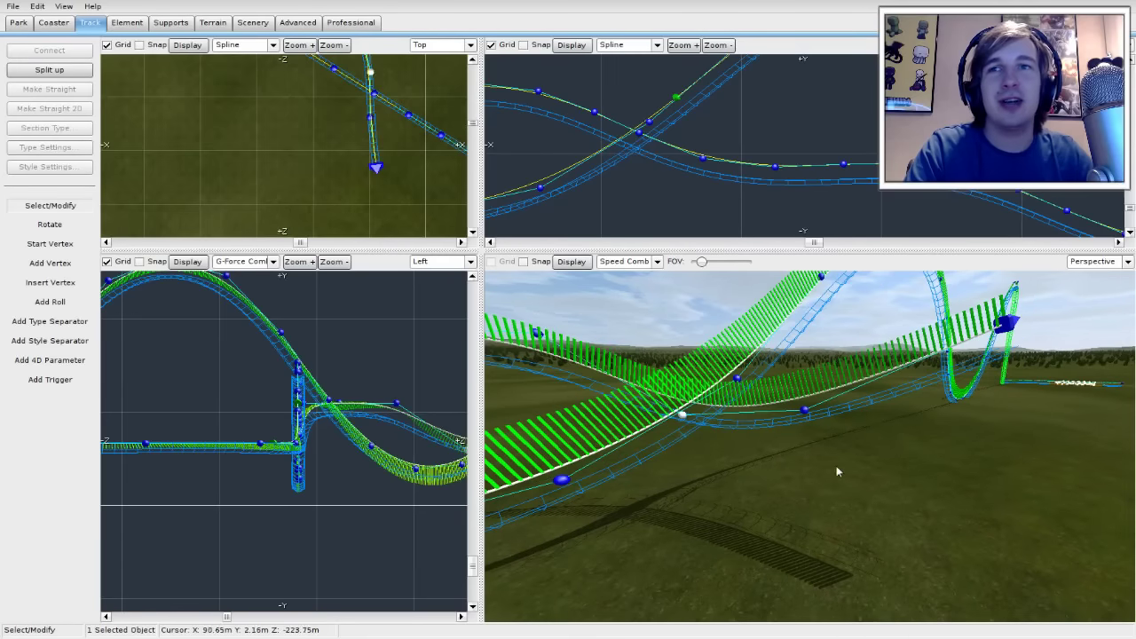
{"action": "left_click_drag", "start_coordinate": [804, 413], "coordinate": [799, 454]}
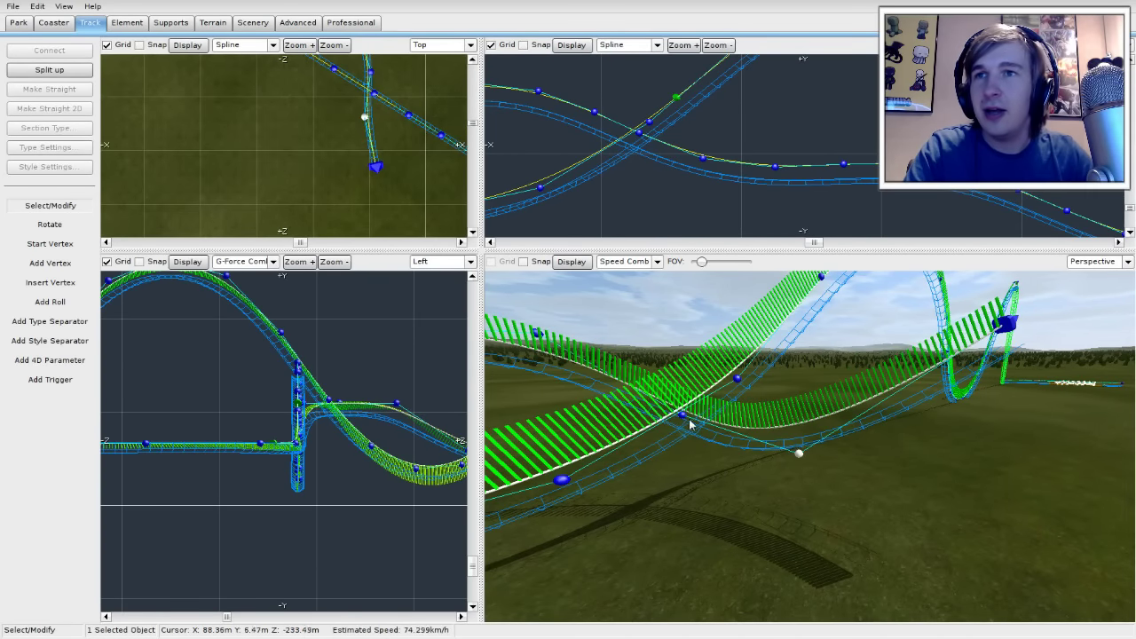
{"action": "left_click_drag", "start_coordinate": [683, 419], "coordinate": [664, 463]}
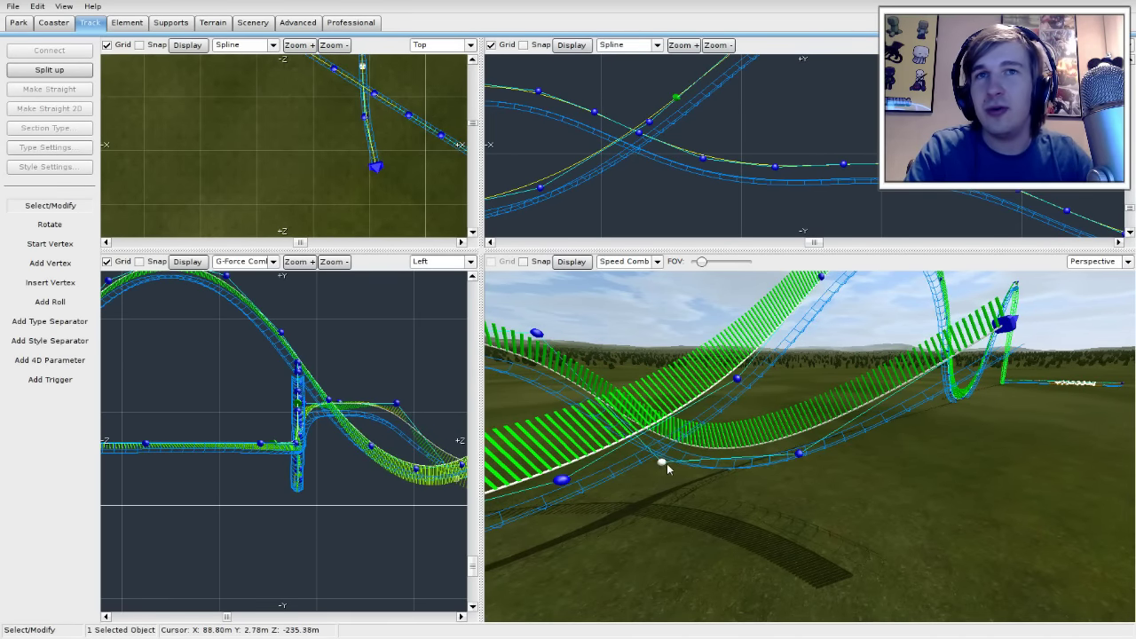
{"action": "left_click_drag", "start_coordinate": [1010, 330], "coordinate": [1025, 402]}
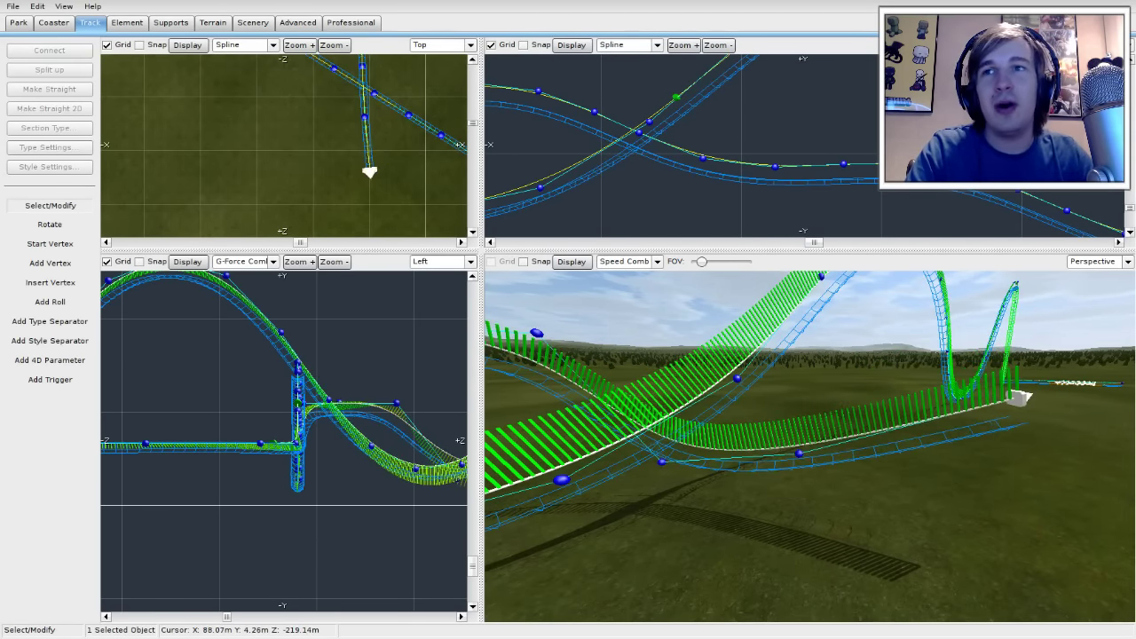
Step: Lower and adjust the vertices around the turn's crest so the track rises into and drops out of it gradually
{"action": "right_click_drag", "start_coordinate": [1024, 402], "coordinate": [1079, 404]}
{"action": "right_click_drag", "start_coordinate": [874, 337], "coordinate": [933, 478]}
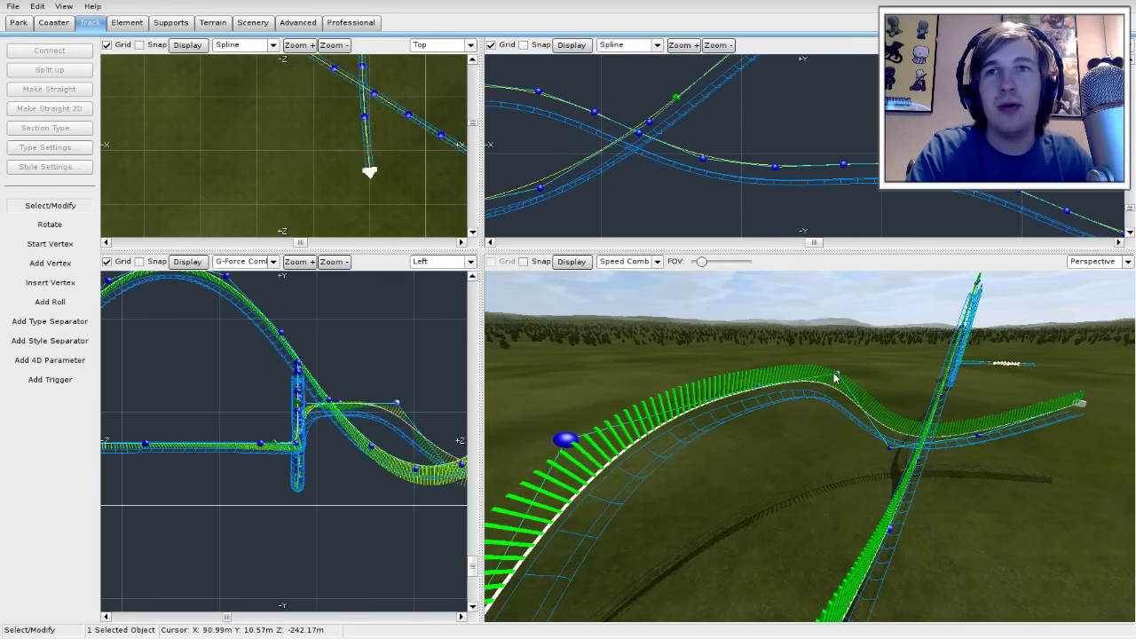
{"action": "left_click_drag", "start_coordinate": [835, 375], "coordinate": [815, 403]}
{"action": "right_click_drag", "start_coordinate": [825, 410], "coordinate": [958, 462]}
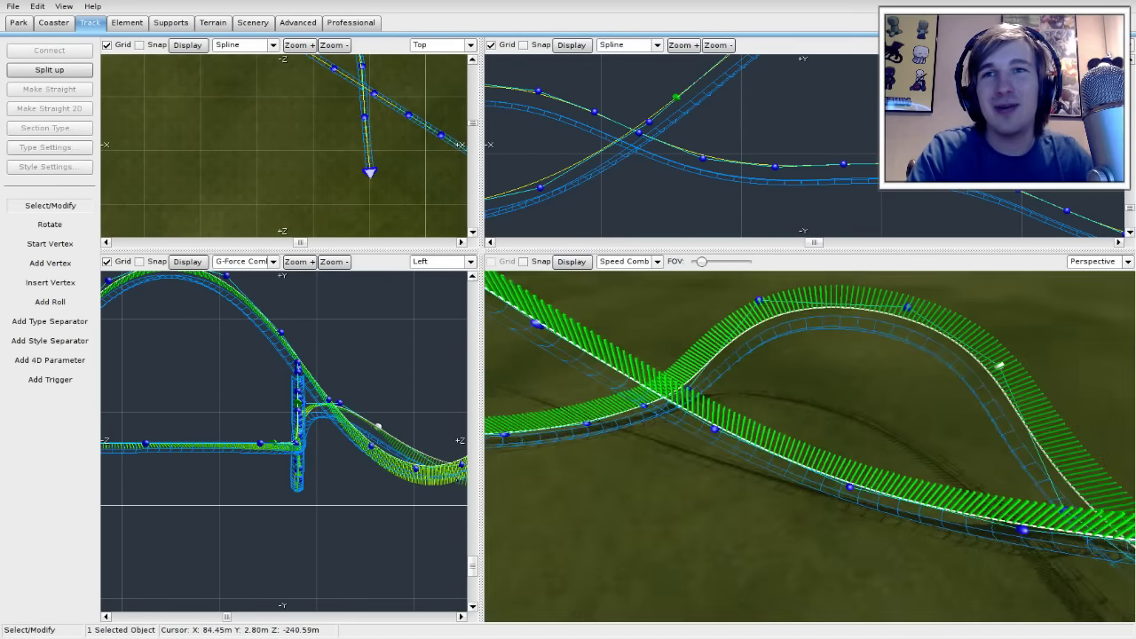
{"action": "right_click_drag", "start_coordinate": [839, 479], "coordinate": [859, 386]}
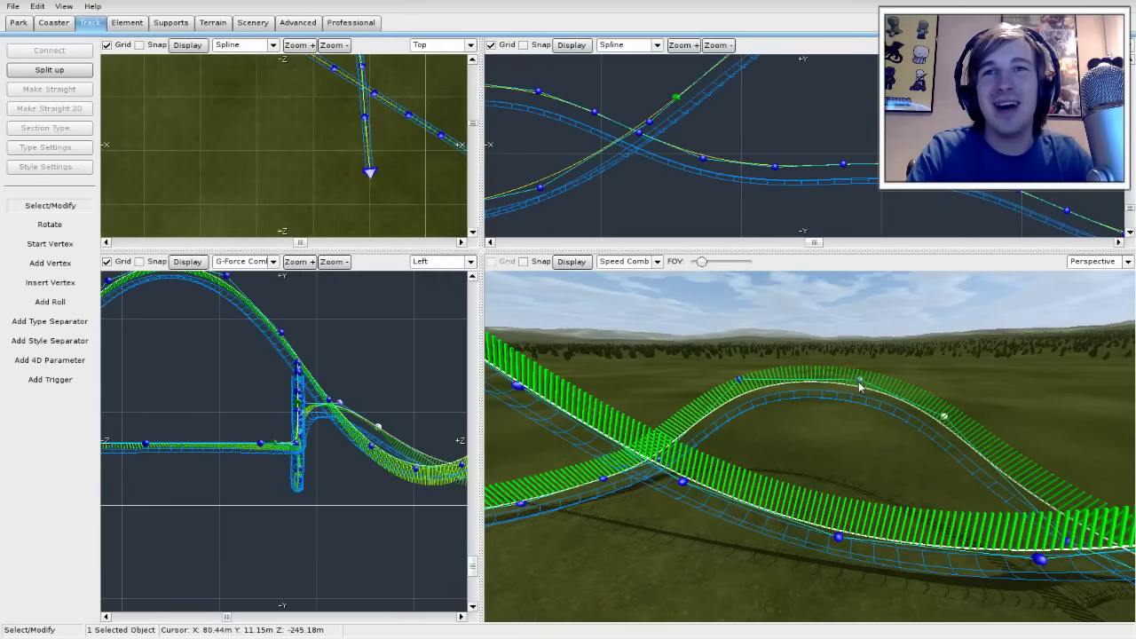
{"action": "left_click_drag", "start_coordinate": [858, 380], "coordinate": [857, 401]}
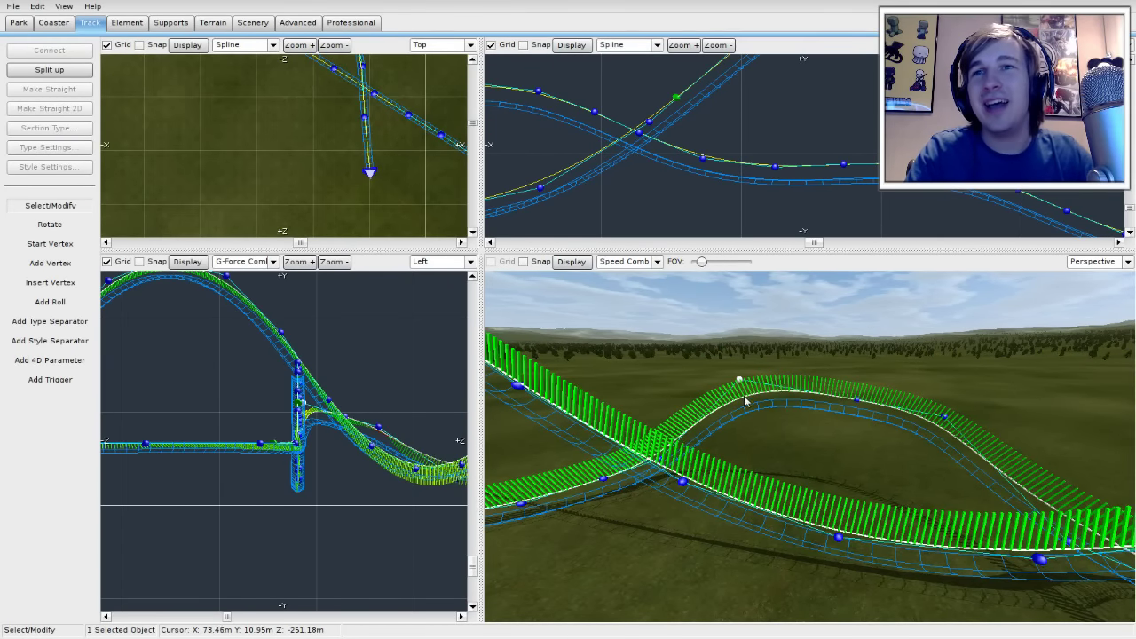
{"action": "left_click_drag", "start_coordinate": [745, 402], "coordinate": [750, 423]}
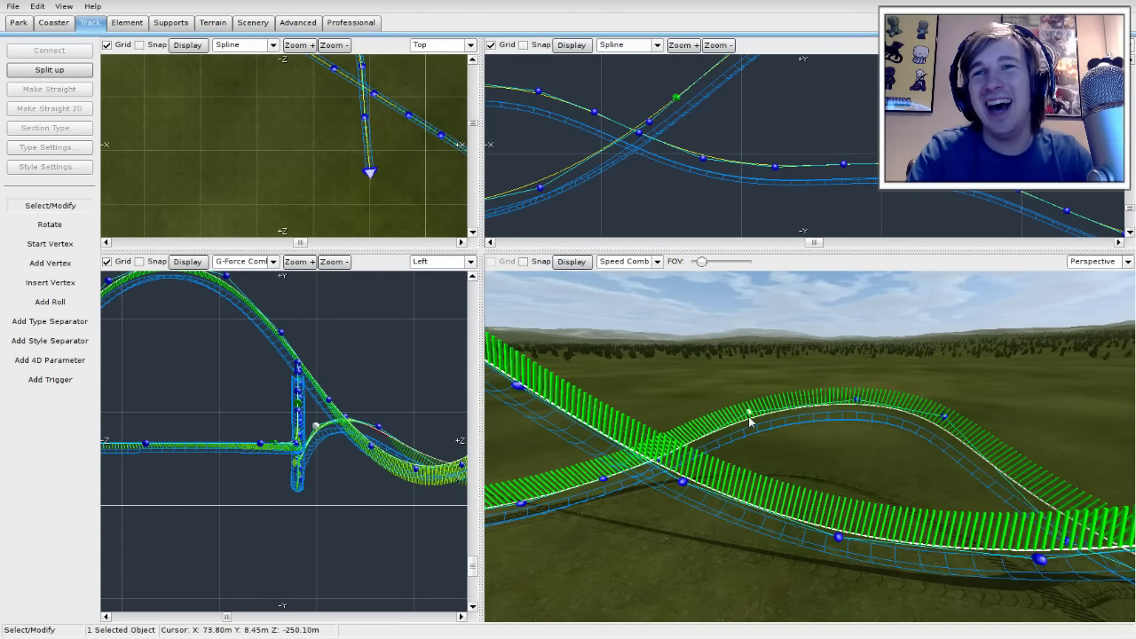
{"action": "left_click", "coordinate": [858, 402]}
{"action": "left_click_drag", "start_coordinate": [856, 404], "coordinate": [857, 401]}
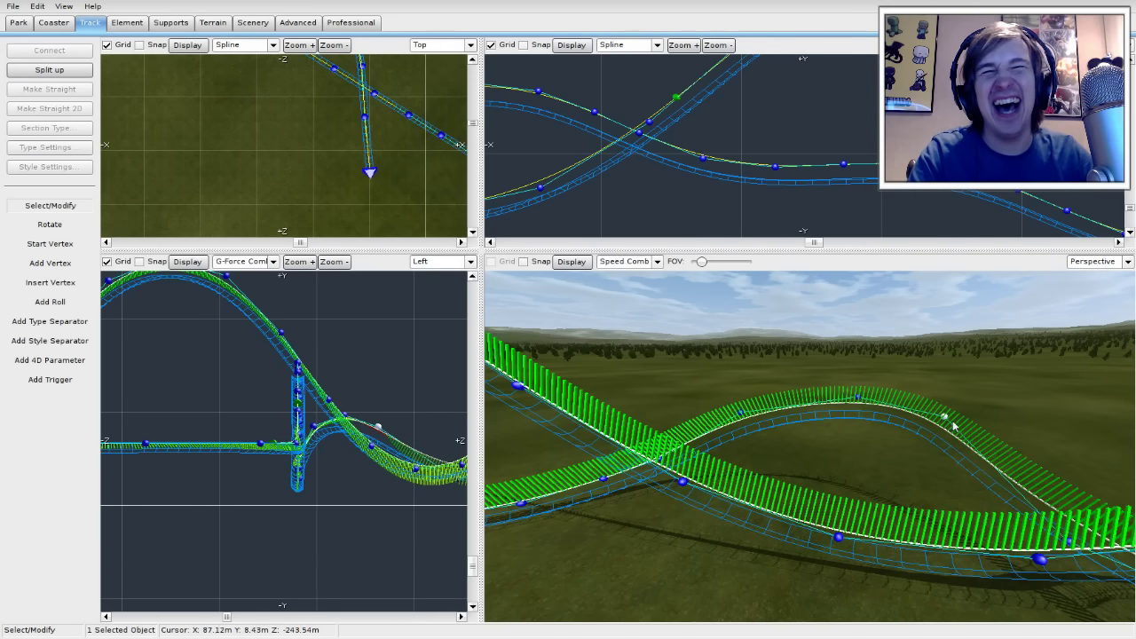
{"action": "left_click_drag", "start_coordinate": [954, 428], "coordinate": [968, 433]}
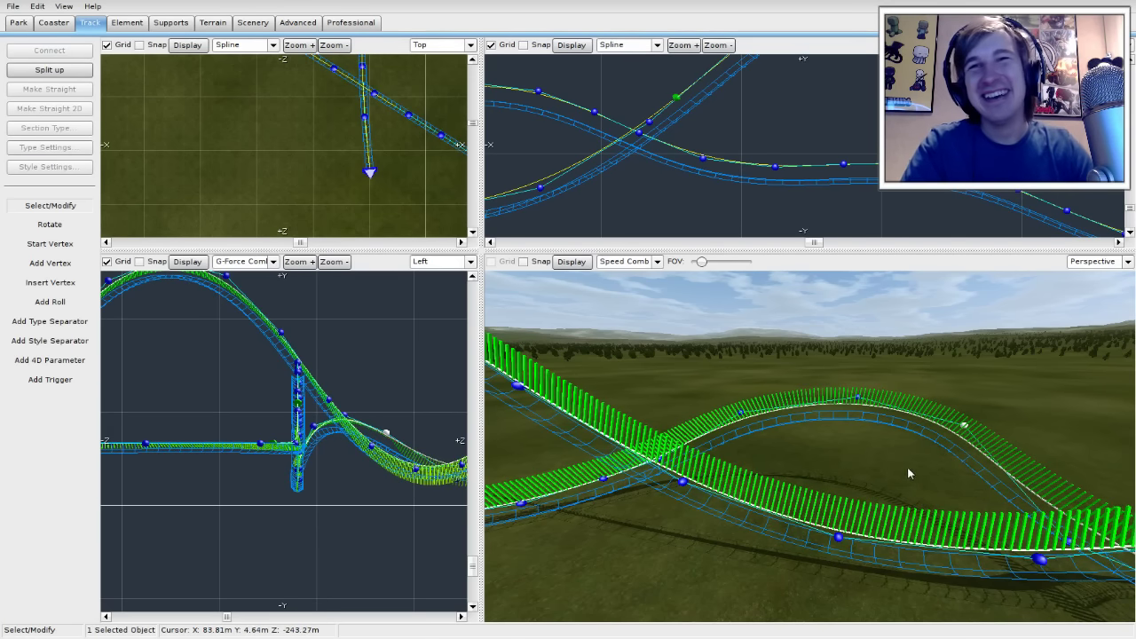
Step: Fine-tune the heights of the open end and the vertex before it, leaving the second-to-last vertex selected
{"action": "mouse_move", "coordinate": [882, 475]}
{"action": "right_mouse_down"}
{"action": "mouse_move", "coordinate": [834, 476]}
{"action": "mouse_move", "coordinate": [879, 473]}
{"action": "mouse_move", "coordinate": [905, 449]}
{"action": "mouse_move", "coordinate": [905, 458]}
{"action": "mouse_move", "coordinate": [947, 458]}
{"action": "mouse_move", "coordinate": [847, 466]}
{"action": "mouse_move", "coordinate": [883, 473]}
{"action": "mouse_move", "coordinate": [860, 457]}
{"action": "mouse_move", "coordinate": [877, 466]}
{"action": "right_mouse_up"}
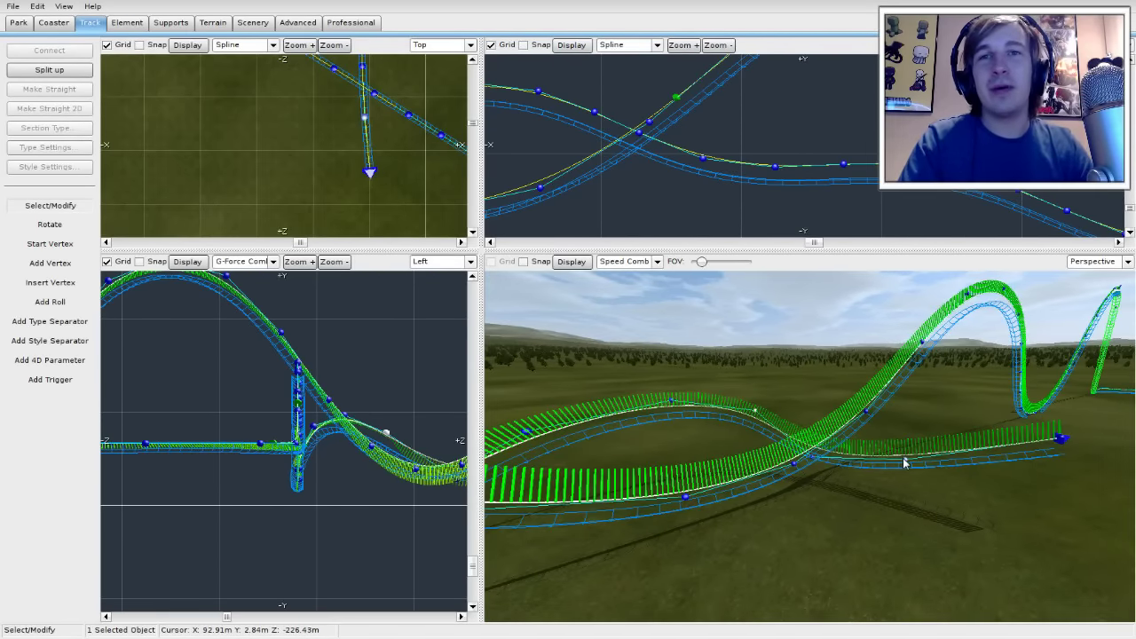
{"action": "left_click", "coordinate": [1064, 444]}
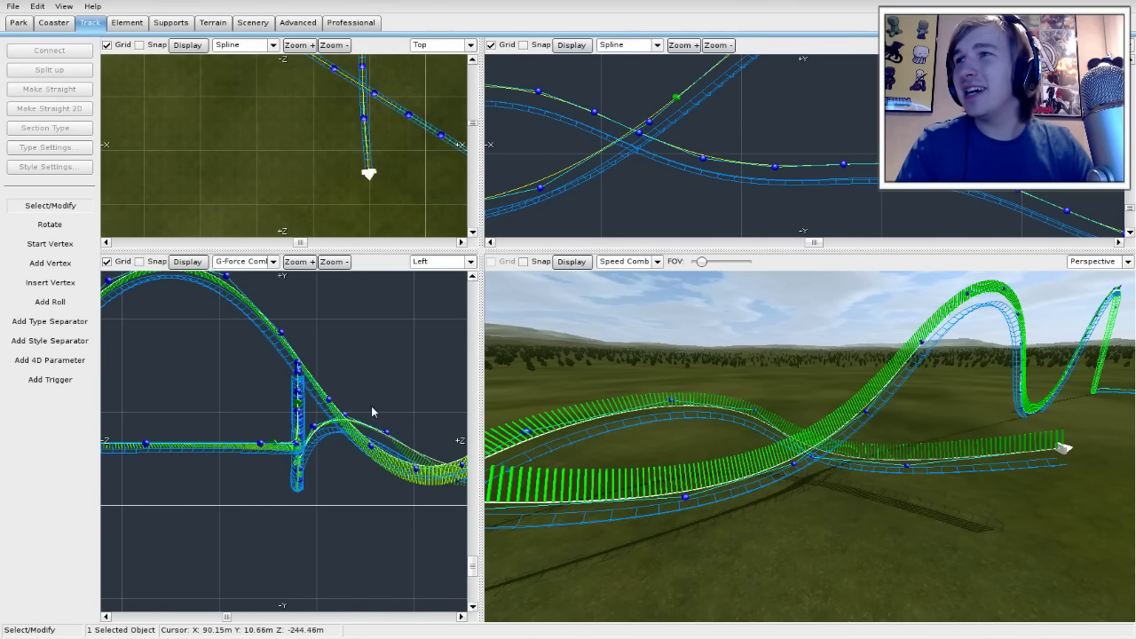
{"action": "left_click", "coordinate": [906, 466]}
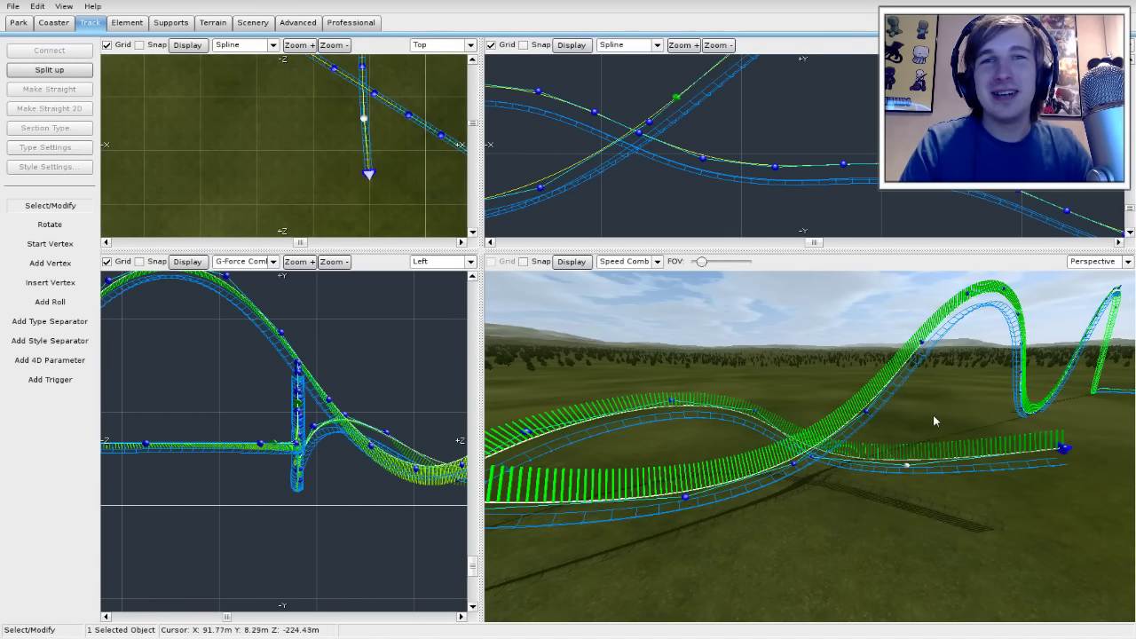
Step: Select nine vertices from the approach dip through the new turn, excluding the open end, and depump them
{"action": "right_click_drag", "start_coordinate": [935, 421], "coordinate": [887, 400]}
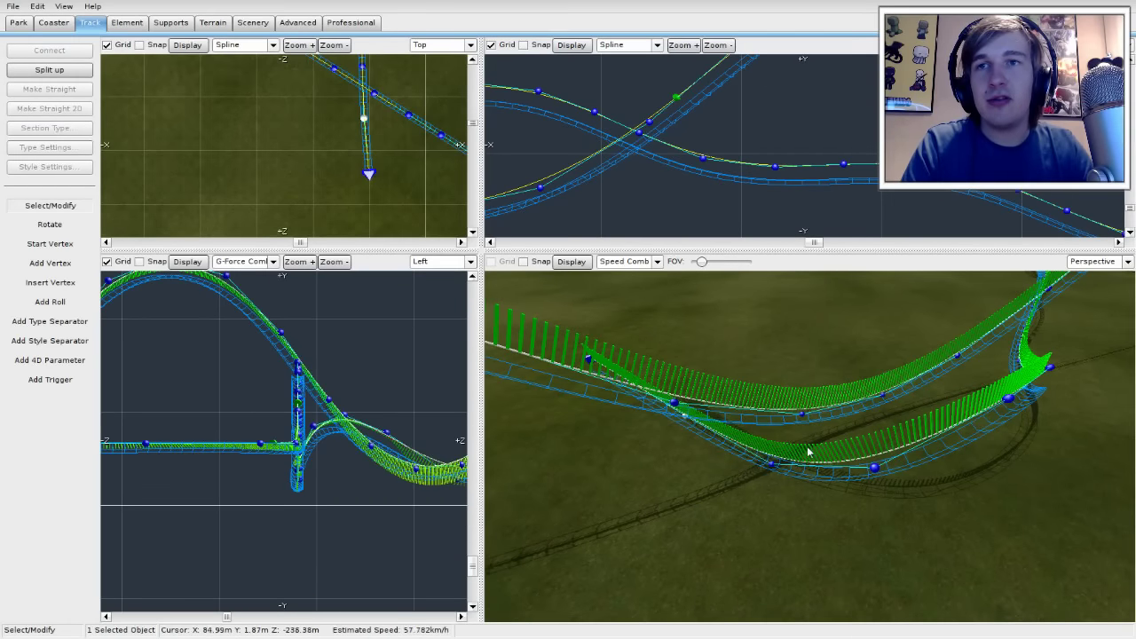
{"action": "left_click", "coordinate": [772, 463], "text": "ctrl"}
{"action": "left_click", "coordinate": [874, 468], "text": "ctrl"}
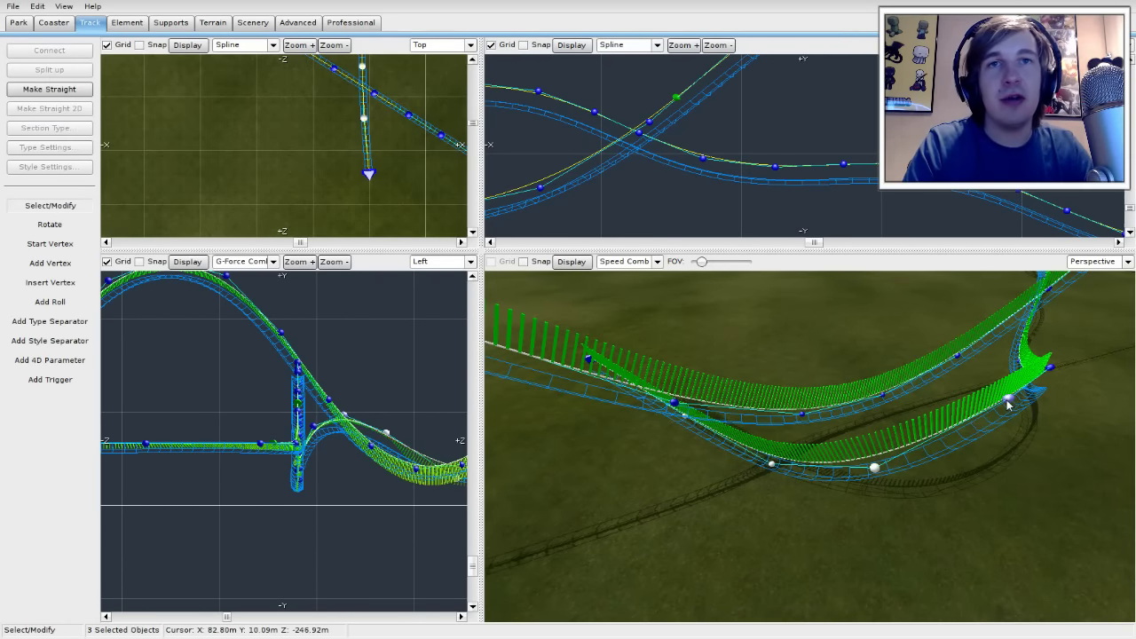
{"action": "left_click", "coordinate": [1007, 402], "text": "ctrl"}
{"action": "right_click_drag", "start_coordinate": [1007, 403], "coordinate": [852, 363]}
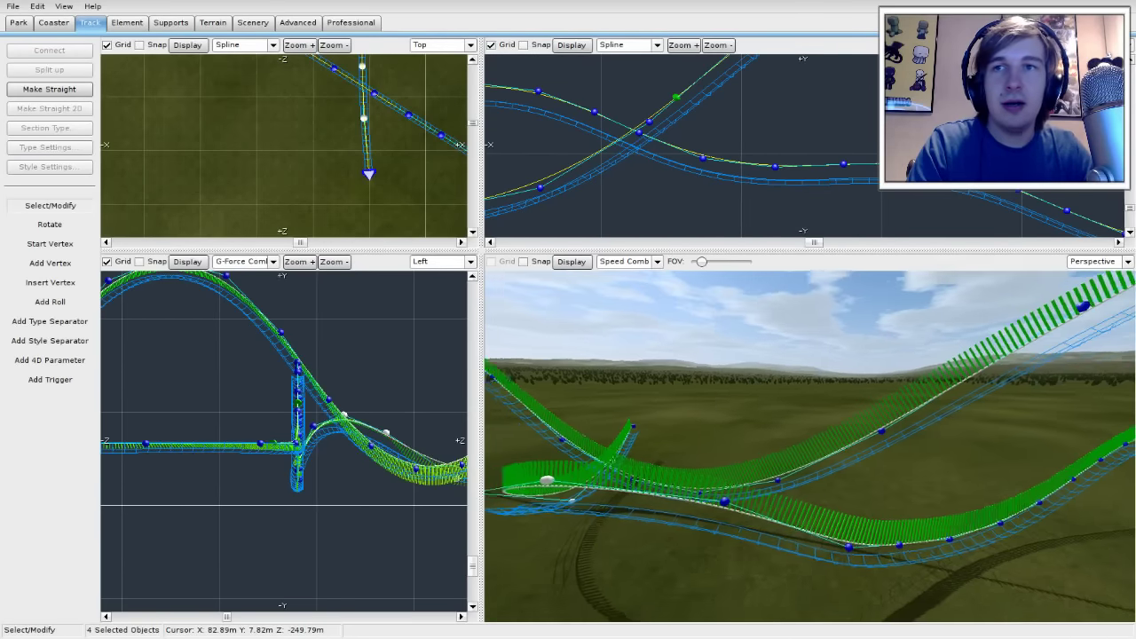
{"action": "right_click_drag", "start_coordinate": [1001, 364], "coordinate": [1015, 455]}
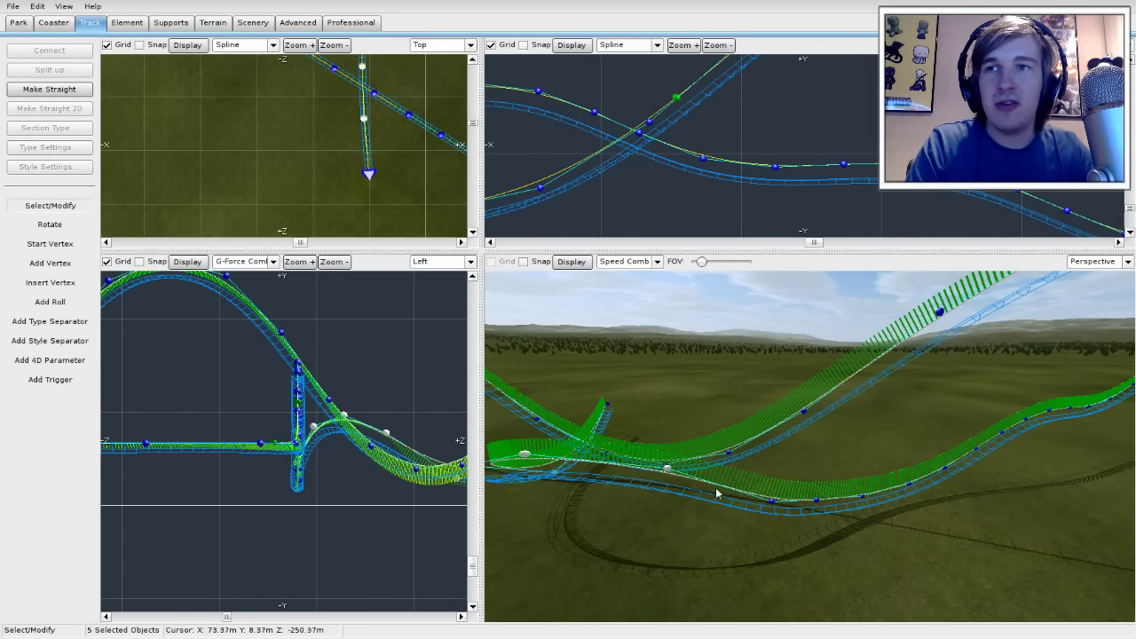
{"action": "left_click", "coordinate": [814, 501], "text": "ctrl"}
{"action": "left_click", "coordinate": [862, 499], "text": "ctrl"}
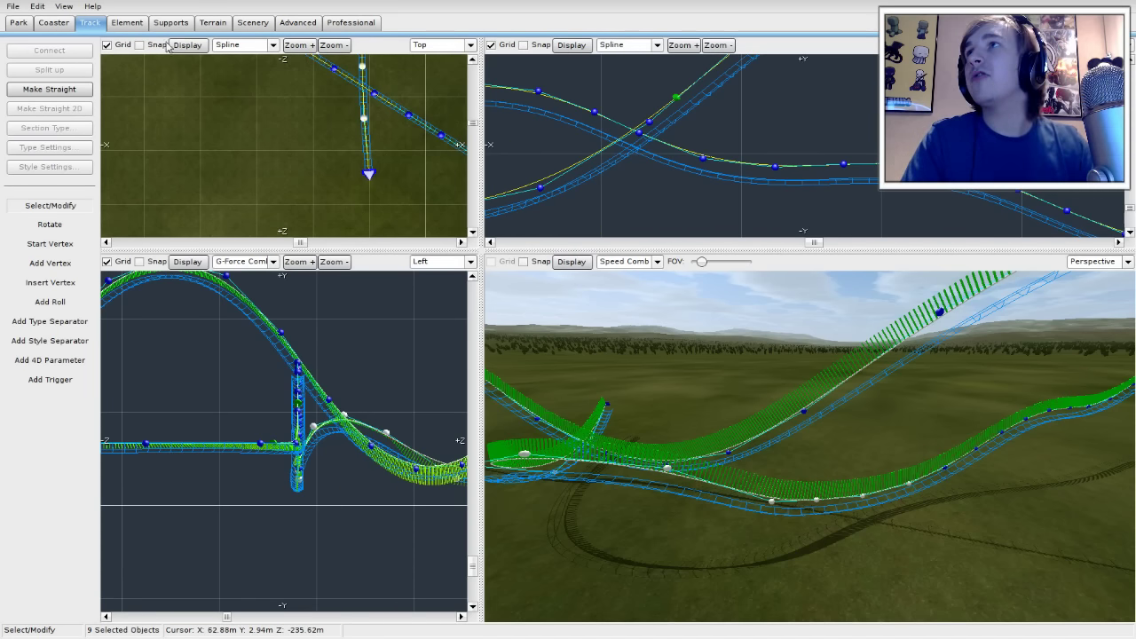
{"action": "left_click", "coordinate": [127, 22]}
{"action": "left_click", "coordinate": [64, 168]}
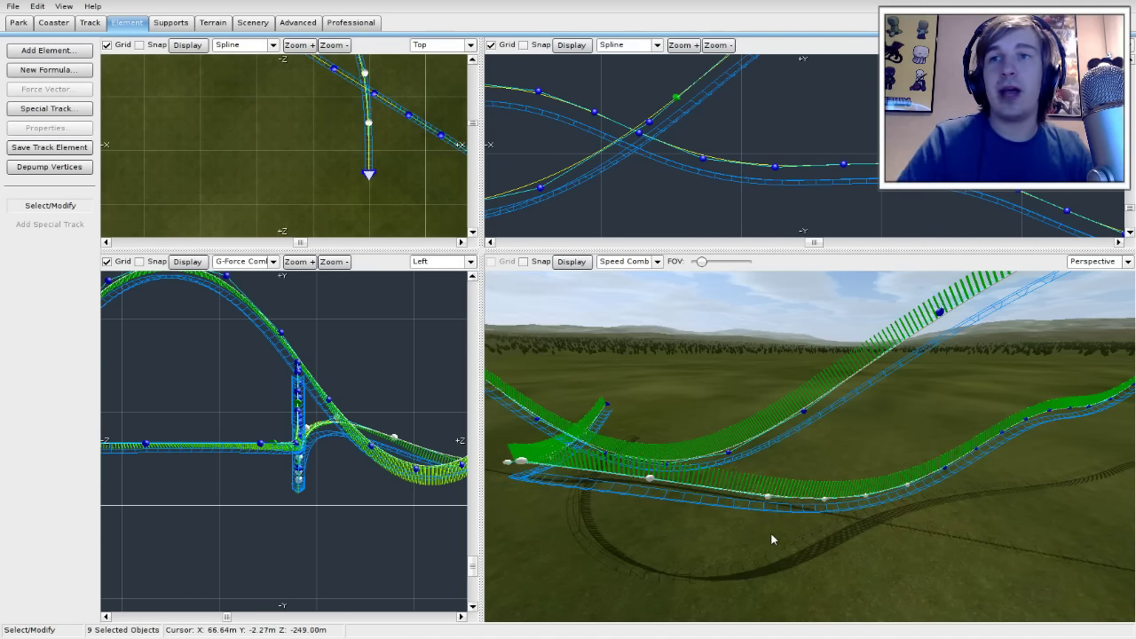
Step: Nudge the selected turn vertices slightly and check the turn in the perspective and top views
{"action": "right_click_drag", "start_coordinate": [770, 532], "coordinate": [267, 535]}
{"action": "mouse_move", "coordinate": [784, 541]}
{"action": "middle_mouse_down"}
{"action": "mouse_move", "coordinate": [770, 552]}
{"action": "mouse_move", "coordinate": [865, 557]}
{"action": "mouse_move", "coordinate": [784, 542]}
{"action": "middle_mouse_up"}
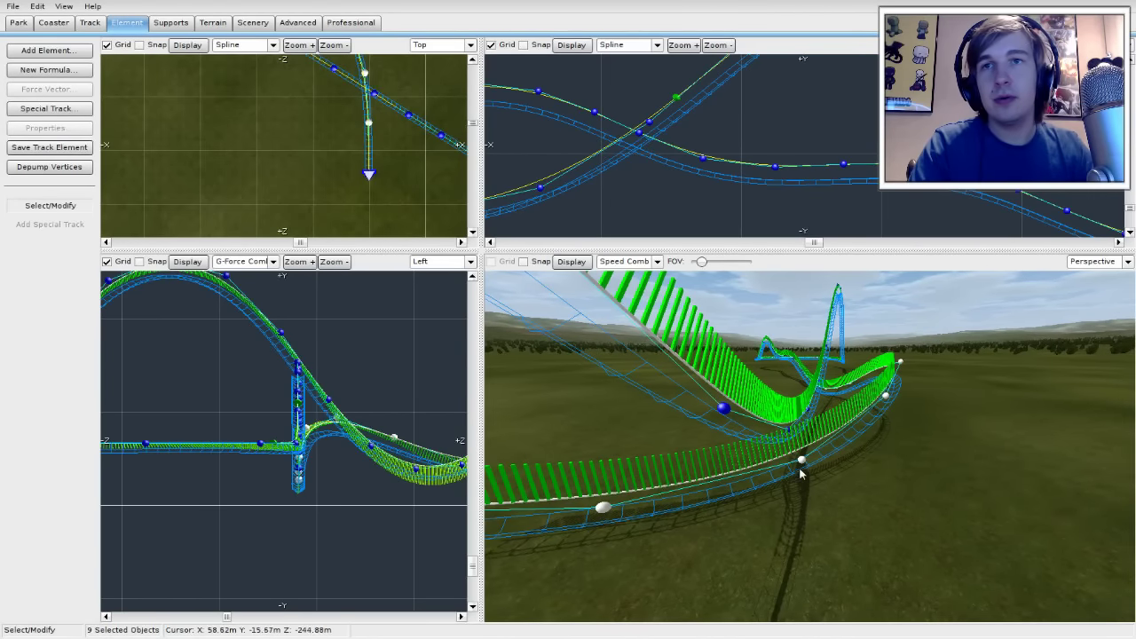
{"action": "left_click_drag", "start_coordinate": [802, 460], "coordinate": [804, 461]}
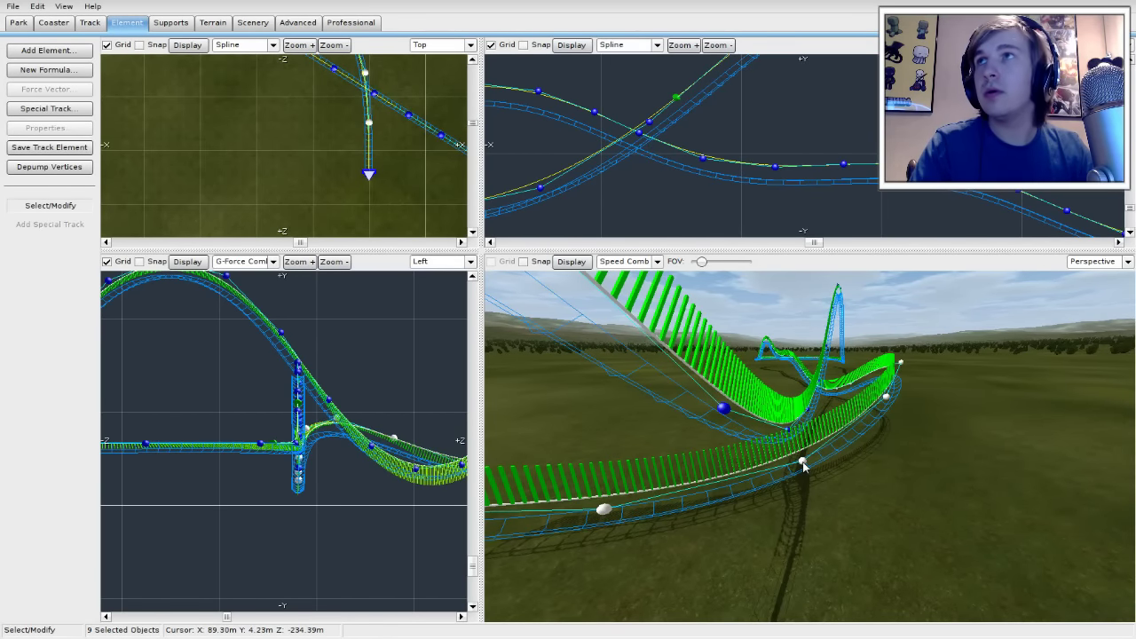
{"action": "middle_click_drag", "start_coordinate": [402, 139], "coordinate": [418, 175]}
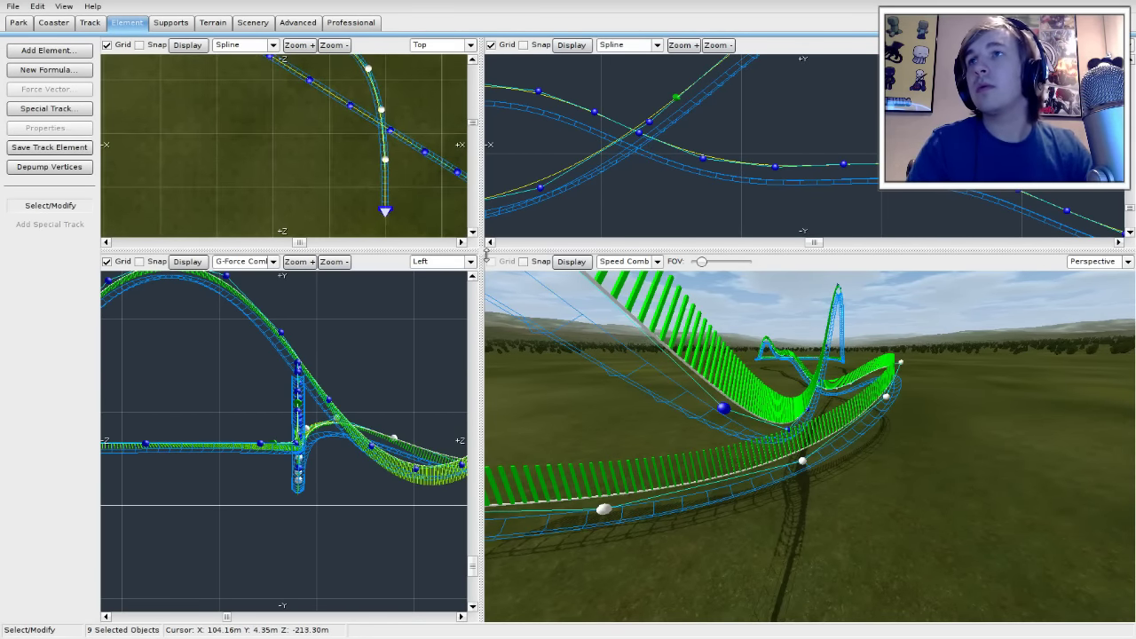
Step: Move the three vertices before the open end outward in the top view so the turn widens and curves back round
{"action": "left_click_drag", "start_coordinate": [486, 254], "coordinate": [486, 347]}
{"action": "left_click_drag", "start_coordinate": [483, 394], "coordinate": [678, 393]}
{"action": "right_click_drag", "start_coordinate": [387, 192], "coordinate": [461, 222]}
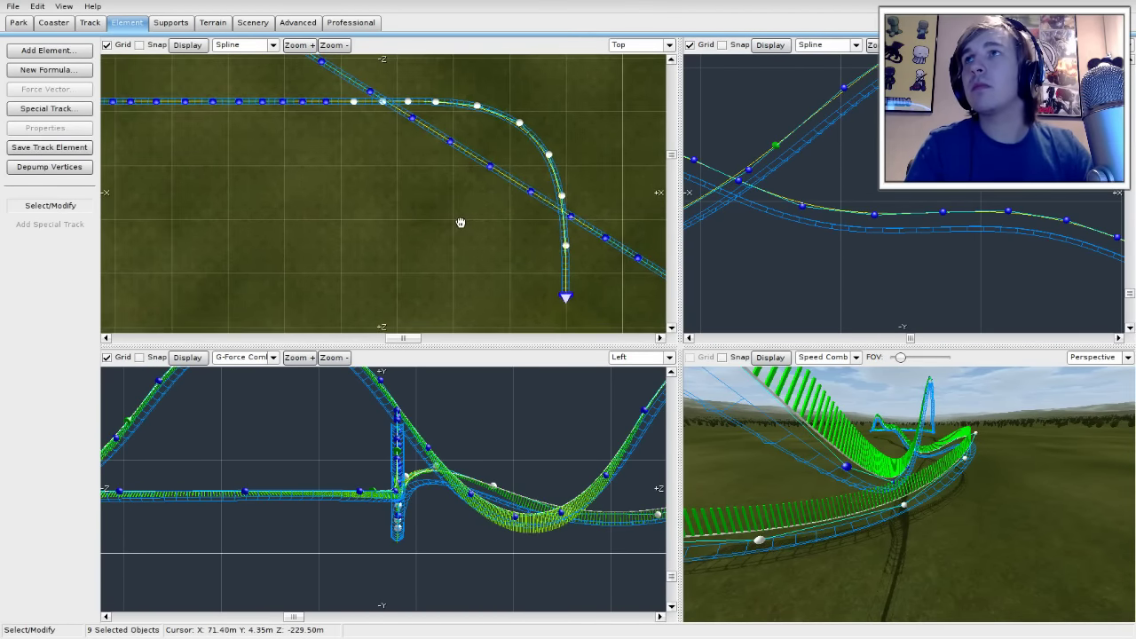
{"action": "left_click", "coordinate": [414, 218]}
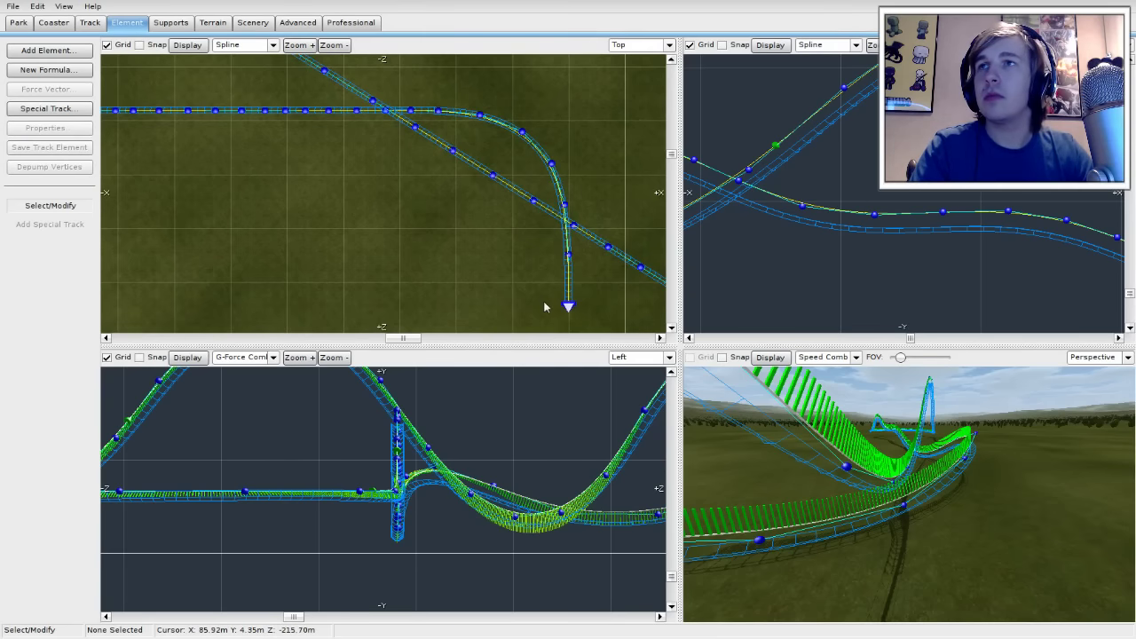
{"action": "right_click_drag", "start_coordinate": [510, 275], "coordinate": [444, 254]}
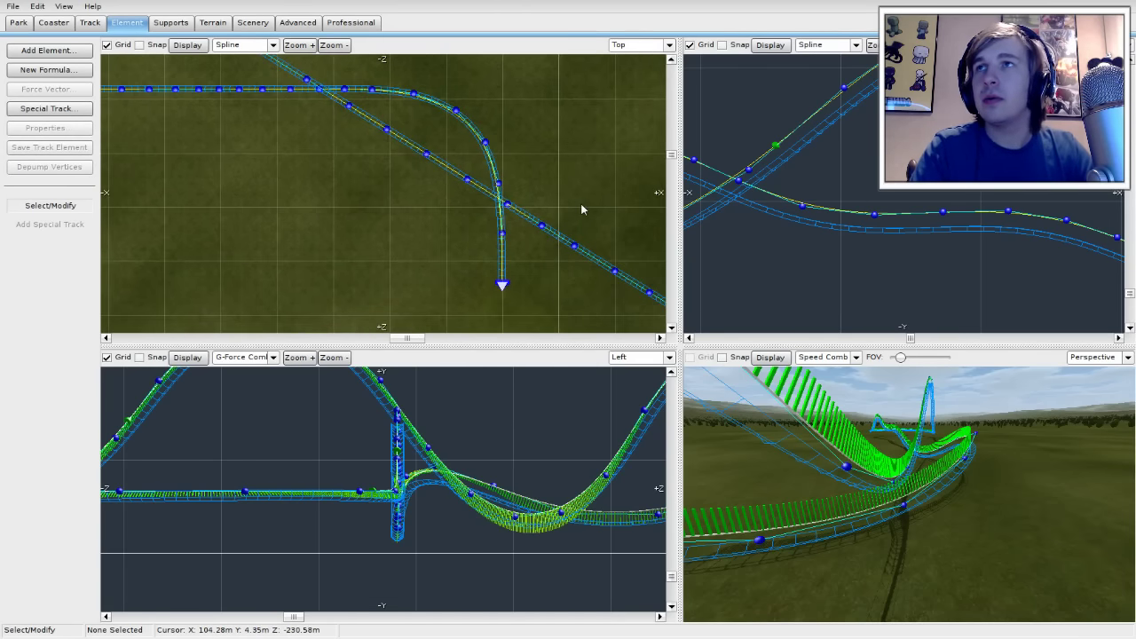
{"action": "left_click", "coordinate": [499, 185]}
{"action": "left_click_drag", "start_coordinate": [500, 187], "coordinate": [530, 193]}
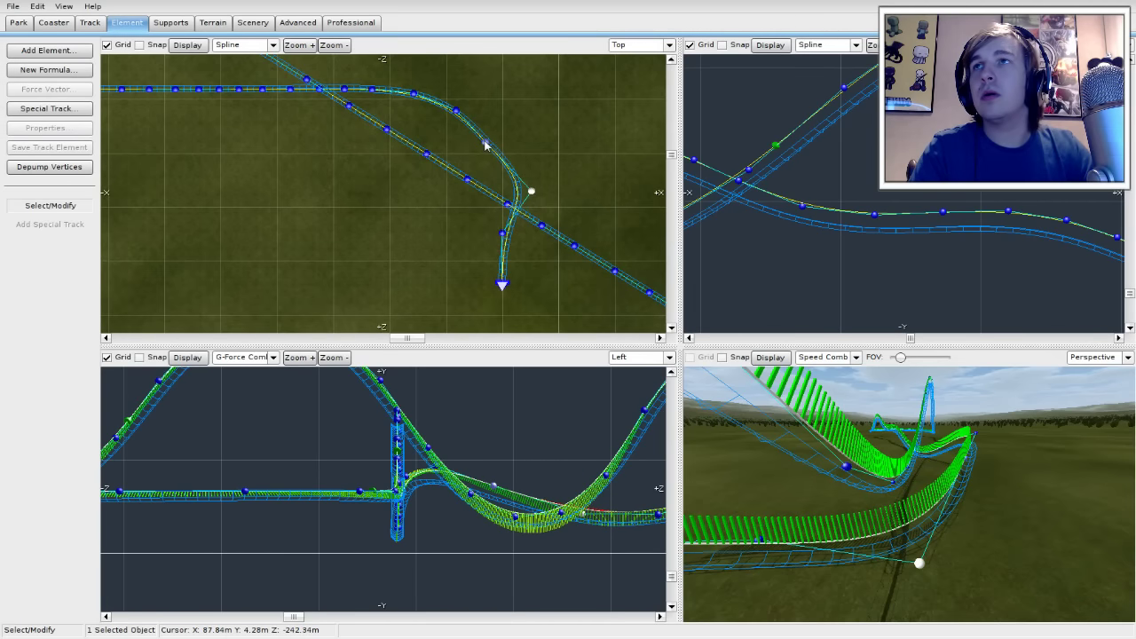
{"action": "left_click_drag", "start_coordinate": [485, 146], "coordinate": [508, 133]}
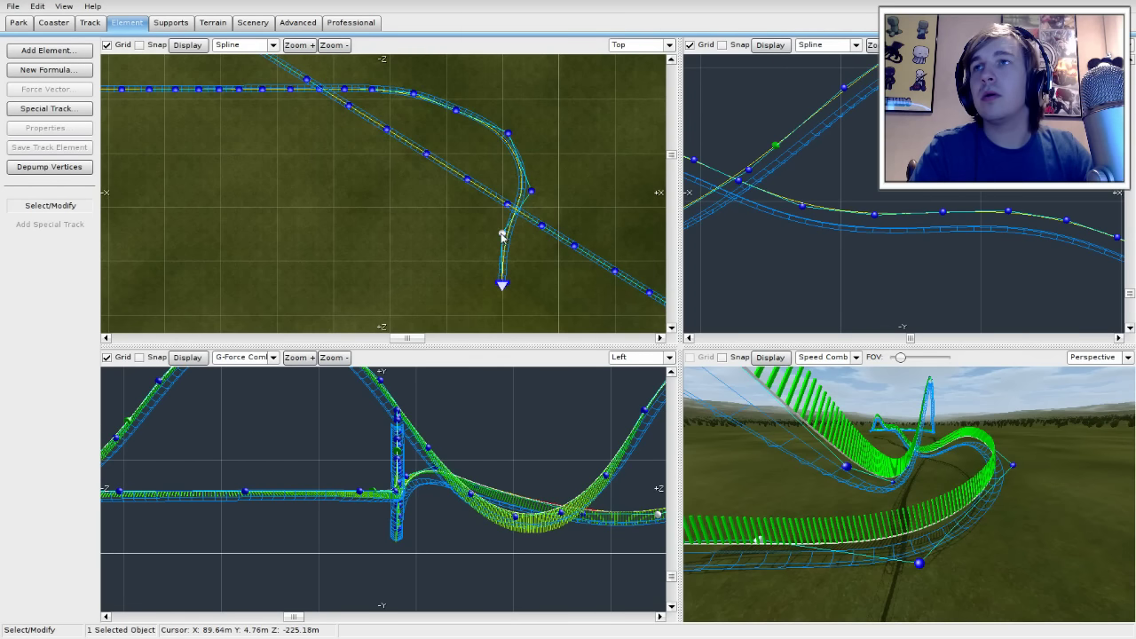
{"action": "left_click_drag", "start_coordinate": [501, 235], "coordinate": [523, 251]}
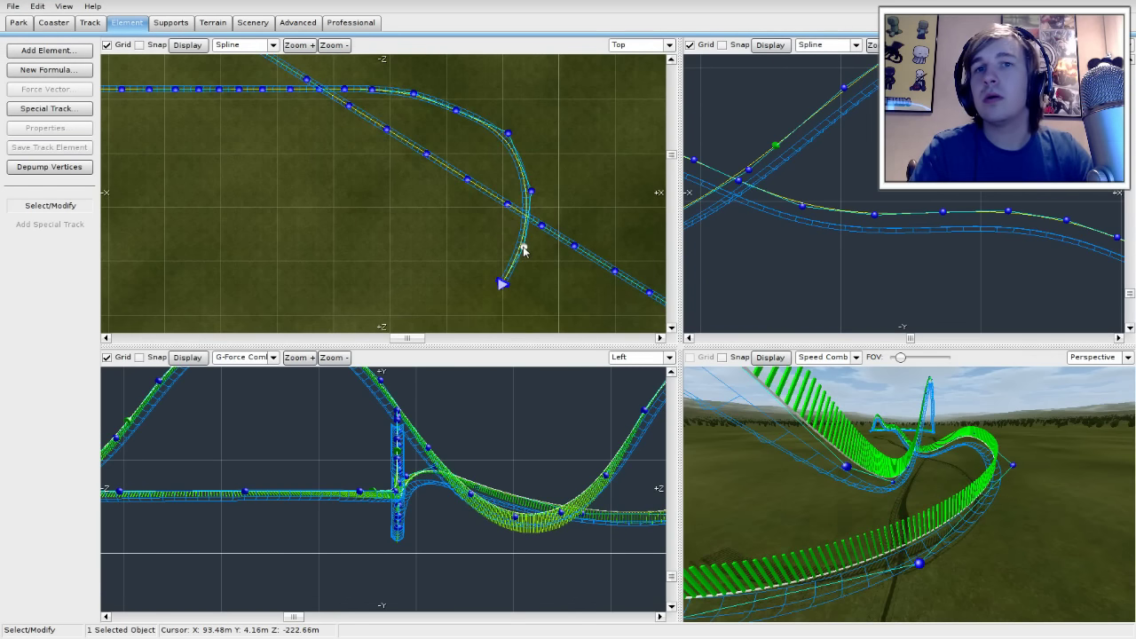
Step: Select the nine vertices of the widened turn, from the dip before it to the vertex before the open end, and depump them
{"action": "right_click_drag", "start_coordinate": [1049, 462], "coordinate": [923, 526]}
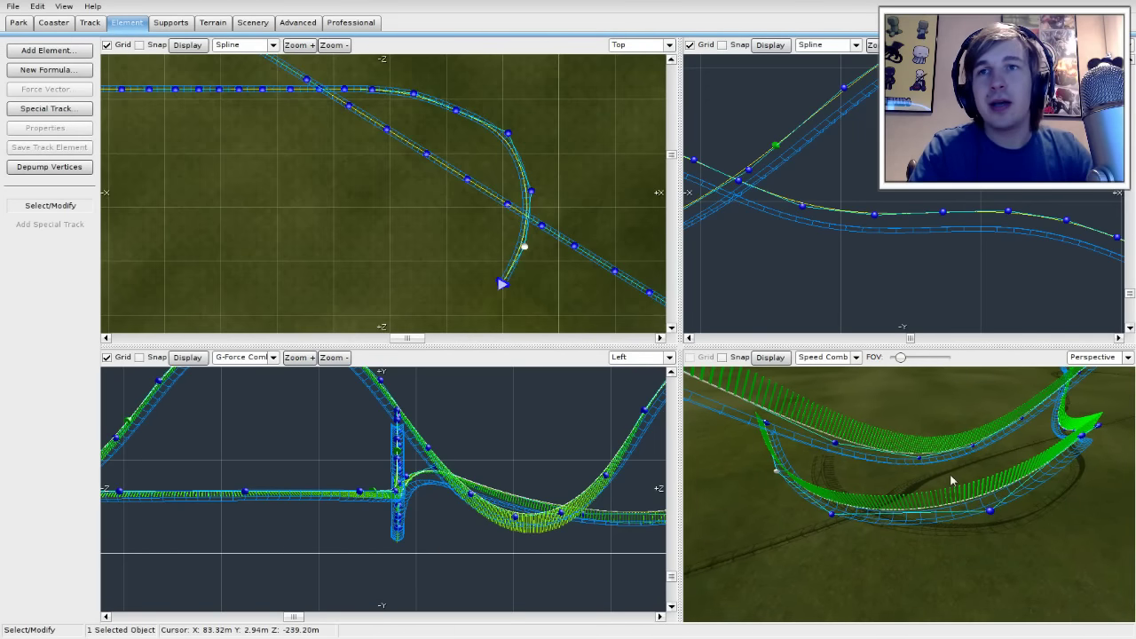
{"action": "left_click", "coordinate": [834, 519], "text": "shift"}
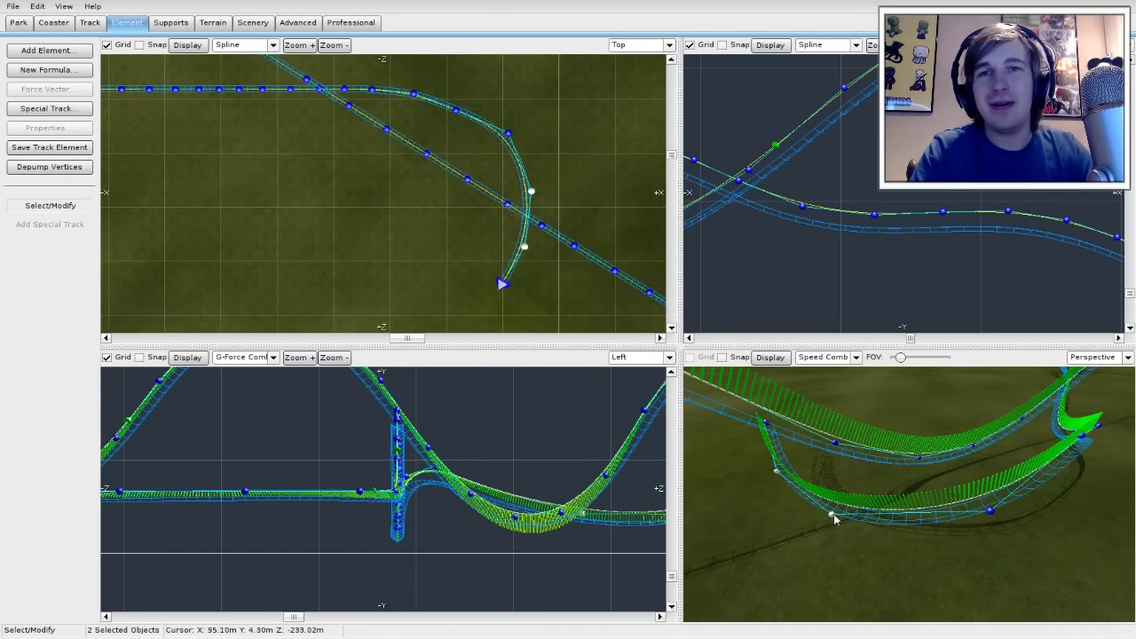
{"action": "left_click", "coordinate": [990, 512], "text": "shift"}
{"action": "left_click", "coordinate": [1080, 438], "text": "shift"}
{"action": "right_click_drag", "start_coordinate": [1073, 527], "coordinate": [1100, 506]}
{"action": "right_click_drag", "start_coordinate": [1029, 457], "coordinate": [909, 479]}
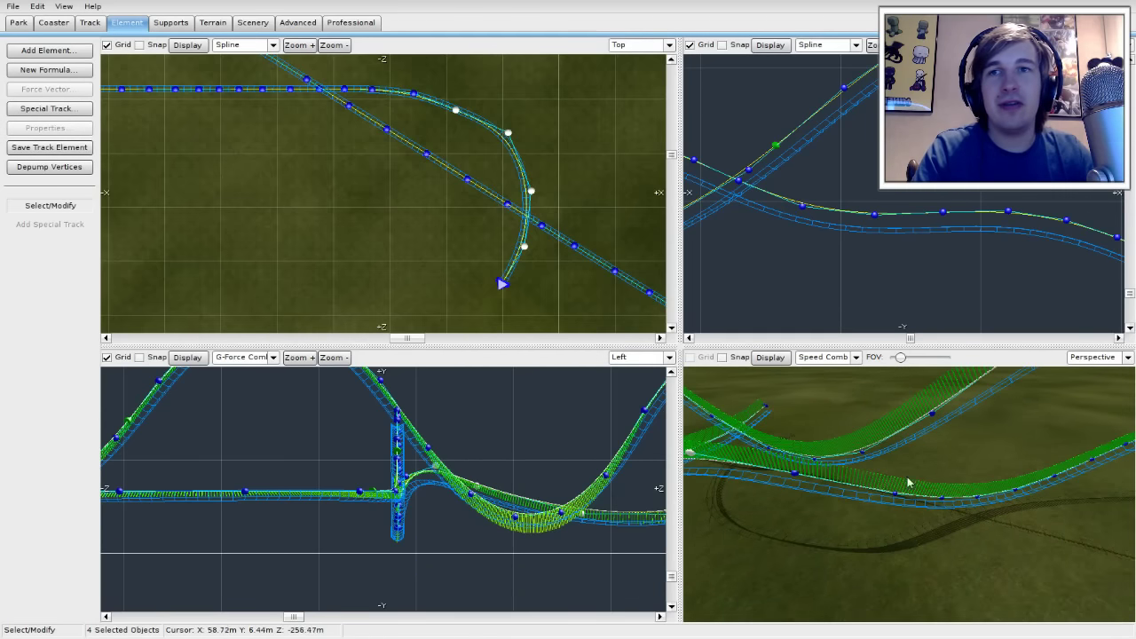
{"action": "left_click", "coordinate": [796, 476], "text": "shift"}
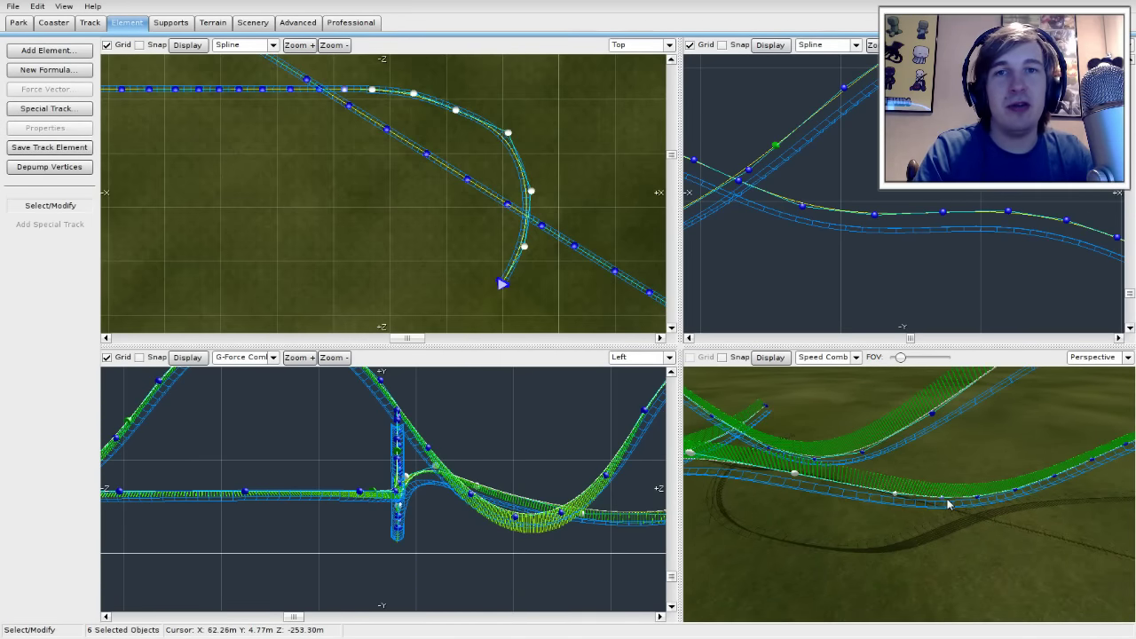
{"action": "left_click", "coordinate": [976, 499], "text": "shift"}
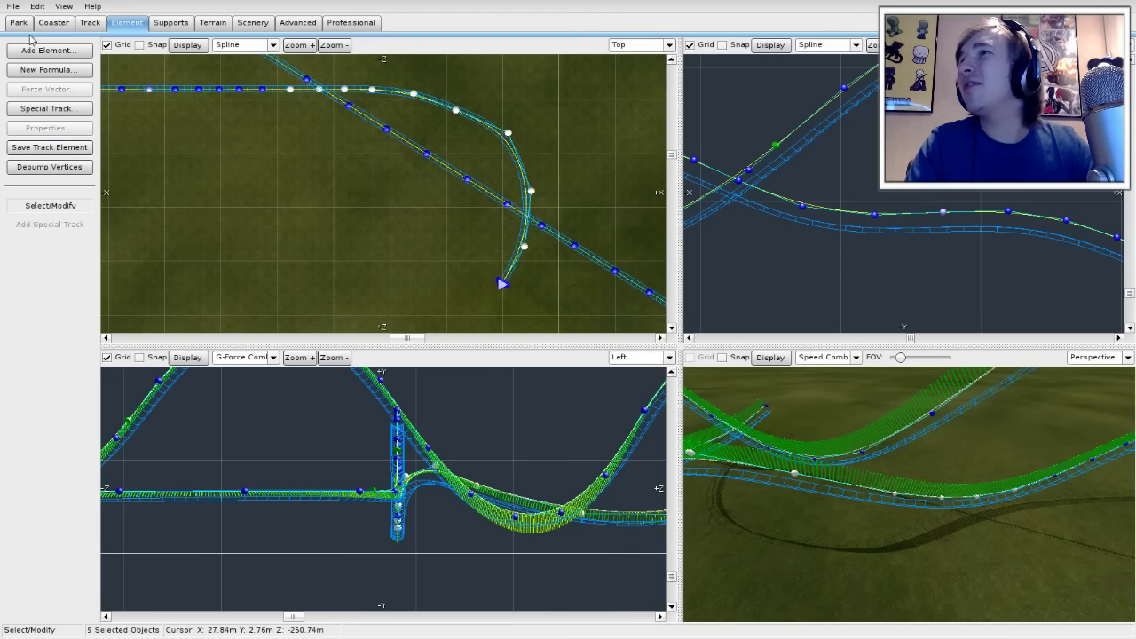
{"action": "left_click", "coordinate": [63, 171]}
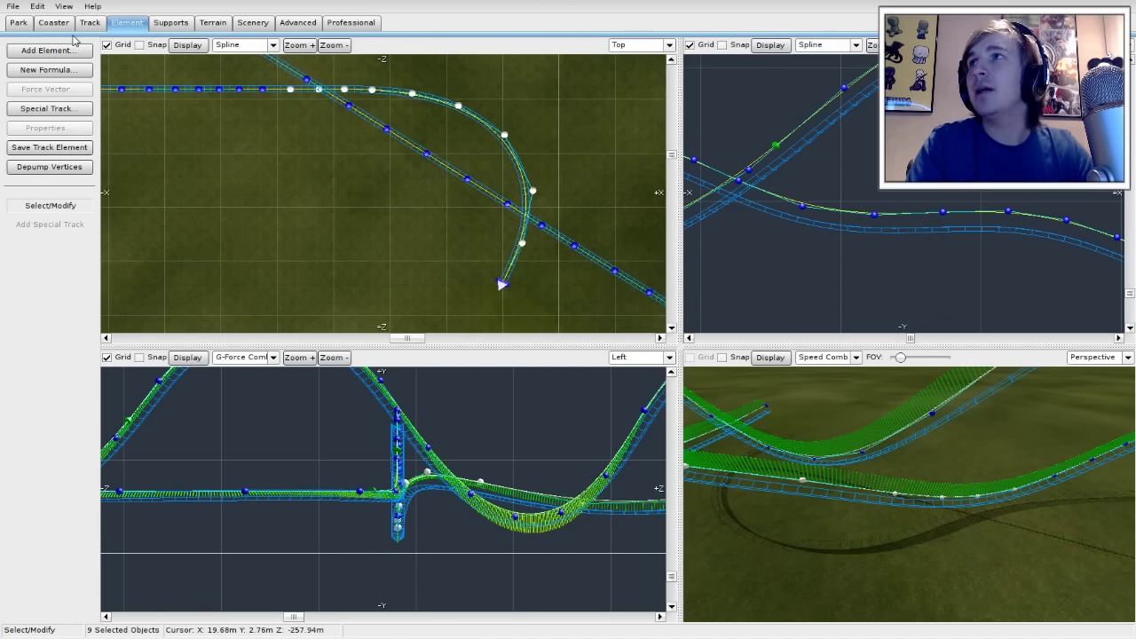
Step: Add a roll point in the dip just before the turn and make it strict at 0°
{"action": "left_click", "coordinate": [171, 23]}
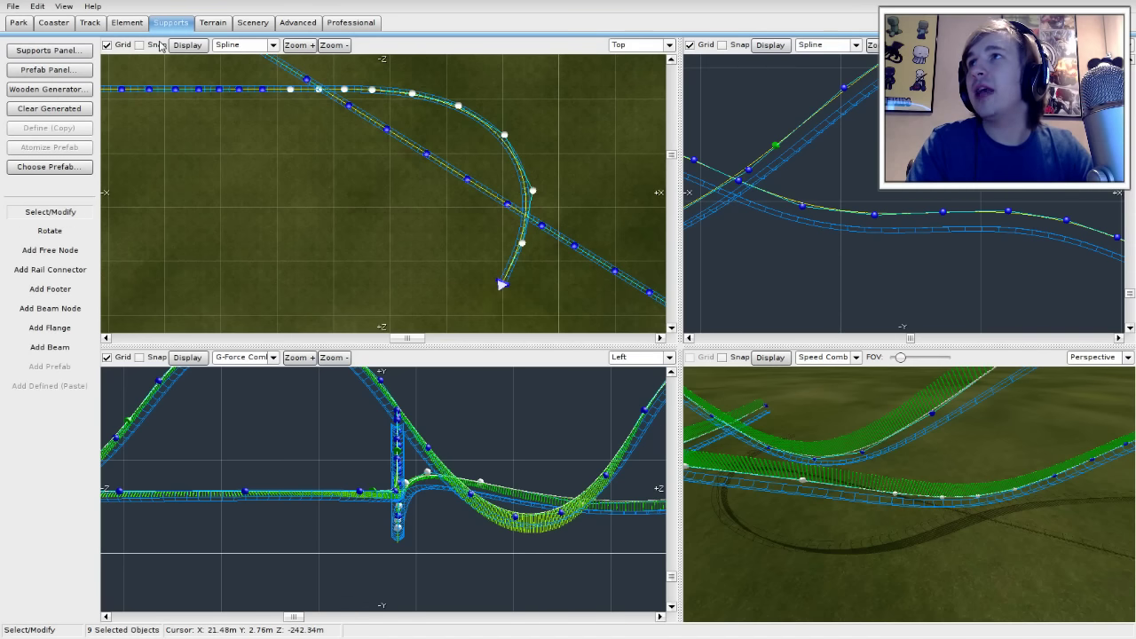
{"action": "left_click", "coordinate": [92, 22]}
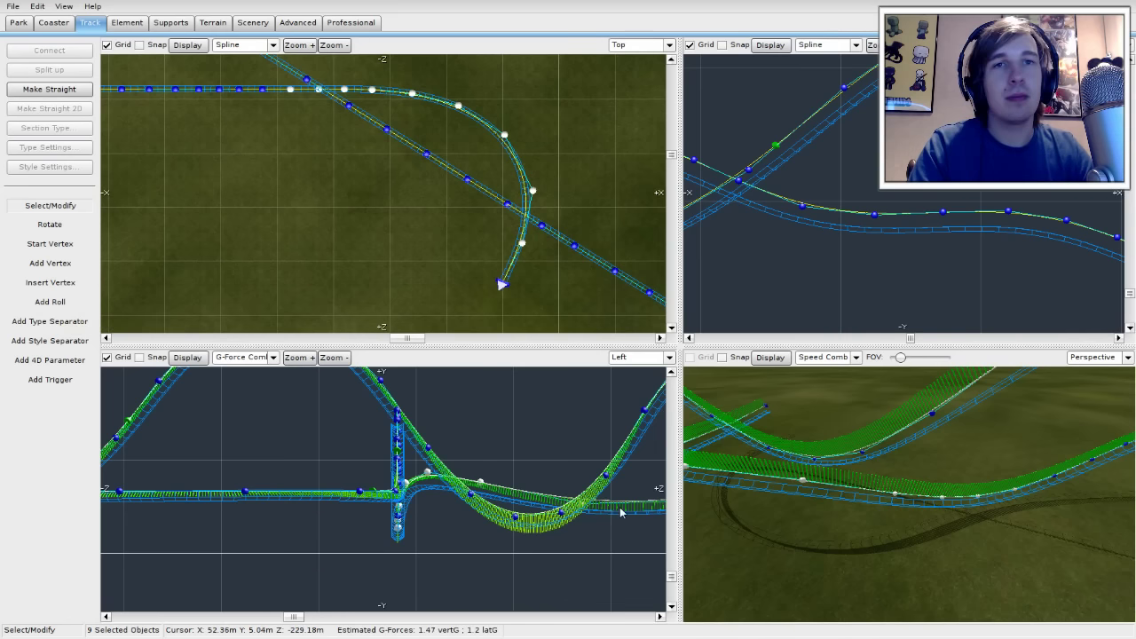
{"action": "right_click_drag", "start_coordinate": [974, 551], "coordinate": [764, 474]}
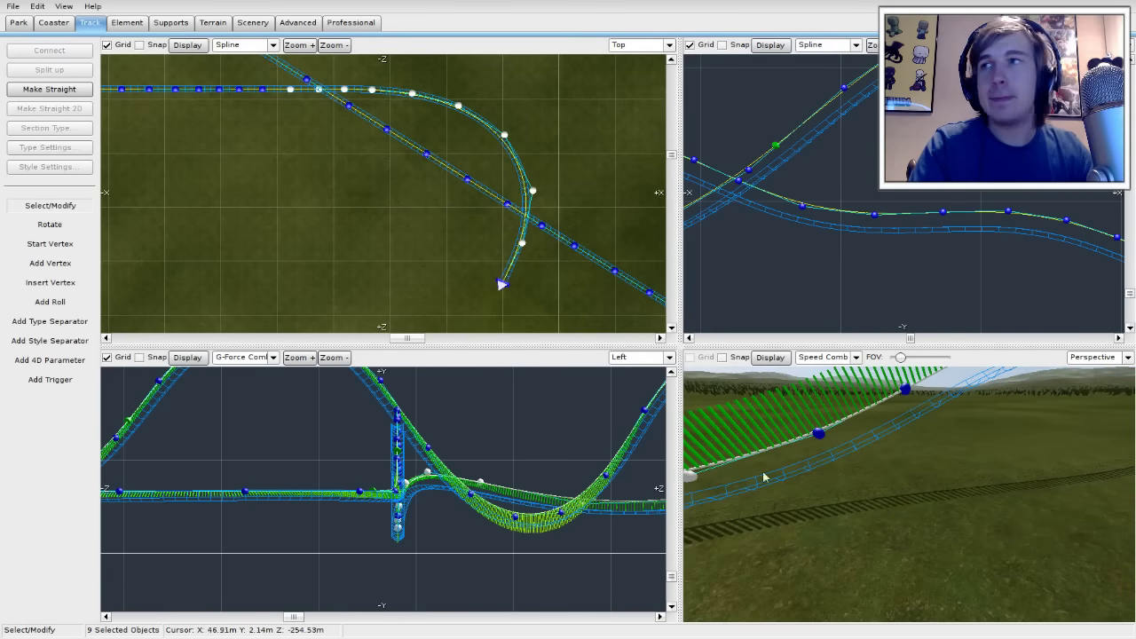
{"action": "left_click", "coordinate": [51, 302]}
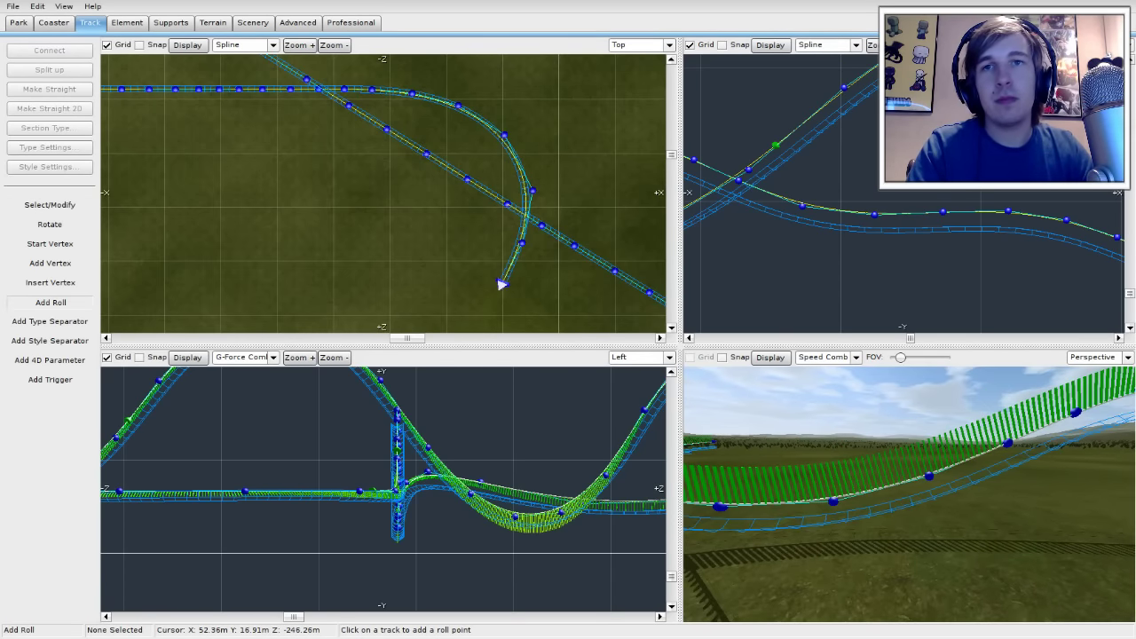
{"action": "left_click", "coordinate": [895, 509]}
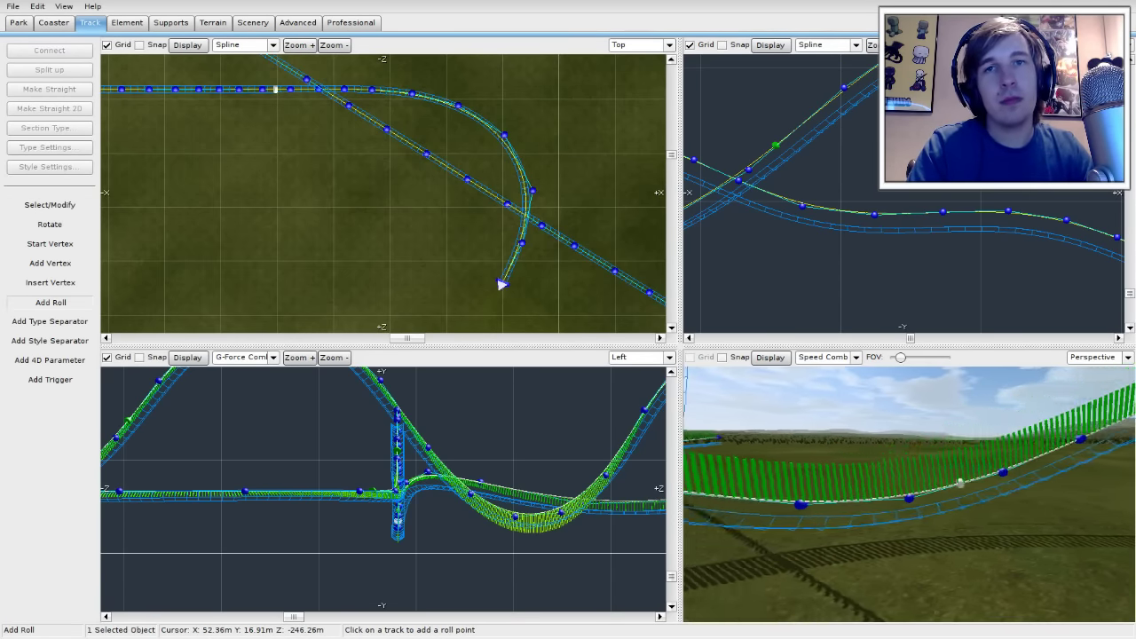
{"action": "mouse_move", "coordinate": [1003, 468]}
{"action": "right_mouse_down"}
{"action": "mouse_move", "coordinate": [985, 467]}
{"action": "mouse_move", "coordinate": [1078, 468]}
{"action": "right_mouse_up"}
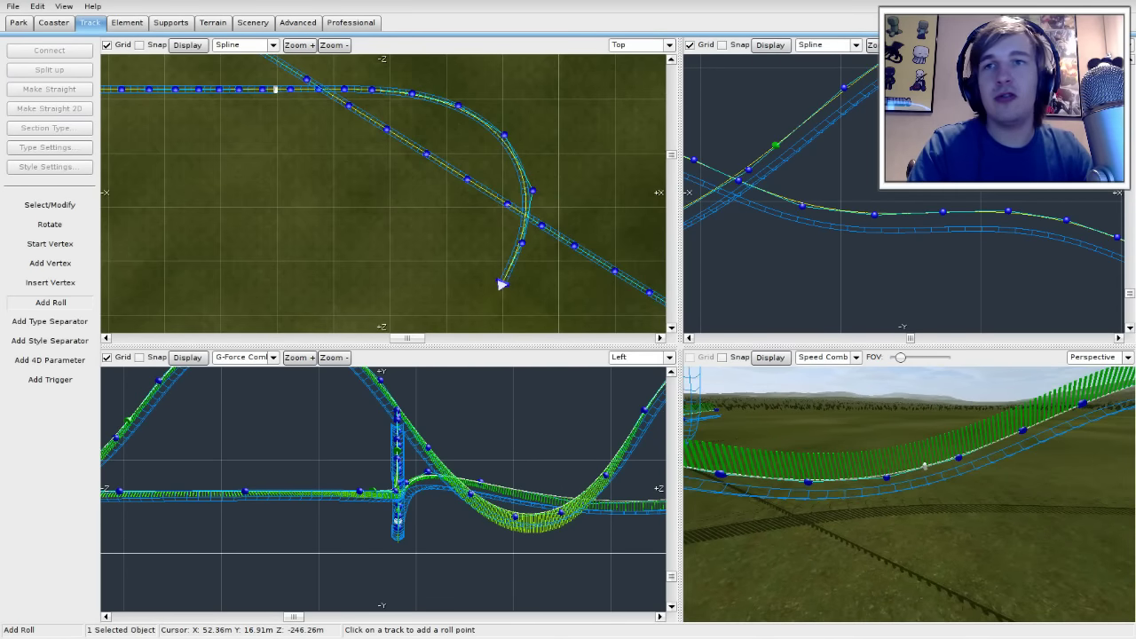
{"action": "left_click", "coordinate": [62, 207]}
{"action": "double_click", "coordinate": [502, 284]}
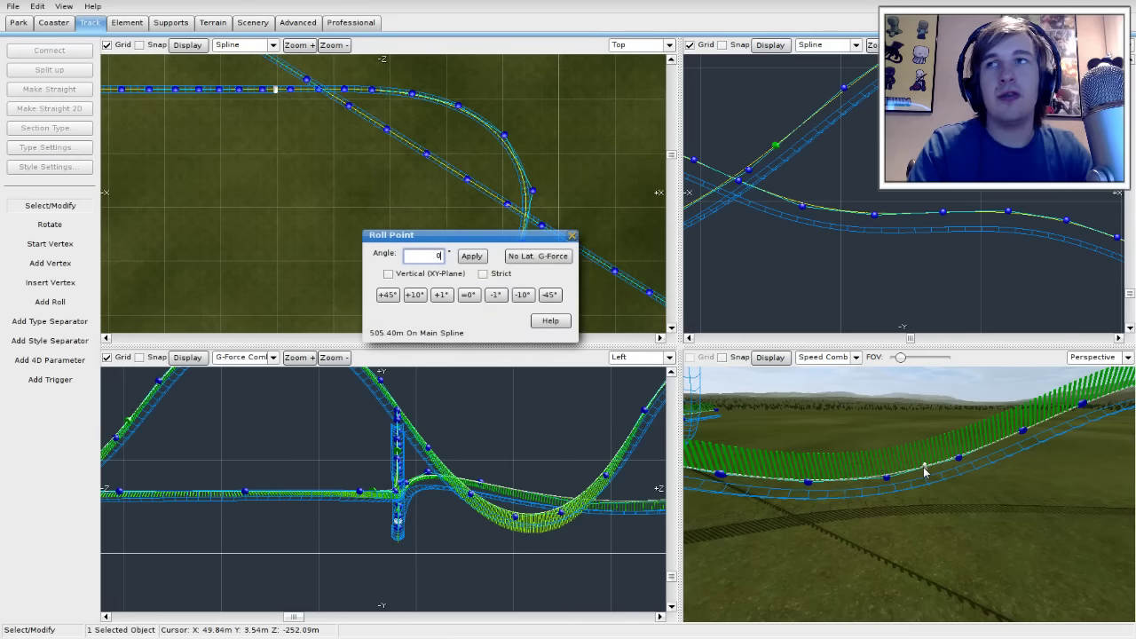
{"action": "left_click", "coordinate": [485, 276]}
{"action": "left_click", "coordinate": [573, 236]}
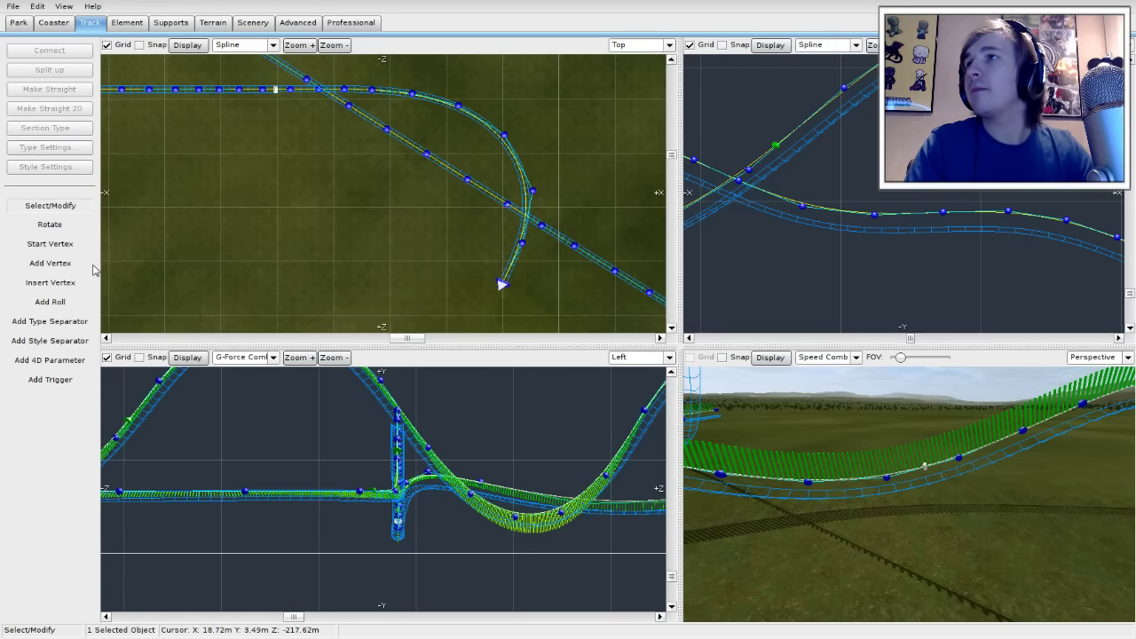
Step: Add three roll points along the turn: at its entry, midway round the bend and near the crossing with the existing track
{"action": "left_click", "coordinate": [53, 264]}
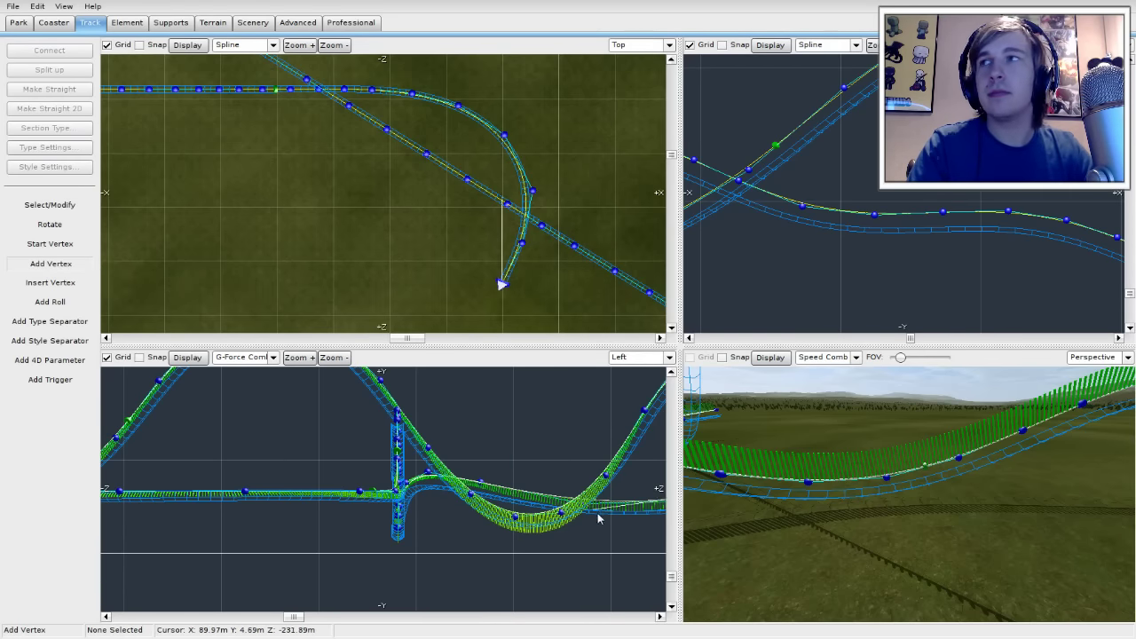
{"action": "left_click", "coordinate": [64, 302]}
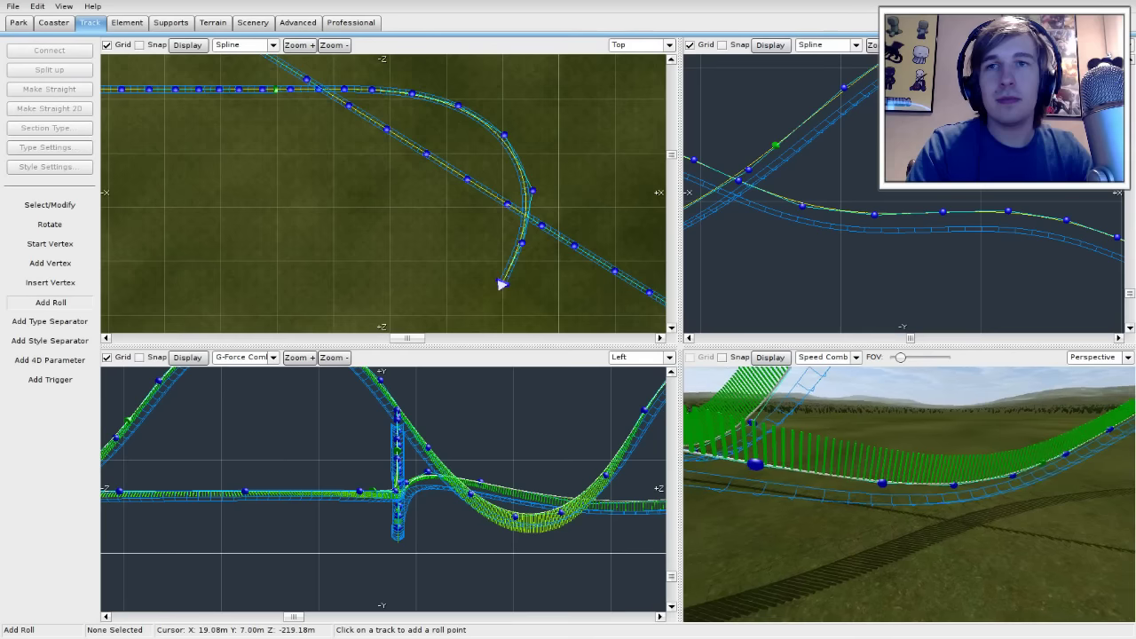
{"action": "left_click", "coordinate": [841, 504]}
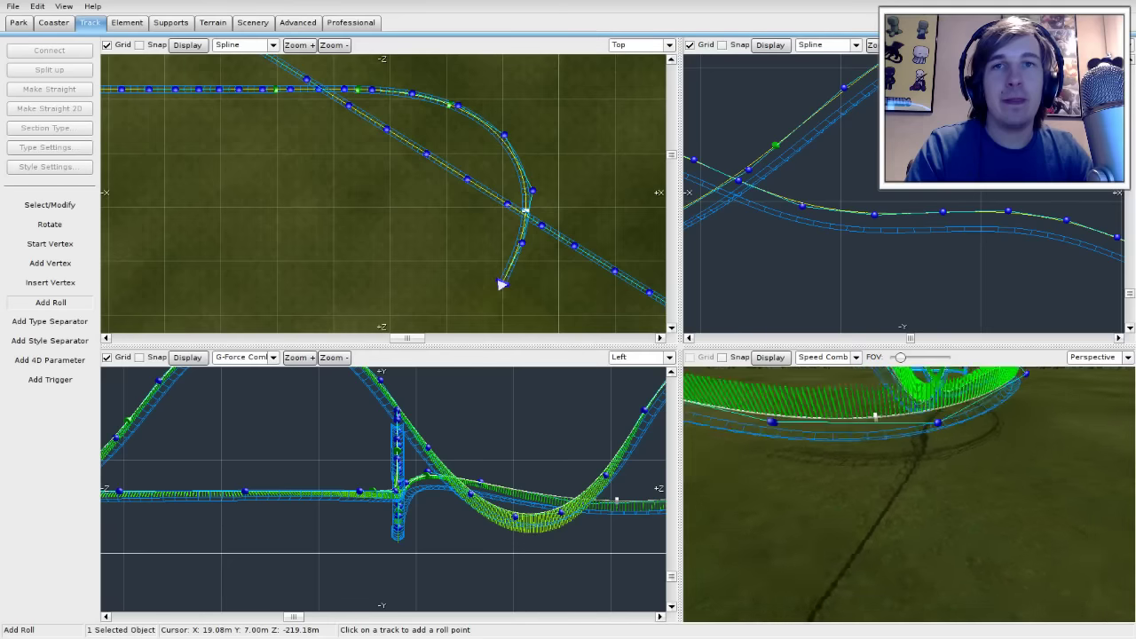
Step: Set the turn's roll angles to -37° near the crossing, -61° midway round the bend and -12° at the entry
{"action": "left_click", "coordinate": [68, 209]}
{"action": "double_click", "coordinate": [895, 444]}
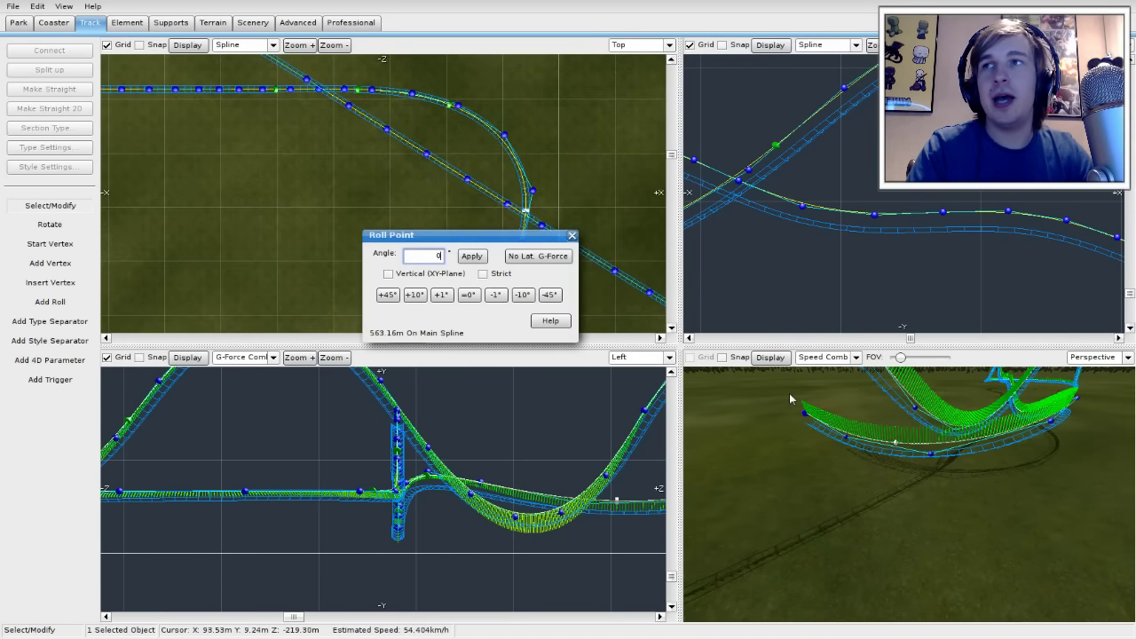
{"action": "type", "text": "-37"}
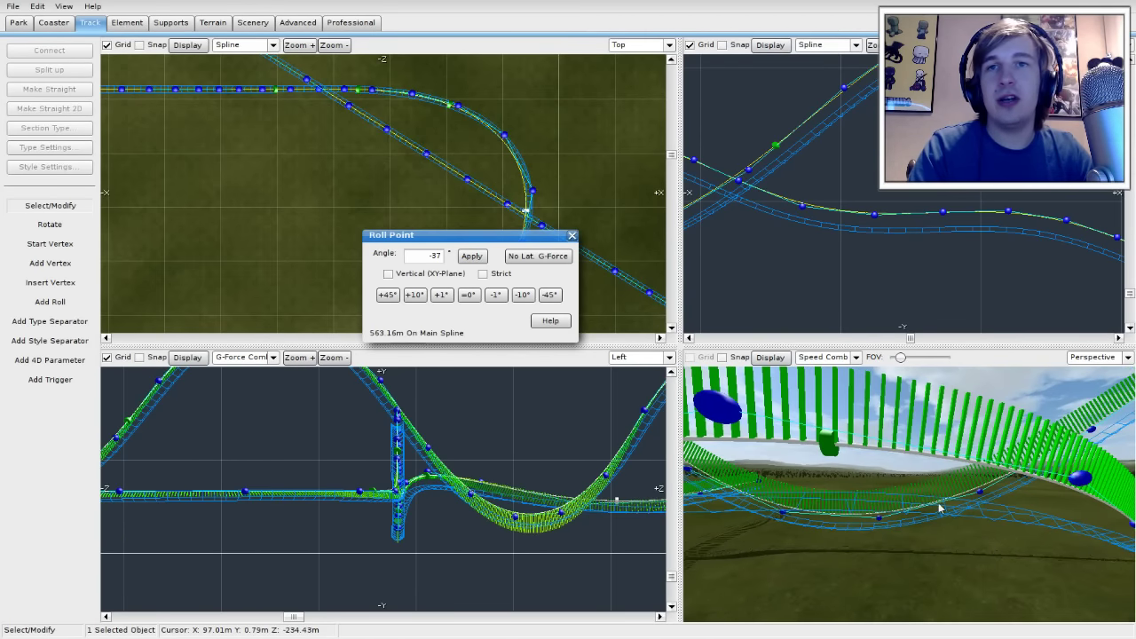
{"action": "left_click", "coordinate": [818, 444]}
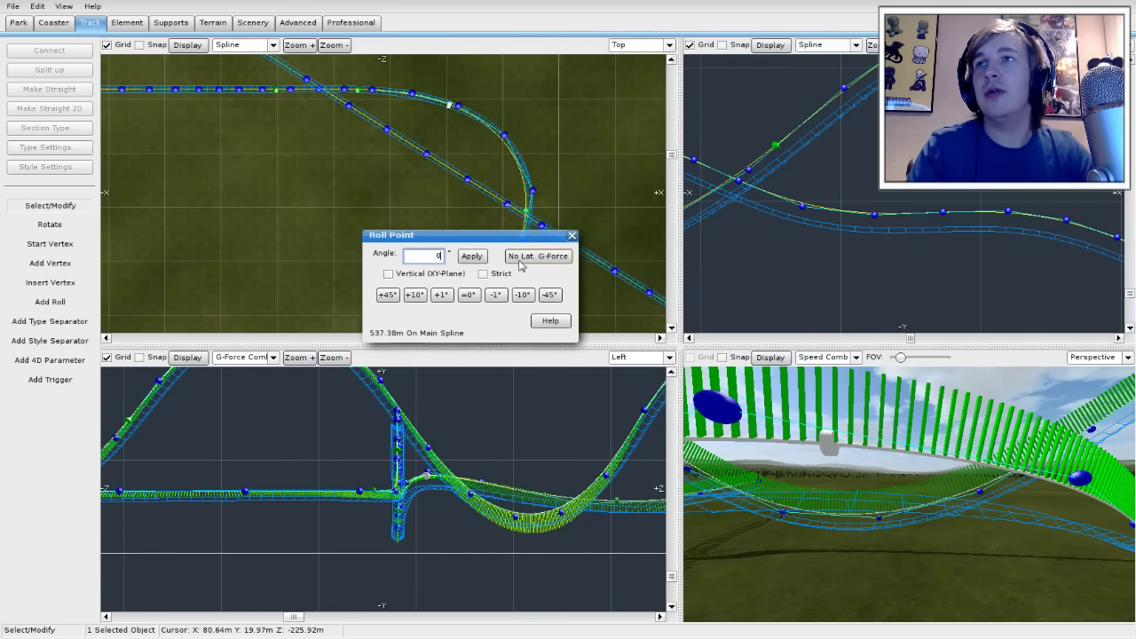
{"action": "type", "text": "-61"}
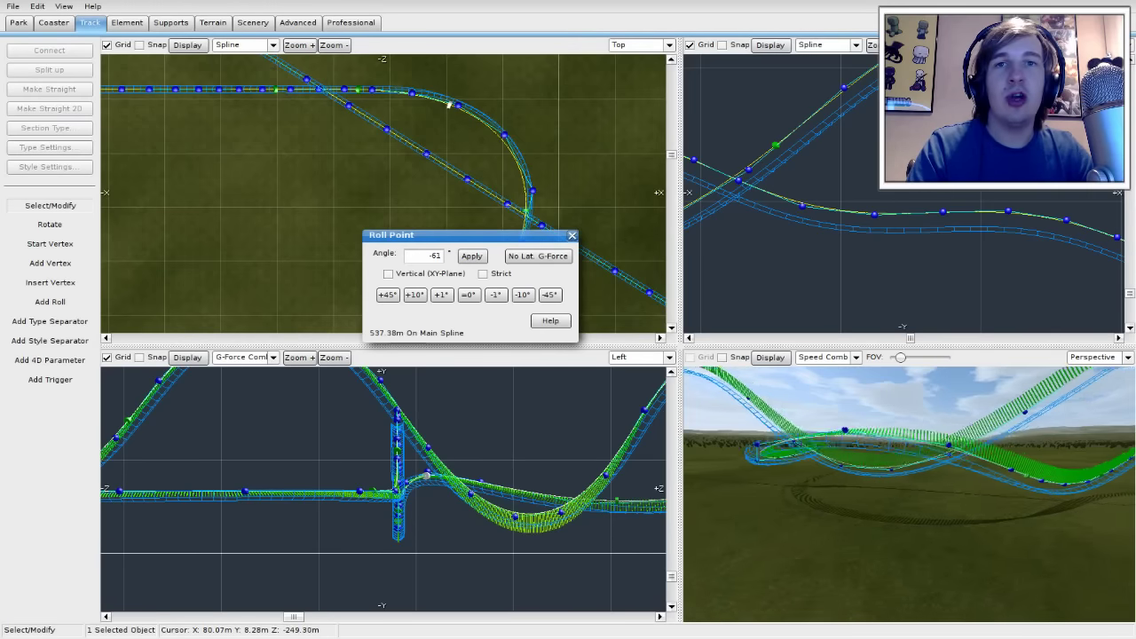
{"action": "left_click", "coordinate": [873, 447]}
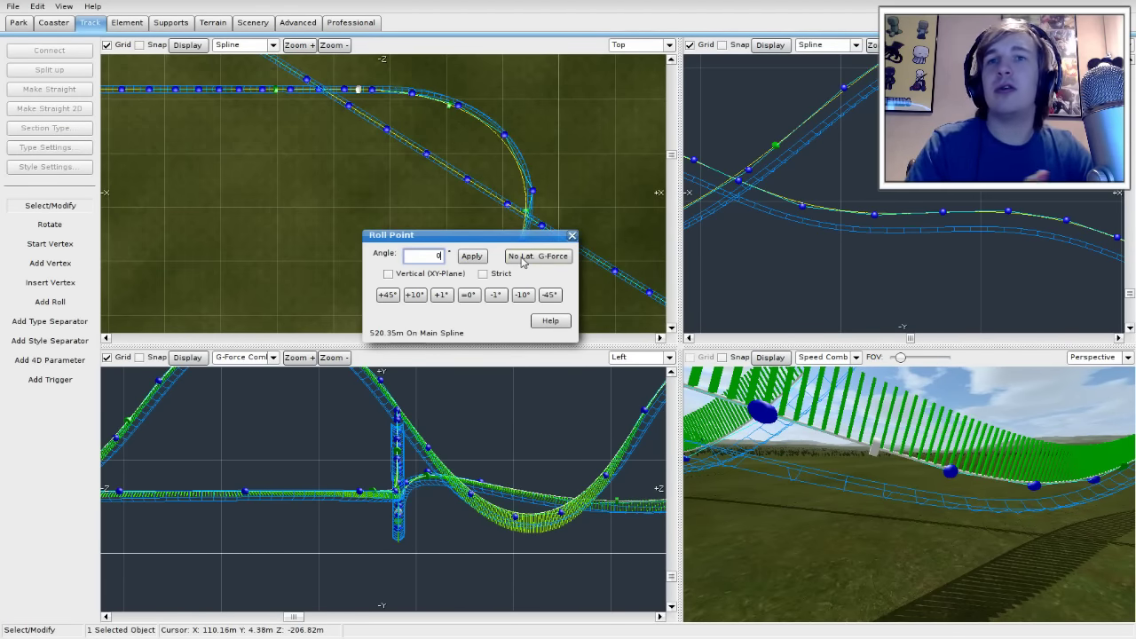
{"action": "type", "text": "-12"}
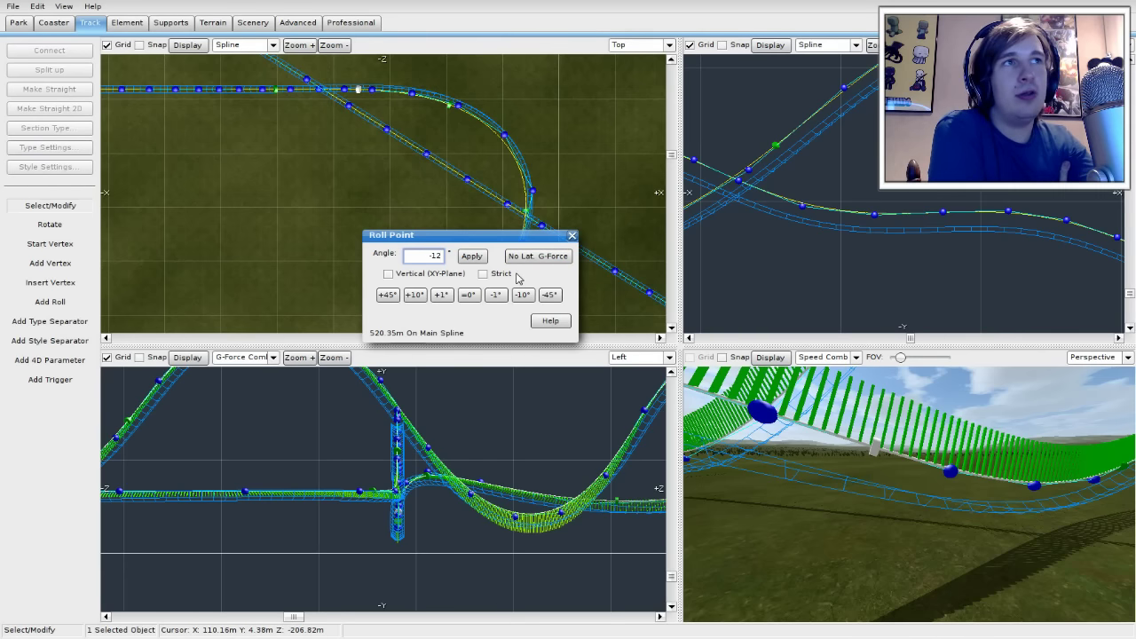
{"action": "left_click", "coordinate": [572, 236]}
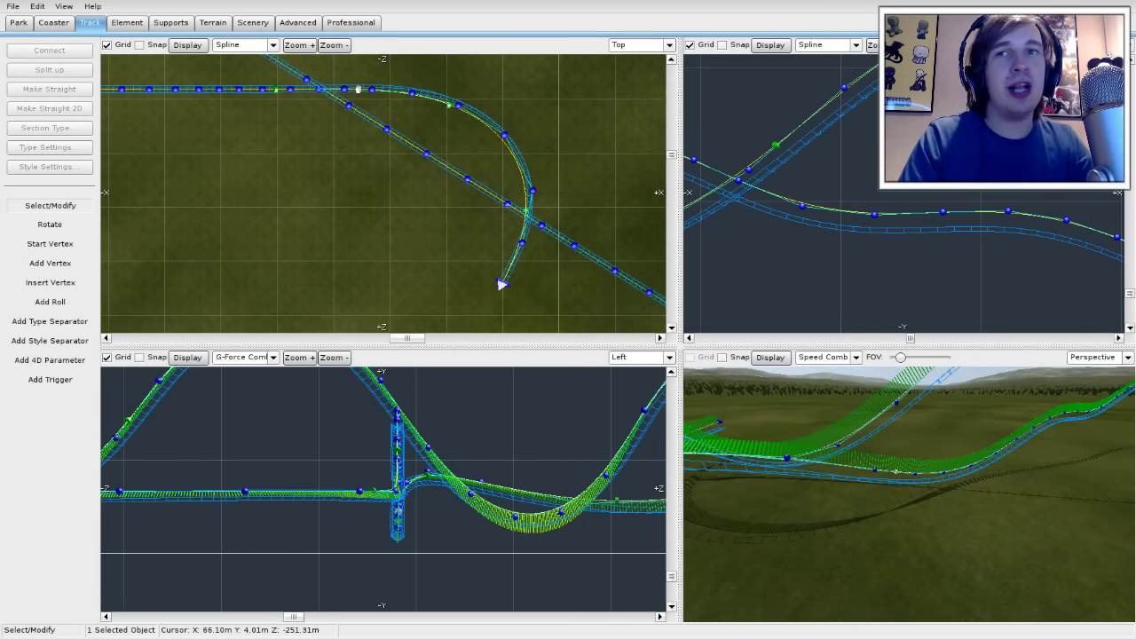
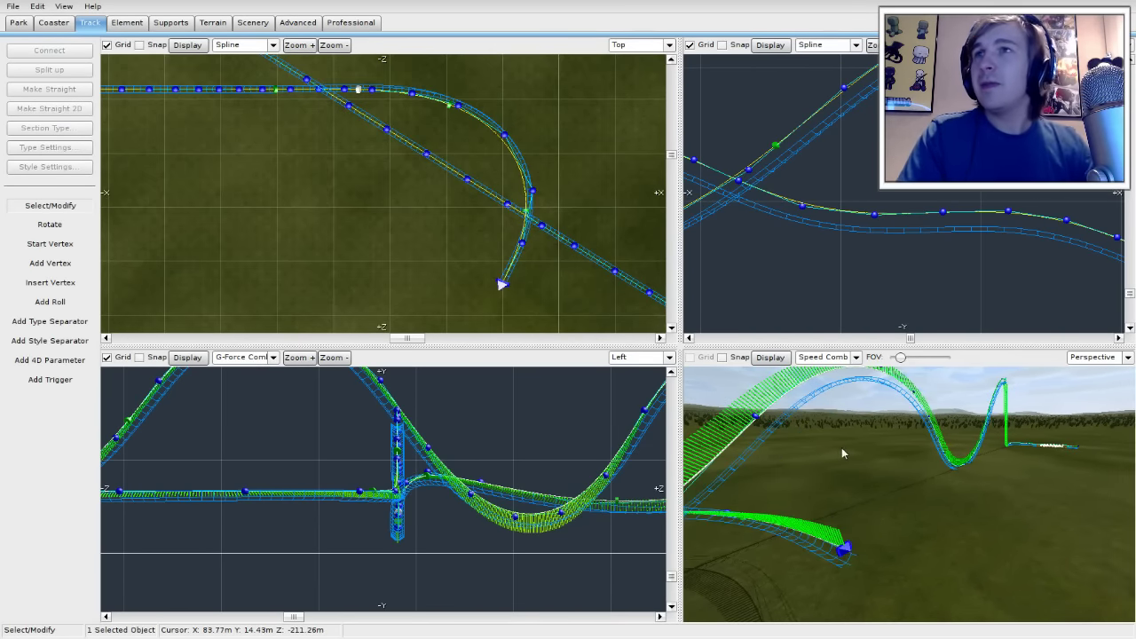
{"action": "right_click_drag", "start_coordinate": [582, 313], "coordinate": [578, 246]}
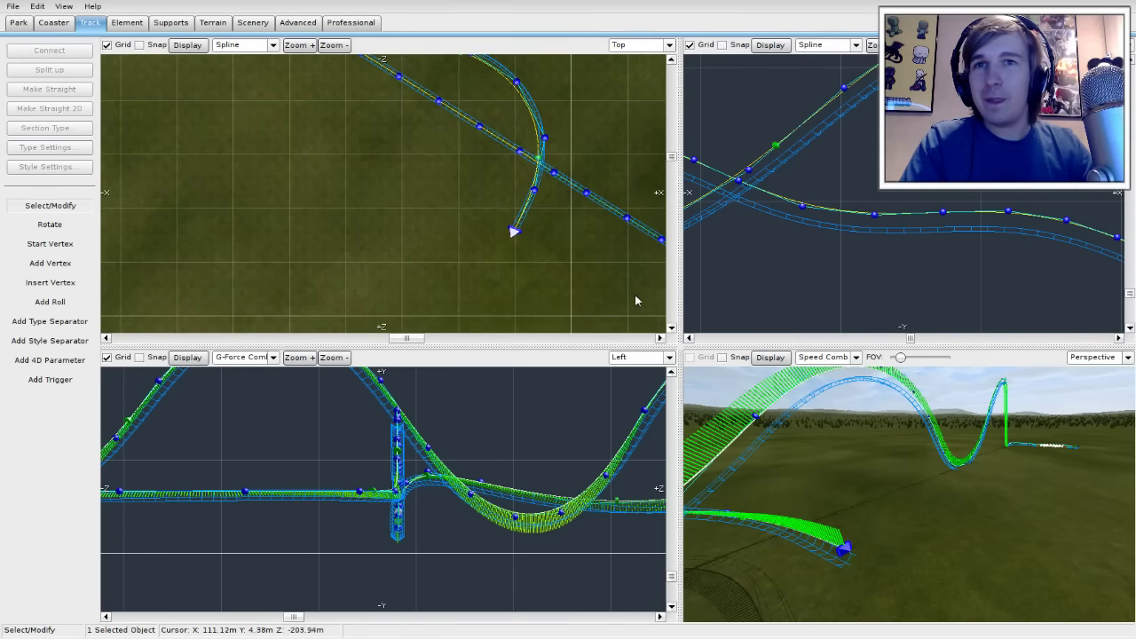
{"action": "right_click_drag", "start_coordinate": [490, 282], "coordinate": [447, 233]}
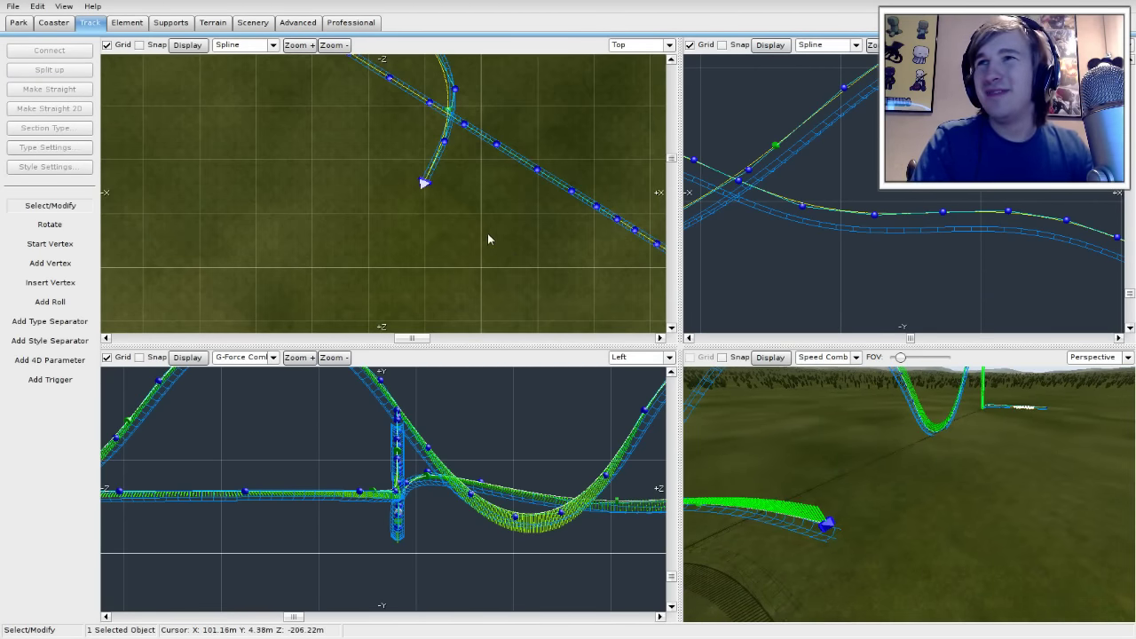
{"action": "right_click_drag", "start_coordinate": [488, 234], "coordinate": [497, 208]}
{"action": "left_click", "coordinate": [51, 262]}
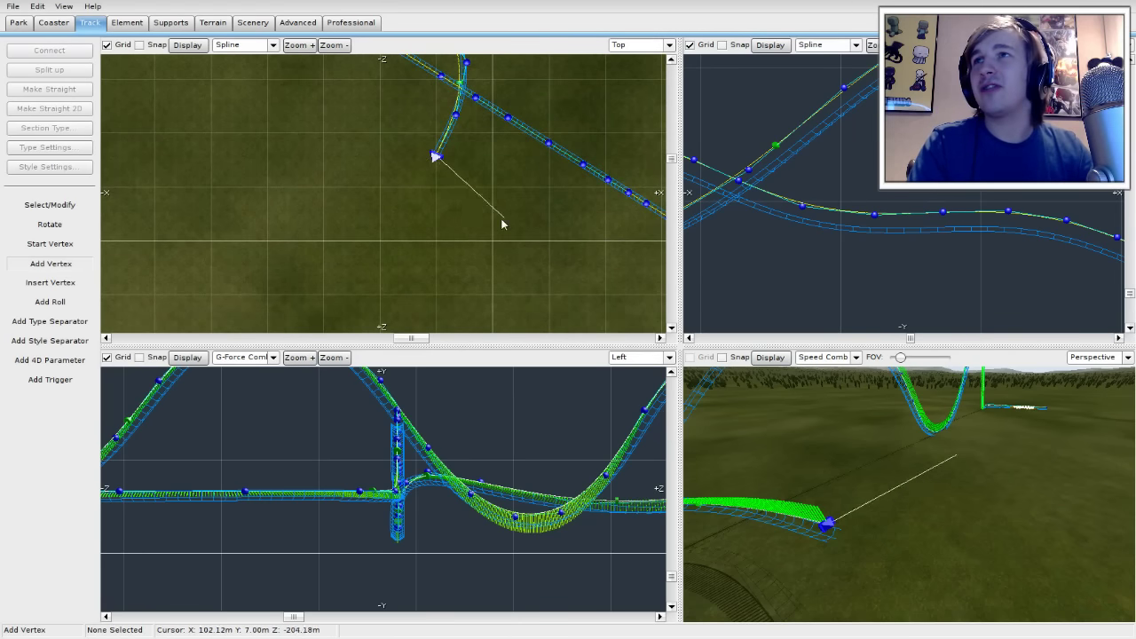
{"action": "key", "text": "Escape"}
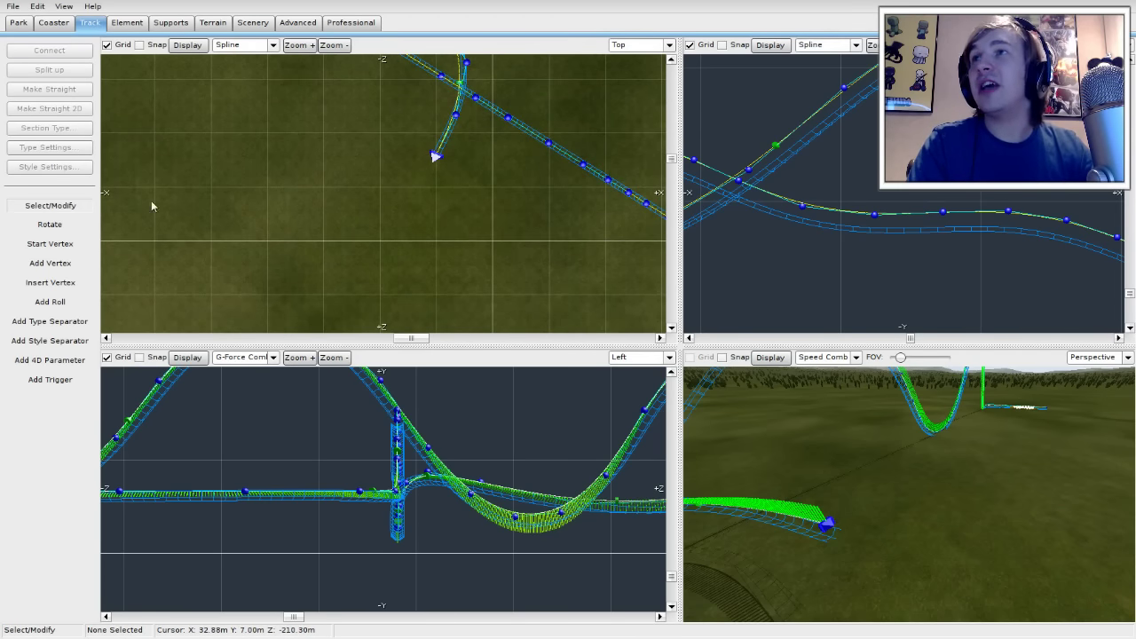
Step: From the turn's open end beyond the crossing, add two vertices that continue the track and start bending it the opposite way
{"action": "left_click", "coordinate": [435, 163]}
{"action": "left_click", "coordinate": [51, 263]}
{"action": "scroll", "coordinate": [520, 223], "scroll_direction": "down", "scroll_amount": 4}
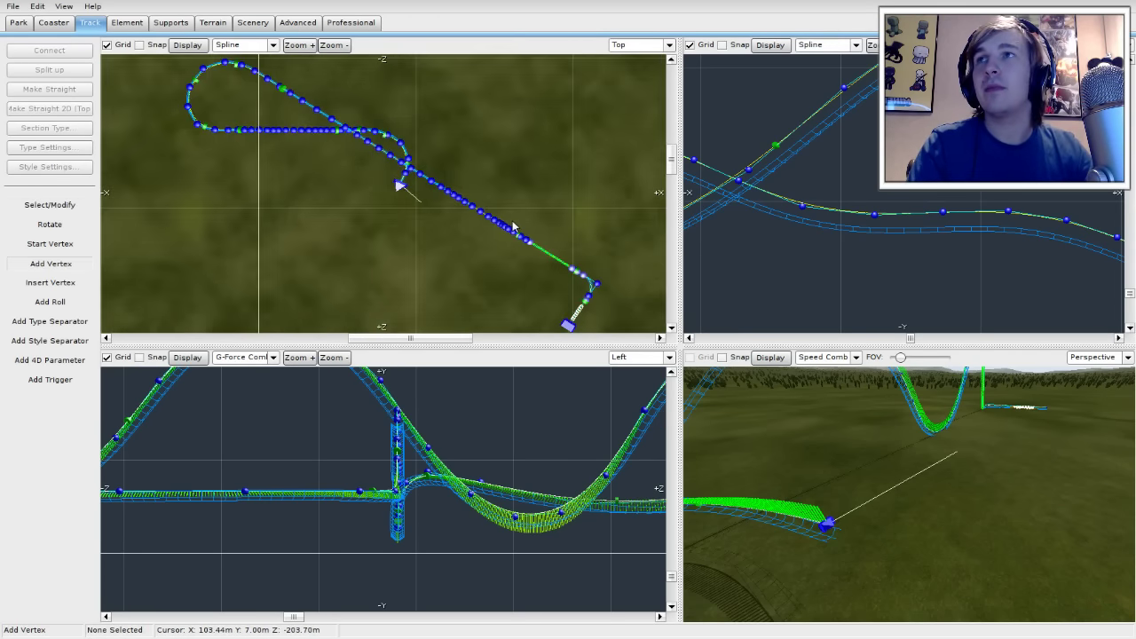
{"action": "scroll", "coordinate": [490, 239], "scroll_direction": "up", "scroll_amount": 4}
{"action": "scroll", "coordinate": [491, 239], "scroll_direction": "up", "scroll_amount": 2}
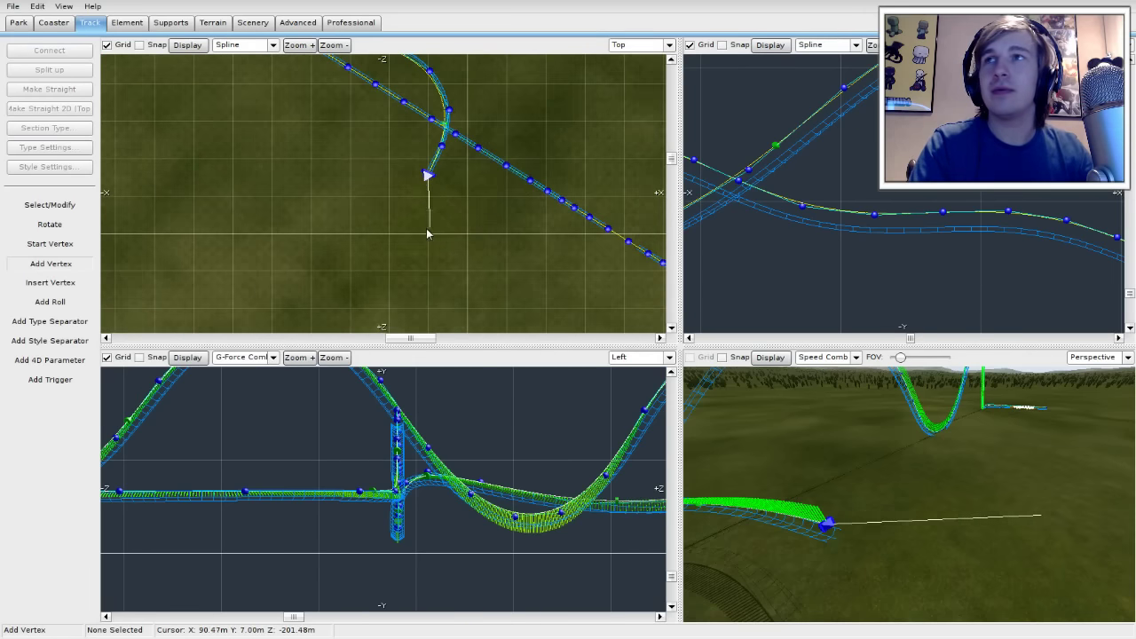
{"action": "scroll", "coordinate": [415, 216], "scroll_direction": "down", "scroll_amount": 4}
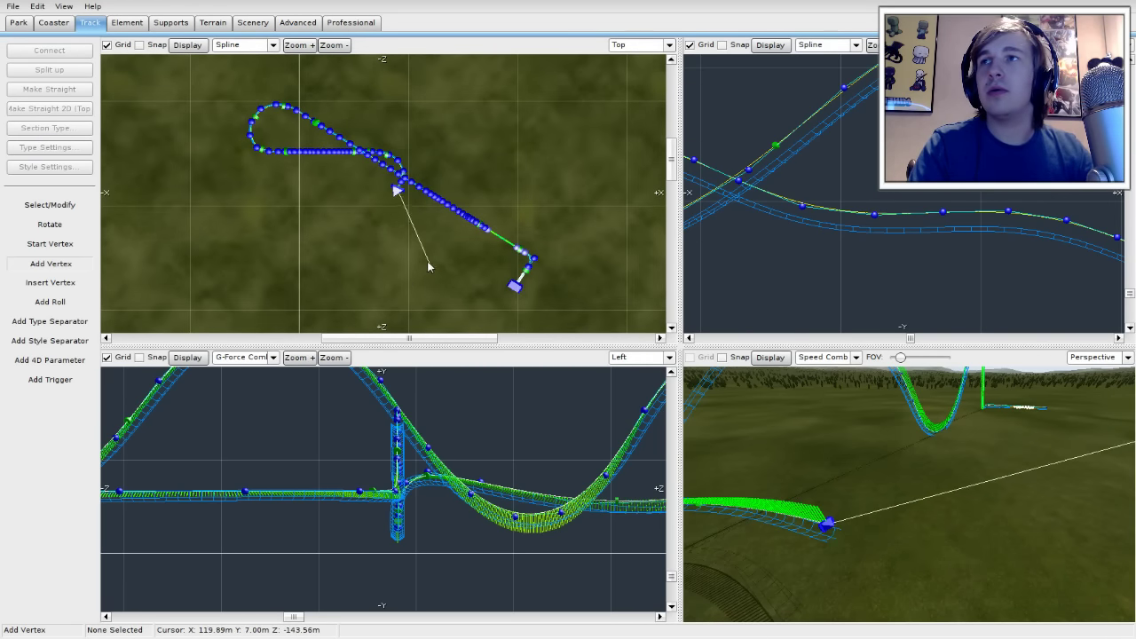
{"action": "scroll", "coordinate": [395, 222], "scroll_direction": "up", "scroll_amount": 2}
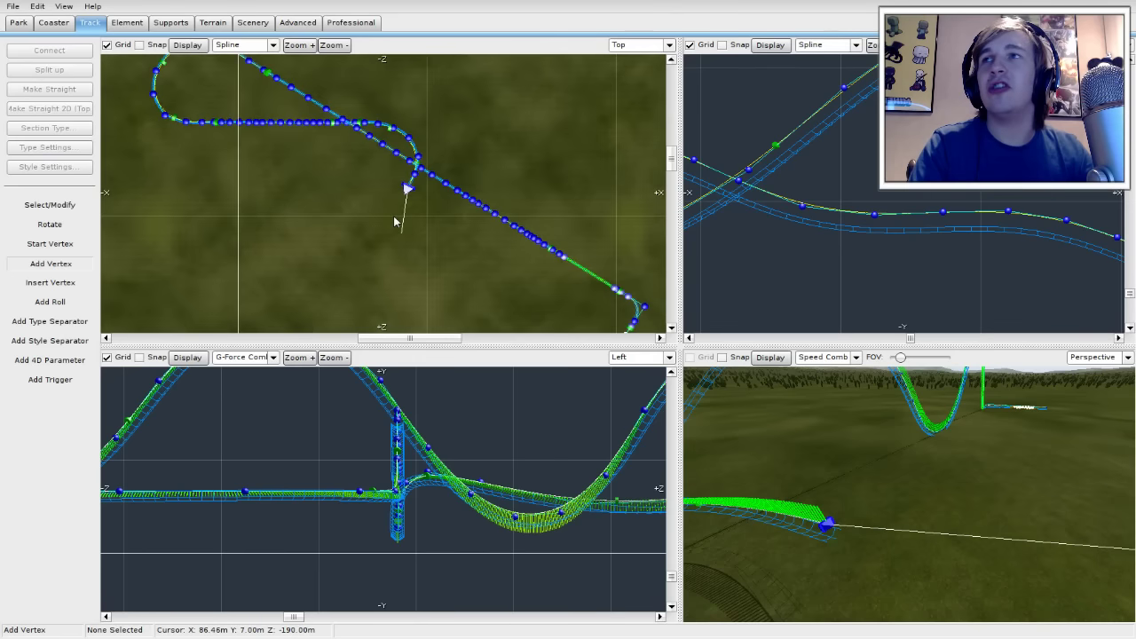
{"action": "scroll", "coordinate": [399, 218], "scroll_direction": "up", "scroll_amount": 1}
{"action": "scroll", "coordinate": [406, 222], "scroll_direction": "up", "scroll_amount": 2}
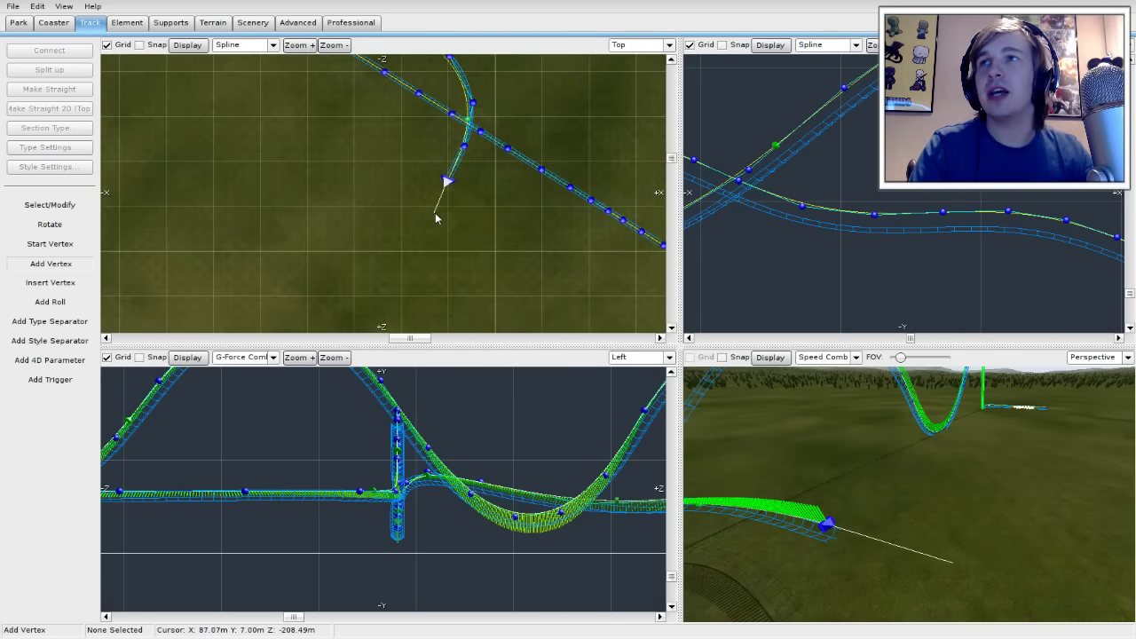
{"action": "scroll", "coordinate": [435, 220], "scroll_direction": "up", "scroll_amount": 2}
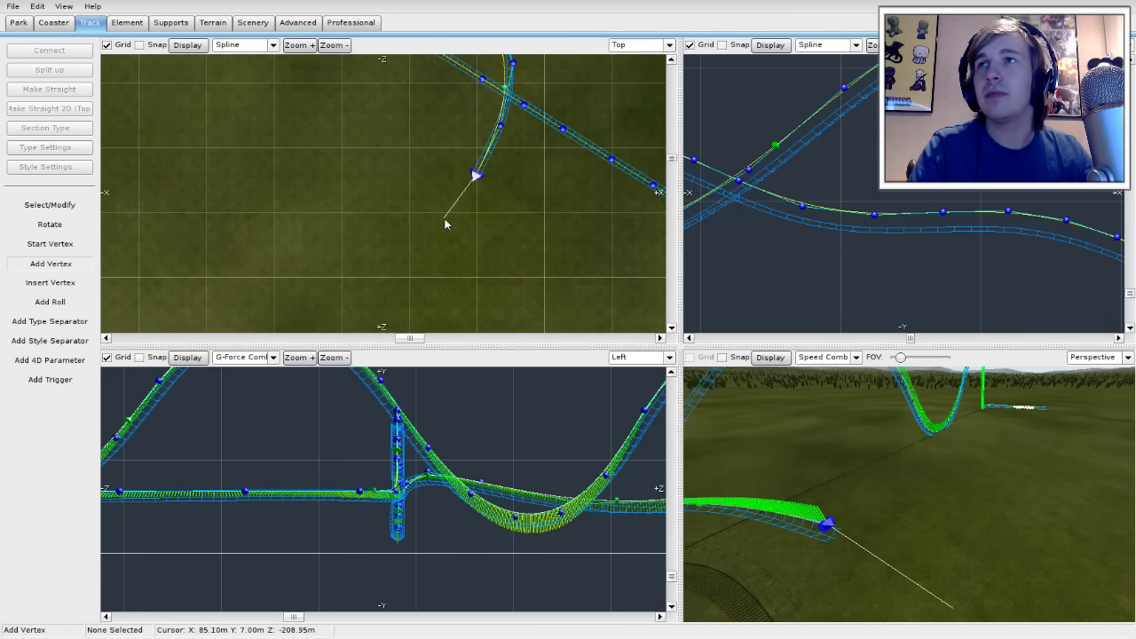
{"action": "left_click", "coordinate": [456, 225]}
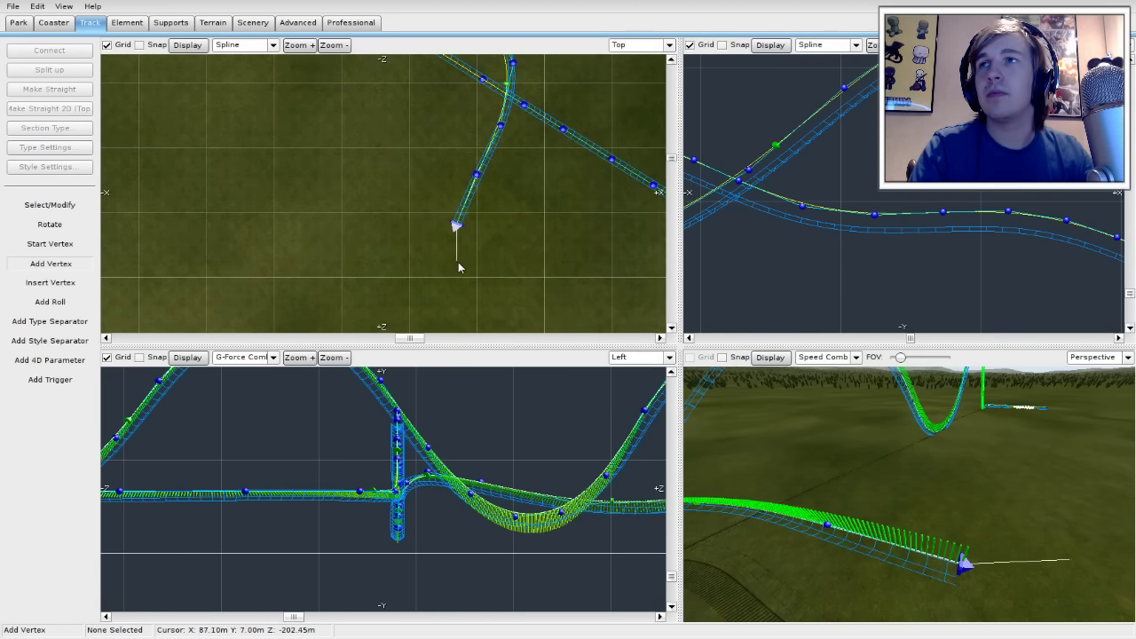
{"action": "left_click", "coordinate": [460, 265]}
Step: Add three more vertices that carry the bend round into a nearly straight exit heading diagonally towards +X and +Z
{"action": "right_click_drag", "start_coordinate": [519, 286], "coordinate": [467, 198]}
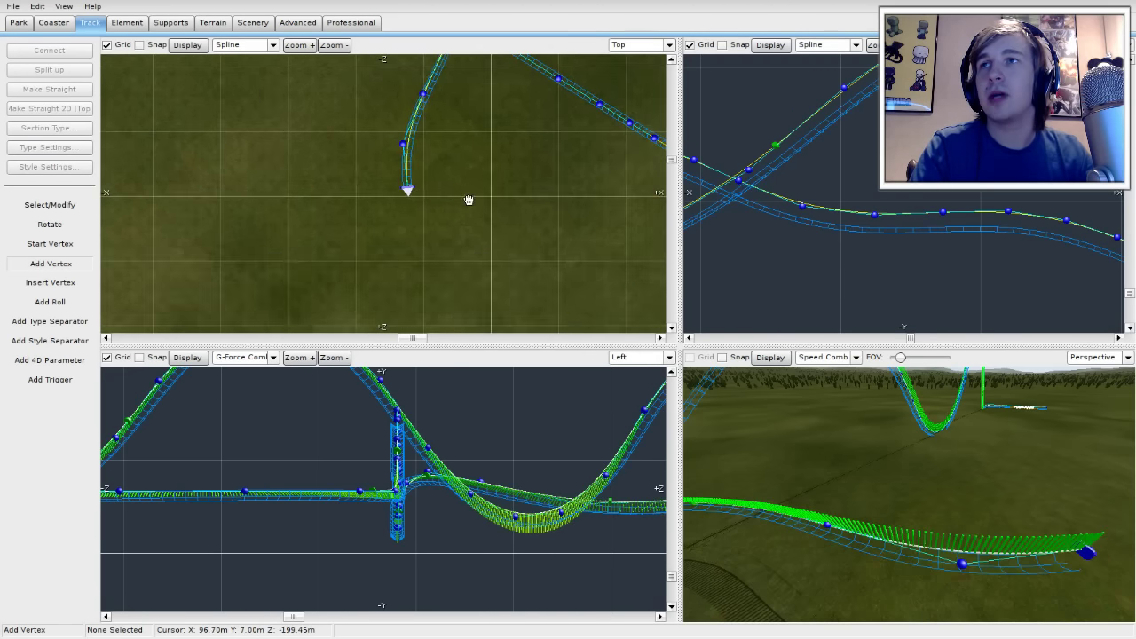
{"action": "left_click", "coordinate": [423, 238]}
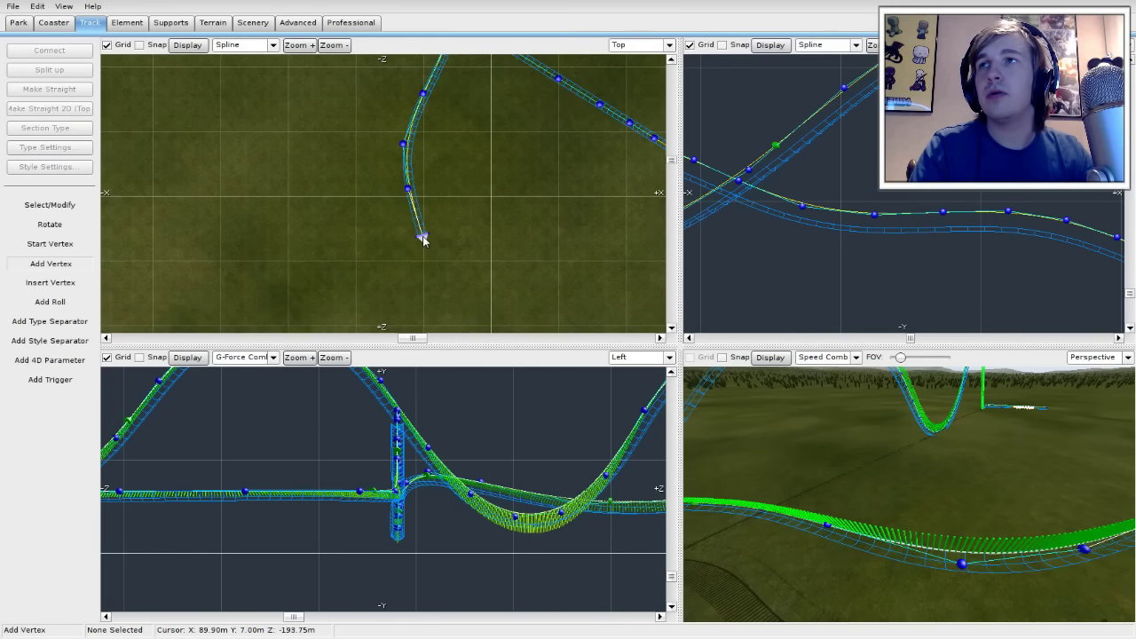
{"action": "left_click", "coordinate": [463, 283]}
{"action": "right_click_drag", "start_coordinate": [532, 276], "coordinate": [430, 201]}
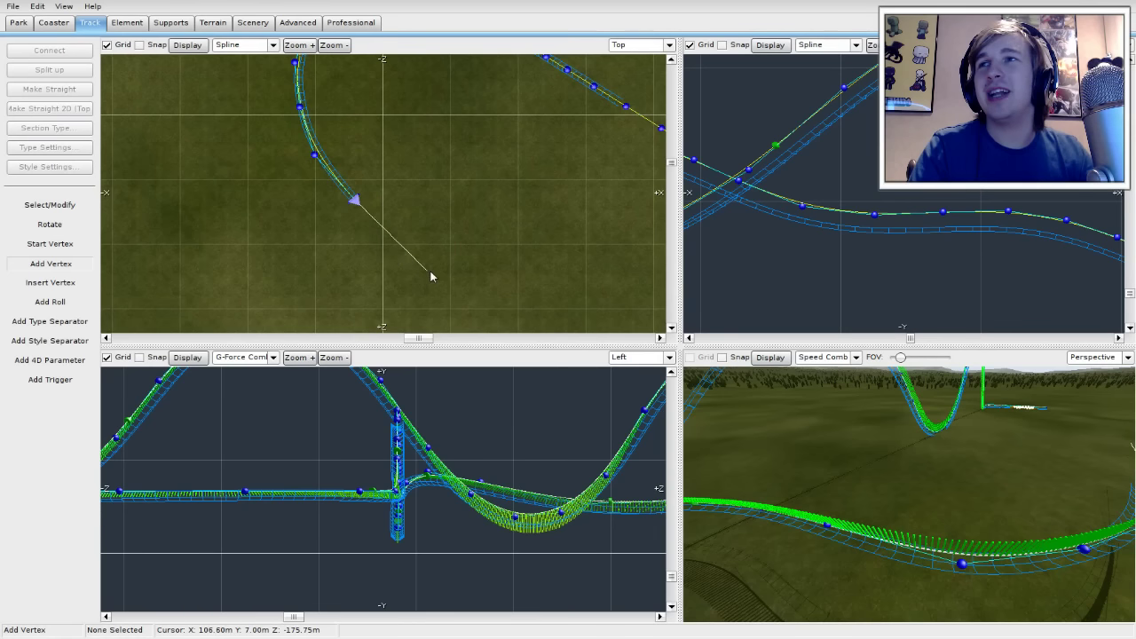
{"action": "left_click", "coordinate": [393, 241]}
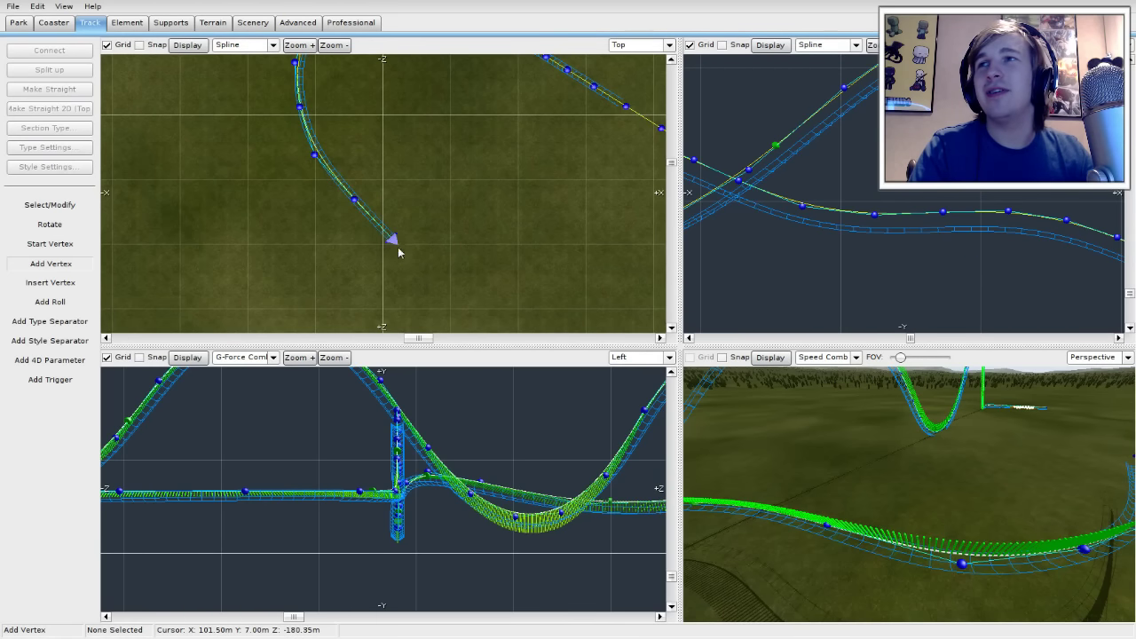
Step: Select the whole coaster and rotate it in the top view until the open end runs parallel to the X axis
{"action": "right_click_drag", "start_coordinate": [485, 286], "coordinate": [489, 322]}
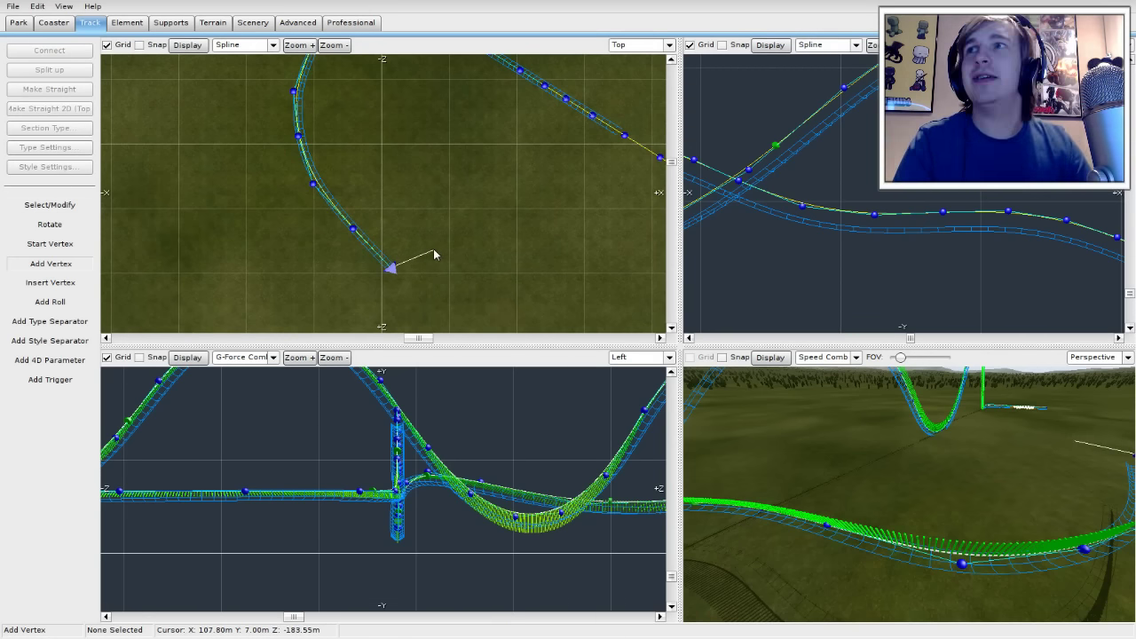
{"action": "right_click_drag", "start_coordinate": [448, 277], "coordinate": [432, 207]}
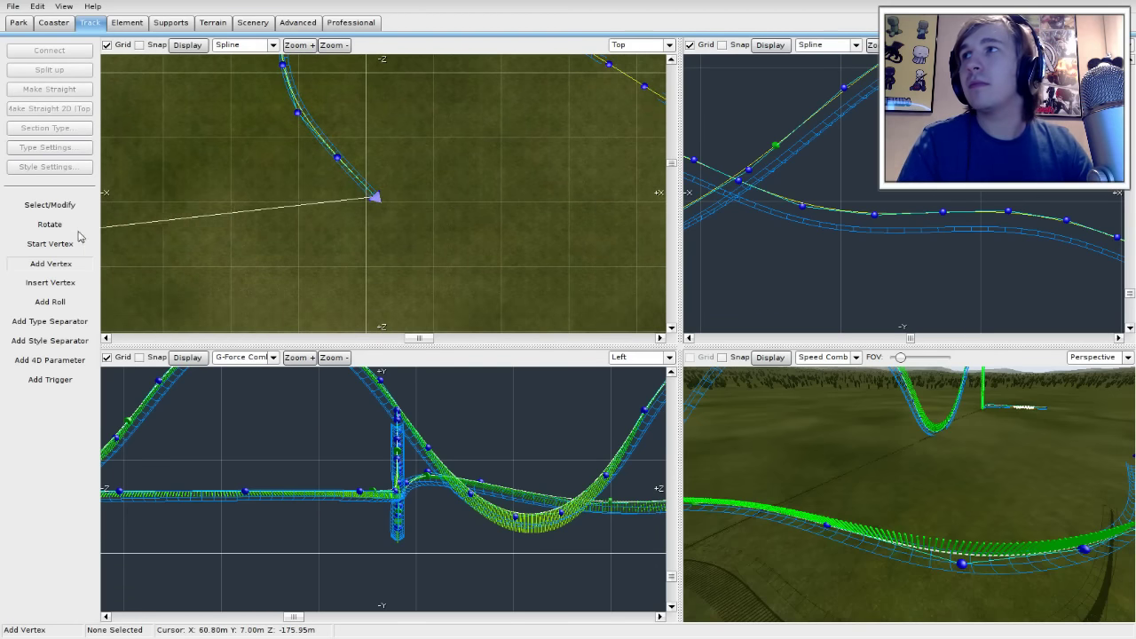
{"action": "scroll", "coordinate": [353, 201], "scroll_direction": "down", "scroll_amount": 5}
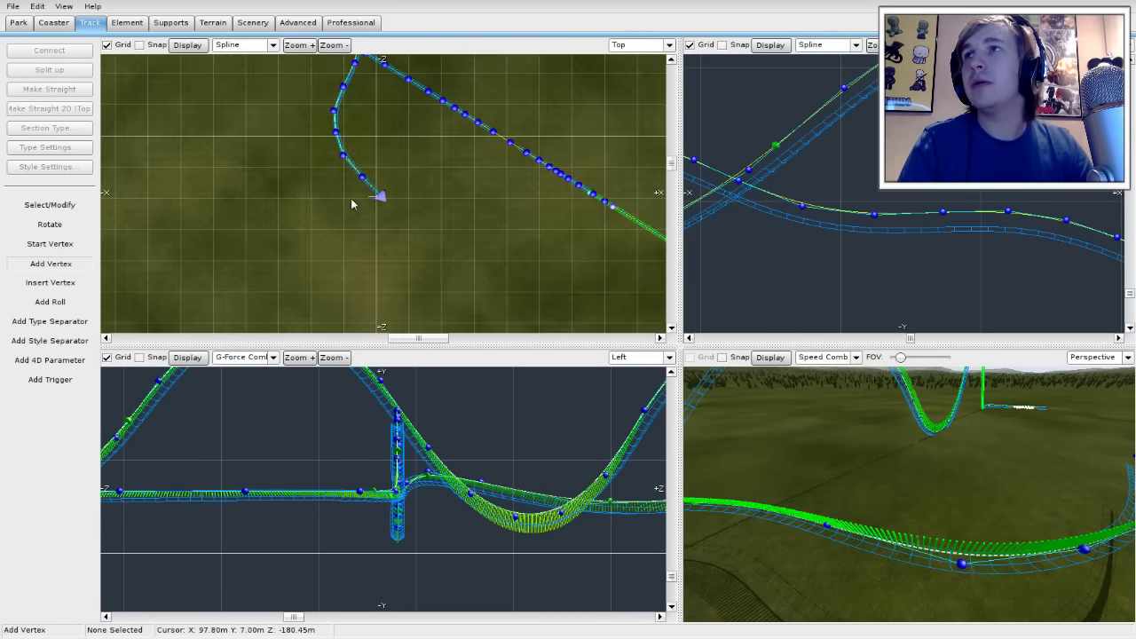
{"action": "left_click", "coordinate": [41, 205]}
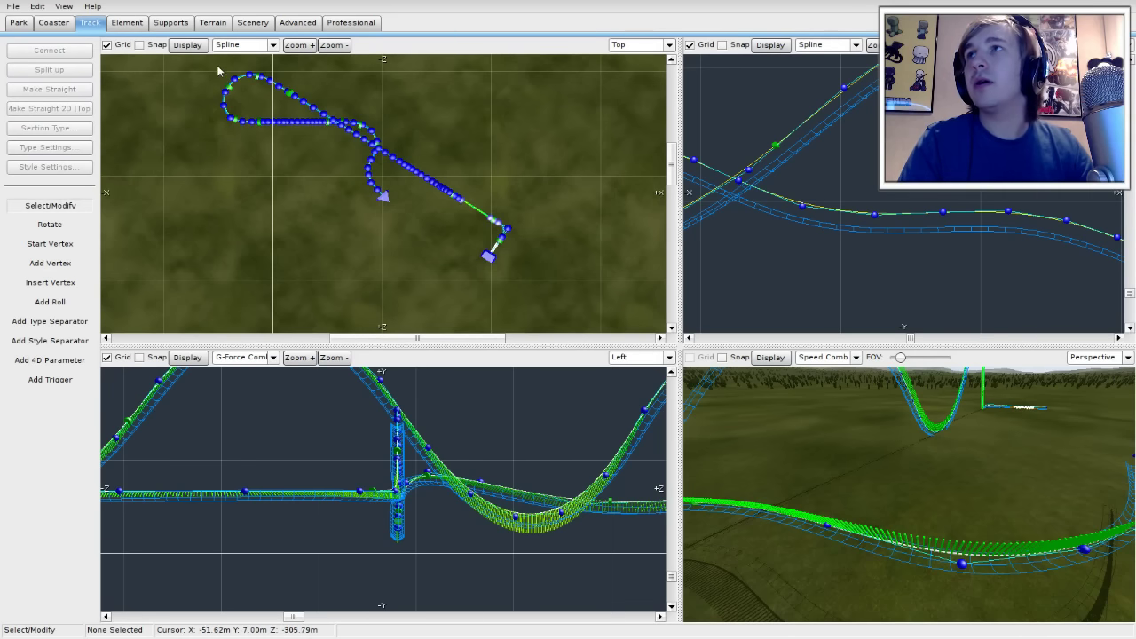
{"action": "left_click_drag", "start_coordinate": [193, 66], "coordinate": [568, 281]}
{"action": "scroll", "coordinate": [383, 231], "scroll_direction": "up", "scroll_amount": 6}
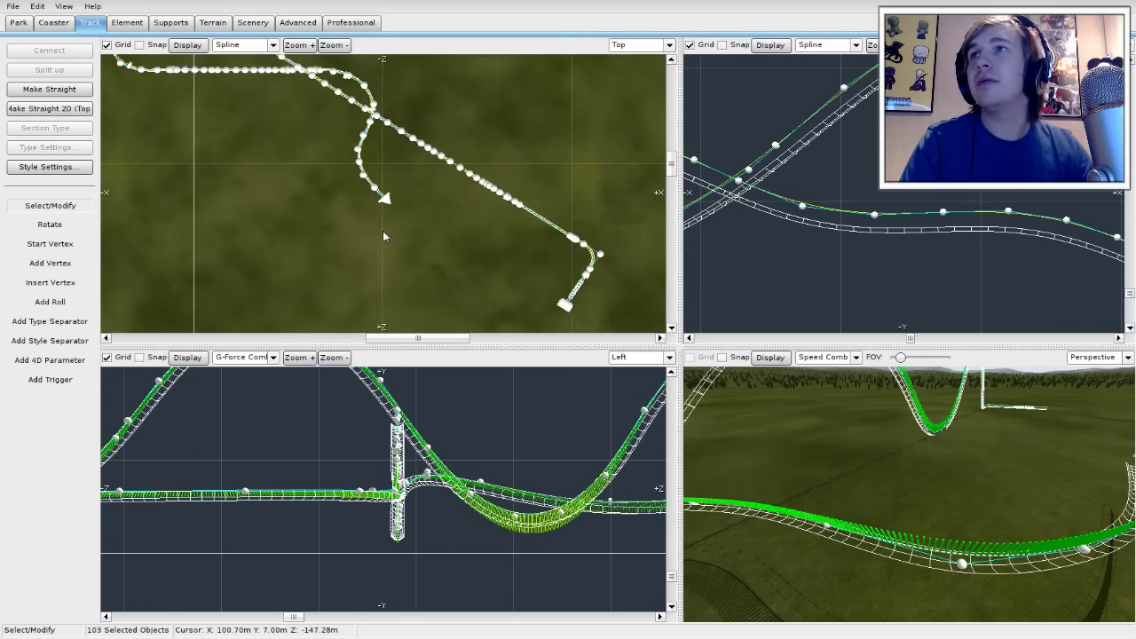
{"action": "scroll", "coordinate": [418, 245], "scroll_direction": "up", "scroll_amount": 2}
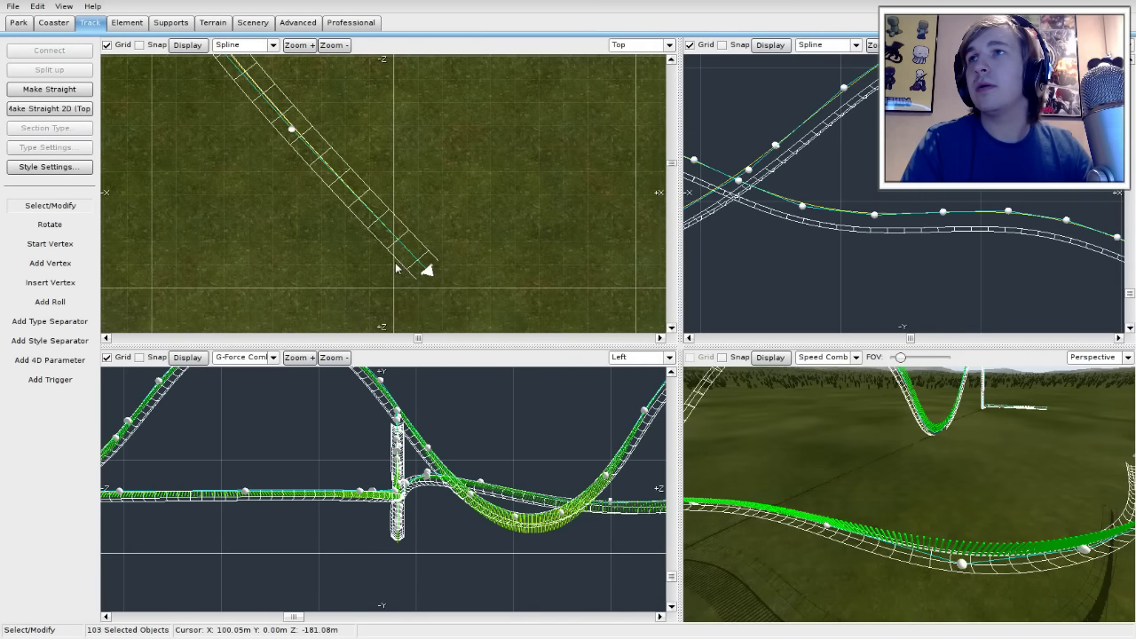
{"action": "left_click_drag", "start_coordinate": [426, 274], "coordinate": [514, 232]}
{"action": "key", "text": "ctrl+z"}
{"action": "left_click", "coordinate": [76, 229]}
{"action": "left_click", "coordinate": [51, 205]}
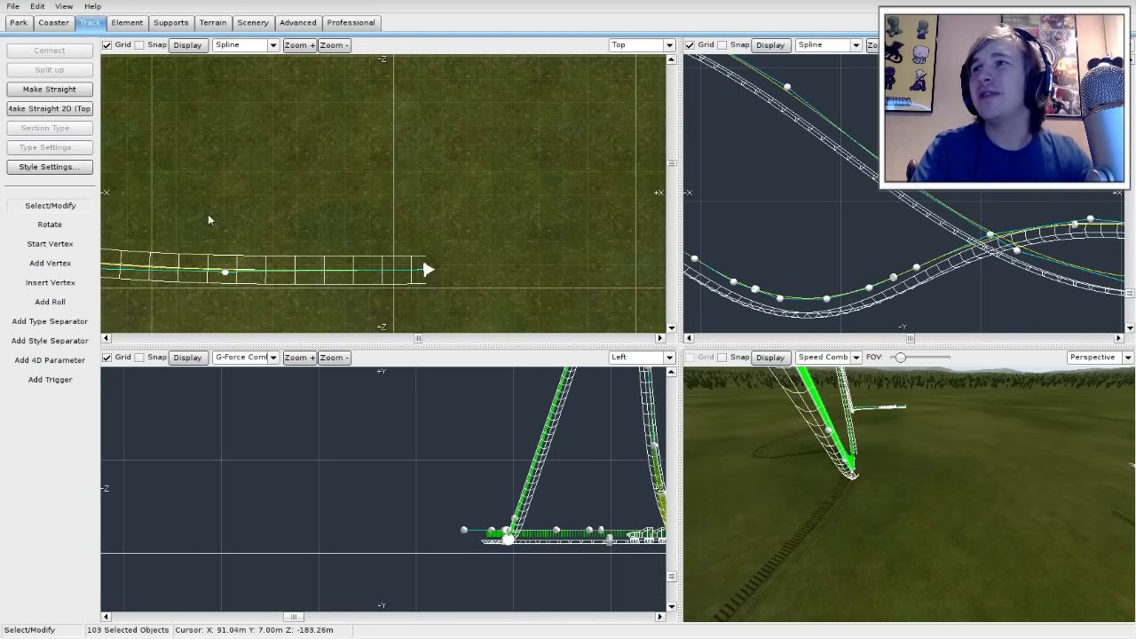
Step: Deselect the track and resize the viewports to give the front view more width and height
{"action": "left_click", "coordinate": [488, 267]}
{"action": "scroll", "coordinate": [483, 267], "scroll_direction": "down", "scroll_amount": 1}
{"action": "scroll", "coordinate": [484, 265], "scroll_direction": "down", "scroll_amount": 2}
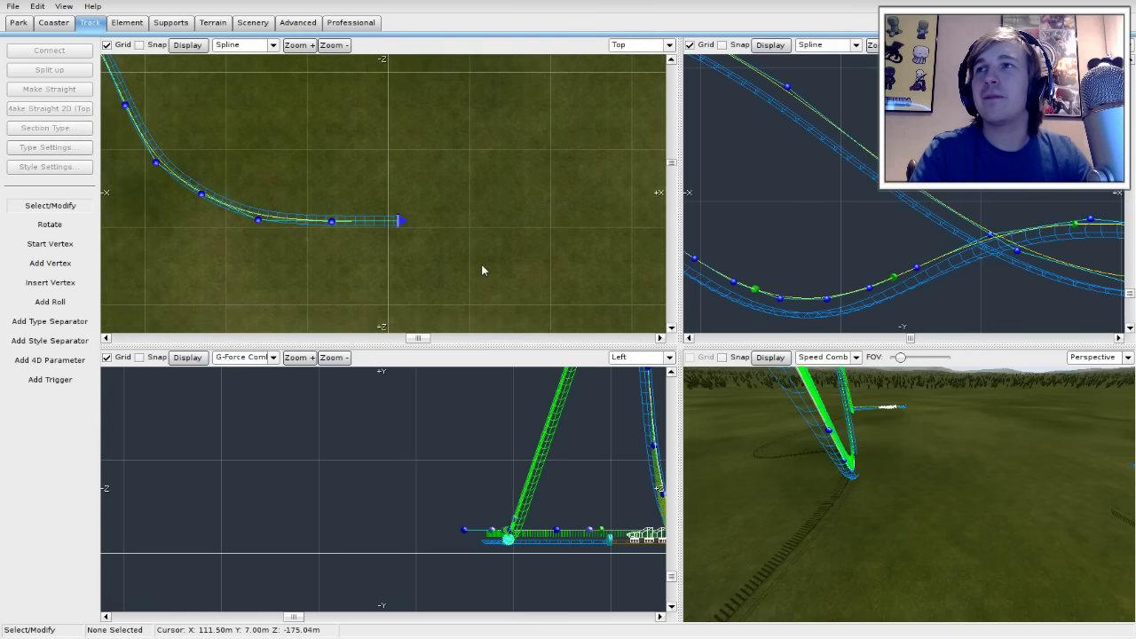
{"action": "right_click_drag", "start_coordinate": [487, 227], "coordinate": [444, 253]}
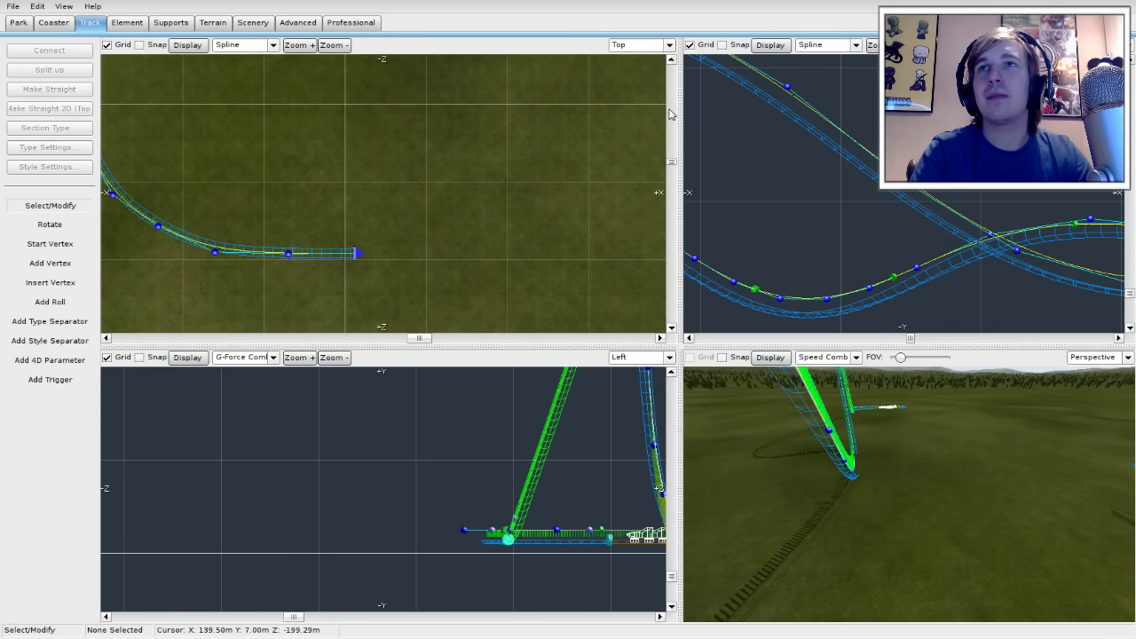
{"action": "left_click_drag", "start_coordinate": [677, 114], "coordinate": [497, 115]}
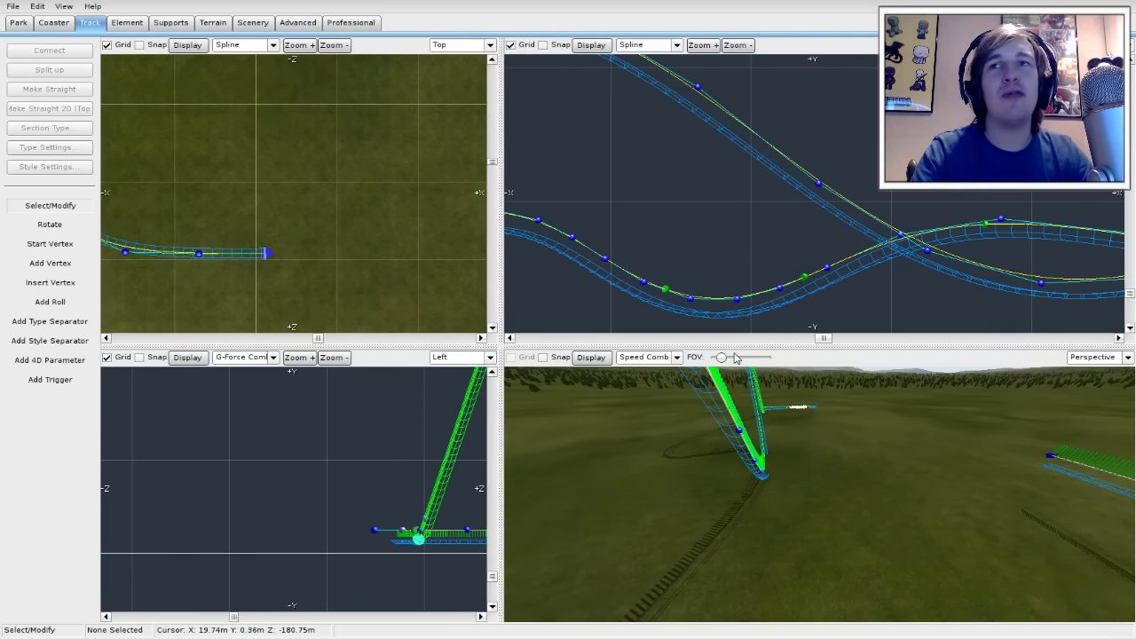
{"action": "left_click_drag", "start_coordinate": [733, 349], "coordinate": [735, 367]}
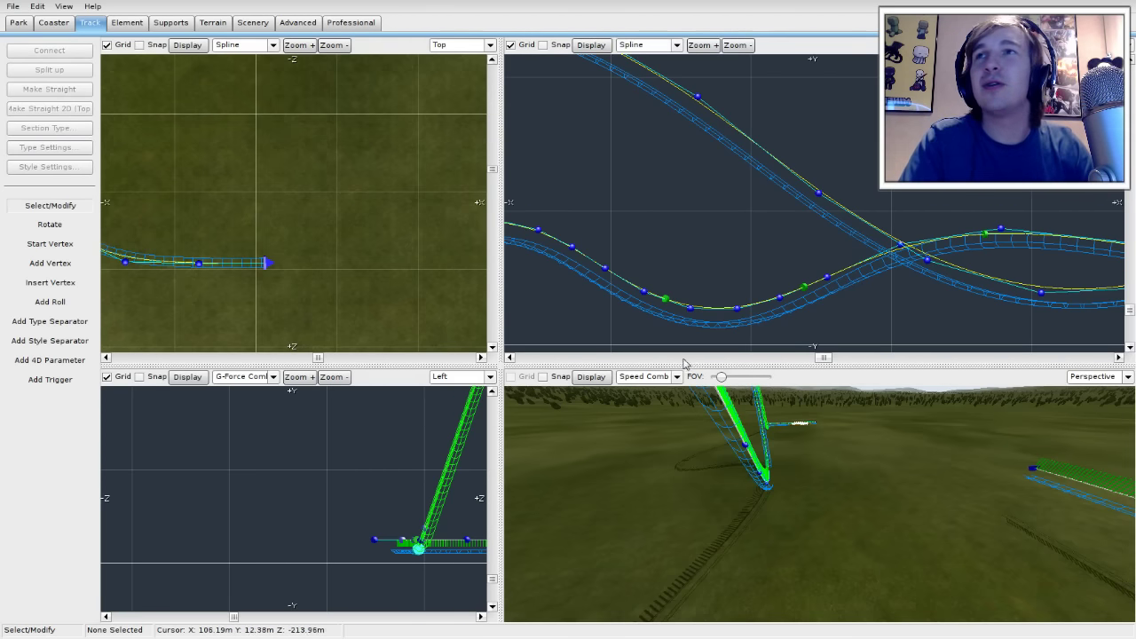
Step: In the front view, raise the first new vertex to about 9 m and the second one higher to form a small hill
{"action": "right_click_drag", "start_coordinate": [885, 303], "coordinate": [678, 283]}
{"action": "right_click_drag", "start_coordinate": [992, 281], "coordinate": [800, 268]}
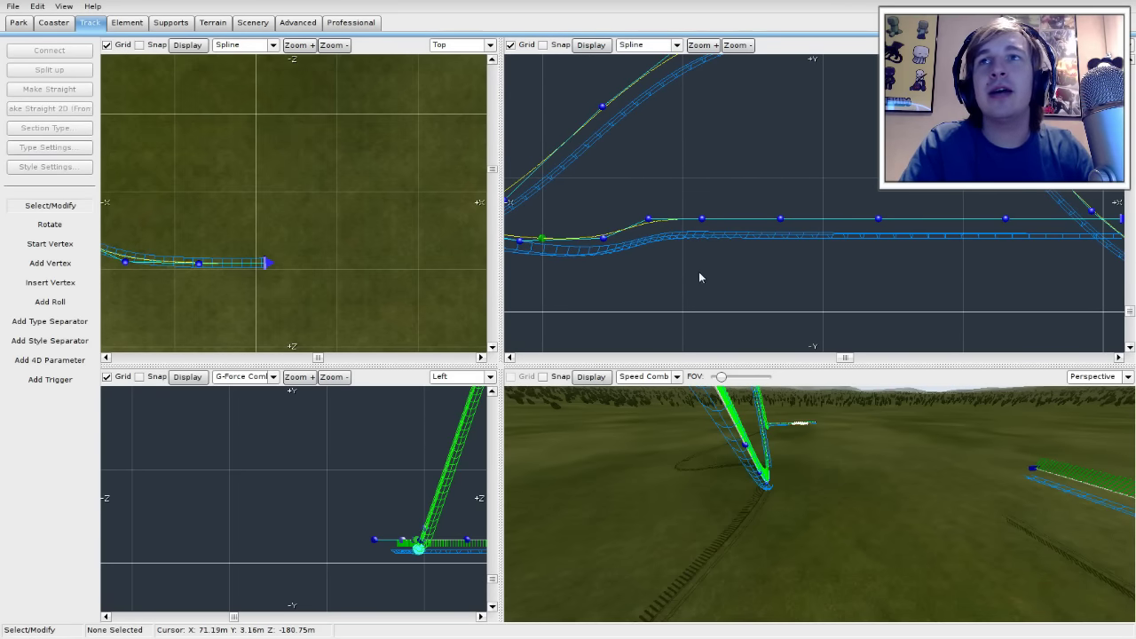
{"action": "scroll", "coordinate": [697, 273], "scroll_direction": "down", "scroll_amount": 2}
{"action": "scroll", "coordinate": [694, 281], "scroll_direction": "up", "scroll_amount": 3}
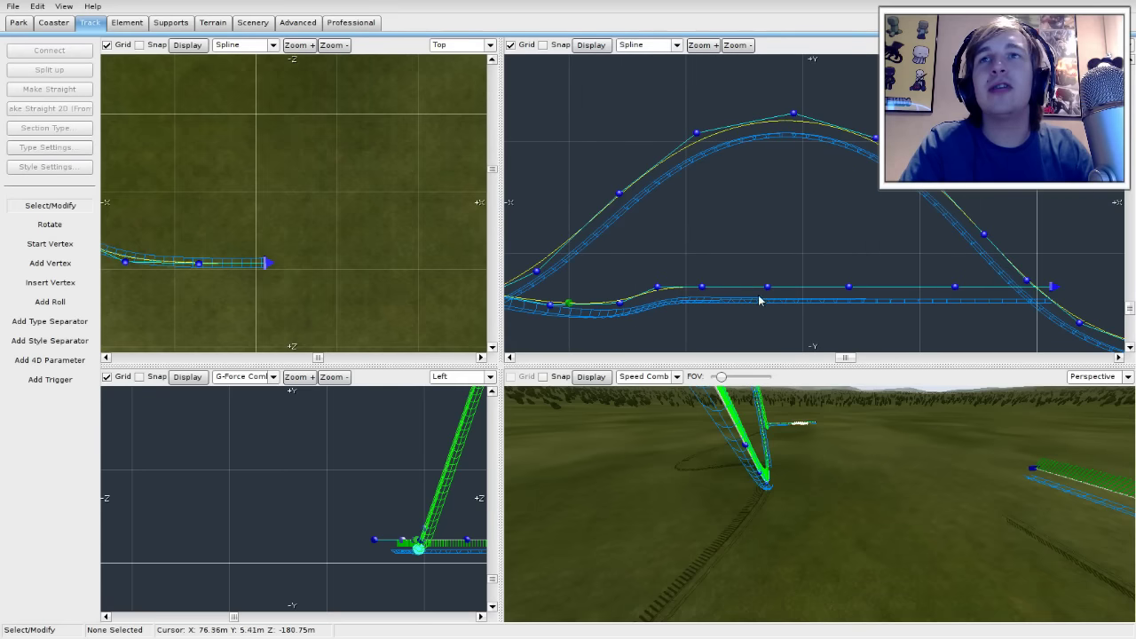
{"action": "scroll", "coordinate": [781, 302], "scroll_direction": "up", "scroll_amount": 3}
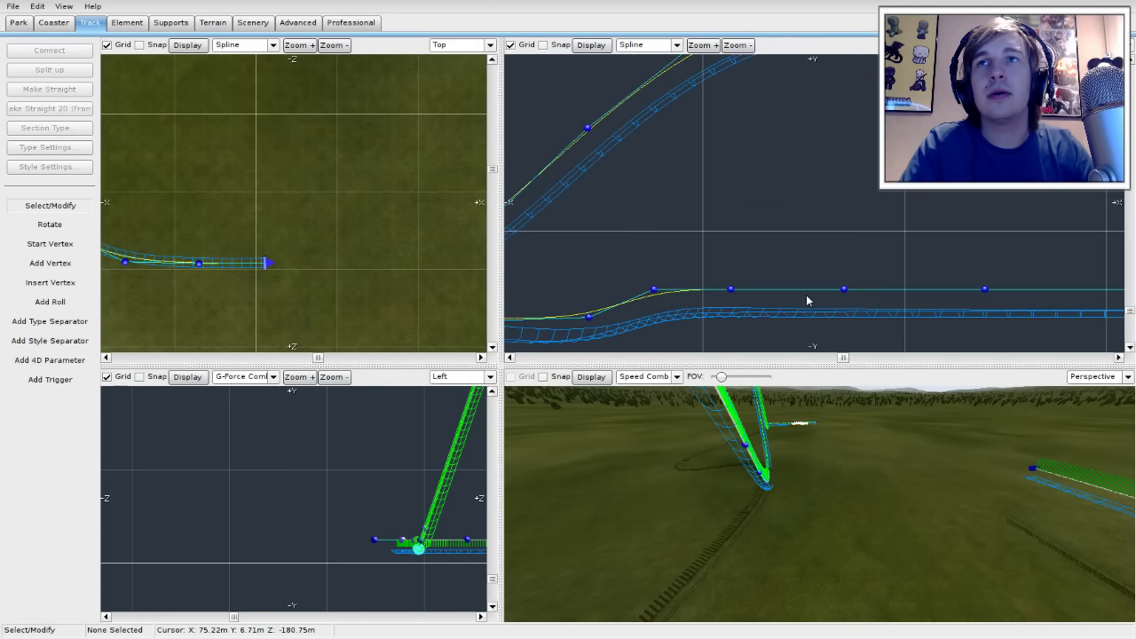
{"action": "right_click_drag", "start_coordinate": [792, 328], "coordinate": [812, 268]}
{"action": "right_click_drag", "start_coordinate": [726, 291], "coordinate": [762, 299]}
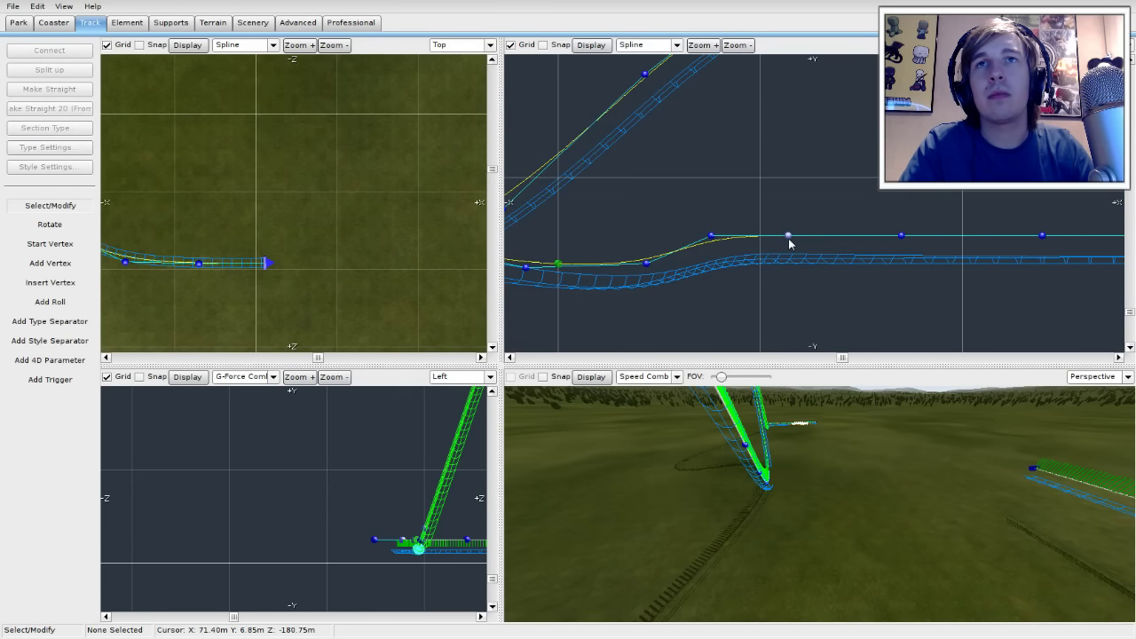
{"action": "left_click_drag", "start_coordinate": [789, 238], "coordinate": [789, 197]}
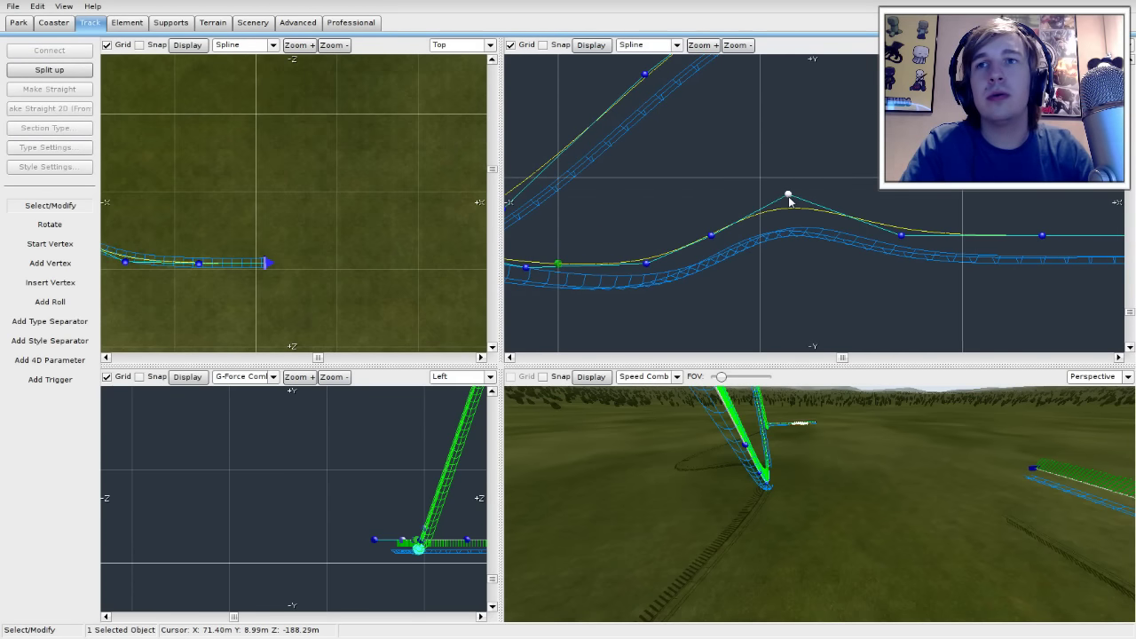
{"action": "left_click_drag", "start_coordinate": [904, 229], "coordinate": [908, 167]}
{"action": "right_click_drag", "start_coordinate": [897, 282], "coordinate": [748, 252]}
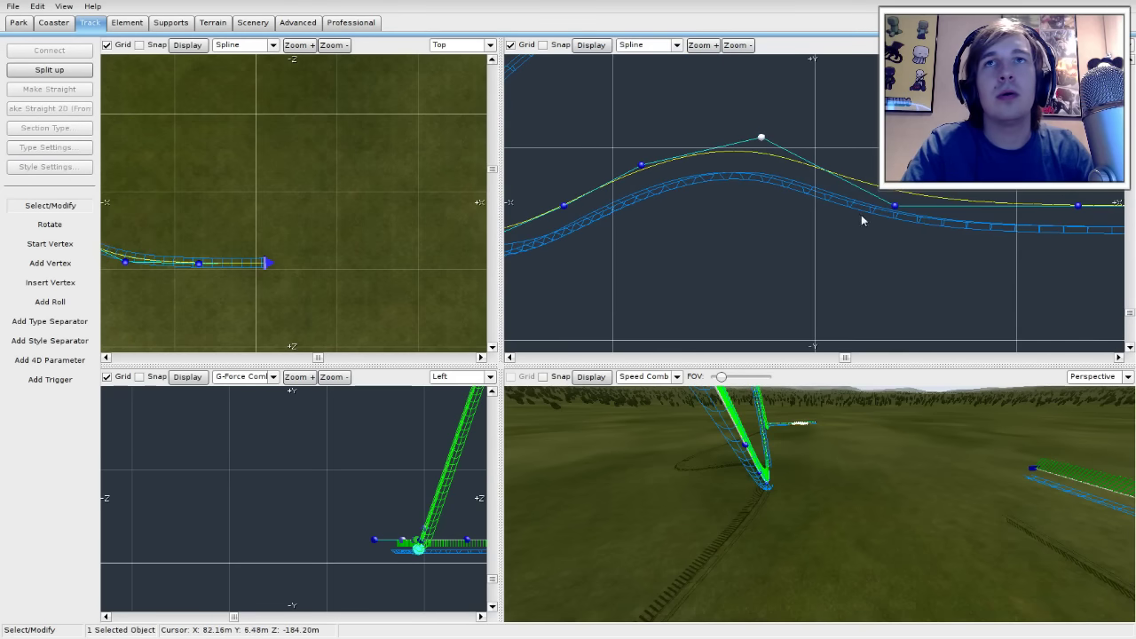
Step: Lower the third new vertex slightly and the fourth to about 4 m to form a dip before the open end
{"action": "left_click_drag", "start_coordinate": [897, 208], "coordinate": [896, 218]}
{"action": "right_click_drag", "start_coordinate": [903, 274], "coordinate": [802, 247]}
{"action": "left_click_drag", "start_coordinate": [922, 191], "coordinate": [913, 256]}
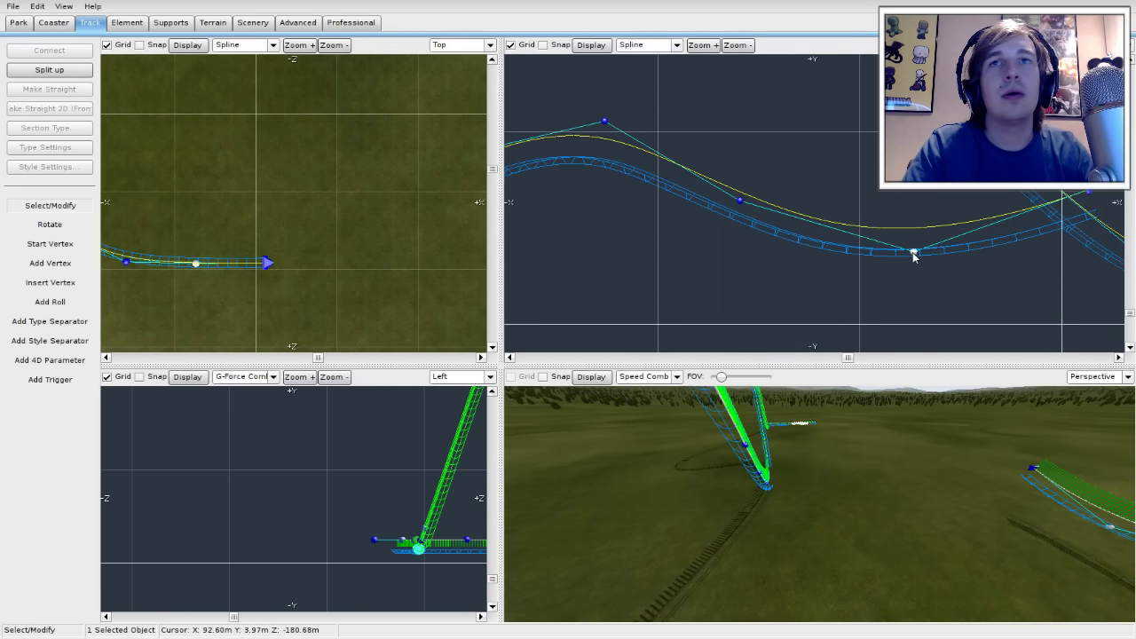
{"action": "right_click_drag", "start_coordinate": [1035, 269], "coordinate": [831, 277]}
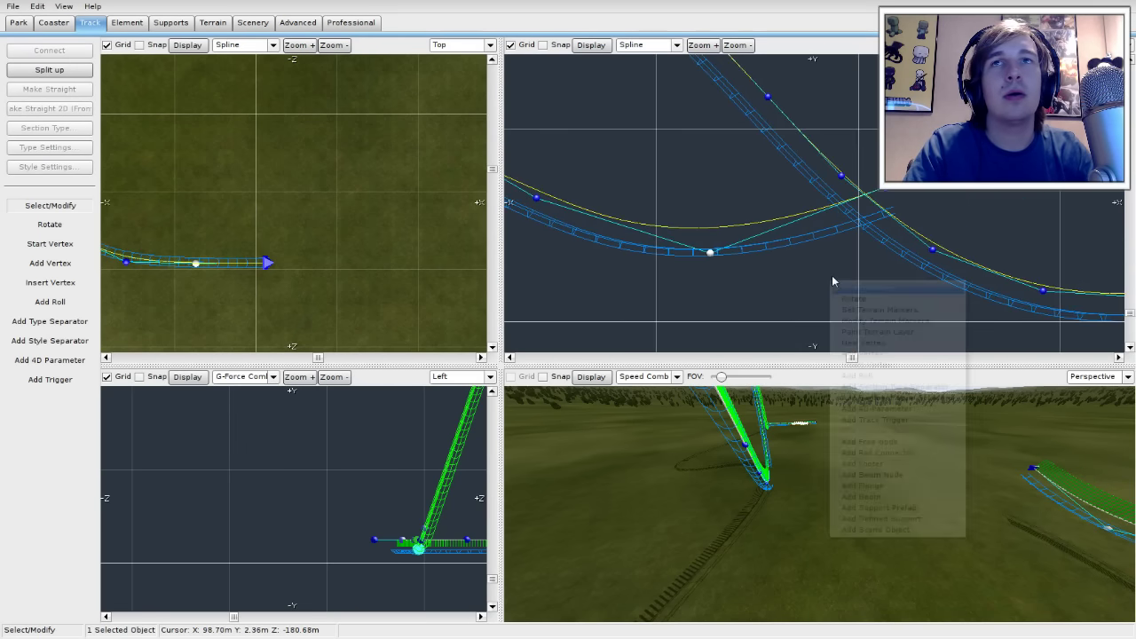
Step: In the front view, add two rising vertices beyond the open end, at about 9 m and 10 m height
{"action": "left_click", "coordinate": [887, 186]}
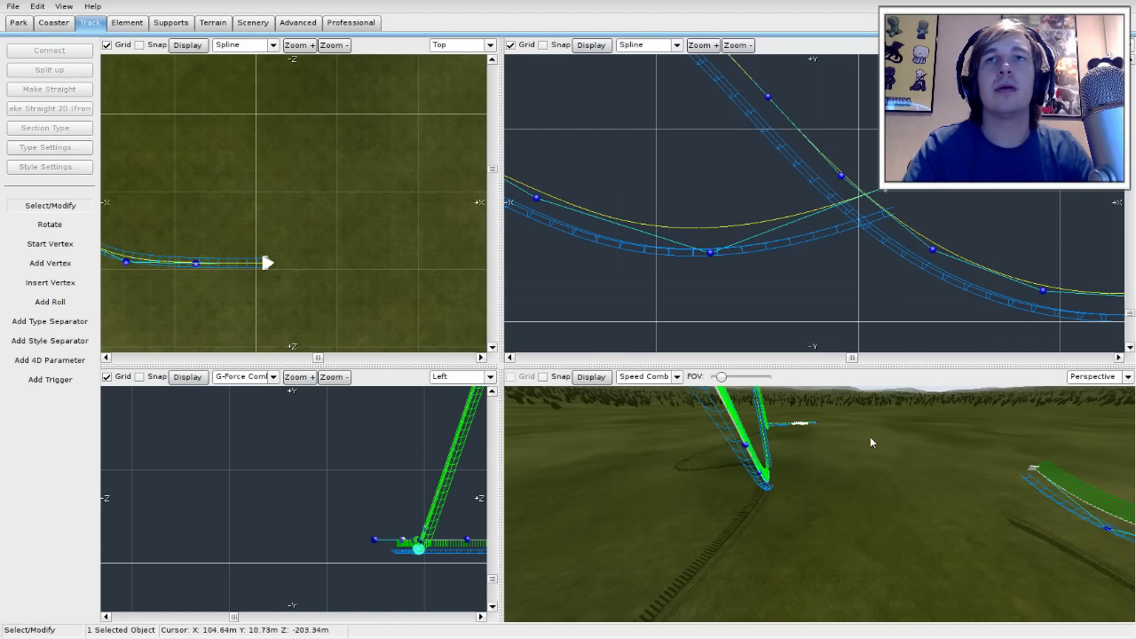
{"action": "right_click_drag", "start_coordinate": [322, 292], "coordinate": [377, 288]}
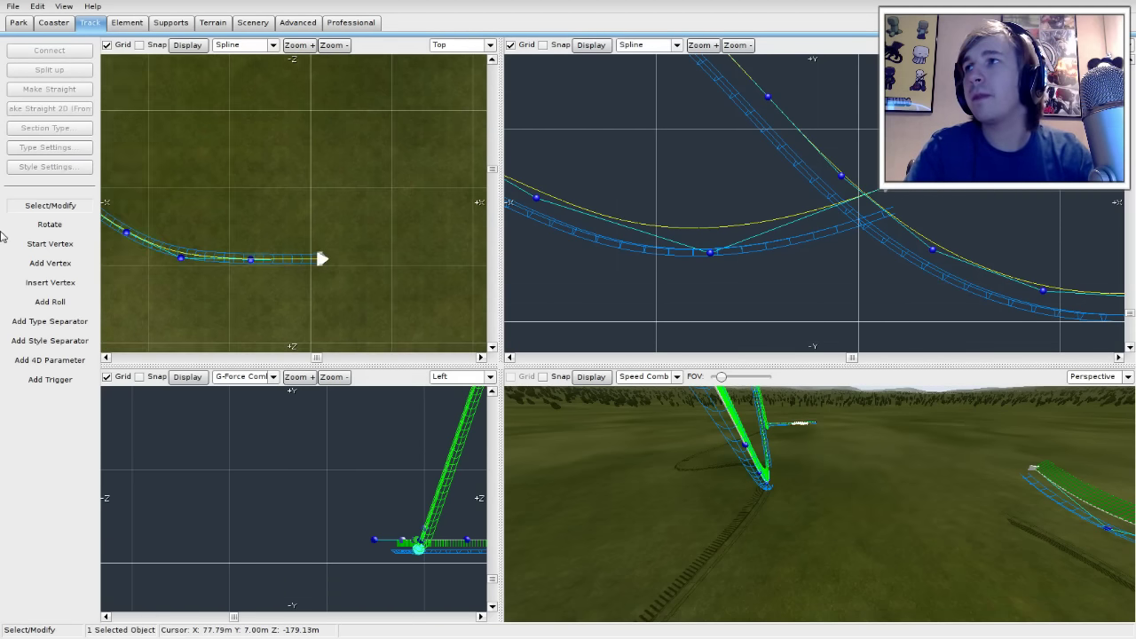
{"action": "left_click", "coordinate": [50, 263]}
{"action": "scroll", "coordinate": [426, 280], "scroll_direction": "down", "scroll_amount": 2}
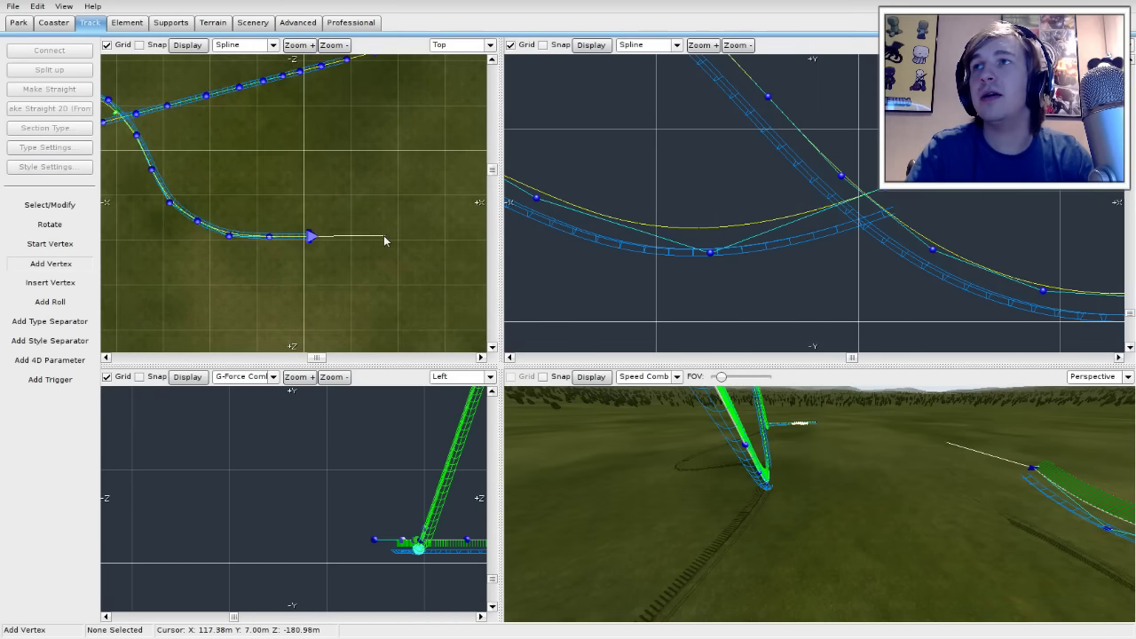
{"action": "scroll", "coordinate": [382, 239], "scroll_direction": "up", "scroll_amount": 2}
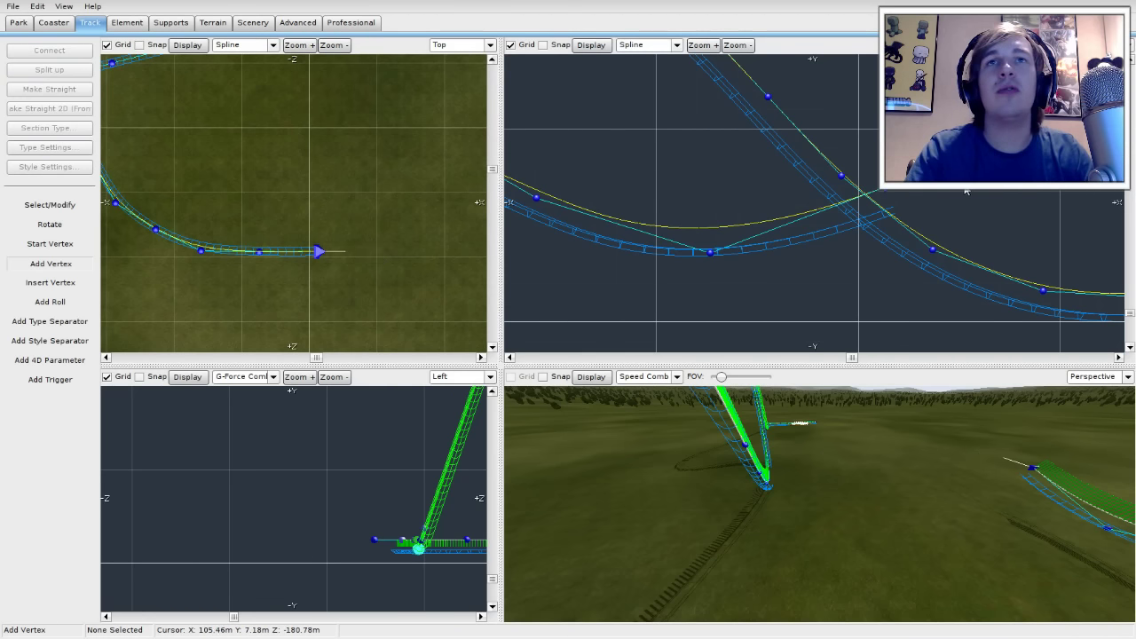
{"action": "right_click_drag", "start_coordinate": [988, 192], "coordinate": [798, 206]}
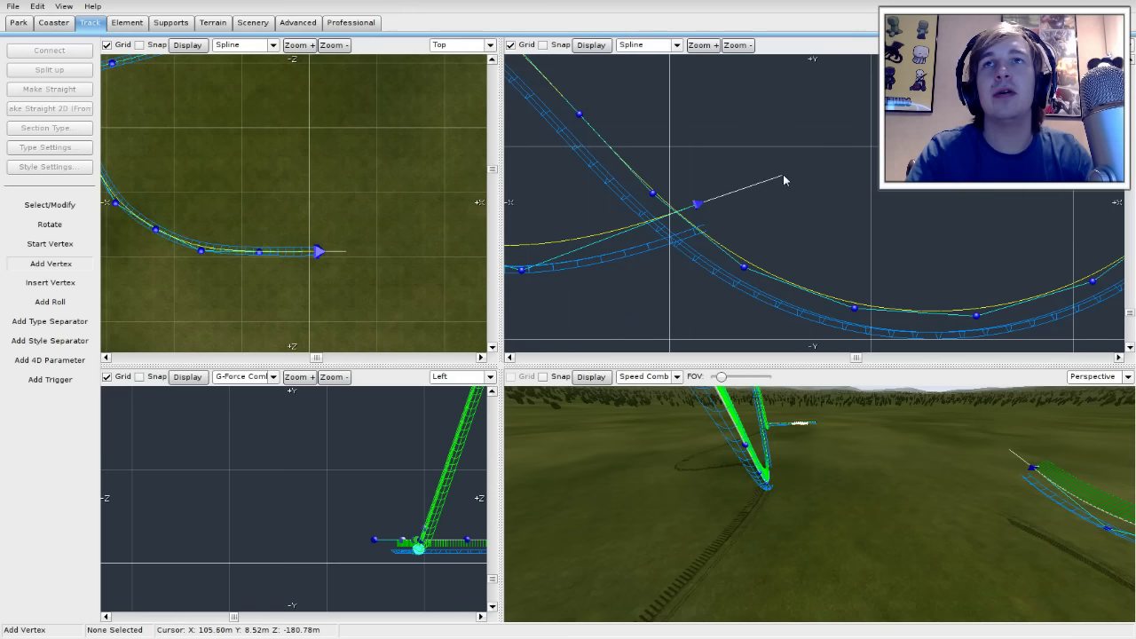
{"action": "left_click", "coordinate": [789, 174]}
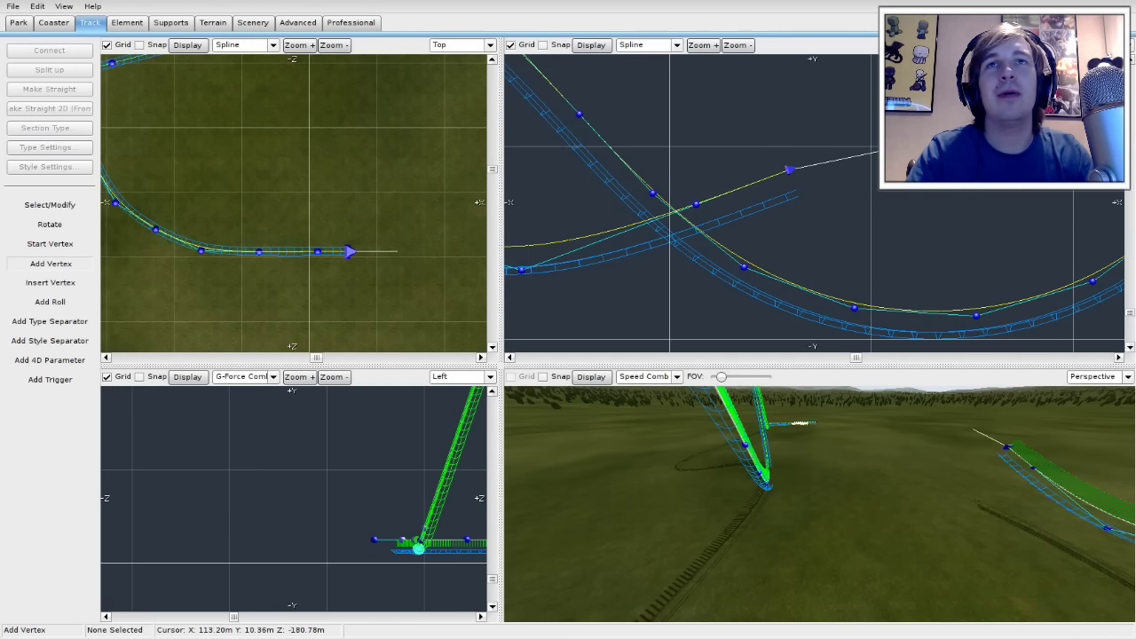
{"action": "left_click", "coordinate": [938, 139]}
Step: Add three descending vertices that carry the track over a hill and down to about 2 m
{"action": "right_click_drag", "start_coordinate": [954, 213], "coordinate": [731, 203]}
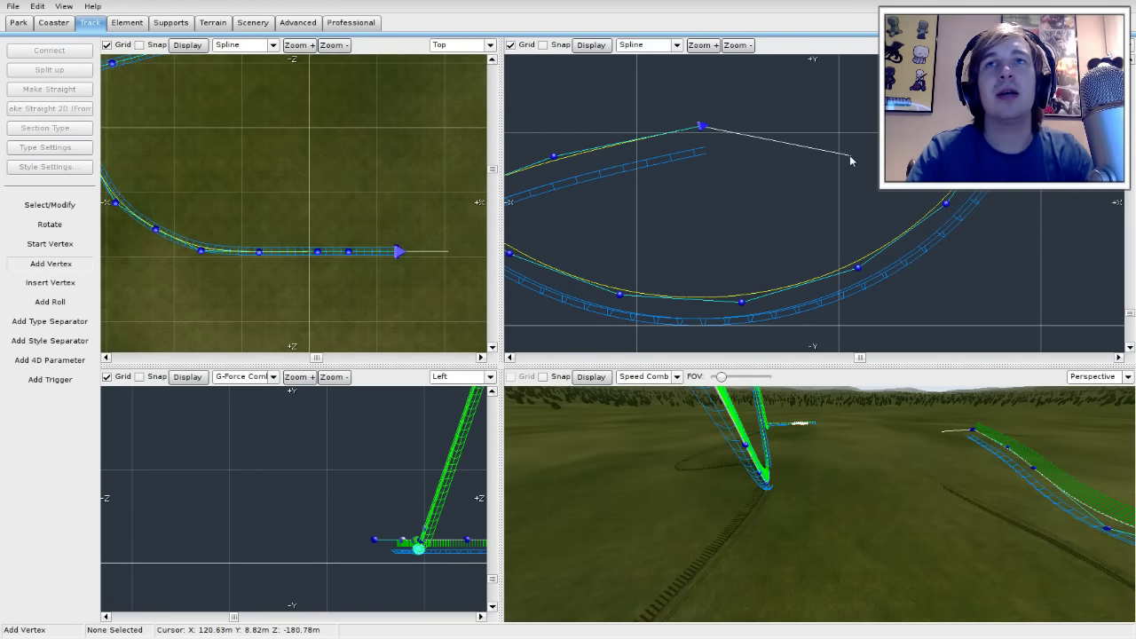
{"action": "left_click", "coordinate": [841, 155]}
{"action": "right_click_drag", "start_coordinate": [867, 213], "coordinate": [753, 193]}
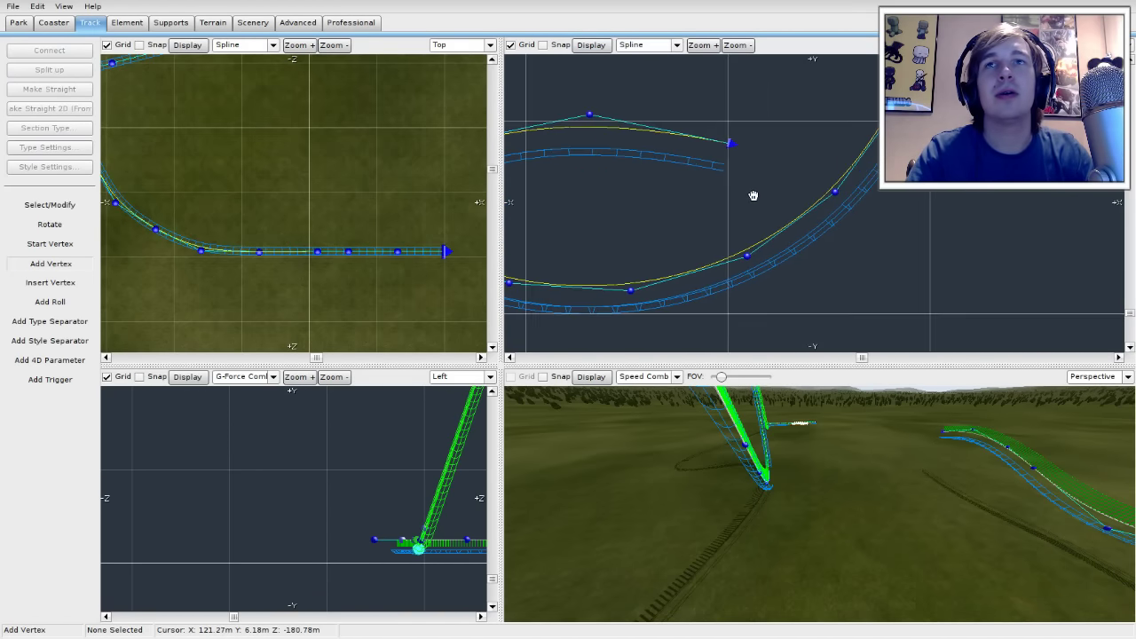
{"action": "left_click", "coordinate": [898, 239]}
{"action": "right_click_drag", "start_coordinate": [962, 265], "coordinate": [813, 215]}
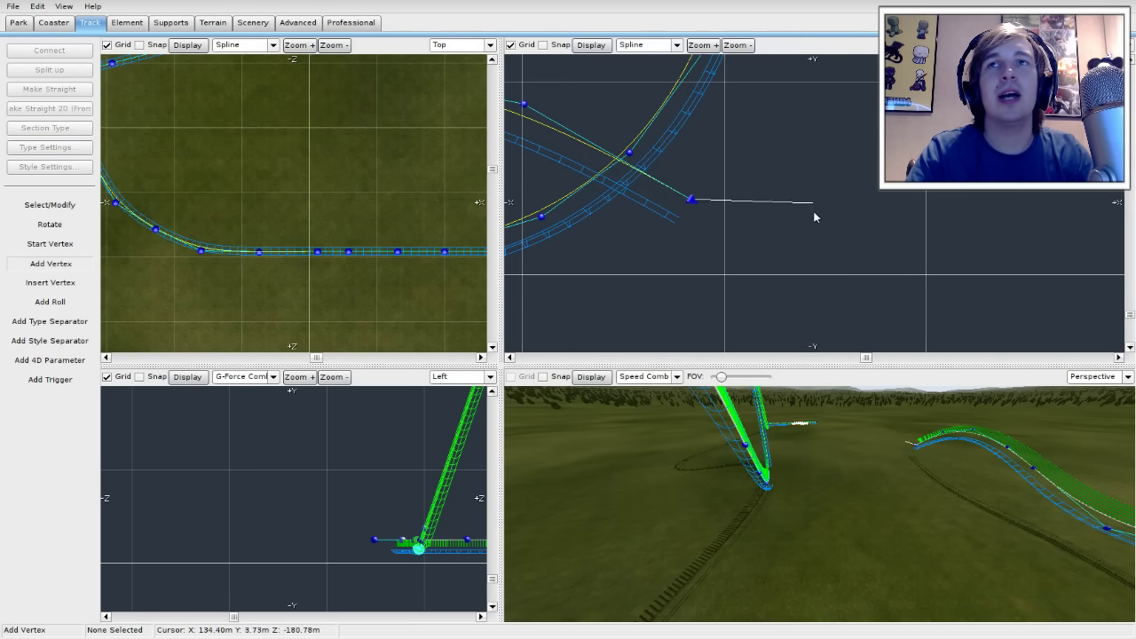
{"action": "left_click", "coordinate": [859, 233]}
{"action": "right_click_drag", "start_coordinate": [945, 227], "coordinate": [743, 200]}
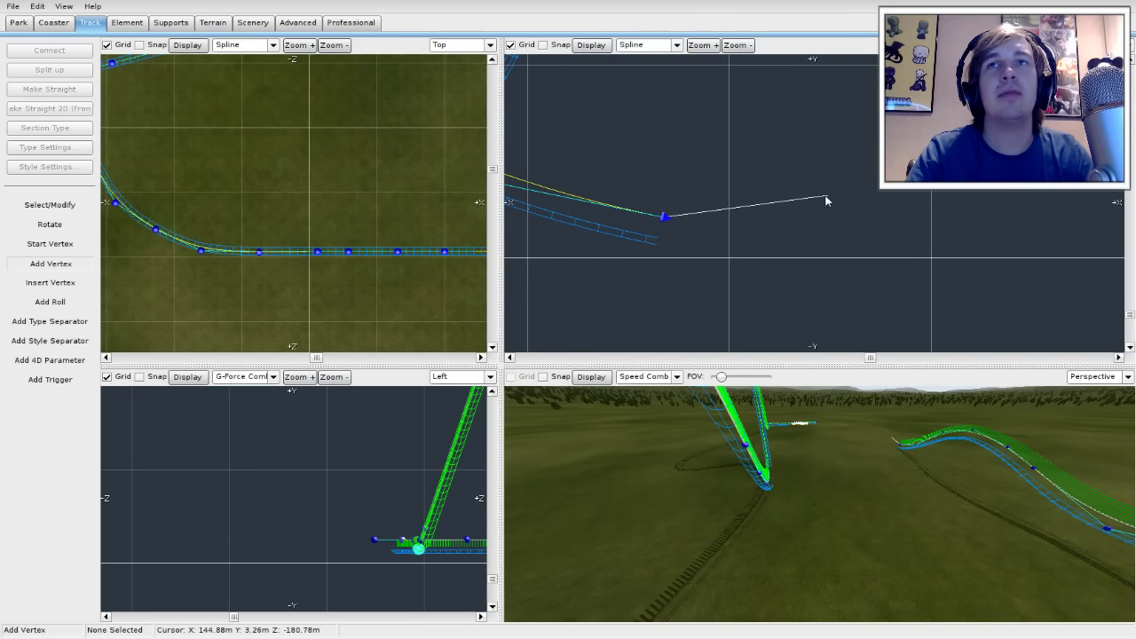
Step: Add four vertices that climb out of the dip to about 9 m and level the track off at about 8.5 m
{"action": "left_click", "coordinate": [824, 195]}
{"action": "right_click_drag", "start_coordinate": [923, 205], "coordinate": [761, 212]}
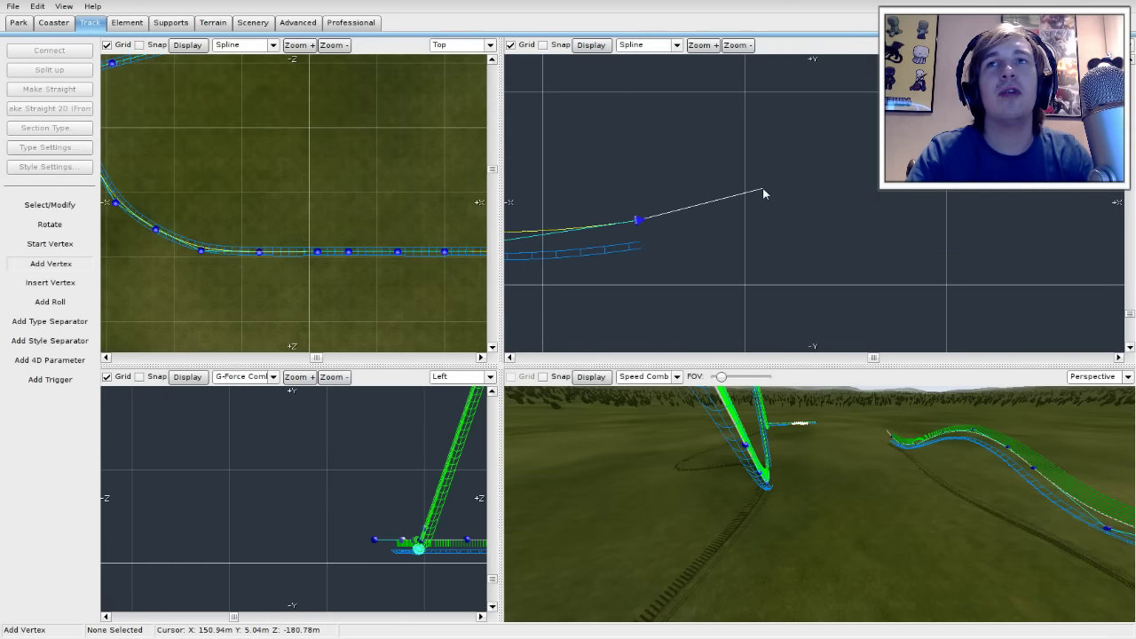
{"action": "left_click", "coordinate": [785, 170]}
{"action": "right_click_drag", "start_coordinate": [908, 195], "coordinate": [698, 211]}
{"action": "left_click", "coordinate": [804, 138]}
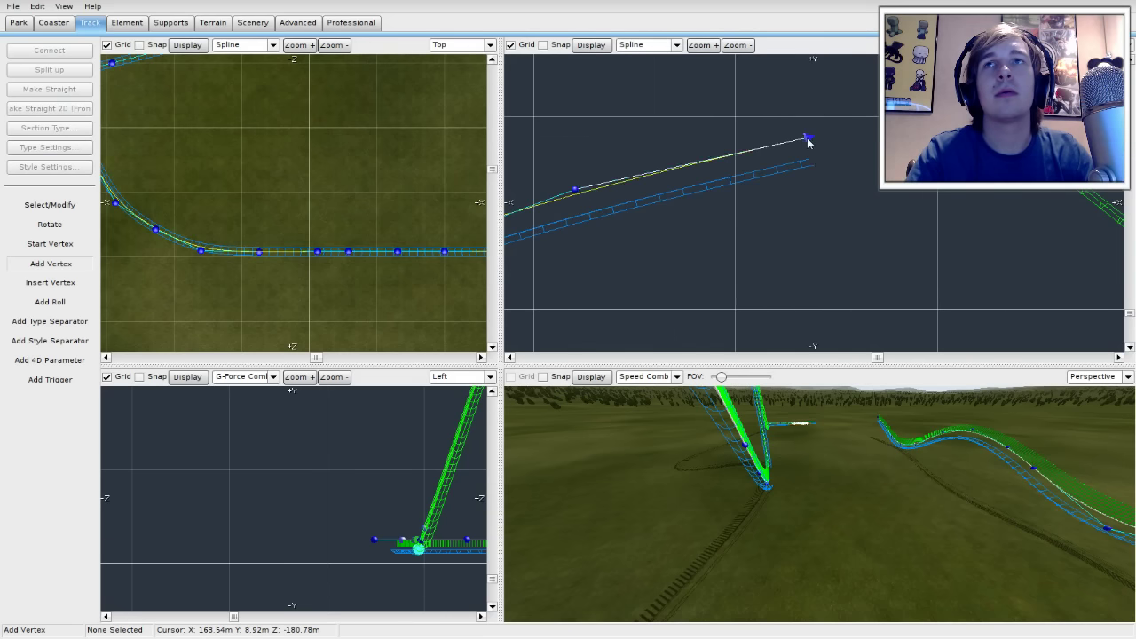
{"action": "right_click_drag", "start_coordinate": [908, 216], "coordinate": [712, 207]}
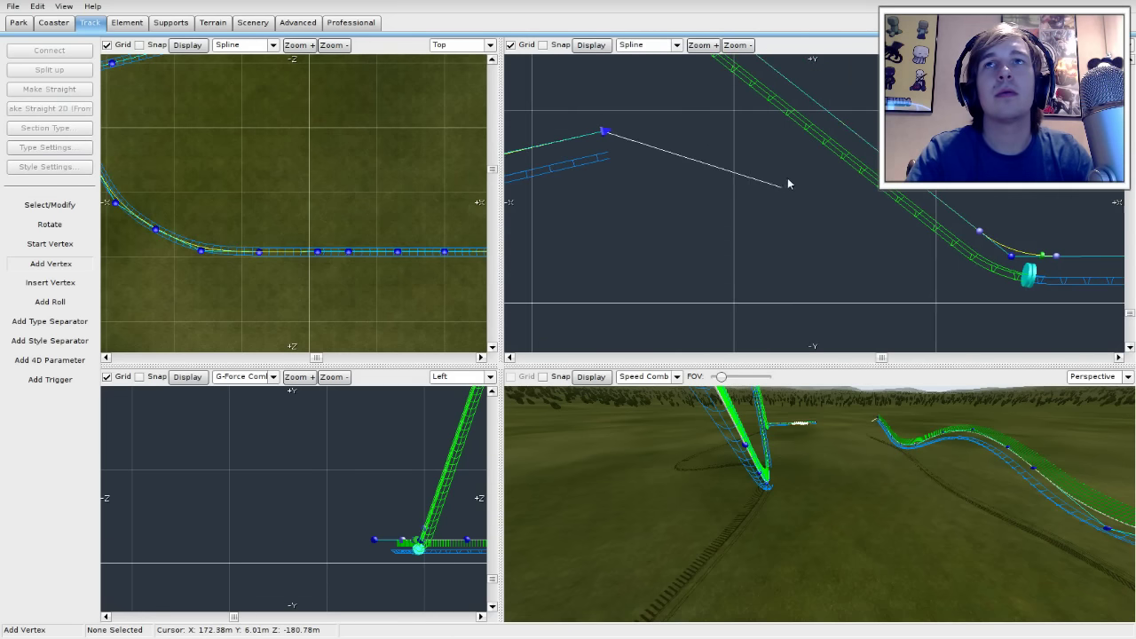
{"action": "left_click", "coordinate": [789, 138]}
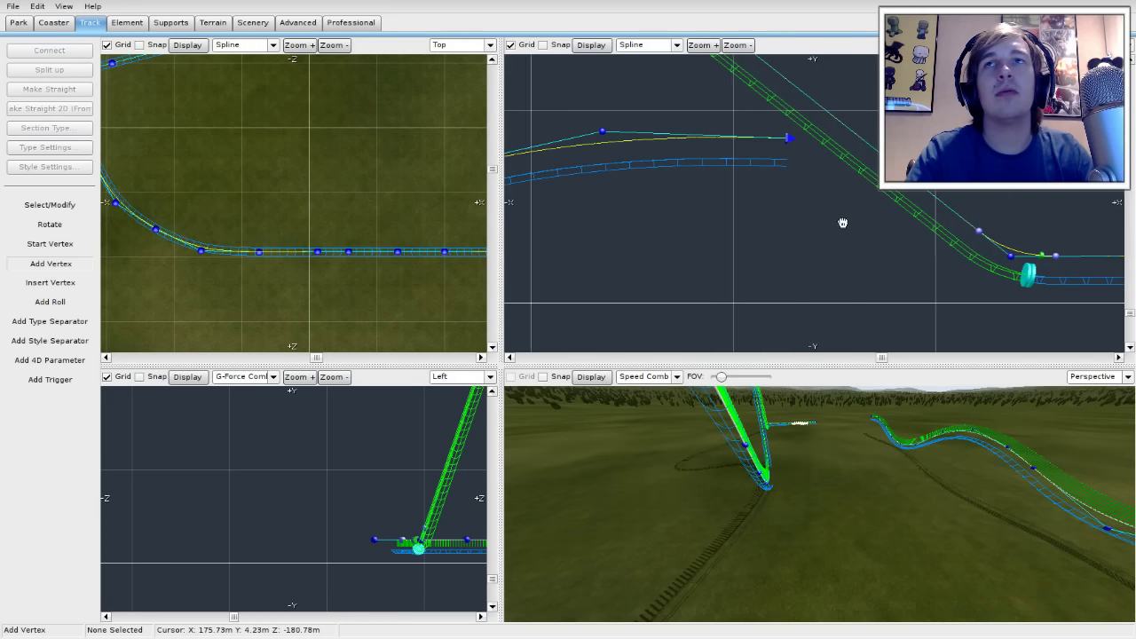
{"action": "right_click_drag", "start_coordinate": [839, 223], "coordinate": [789, 252]}
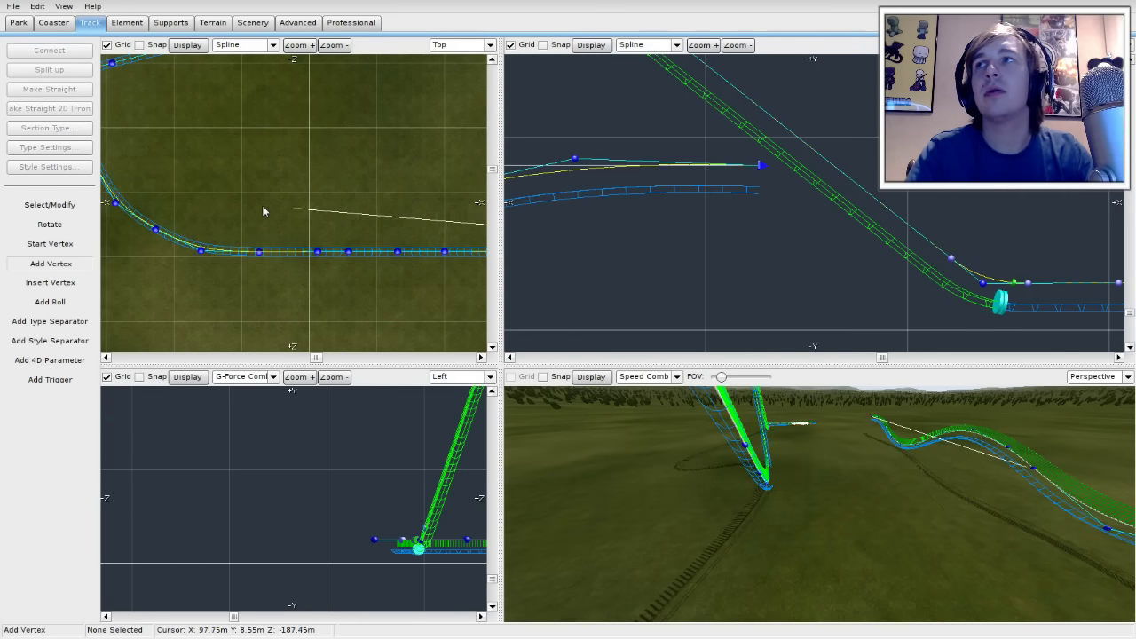
Step: In the top view, extend the open end with three vertices that curve the track toward the end beside the train
{"action": "scroll", "coordinate": [266, 202], "scroll_direction": "down", "scroll_amount": 5}
{"action": "scroll", "coordinate": [405, 228], "scroll_direction": "up", "scroll_amount": 5}
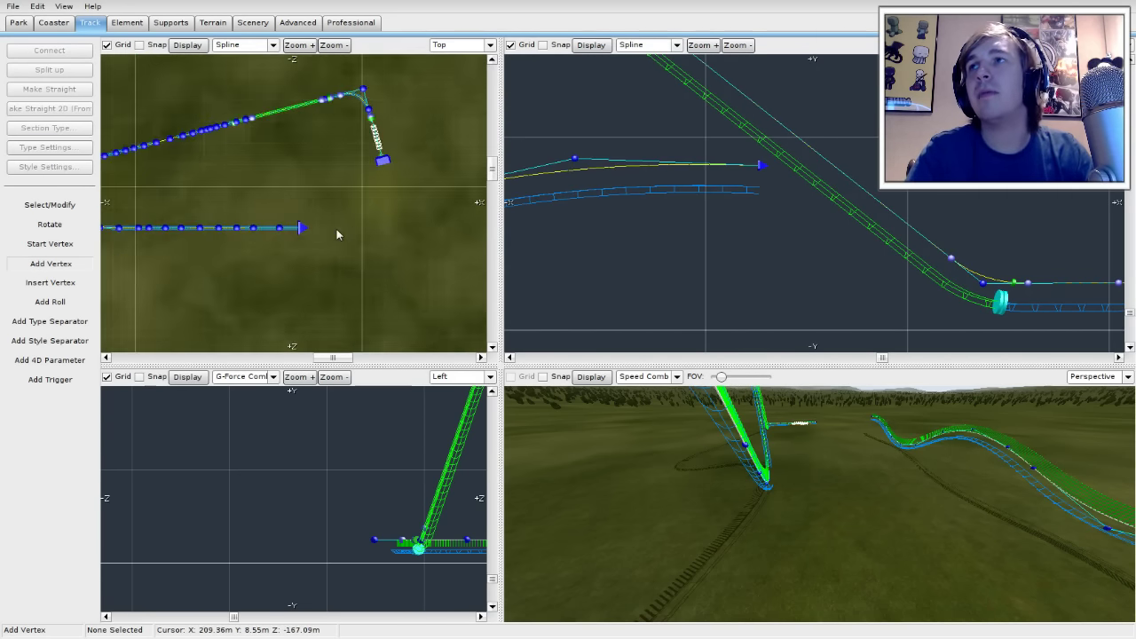
{"action": "right_click_drag", "start_coordinate": [397, 229], "coordinate": [318, 234]}
{"action": "scroll", "coordinate": [306, 252], "scroll_direction": "up", "scroll_amount": 5}
{"action": "scroll", "coordinate": [318, 234], "scroll_direction": "down", "scroll_amount": 4}
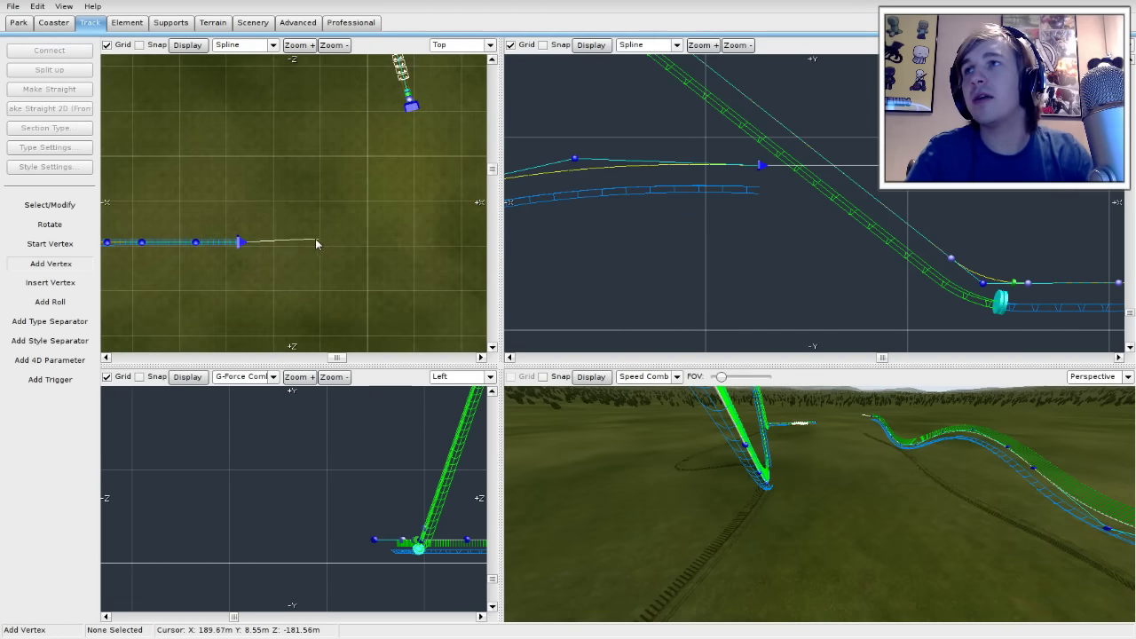
{"action": "scroll", "coordinate": [282, 242], "scroll_direction": "up", "scroll_amount": 2}
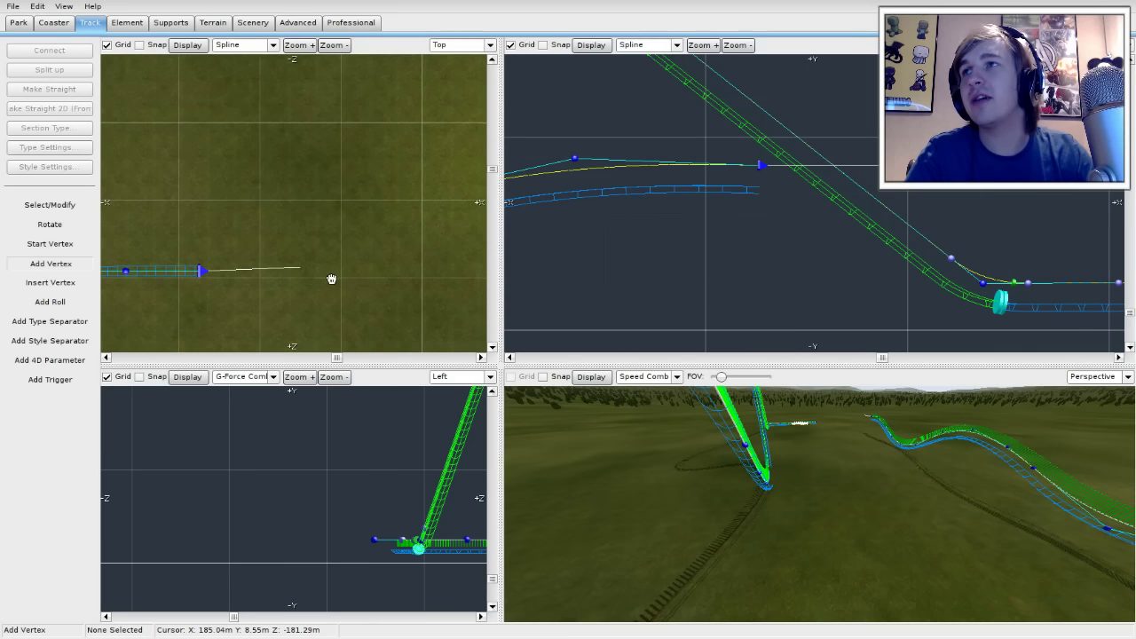
{"action": "middle_click_drag", "start_coordinate": [331, 278], "coordinate": [358, 254]}
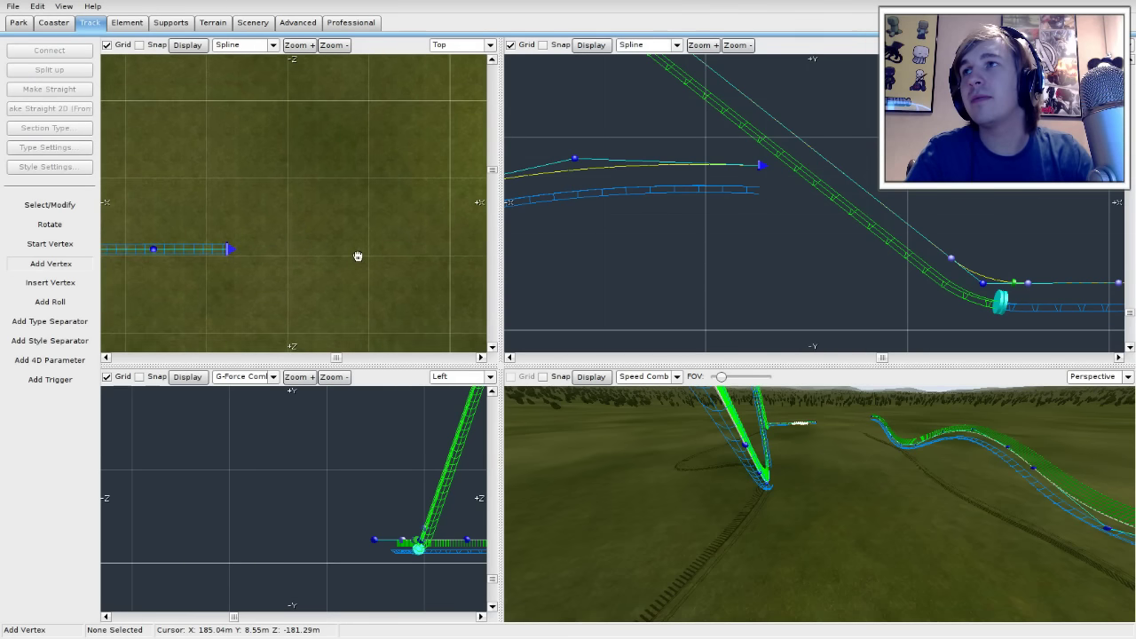
{"action": "left_click", "coordinate": [294, 249]}
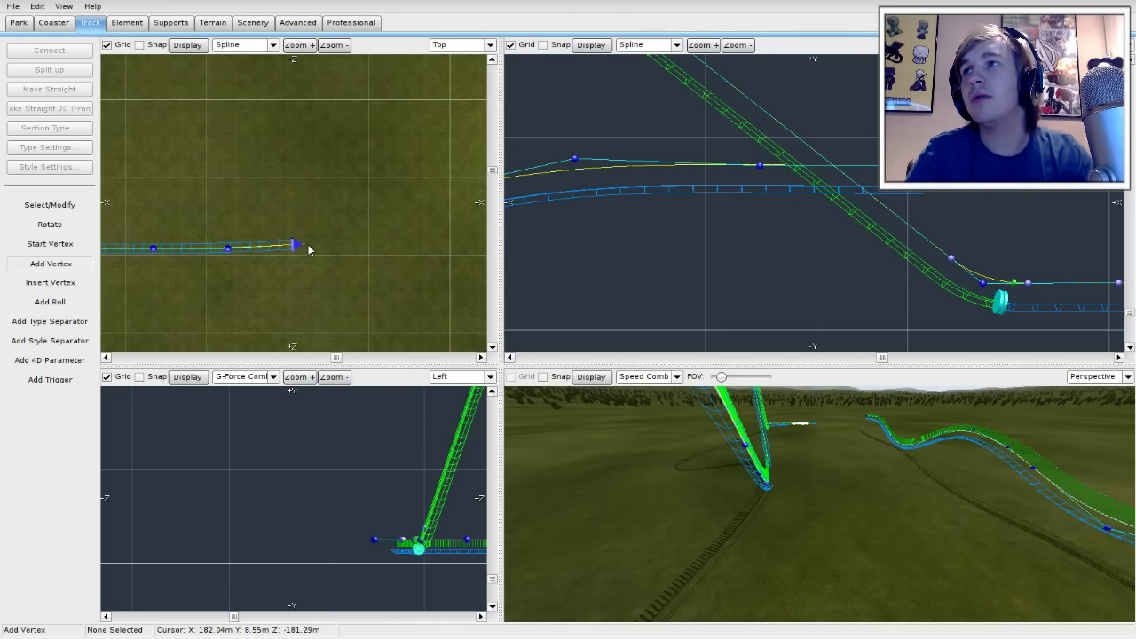
{"action": "left_click", "coordinate": [354, 213]}
{"action": "middle_click_drag", "start_coordinate": [399, 183], "coordinate": [320, 227]}
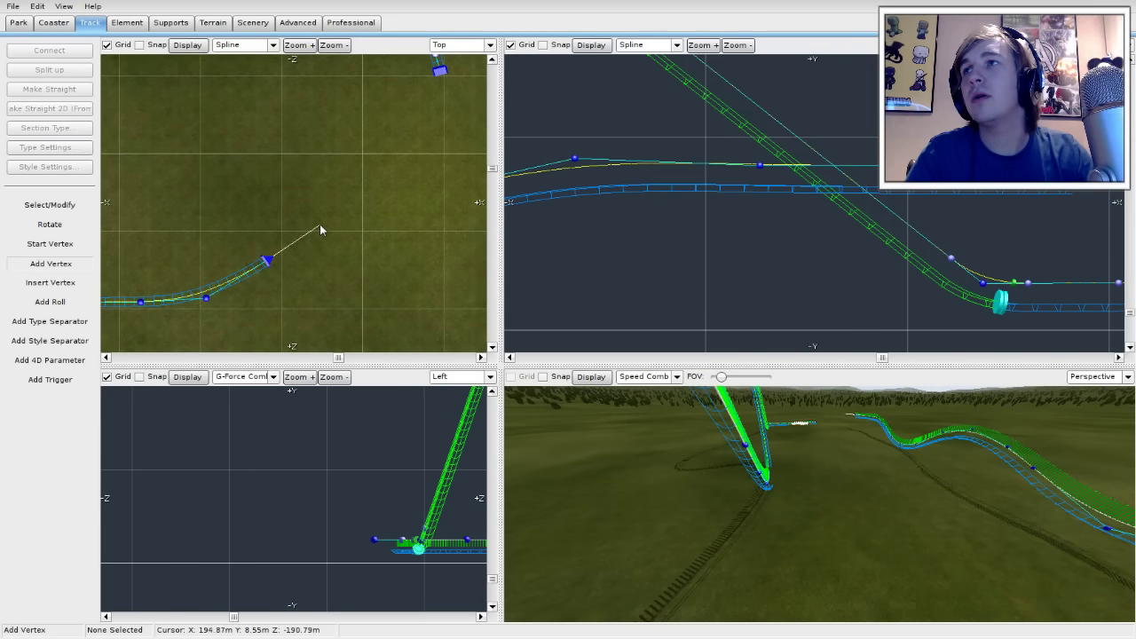
{"action": "left_click", "coordinate": [320, 229]}
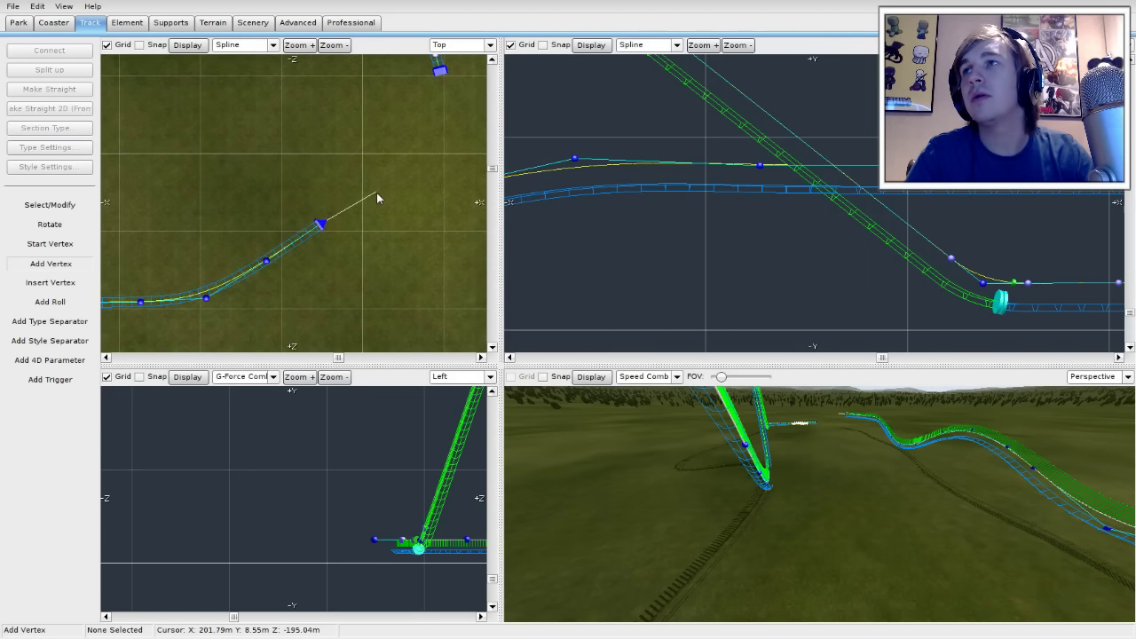
{"action": "left_click", "coordinate": [51, 205]}
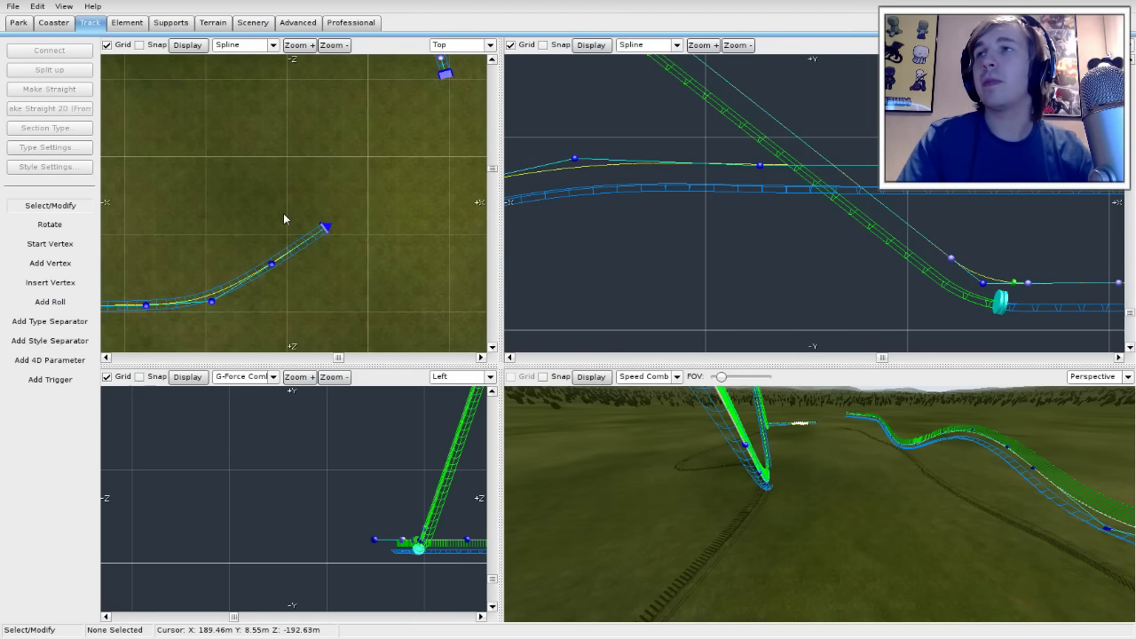
Step: In the front view, lower the last vertex of the new curve to about 5.5 m
{"action": "scroll", "coordinate": [284, 219], "scroll_direction": "down", "scroll_amount": 3}
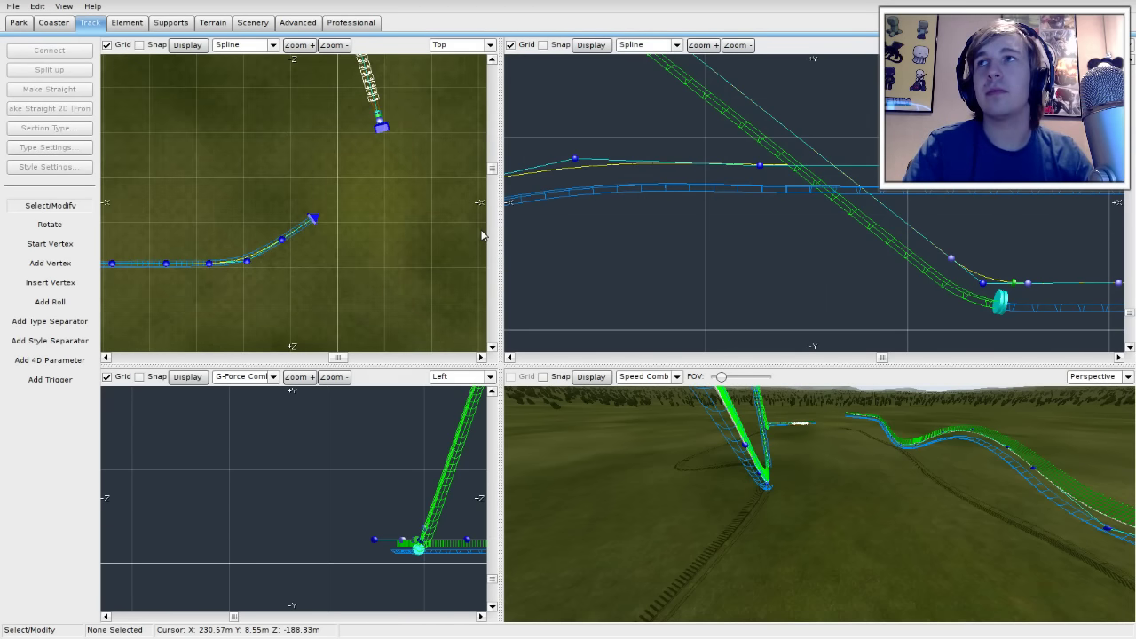
{"action": "scroll", "coordinate": [771, 210], "scroll_direction": "down", "scroll_amount": 4}
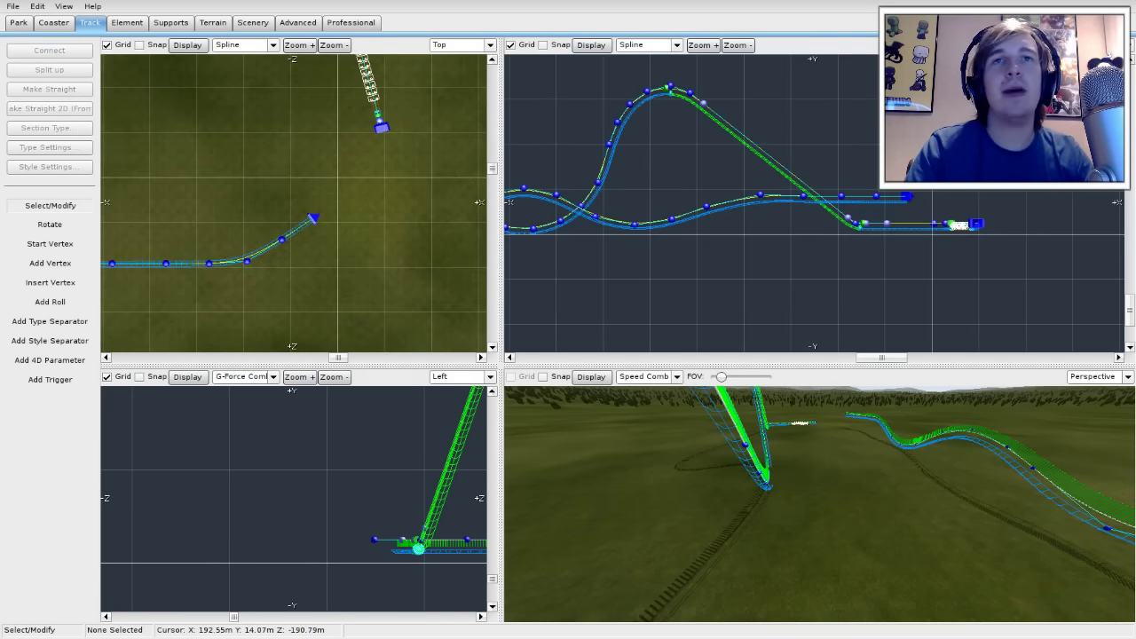
{"action": "scroll", "coordinate": [998, 282], "scroll_direction": "up", "scroll_amount": 4}
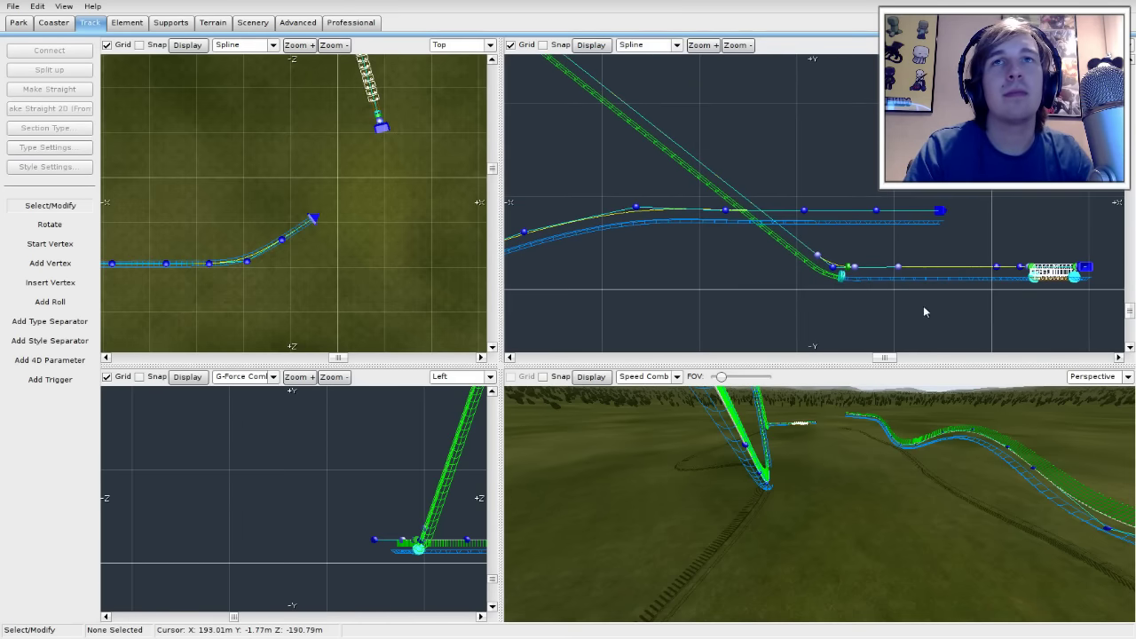
{"action": "left_click", "coordinate": [943, 211]}
{"action": "left_click_drag", "start_coordinate": [944, 213], "coordinate": [944, 243]}
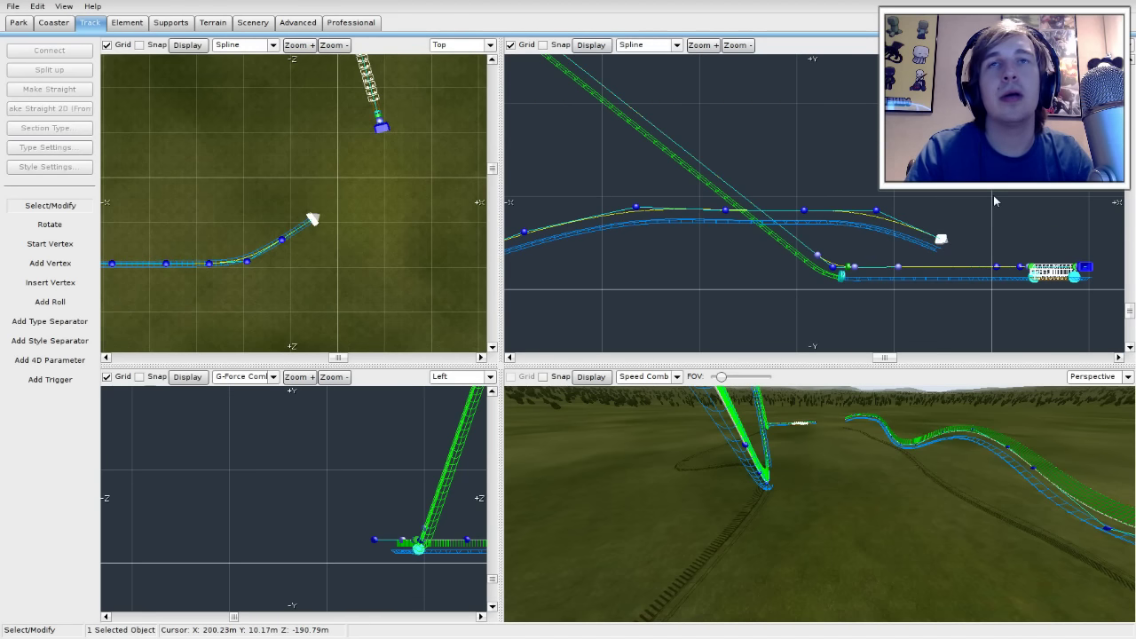
Step: Raise the first two vertices of the new curve to about 10 m to round the crest of the hill
{"action": "right_click_drag", "start_coordinate": [836, 178], "coordinate": [983, 176]}
{"action": "left_click_drag", "start_coordinate": [870, 210], "coordinate": [871, 205]}
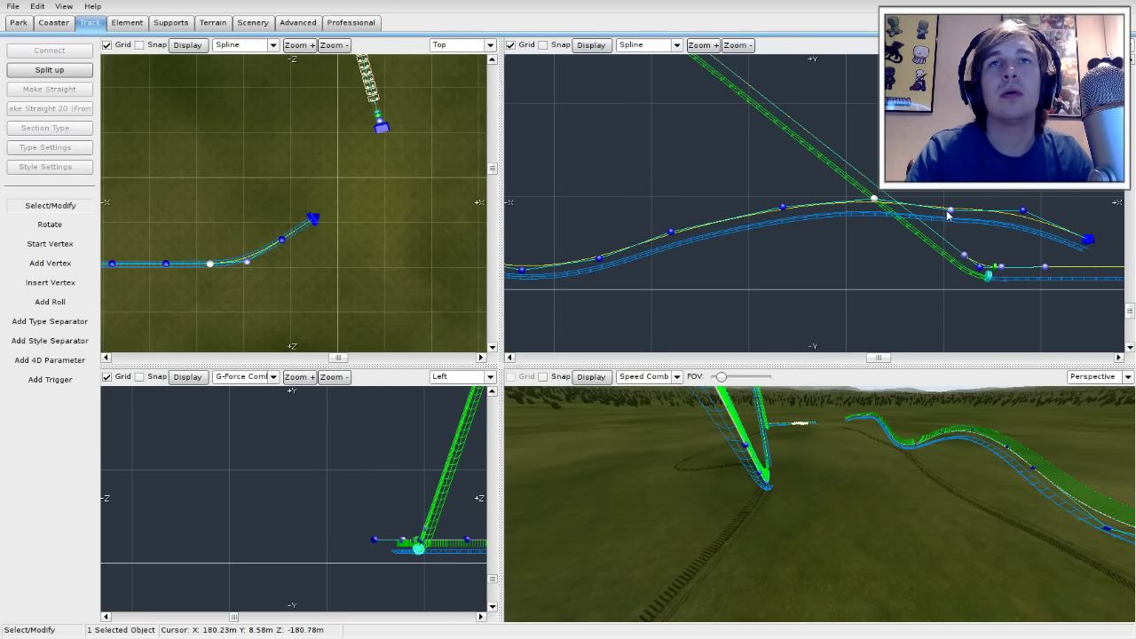
{"action": "left_click_drag", "start_coordinate": [948, 213], "coordinate": [951, 197]}
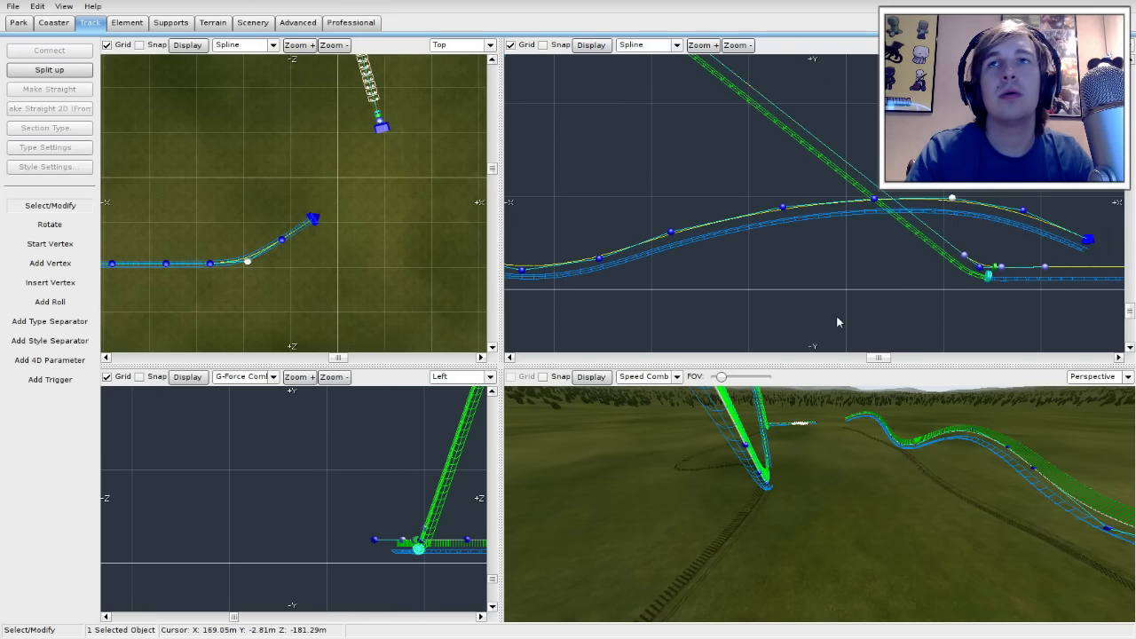
{"action": "right_click_drag", "start_coordinate": [728, 284], "coordinate": [892, 285]}
{"action": "right_click_drag", "start_coordinate": [766, 292], "coordinate": [919, 285]}
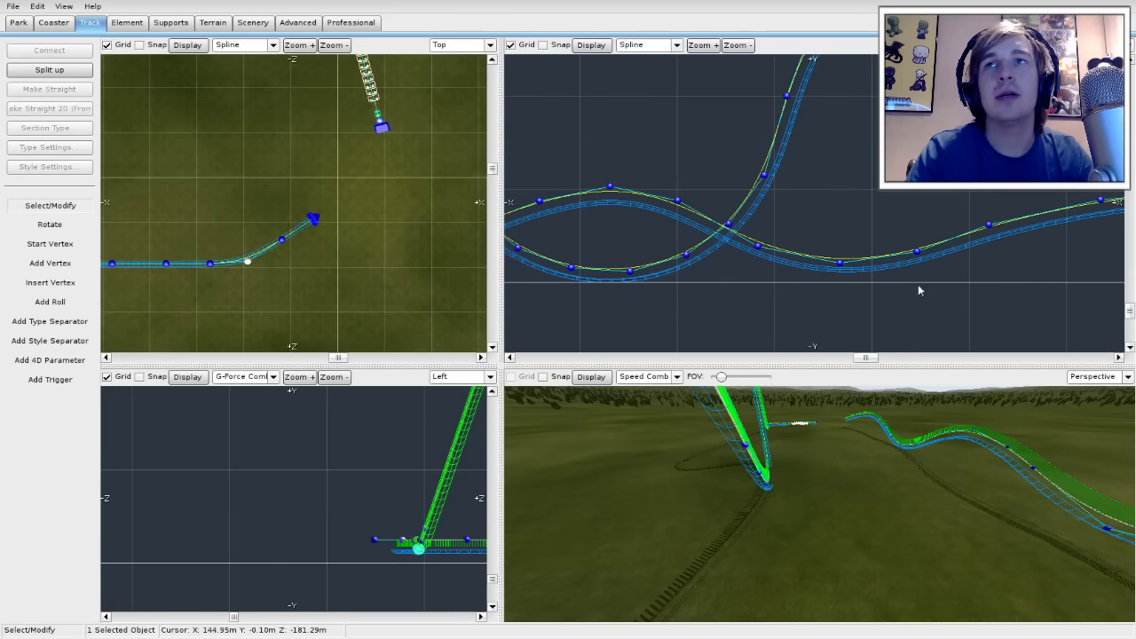
{"action": "right_click_drag", "start_coordinate": [784, 302], "coordinate": [817, 292]}
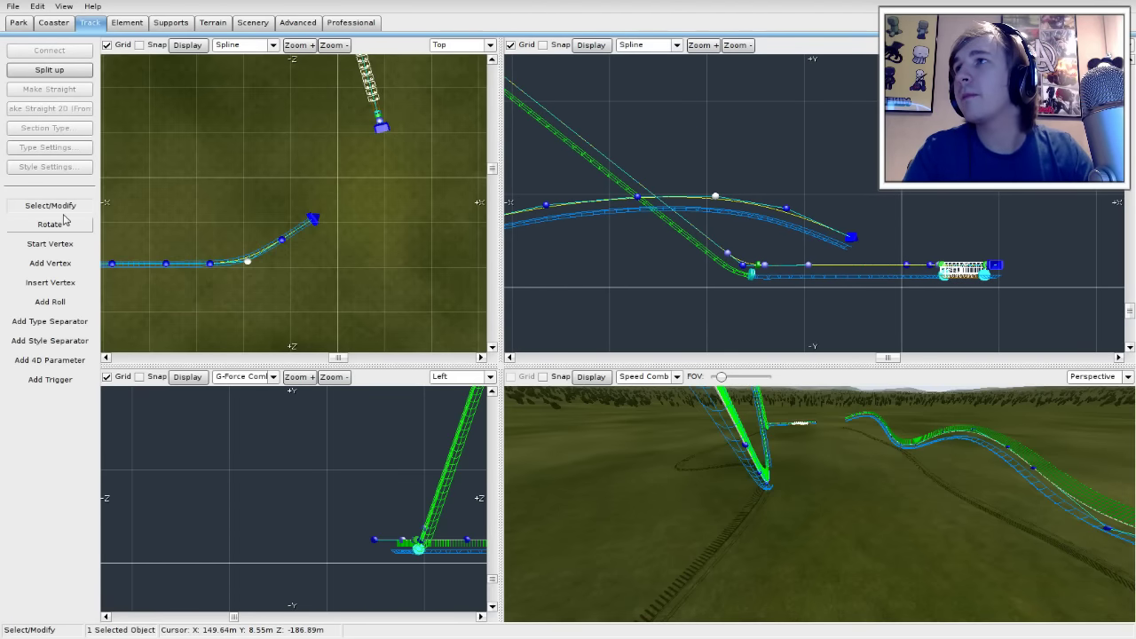
Step: In the top view, add one vertex at about 5.4 m height, extending the curve in a straight line toward the train's track end
{"action": "left_click_drag", "start_coordinate": [495, 216], "coordinate": [719, 215]}
{"action": "scroll", "coordinate": [482, 259], "scroll_direction": "up", "scroll_amount": 4}
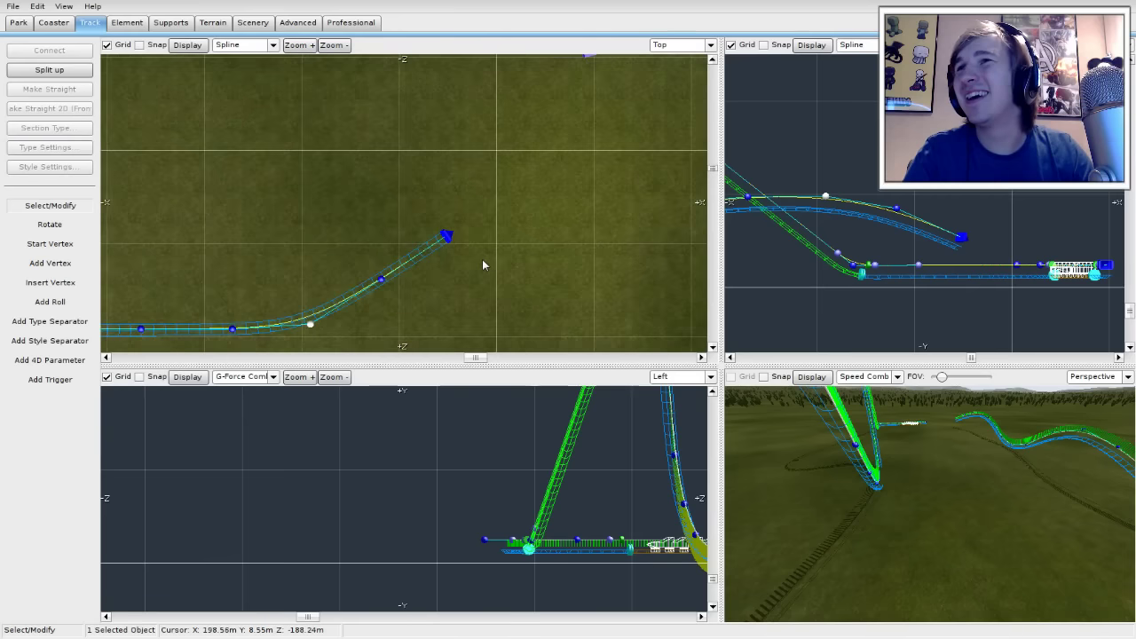
{"action": "right_click_drag", "start_coordinate": [534, 283], "coordinate": [525, 256]}
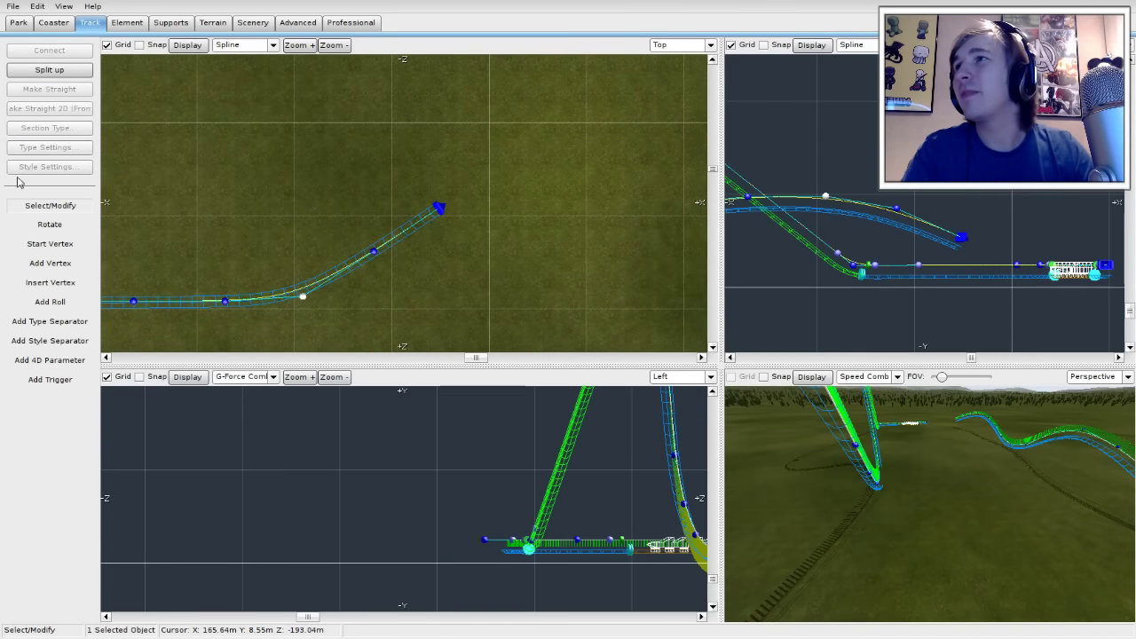
{"action": "left_click", "coordinate": [443, 209]}
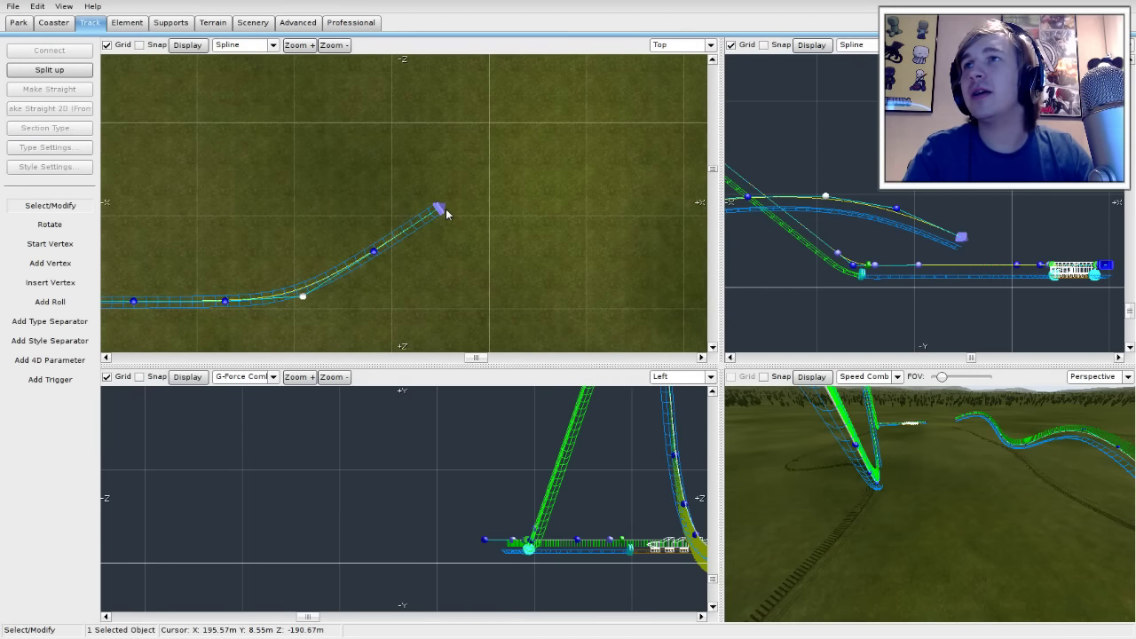
{"action": "left_click", "coordinate": [85, 268]}
{"action": "right_click_drag", "start_coordinate": [523, 150], "coordinate": [502, 218]}
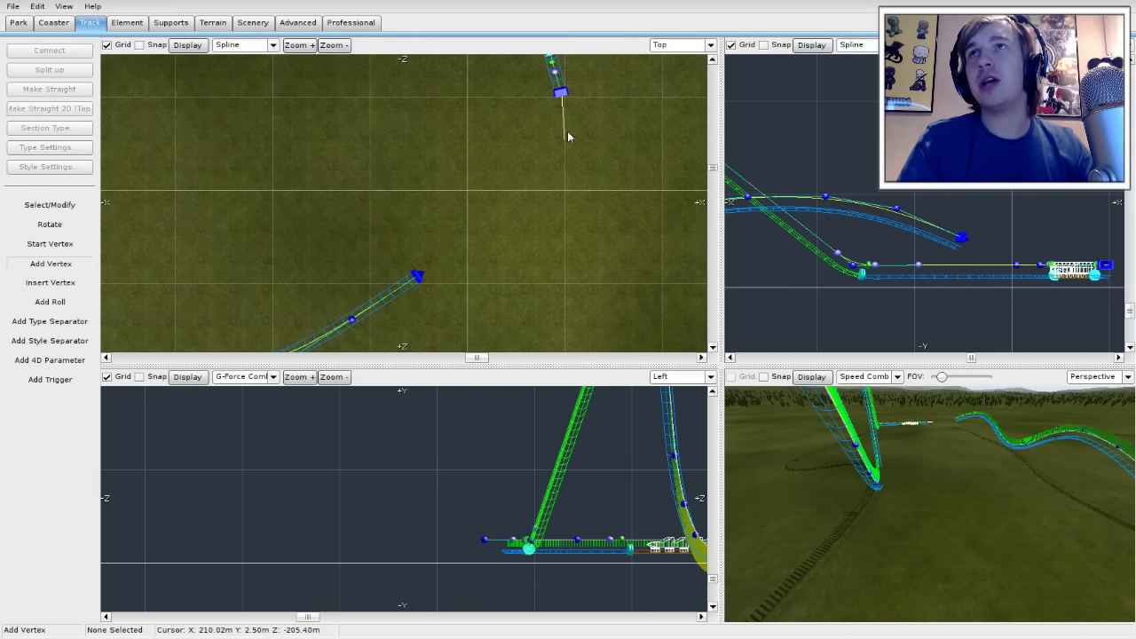
{"action": "left_click", "coordinate": [494, 224]}
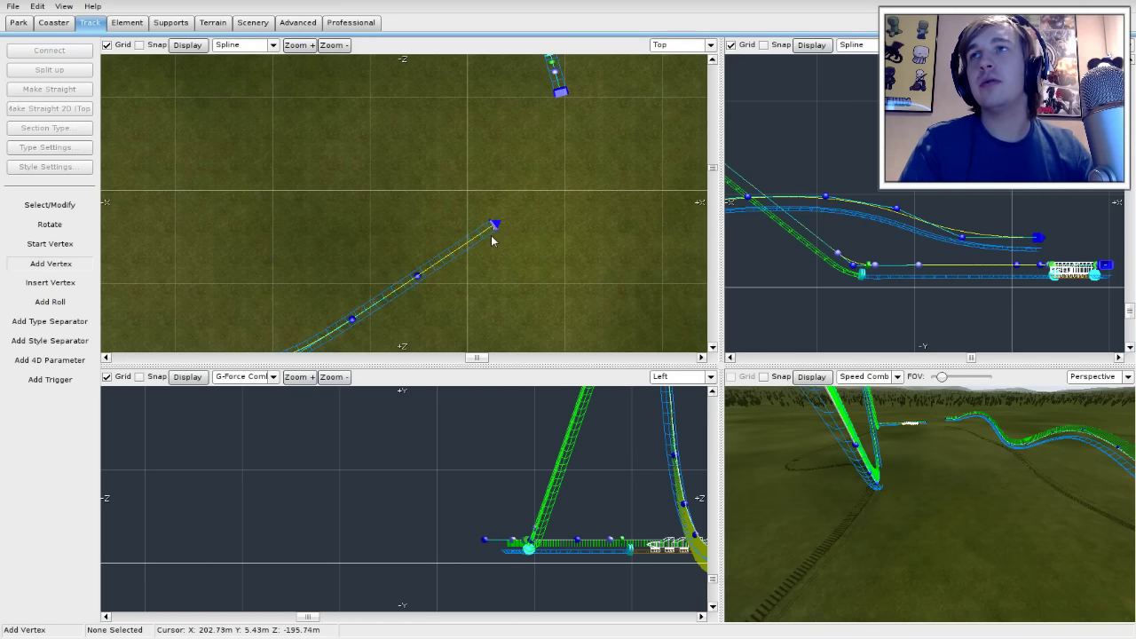
Step: Make the second-to-last vertex of the approach track strict
{"action": "left_click", "coordinate": [50, 206]}
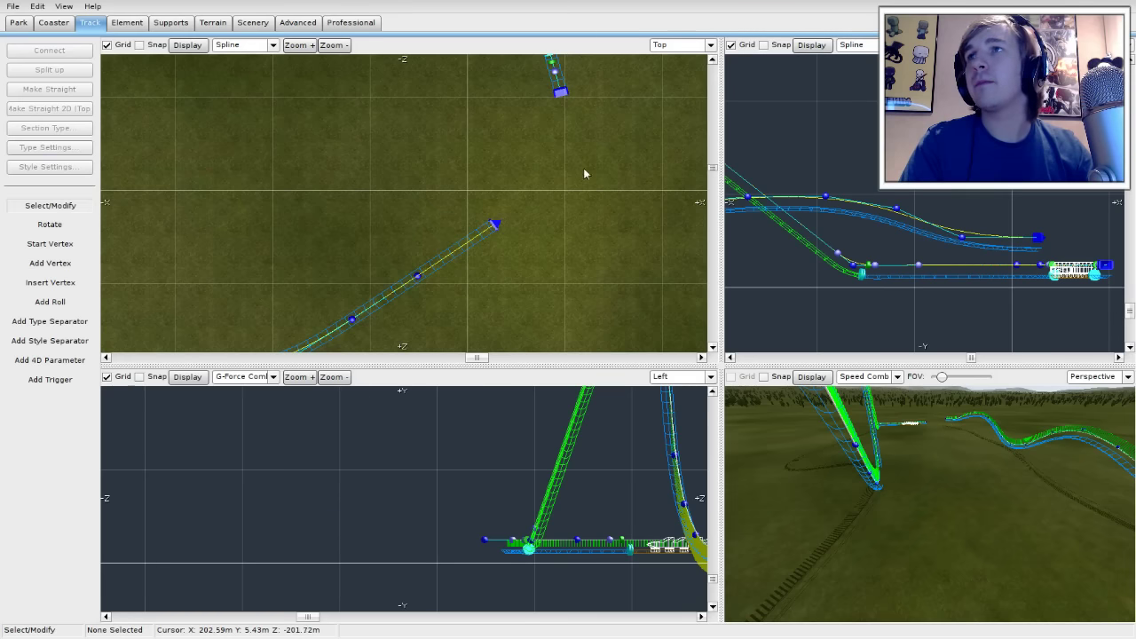
{"action": "left_click", "coordinate": [418, 277]}
{"action": "right_click", "coordinate": [418, 280]}
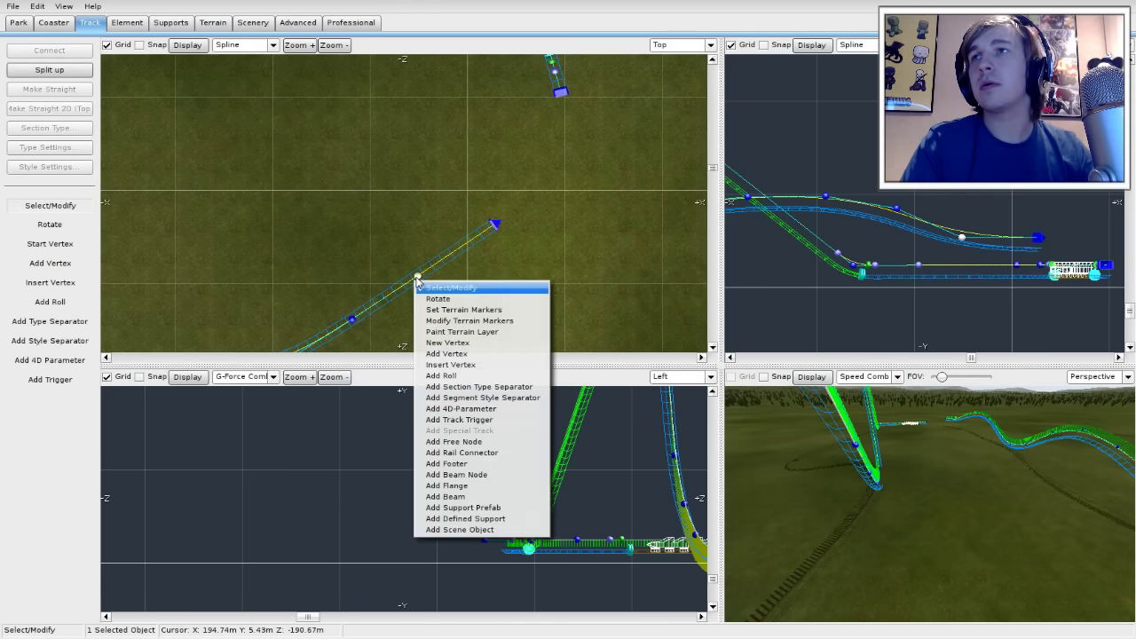
{"action": "left_click", "coordinate": [435, 289]}
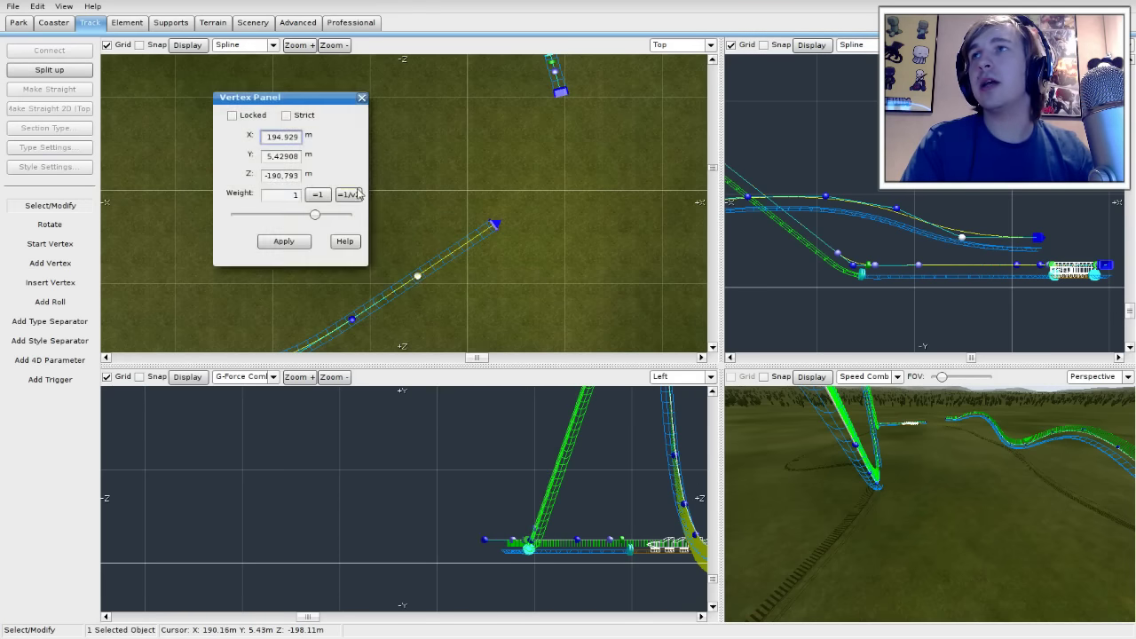
{"action": "left_click", "coordinate": [286, 115]}
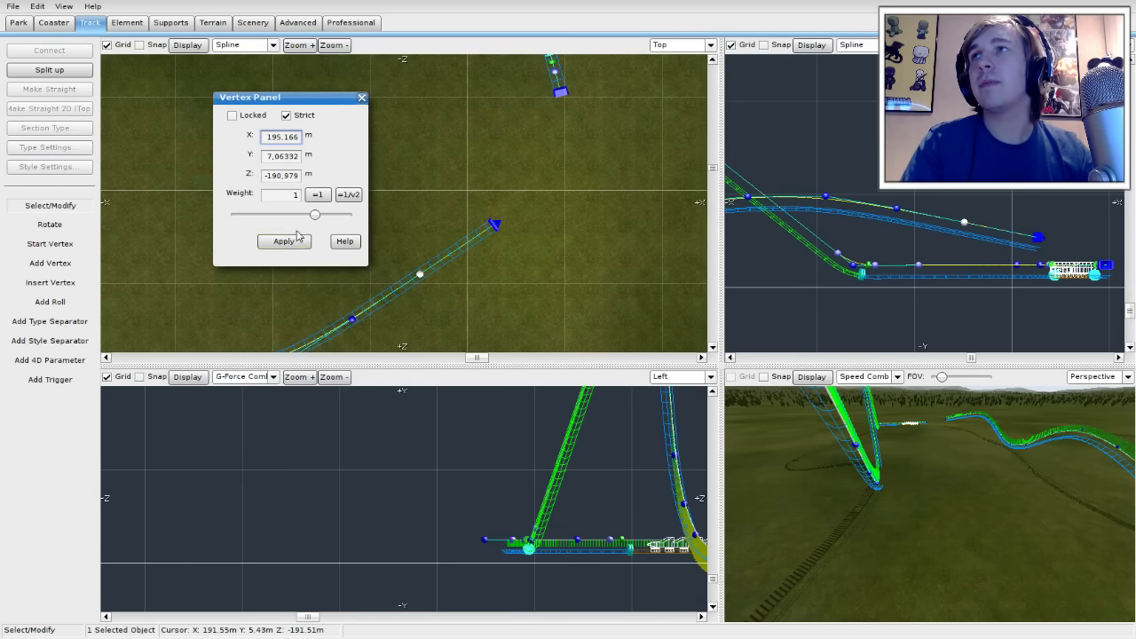
{"action": "left_click", "coordinate": [362, 98]}
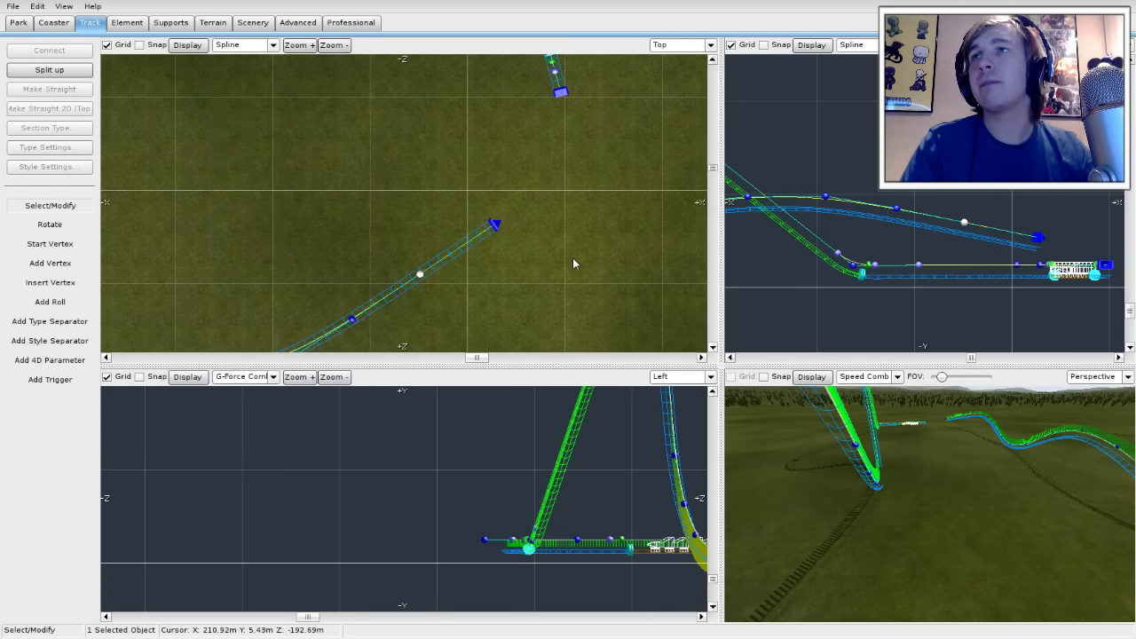
Step: Move the last vertex close to the track end beside the train and connect the two ends to close the circuit
{"action": "left_click_drag", "start_coordinate": [495, 227], "coordinate": [563, 110]}
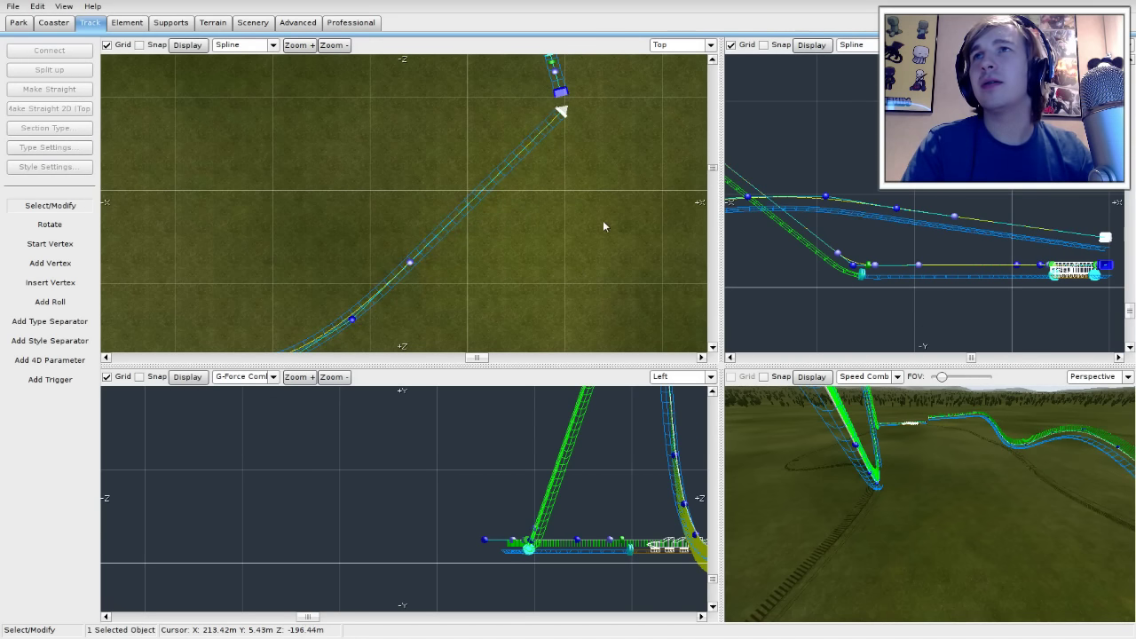
{"action": "right_click_drag", "start_coordinate": [606, 207], "coordinate": [535, 261]}
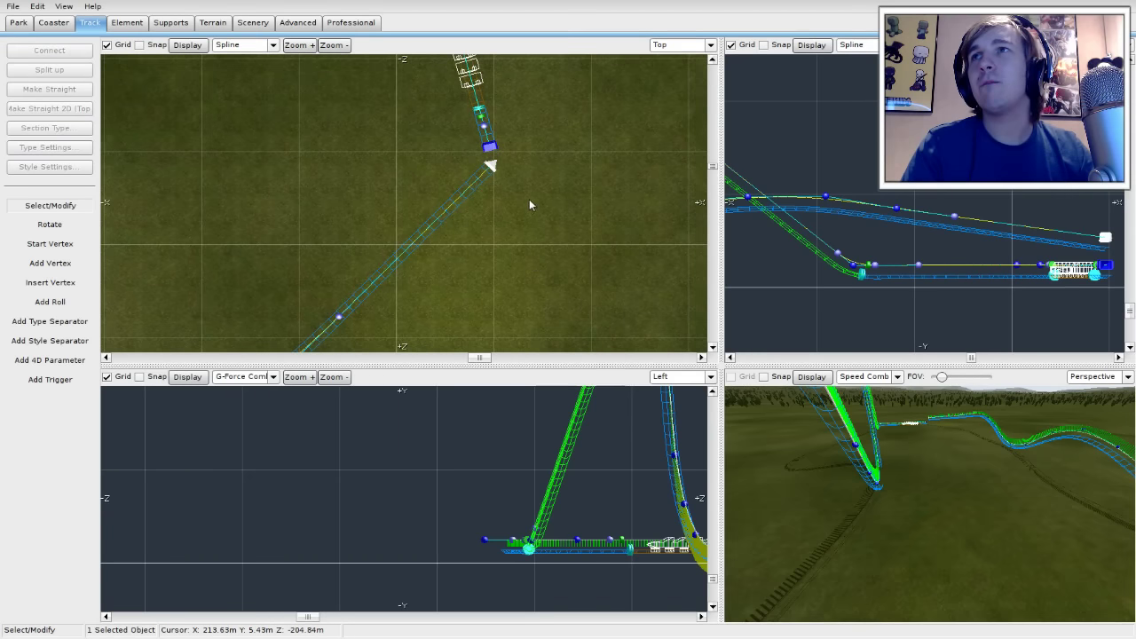
{"action": "right_click_drag", "start_coordinate": [529, 198], "coordinate": [595, 196]}
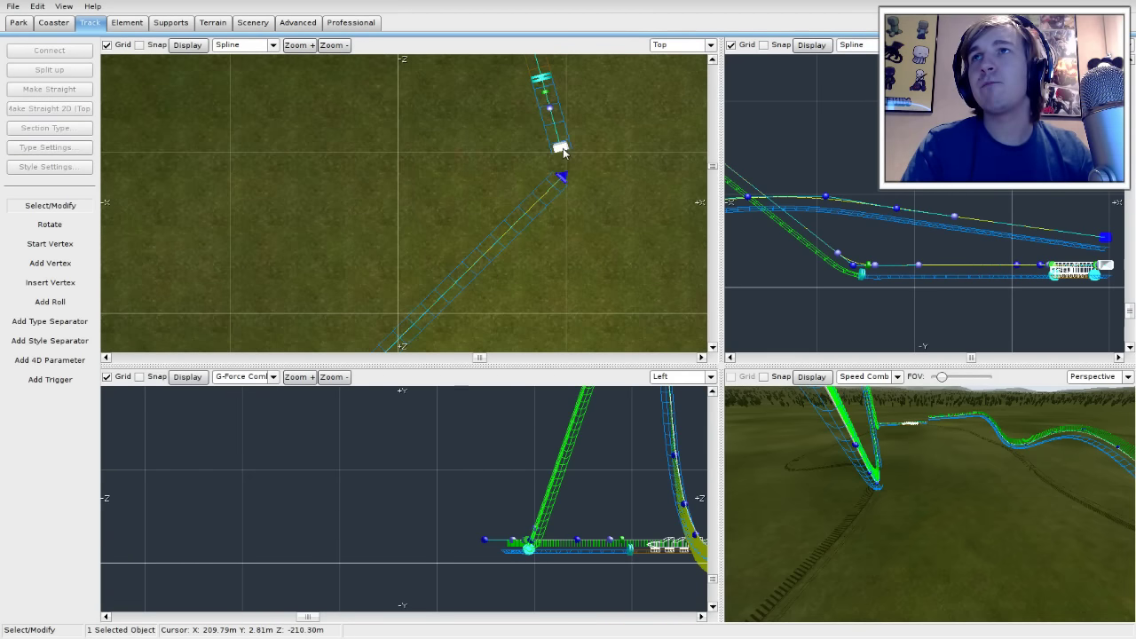
{"action": "left_click", "coordinate": [561, 181], "text": "ctrl"}
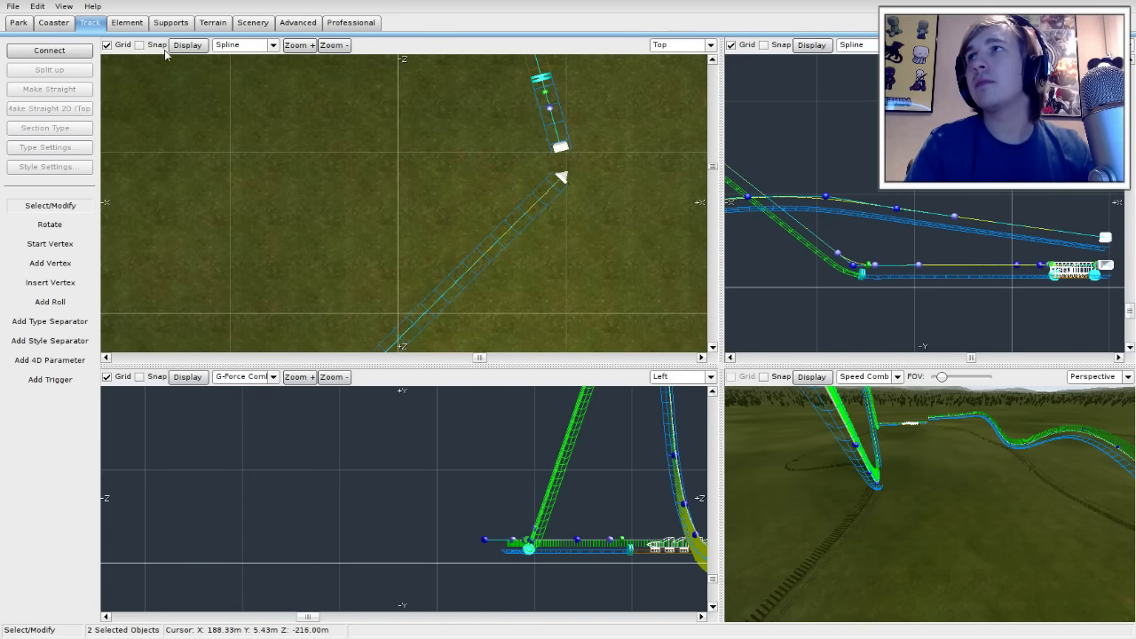
{"action": "left_click", "coordinate": [50, 50]}
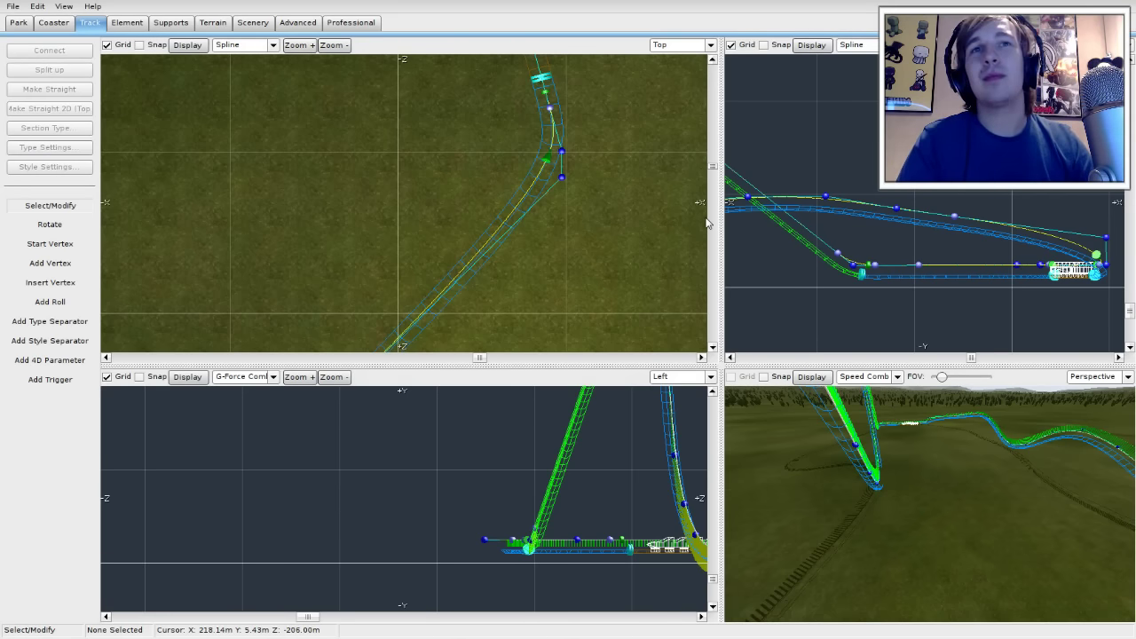
Step: Make the approach vertex at the junction strict, pull it back along the approach and lower it nearly to the height of the station track
{"action": "right_click_drag", "start_coordinate": [897, 444], "coordinate": [932, 404]}
{"action": "right_click_drag", "start_coordinate": [932, 444], "coordinate": [954, 417]}
{"action": "right_click_drag", "start_coordinate": [888, 497], "coordinate": [927, 475]}
{"action": "right_click_drag", "start_coordinate": [952, 433], "coordinate": [949, 430]}
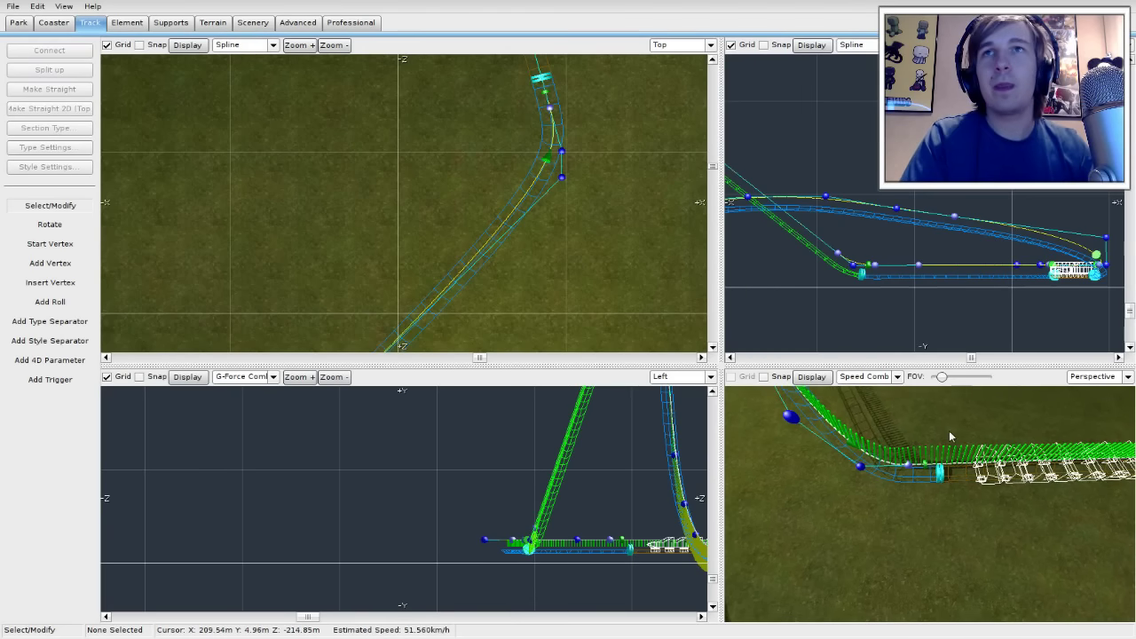
{"action": "left_click", "coordinate": [560, 181]}
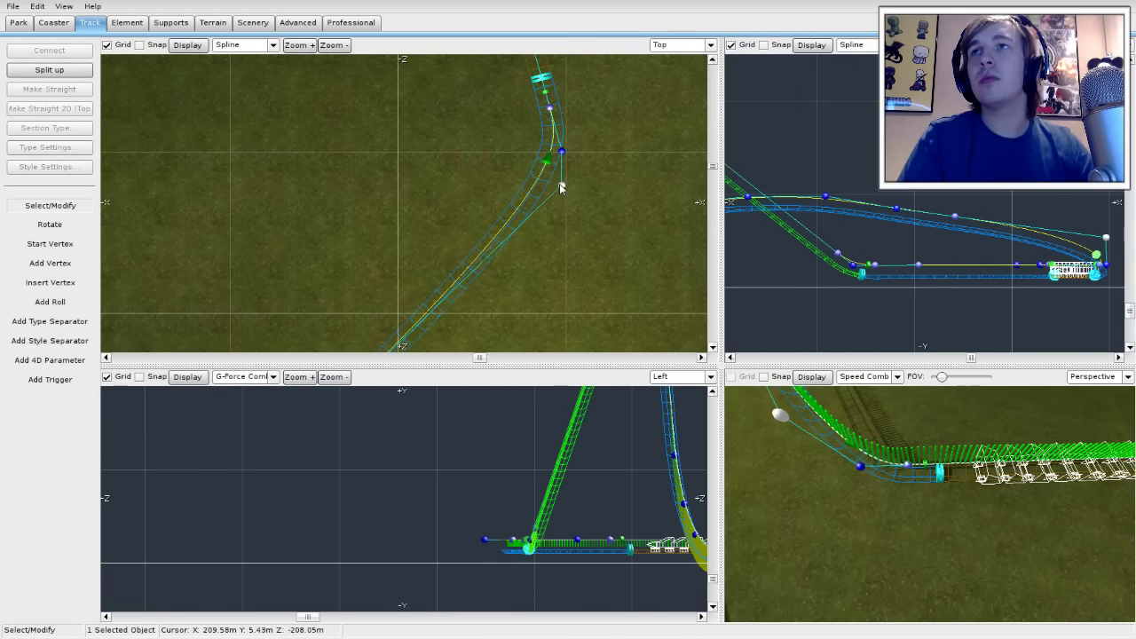
{"action": "double_click", "coordinate": [562, 181]}
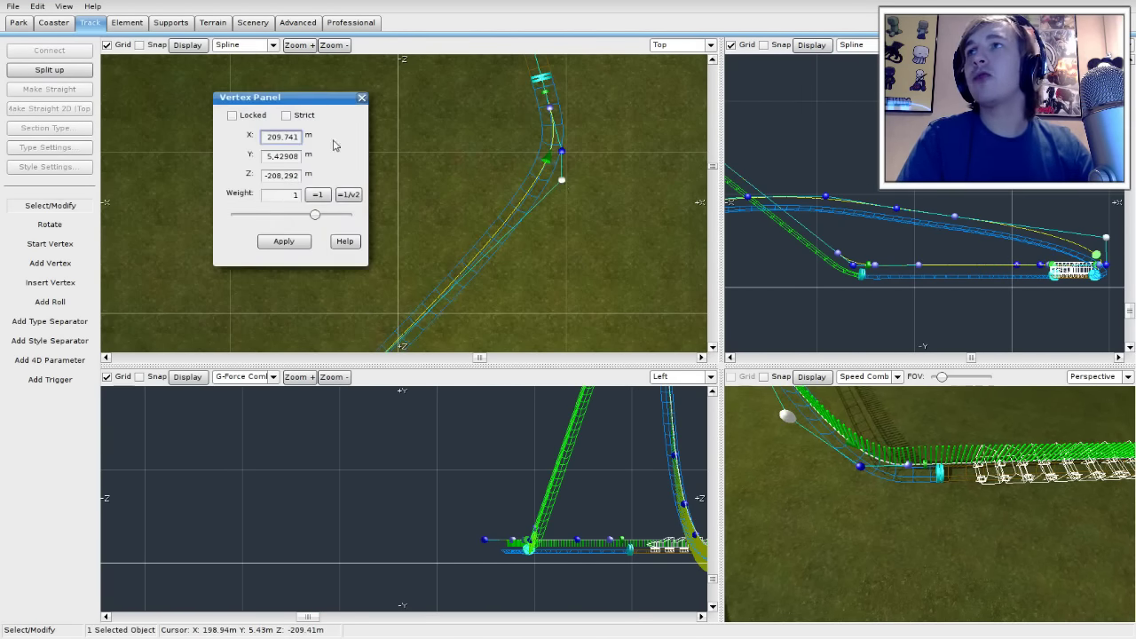
{"action": "left_click", "coordinate": [286, 115]}
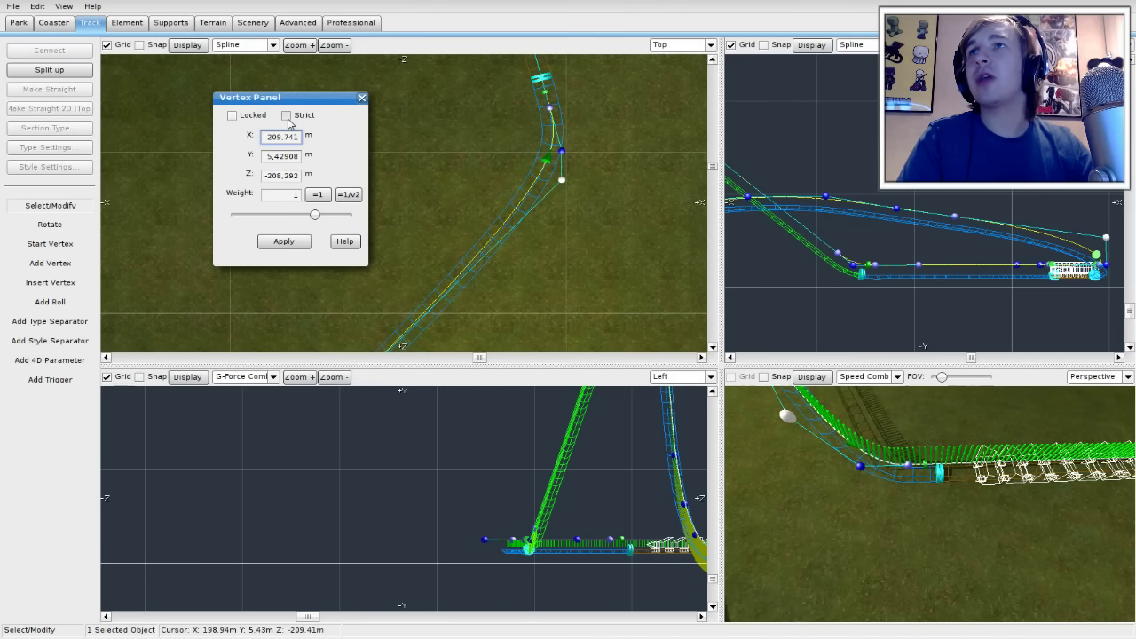
{"action": "left_click", "coordinate": [363, 99]}
{"action": "right_click_drag", "start_coordinate": [916, 483], "coordinate": [879, 497]}
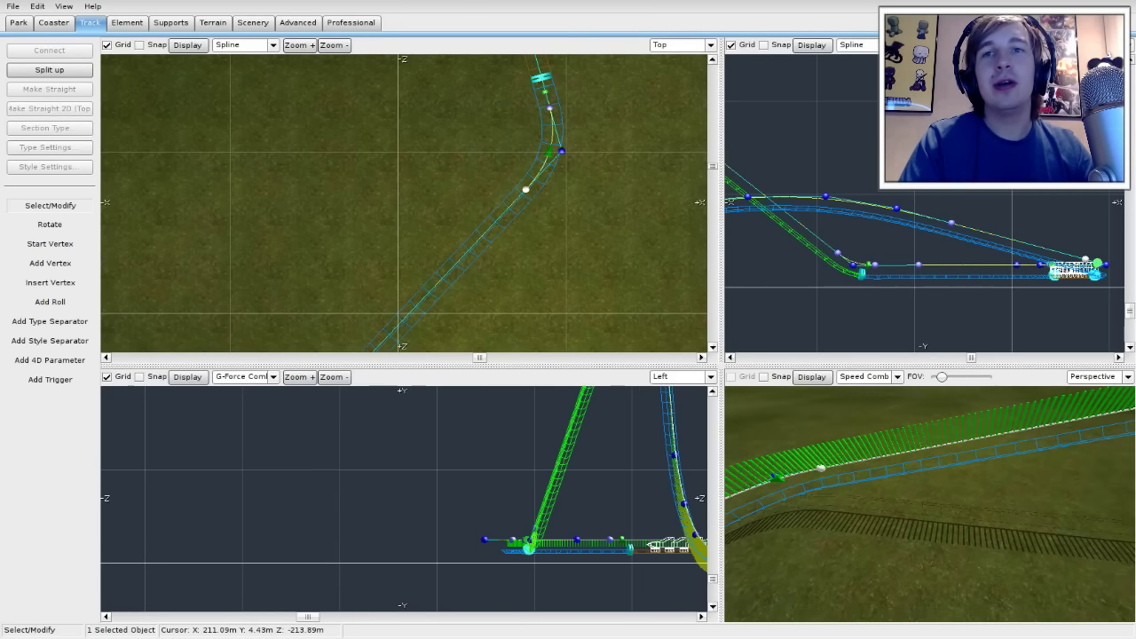
Step: Add a roll point just past the strict vertex at the start of the straight approach, and check its roll settings
{"action": "right_click_drag", "start_coordinate": [629, 227], "coordinate": [677, 183]}
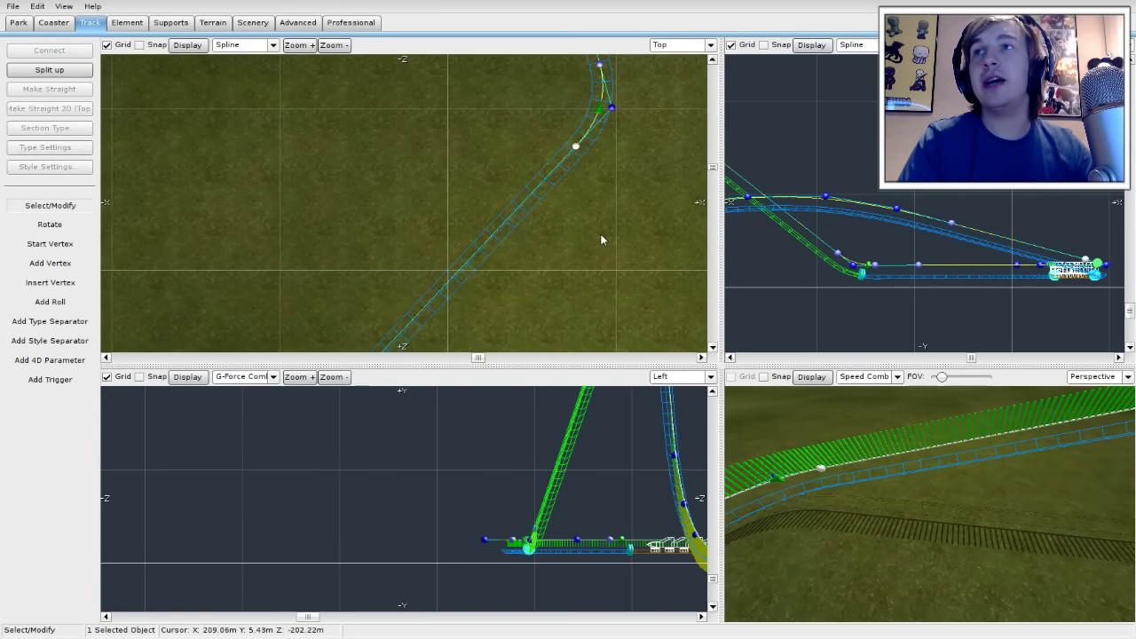
{"action": "scroll", "coordinate": [599, 240], "scroll_direction": "down", "scroll_amount": 1}
{"action": "right_click_drag", "start_coordinate": [564, 269], "coordinate": [605, 230]}
{"action": "right_click_drag", "start_coordinate": [490, 296], "coordinate": [505, 279]}
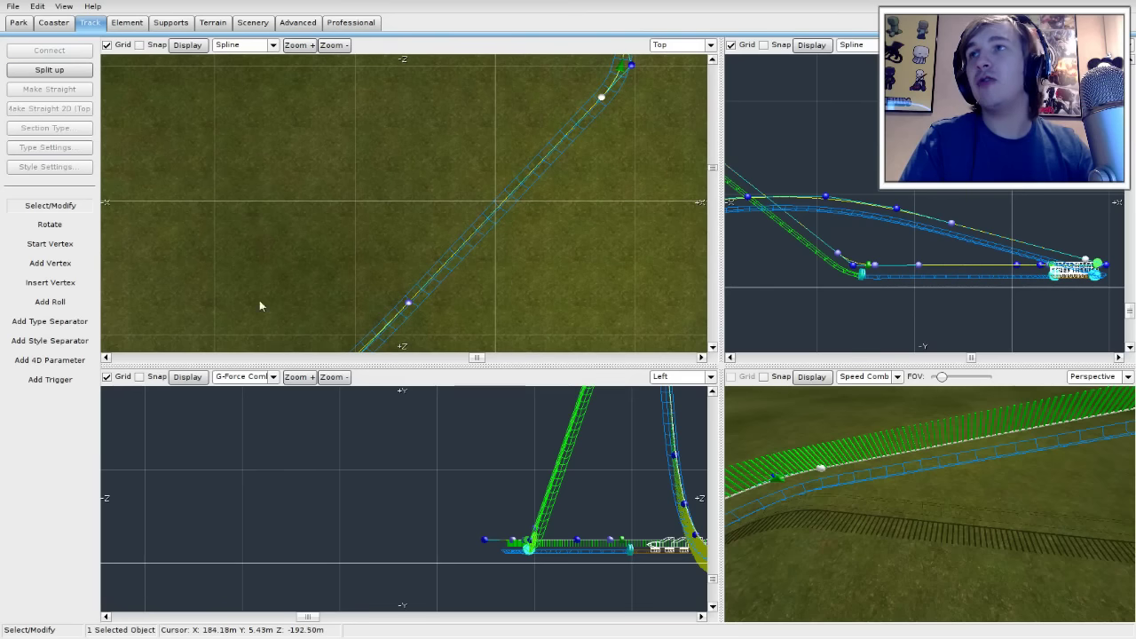
{"action": "left_click", "coordinate": [50, 302]}
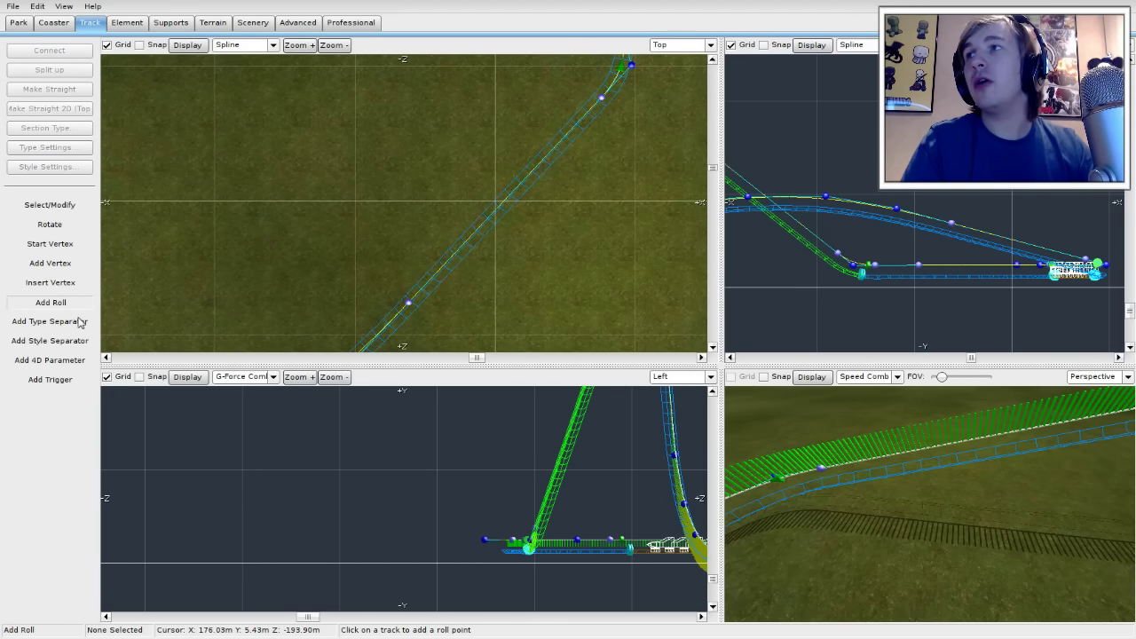
{"action": "left_click", "coordinate": [423, 295]}
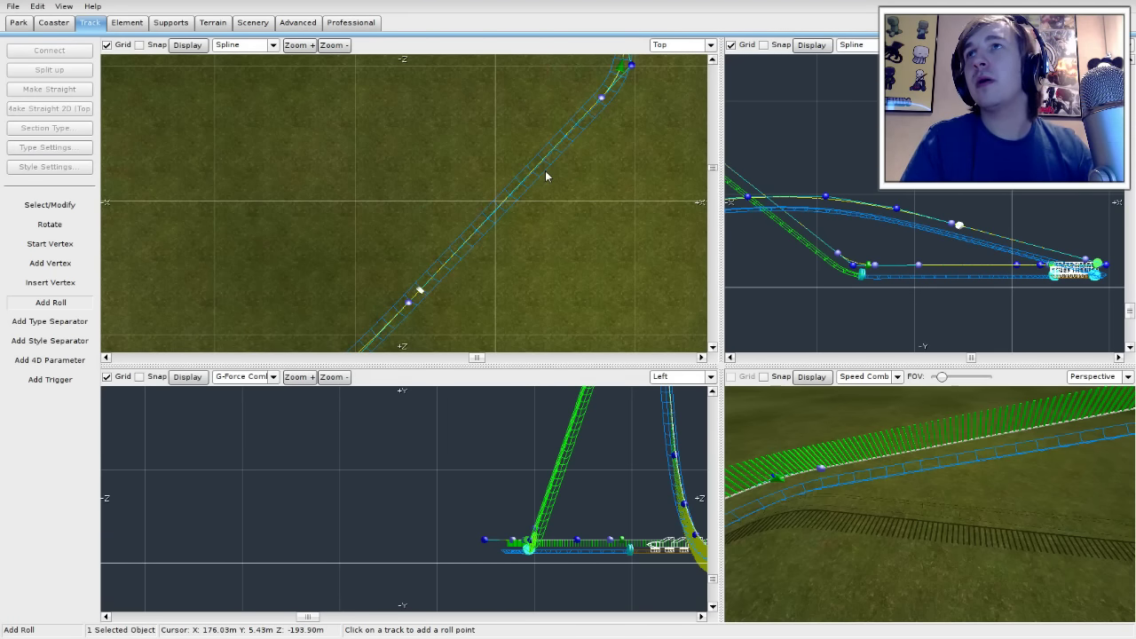
{"action": "left_click", "coordinate": [50, 205]}
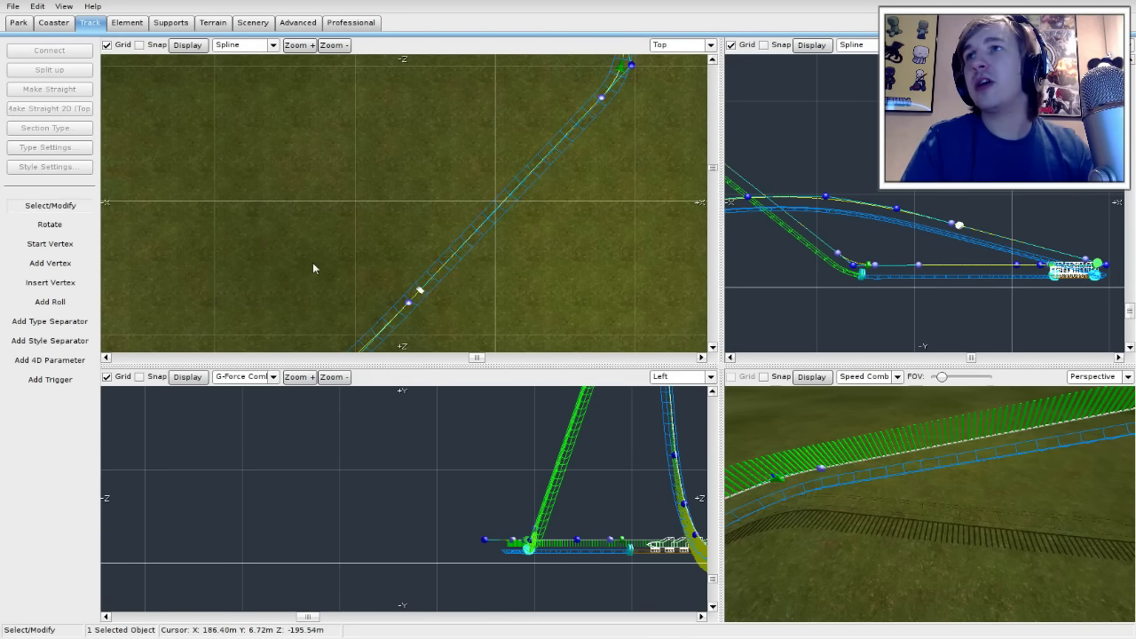
{"action": "double_click", "coordinate": [420, 293]}
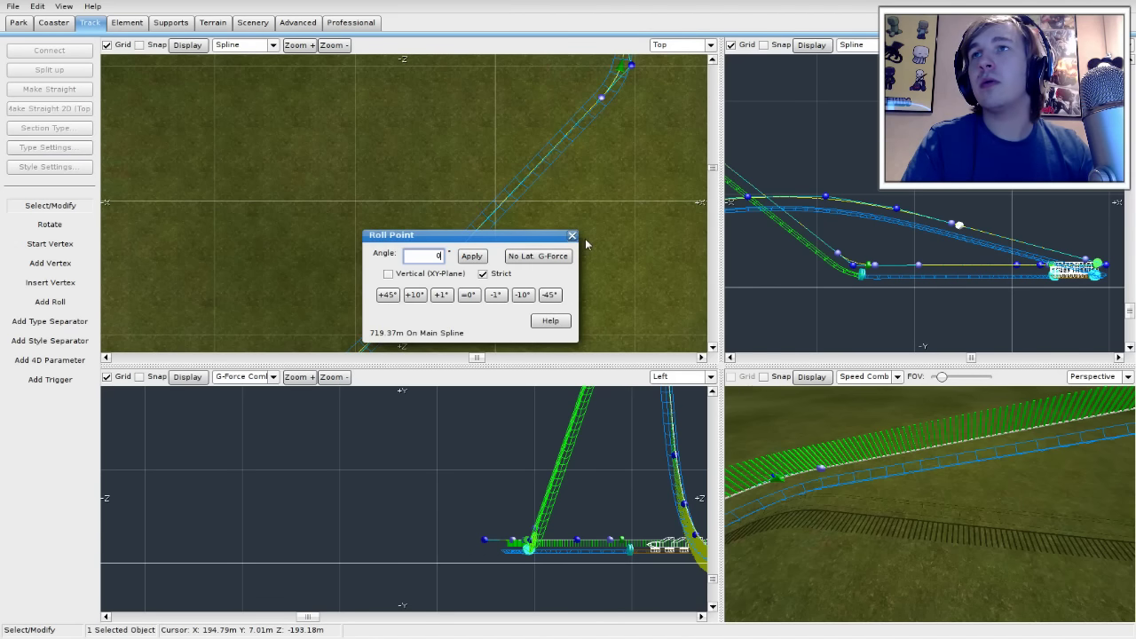
{"action": "left_click", "coordinate": [573, 235]}
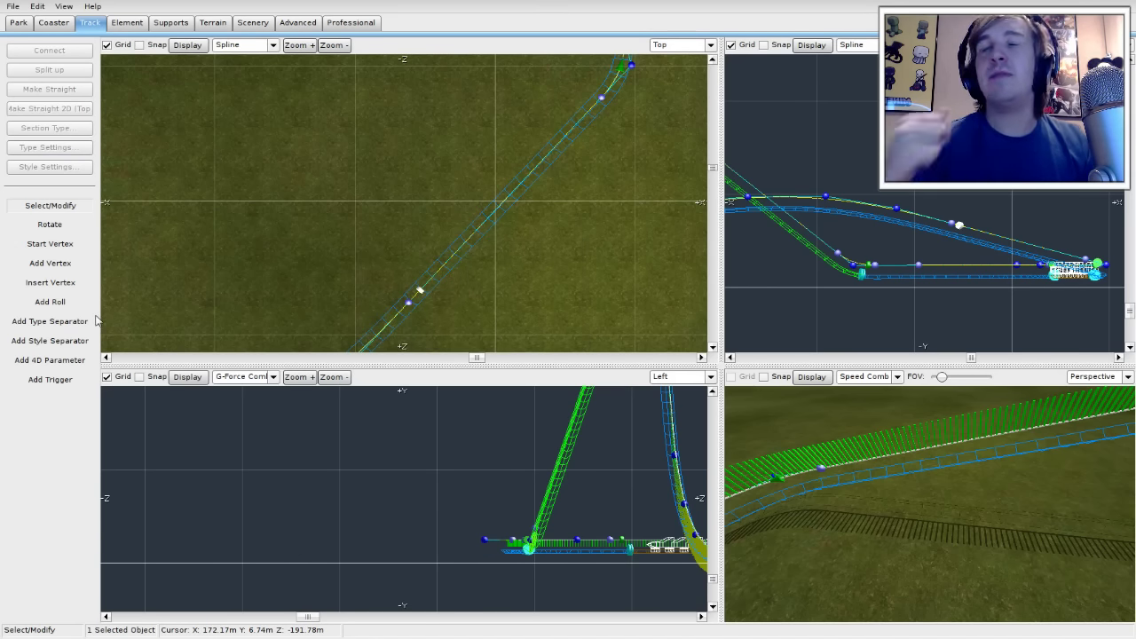
Step: Place a type separator near each end of the straight approach and make the section between them a brake
{"action": "left_click", "coordinate": [62, 324]}
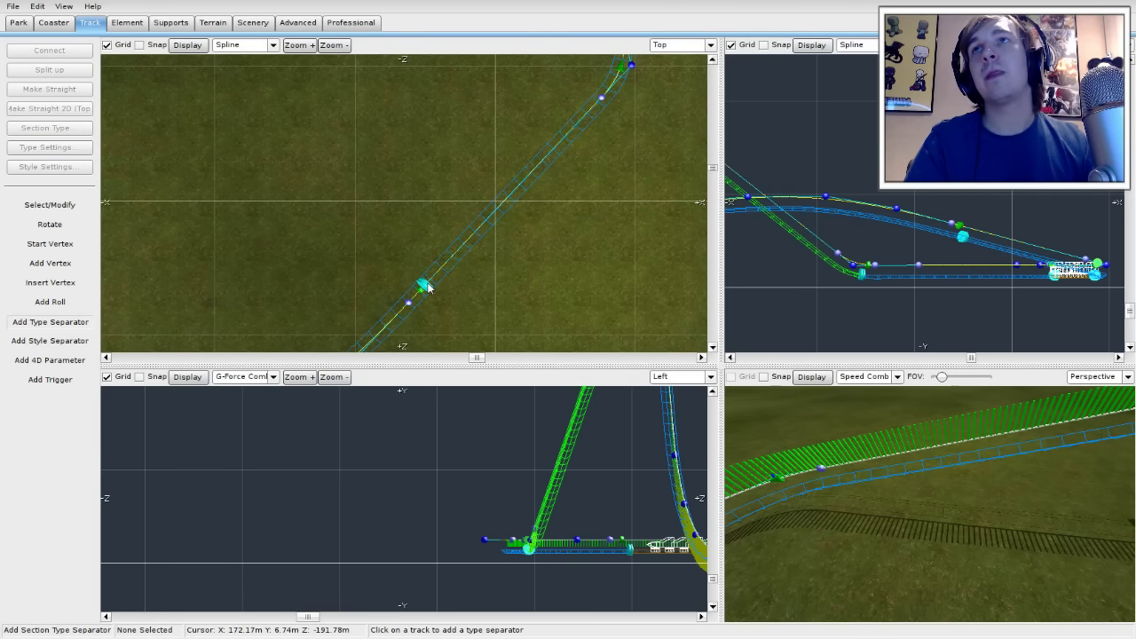
{"action": "left_click", "coordinate": [595, 107]}
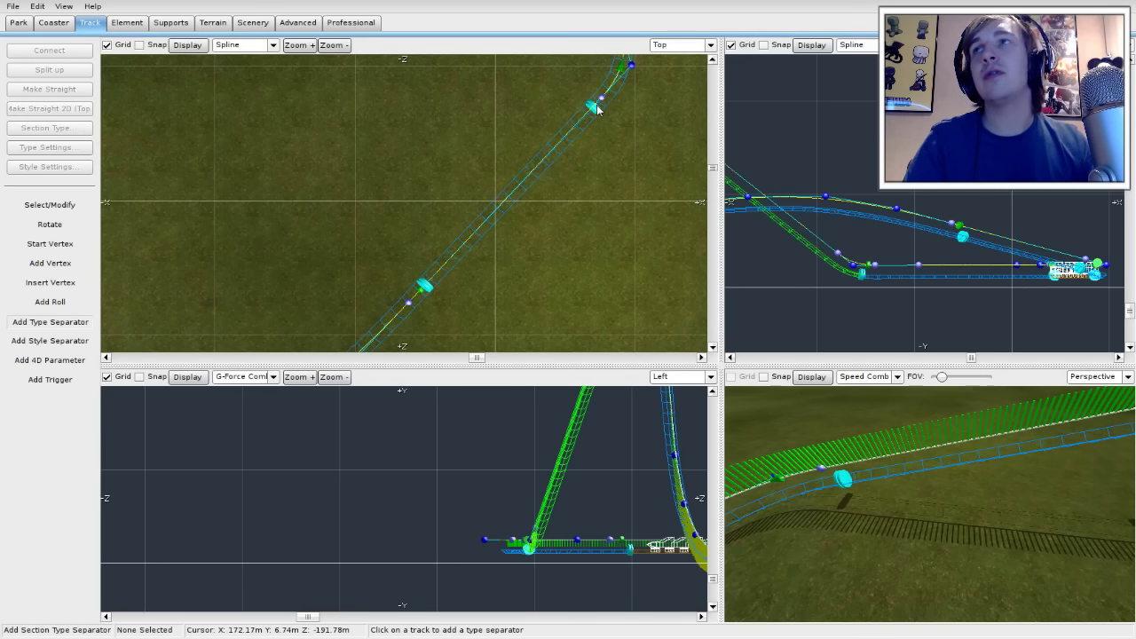
{"action": "left_click", "coordinate": [63, 210]}
{"action": "left_click", "coordinate": [545, 176]}
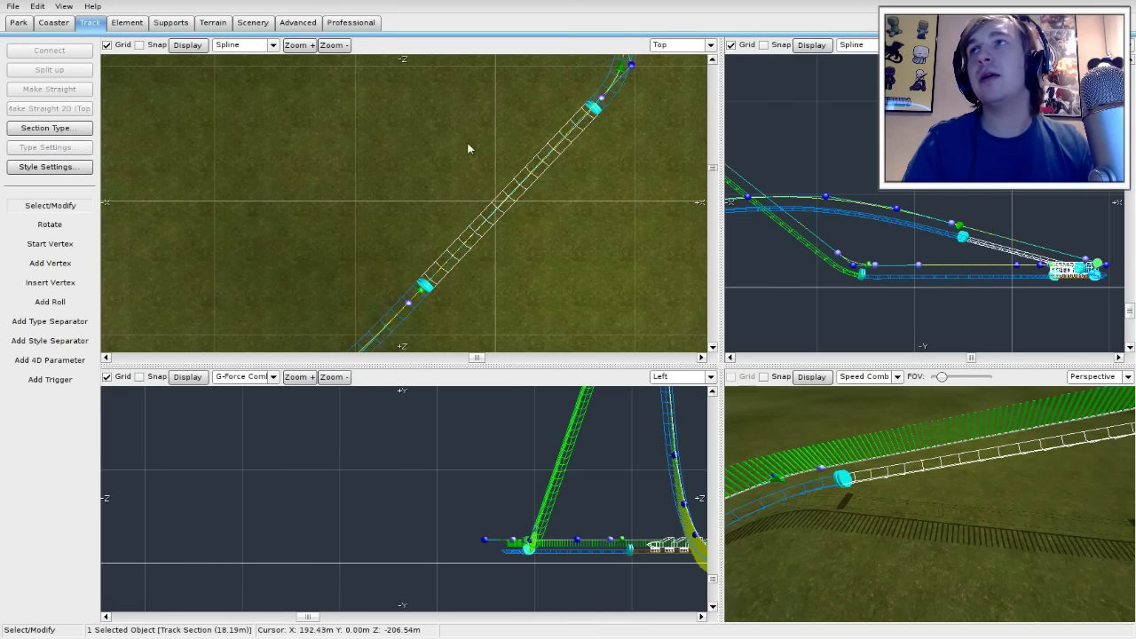
{"action": "left_click", "coordinate": [68, 128]}
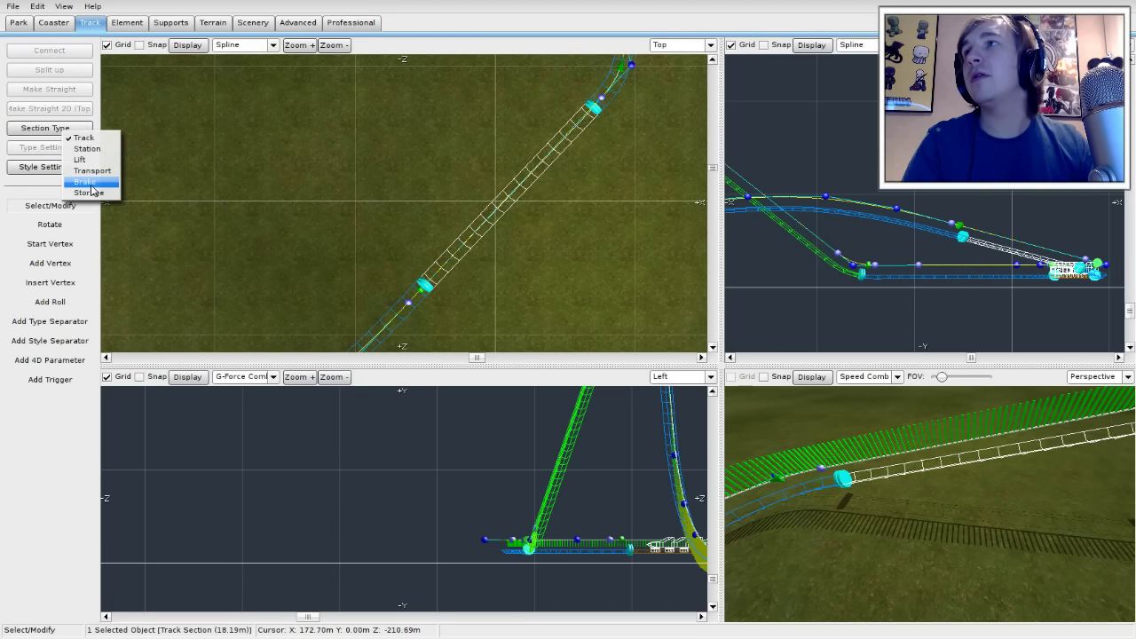
{"action": "left_click", "coordinate": [85, 181]}
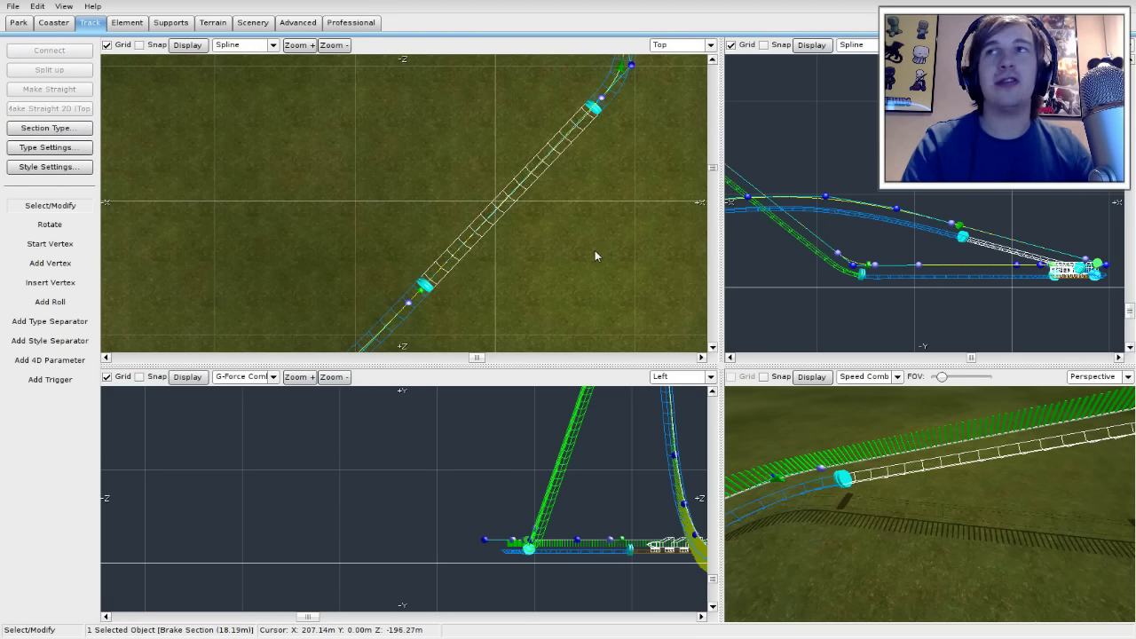
Step: Make the brake section a magnetic brake with a speed limit of 8 km/h
{"action": "double_click", "coordinate": [551, 160]}
{"action": "double_click", "coordinate": [710, 183]}
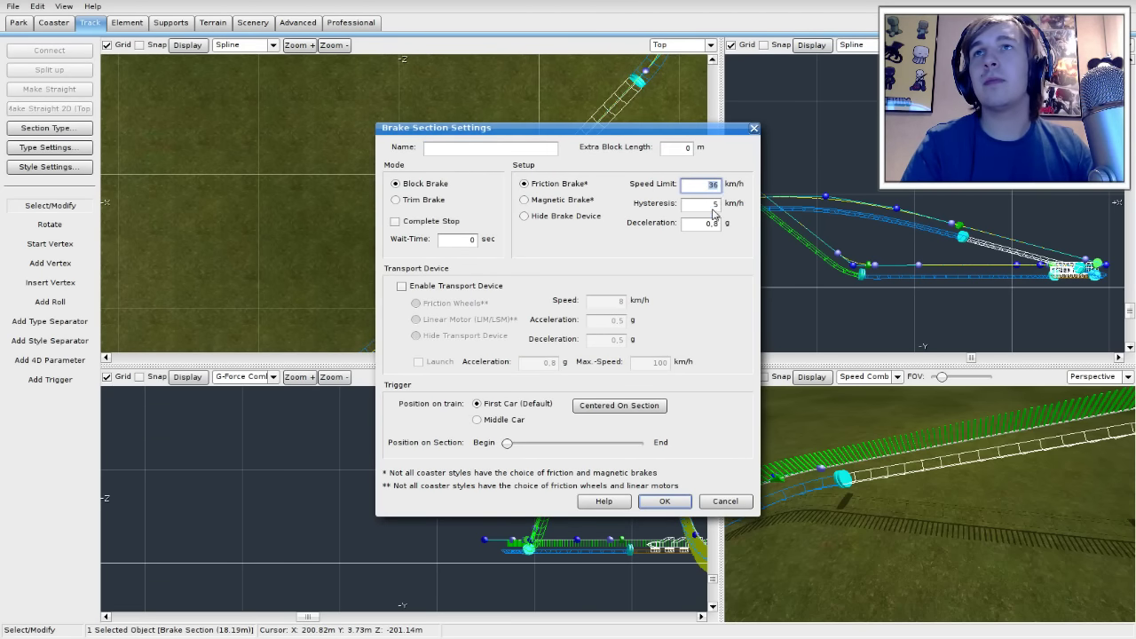
{"action": "left_click", "coordinate": [525, 201]}
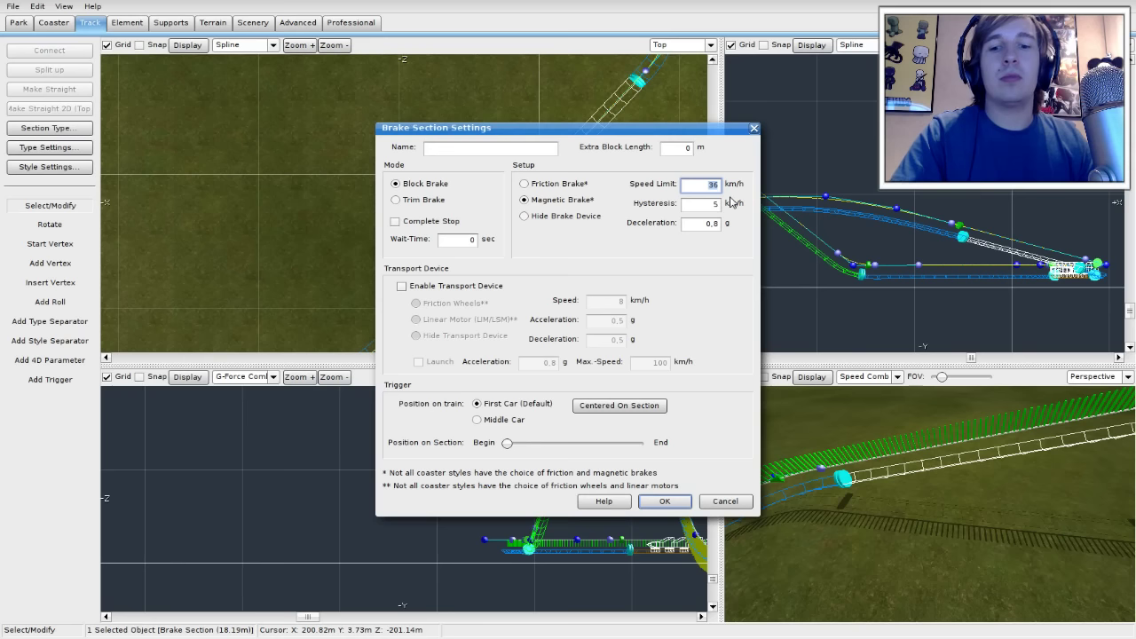
{"action": "type", "text": "8"}
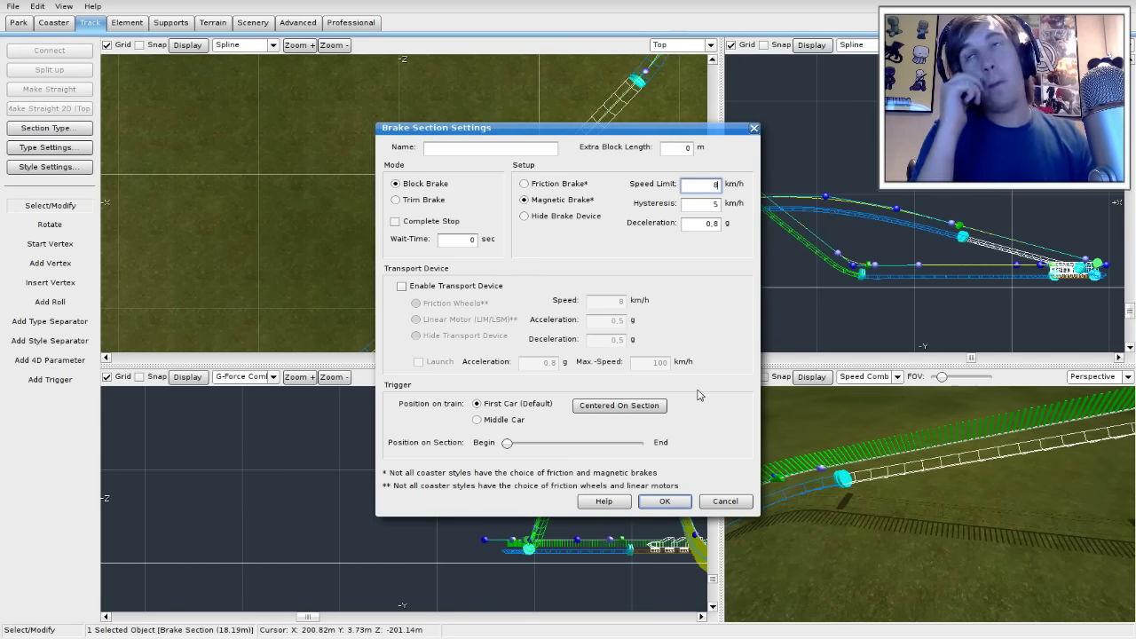
{"action": "left_click", "coordinate": [664, 501]}
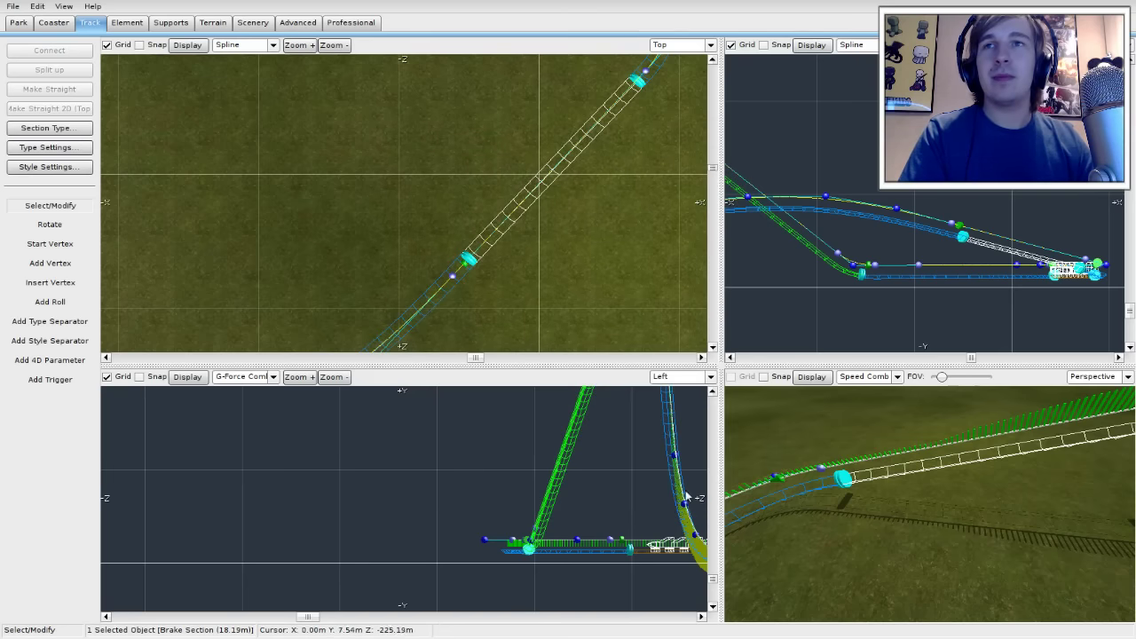
Step: Select the vertices from the track crossing to the final curve, leaving out the one nearest the brake section, and depump them
{"action": "right_click_drag", "start_coordinate": [852, 441], "coordinate": [852, 440]}
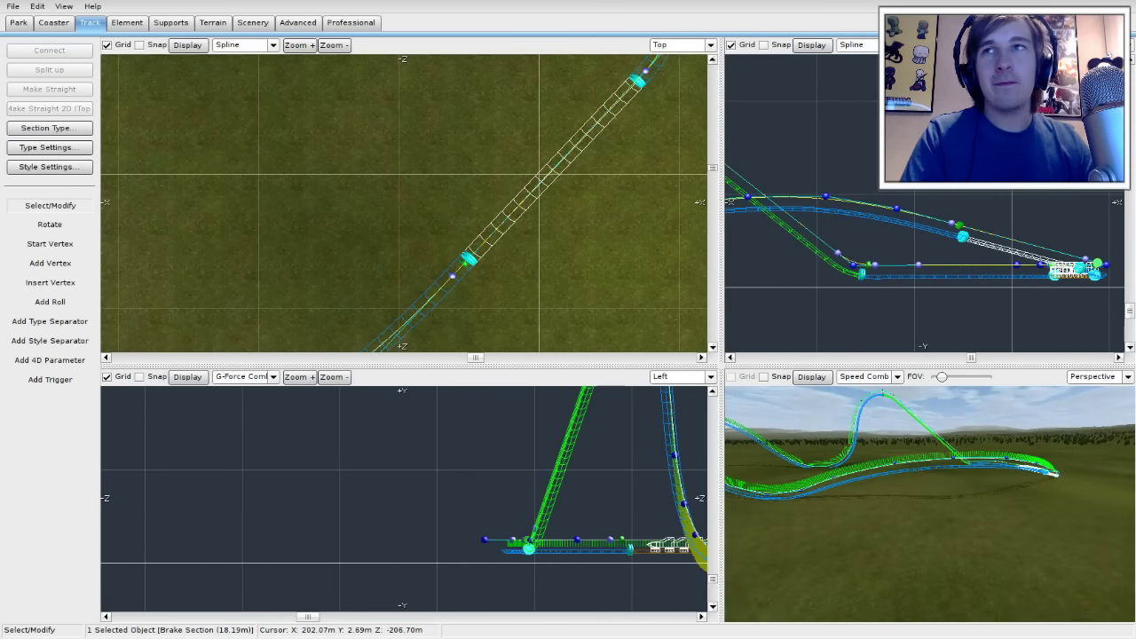
{"action": "scroll", "coordinate": [597, 300], "scroll_direction": "down", "scroll_amount": 4}
{"action": "right_click", "coordinate": [600, 295]}
{"action": "scroll", "coordinate": [479, 257], "scroll_direction": "down", "scroll_amount": 2}
{"action": "scroll", "coordinate": [421, 291], "scroll_direction": "down", "scroll_amount": 2}
{"action": "right_click_drag", "start_coordinate": [419, 288], "coordinate": [628, 280]}
{"action": "left_click_drag", "start_coordinate": [607, 210], "coordinate": [193, 270]}
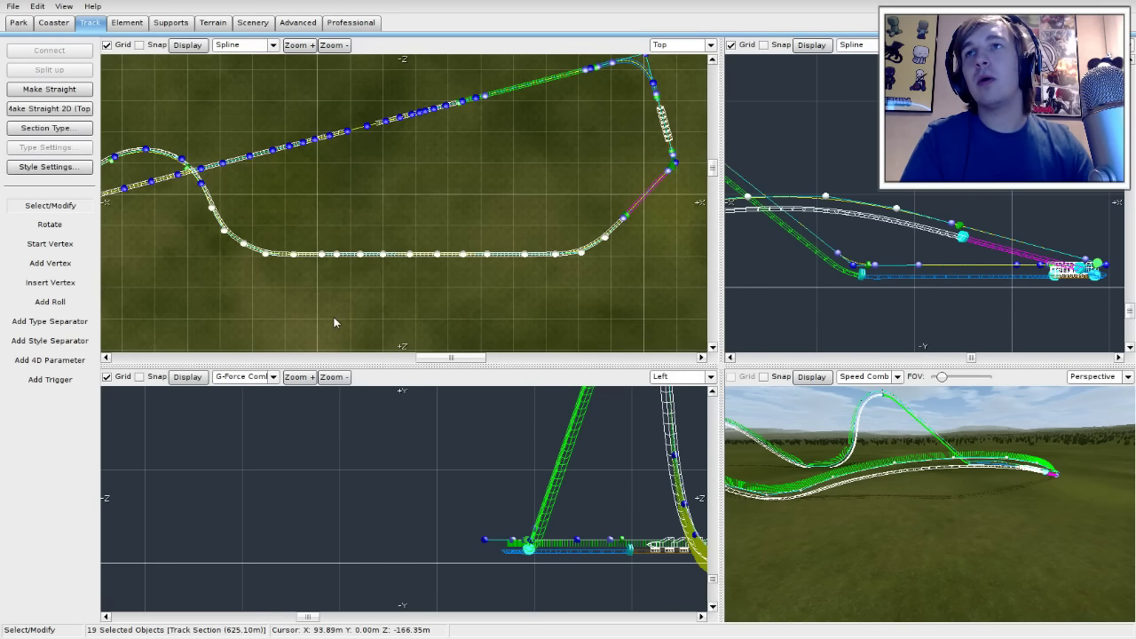
{"action": "left_click", "coordinate": [604, 237], "text": "ctrl"}
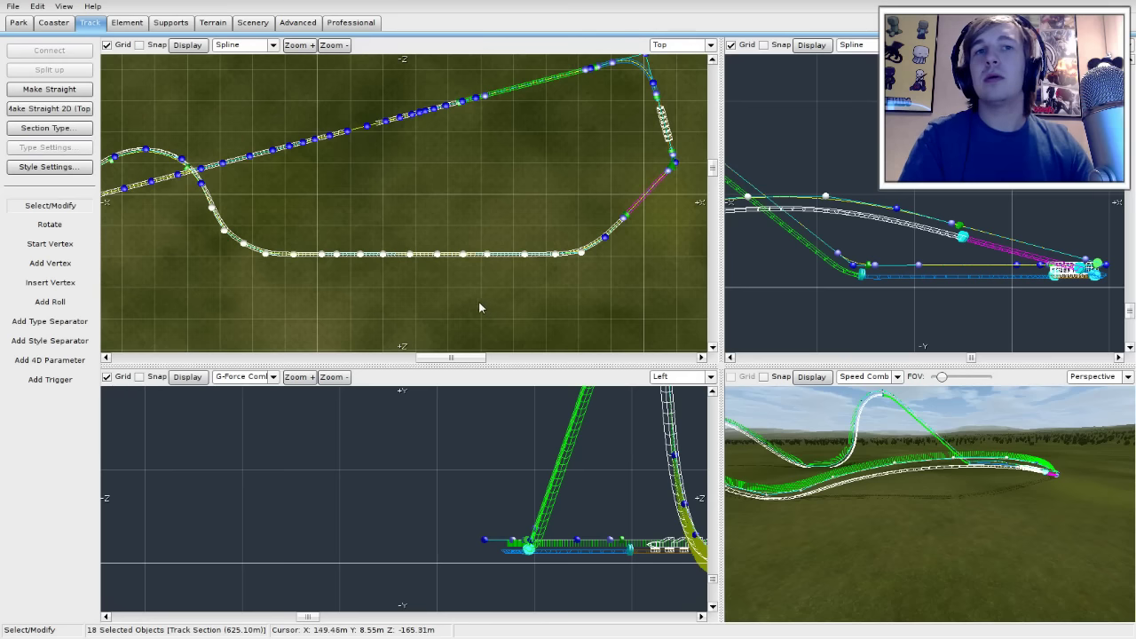
{"action": "left_click", "coordinate": [127, 23]}
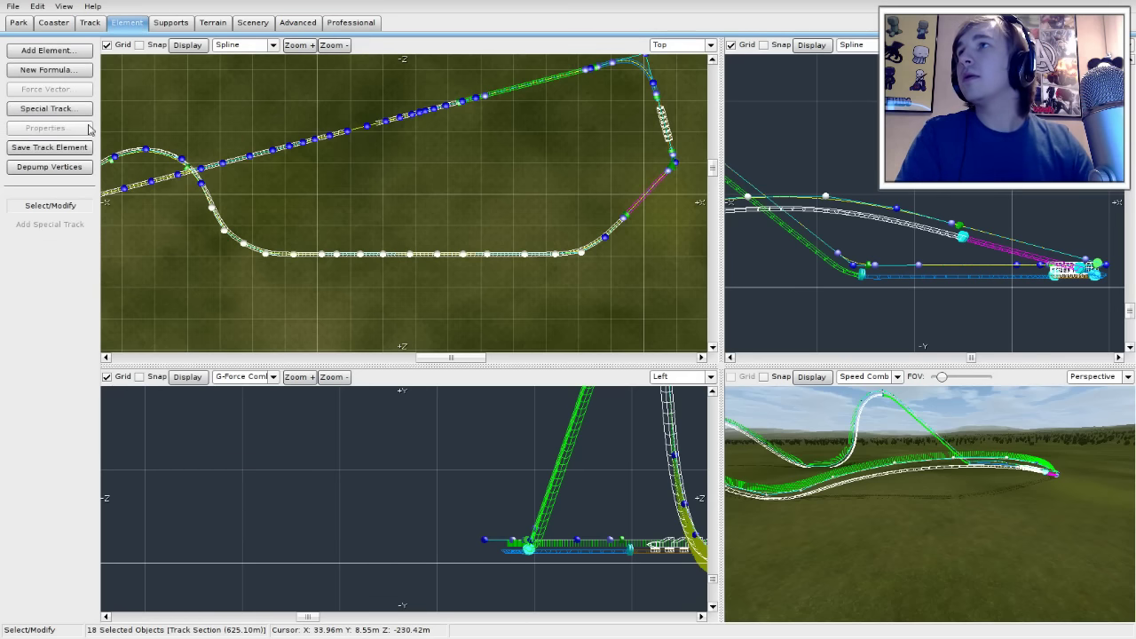
{"action": "left_click", "coordinate": [53, 167]}
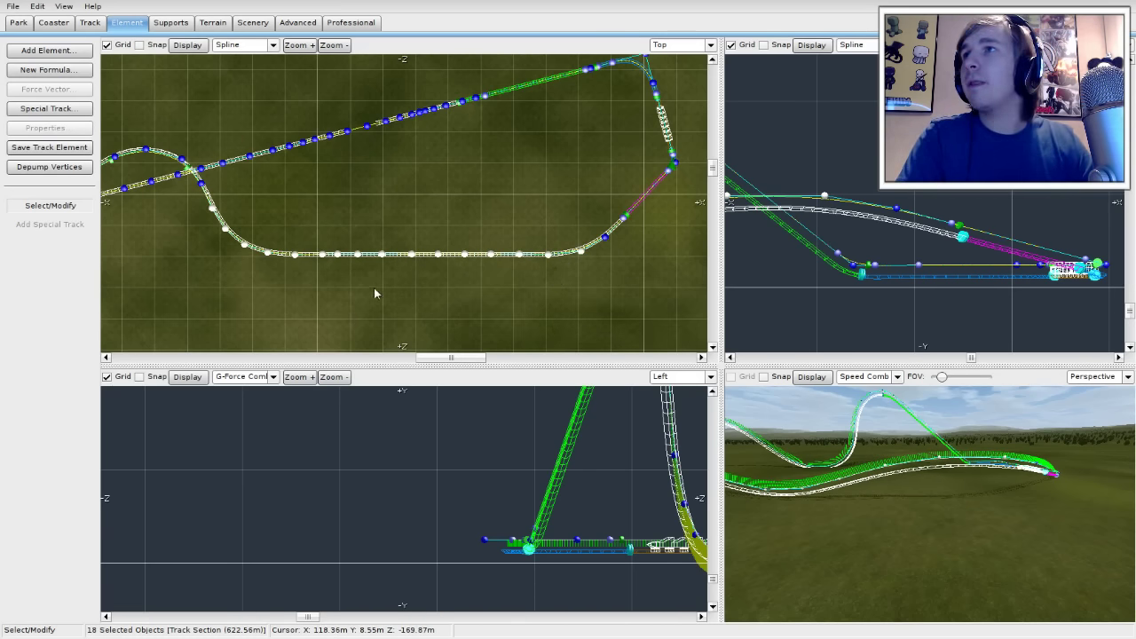
Step: Add three roll points through the curve after the track crossing and onto the following straight, making the one on the straight strict
{"action": "right_click_drag", "start_coordinate": [374, 294], "coordinate": [527, 292]}
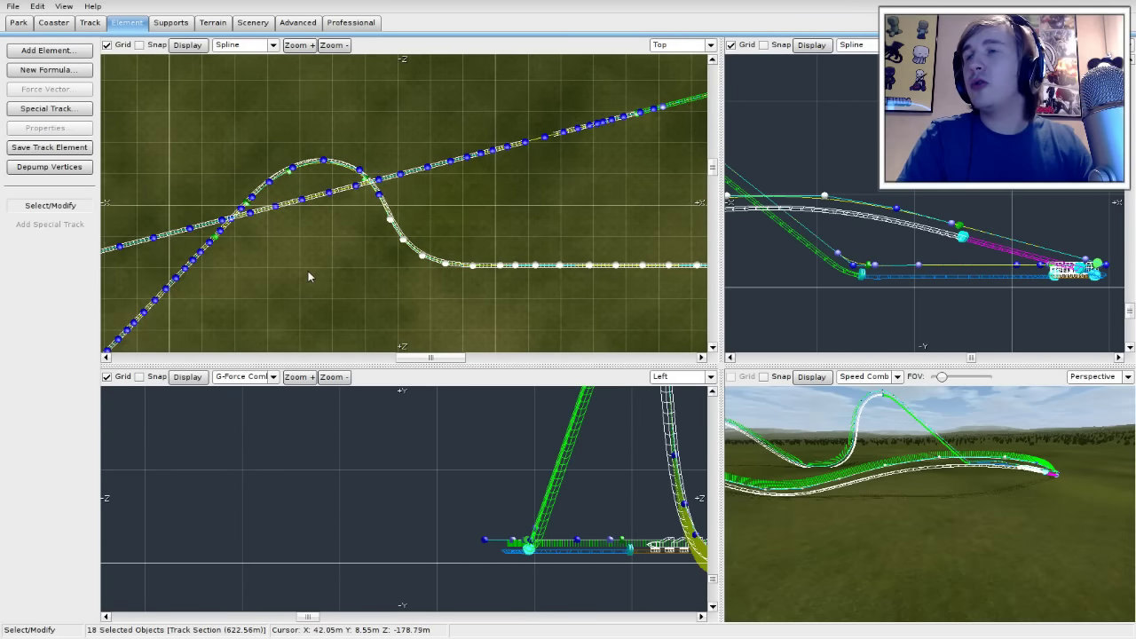
{"action": "right_click_drag", "start_coordinate": [308, 276], "coordinate": [332, 260]}
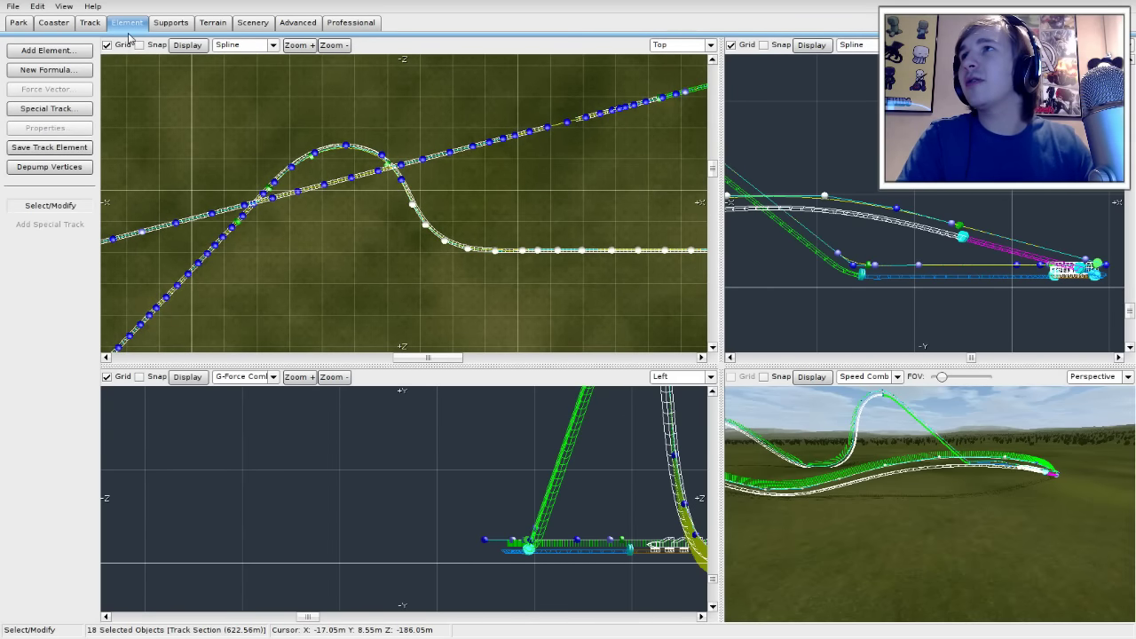
{"action": "left_click", "coordinate": [88, 22]}
{"action": "left_click", "coordinate": [50, 302]}
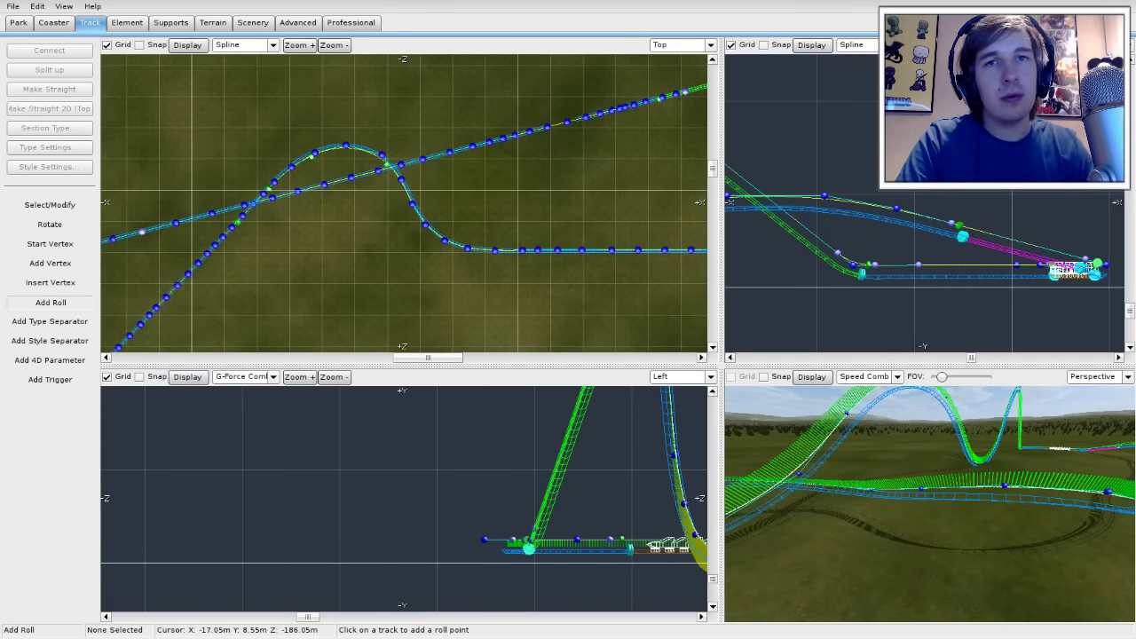
{"action": "left_click", "coordinate": [970, 503]}
{"action": "right_click_drag", "start_coordinate": [970, 503], "coordinate": [1034, 479]}
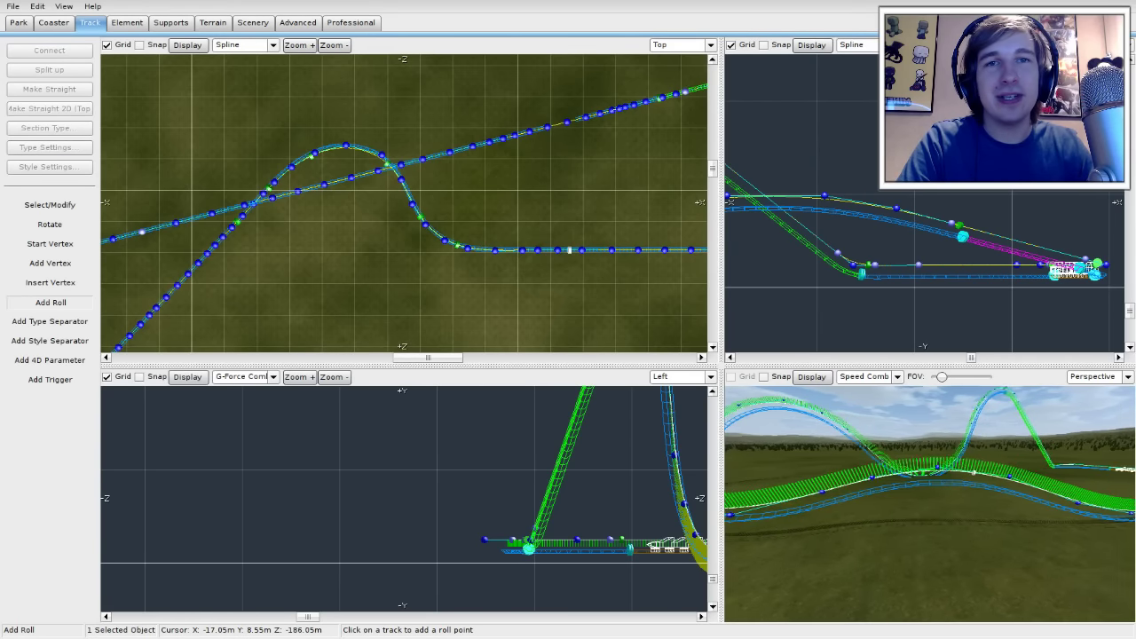
{"action": "left_click", "coordinate": [82, 207]}
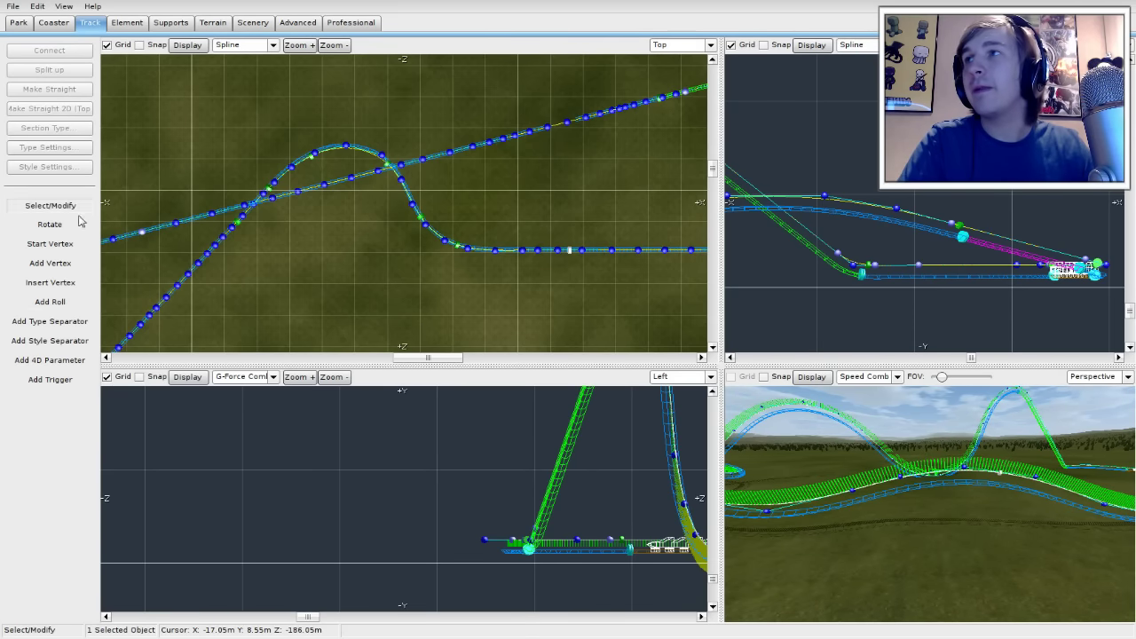
{"action": "double_click", "coordinate": [1000, 475]}
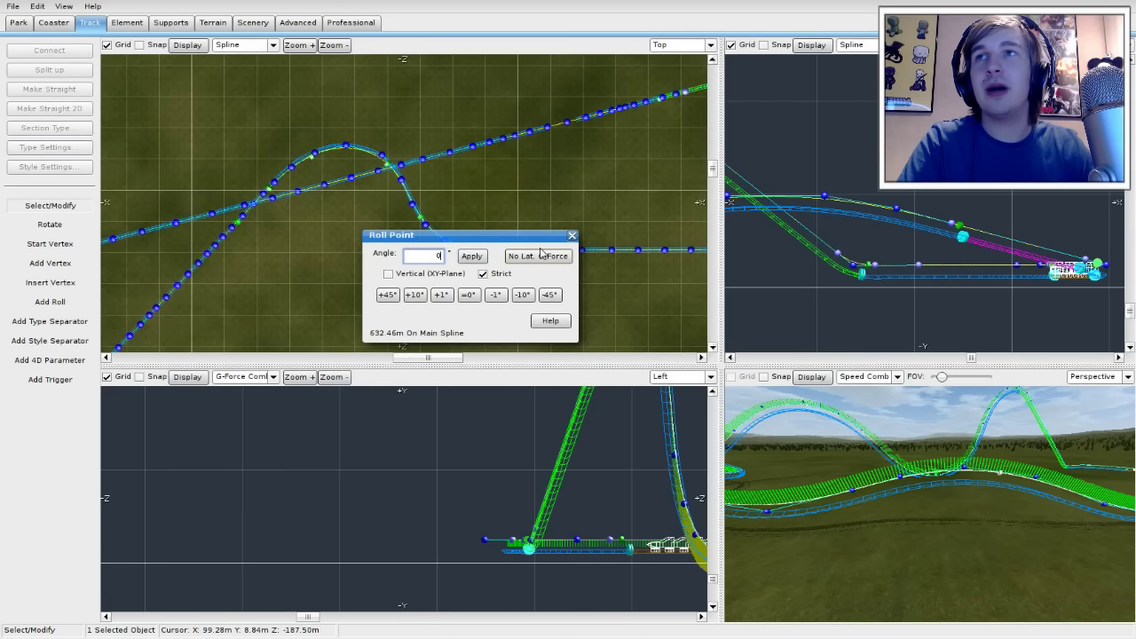
{"action": "left_click", "coordinate": [572, 237]}
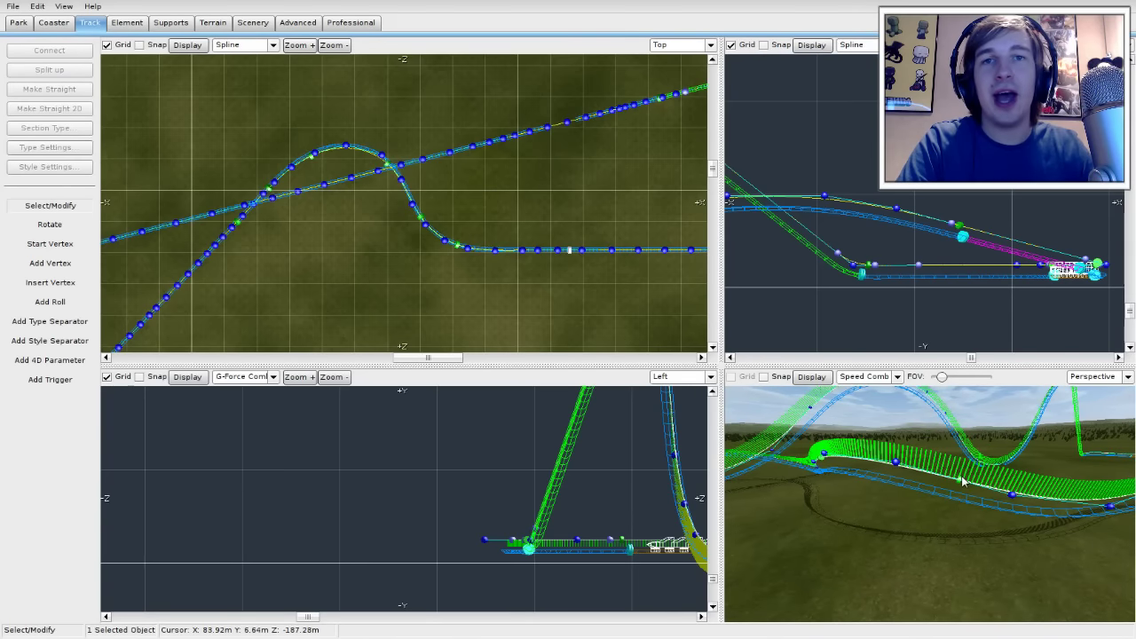
Step: Bank the curve's exit roll point at 45° and set the roll point before it to 44° for no lateral G-force
{"action": "double_click", "coordinate": [963, 480]}
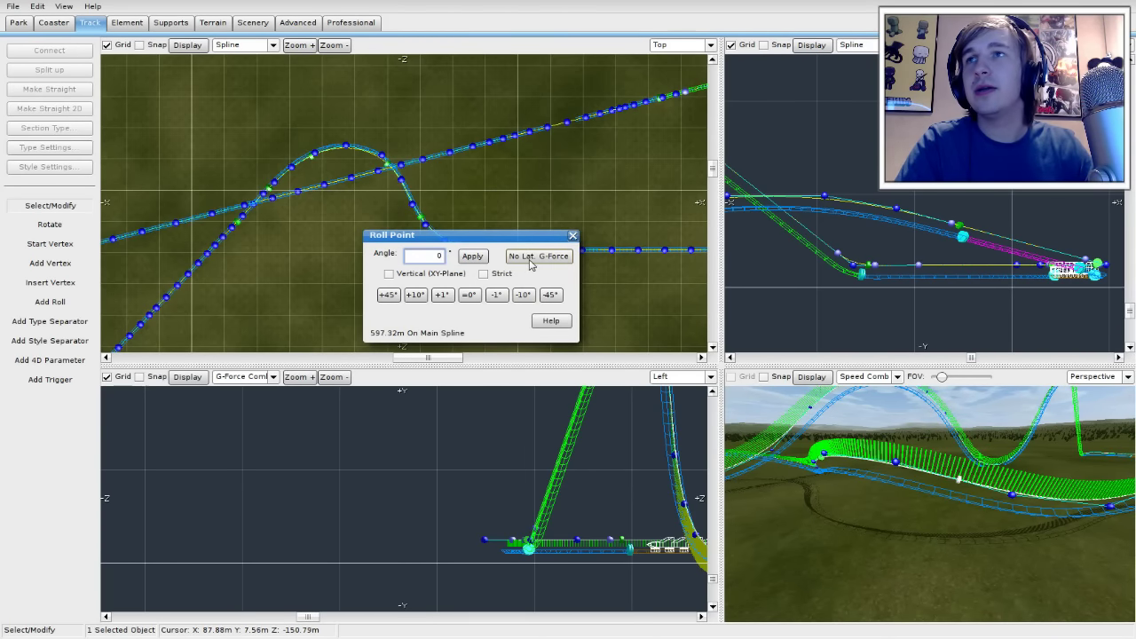
{"action": "type", "text": "45"}
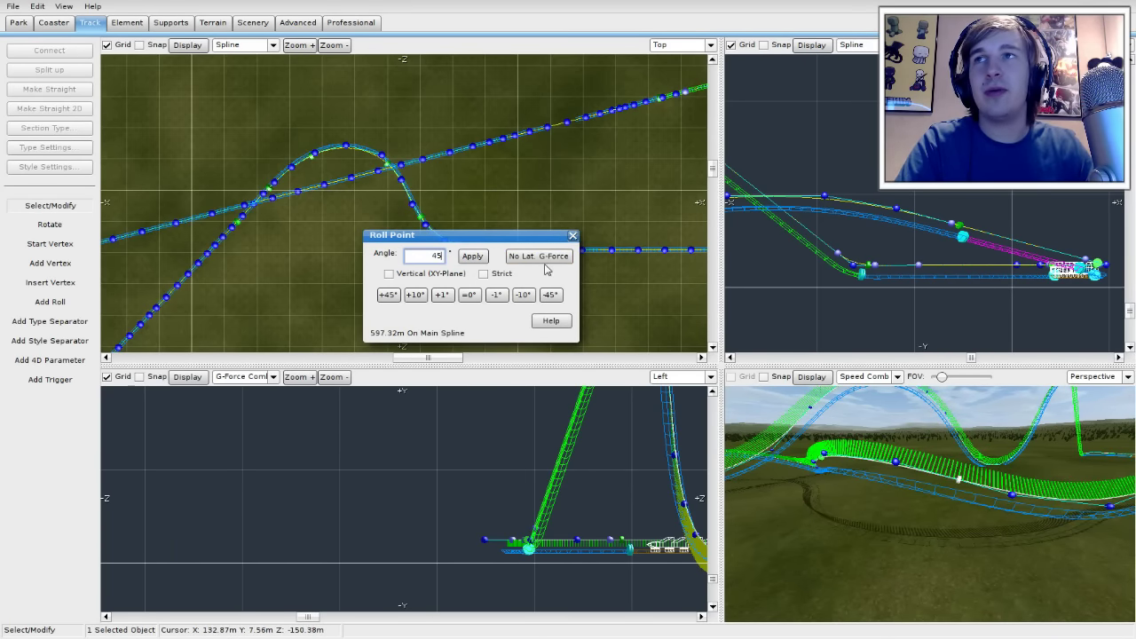
{"action": "right_click_drag", "start_coordinate": [846, 487], "coordinate": [737, 485]}
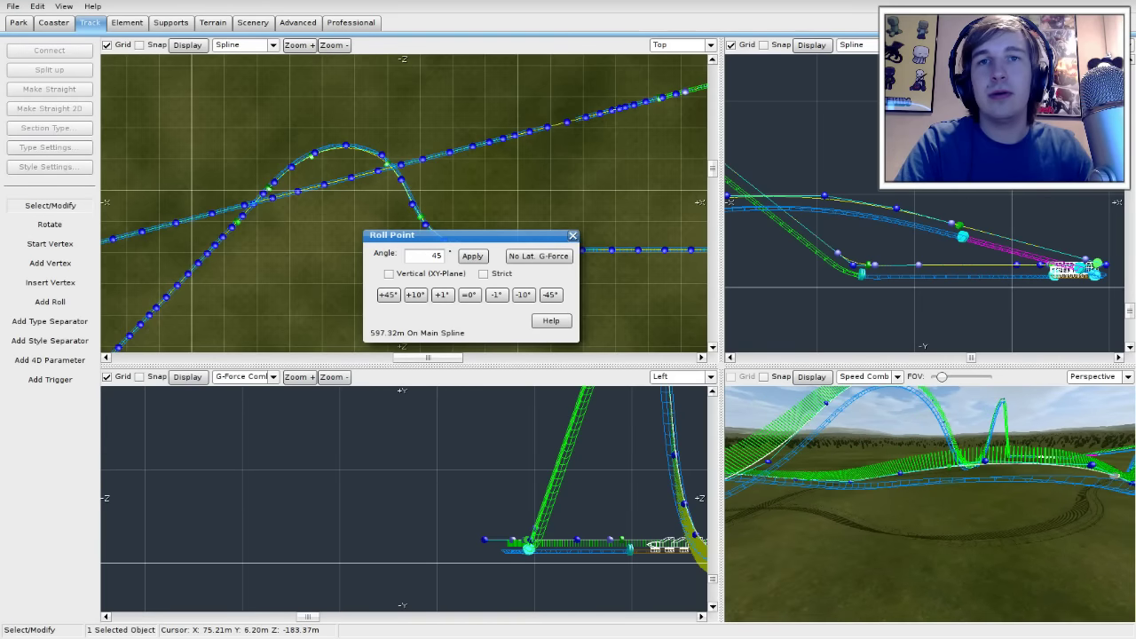
{"action": "left_click", "coordinate": [949, 470]}
{"action": "left_click", "coordinate": [554, 263]}
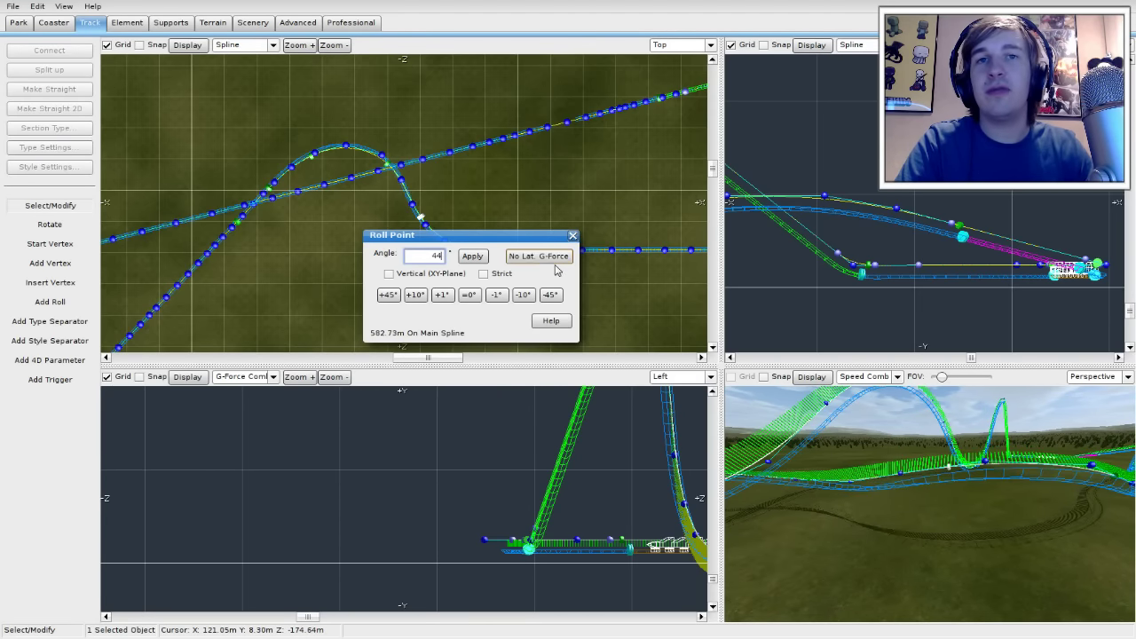
{"action": "right_click_drag", "start_coordinate": [852, 484], "coordinate": [896, 466]}
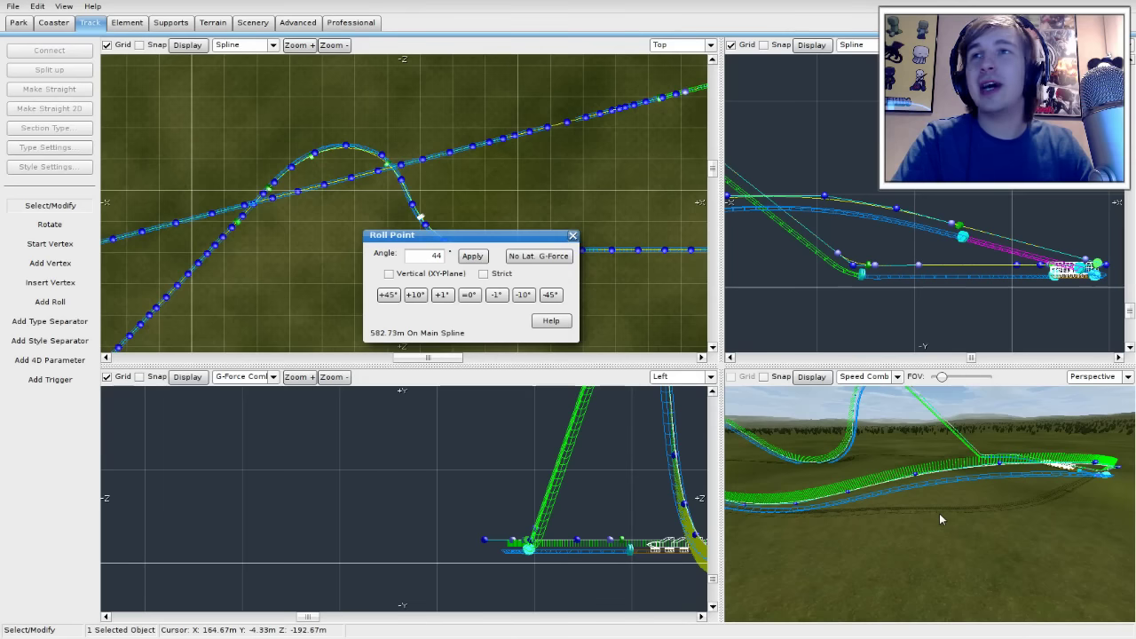
{"action": "left_click", "coordinate": [573, 236]}
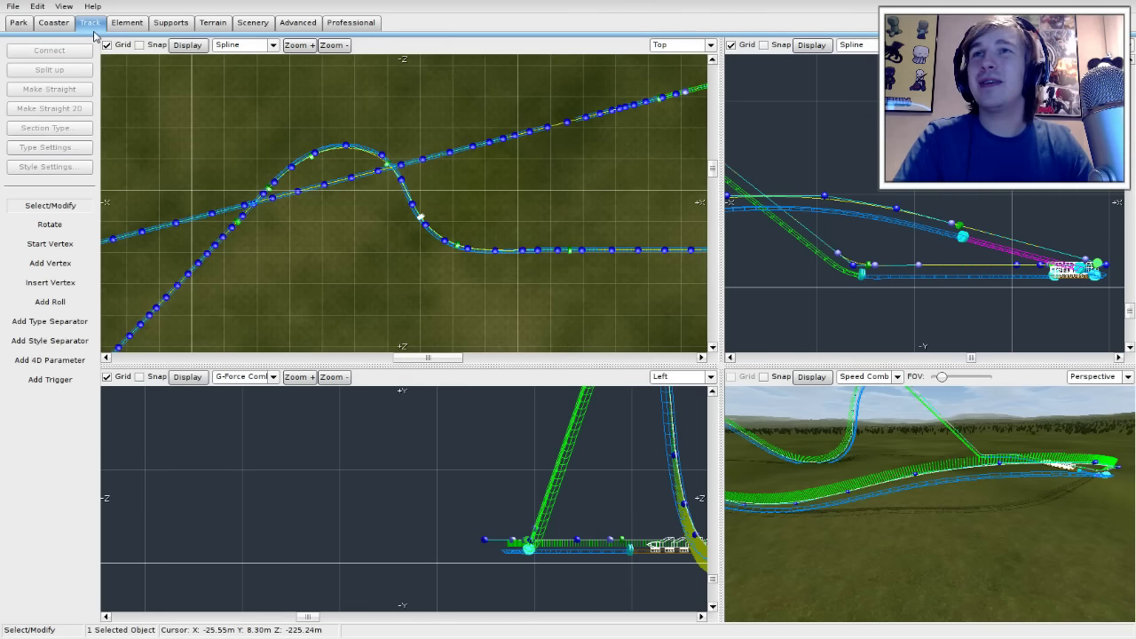
Step: Give the lift section a right railing and catwalk with purple railing lights (RGB 140, 65, 142)
{"action": "right_click_drag", "start_coordinate": [887, 480], "coordinate": [896, 422]}
{"action": "left_click_drag", "start_coordinate": [896, 453], "coordinate": [898, 456]}
{"action": "left_click", "coordinate": [902, 457]}
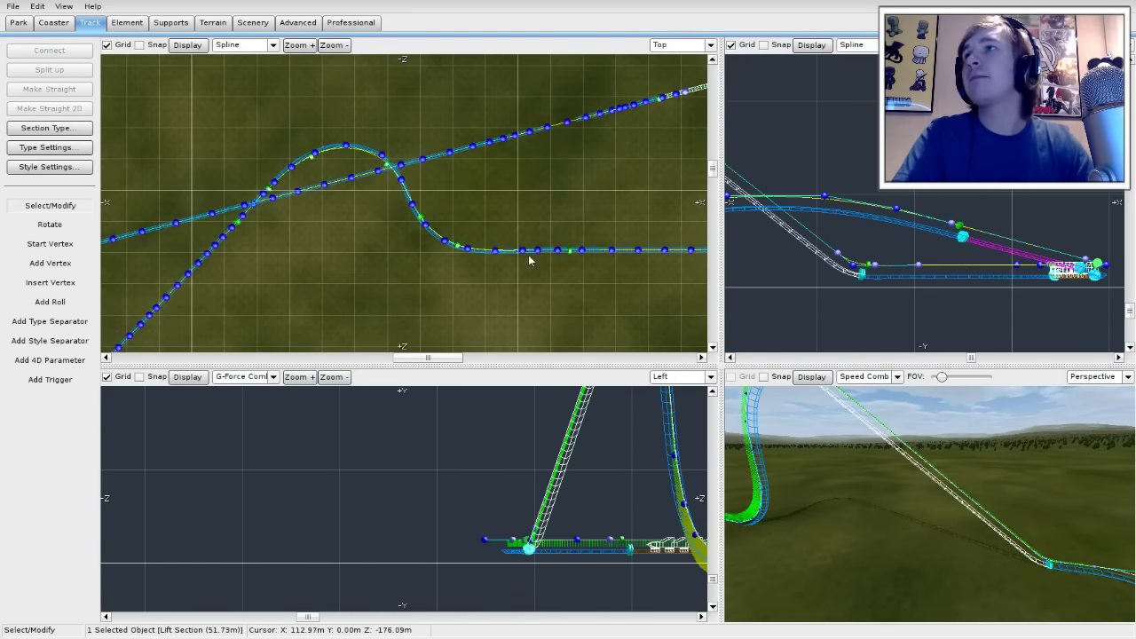
{"action": "left_click", "coordinate": [82, 170]}
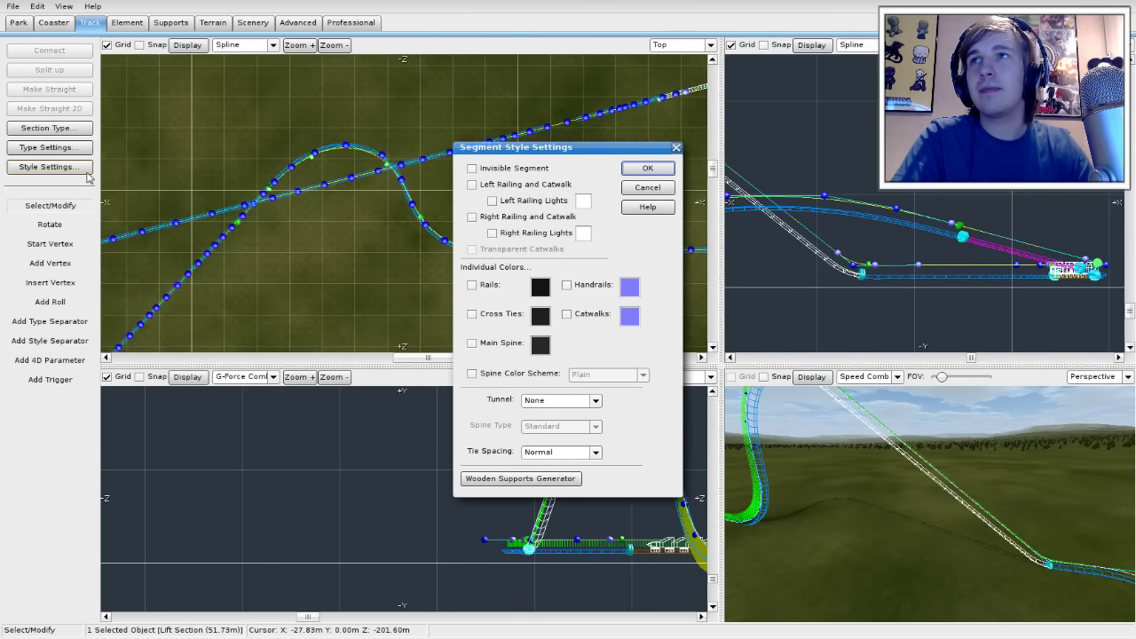
{"action": "left_click", "coordinate": [471, 217]}
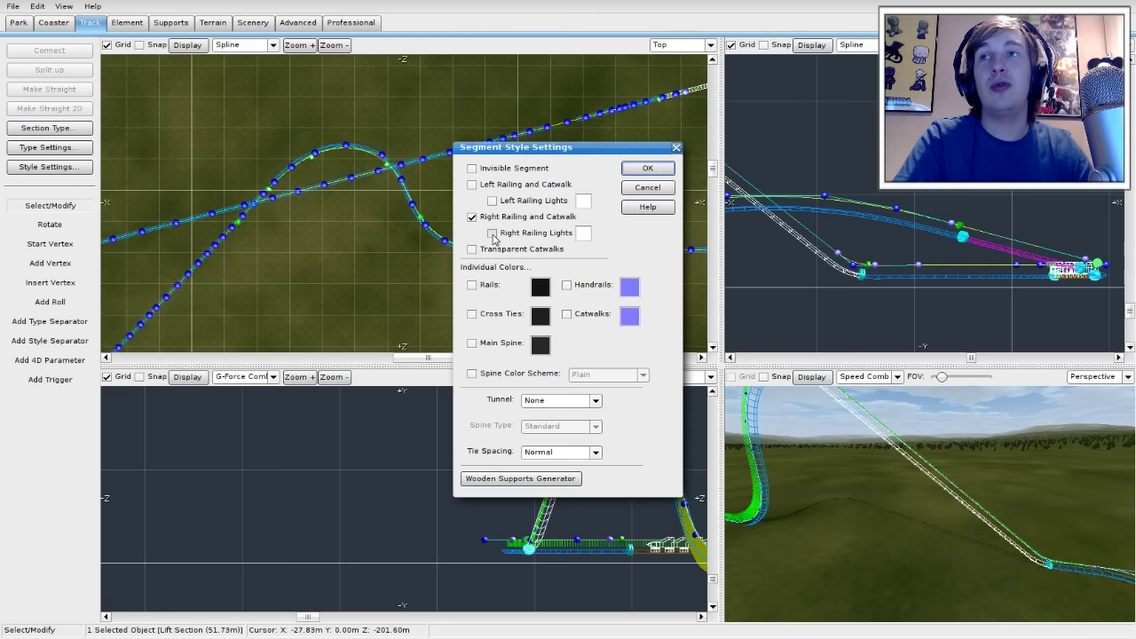
{"action": "left_click", "coordinate": [583, 232]}
{"action": "left_click_drag", "start_coordinate": [609, 284], "coordinate": [662, 331]}
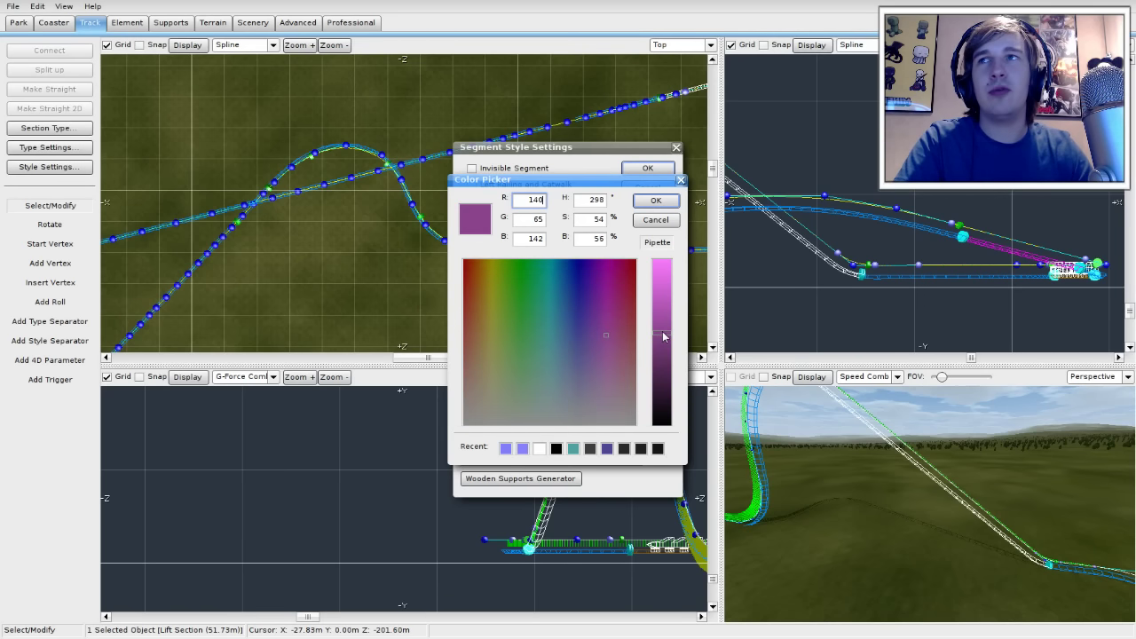
{"action": "left_click", "coordinate": [655, 199]}
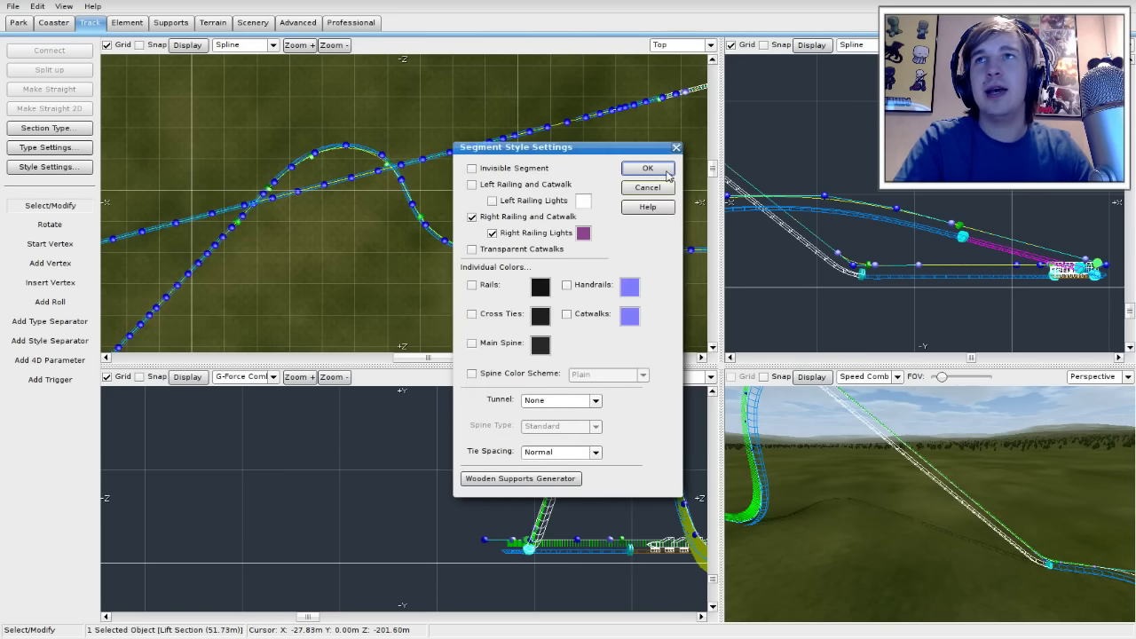
{"action": "left_click", "coordinate": [635, 169]}
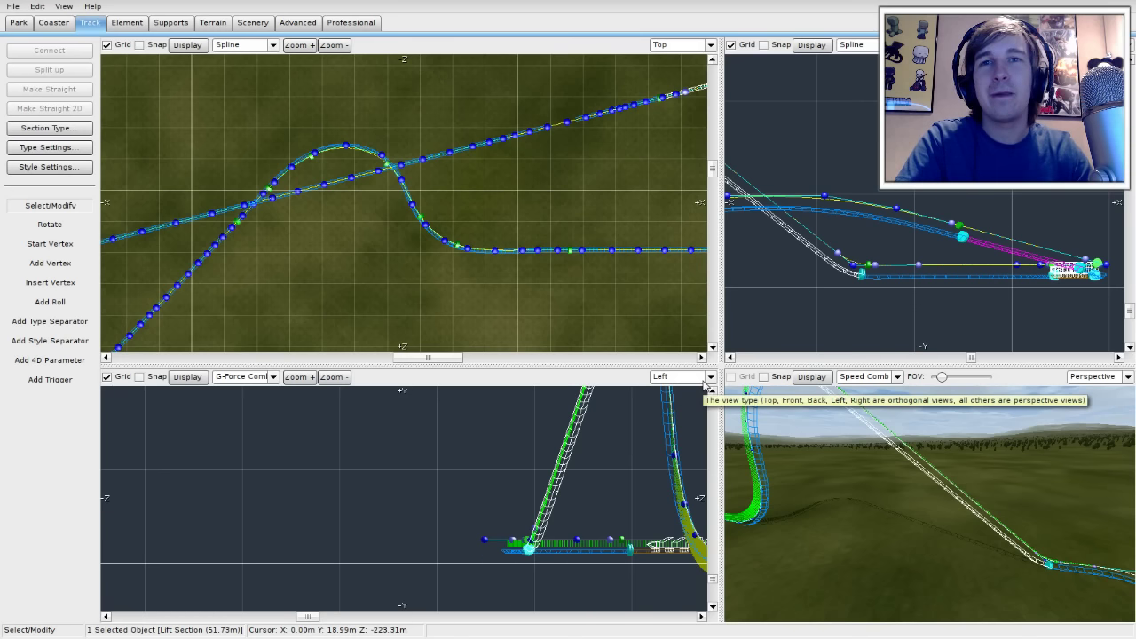
{"action": "mouse_move", "coordinate": [854, 474]}
{"action": "right_mouse_down"}
{"action": "mouse_move", "coordinate": [770, 474]}
{"action": "mouse_move", "coordinate": [750, 488]}
{"action": "mouse_move", "coordinate": [854, 476]}
{"action": "right_mouse_up"}
{"action": "key", "text": "w"}
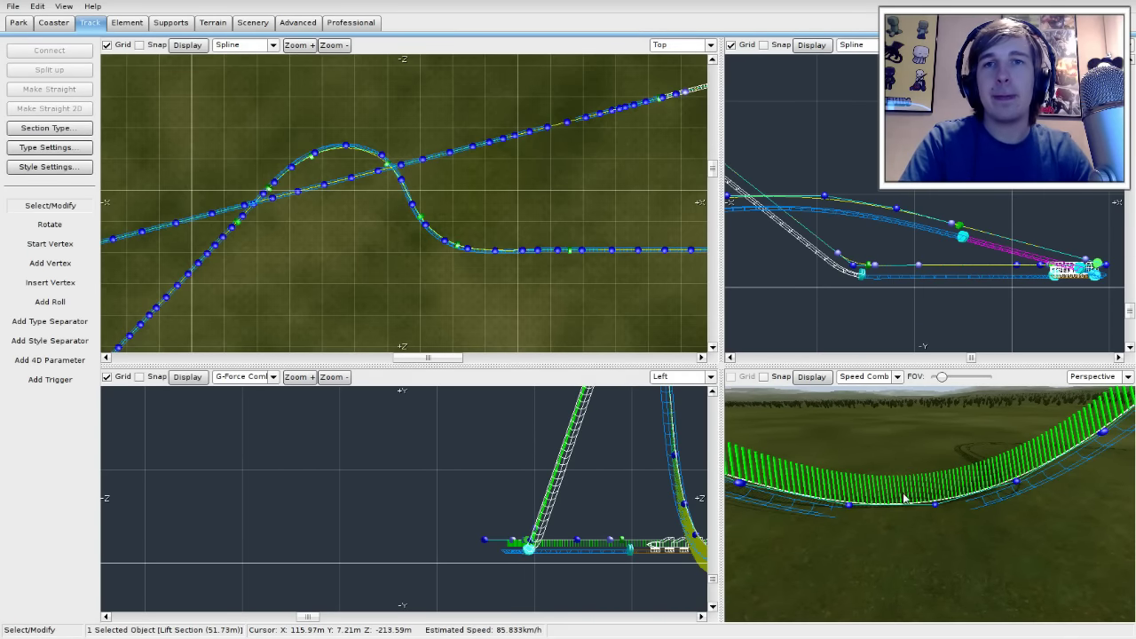
{"action": "left_click", "coordinate": [452, 283]}
{"action": "scroll", "coordinate": [452, 283], "scroll_direction": "down", "scroll_amount": 6}
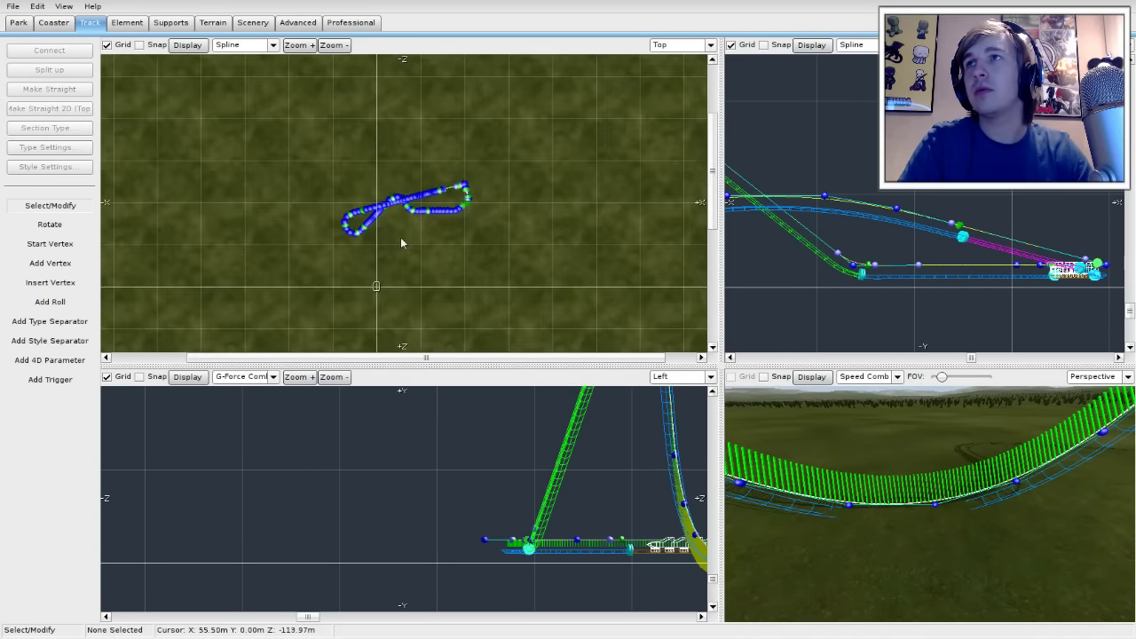
{"action": "left_click_drag", "start_coordinate": [363, 195], "coordinate": [472, 265]}
{"action": "scroll", "coordinate": [472, 266], "scroll_direction": "up", "scroll_amount": 8}
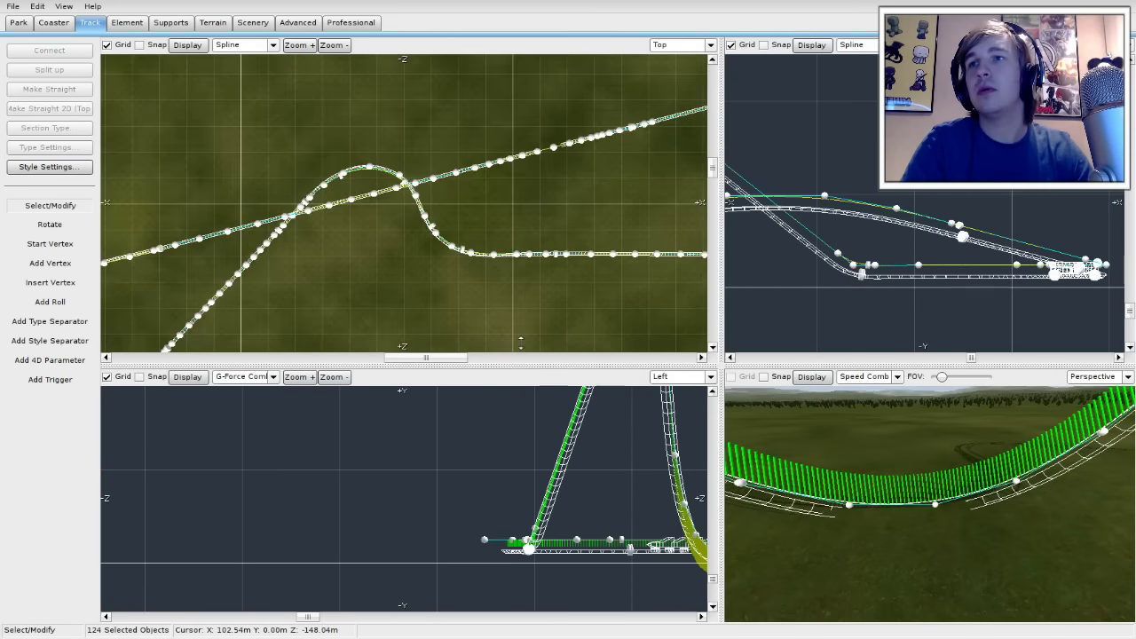
{"action": "left_click", "coordinate": [272, 46]}
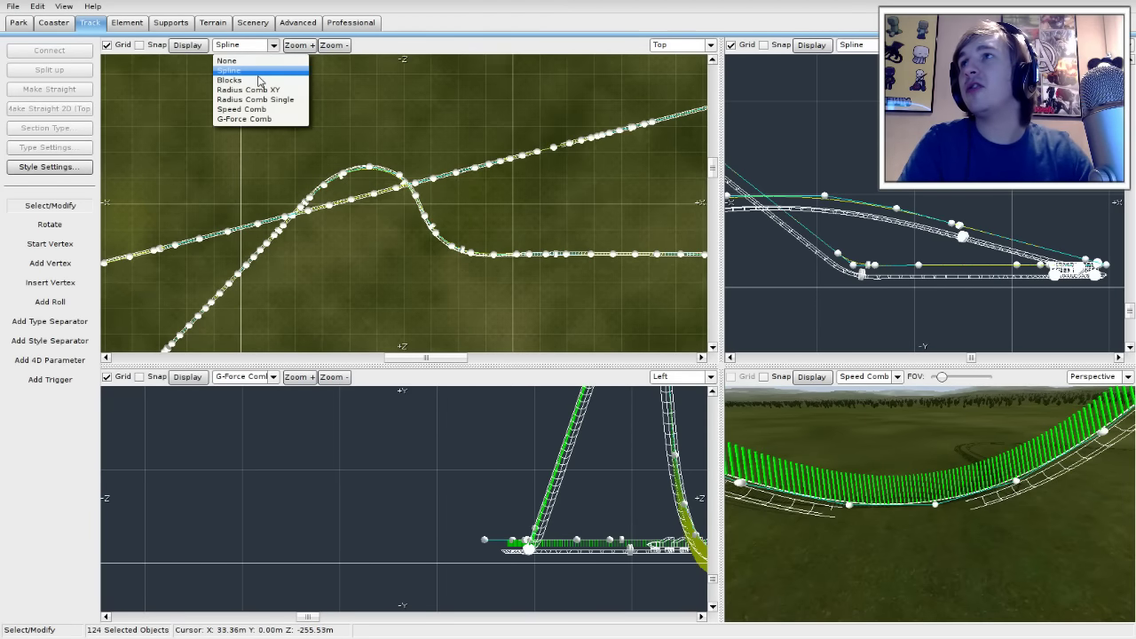
{"action": "left_click", "coordinate": [235, 71]}
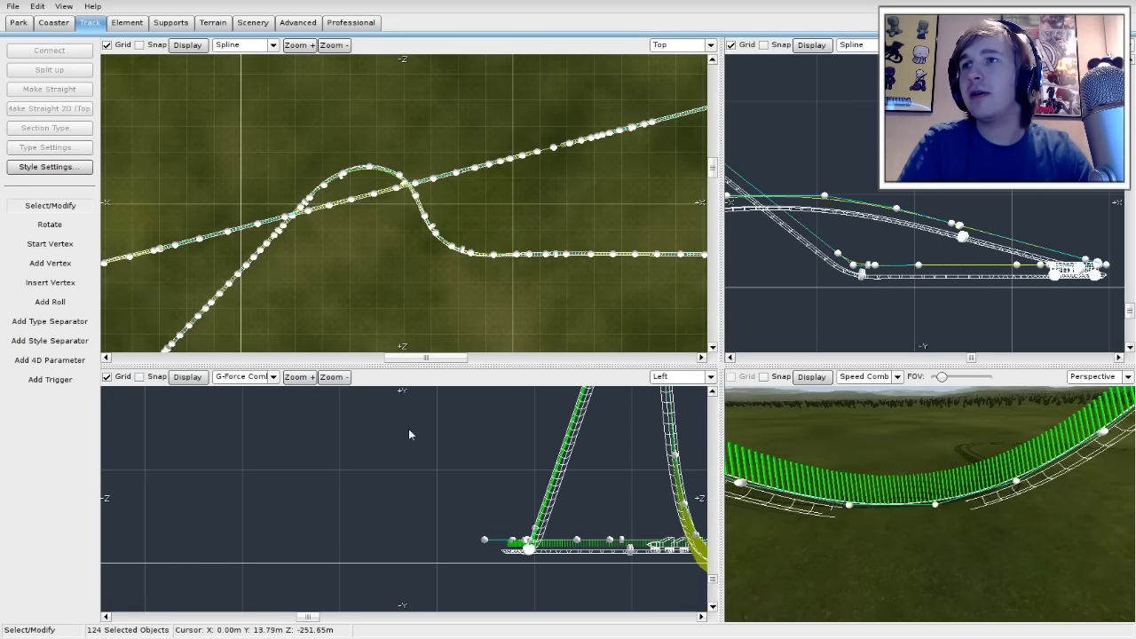
Step: Select the whole track in the left view and raise it slightly so the first drop's valley sits above ground level
{"action": "scroll", "coordinate": [485, 454], "scroll_direction": "down", "scroll_amount": 6}
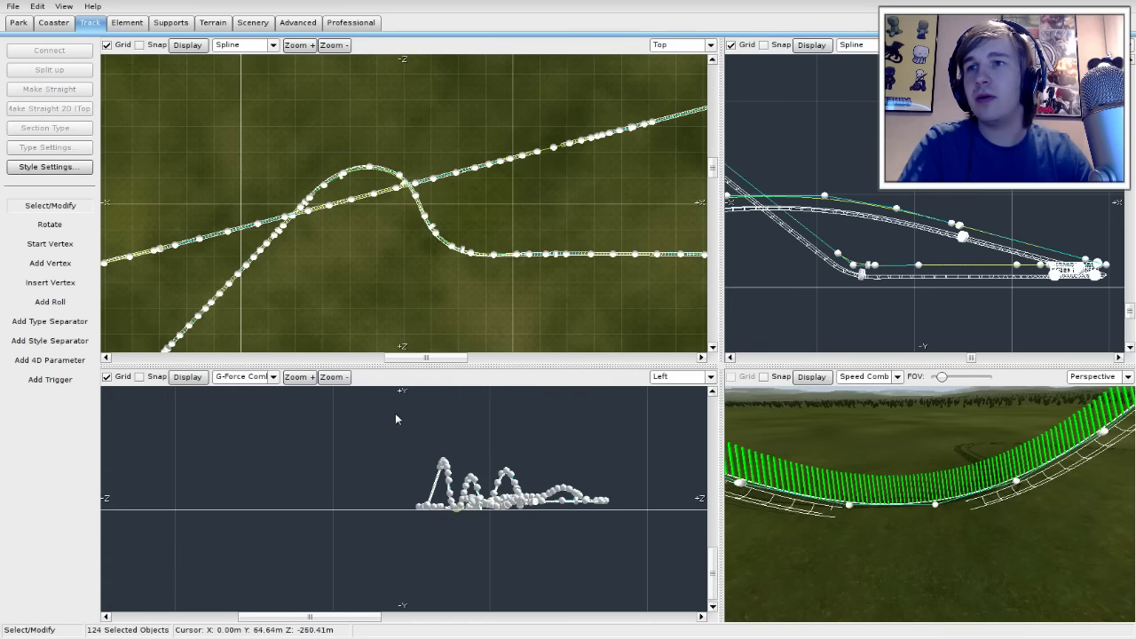
{"action": "left_click_drag", "start_coordinate": [379, 423], "coordinate": [626, 524]}
{"action": "scroll", "coordinate": [626, 525], "scroll_direction": "up", "scroll_amount": 4}
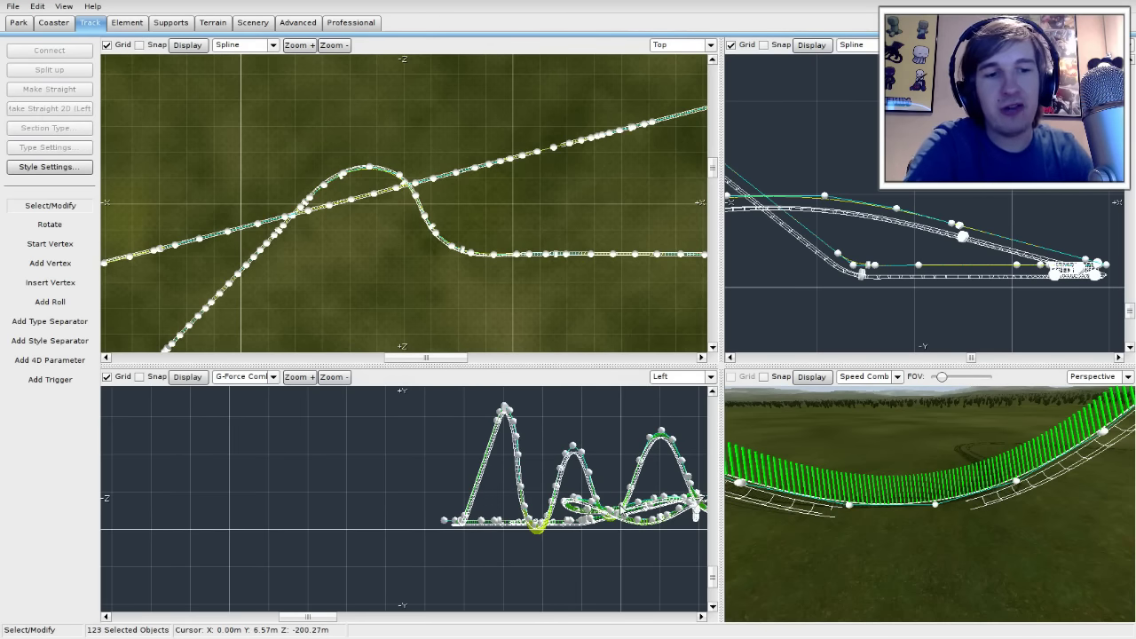
{"action": "key", "text": "Up"}
{"action": "key", "text": "Up"}
{"action": "key", "text": "Up"}
{"action": "key", "text": "Up"}
{"action": "key", "text": "Up"}
{"action": "key", "text": "Up"}
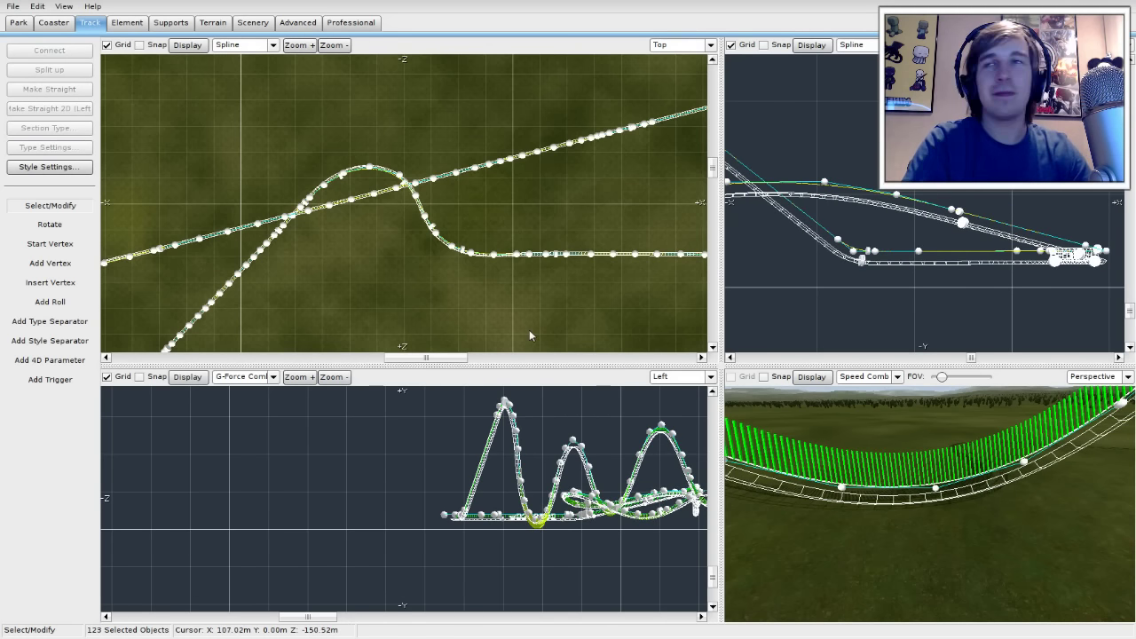
Step: Deselect the track and load the Twisted Double support prefab from the library for placement
{"action": "left_click", "coordinate": [454, 279]}
{"action": "right_click_drag", "start_coordinate": [497, 212], "coordinate": [367, 228]}
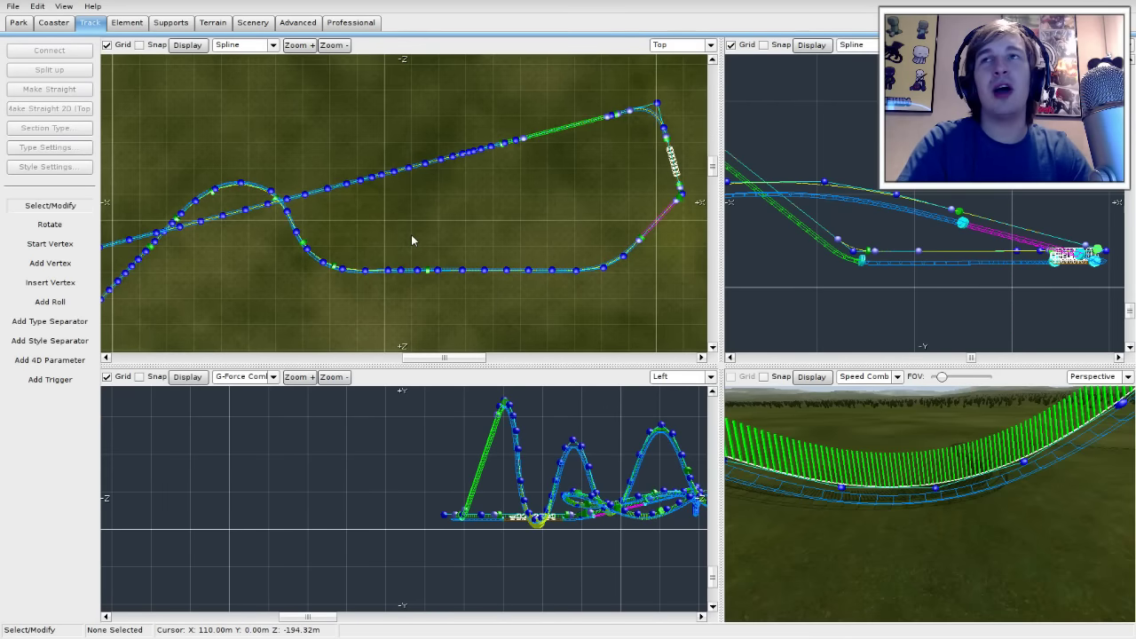
{"action": "right_click_drag", "start_coordinate": [485, 202], "coordinate": [396, 251]}
{"action": "scroll", "coordinate": [406, 251], "scroll_direction": "up", "scroll_amount": 3}
{"action": "right_click_drag", "start_coordinate": [521, 252], "coordinate": [475, 269]}
{"action": "scroll", "coordinate": [476, 267], "scroll_direction": "up", "scroll_amount": 1}
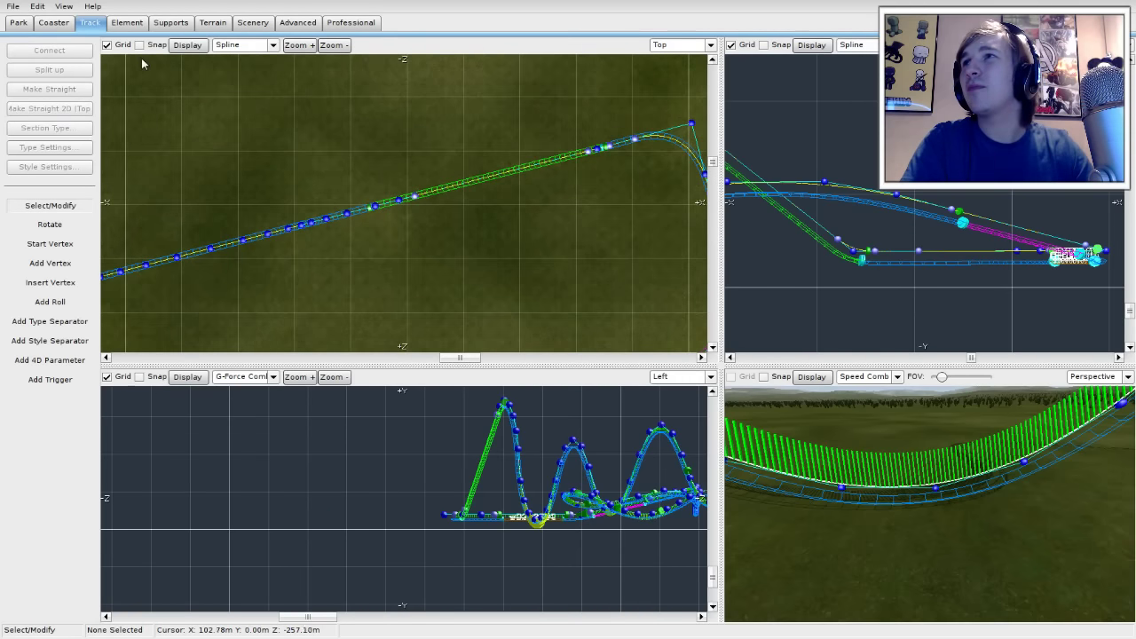
{"action": "left_click", "coordinate": [179, 26]}
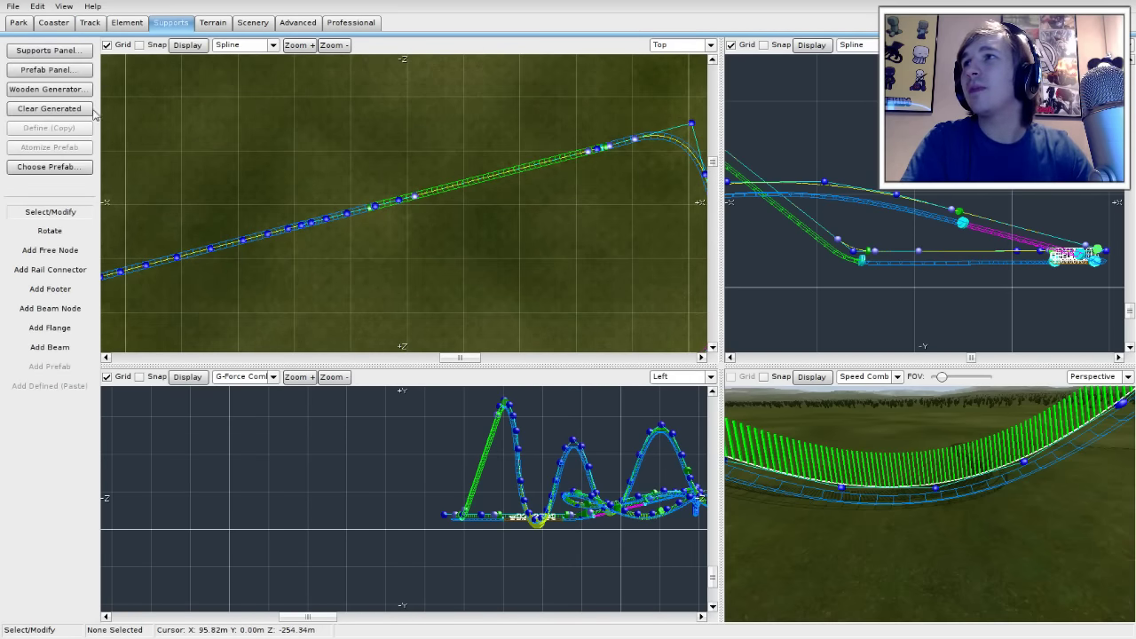
{"action": "left_click", "coordinate": [60, 169]}
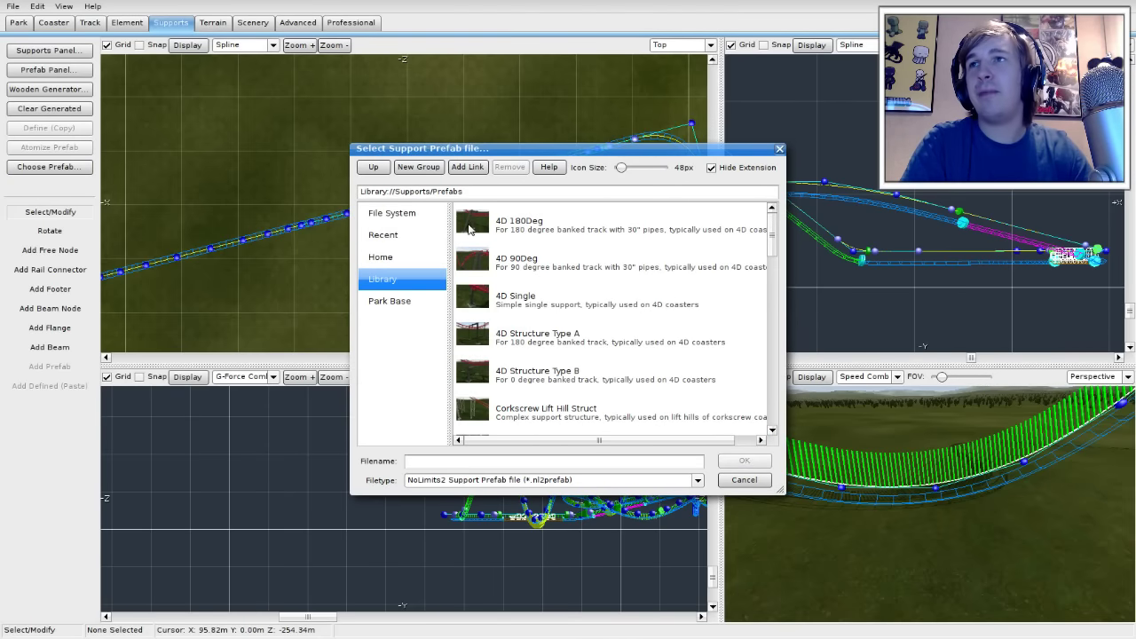
{"action": "left_click_drag", "start_coordinate": [771, 253], "coordinate": [767, 406]}
{"action": "left_click", "coordinate": [556, 393]}
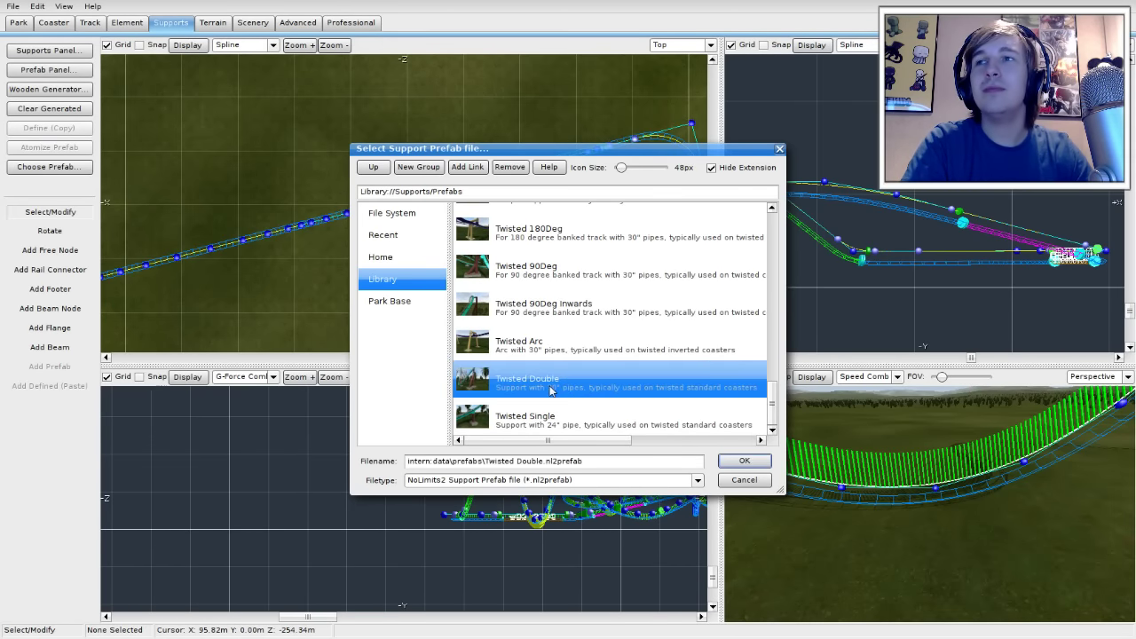
{"action": "key", "text": "d"}
{"action": "left_click_drag", "start_coordinate": [773, 294], "coordinate": [777, 418]}
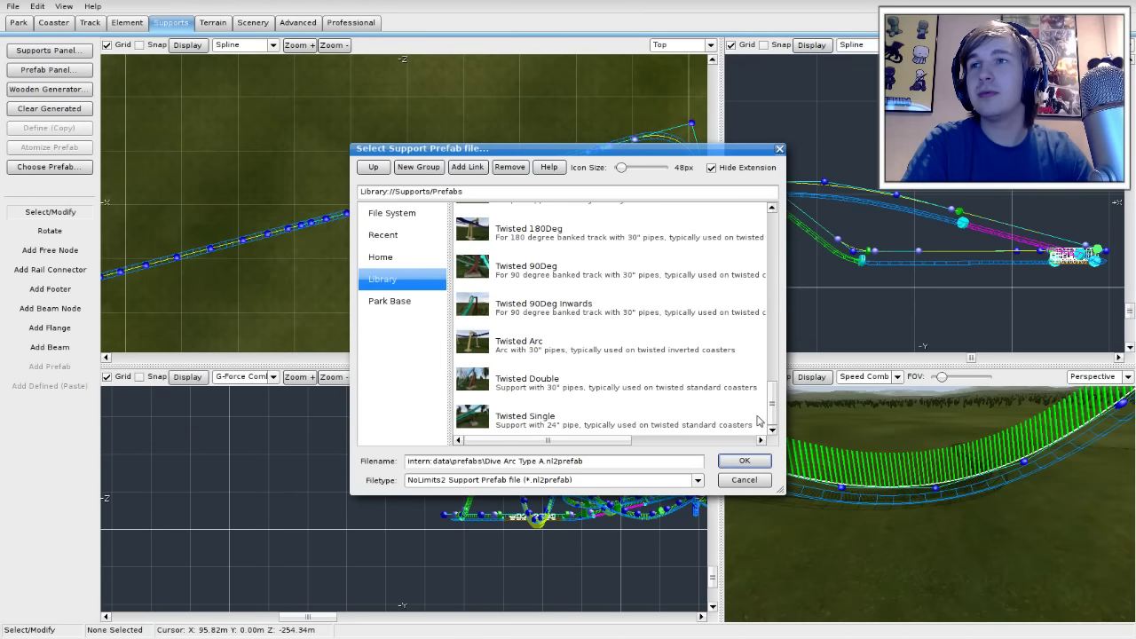
{"action": "left_click", "coordinate": [575, 388]}
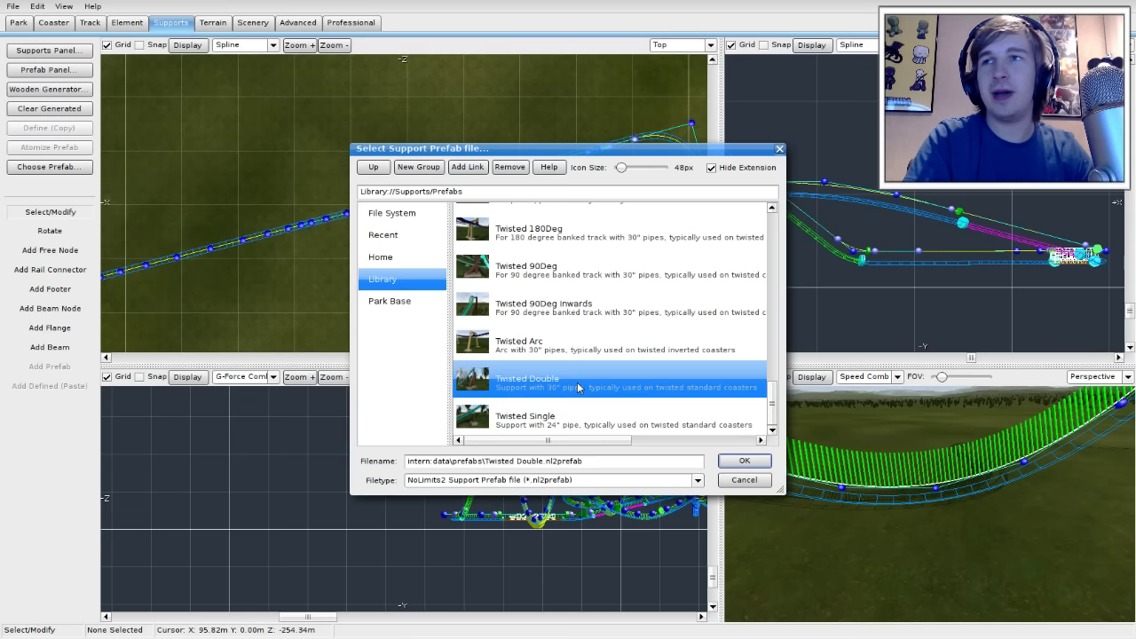
{"action": "left_click", "coordinate": [722, 459]}
Step: Place three Twisted Double supports: at both ends of the curve between station and lift, and near the lift's foot
{"action": "right_click_drag", "start_coordinate": [984, 390], "coordinate": [1083, 410]}
{"action": "right_click_drag", "start_coordinate": [576, 279], "coordinate": [350, 242]}
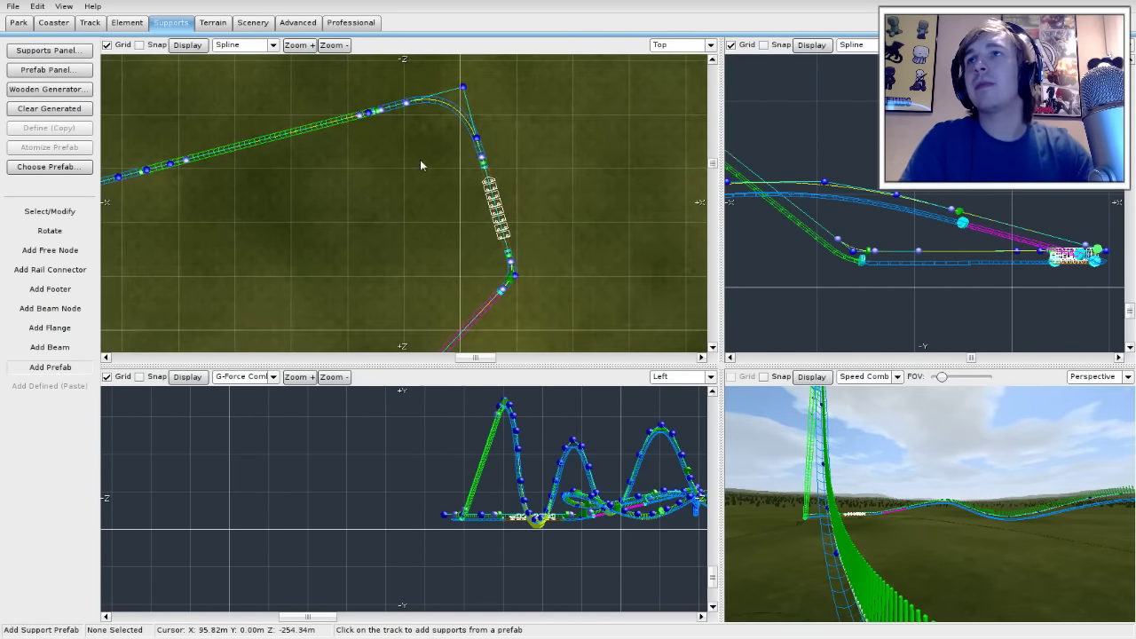
{"action": "right_click_drag", "start_coordinate": [447, 180], "coordinate": [449, 254]}
{"action": "scroll", "coordinate": [464, 233], "scroll_direction": "up", "scroll_amount": 4}
{"action": "mouse_move", "coordinate": [542, 261]}
{"action": "right_mouse_down"}
{"action": "mouse_move", "coordinate": [505, 256]}
{"action": "mouse_move", "coordinate": [538, 284]}
{"action": "right_mouse_up"}
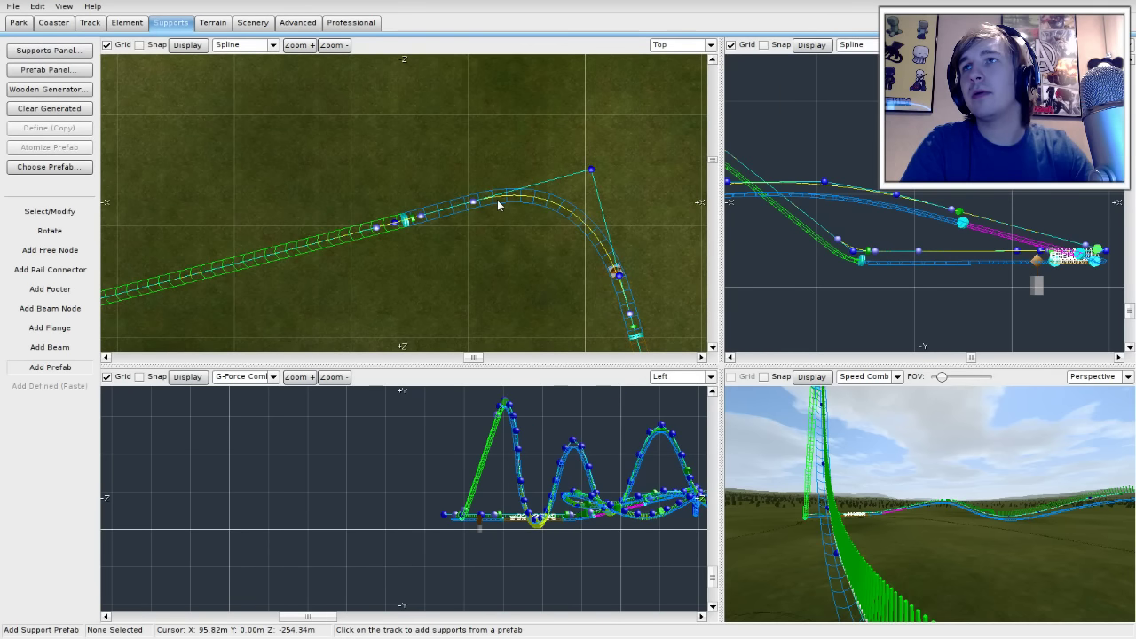
{"action": "left_click", "coordinate": [495, 201]}
{"action": "right_click_drag", "start_coordinate": [476, 218], "coordinate": [555, 248]}
{"action": "left_click", "coordinate": [556, 189]}
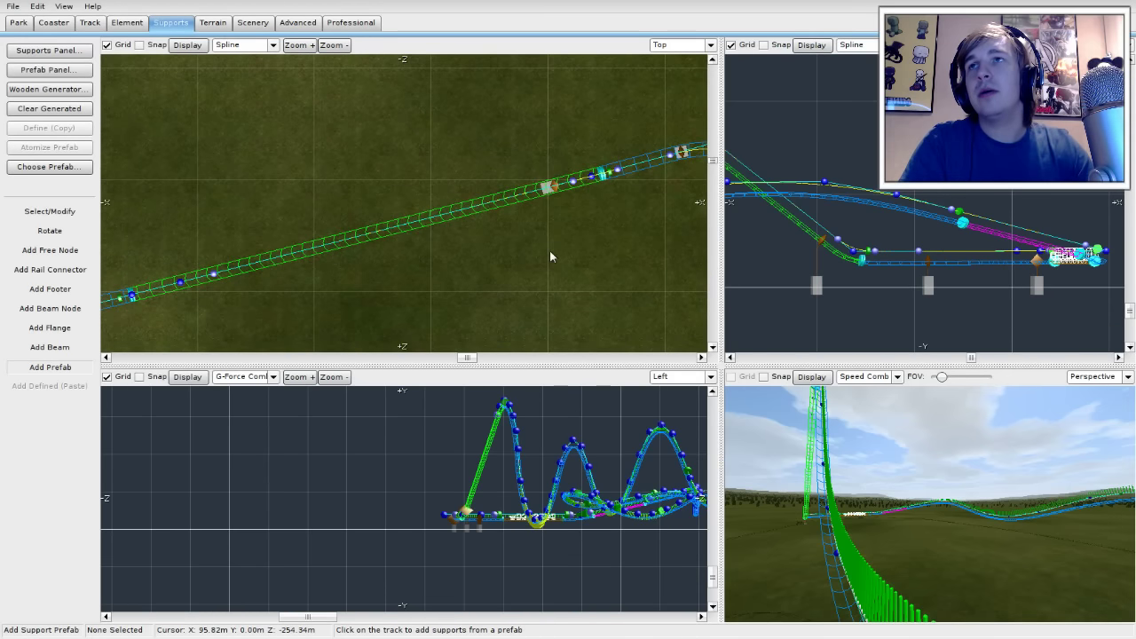
Step: Switch the support prefab to Dive Arc Type B from the library
{"action": "right_click_drag", "start_coordinate": [452, 275], "coordinate": [553, 248]}
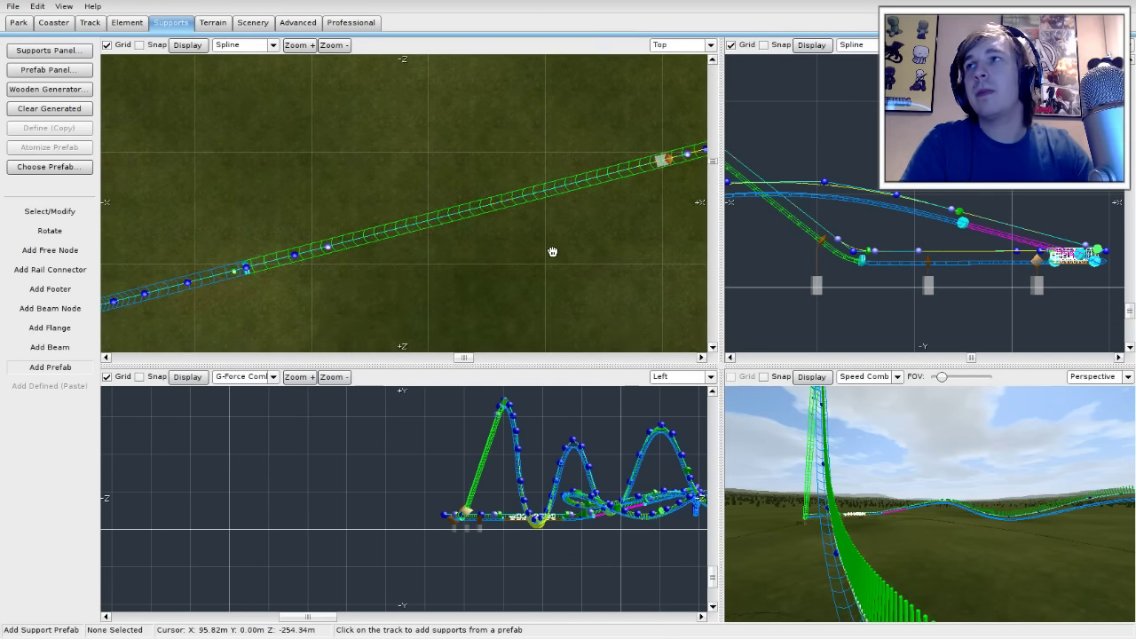
{"action": "left_click", "coordinate": [43, 168]}
{"action": "scroll", "coordinate": [590, 383], "scroll_direction": "down", "scroll_amount": 1}
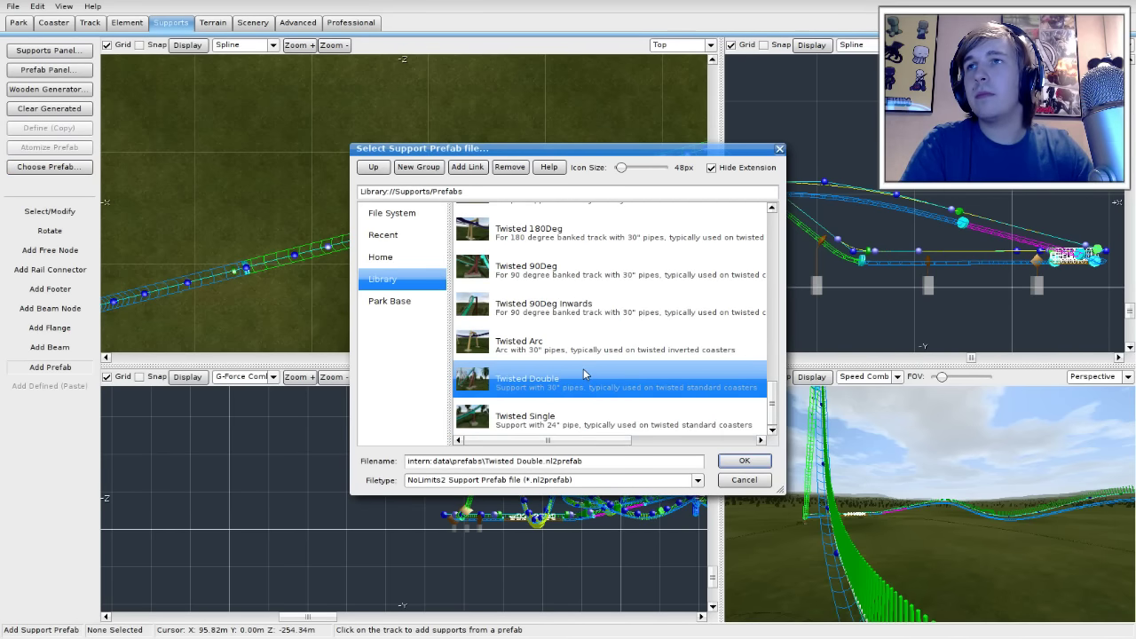
{"action": "scroll", "coordinate": [581, 368], "scroll_direction": "up", "scroll_amount": 6}
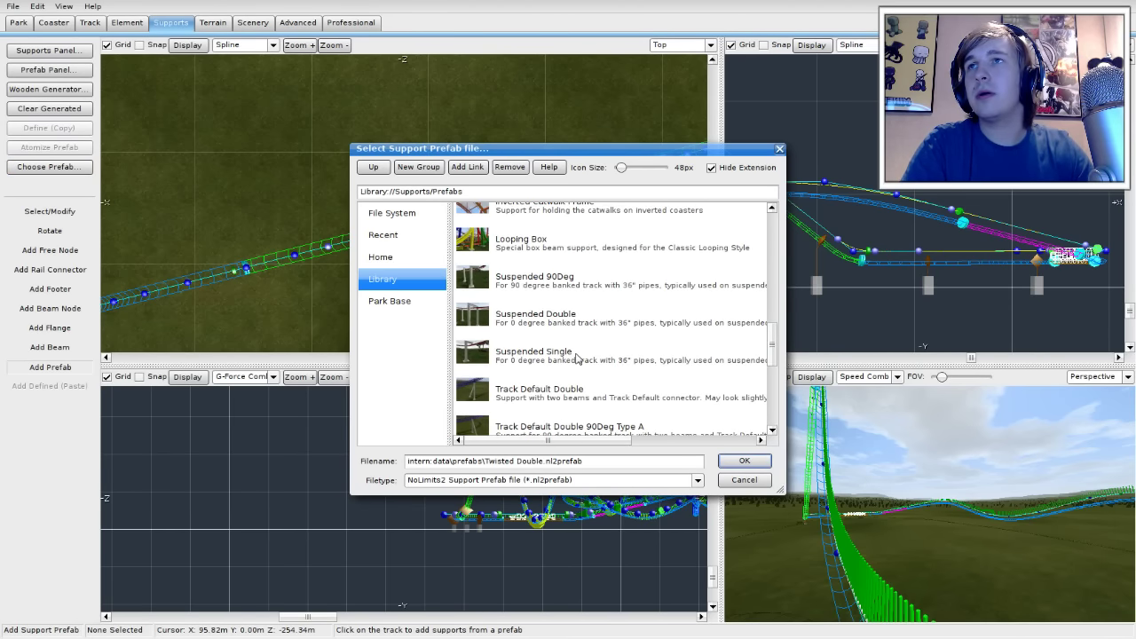
{"action": "scroll", "coordinate": [575, 358], "scroll_direction": "up", "scroll_amount": 5}
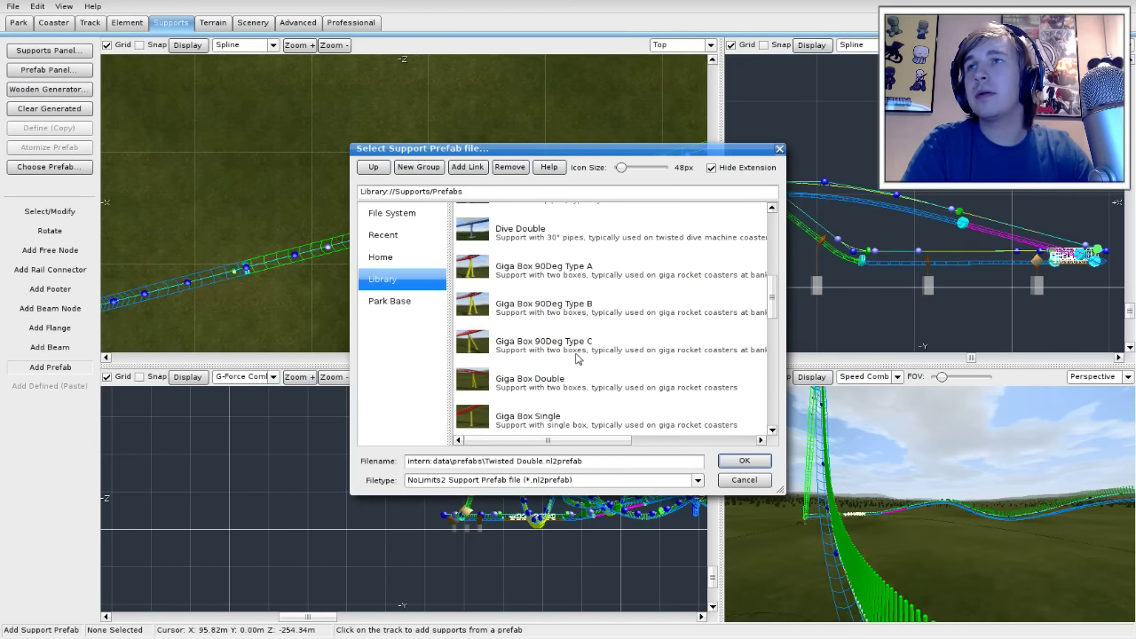
{"action": "scroll", "coordinate": [575, 358], "scroll_direction": "up", "scroll_amount": 2}
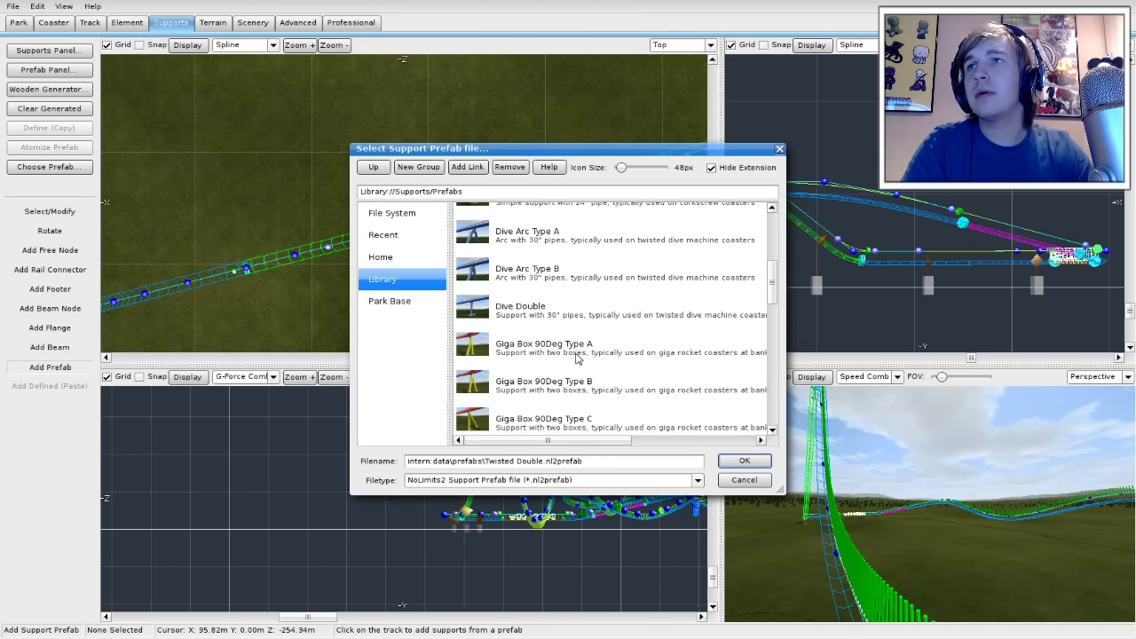
{"action": "left_click", "coordinate": [556, 284]}
{"action": "key", "text": "Up"}
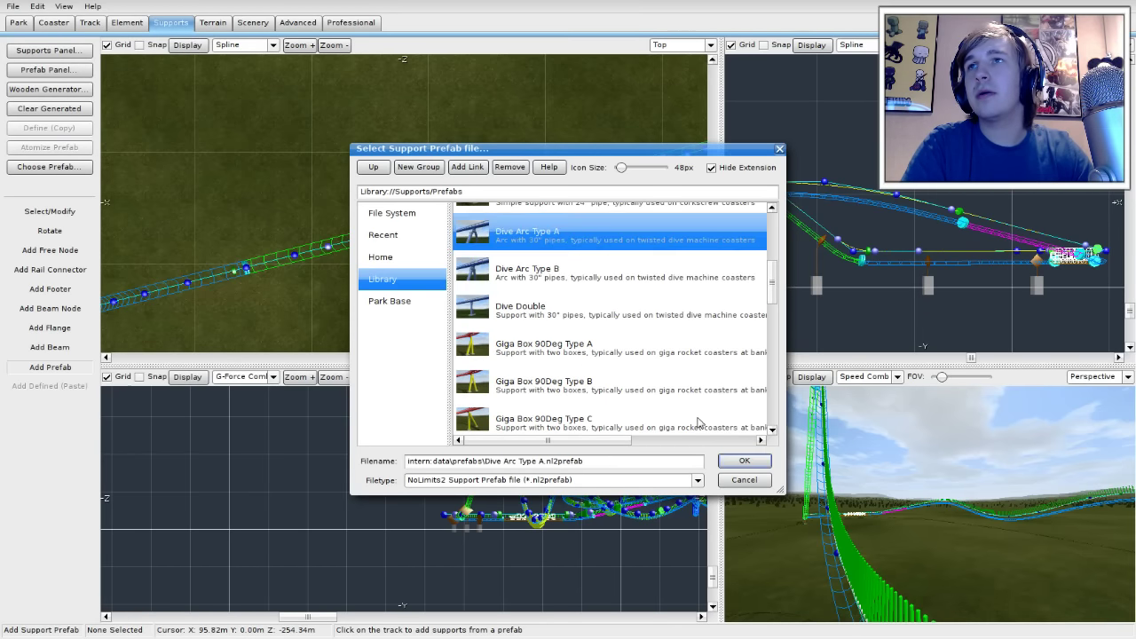
{"action": "left_click", "coordinate": [543, 276]}
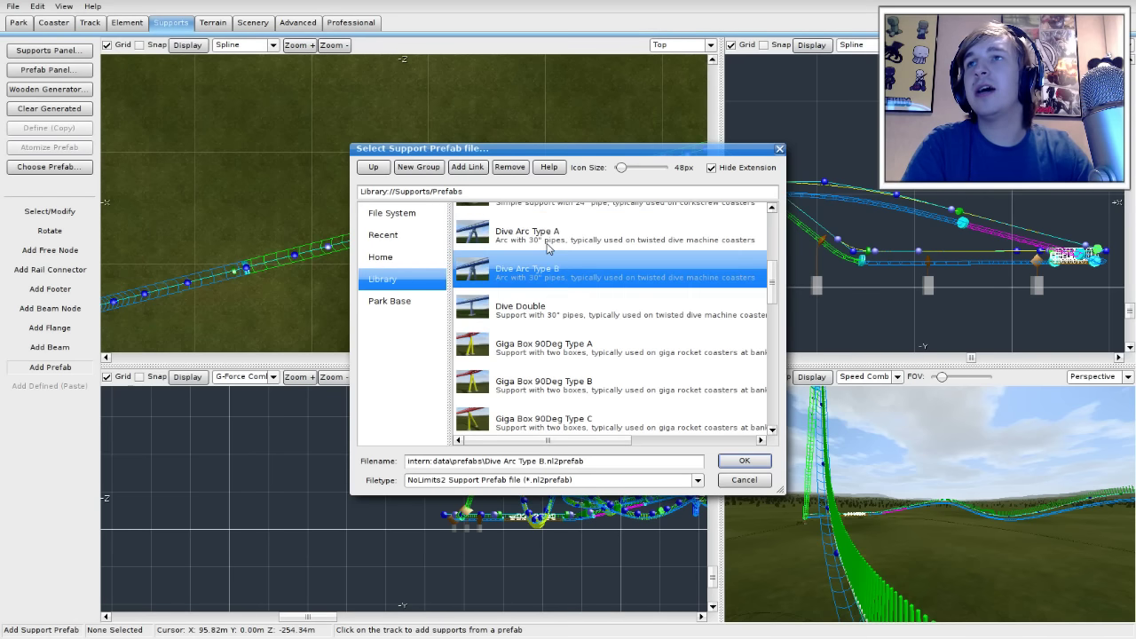
{"action": "left_click", "coordinate": [725, 461]}
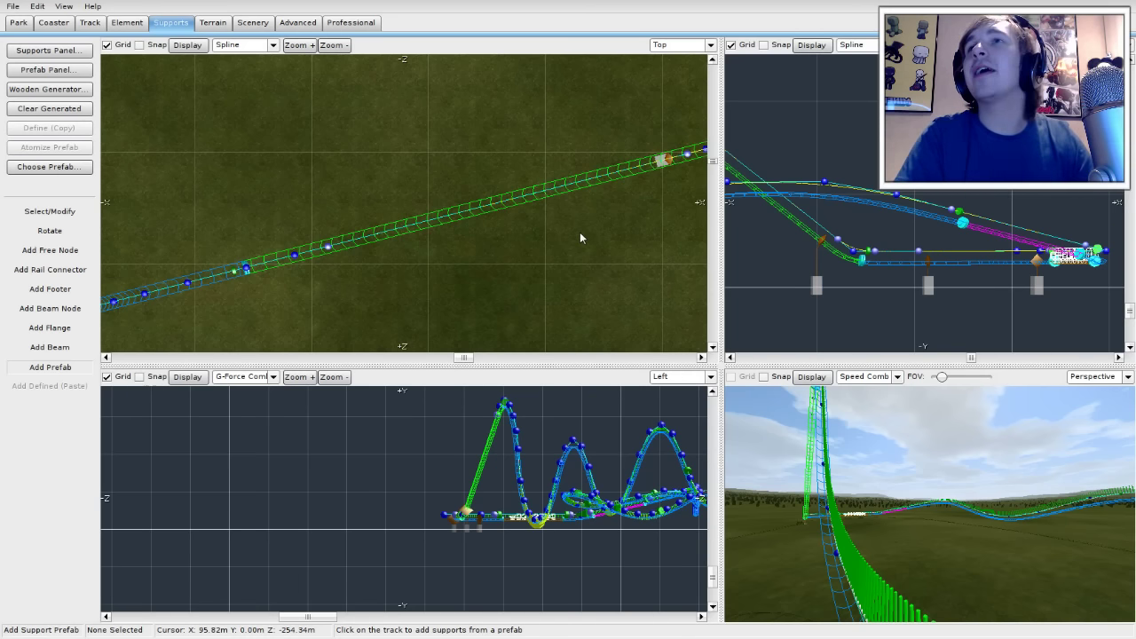
Step: Place three Dive Arc Type B supports along the lift hill, the last one just before its crest
{"action": "left_click", "coordinate": [560, 187]}
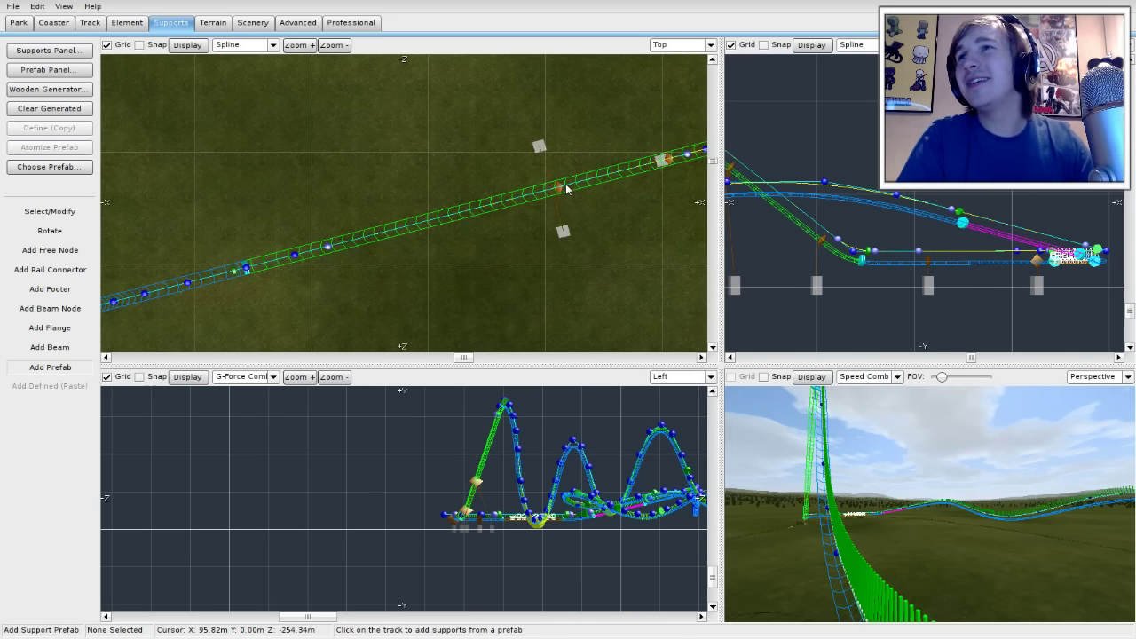
{"action": "left_click", "coordinate": [415, 225]}
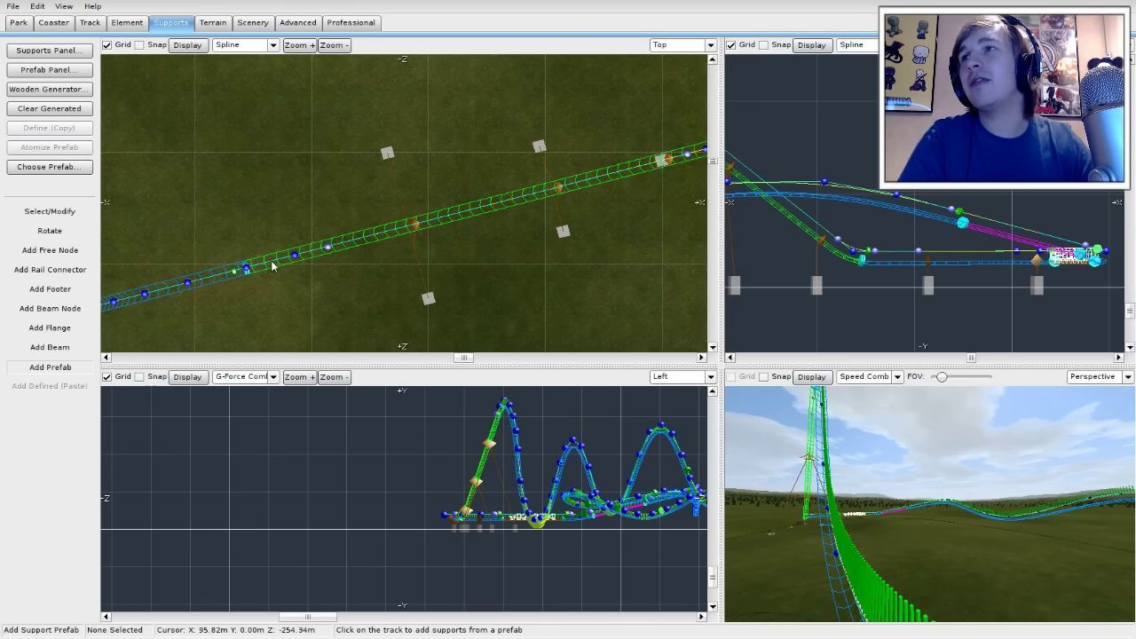
{"action": "left_click", "coordinate": [273, 265]}
Step: Enlarge the perspective viewport by moving the dividers between the four views
{"action": "right_click_drag", "start_coordinate": [344, 311], "coordinate": [601, 223]}
{"action": "right_click_drag", "start_coordinate": [380, 289], "coordinate": [432, 286]}
{"action": "right_click_drag", "start_coordinate": [470, 254], "coordinate": [516, 243]}
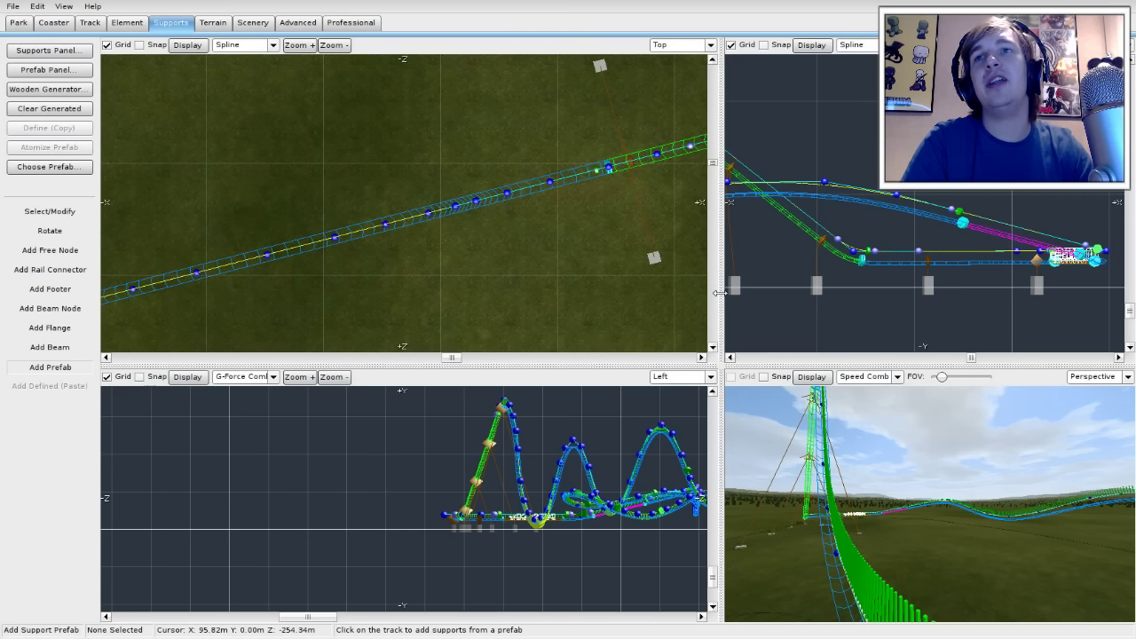
{"action": "right_click_drag", "start_coordinate": [896, 499], "coordinate": [883, 479]}
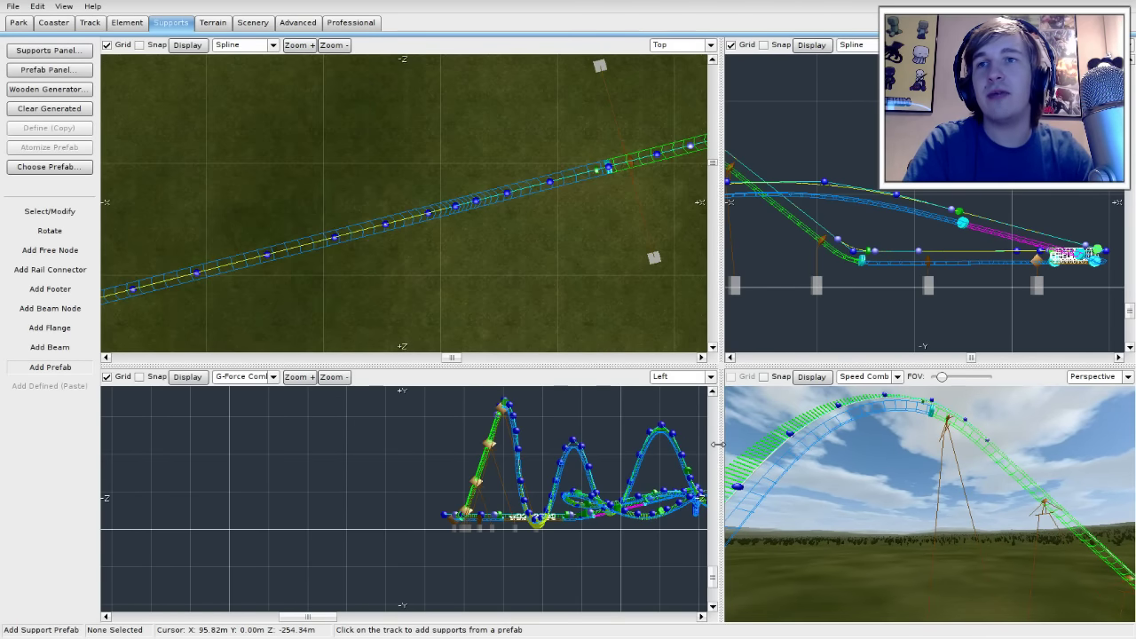
{"action": "left_click_drag", "start_coordinate": [715, 444], "coordinate": [453, 443]}
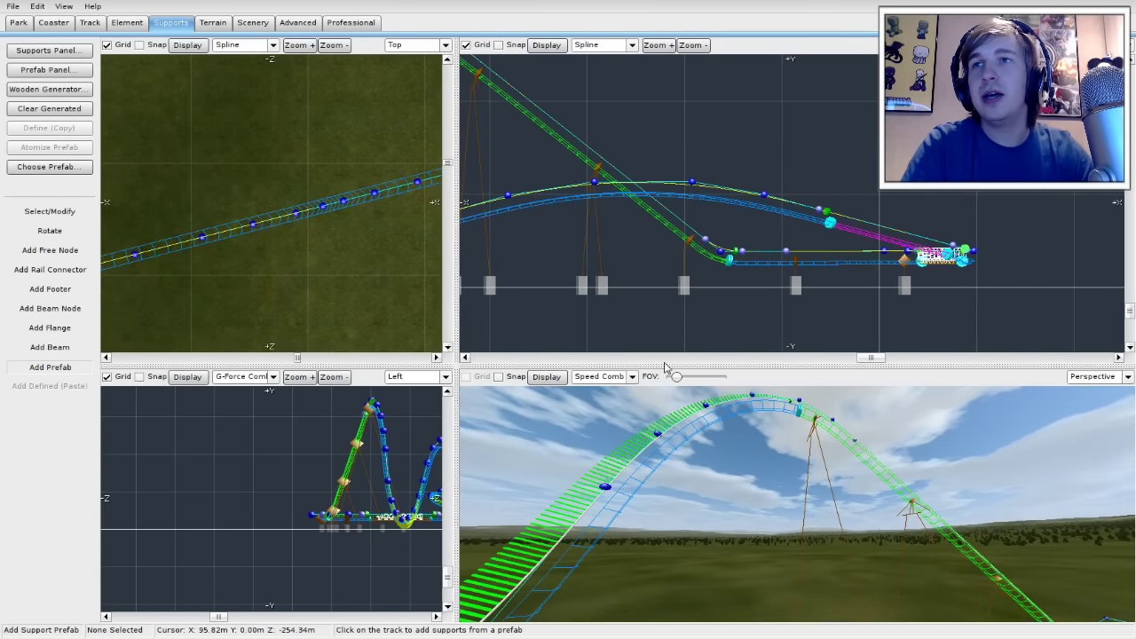
{"action": "left_click_drag", "start_coordinate": [665, 363], "coordinate": [670, 208]}
{"action": "right_click_drag", "start_coordinate": [710, 399], "coordinate": [709, 461]}
Step: Place three Dive Arc Type B supports down the first drop, from just below the crest to just above the valley
{"action": "left_click", "coordinate": [756, 339]}
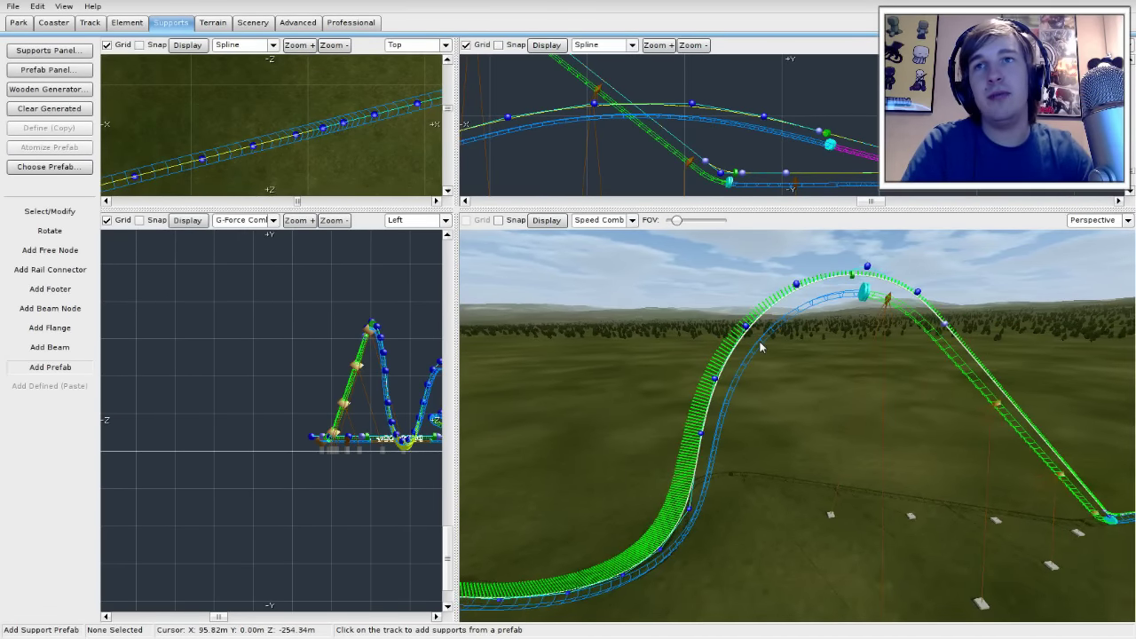
{"action": "right_click_drag", "start_coordinate": [768, 385], "coordinate": [768, 385]}
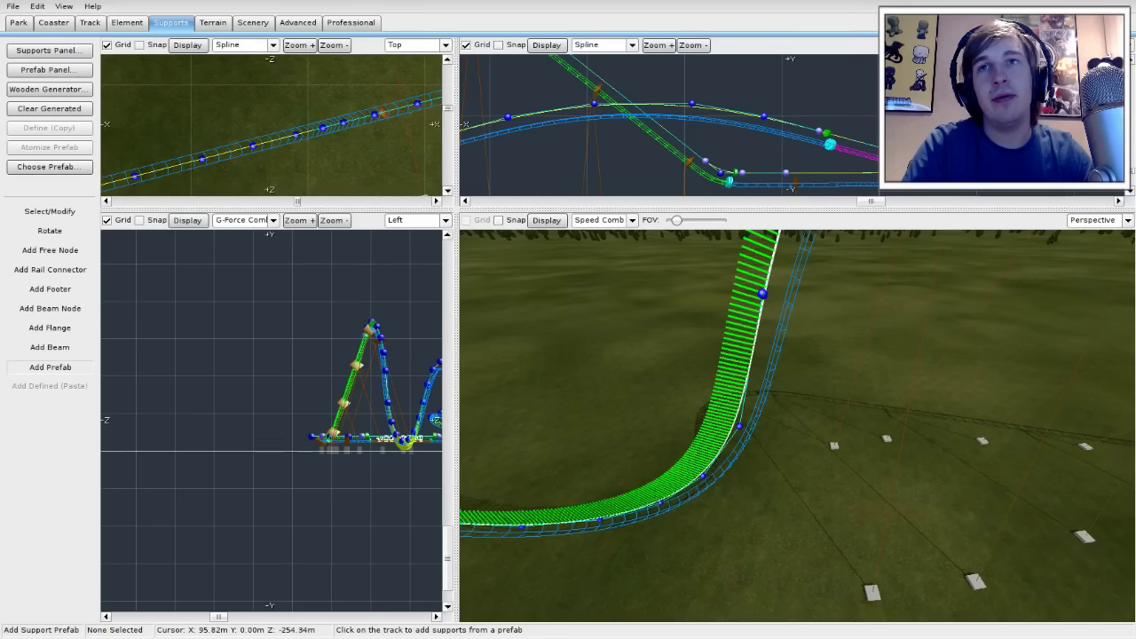
{"action": "left_click", "coordinate": [782, 327]}
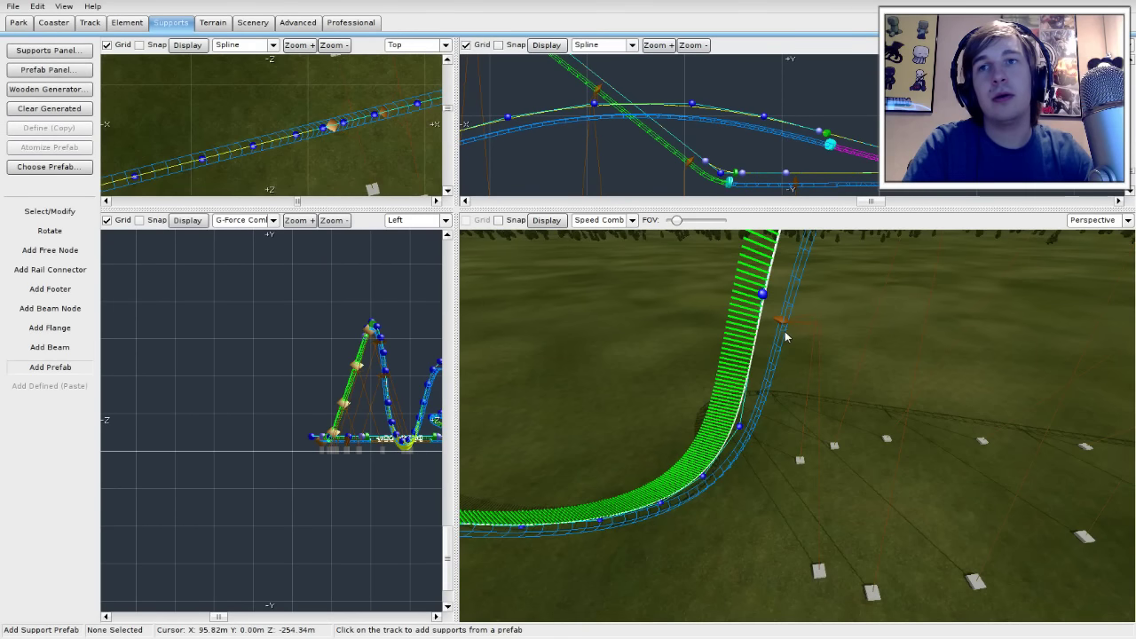
{"action": "left_click", "coordinate": [733, 461]}
{"action": "right_click_drag", "start_coordinate": [796, 506], "coordinate": [806, 475]}
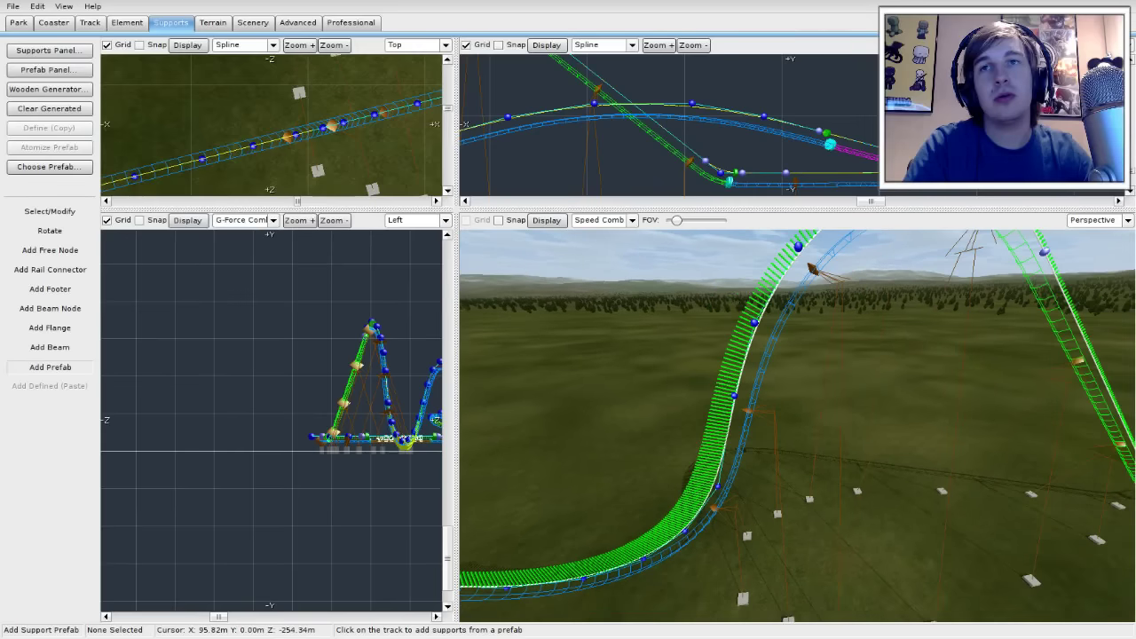
Step: Replace the two lower first-drop supports with one near the foot of the drop and one at the bottom of the valley
{"action": "key", "text": "ctrl+z"}
{"action": "key", "text": "ctrl+z"}
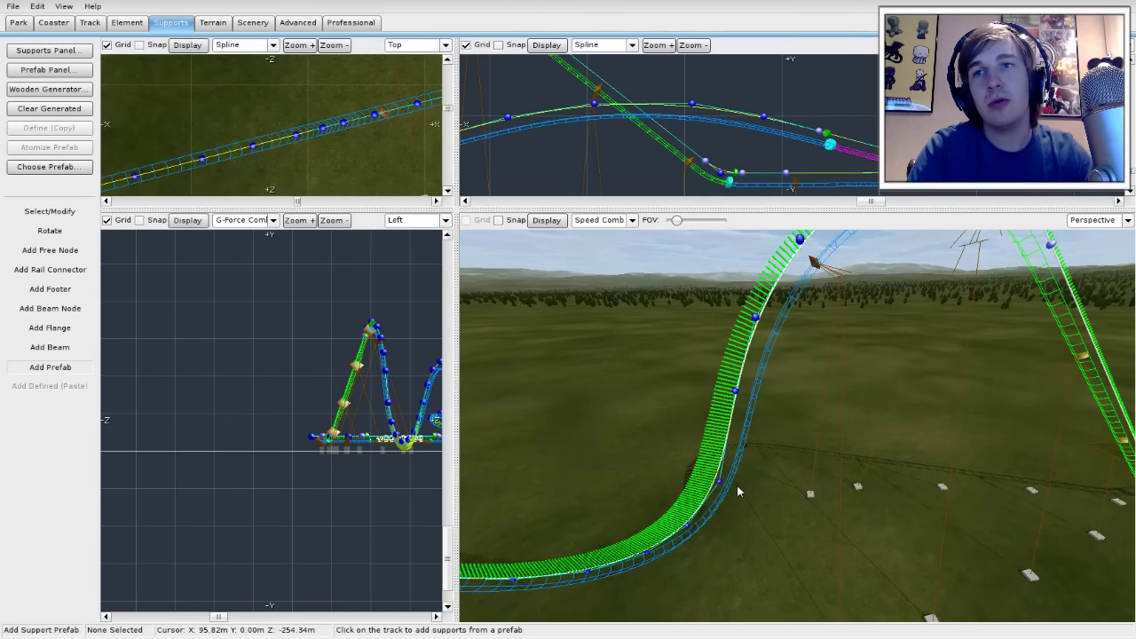
{"action": "left_click", "coordinate": [729, 485]}
{"action": "right_click_drag", "start_coordinate": [777, 555], "coordinate": [778, 555]}
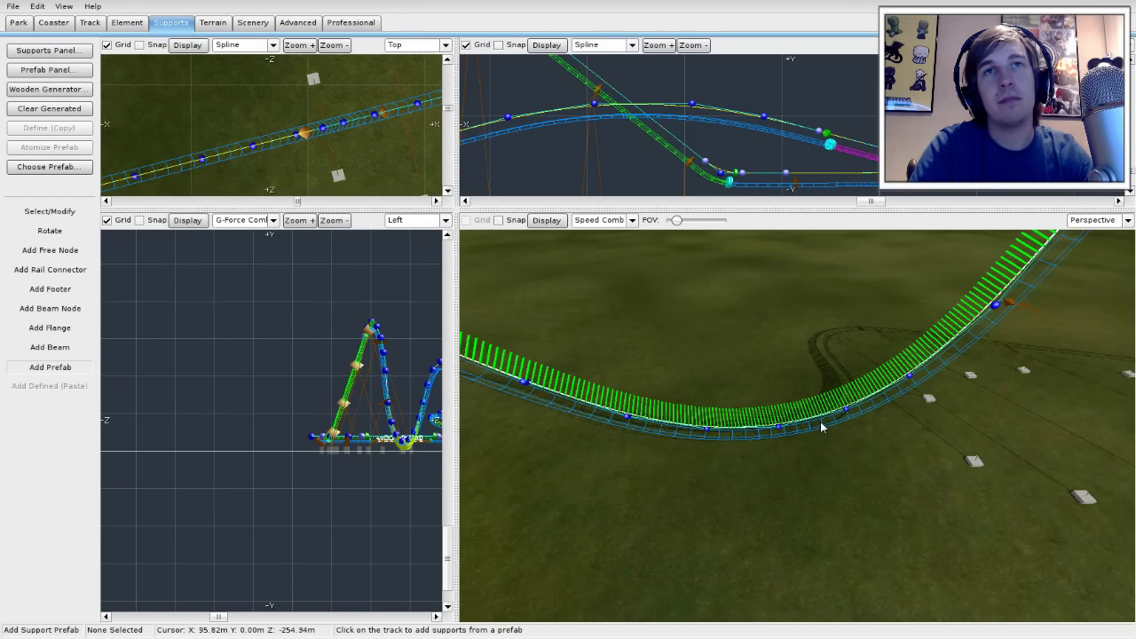
{"action": "key", "text": "ctrl+z"}
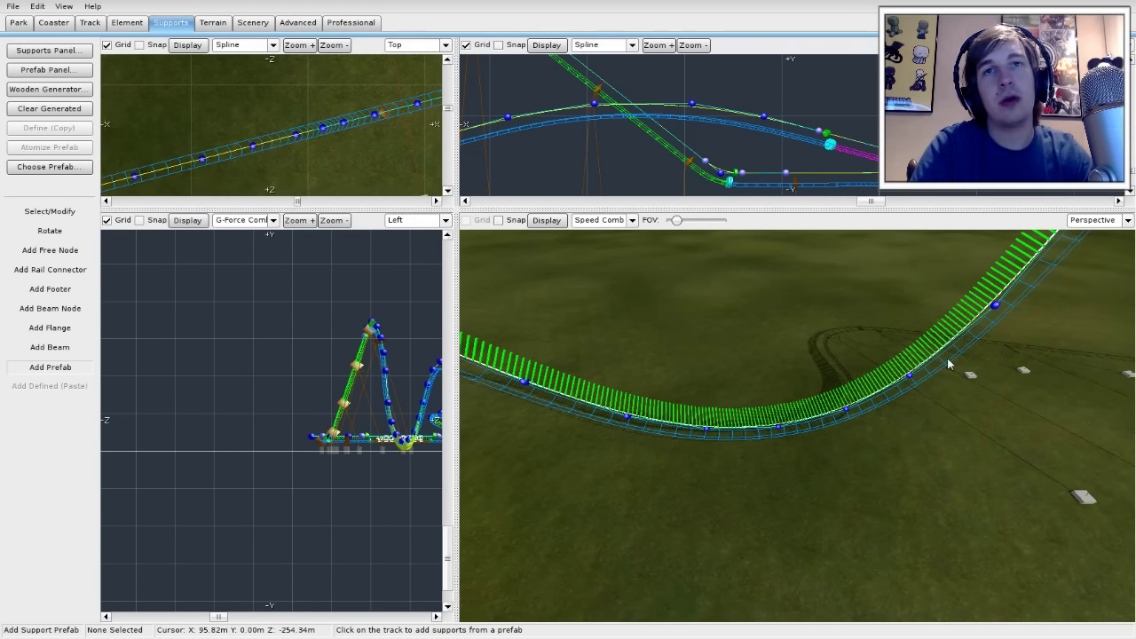
{"action": "left_click", "coordinate": [947, 364]}
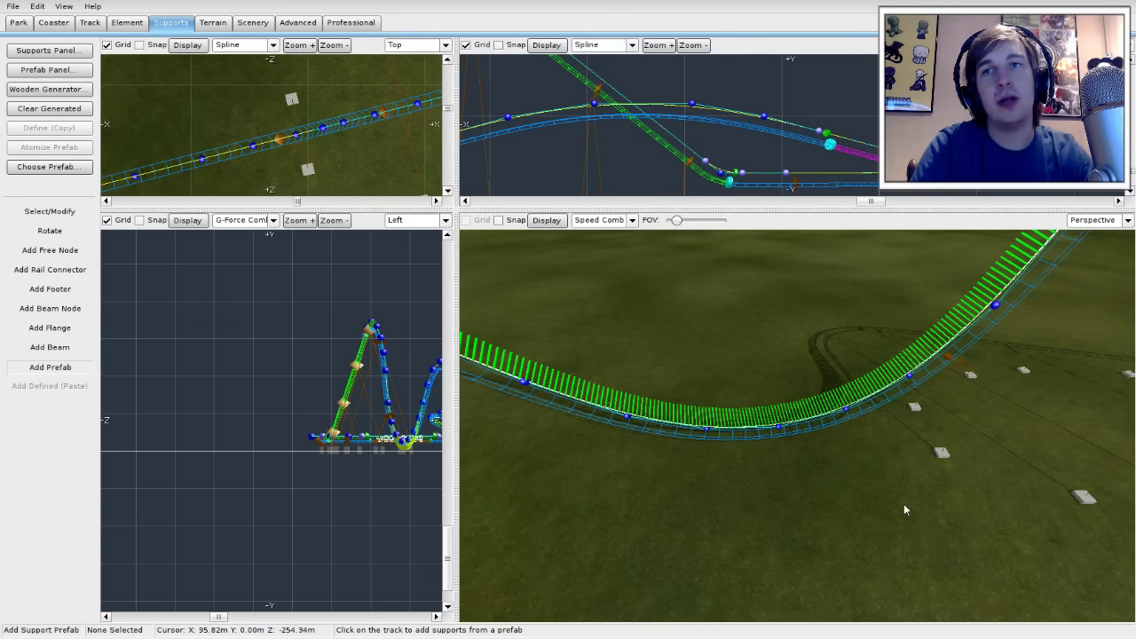
{"action": "left_click", "coordinate": [767, 435]}
{"action": "right_click_drag", "start_coordinate": [767, 435], "coordinate": [767, 435]}
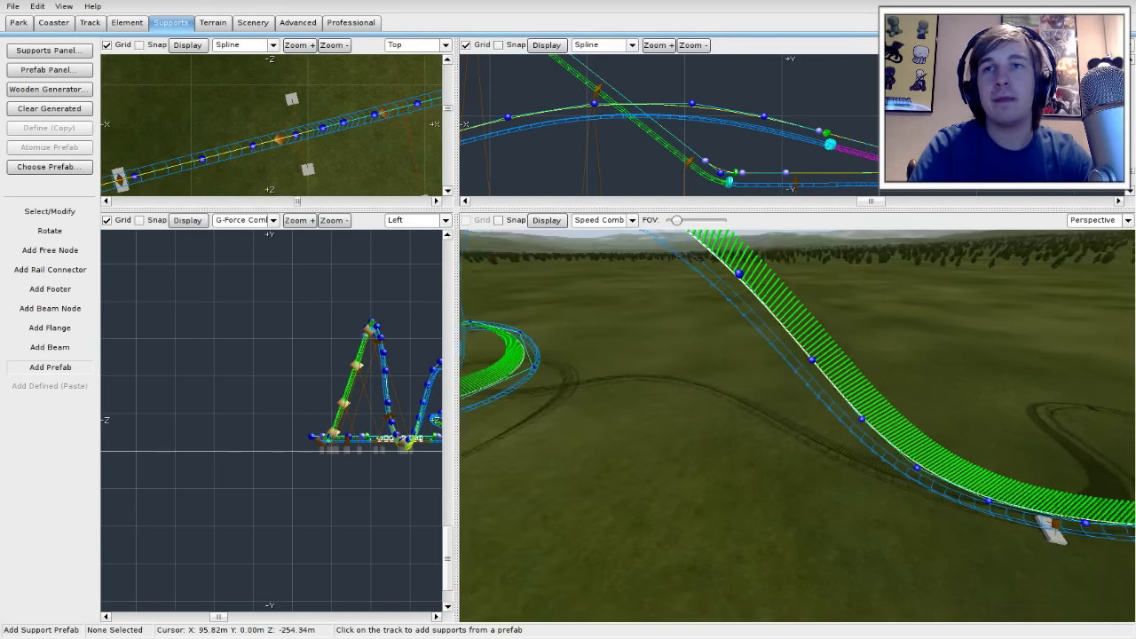
Step: Keep Dive Arc Type B as the support prefab and place supports on the rise and near the crest of the second hill
{"action": "scroll", "coordinate": [861, 426], "scroll_direction": "down", "scroll_amount": 4}
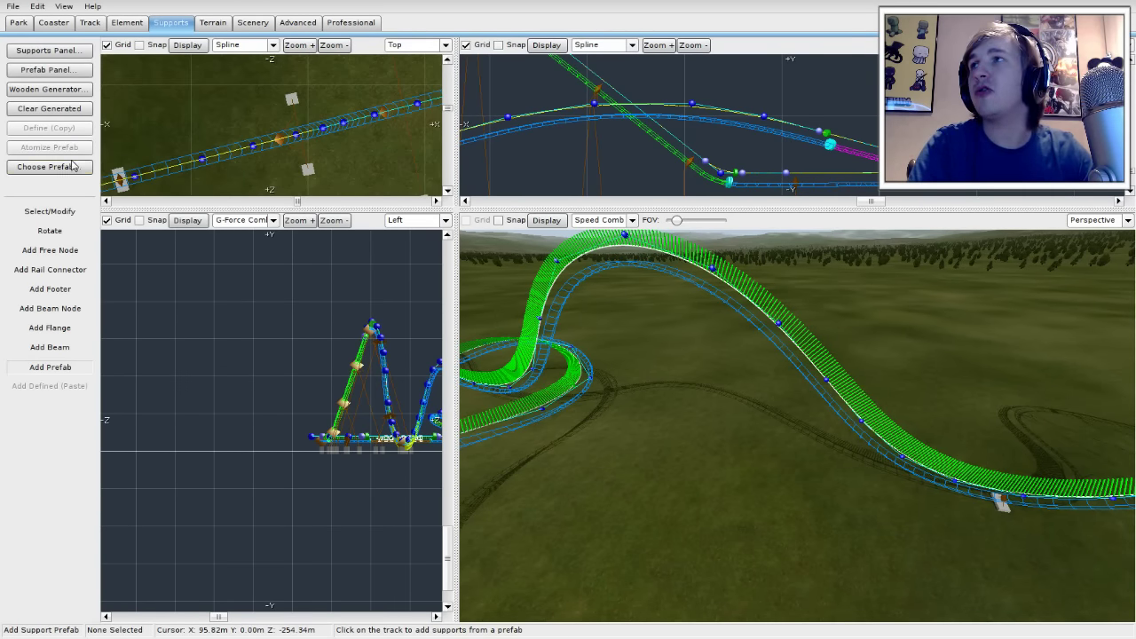
{"action": "left_click", "coordinate": [49, 165]}
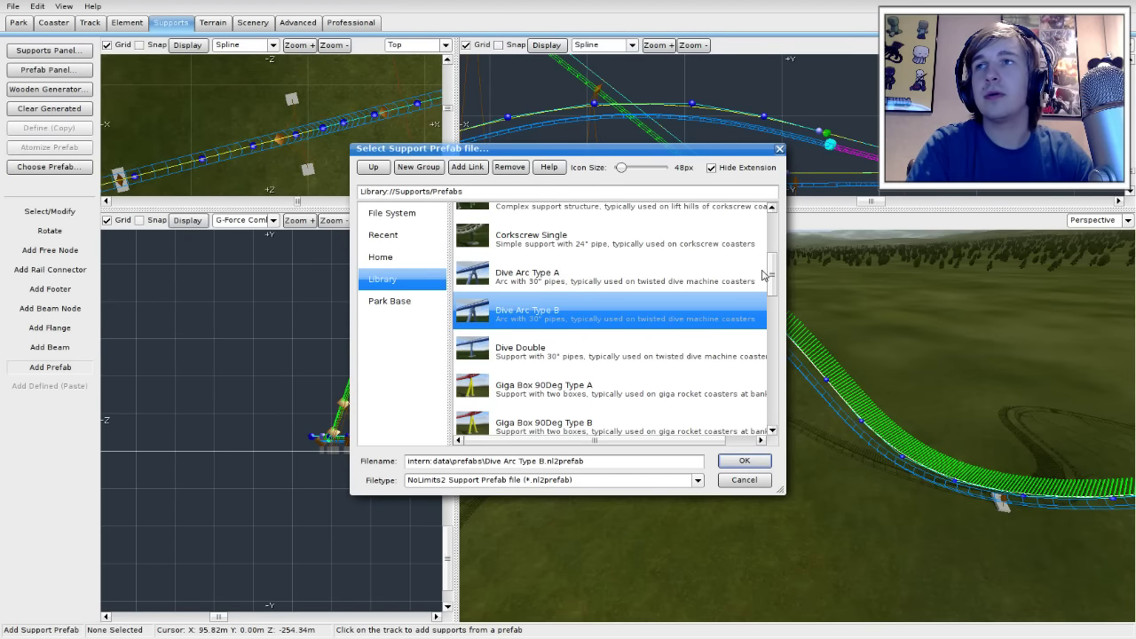
{"action": "left_click", "coordinate": [744, 461]}
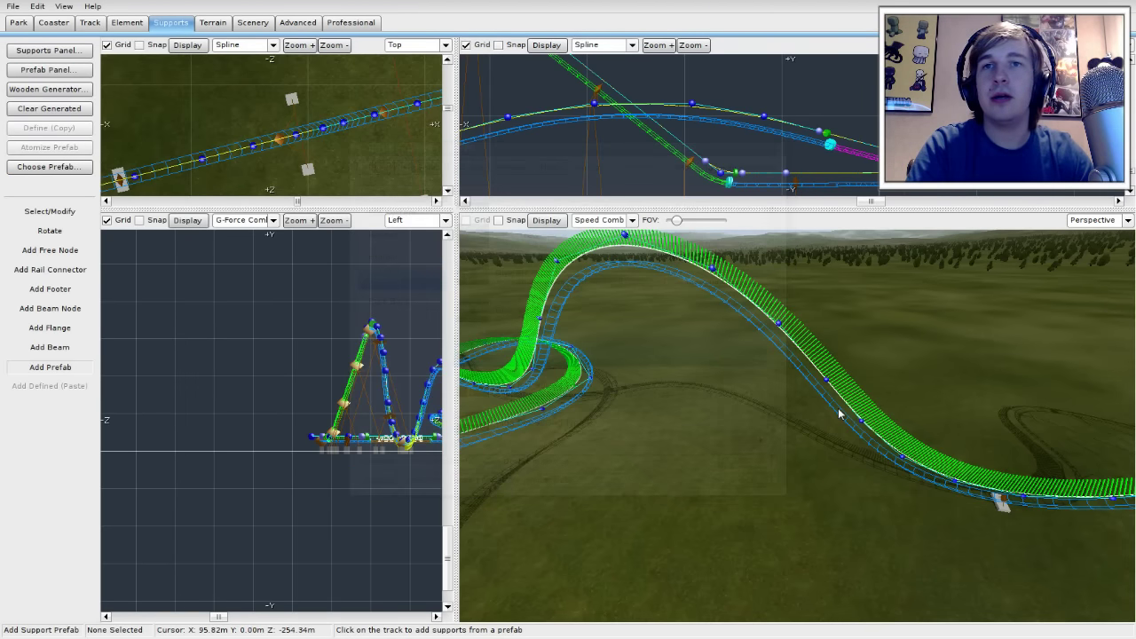
{"action": "left_click", "coordinate": [778, 348]}
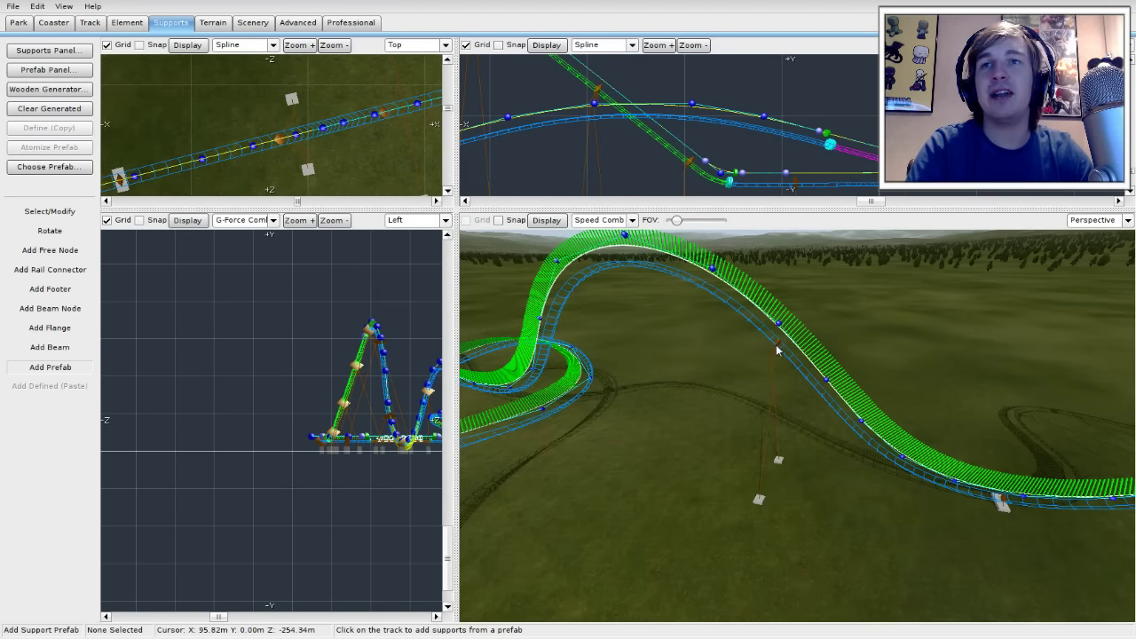
{"action": "right_click_drag", "start_coordinate": [778, 348], "coordinate": [870, 350]}
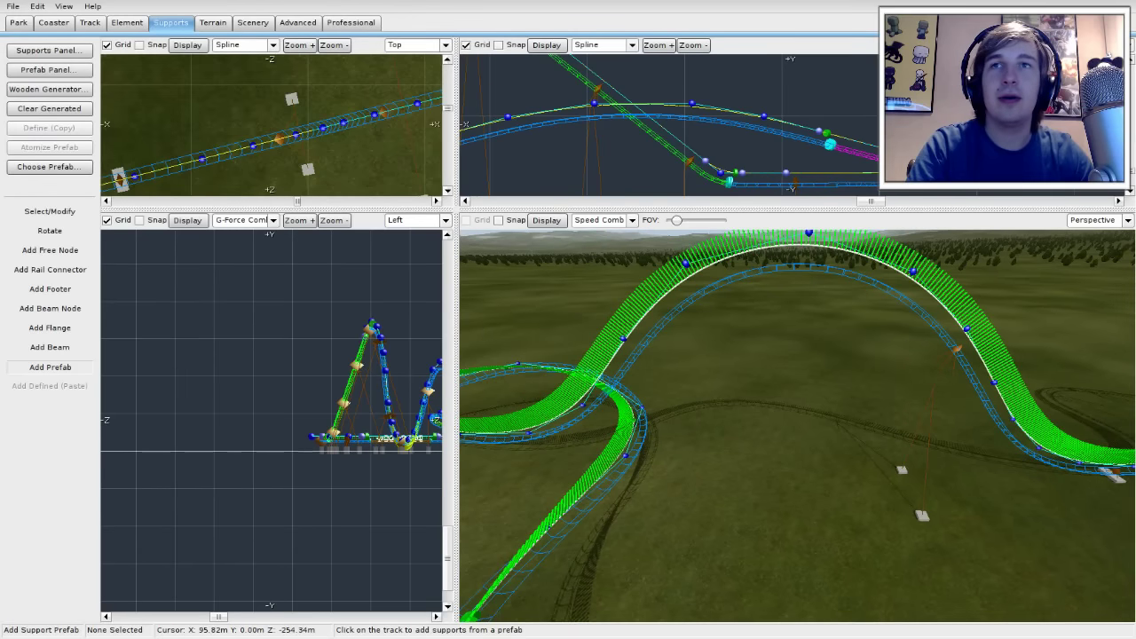
{"action": "left_click", "coordinate": [783, 272]}
{"action": "right_click_drag", "start_coordinate": [783, 271], "coordinate": [724, 337]}
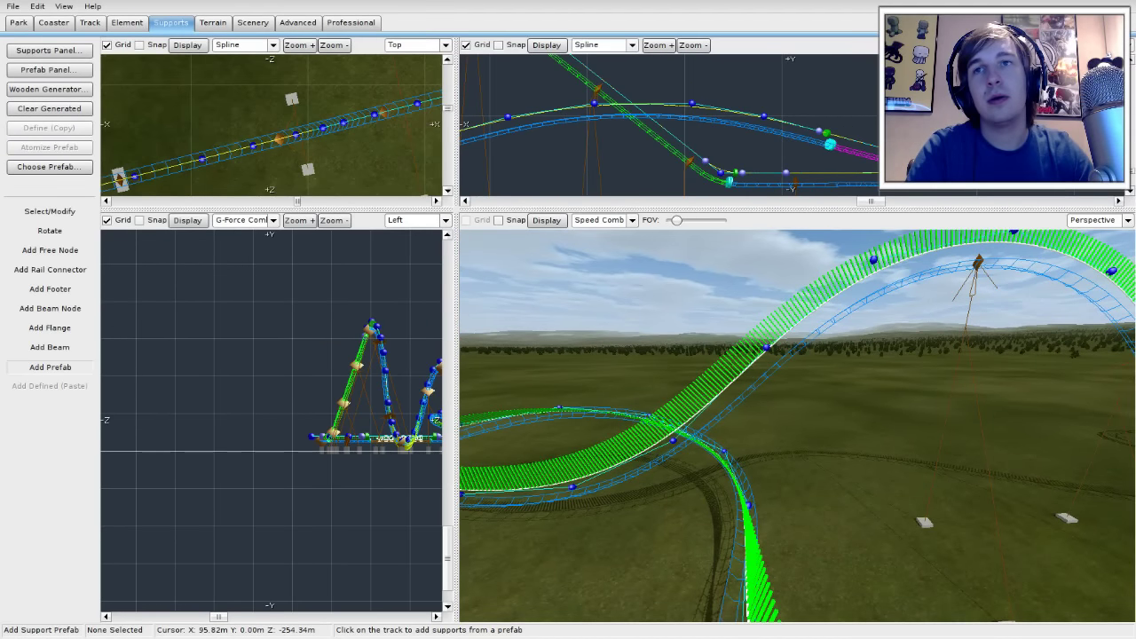
Step: Place Dive Arc Type B supports at the entry and exit of the valley following the second hill
{"action": "right_click_drag", "start_coordinate": [788, 387], "coordinate": [782, 383]}
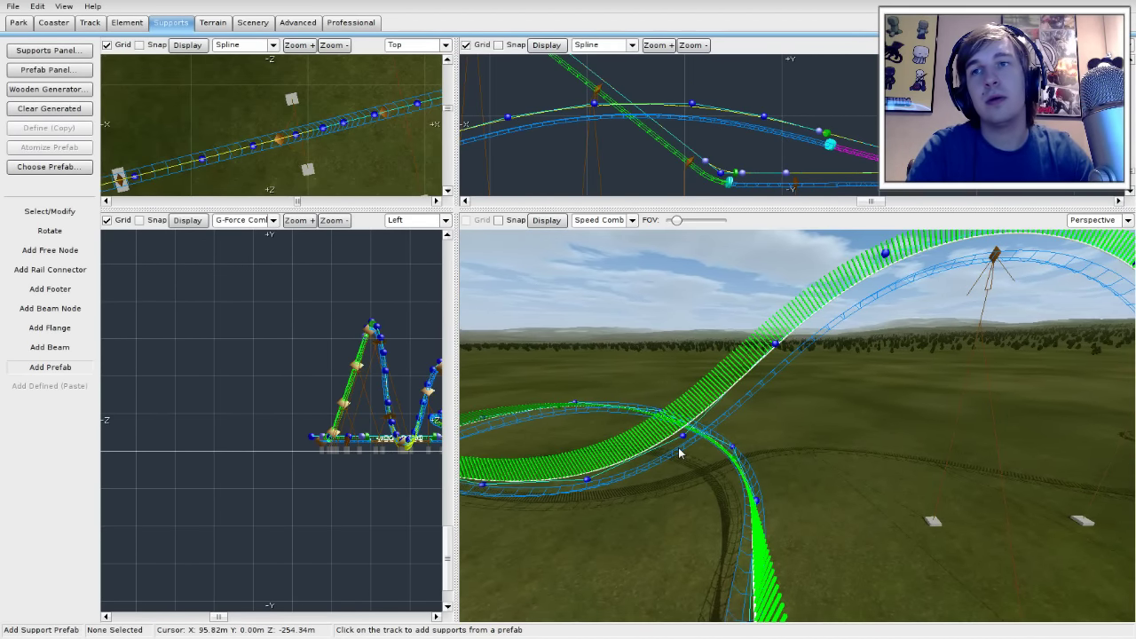
{"action": "right_click_drag", "start_coordinate": [679, 450], "coordinate": [694, 503]}
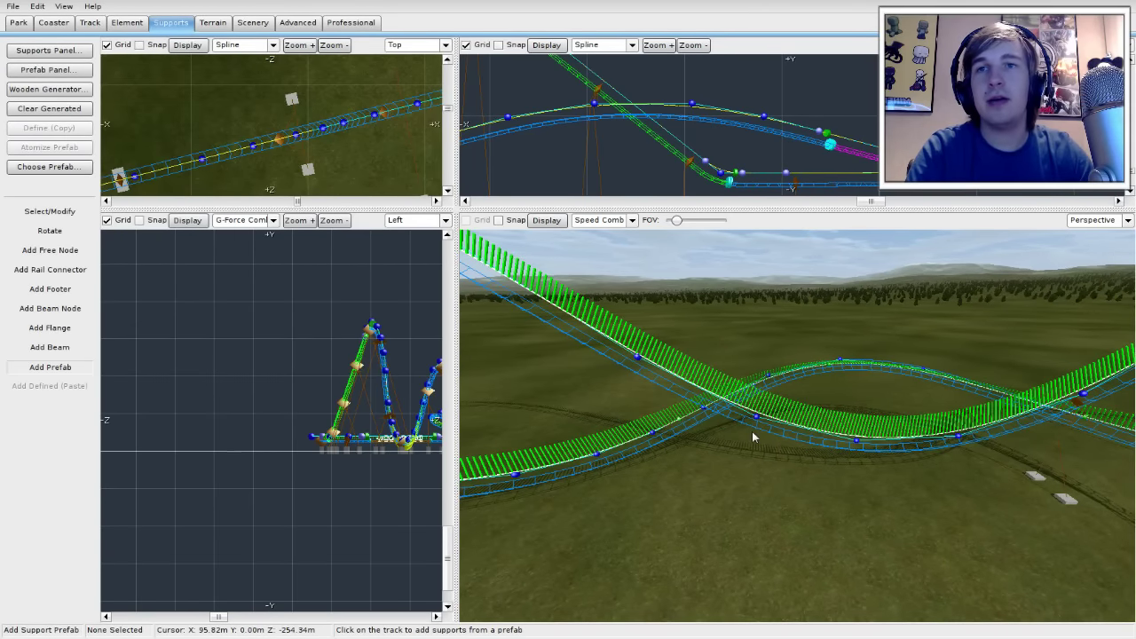
{"action": "left_click", "coordinate": [797, 441]}
{"action": "right_click_drag", "start_coordinate": [797, 443], "coordinate": [727, 356]}
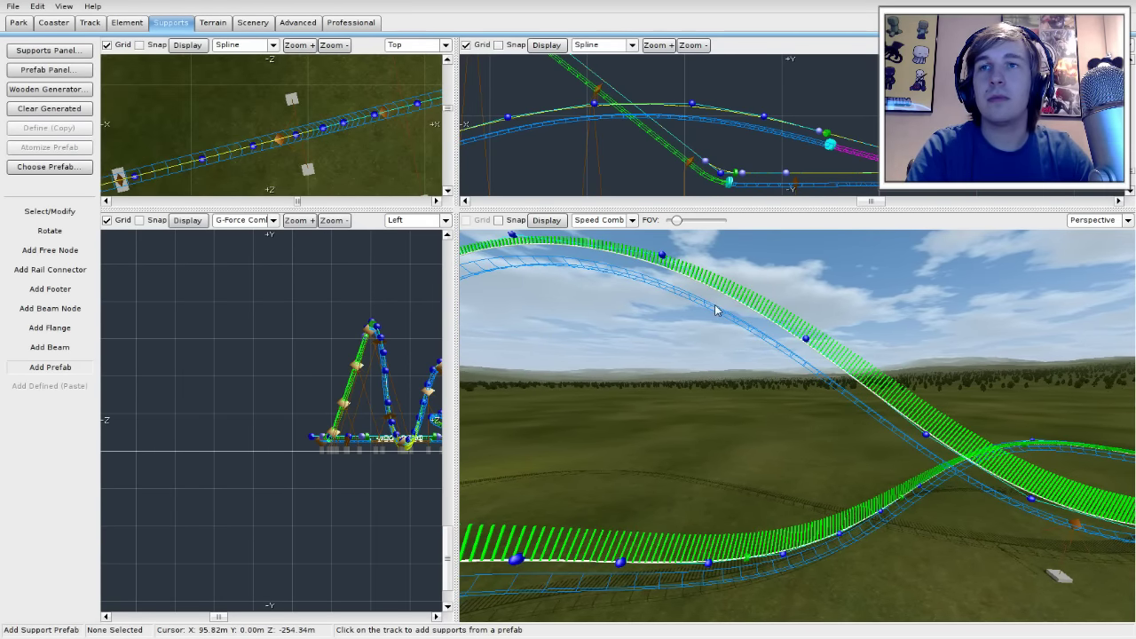
Step: Place Dive Arc Type B supports on the rise, near the crest and on the descent of the third hill
{"action": "right_click_drag", "start_coordinate": [717, 309], "coordinate": [754, 351]}
{"action": "right_click_drag", "start_coordinate": [623, 335], "coordinate": [783, 369]}
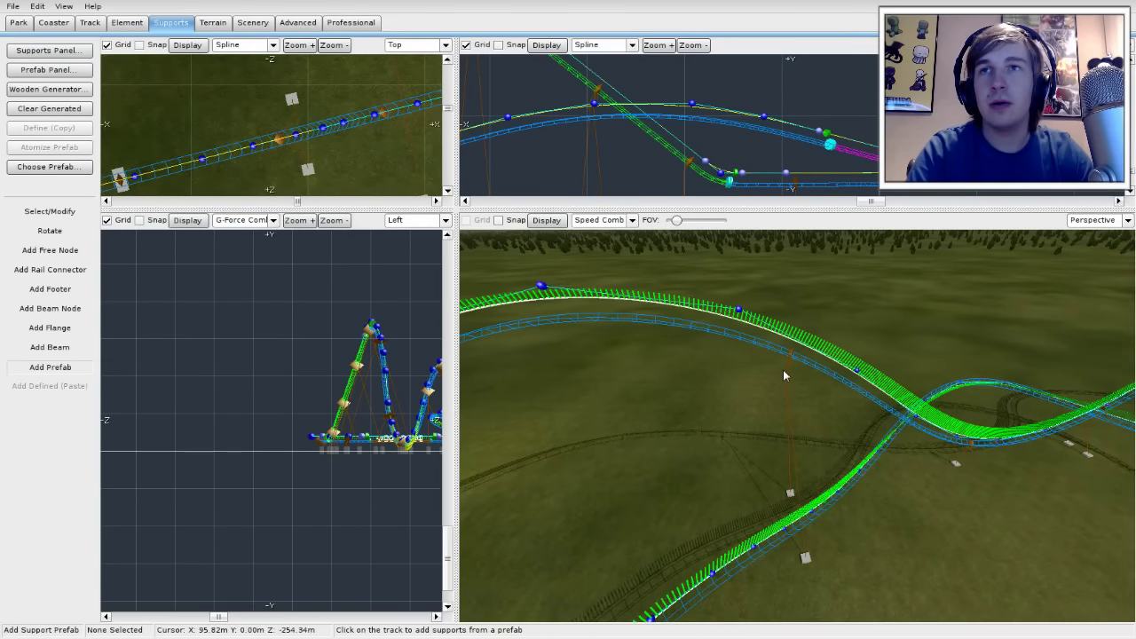
{"action": "left_click", "coordinate": [669, 326]}
{"action": "right_click_drag", "start_coordinate": [707, 389], "coordinate": [626, 430]}
{"action": "right_click_drag", "start_coordinate": [745, 444], "coordinate": [748, 446]}
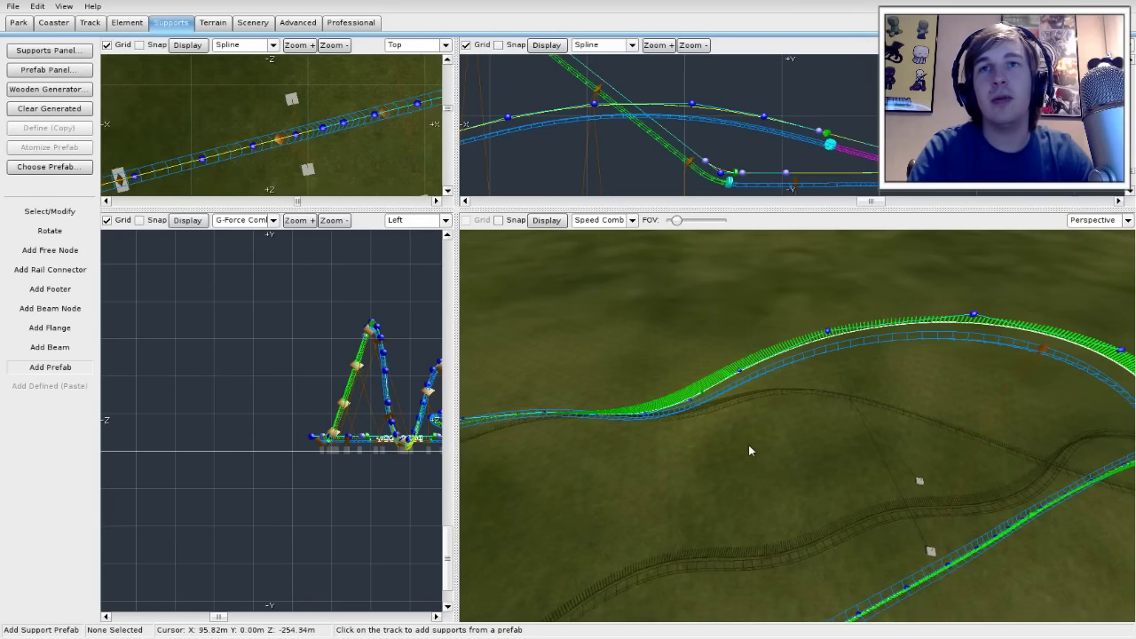
{"action": "left_click", "coordinate": [809, 357]}
{"action": "right_click_drag", "start_coordinate": [803, 391], "coordinate": [717, 410]}
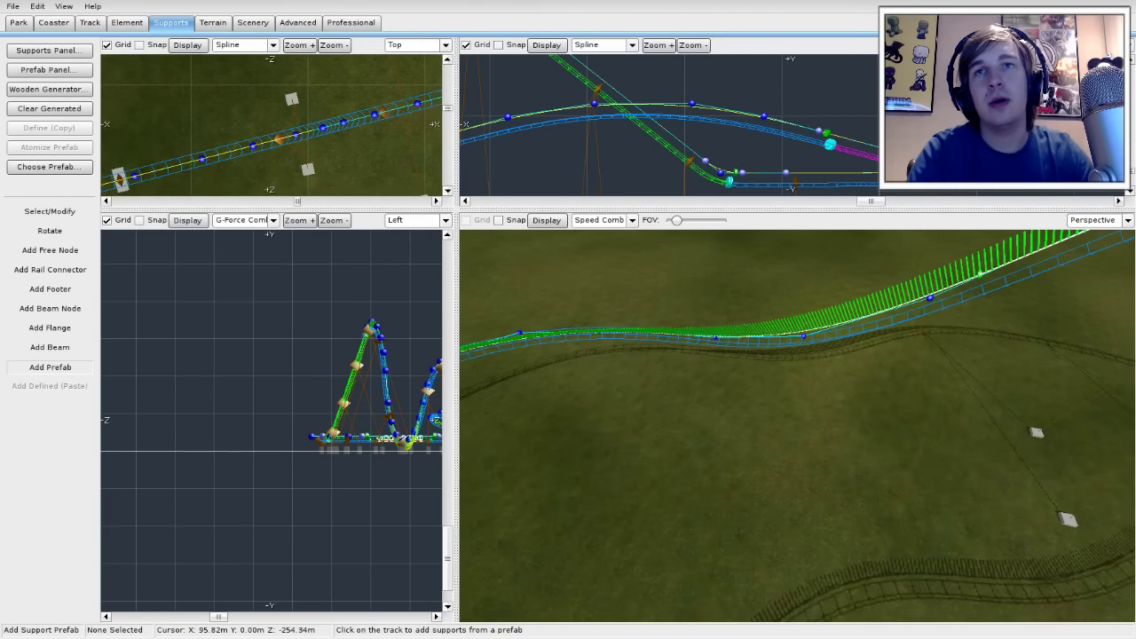
Step: Place Dive Arc Type B supports along the low sweeping turn after the third hill
{"action": "right_click_drag", "start_coordinate": [835, 343], "coordinate": [859, 349]}
{"action": "right_click_drag", "start_coordinate": [811, 311], "coordinate": [802, 307]}
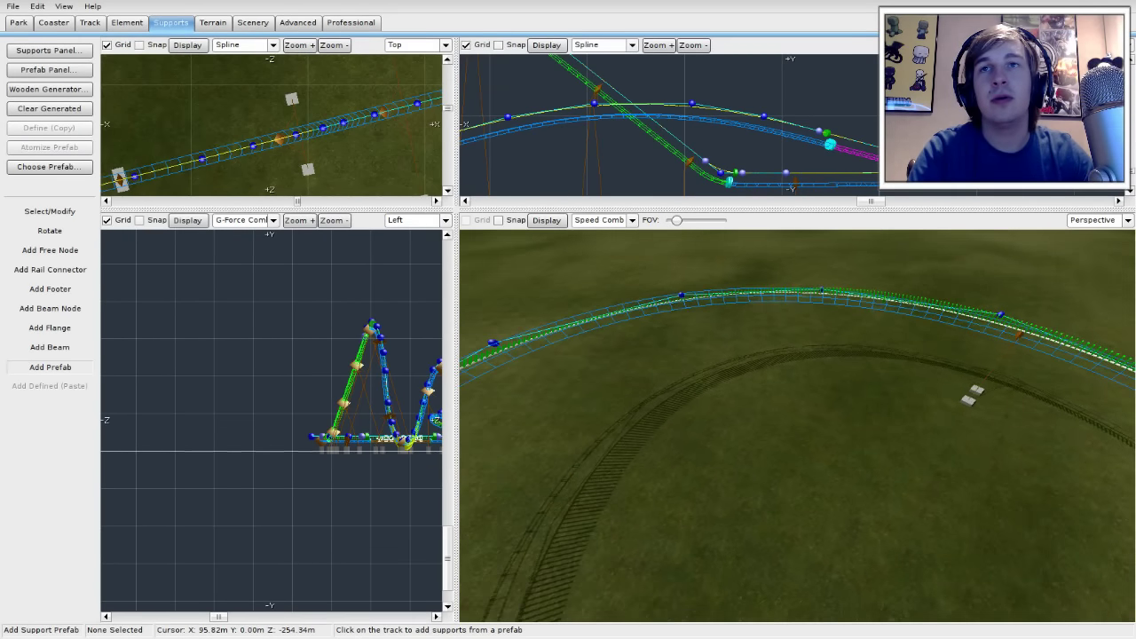
{"action": "right_click_drag", "start_coordinate": [719, 303], "coordinate": [714, 317]}
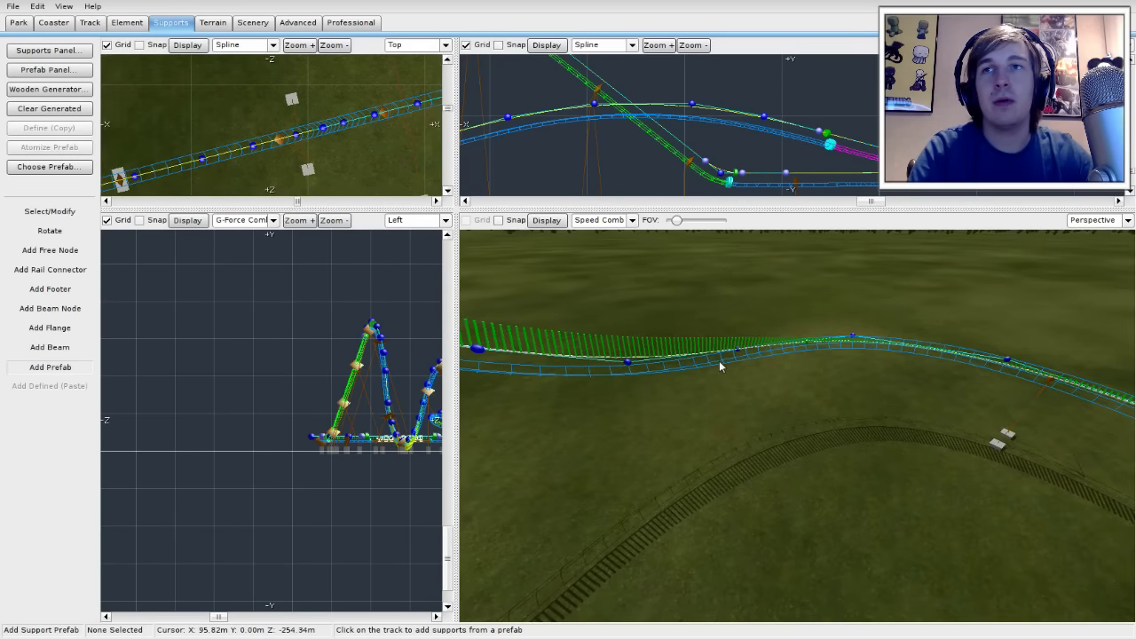
{"action": "right_click_drag", "start_coordinate": [719, 364], "coordinate": [699, 348]}
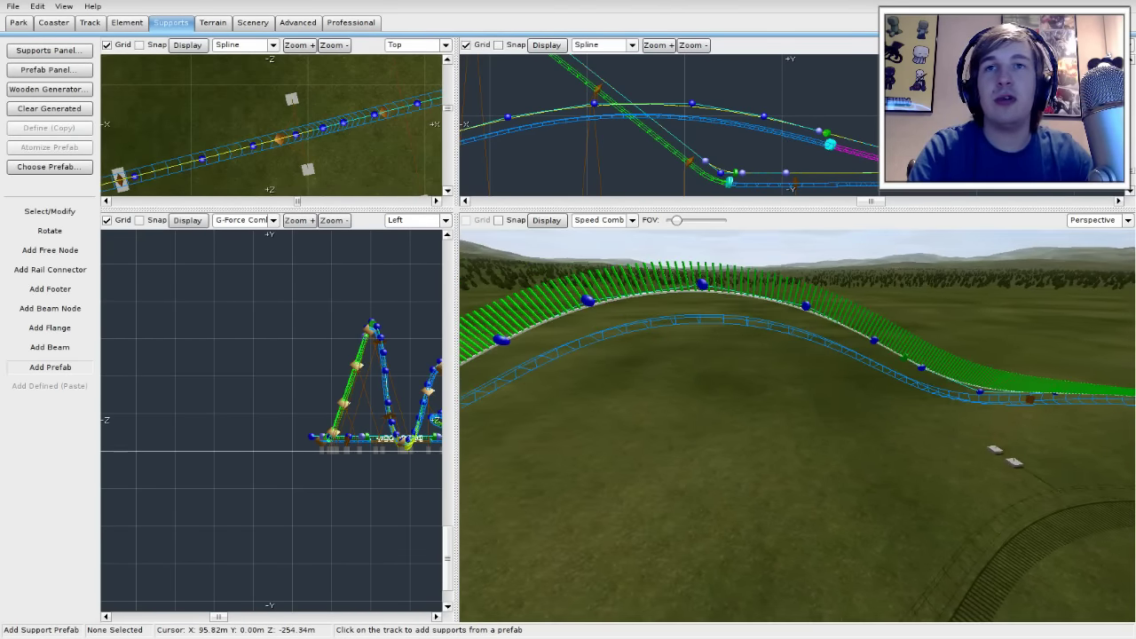
Step: Continue the Dive Arc Type B supports over the low hills and dips that follow the sweeping turn
{"action": "right_click_drag", "start_coordinate": [822, 481], "coordinate": [897, 419]}
{"action": "right_click_drag", "start_coordinate": [853, 367], "coordinate": [869, 410]}
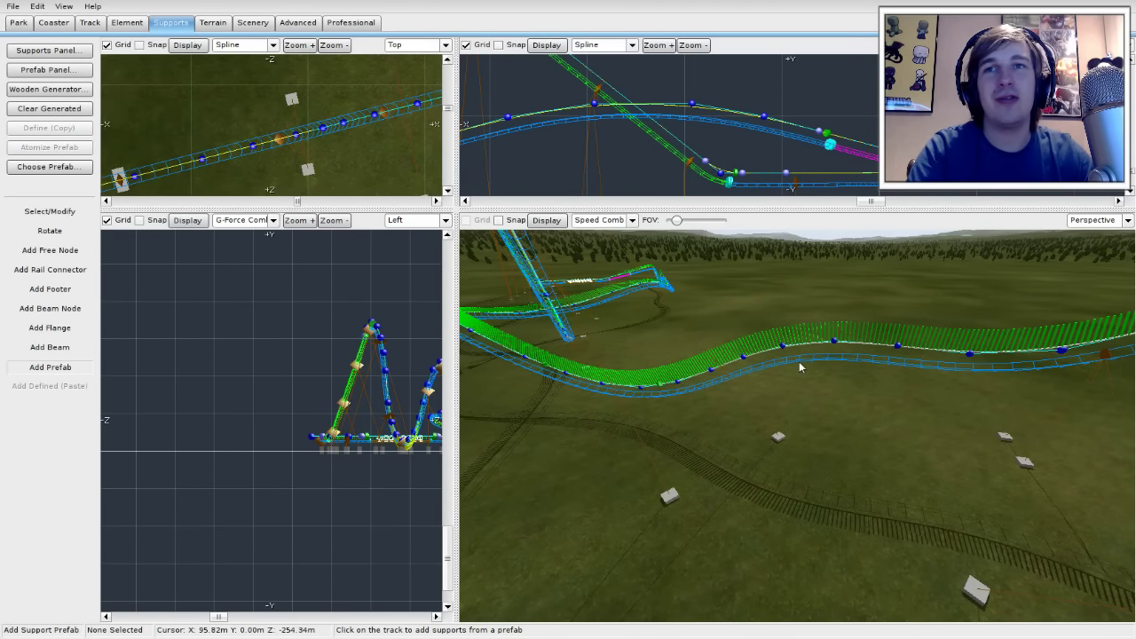
{"action": "right_click_drag", "start_coordinate": [800, 367], "coordinate": [859, 436]}
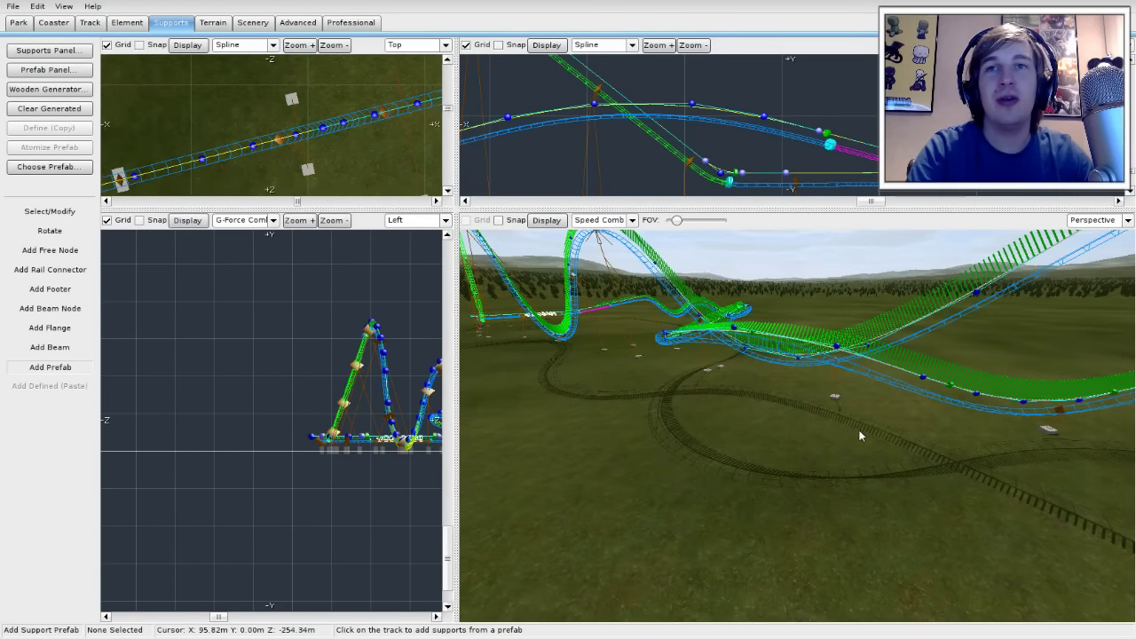
{"action": "right_click_drag", "start_coordinate": [843, 367], "coordinate": [786, 389]}
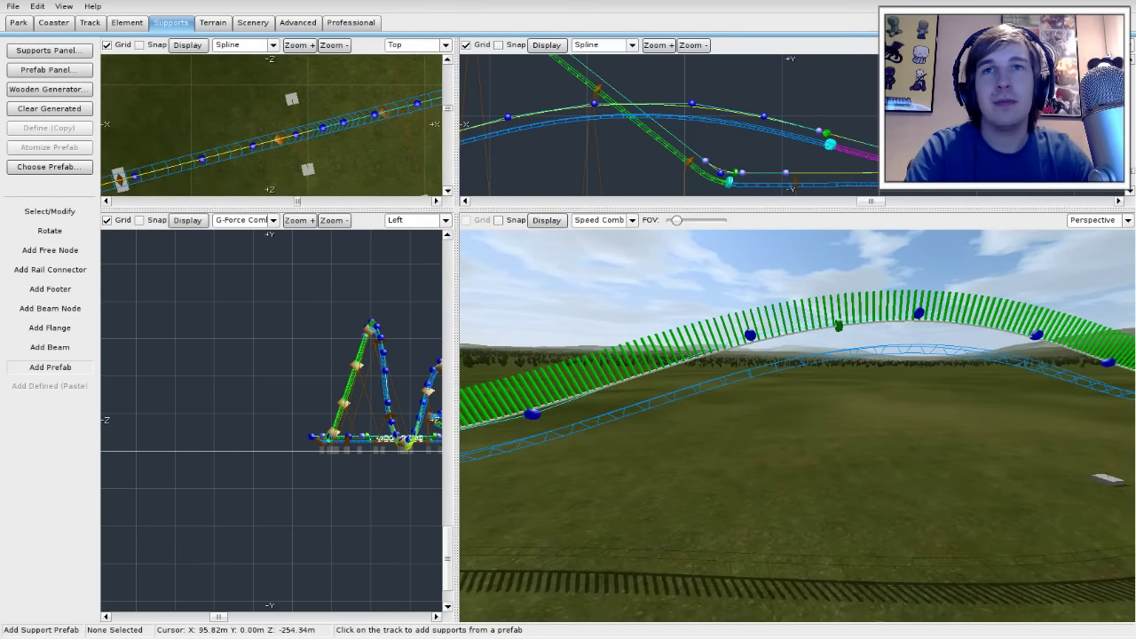
Step: Place supports near the crest and on the descent of the last hill before the magenta track section
{"action": "right_click_drag", "start_coordinate": [836, 359], "coordinate": [767, 384]}
{"action": "right_click_drag", "start_coordinate": [919, 427], "coordinate": [839, 403]}
{"action": "left_click", "coordinate": [888, 424]}
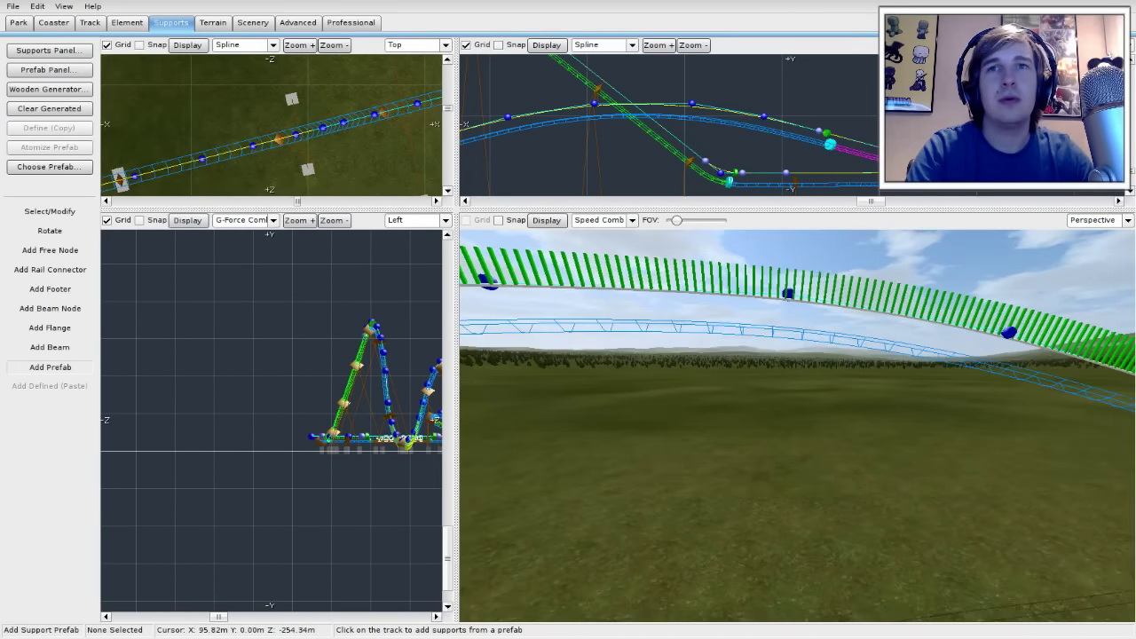
{"action": "left_click", "coordinate": [829, 334]}
{"action": "right_click_drag", "start_coordinate": [829, 333], "coordinate": [781, 334]}
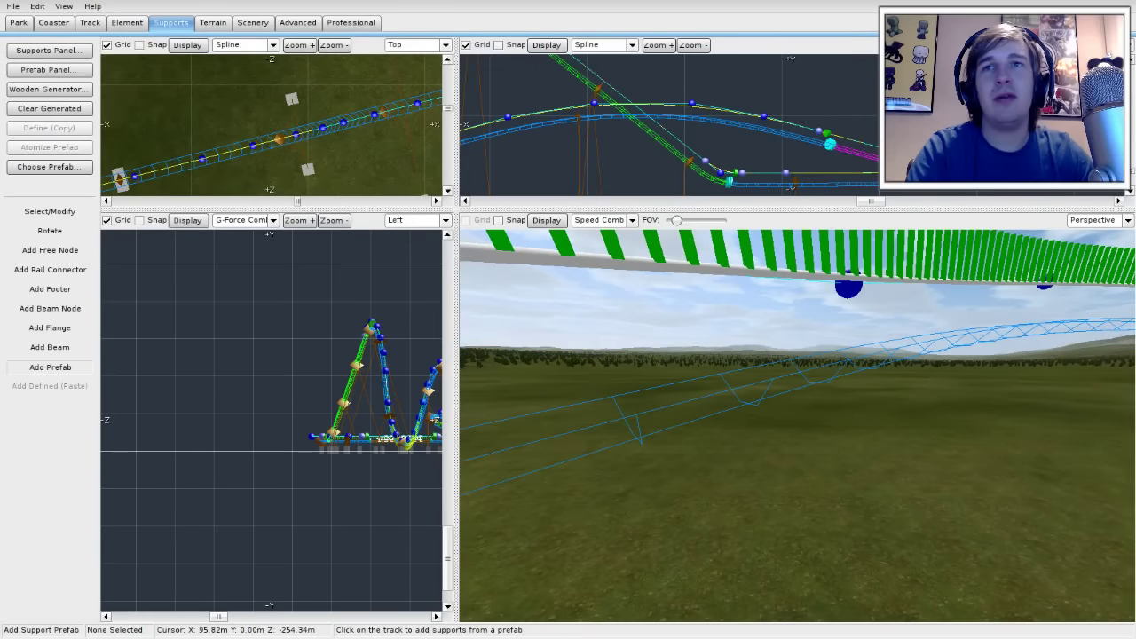
{"action": "left_click", "coordinate": [860, 370]}
{"action": "right_click_drag", "start_coordinate": [860, 370], "coordinate": [756, 374]}
Step: Support the magenta track section with one prefab, undoing the first placement and placing it again at a different point
{"action": "left_click", "coordinate": [793, 365]}
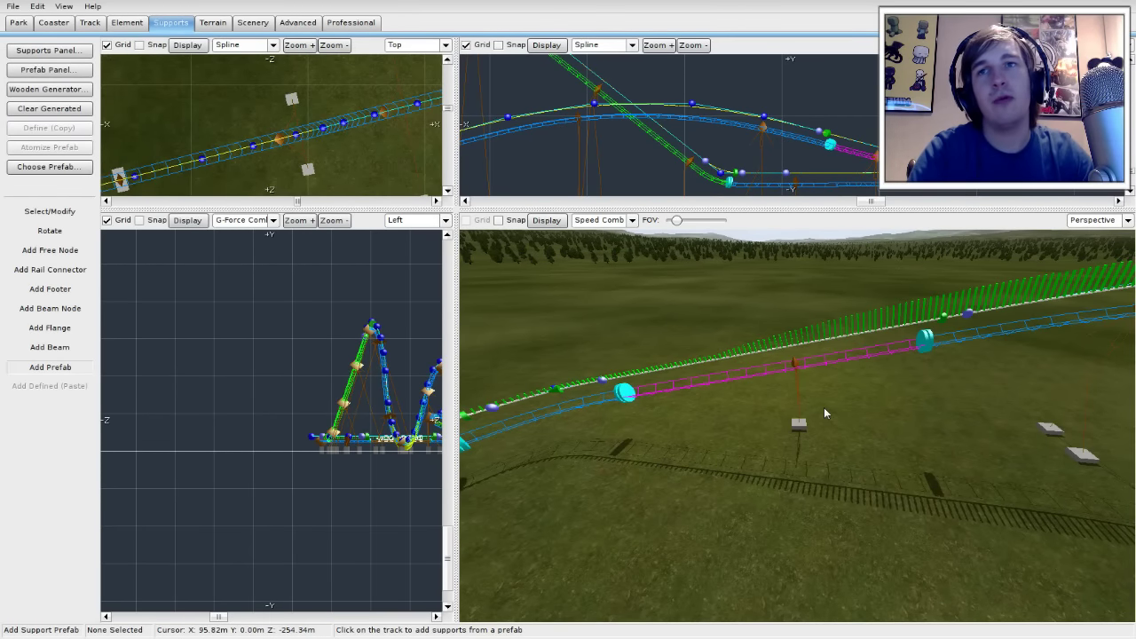
{"action": "key", "text": "ctrl+z"}
{"action": "left_click", "coordinate": [743, 373]}
{"action": "right_click_drag", "start_coordinate": [743, 372], "coordinate": [975, 354]}
{"action": "right_click_drag", "start_coordinate": [772, 357], "coordinate": [728, 364]}
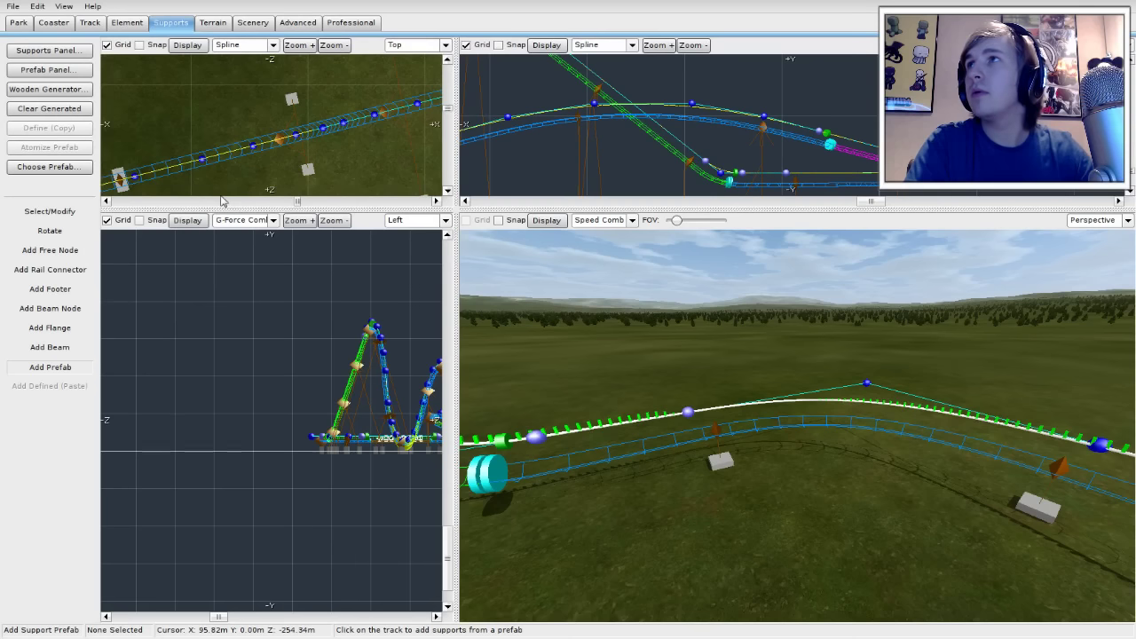
Step: Add a section type separator to the curve leading into the lift, just before the curve's first support
{"action": "left_click", "coordinate": [89, 24]}
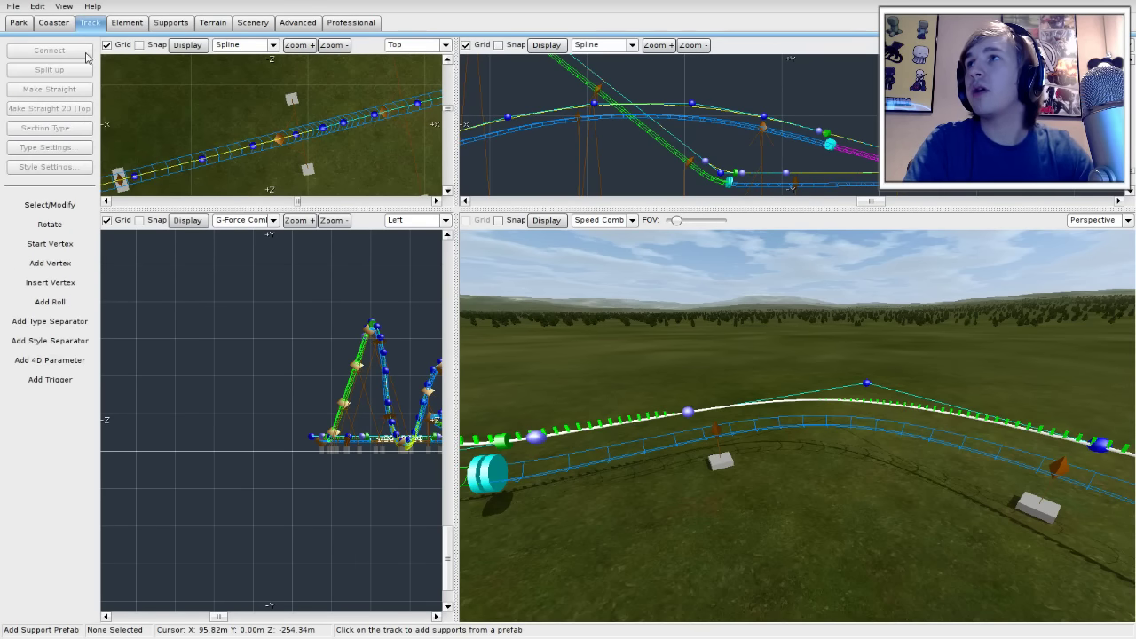
{"action": "left_click", "coordinate": [48, 330]}
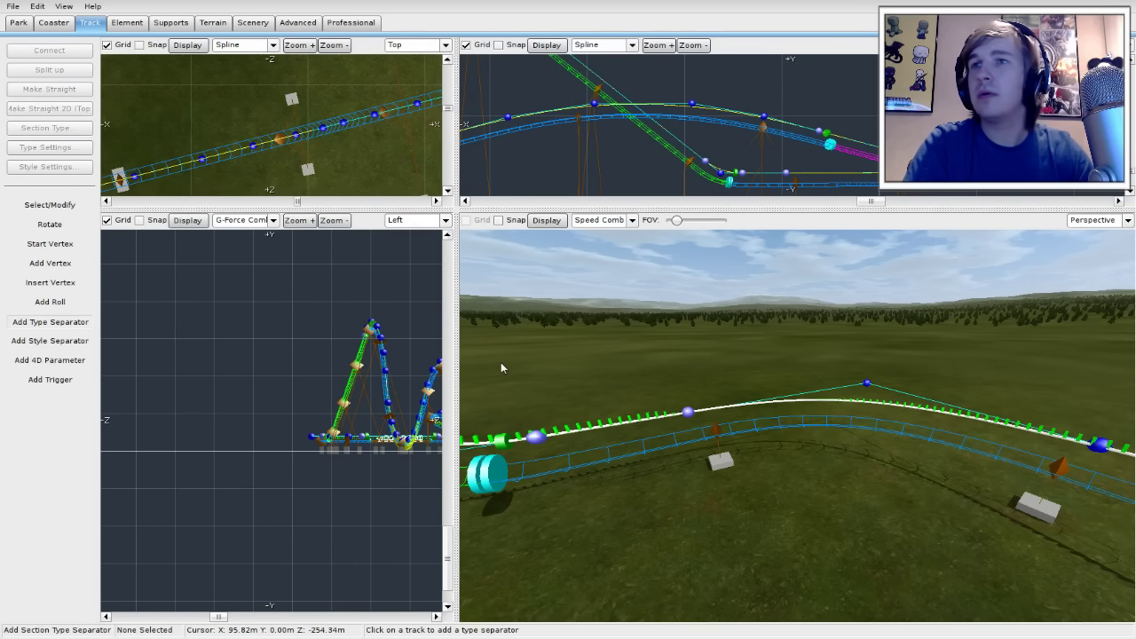
{"action": "right_click_drag", "start_coordinate": [500, 362], "coordinate": [621, 359]}
{"action": "right_click_drag", "start_coordinate": [888, 400], "coordinate": [896, 399]}
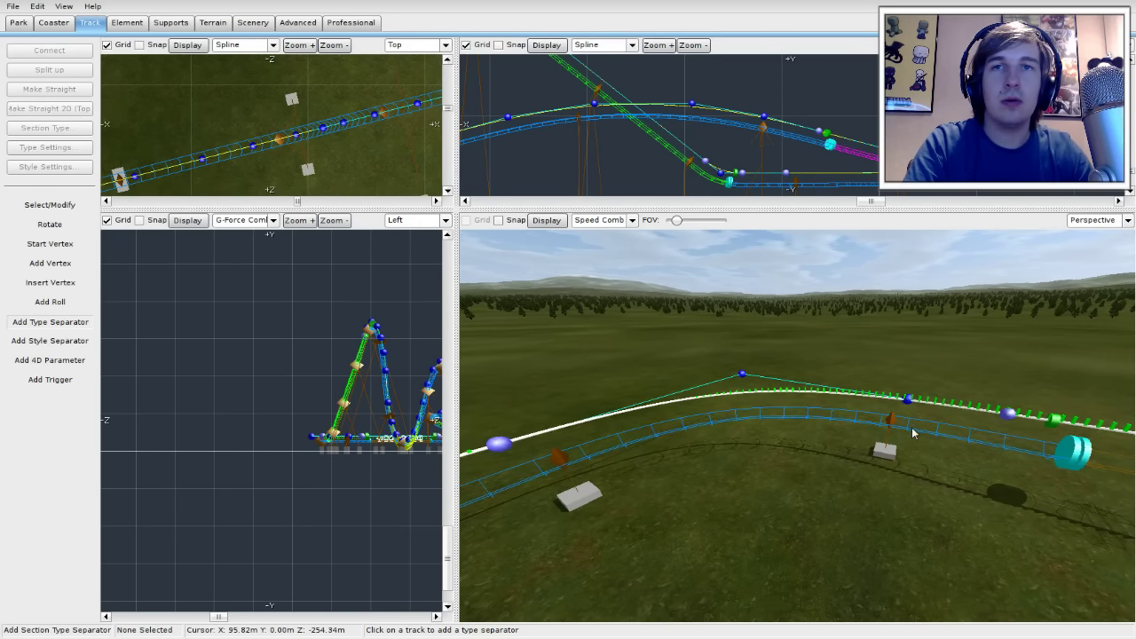
{"action": "left_click", "coordinate": [913, 432]}
{"action": "right_click_drag", "start_coordinate": [730, 473], "coordinate": [1019, 466]}
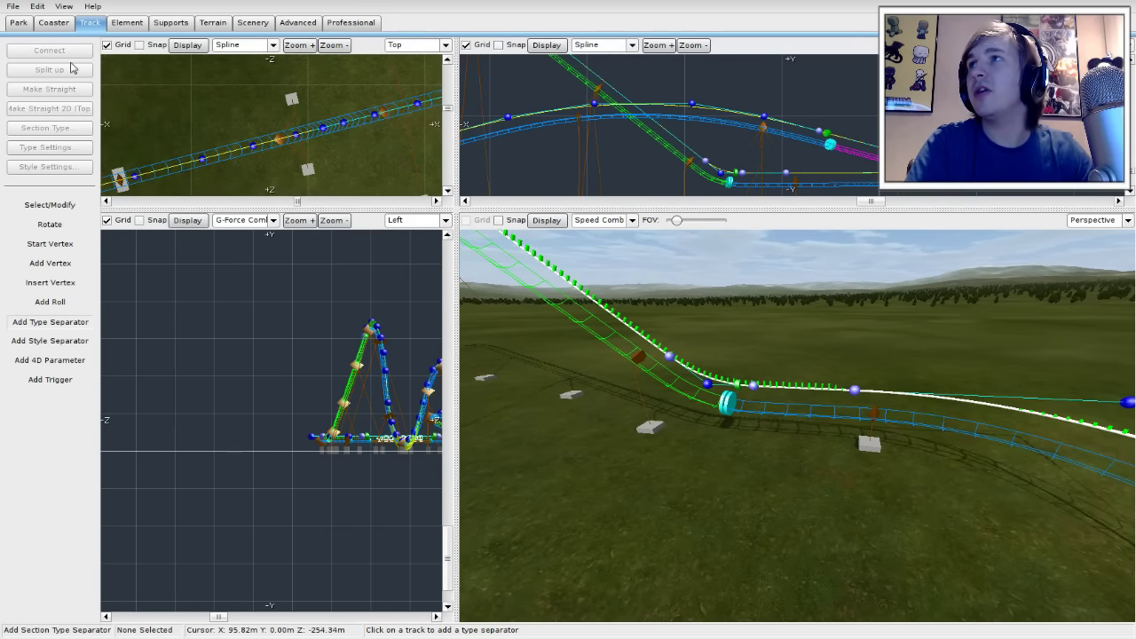
Step: Select the curved track section between the new separator and the lift and set its section type to Transport
{"action": "left_click", "coordinate": [42, 205]}
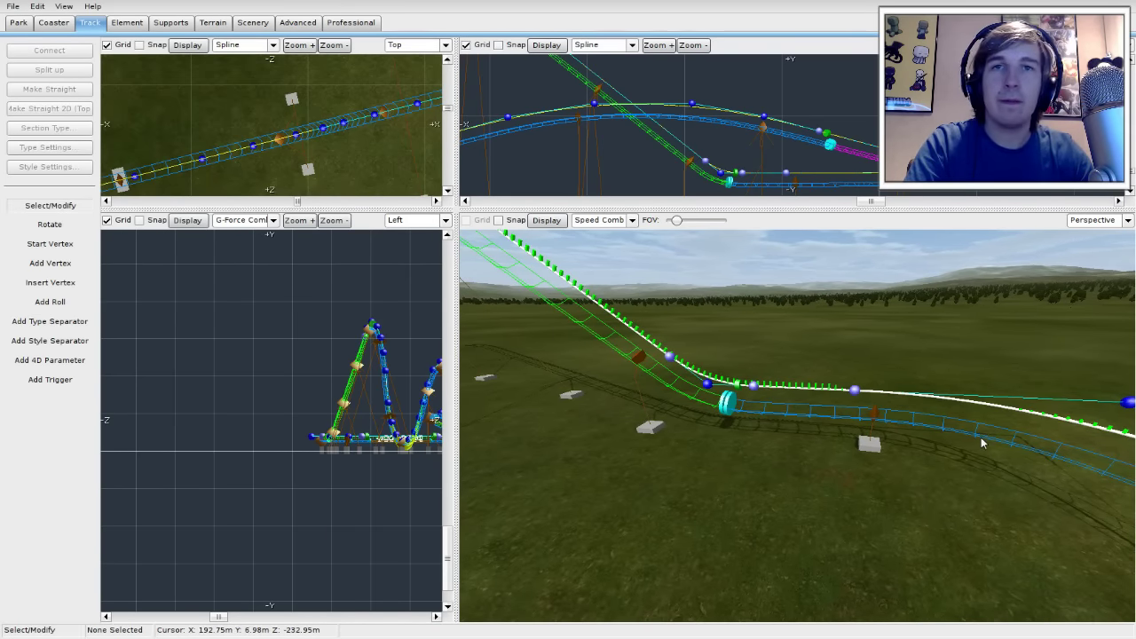
{"action": "left_click", "coordinate": [985, 441]}
{"action": "right_click_drag", "start_coordinate": [985, 441], "coordinate": [731, 397]}
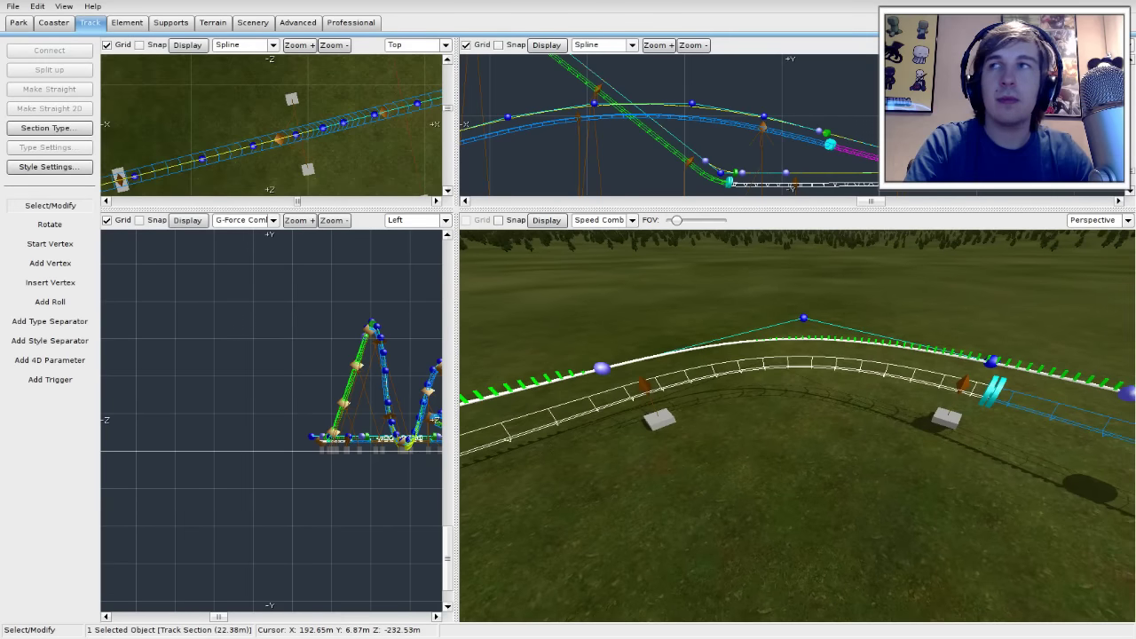
{"action": "left_click", "coordinate": [46, 129]}
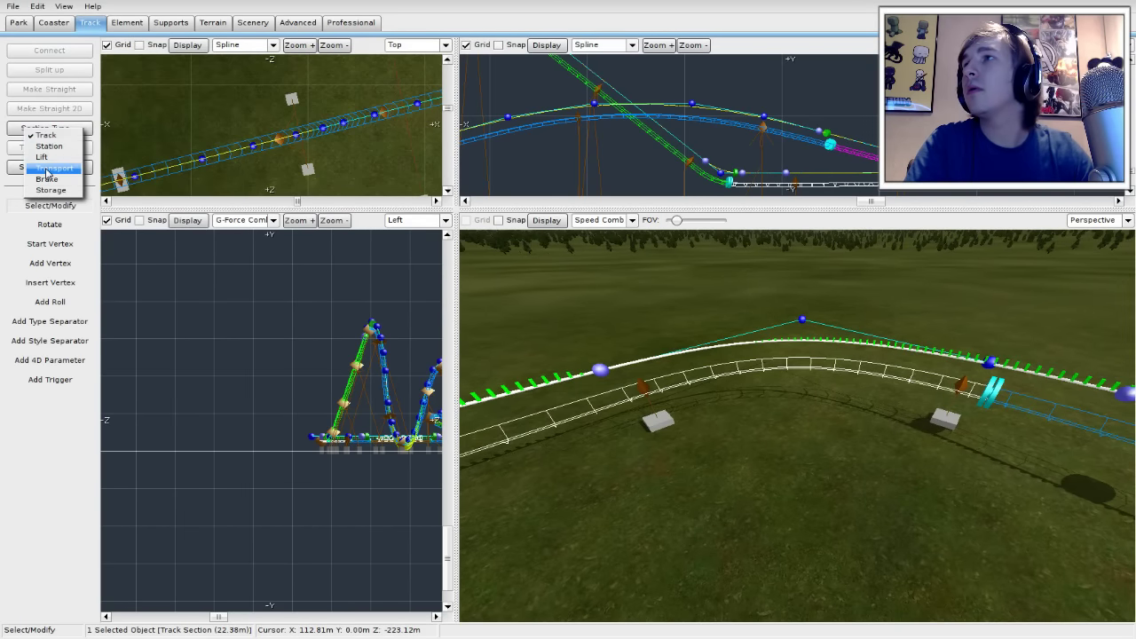
{"action": "left_click", "coordinate": [54, 167]}
{"action": "right_click_drag", "start_coordinate": [660, 393], "coordinate": [721, 335]}
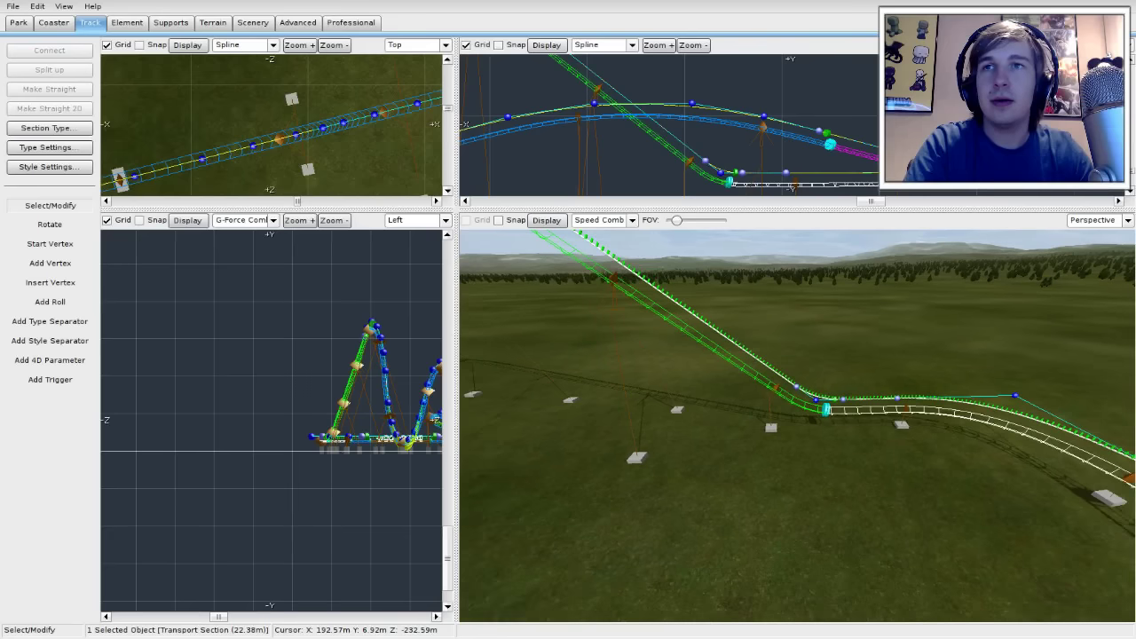
Step: Open the lift section's settings and set its speed to 16 km/h
{"action": "double_click", "coordinate": [708, 333]}
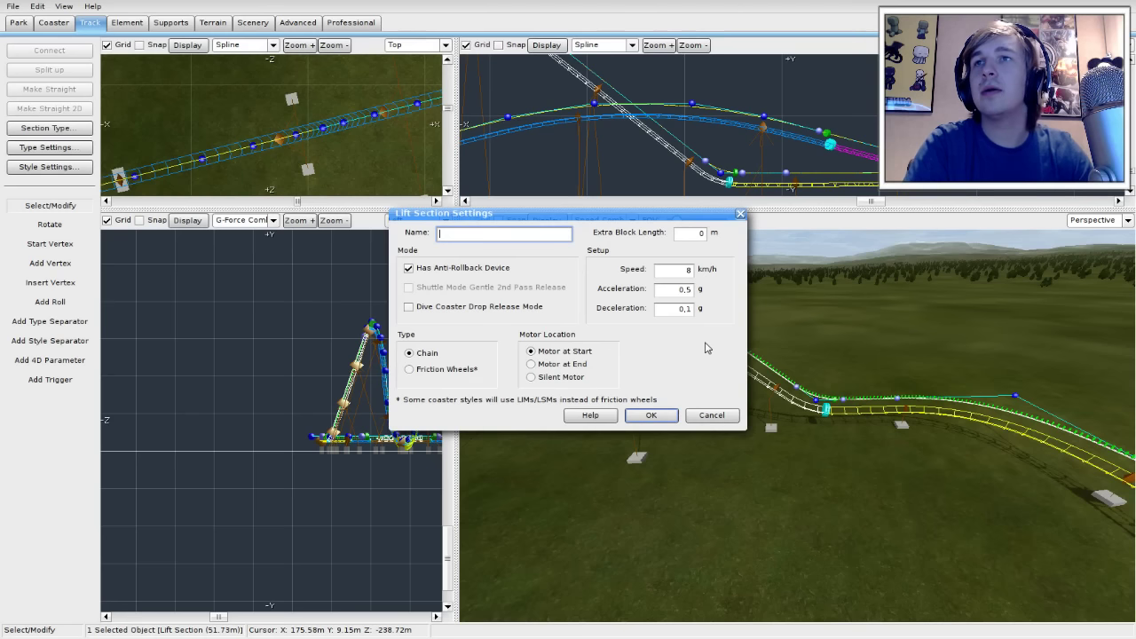
{"action": "double_click", "coordinate": [687, 269]}
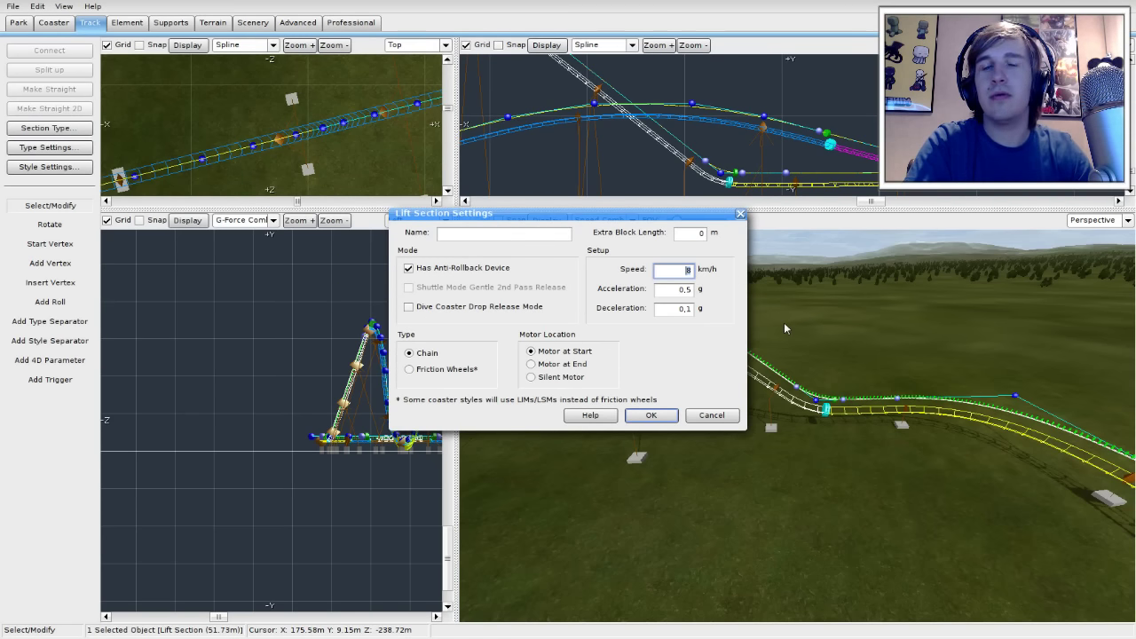
{"action": "key", "text": "BackSpace"}
{"action": "type", "text": "16"}
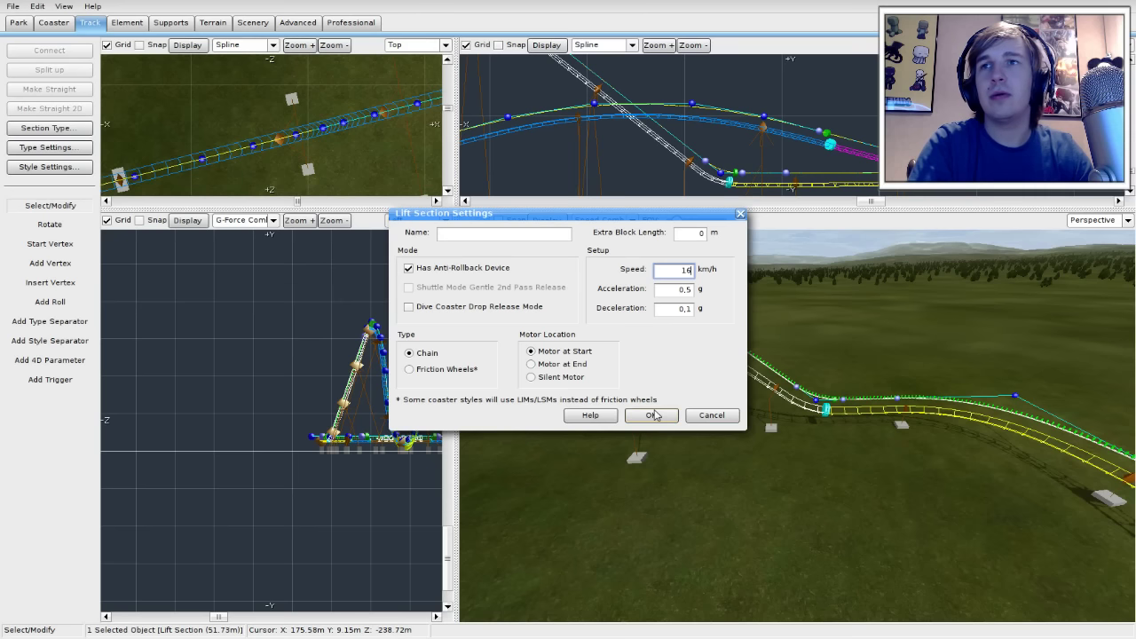
{"action": "left_click", "coordinate": [690, 289]}
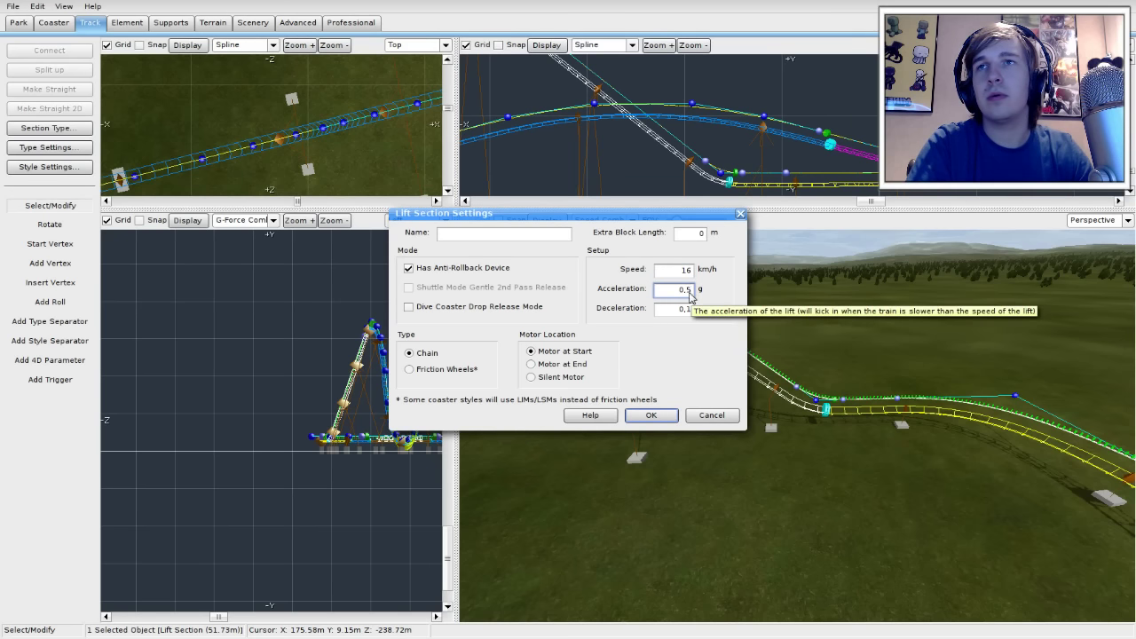
{"action": "key", "text": "BackSpace"}
{"action": "type", "text": "1"}
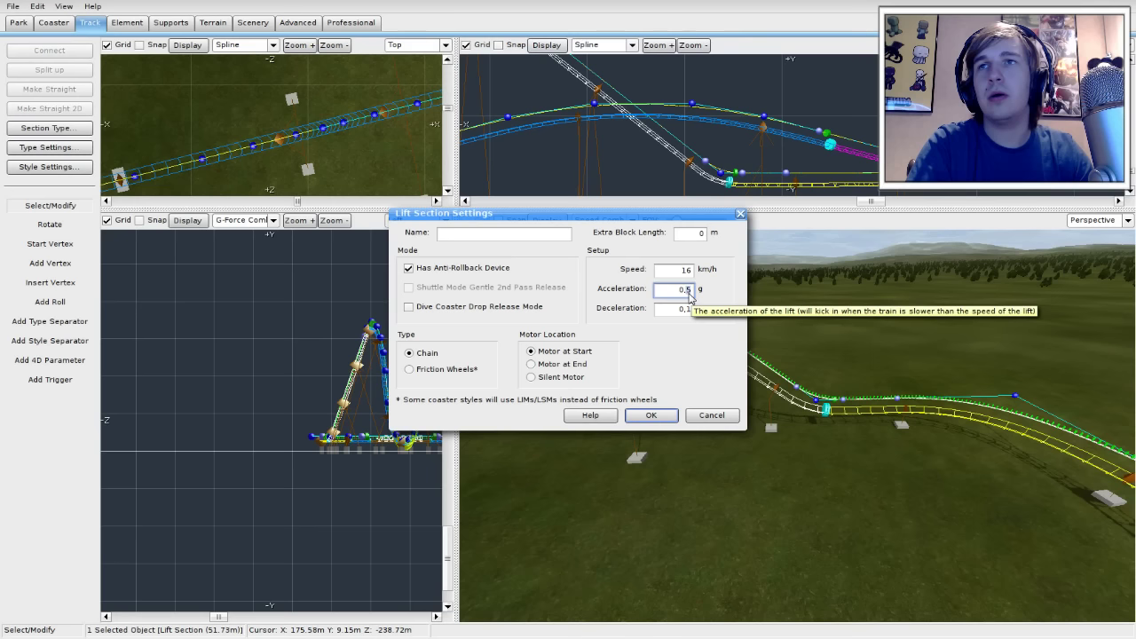
{"action": "left_click", "coordinate": [650, 416]}
Step: Freeze the coaster and inspect the rendered lift, supports and station area
{"action": "right_click_drag", "start_coordinate": [791, 436], "coordinate": [786, 381]}
{"action": "scroll", "coordinate": [787, 382], "scroll_direction": "up", "scroll_amount": 2}
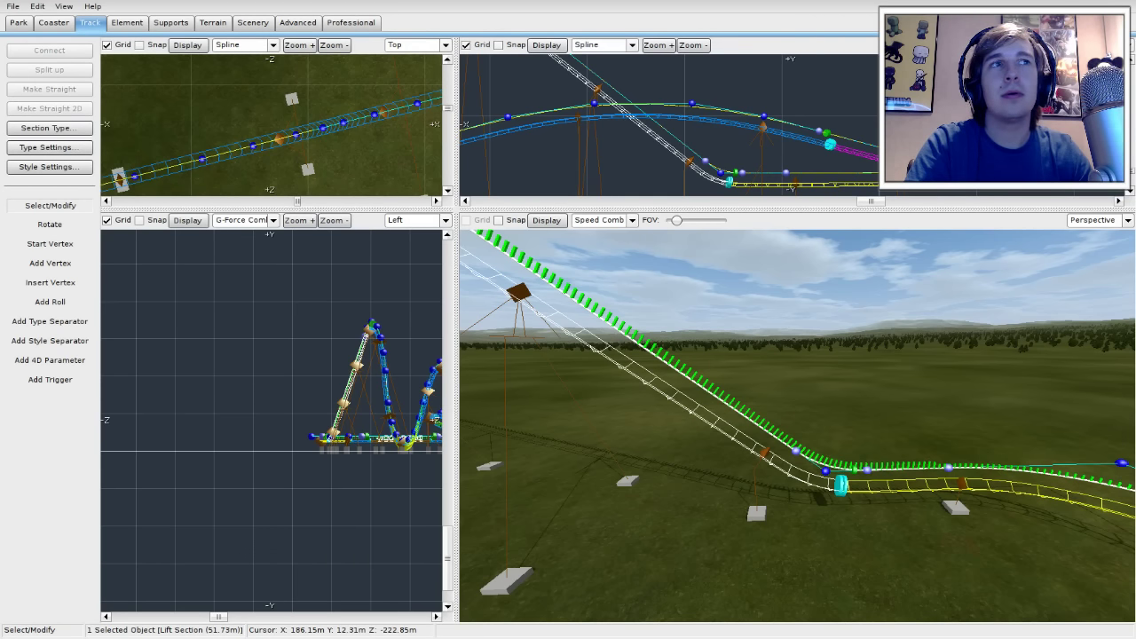
{"action": "right_click_drag", "start_coordinate": [797, 425], "coordinate": [772, 440]}
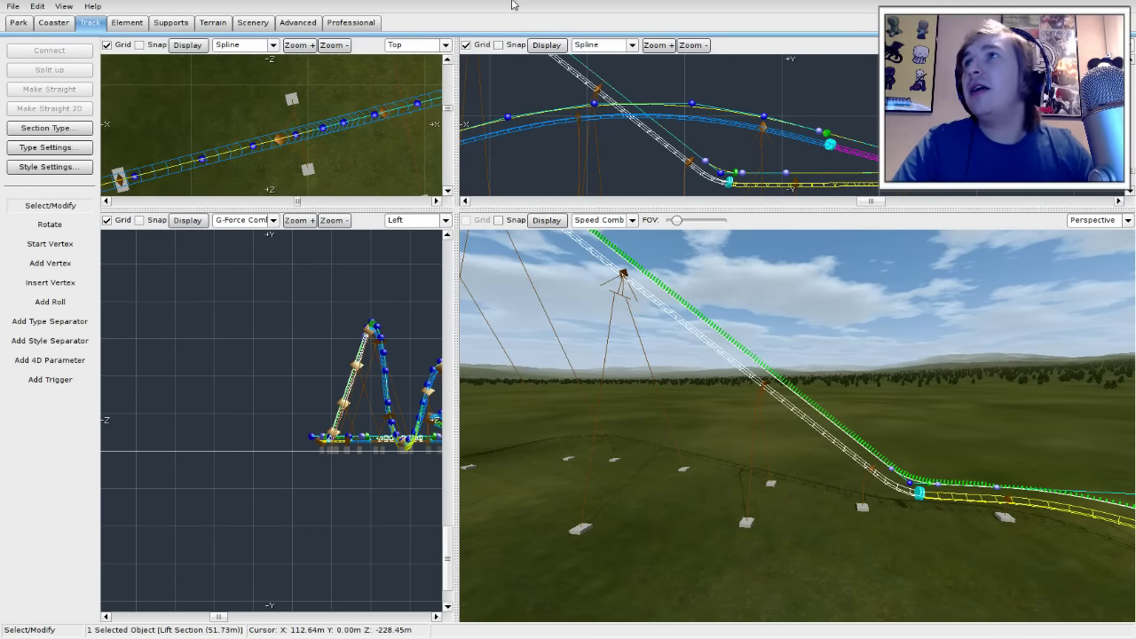
{"action": "left_click", "coordinate": [50, 22]}
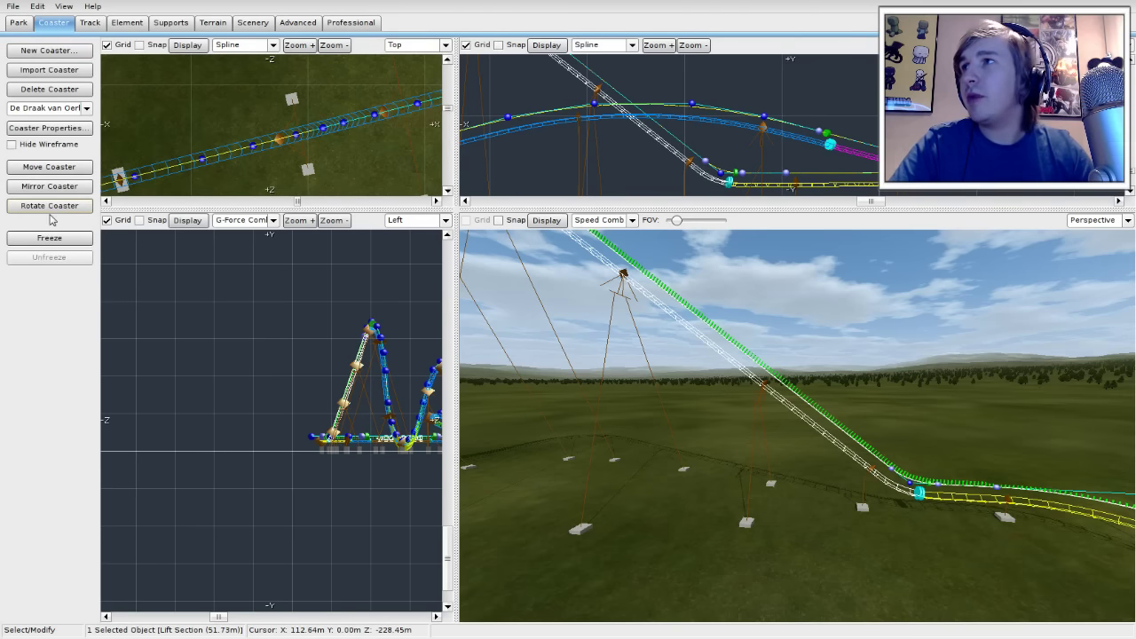
{"action": "left_click", "coordinate": [48, 238]}
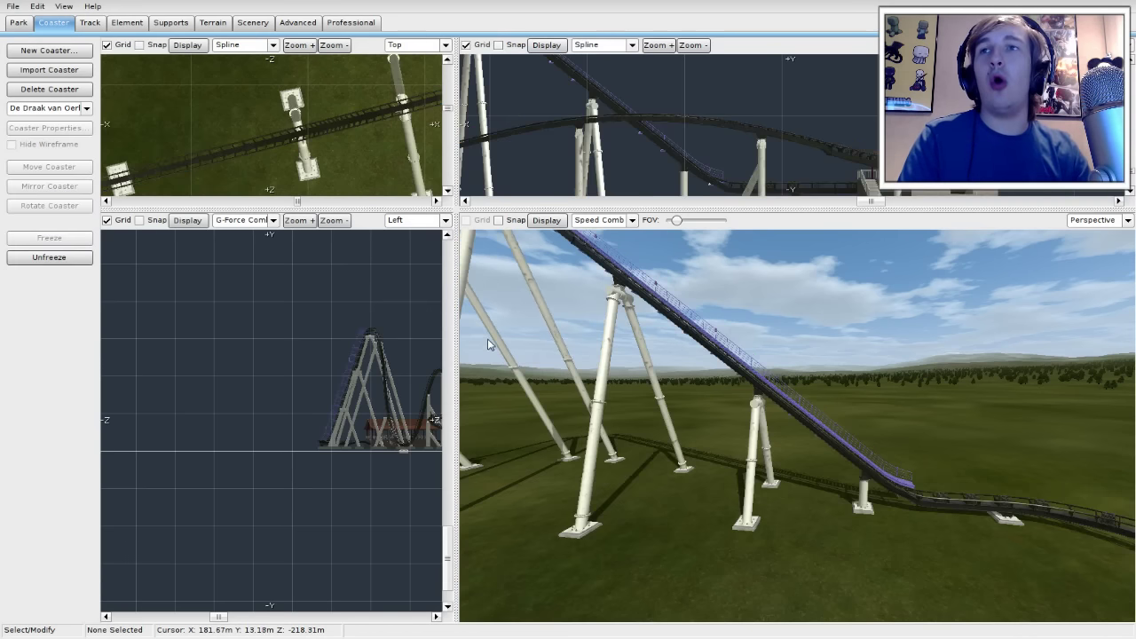
{"action": "right_click_drag", "start_coordinate": [610, 388], "coordinate": [613, 421]}
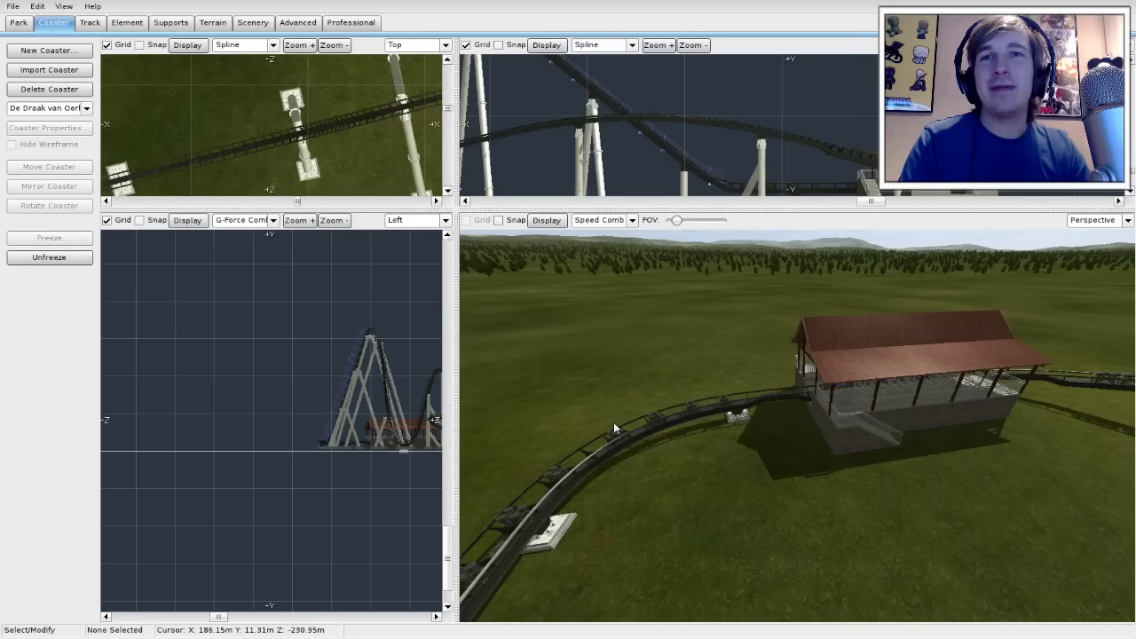
Step: Leave the editor and play the park for an onboard ride, moving the Simulation window out of the forward view
{"action": "left_click", "coordinate": [13, 7]}
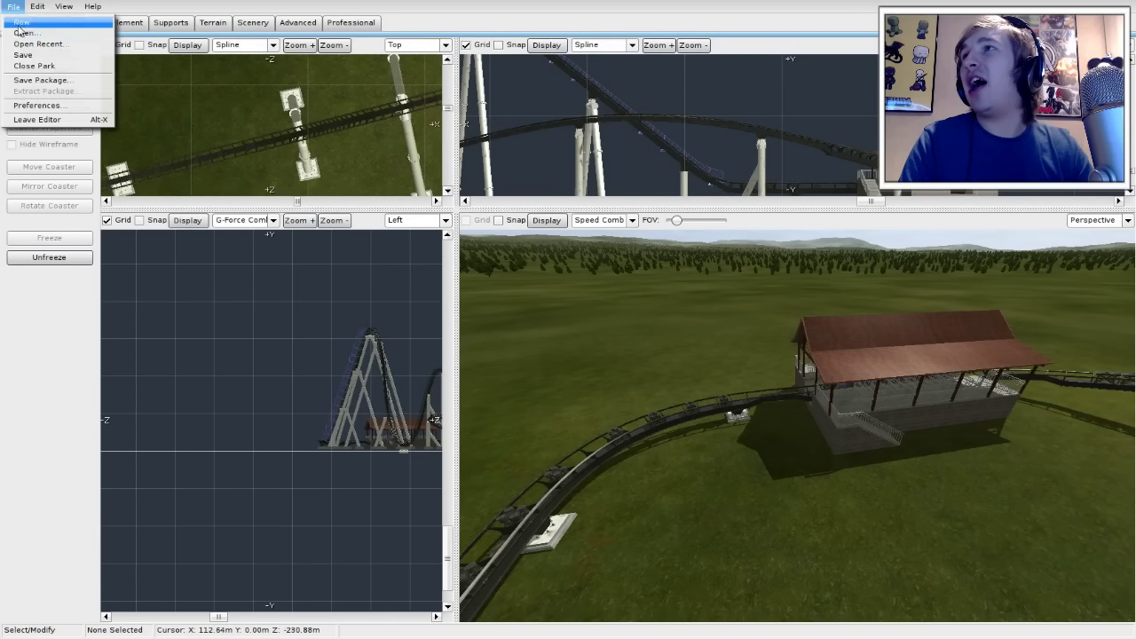
{"action": "left_click", "coordinate": [40, 120]}
{"action": "left_click", "coordinate": [524, 344]}
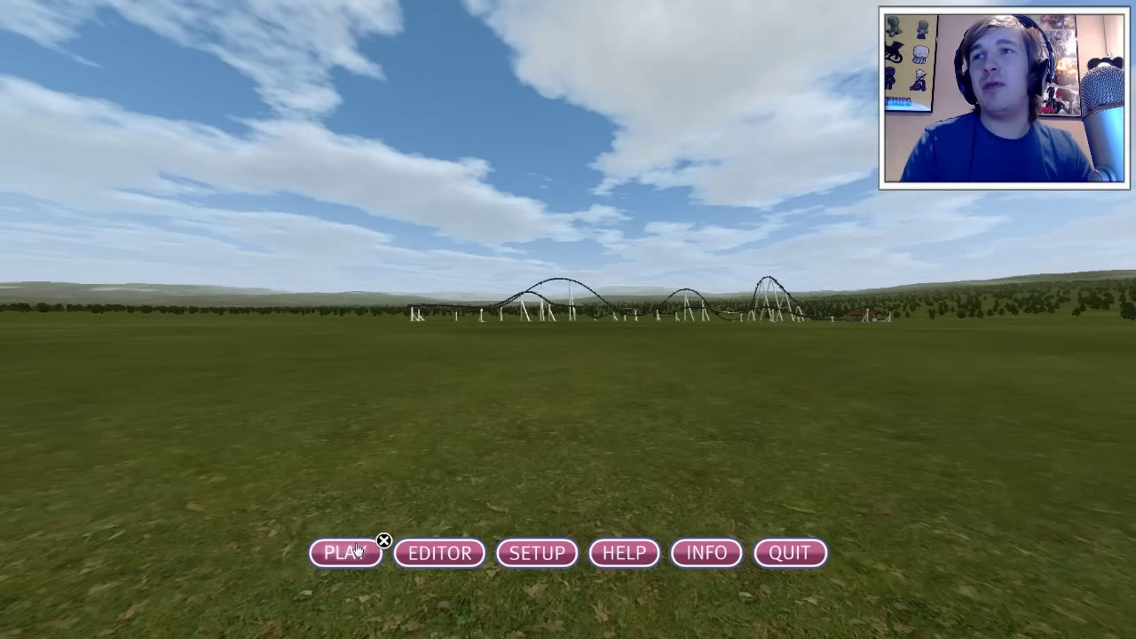
{"action": "left_click", "coordinate": [356, 552]}
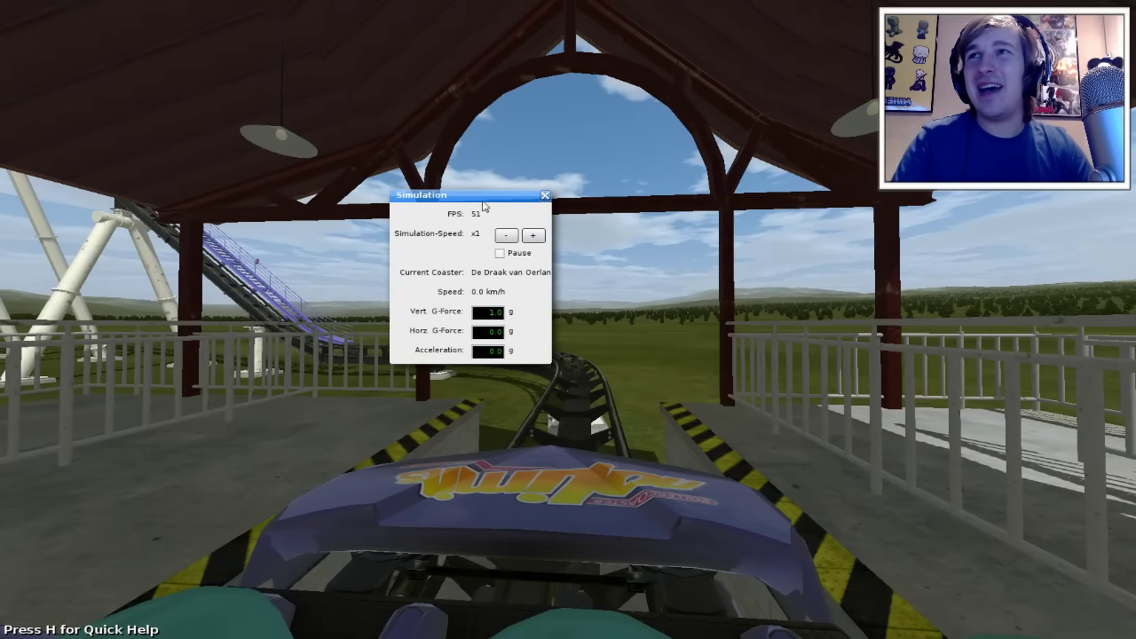
{"action": "left_click_drag", "start_coordinate": [487, 197], "coordinate": [1028, 206]}
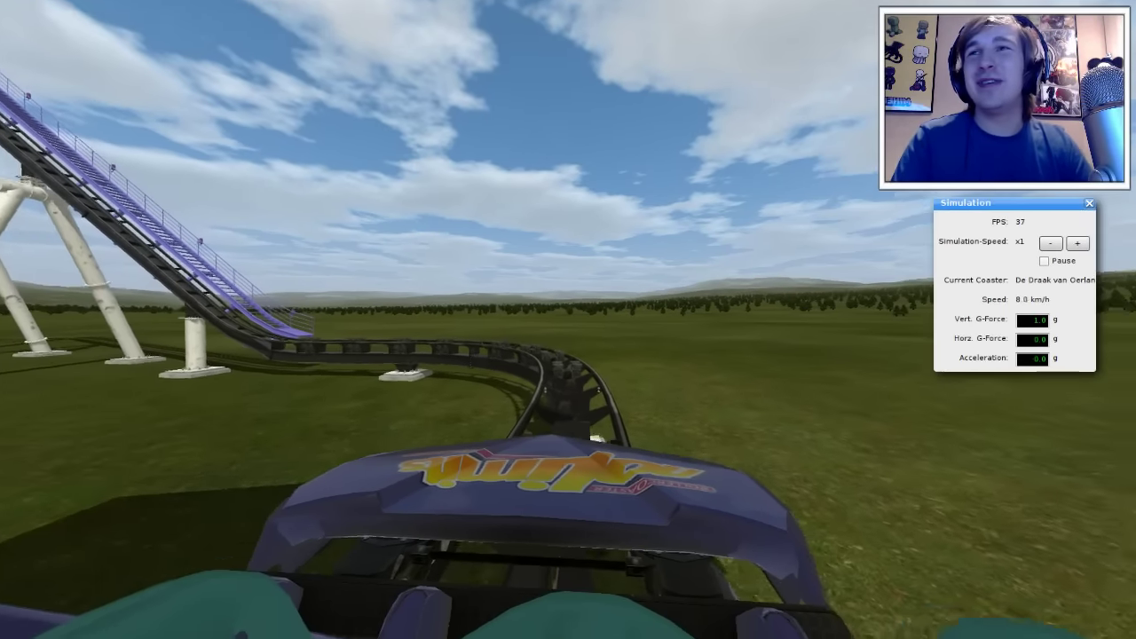